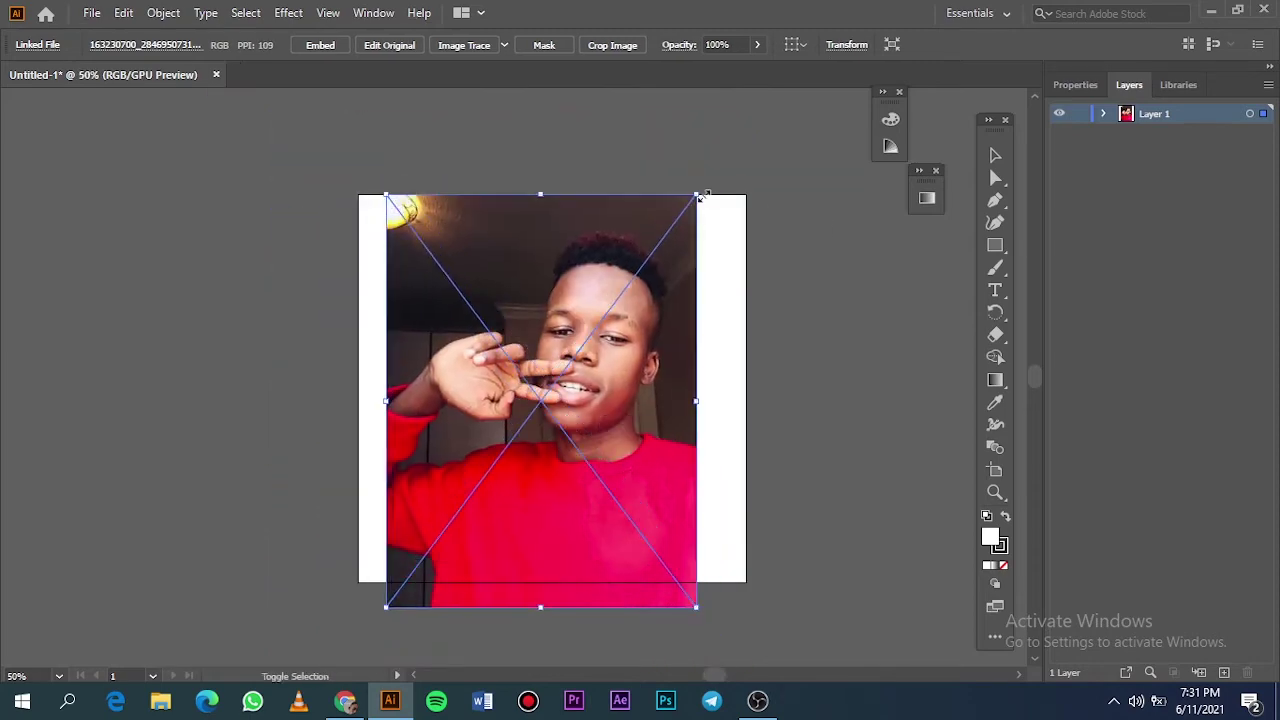
Step: Fade the reference photo's opacity, lock Layer 1, and add a new layer above it
key(ctrl+0)
click(757, 44)
click(749, 77)
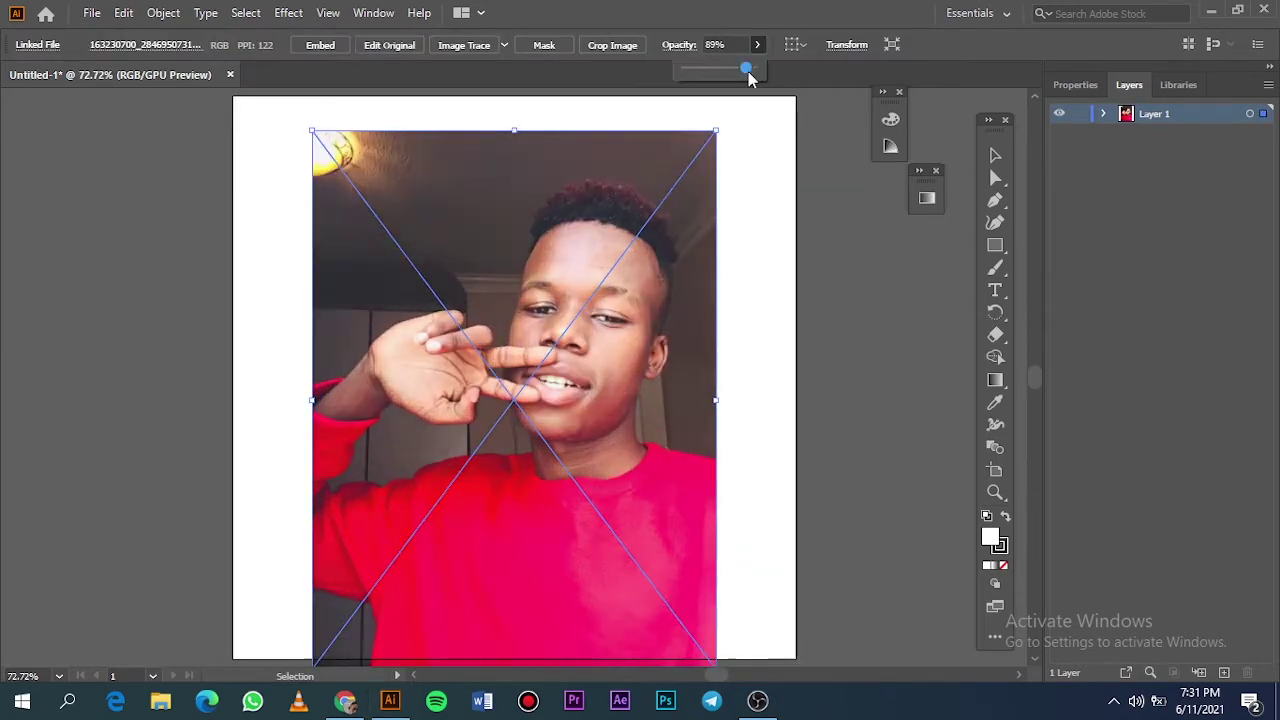
click(1079, 113)
click(1223, 672)
Step: Draw a long thin black-filled ellipse with no stroke above the artboard
click(995, 245)
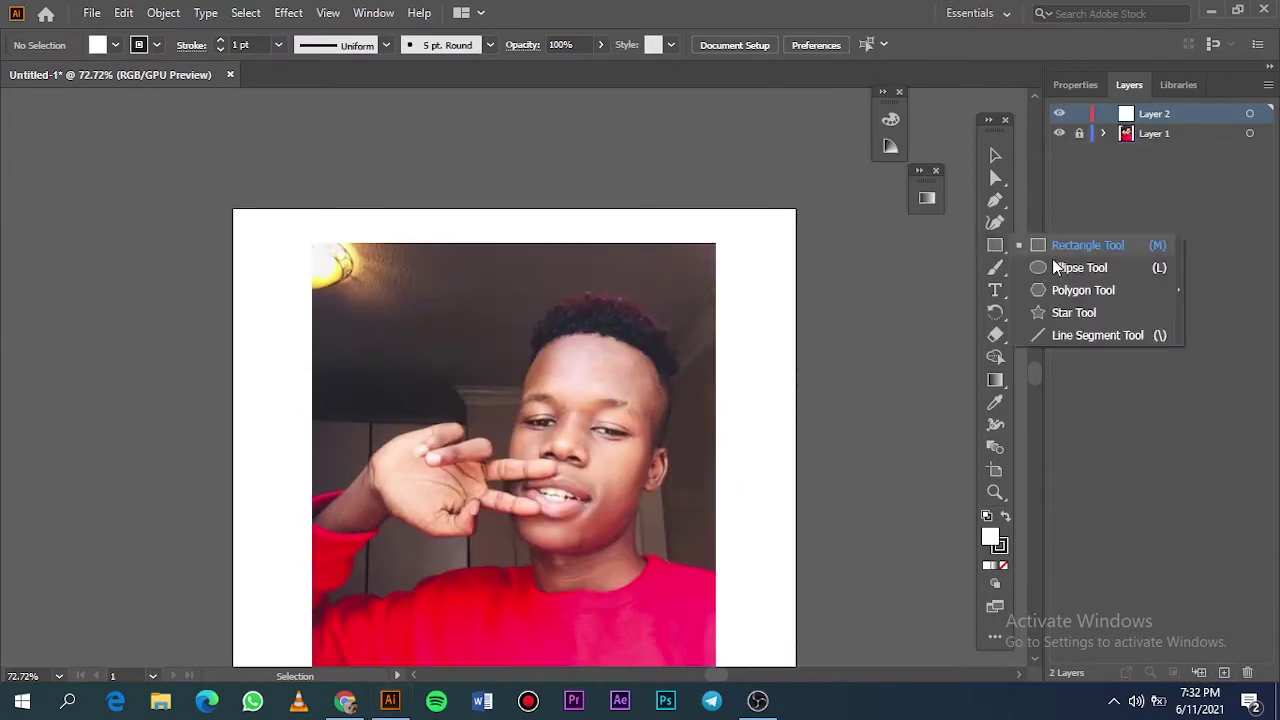
click(1052, 258)
click(1006, 515)
double_click(990, 537)
click(1137, 103)
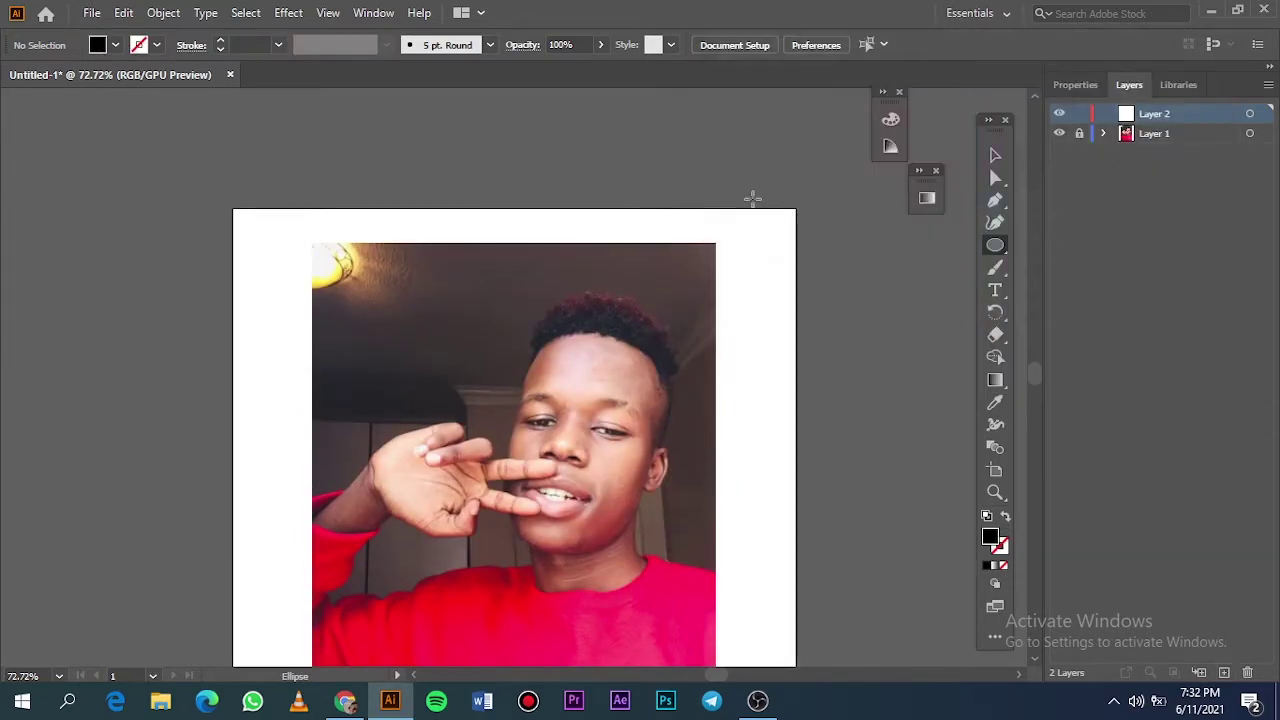
drag(233, 160, 822, 172)
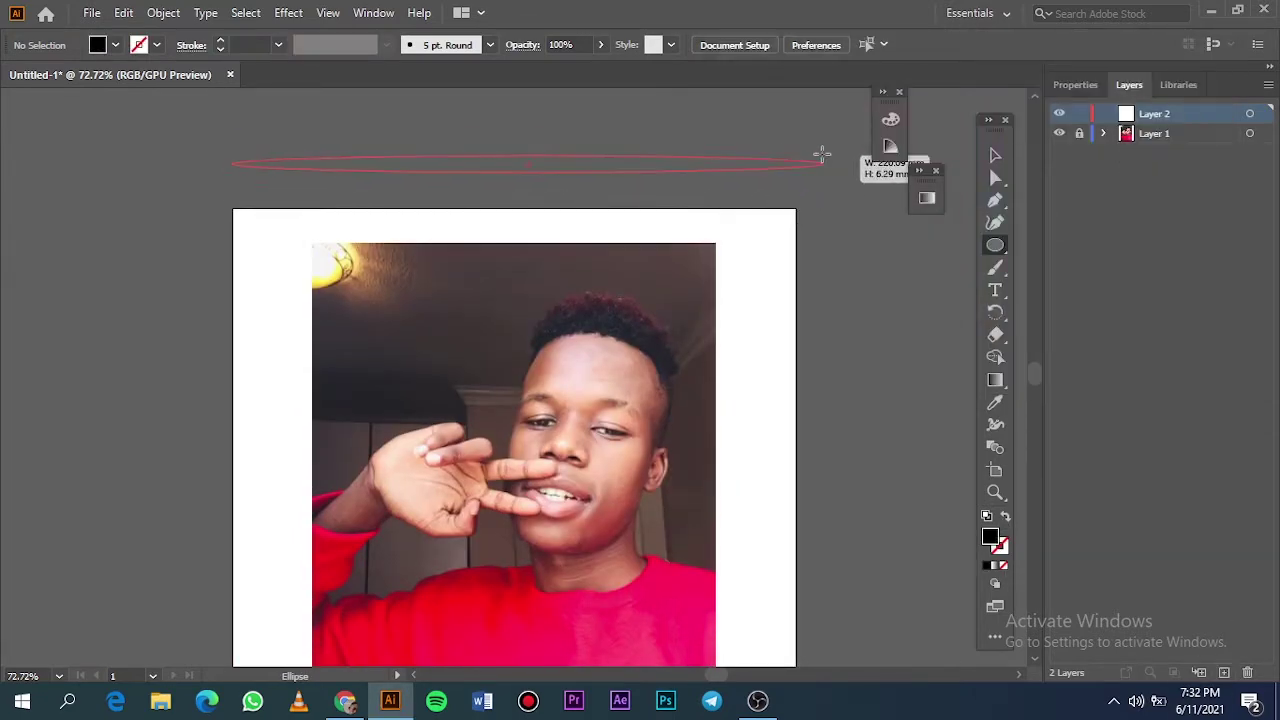
Step: Flatten the ellipse into a sliver and save it as a new Art Brush
scroll(528, 178, up, 10)
drag(520, 229, 528, 418)
key(v)
key(F5)
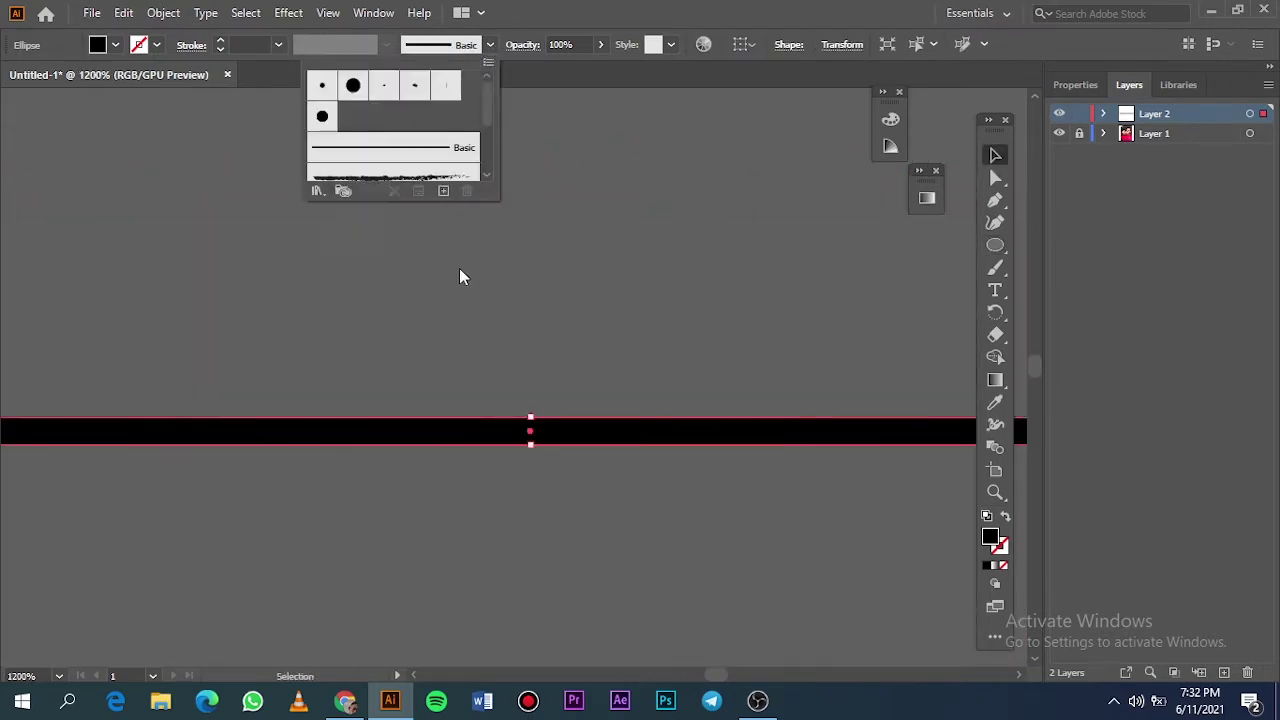
click(443, 191)
click(596, 486)
key(ctrl+shift+a)
Step: Paint brush strokes along the earlobe, outer edge, top and inner fold of the ear
key(b)
scroll(760, 280, down, 5)
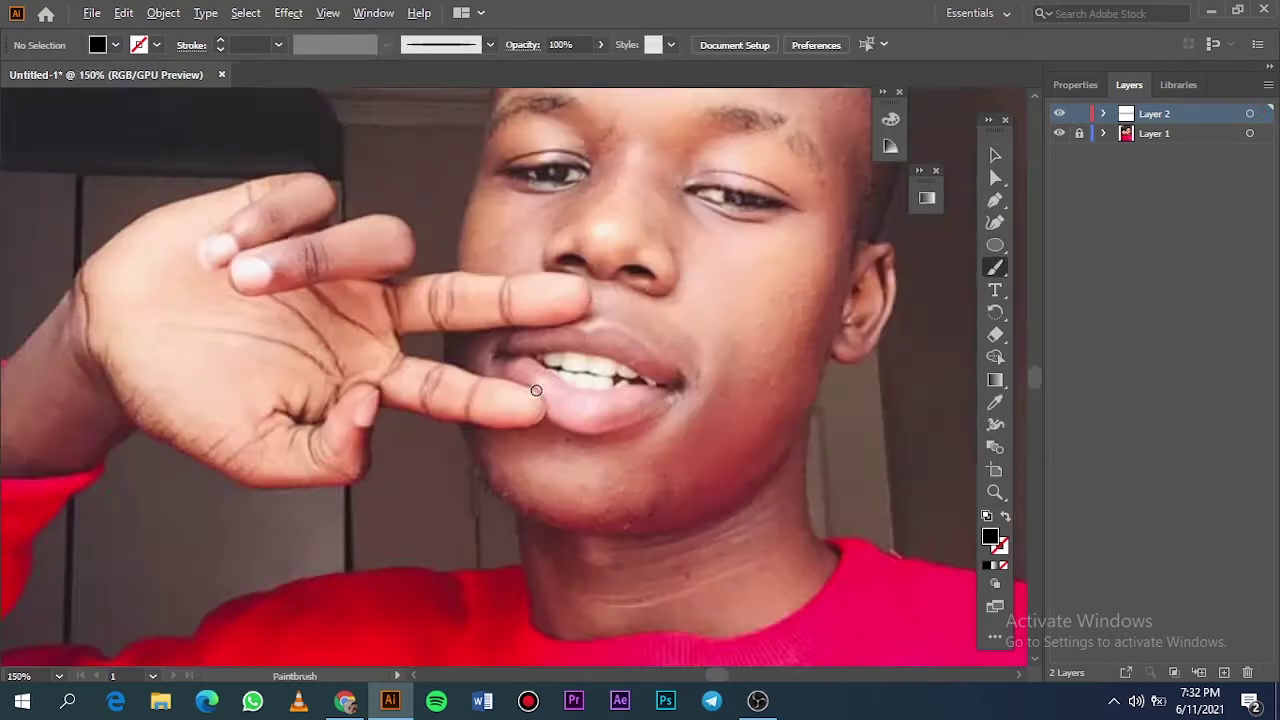
scroll(814, 351, right, 4)
scroll(814, 351, up, 2)
drag(586, 374, 600, 392)
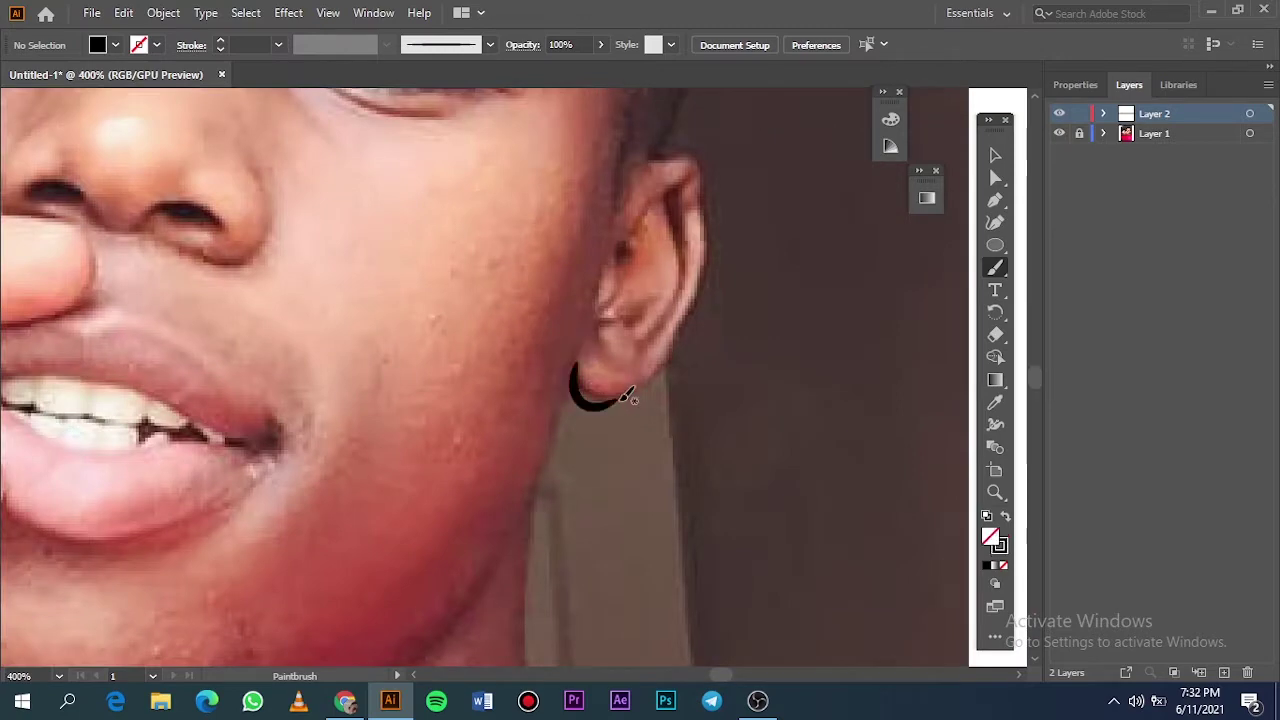
drag(706, 214, 709, 219)
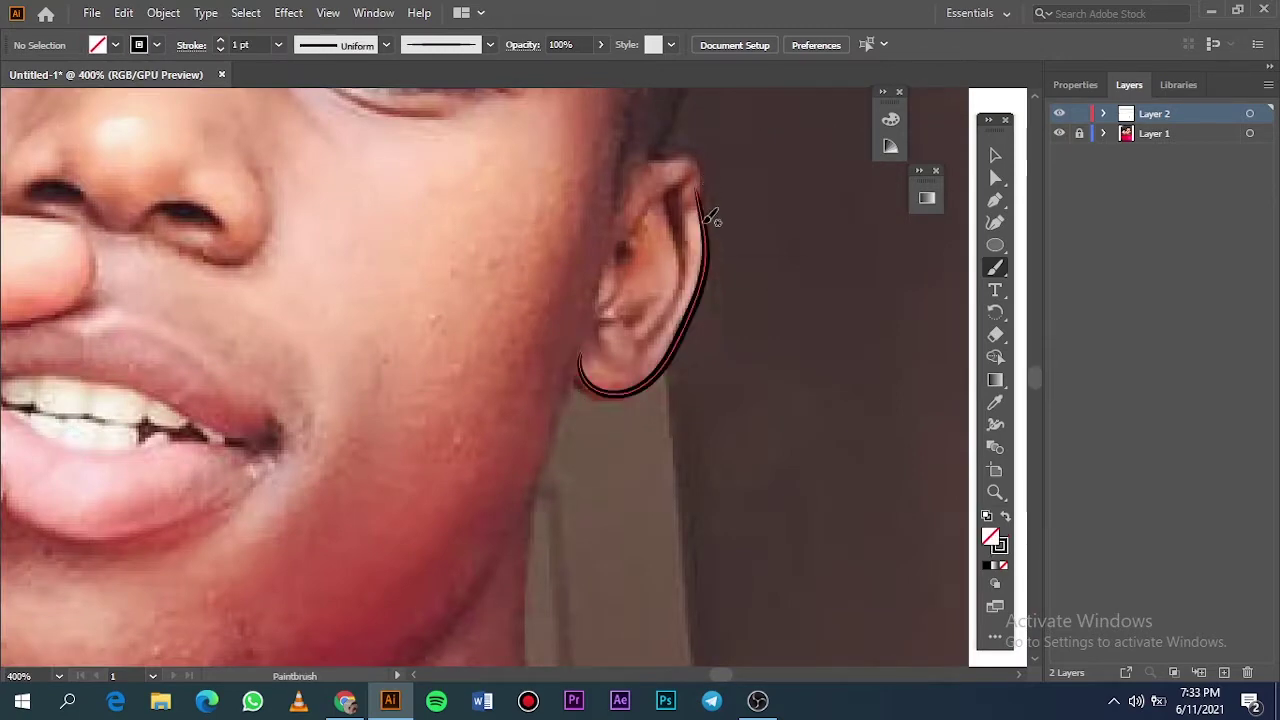
drag(658, 165, 652, 166)
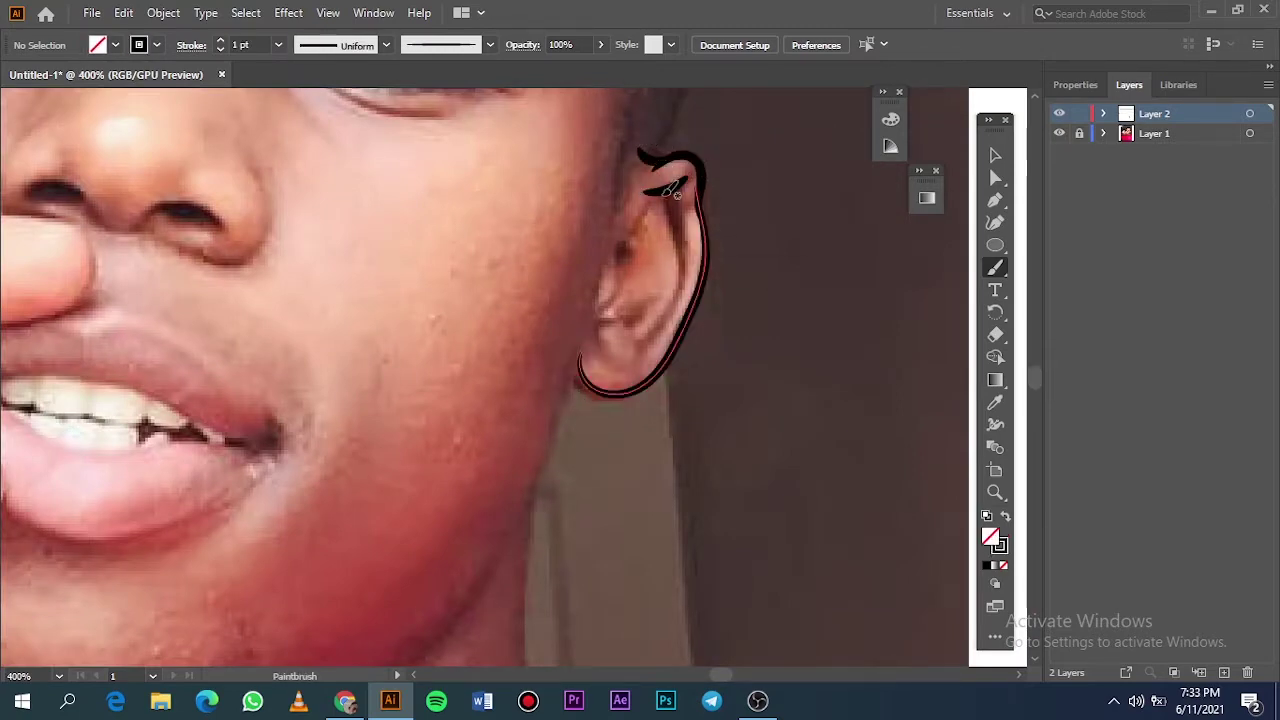
drag(619, 263, 596, 338)
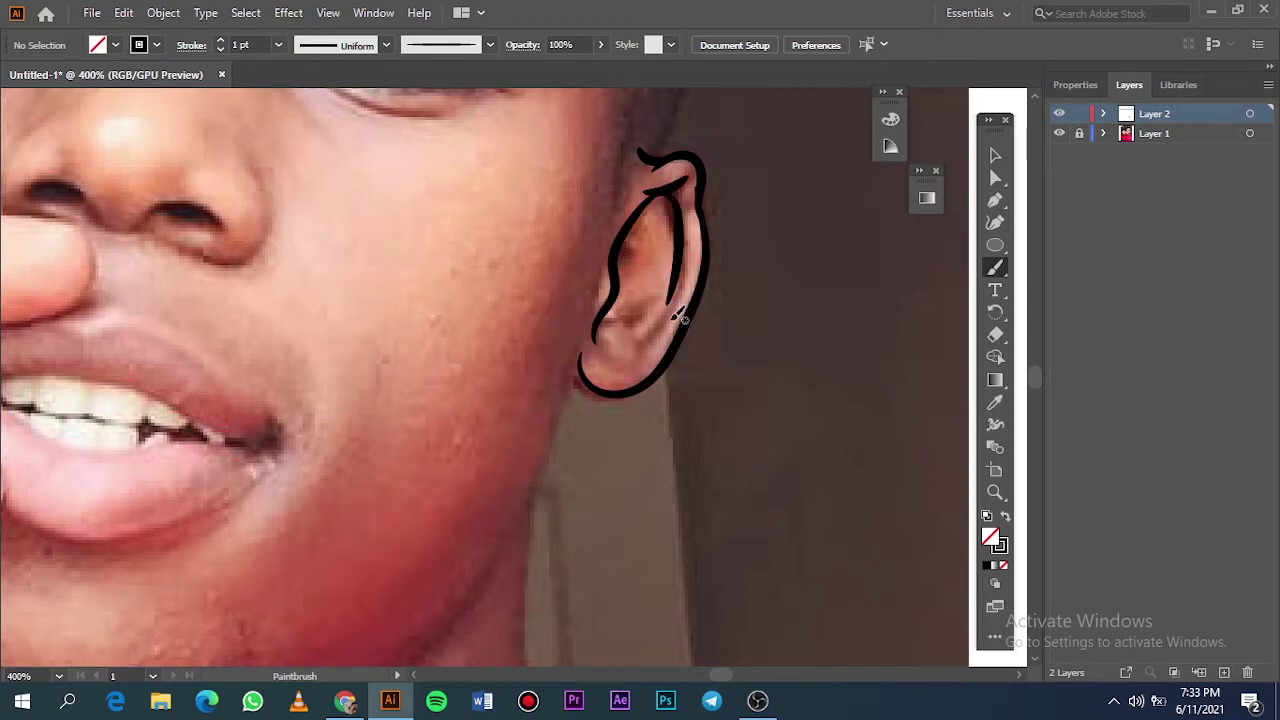
Step: Add short detail strokes inside the ear and check the result
scroll(677, 308, up, 1)
drag(658, 333, 625, 360)
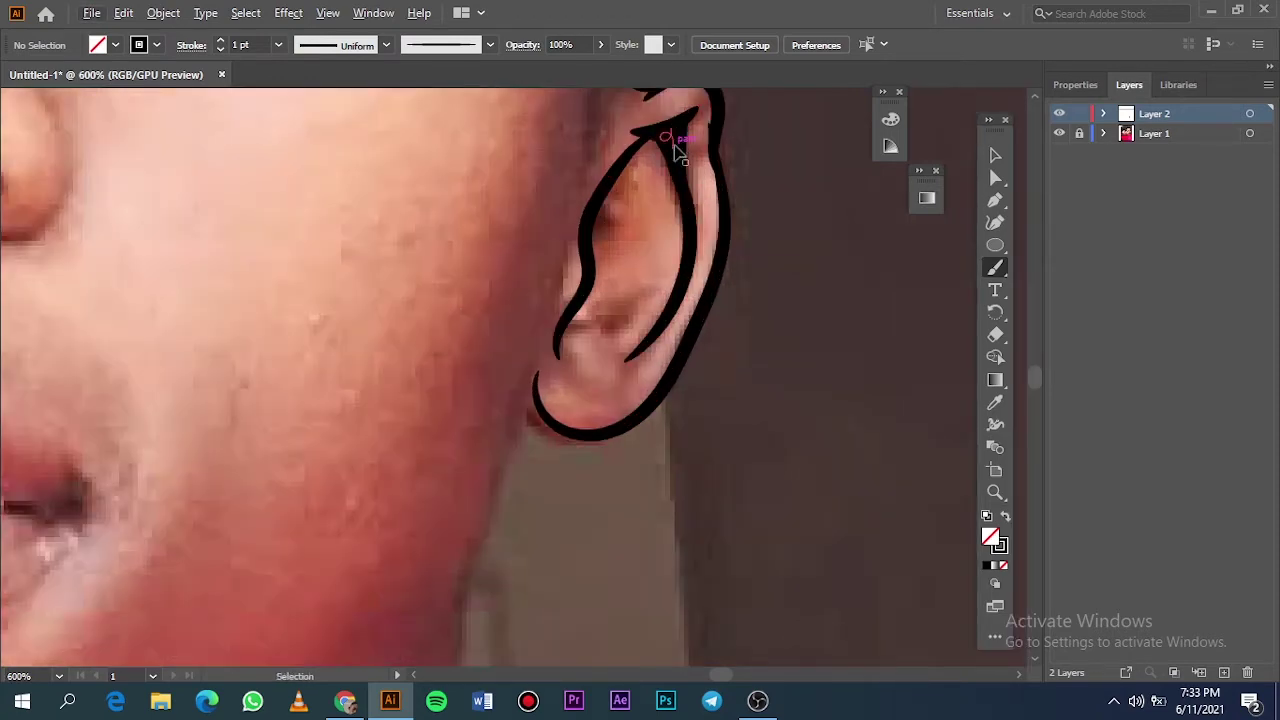
scroll(680, 140, up, 5)
key(ctrl+0)
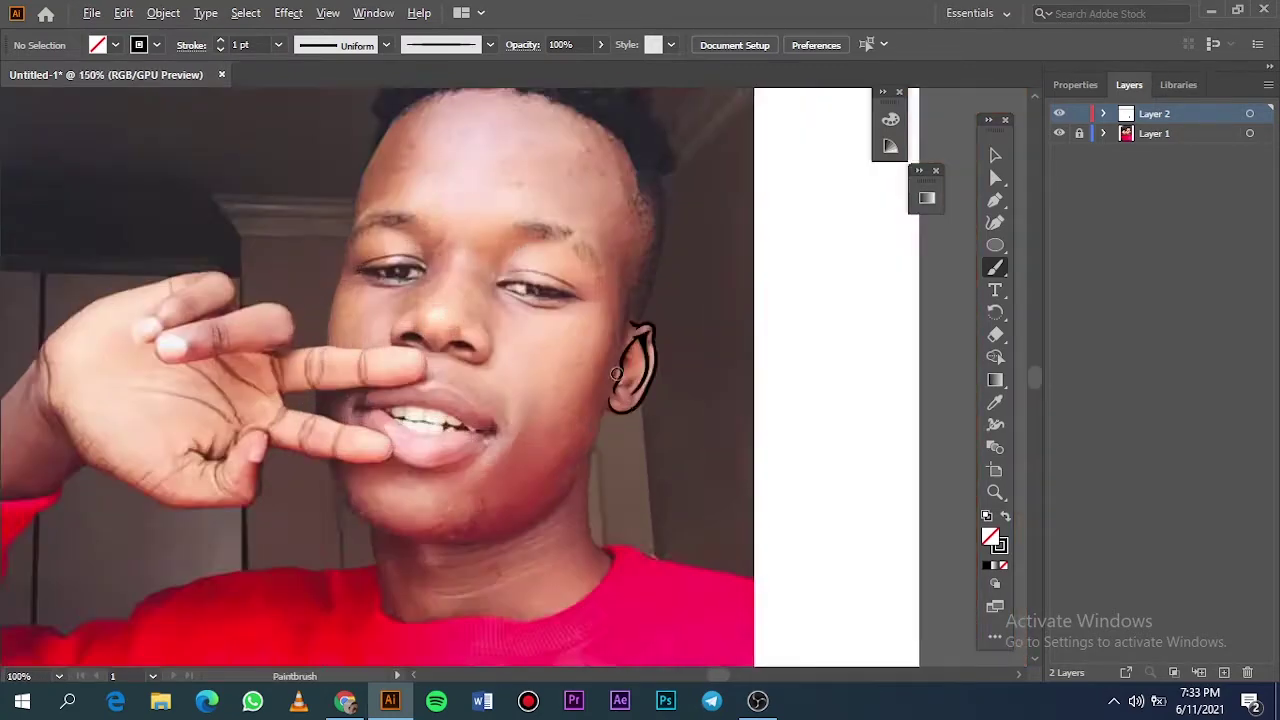
scroll(617, 425, up, 5)
drag(510, 425, 582, 395)
key(ctrl+0)
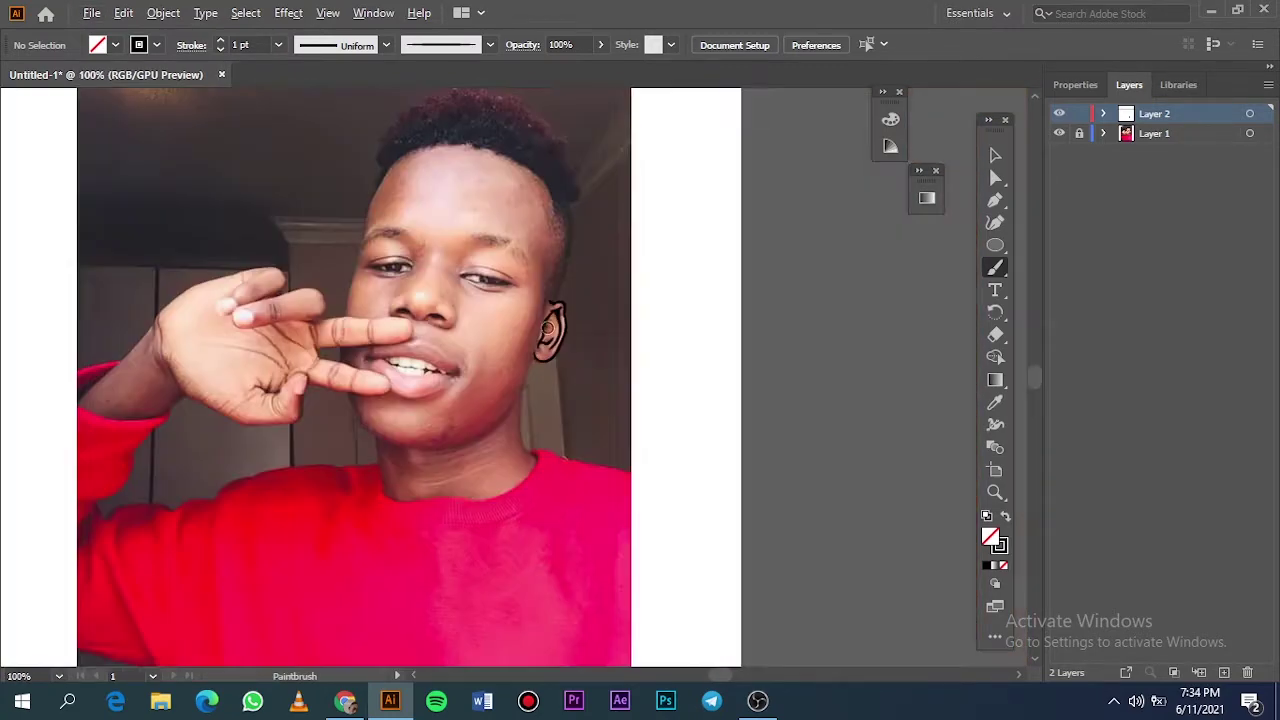
scroll(599, 371, up, 3)
scroll(599, 371, up, 2)
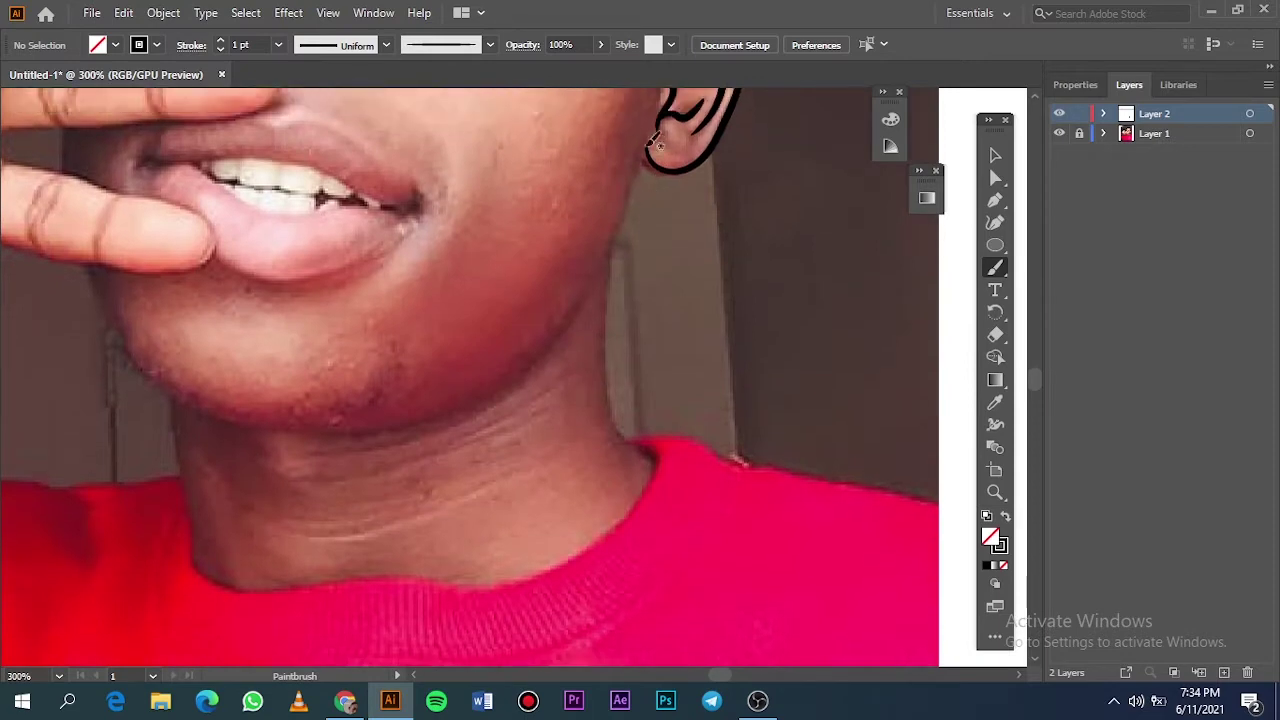
Step: Trace the jawline from ear to chin and start a stroke down the neck
drag(330, 424, 330, 424)
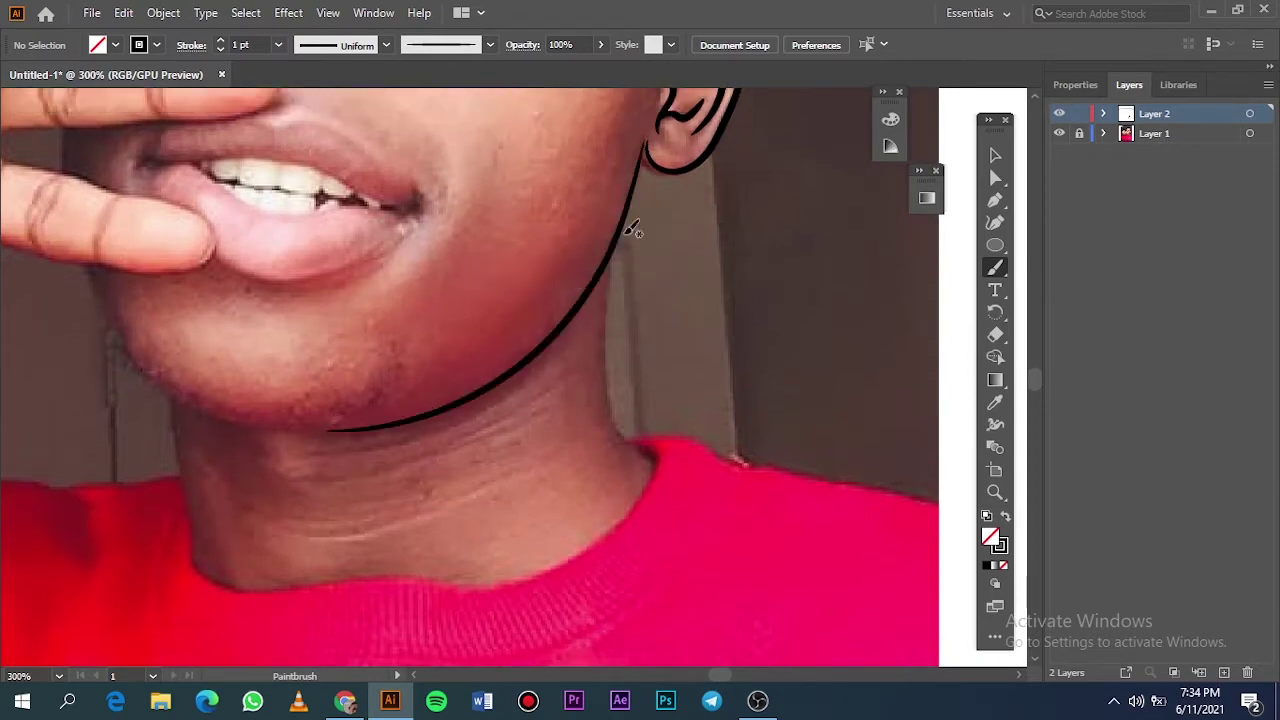
drag(620, 232, 607, 278)
drag(611, 425, 591, 466)
key(ctrl+z)
scroll(628, 471, up, 1)
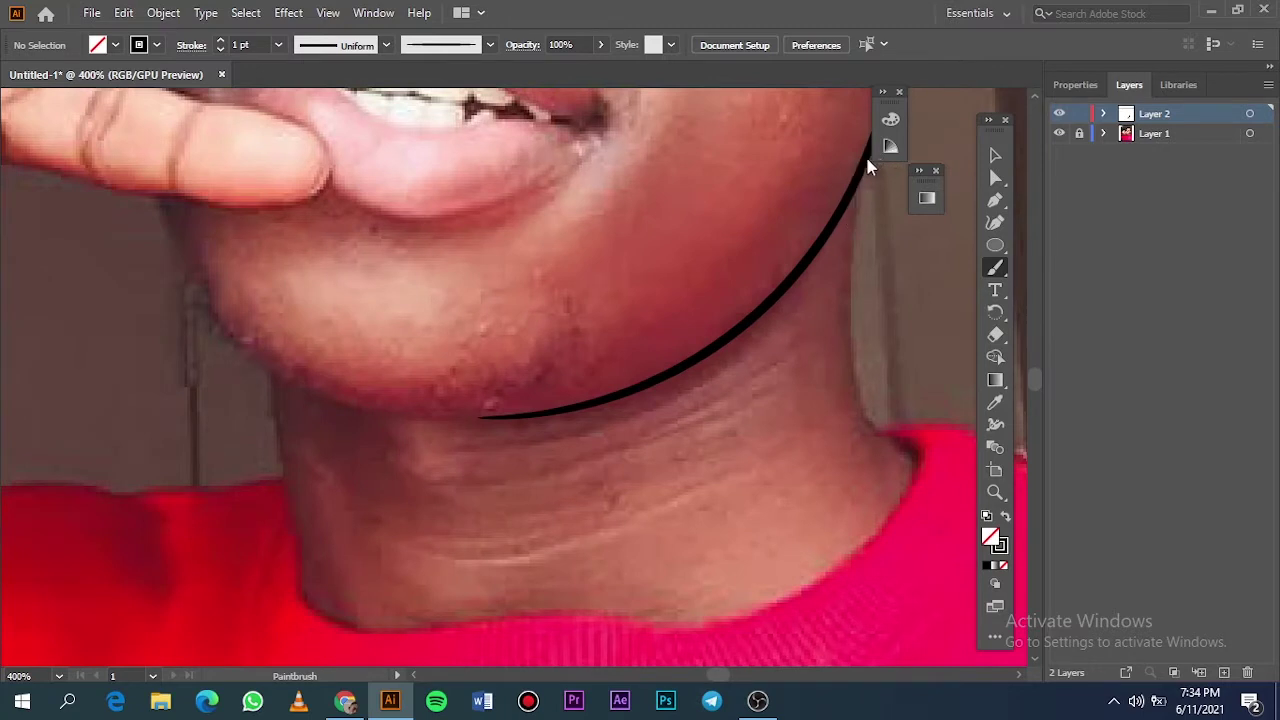
Step: Draw the neck edge ending in a wavy drip along the neckline
drag(824, 479, 797, 491)
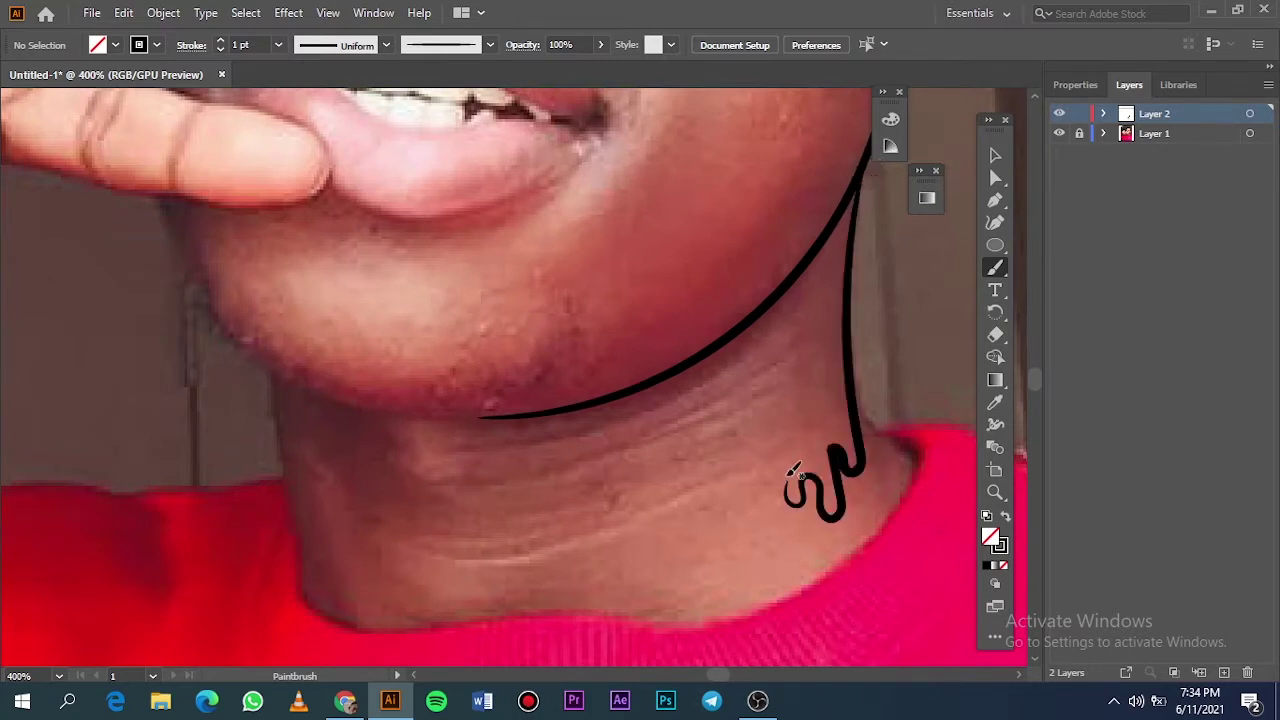
scroll(900, 495, left, 3)
drag(975, 507, 955, 524)
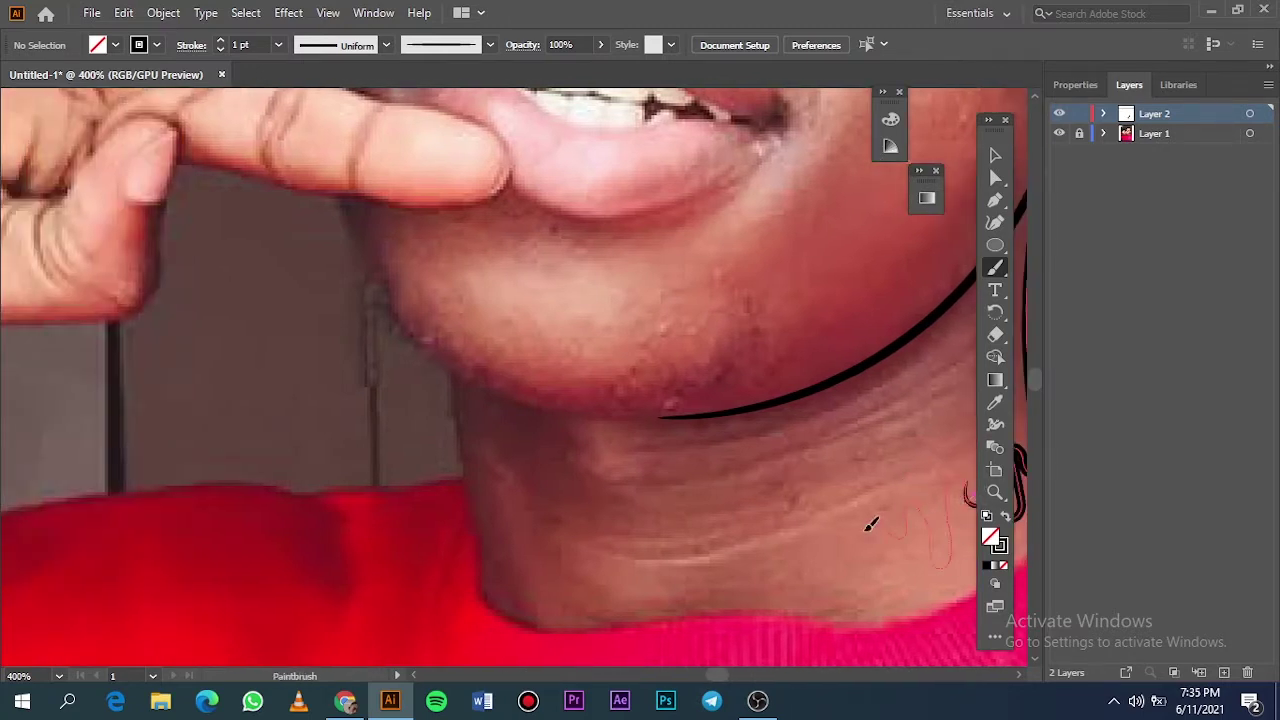
drag(794, 537, 800, 568)
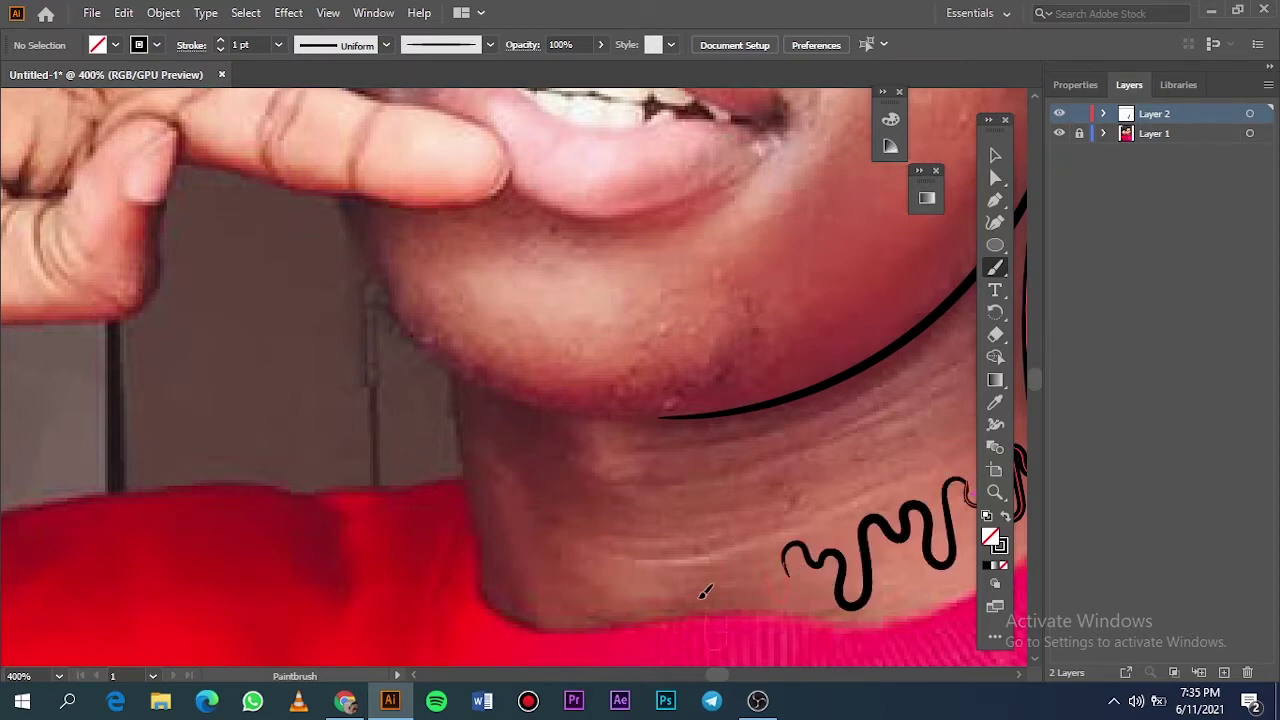
scroll(634, 588, down, 2)
key(ctrl+0)
Step: Trace the left edge of the neck and add drips along the collar line
click(1059, 133)
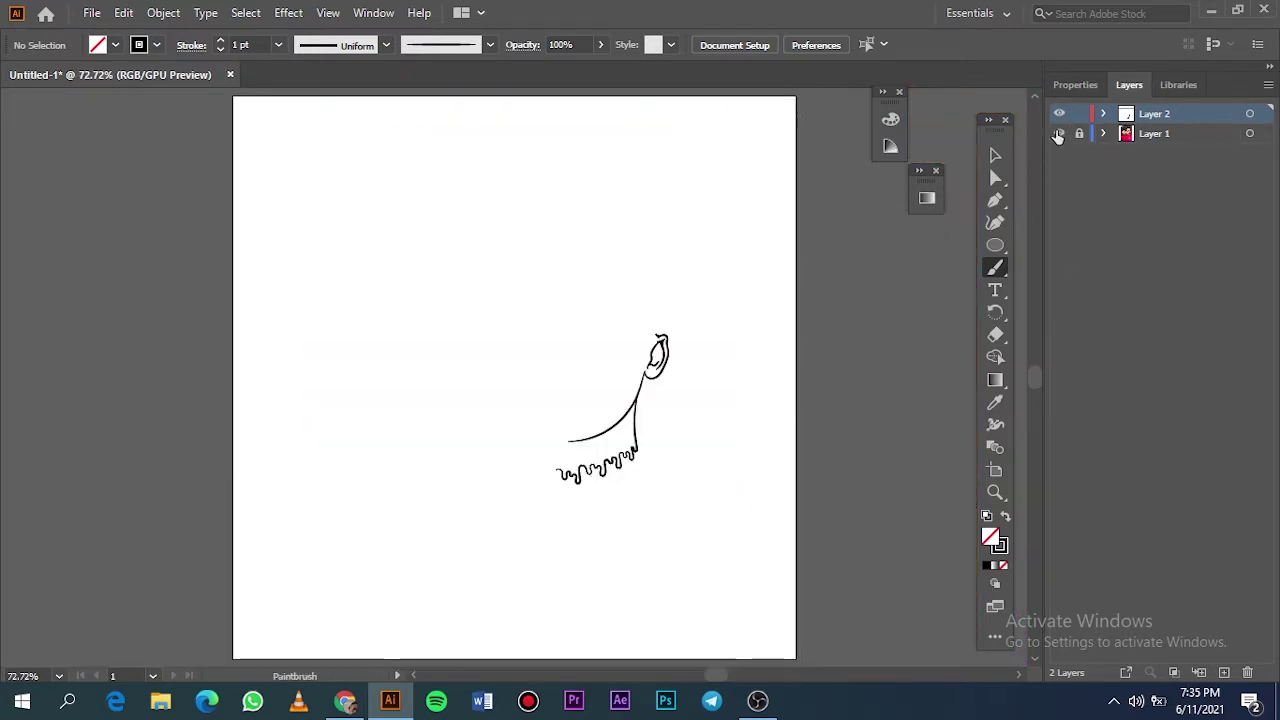
click(1059, 133)
scroll(540, 478, up, 5)
scroll(540, 478, up, 2)
drag(520, 264, 548, 472)
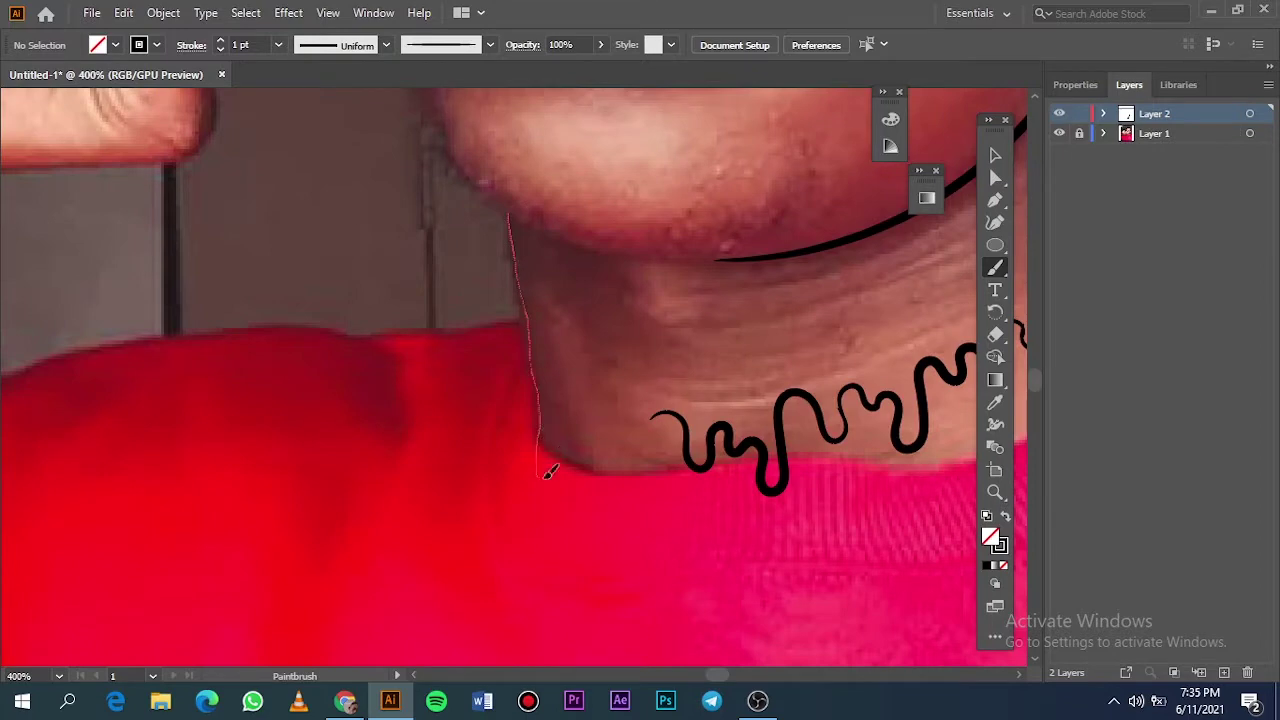
drag(660, 441, 662, 438)
scroll(662, 438, down, 1)
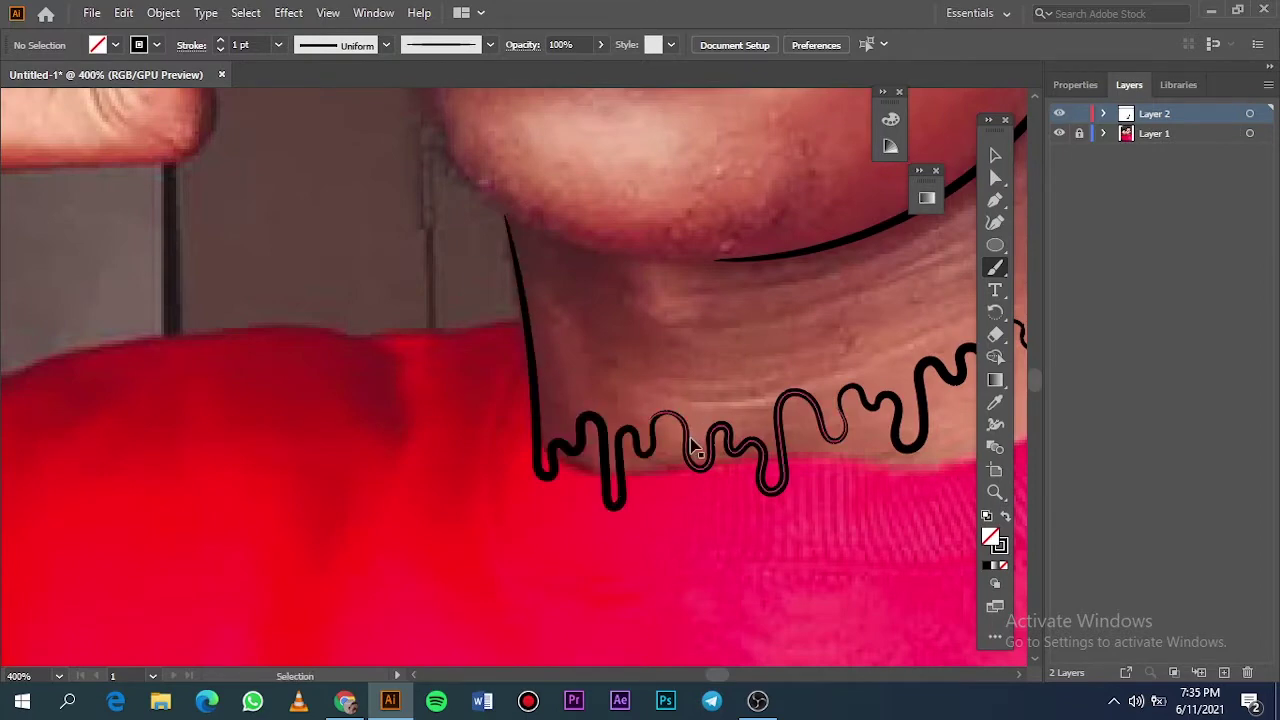
key(ctrl+0)
Step: Paint a curved stroke under the chin, then select it
click(1059, 133)
click(1059, 133)
scroll(540, 405, up, 5)
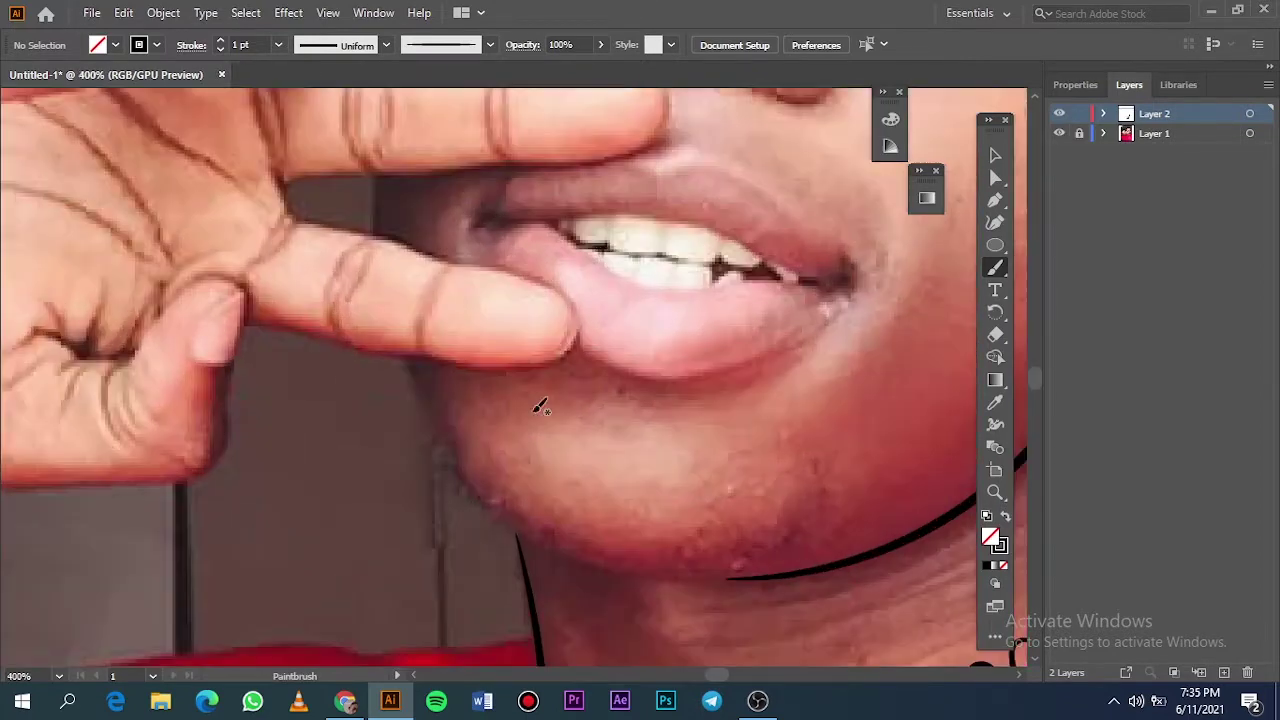
drag(438, 410, 453, 400)
drag(453, 400, 485, 495)
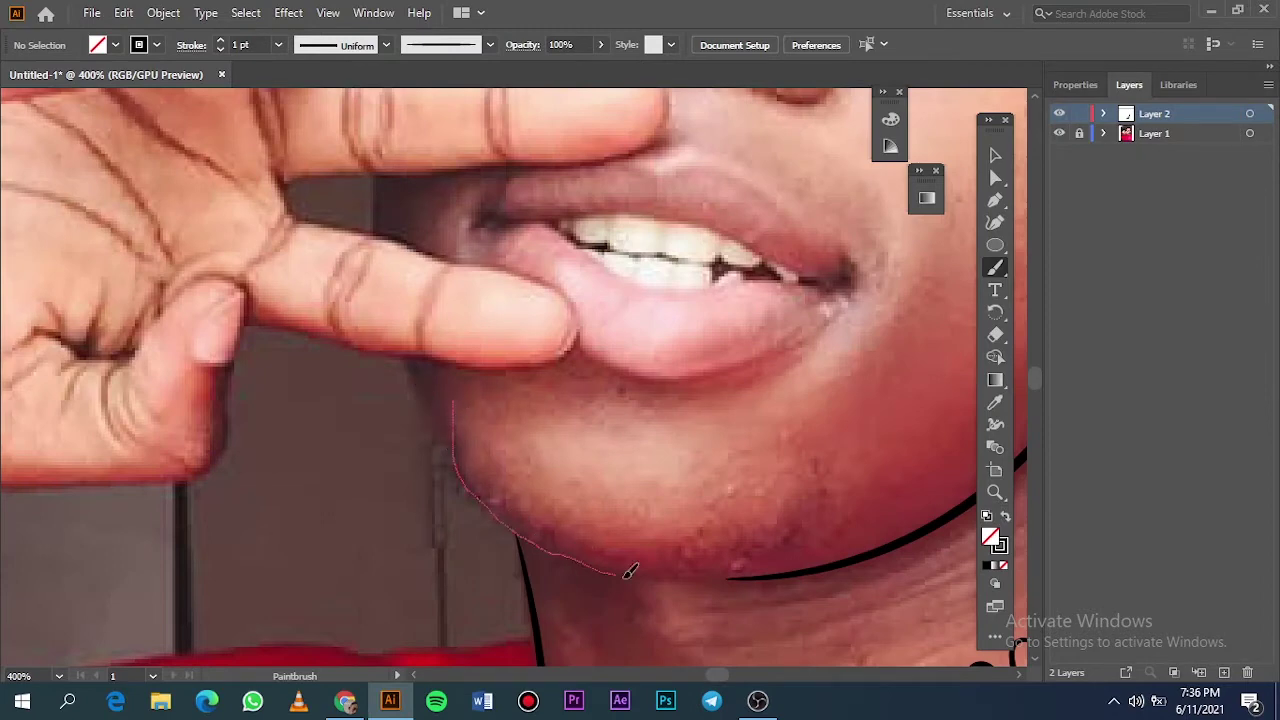
drag(741, 578, 826, 527)
key(ctrl+0)
scroll(543, 430, up, 5)
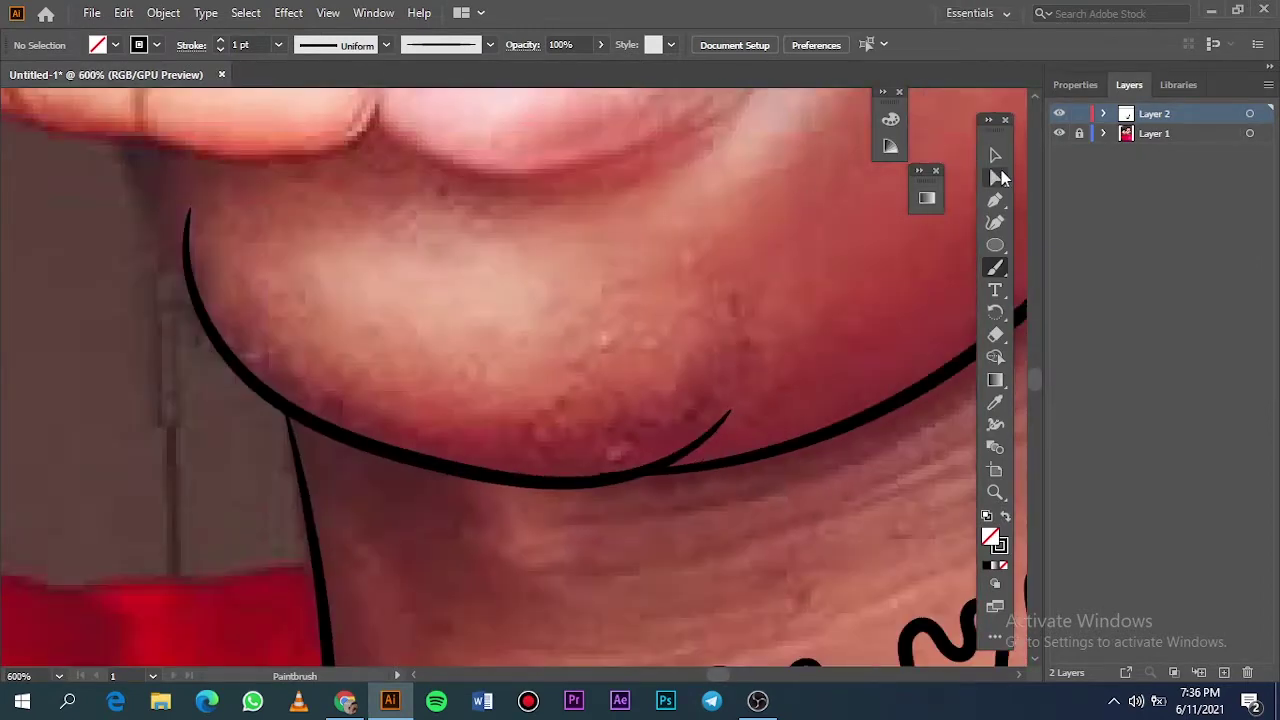
click(995, 155)
Step: Inspect the stroke group, then paint a small crescent stroke at the chin
scroll(614, 457, up, 5)
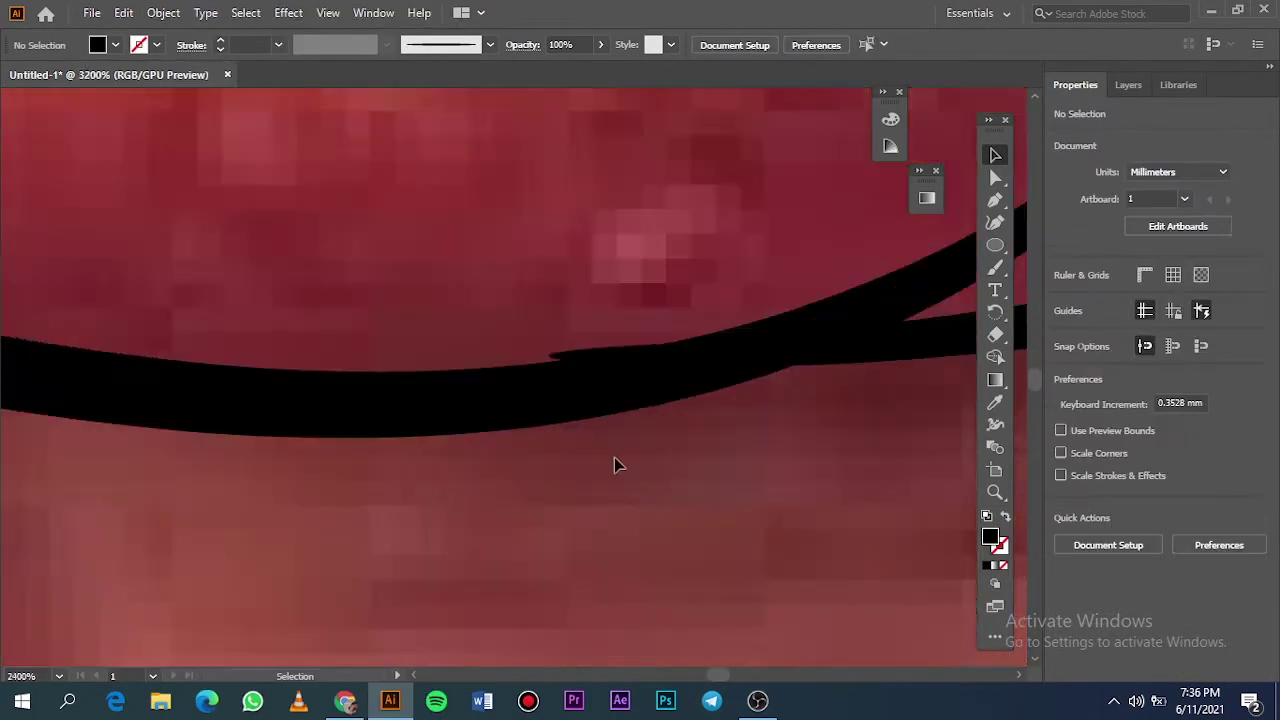
double_click(583, 357)
key(Escape)
key(ctrl+0)
scroll(613, 475, up, 10)
key(b)
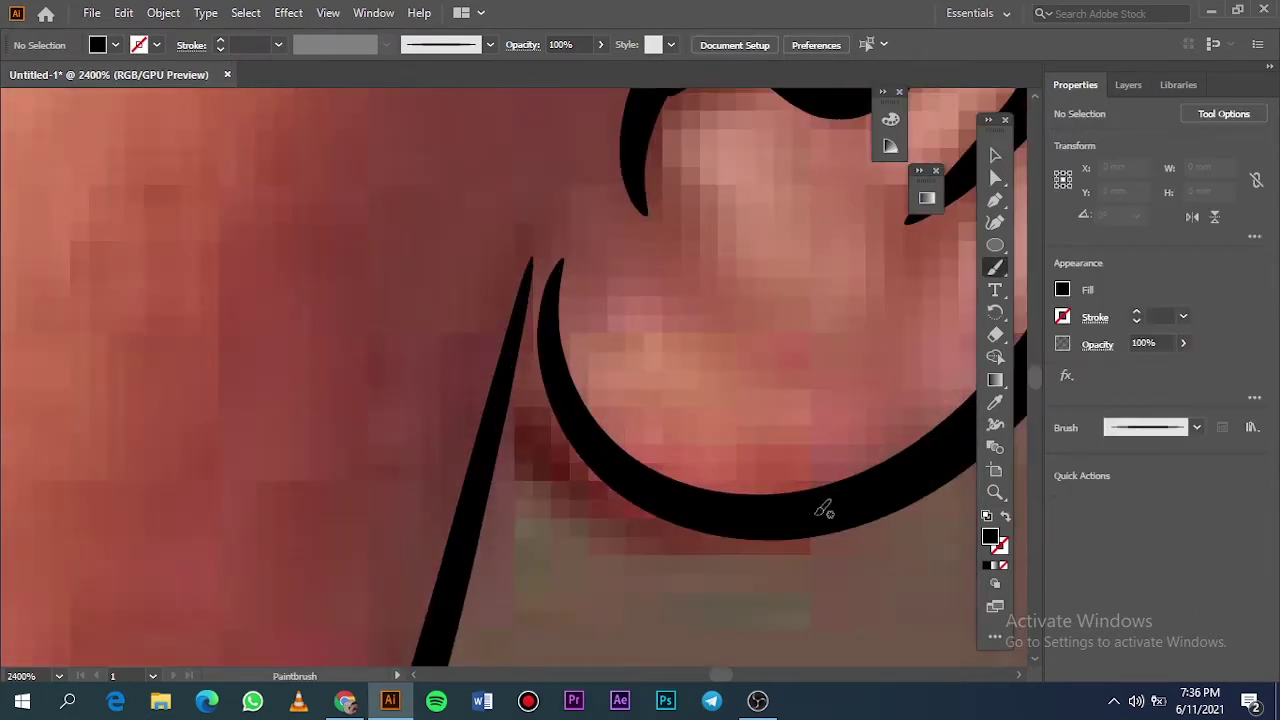
mouse_move(818, 512)
mouse_down()
mouse_move(548, 330)
mouse_move(550, 222)
mouse_up()
Step: Group the crescent with the neighbouring chin stroke and check the group
key(v)
key(ctrl+a)
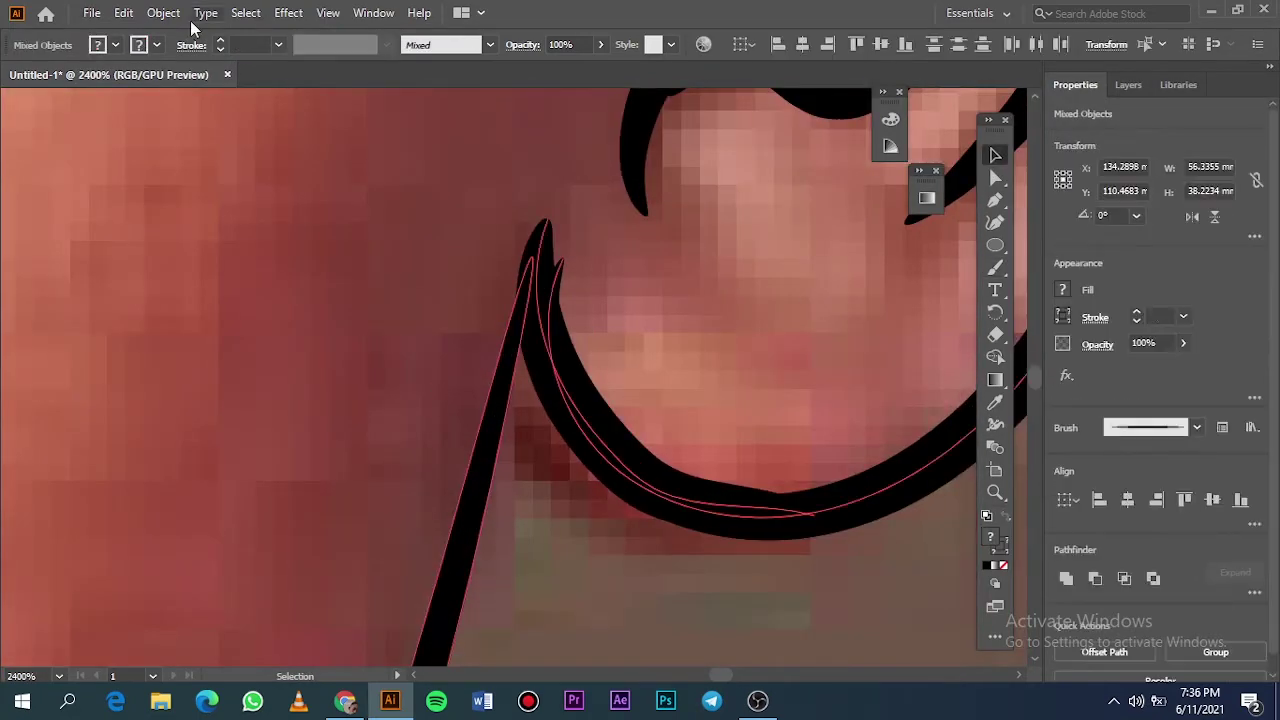
click(163, 12)
click(185, 110)
click(937, 591)
double_click(552, 268)
key(Escape)
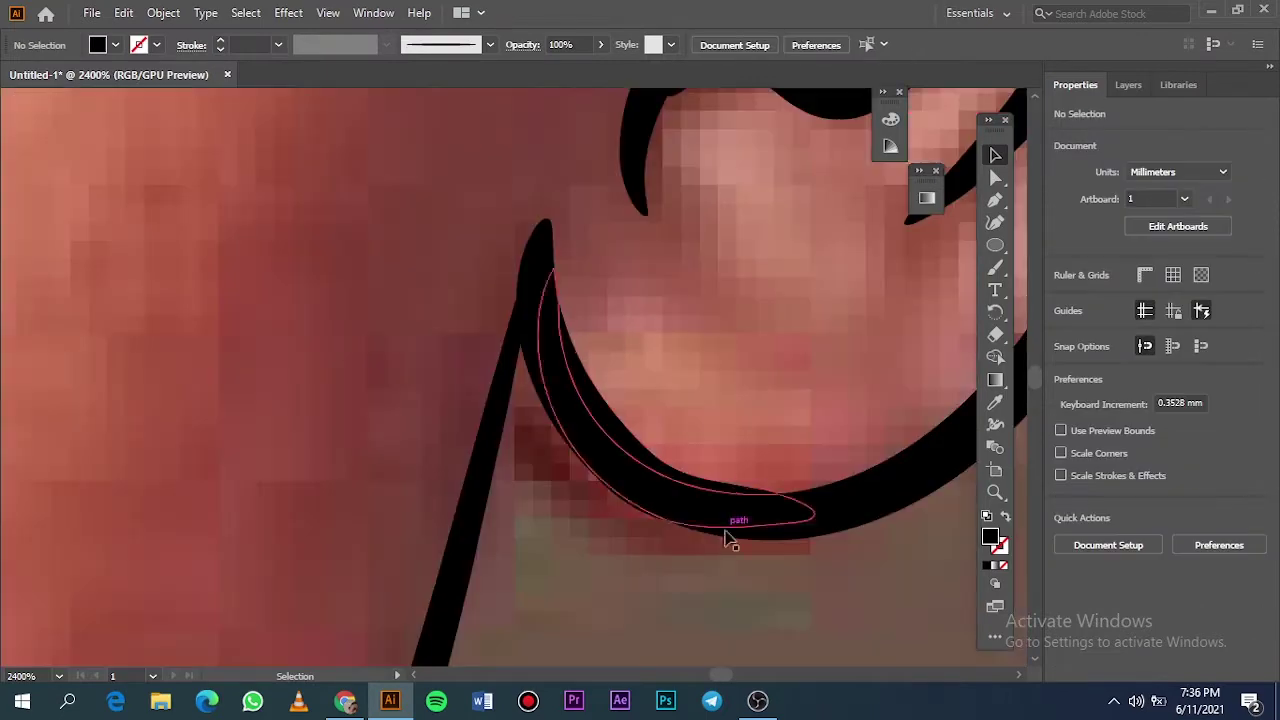
key(ctrl+0)
key(F7)
Step: Paint brush strokes tracing the chin outline upward
scroll(560, 410, up, 5)
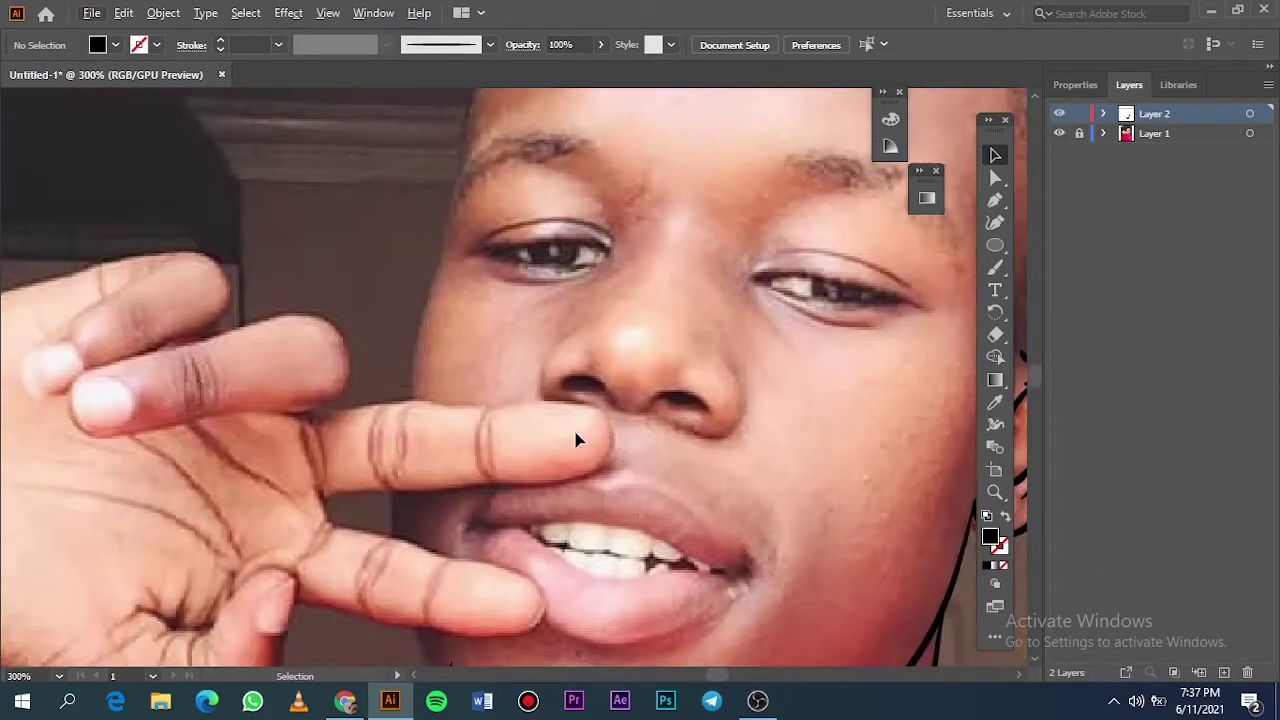
scroll(577, 437, up, 2)
key(b)
drag(455, 553, 408, 488)
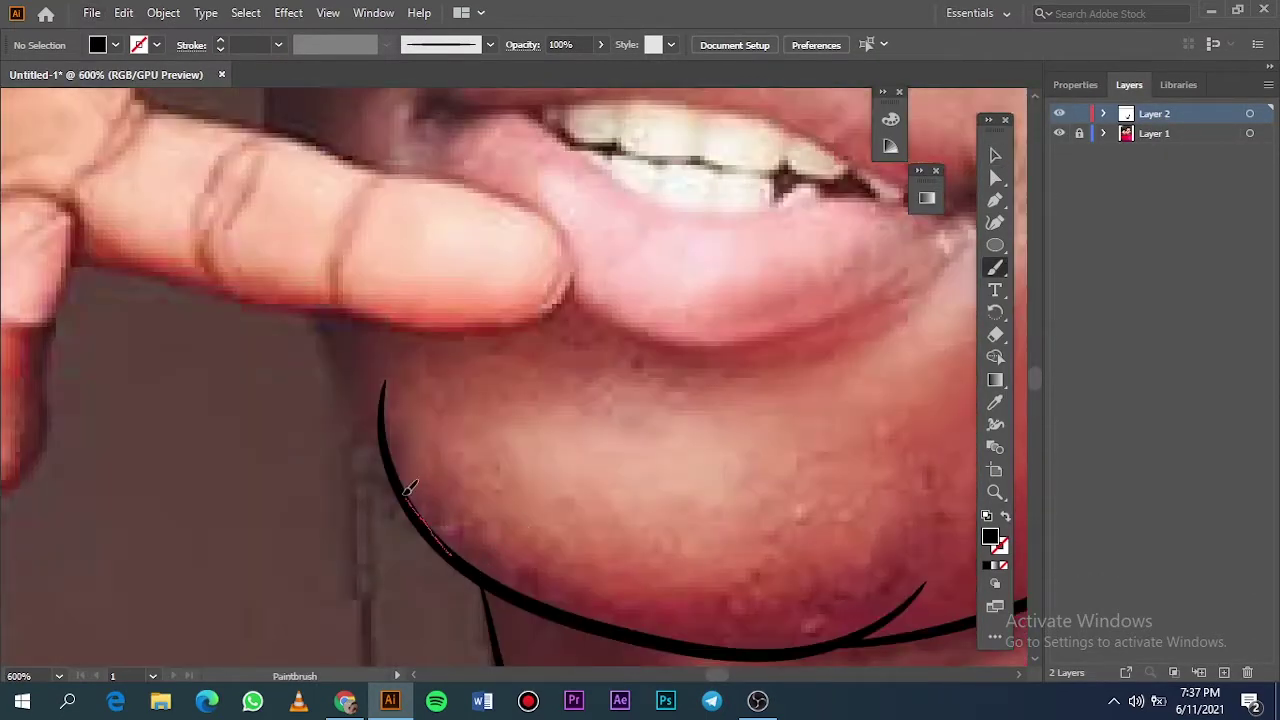
drag(342, 362, 320, 326)
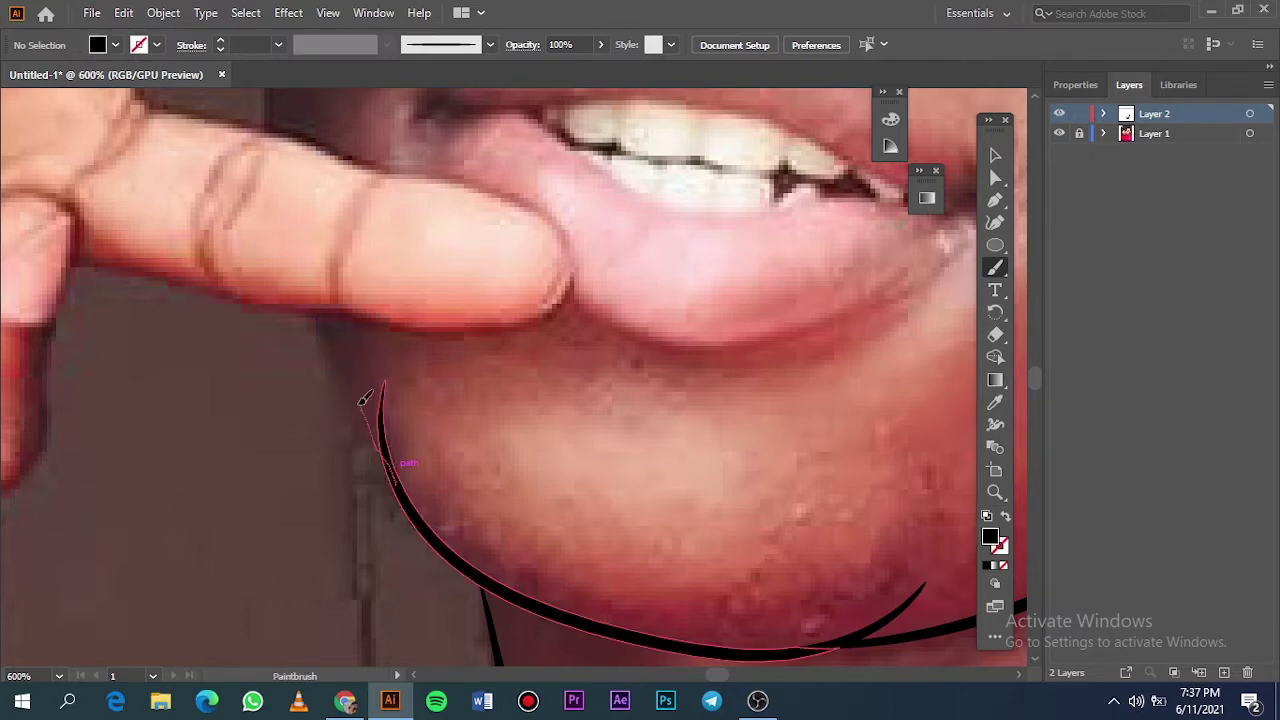
key(ctrl+0)
scroll(537, 217, up, 5)
scroll(476, 100, down, 1)
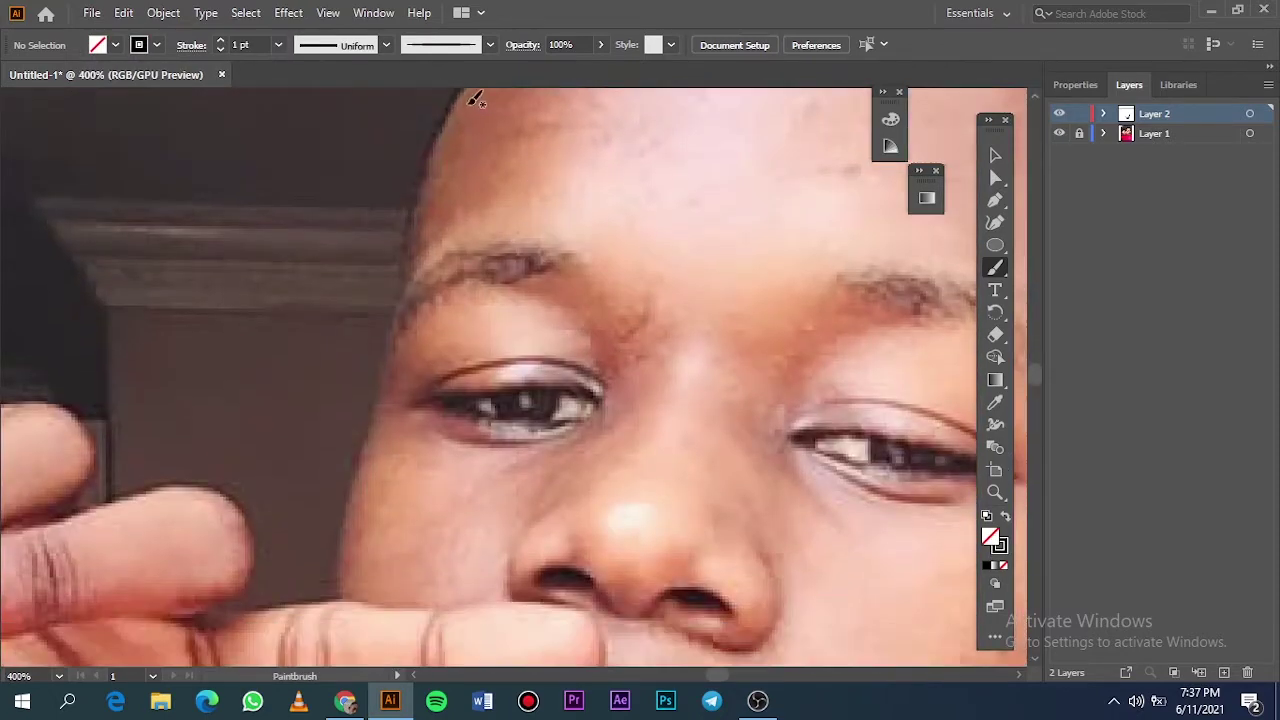
Step: Outline the left temple and cheek down to the chin, then check the lines
drag(408, 246, 394, 318)
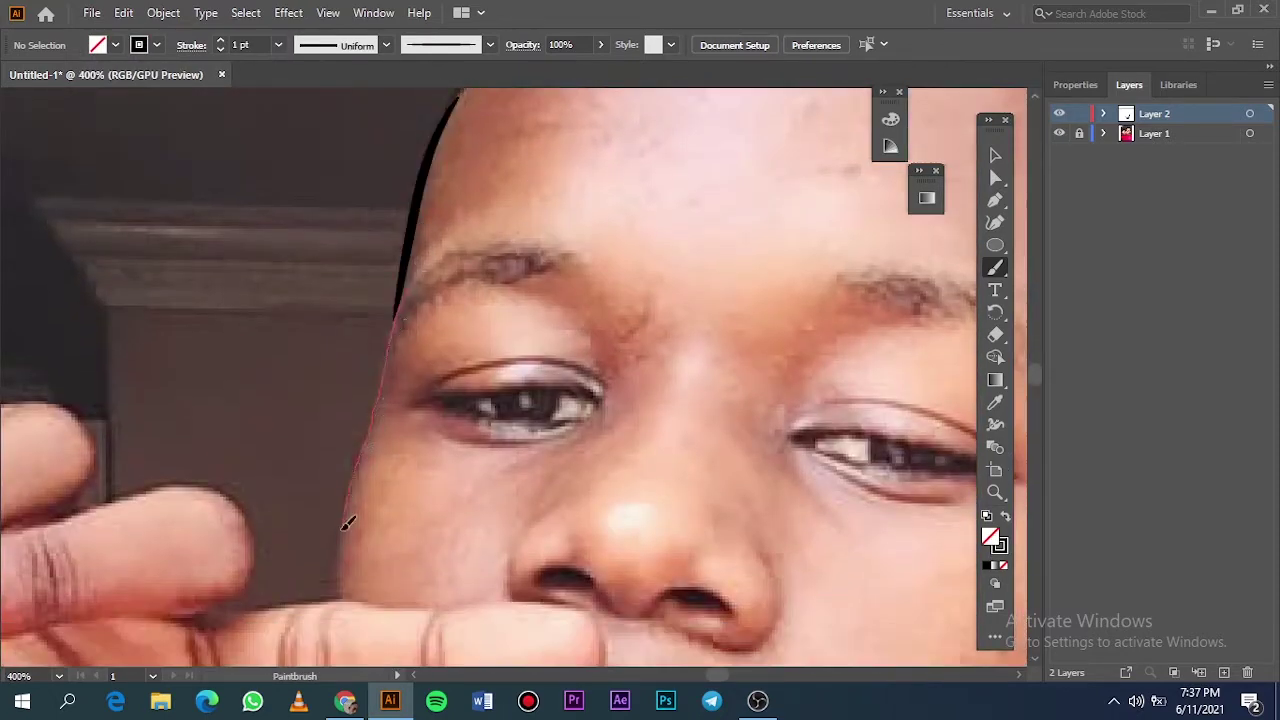
drag(348, 523, 343, 594)
key(ctrl+z)
drag(342, 549, 374, 592)
key(ctrl+0)
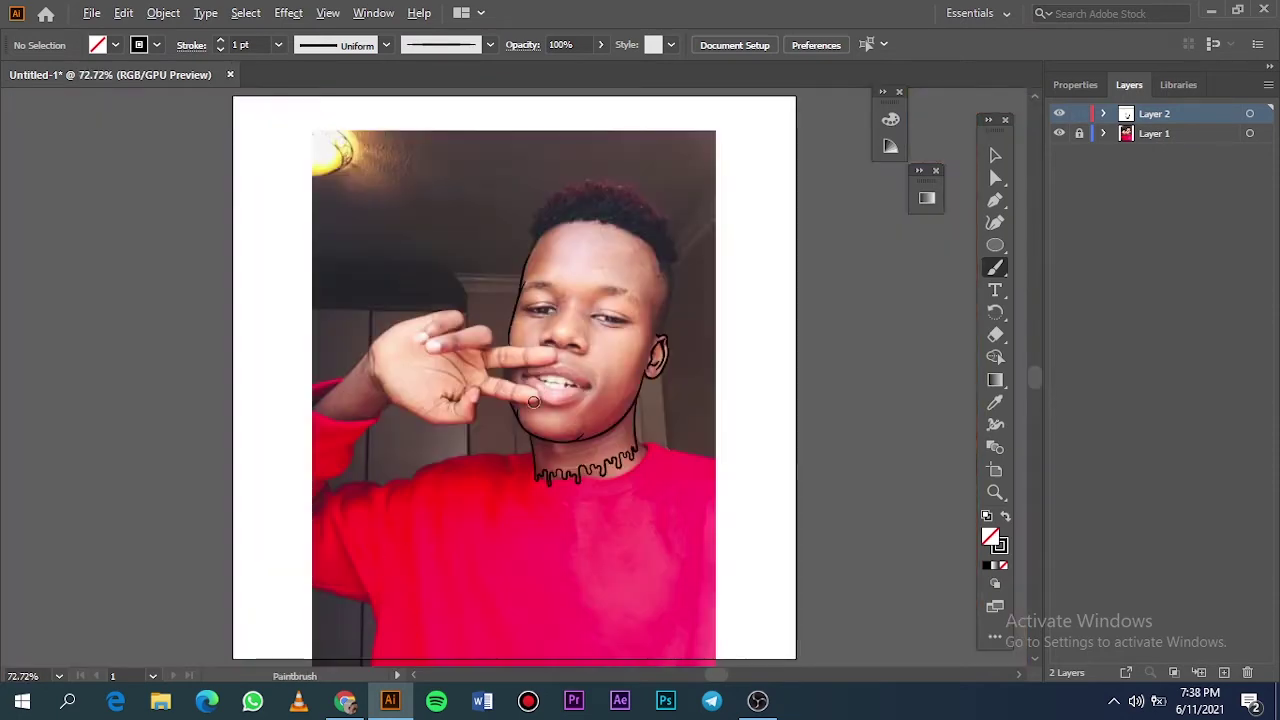
click(1059, 134)
click(1059, 134)
scroll(466, 451, up, 3)
scroll(466, 455, up, 2)
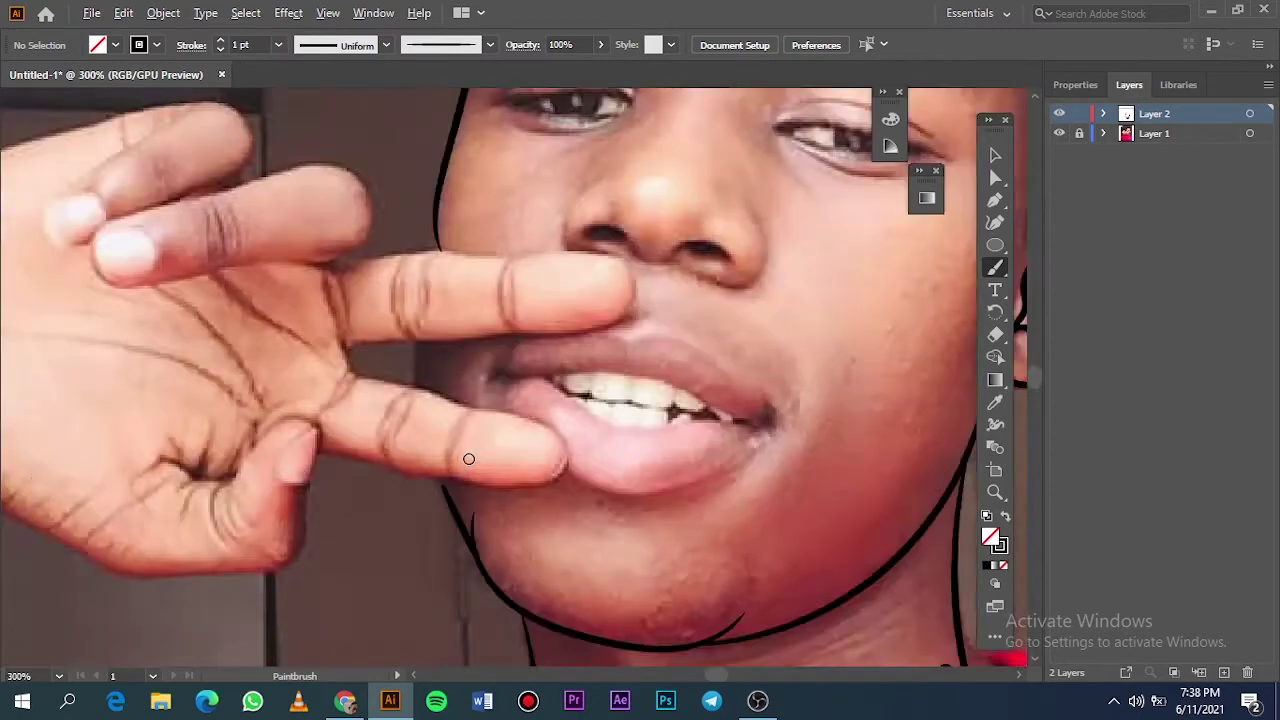
scroll(490, 348, up, 1)
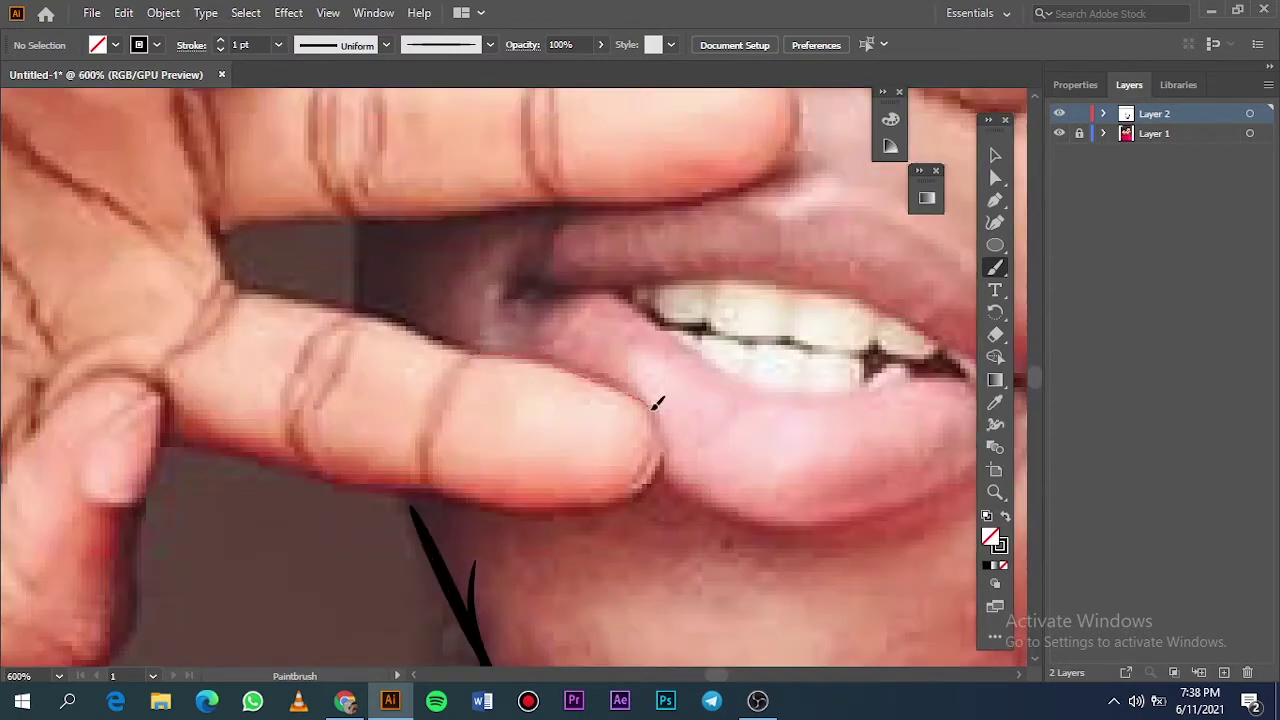
Step: Outline the tip and underside of the lower finger
drag(655, 402, 620, 489)
drag(666, 436, 605, 502)
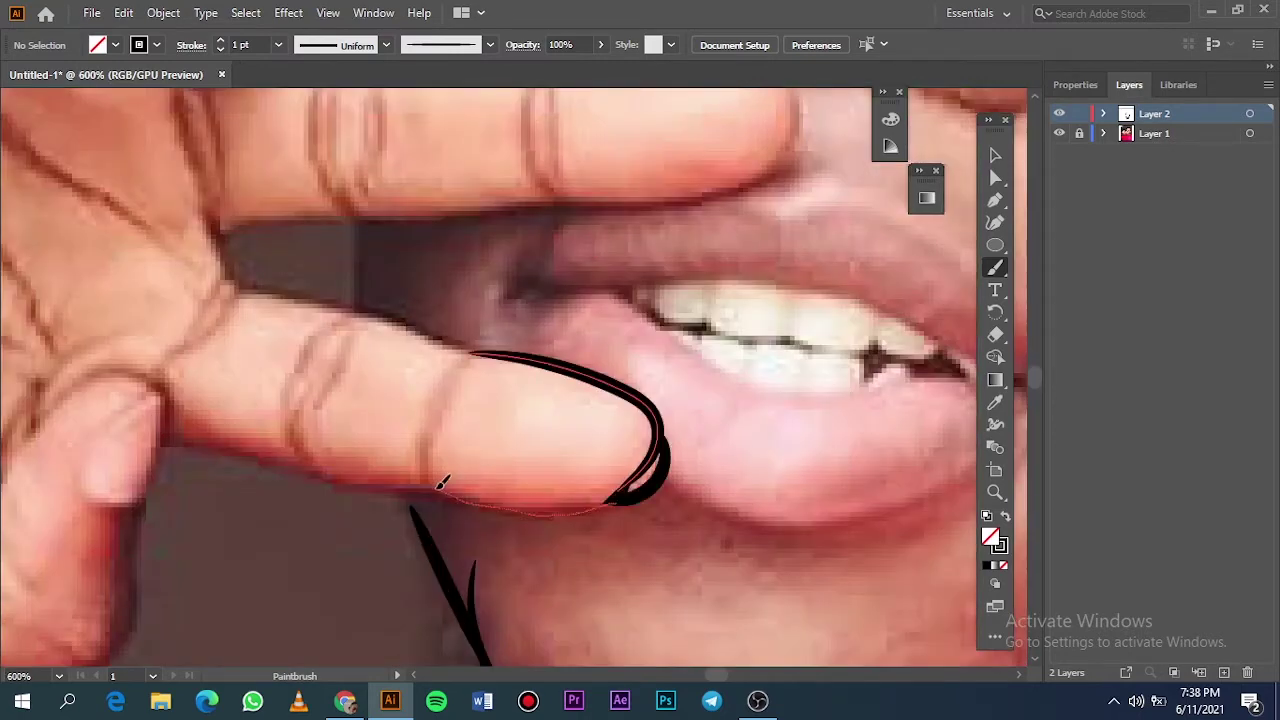
drag(440, 414, 436, 420)
key(ctrl+z)
drag(648, 478, 574, 506)
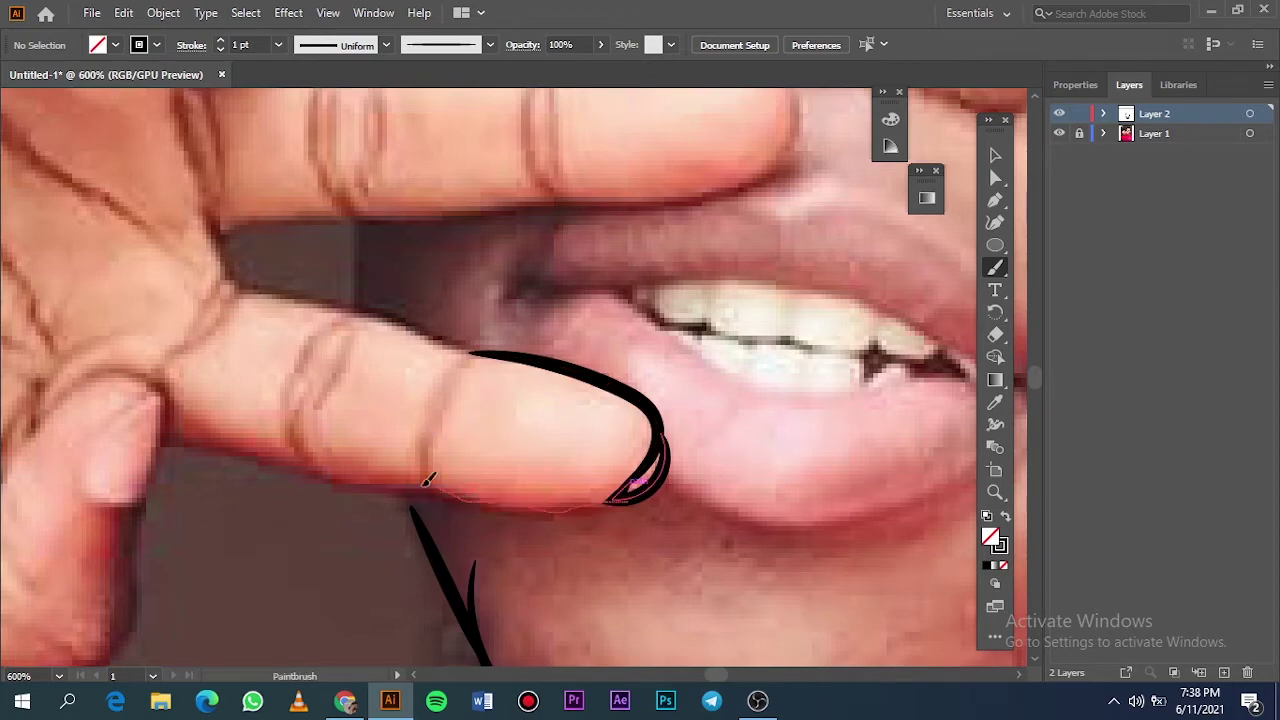
drag(217, 443, 168, 438)
key(ctrl+0)
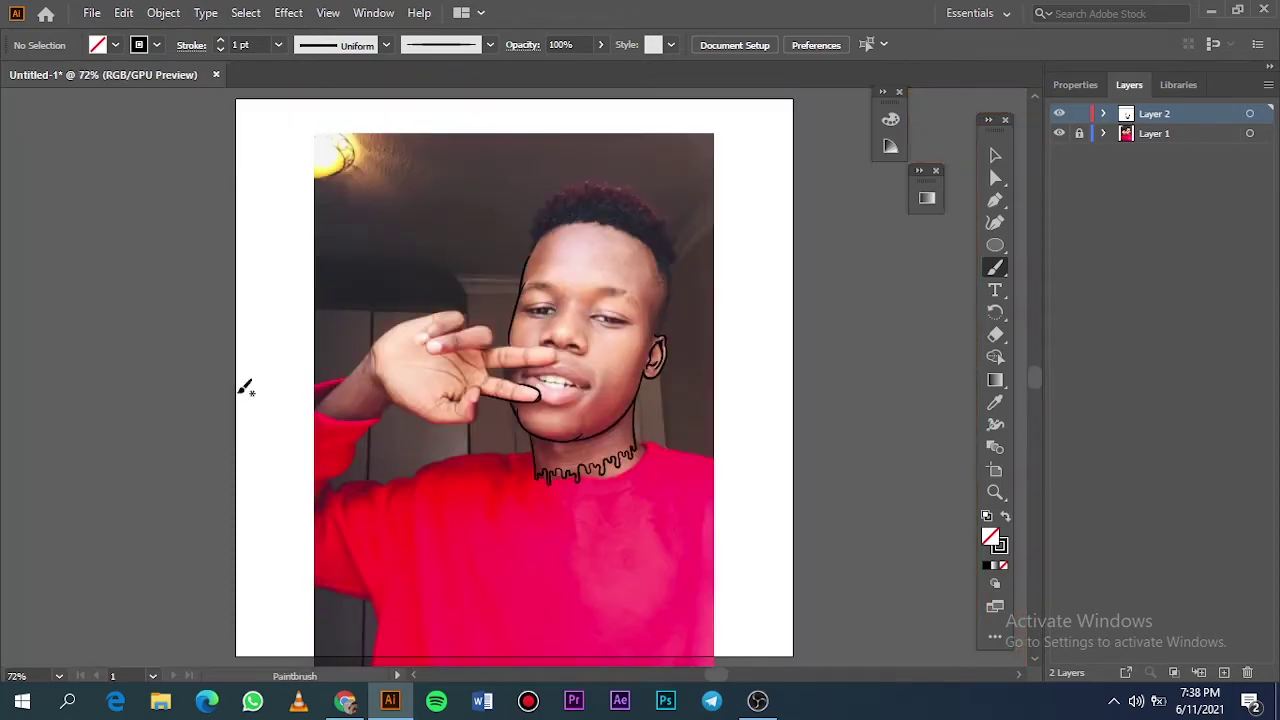
click(1059, 133)
click(1059, 133)
scroll(493, 366, up, 6)
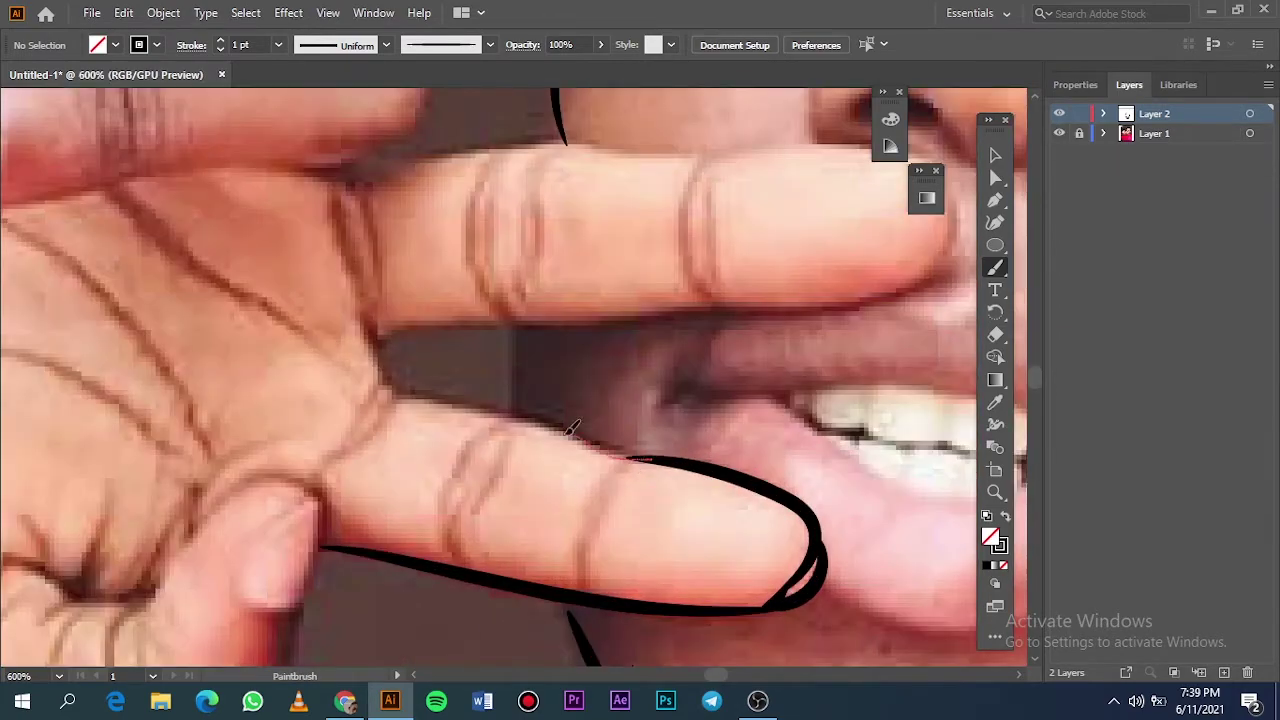
Step: Trace the finger's top edge toward the knuckle and the middle finger's tip
drag(380, 350, 640, 458)
key(ctrl+z)
drag(400, 397, 378, 350)
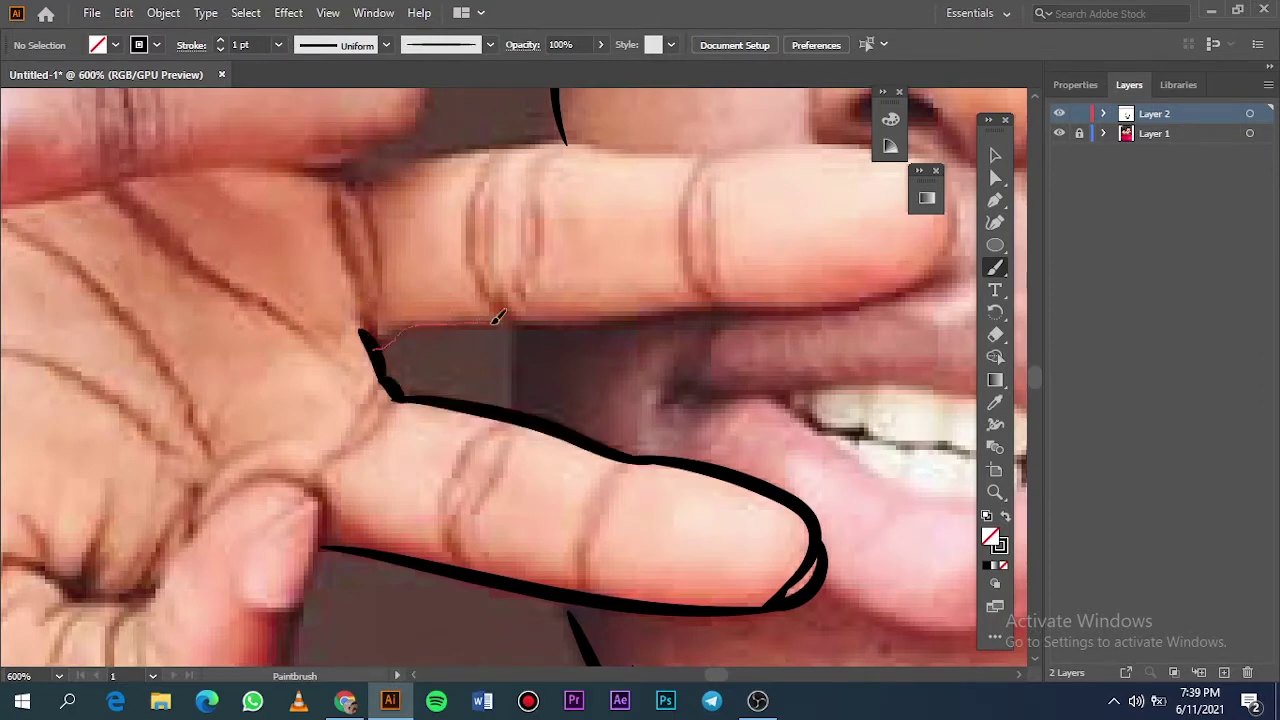
drag(708, 308, 706, 310)
scroll(560, 290, right, 6)
scroll(404, 263, up, 2)
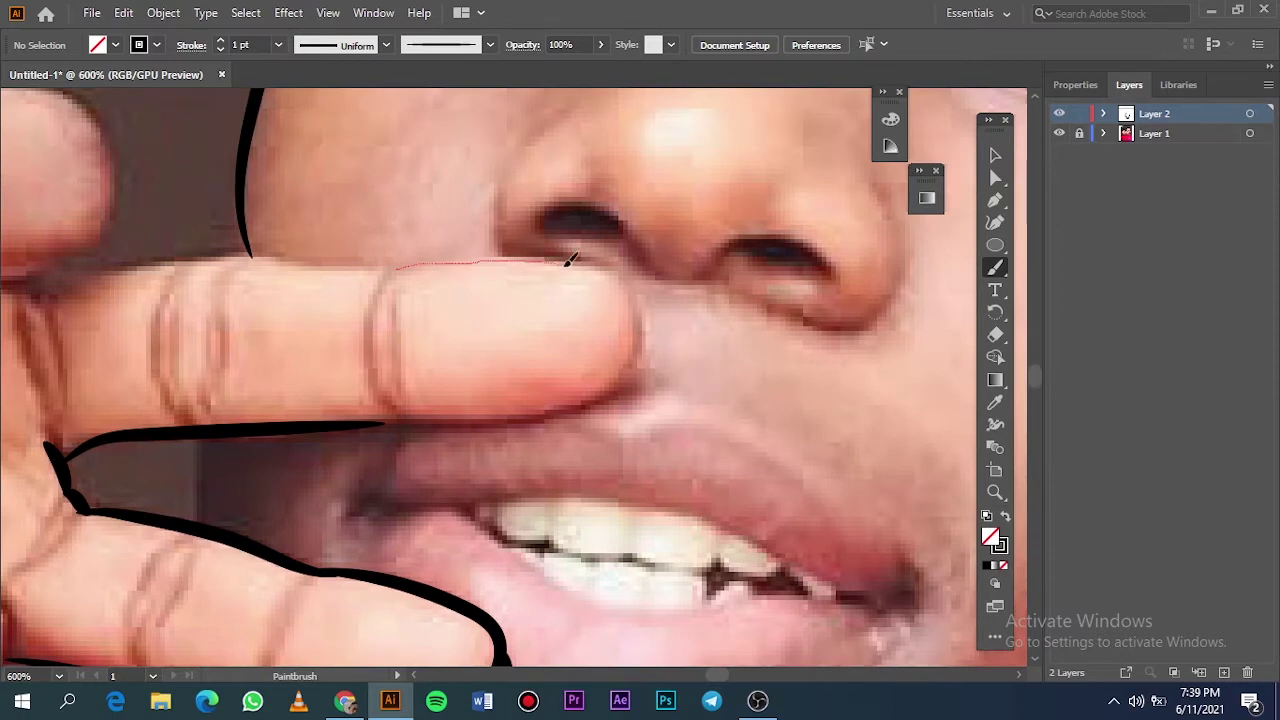
drag(308, 422, 300, 424)
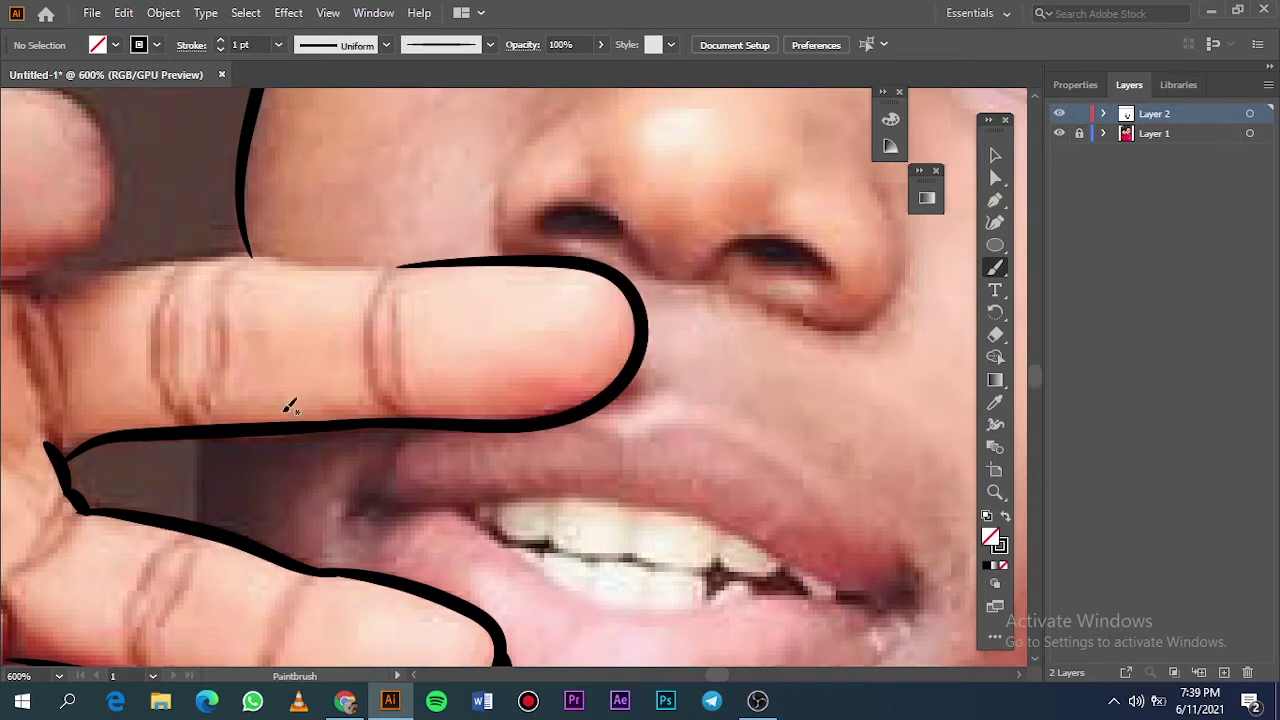
scroll(300, 420, up, 3)
scroll(306, 443, up, 2)
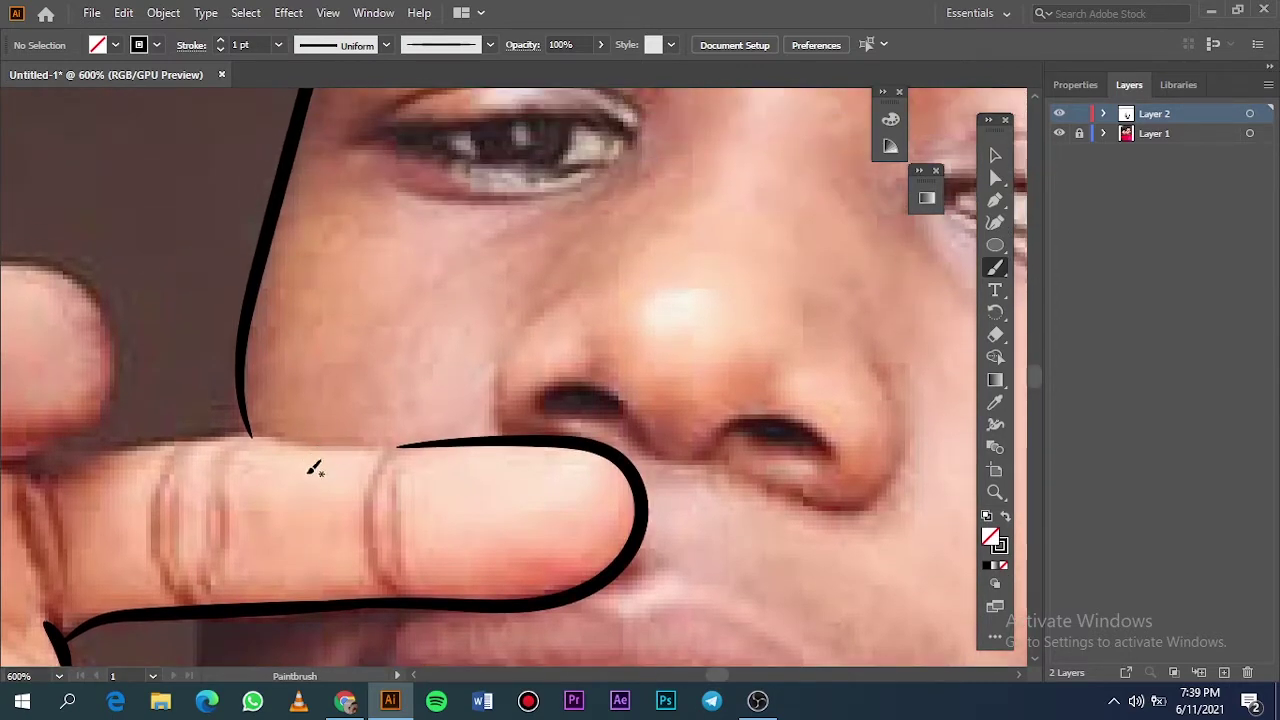
scroll(313, 468, left, 5)
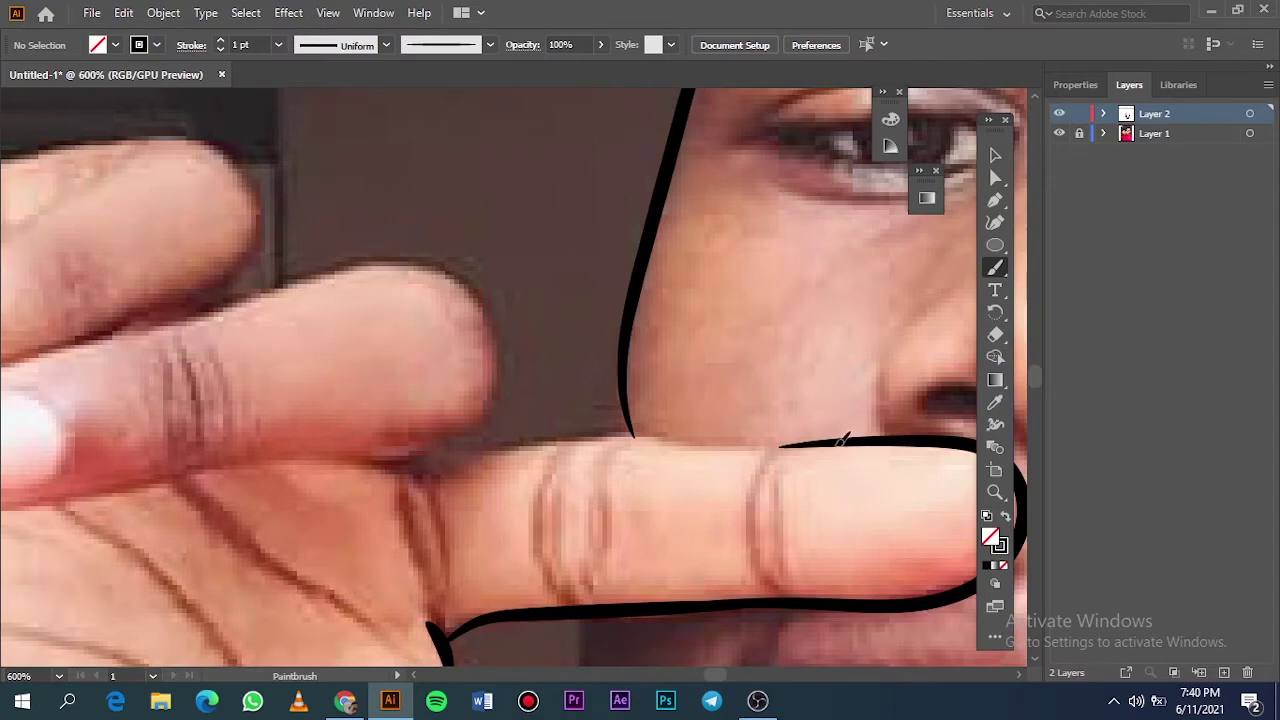
Step: Complete the middle finger's top edge and outline the upper finger
drag(541, 431, 528, 434)
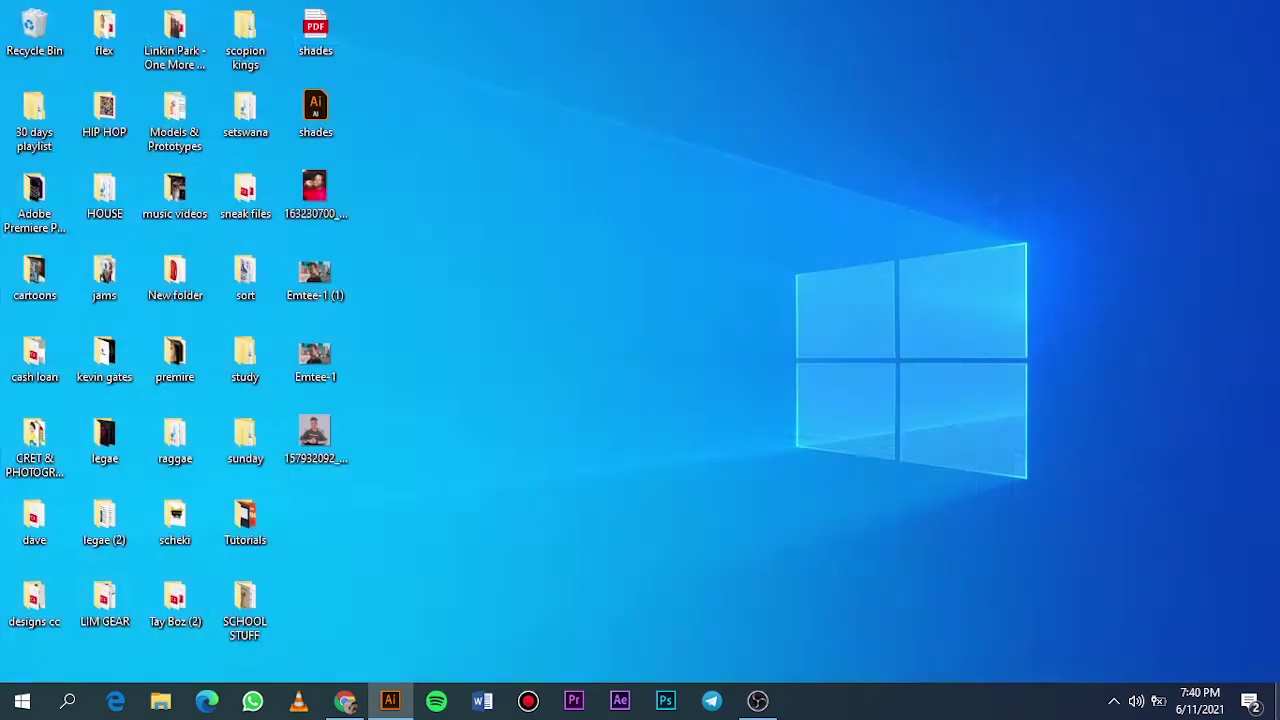
scroll(591, 512, left, 3)
scroll(591, 510, left, 1)
drag(686, 461, 820, 437)
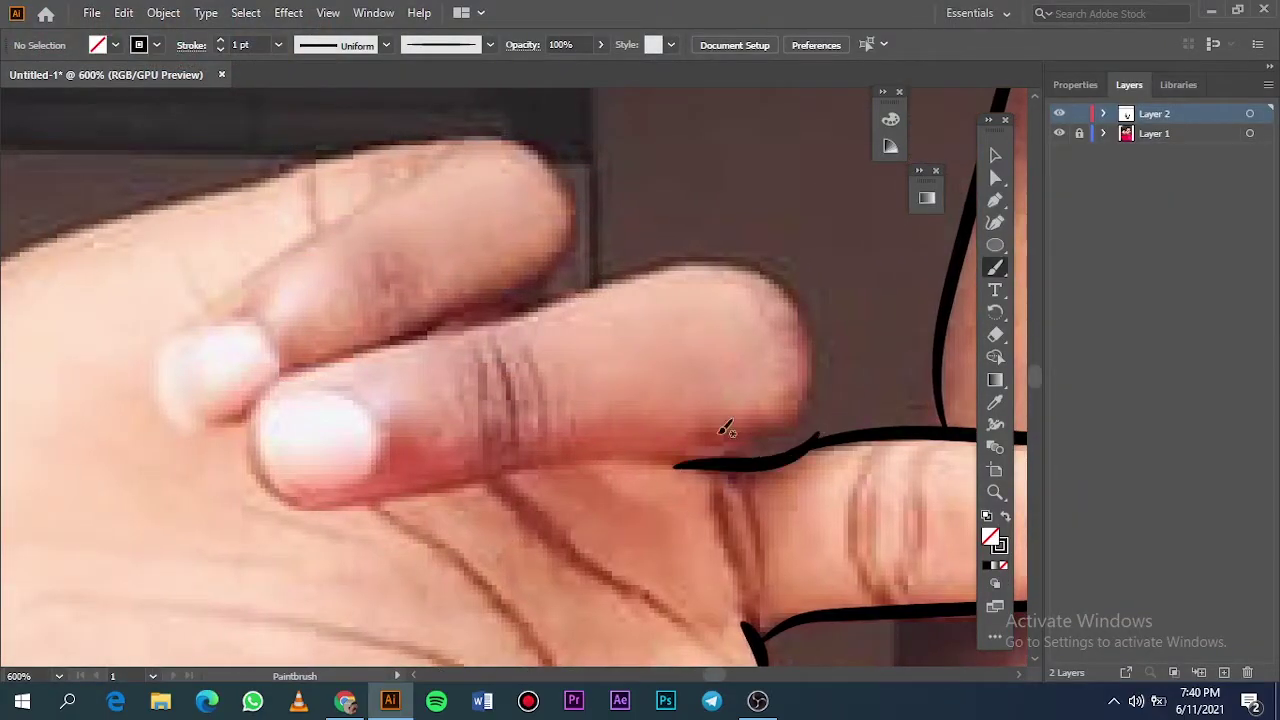
drag(723, 428, 830, 389)
drag(255, 438, 250, 430)
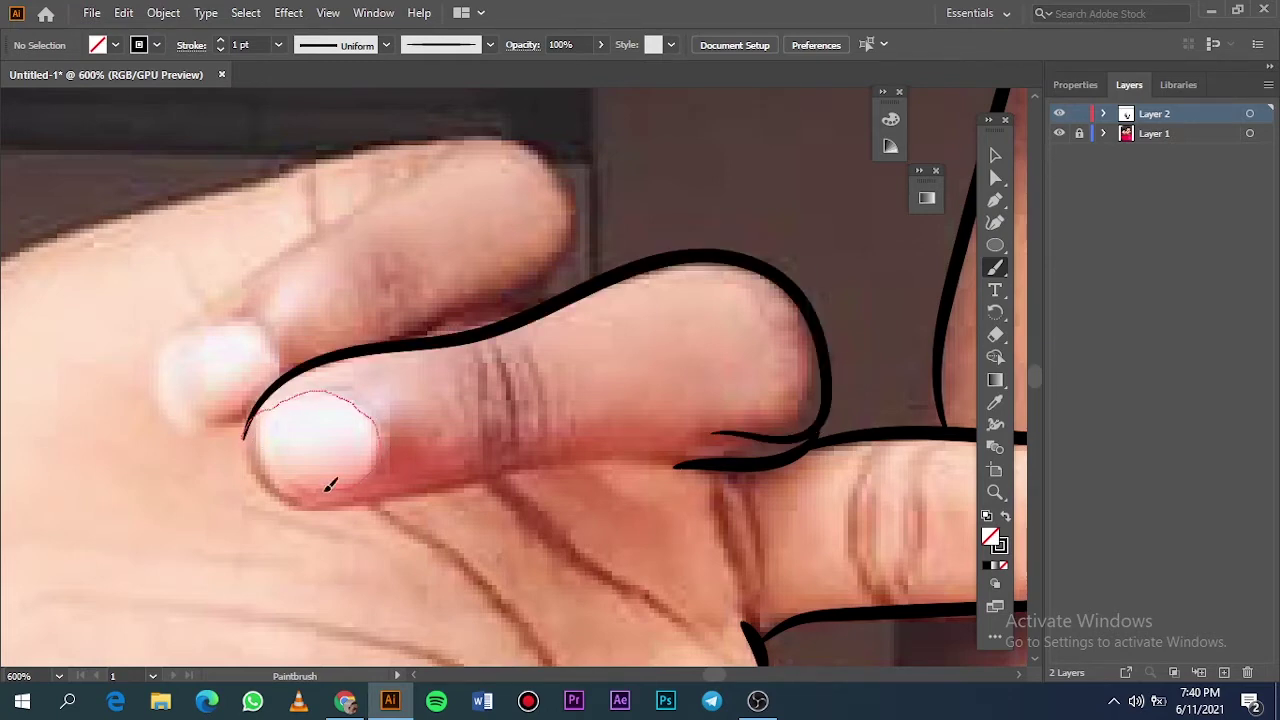
Step: Draw the fingernail loop and a line along the finger's underside
mouse_move(330, 484)
mouse_down()
mouse_move(310, 490)
mouse_move(258, 405)
mouse_up()
key(ctrl+z)
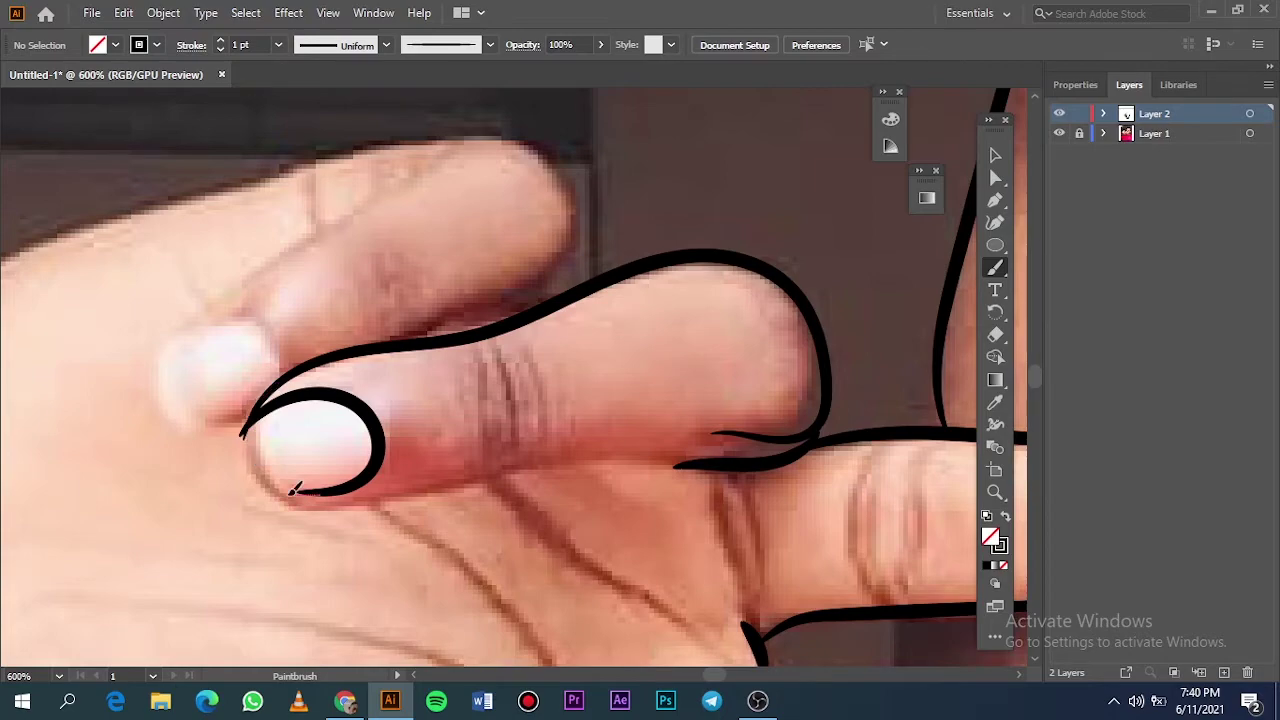
drag(294, 488, 282, 402)
scroll(231, 408, up, 3)
scroll(231, 408, down, 2)
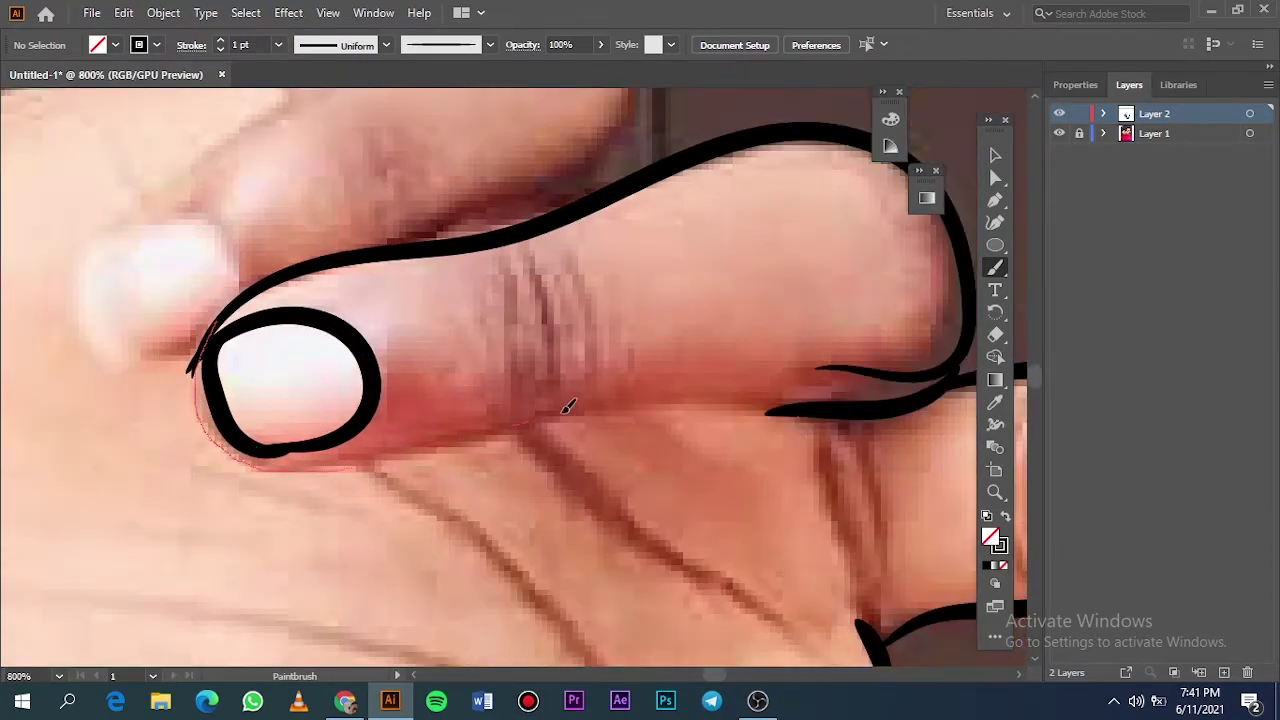
drag(742, 396, 380, 430)
scroll(457, 371, left, 2)
Step: Reveal the hidden stray path, then toggle the photo and outline layers to compare them
scroll(430, 360, up, 4)
key(v)
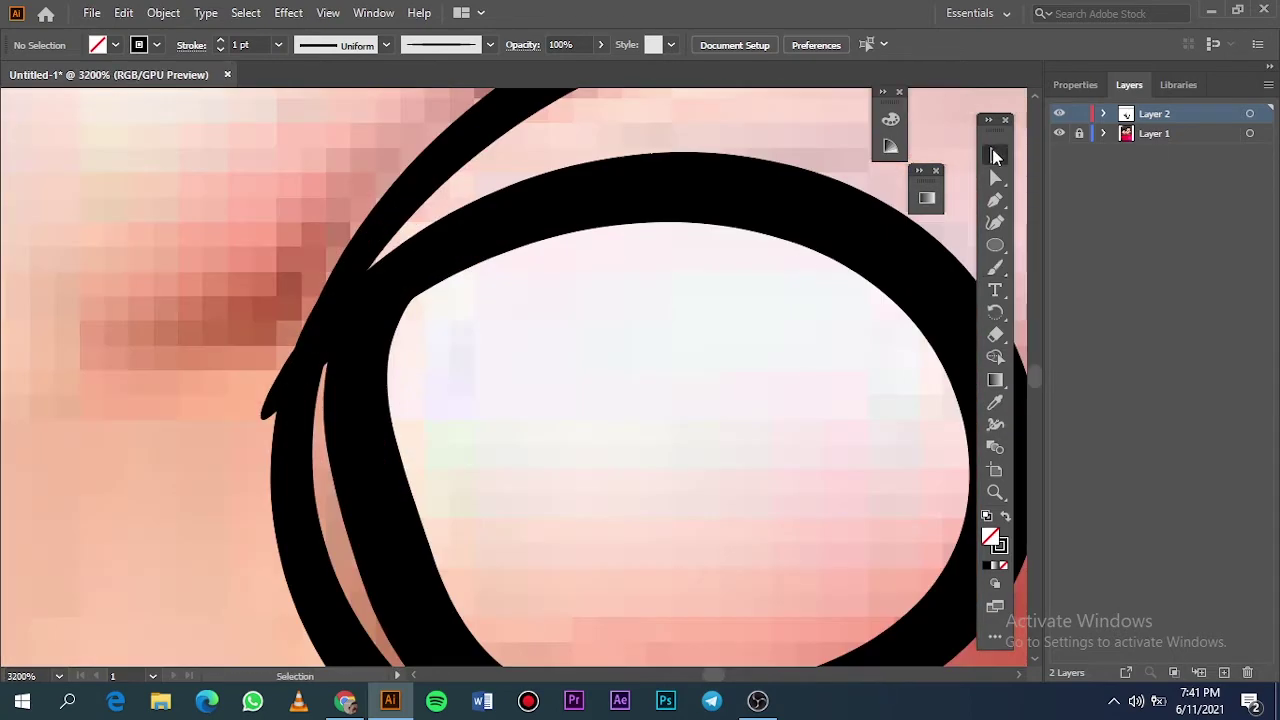
click(163, 12)
click(240, 200)
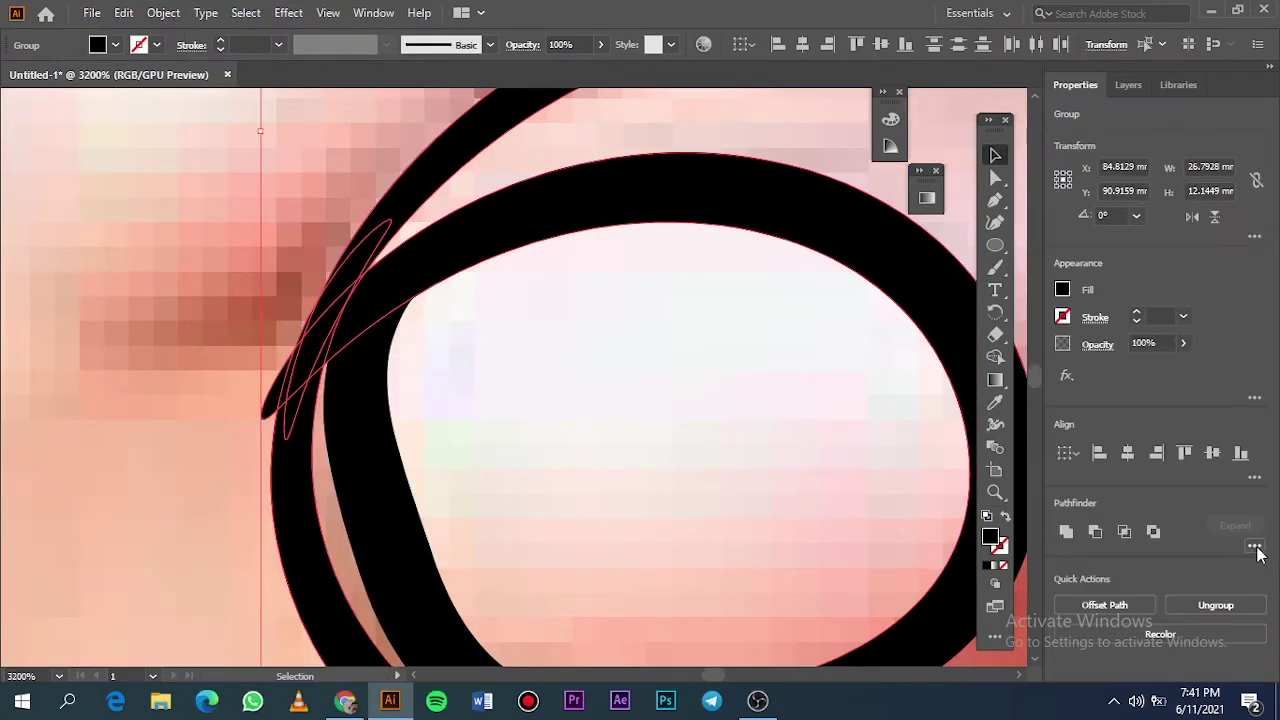
click(270, 420)
key(ctrl+0)
click(1129, 84)
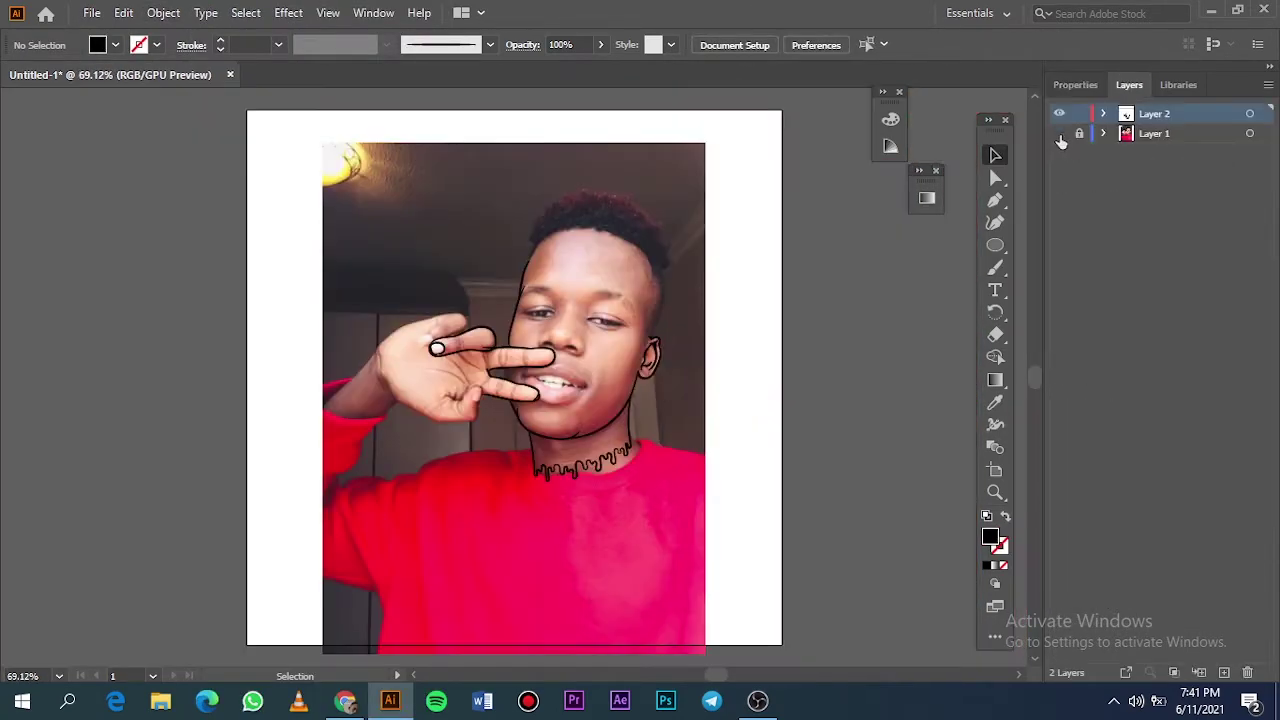
click(1060, 133)
click(1060, 133)
key(ctrl+plus)
key(ctrl+plus)
key(ctrl+plus)
click(1059, 117)
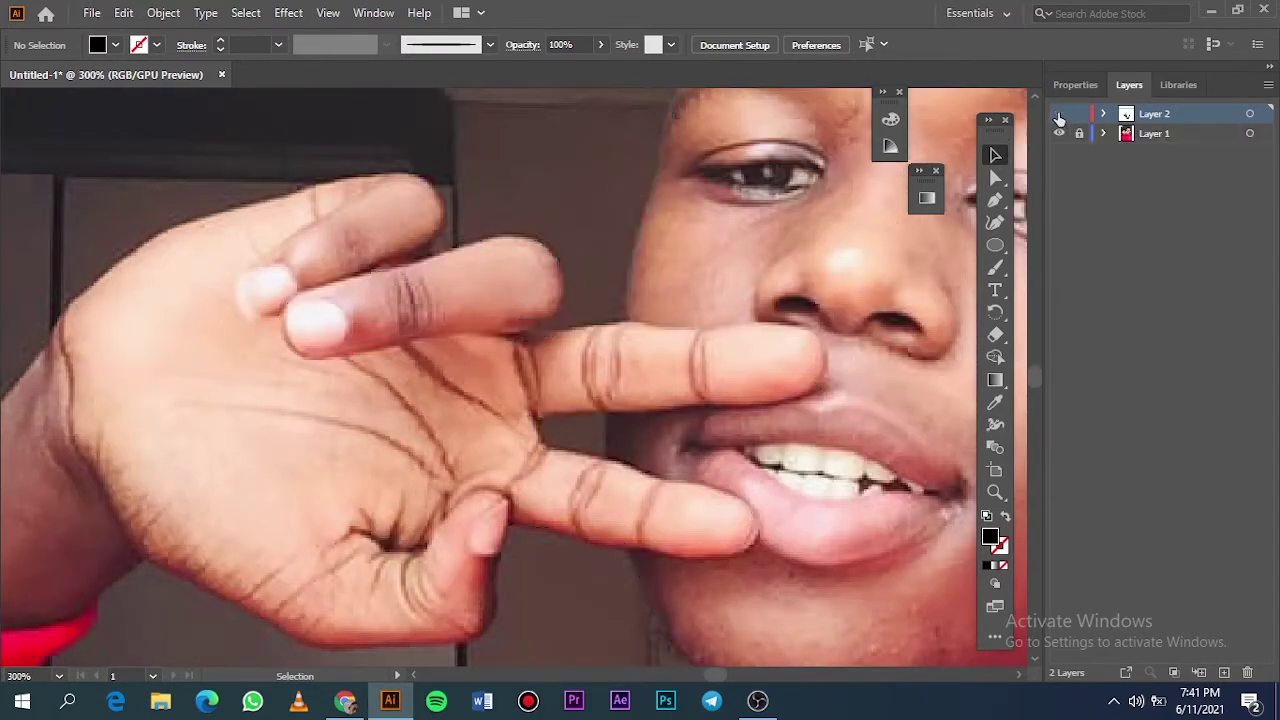
click(1059, 117)
Step: Delete the thin tail of the upper finger path and join its anchor to the finger outline
click(525, 325)
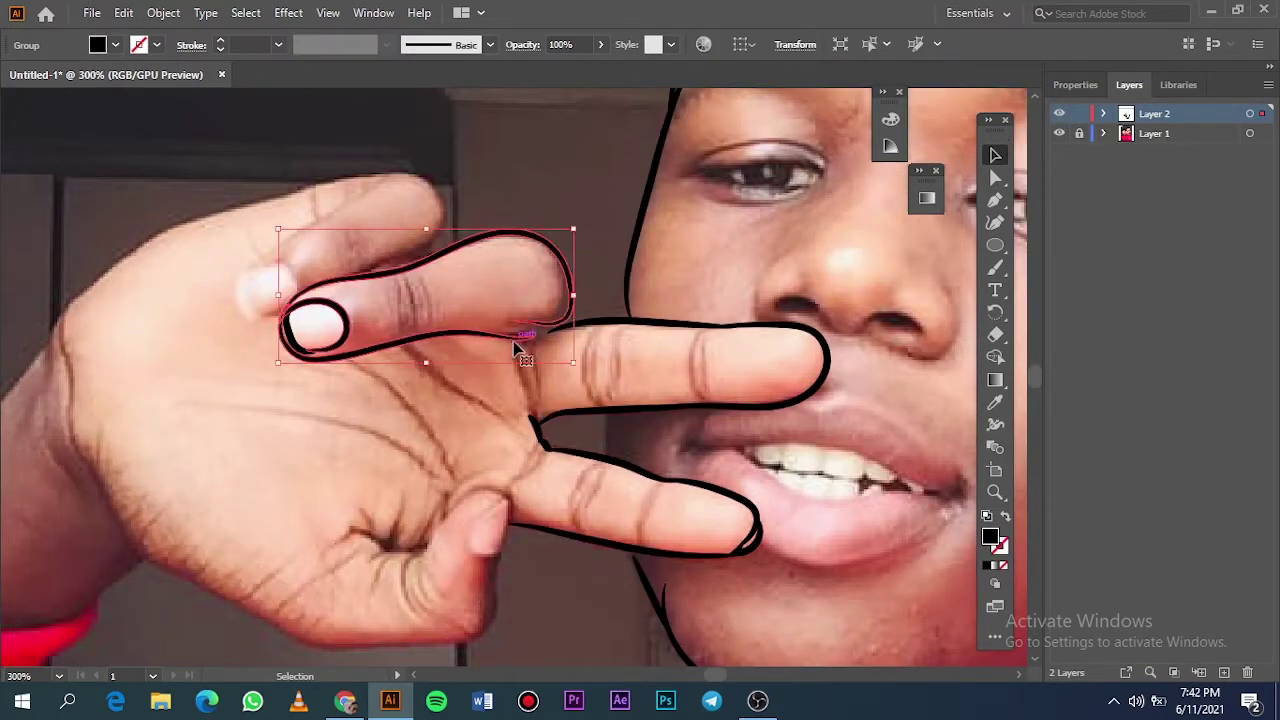
key(Delete)
key(ctrl+z)
key(ctrl+plus)
key(ctrl+plus)
key(ctrl+plus)
click(996, 177)
click(590, 324)
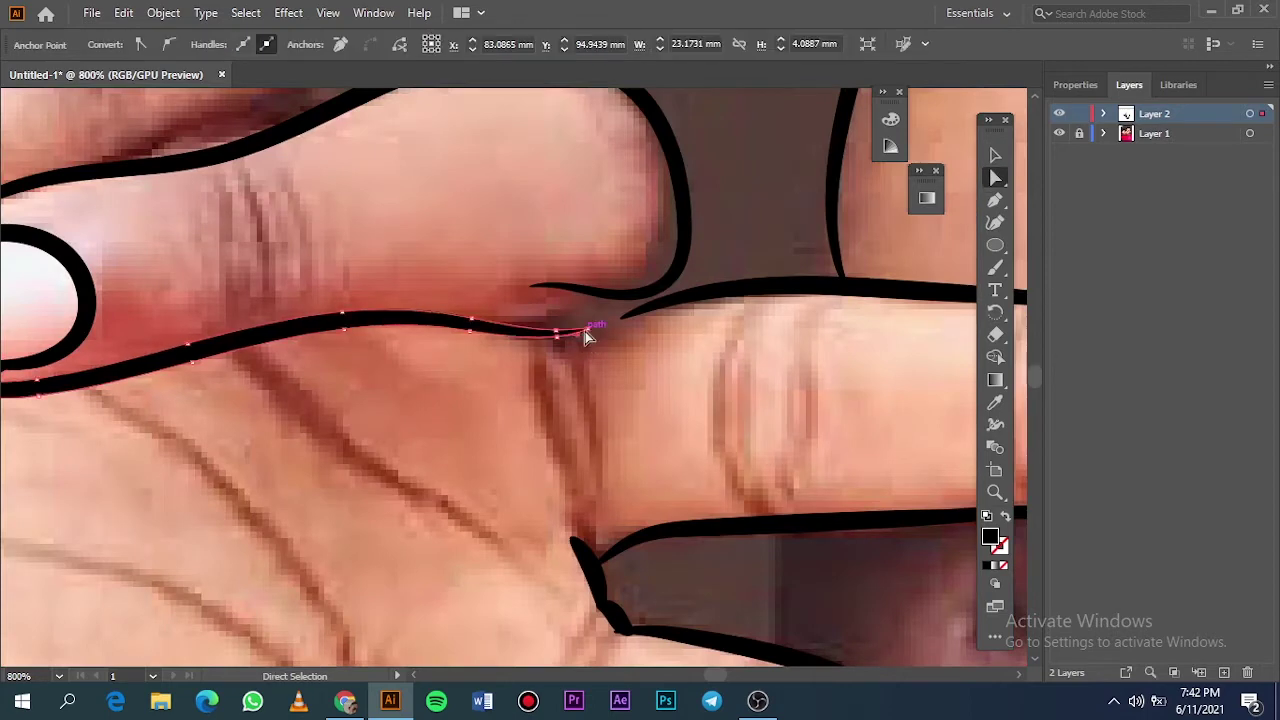
key(Delete)
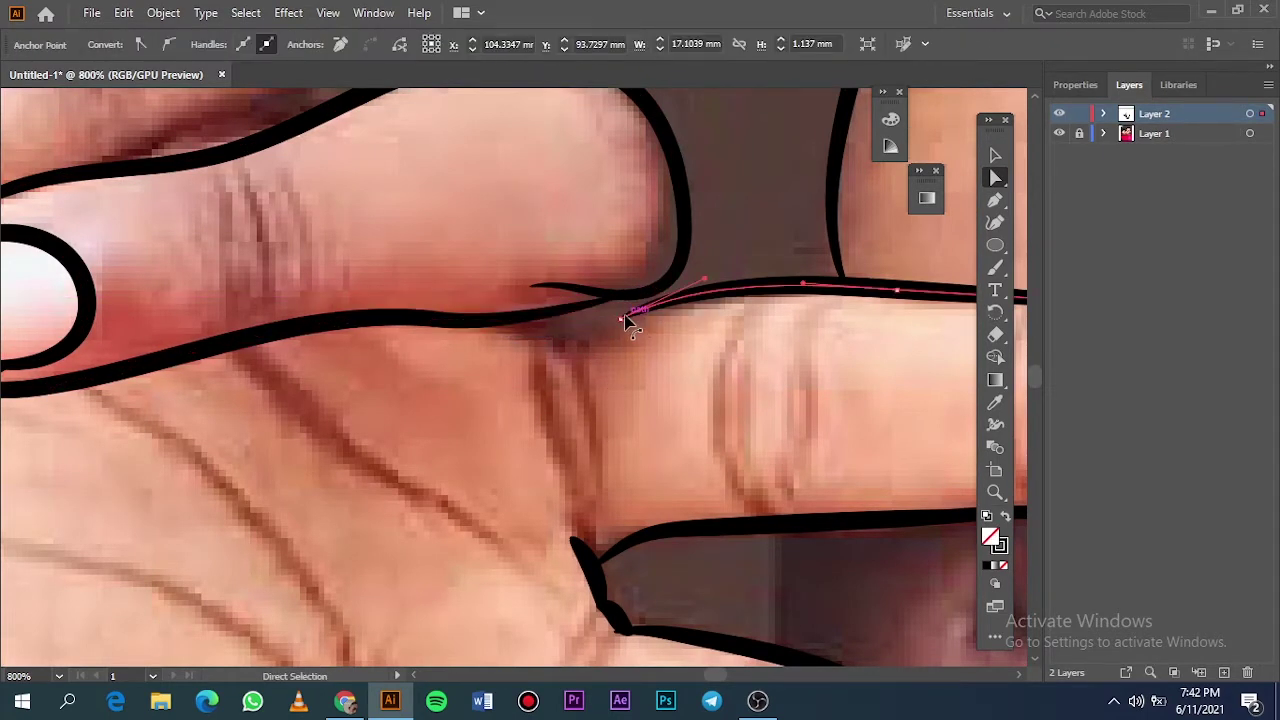
drag(623, 320, 640, 303)
click(623, 380)
Step: Fit the artboard, toggle the outline layer, and inspect the fingertip outline path
key(ctrl+0)
click(1058, 113)
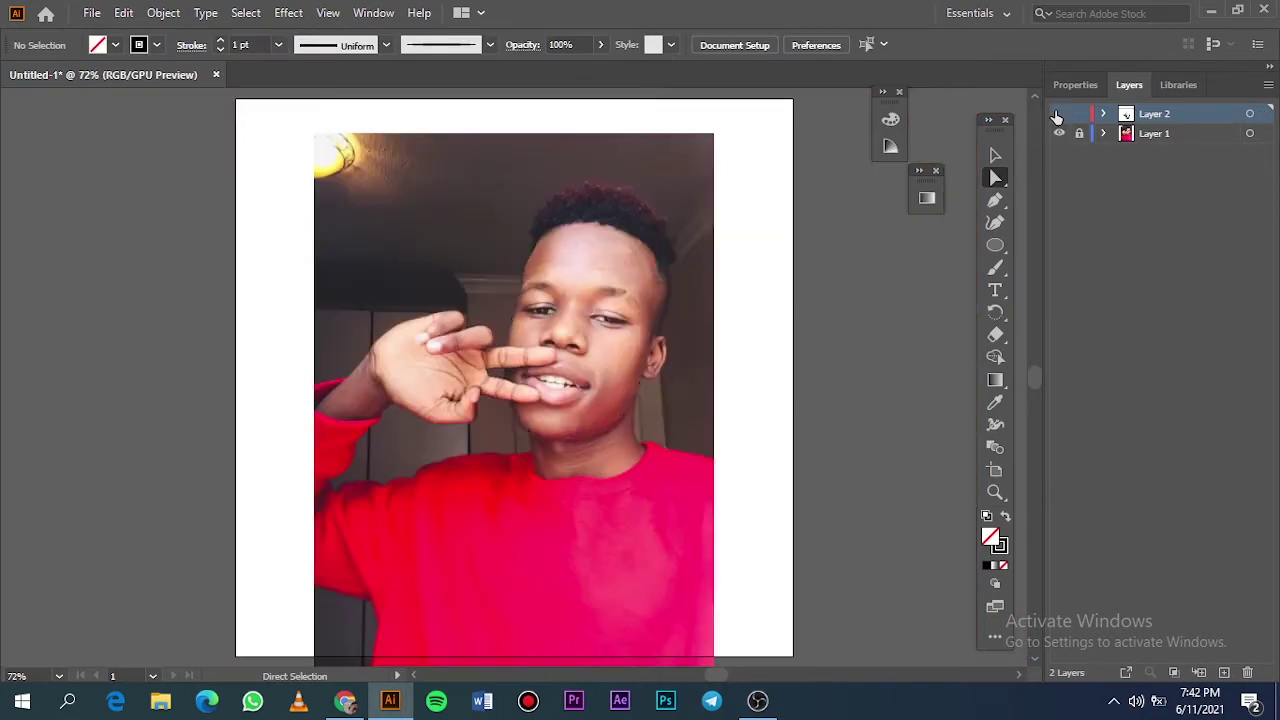
click(1058, 113)
scroll(519, 334, up, 5)
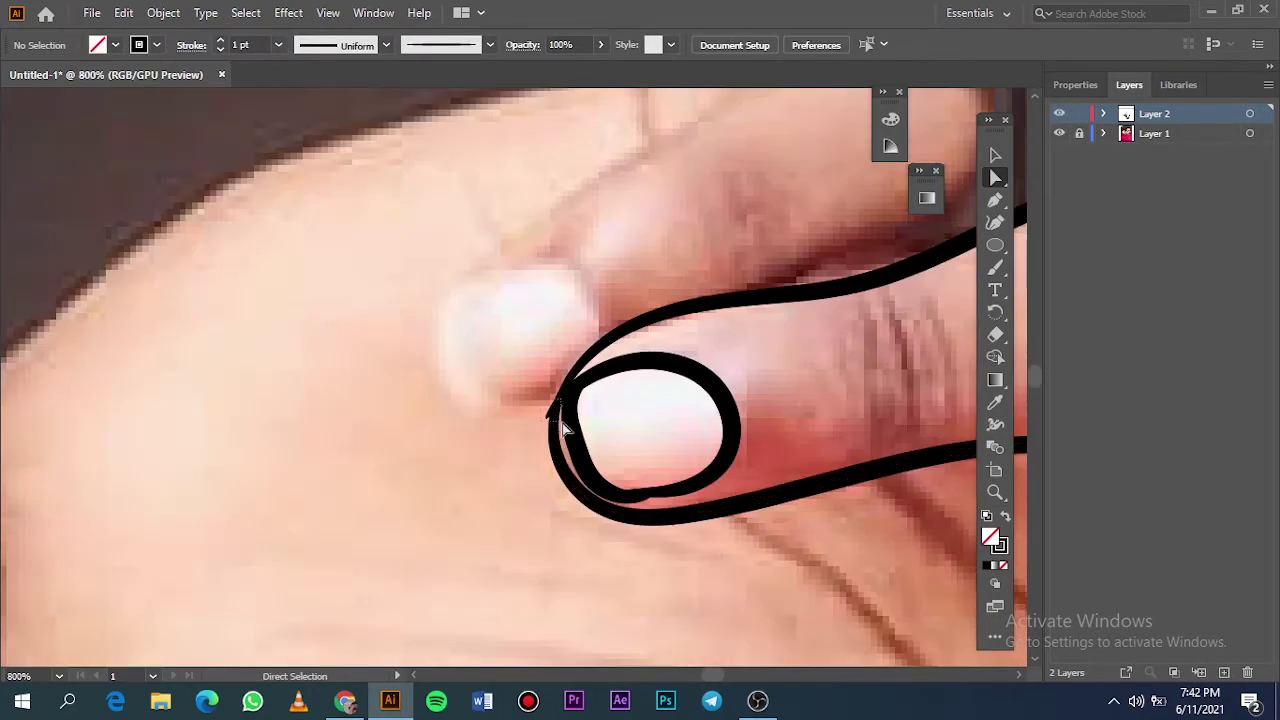
click(580, 412)
scroll(580, 412, up, 3)
click(521, 464)
key(ctrl+0)
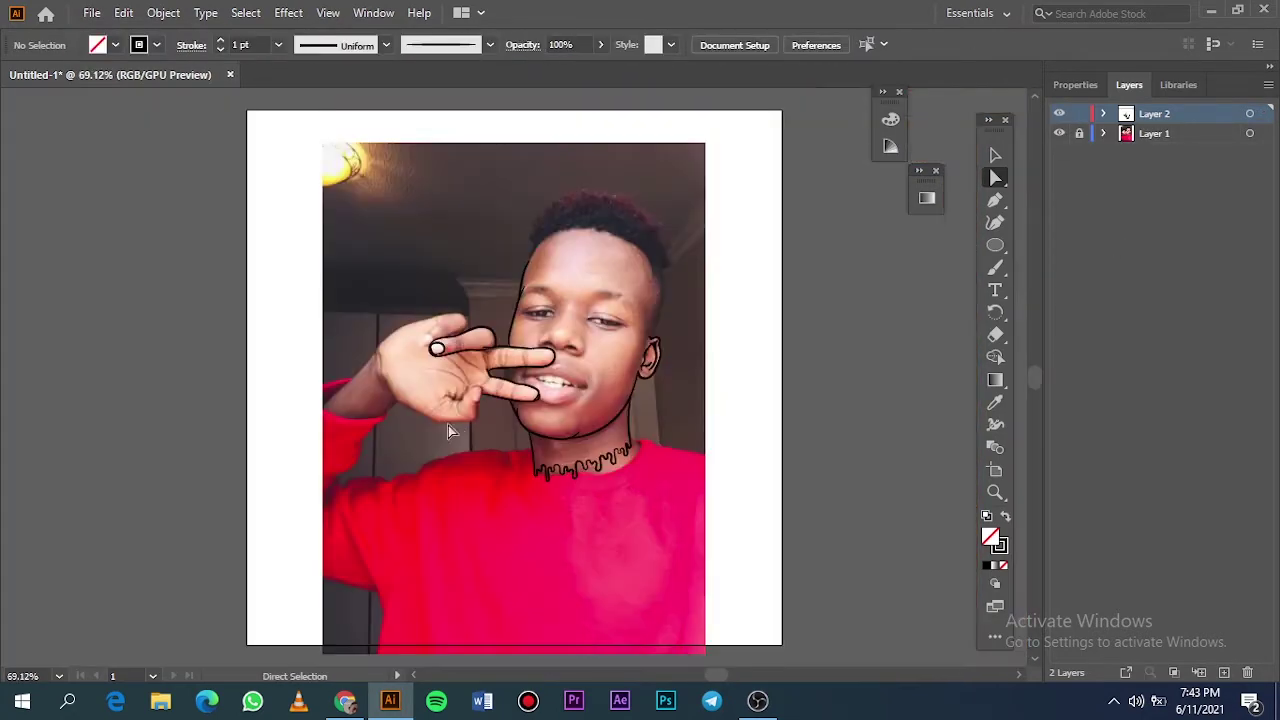
scroll(448, 425, up, 5)
Step: Brush the curled finger's outline around its fingernail, with a curved crescent inside the nail
key(b)
key(ctrl+z)
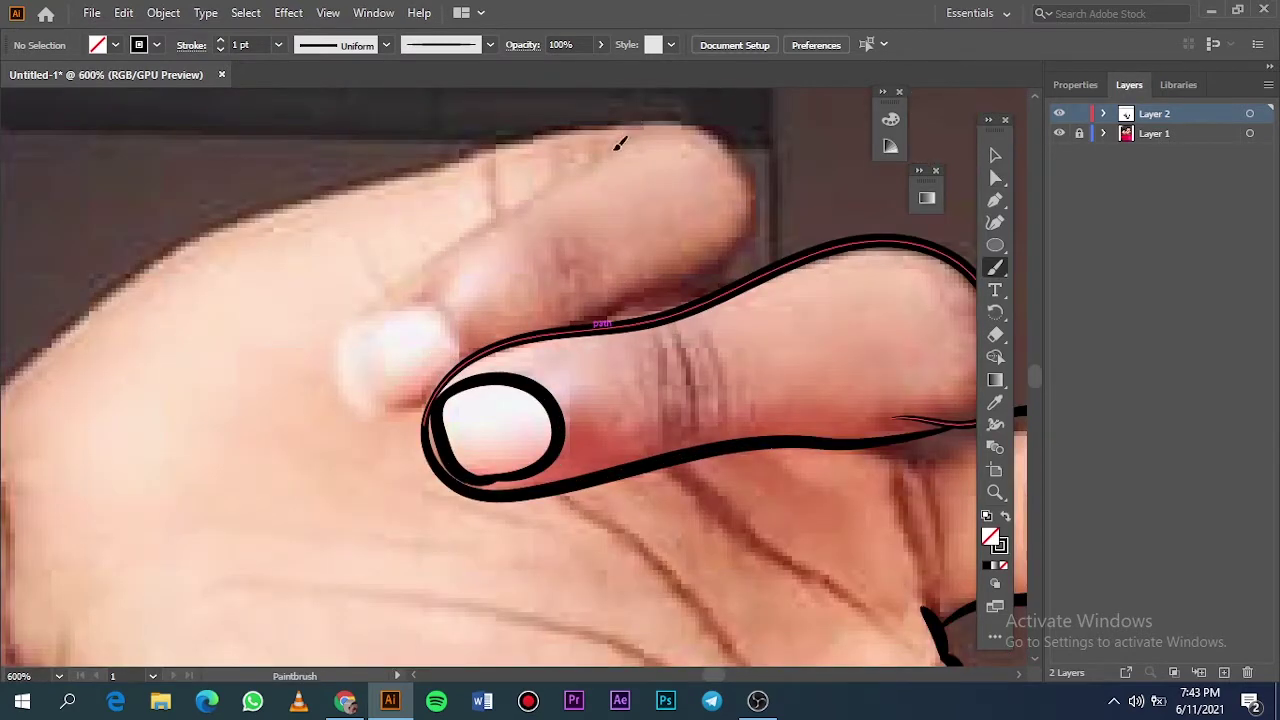
drag(614, 137, 497, 213)
drag(358, 316, 363, 313)
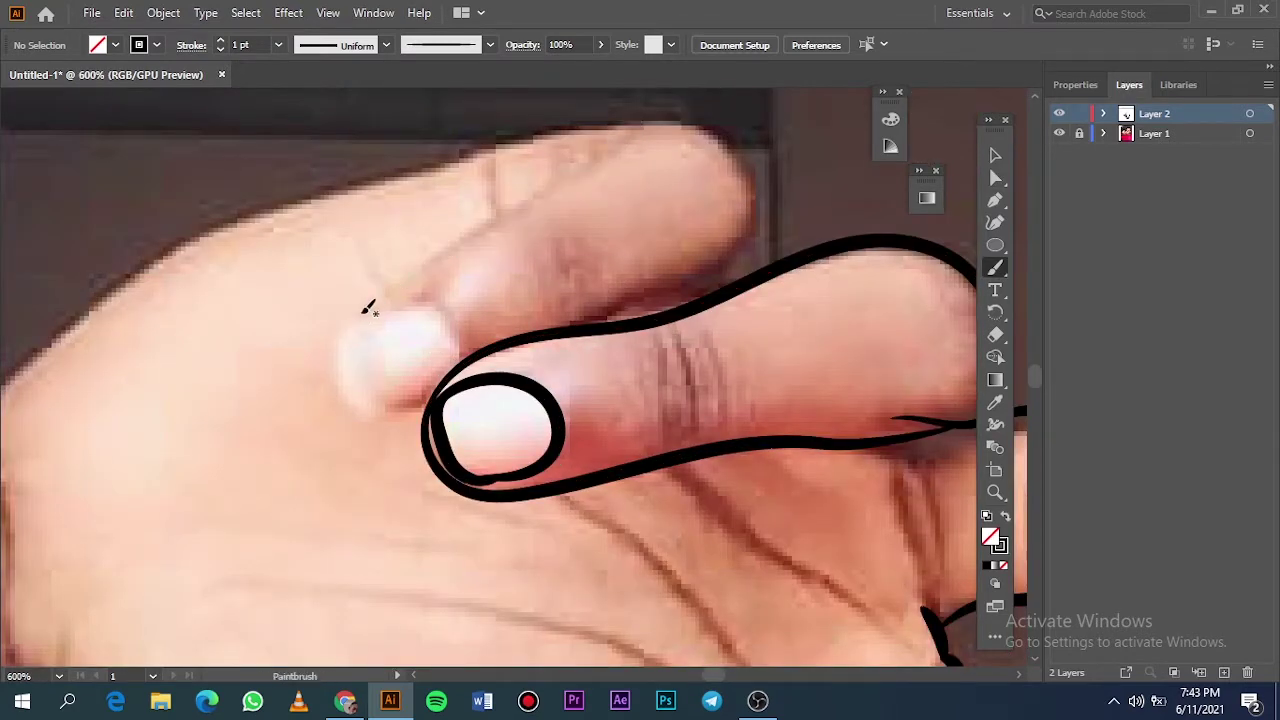
drag(626, 138, 589, 167)
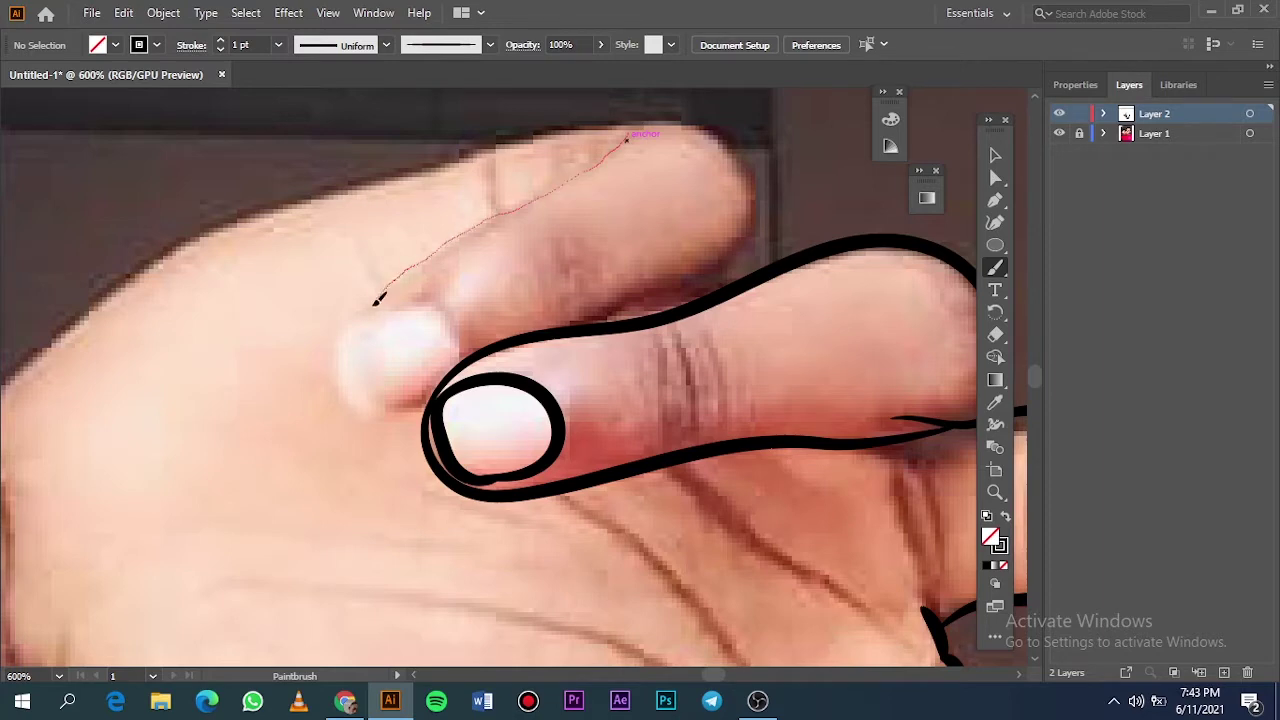
drag(376, 301, 353, 331)
drag(462, 340, 459, 362)
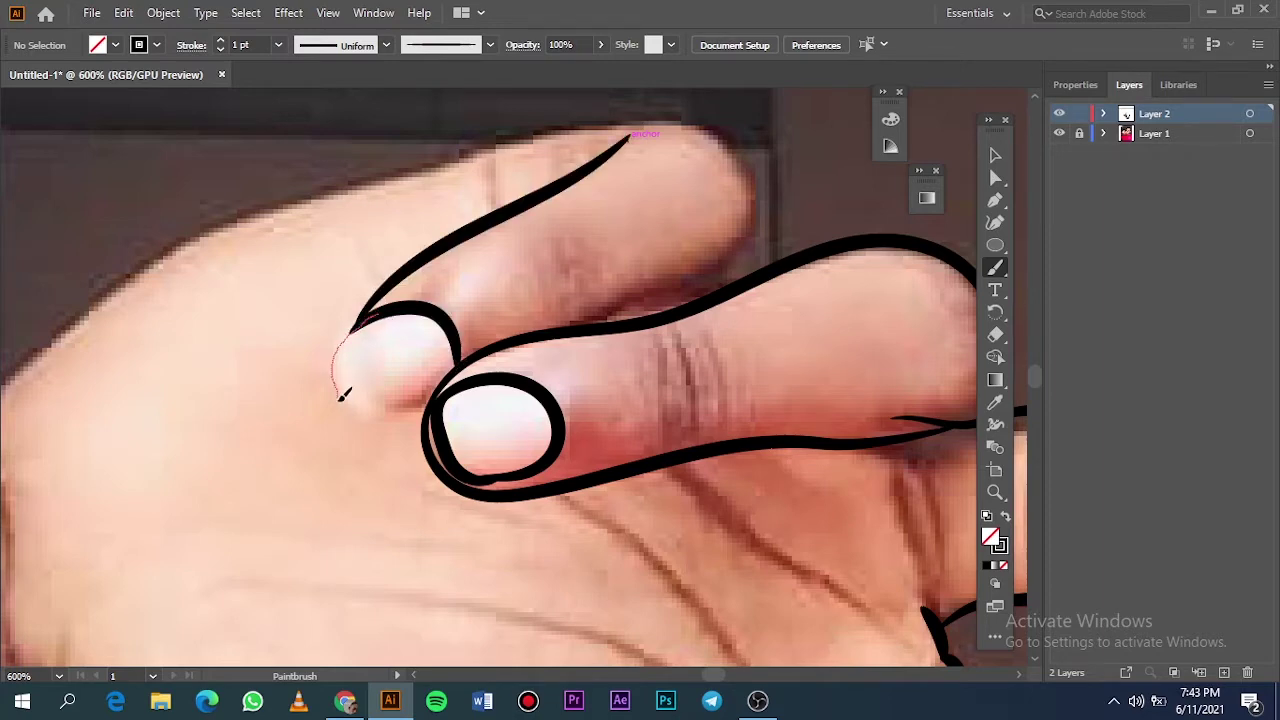
mouse_move(340, 398)
mouse_down()
mouse_move(390, 414)
mouse_move(443, 400)
mouse_up()
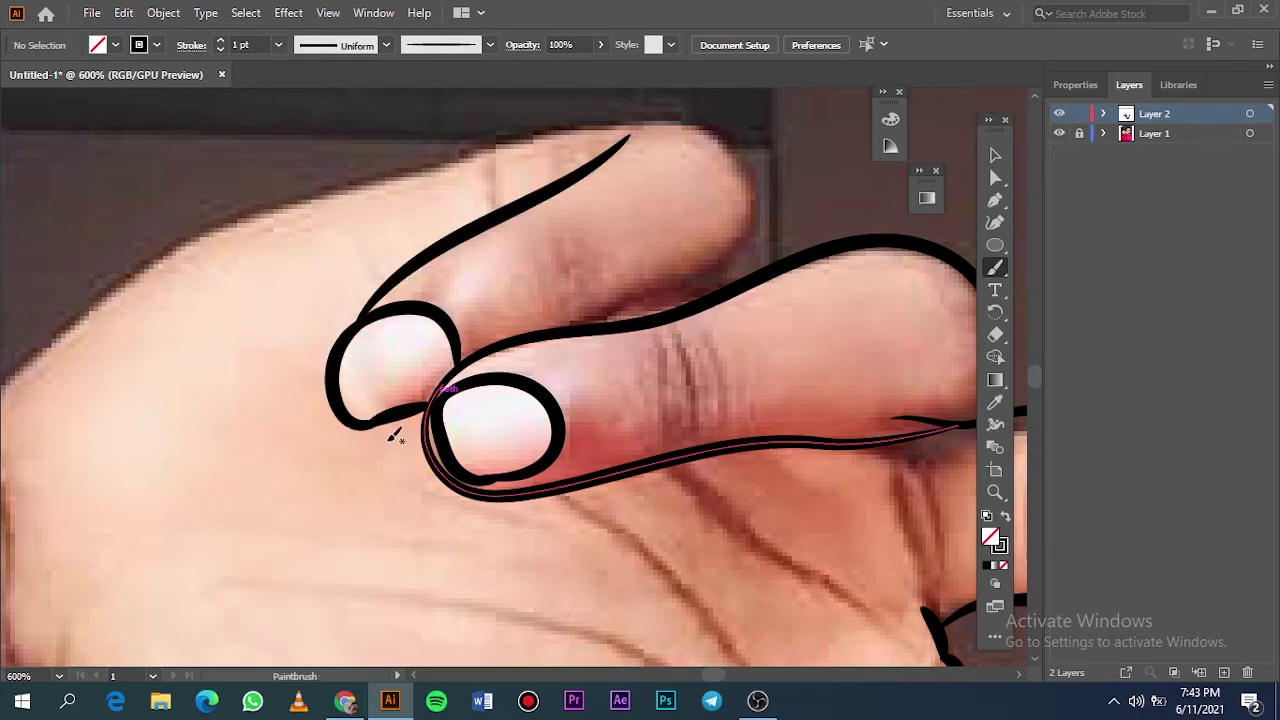
drag(350, 356, 371, 410)
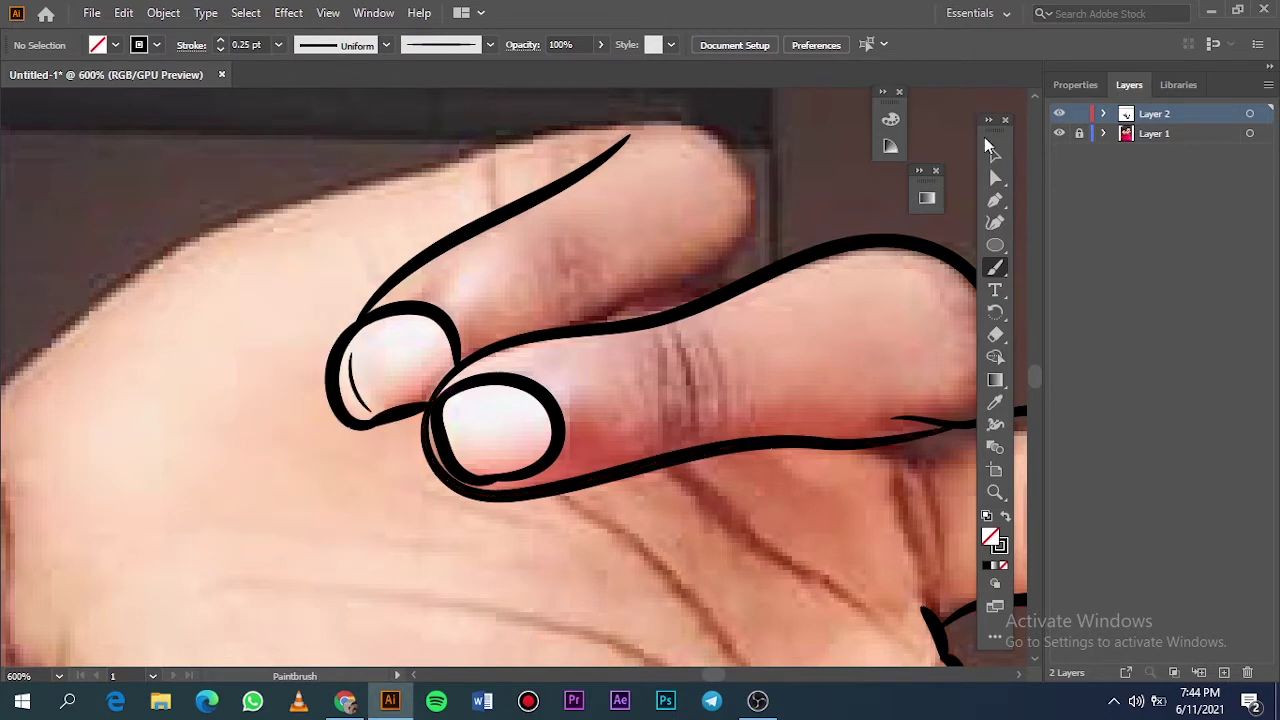
Step: Join a stroke onto the front finger and extend the outline along the lower finger's edge
ctrl+click(356, 259)
key(ctrl+0)
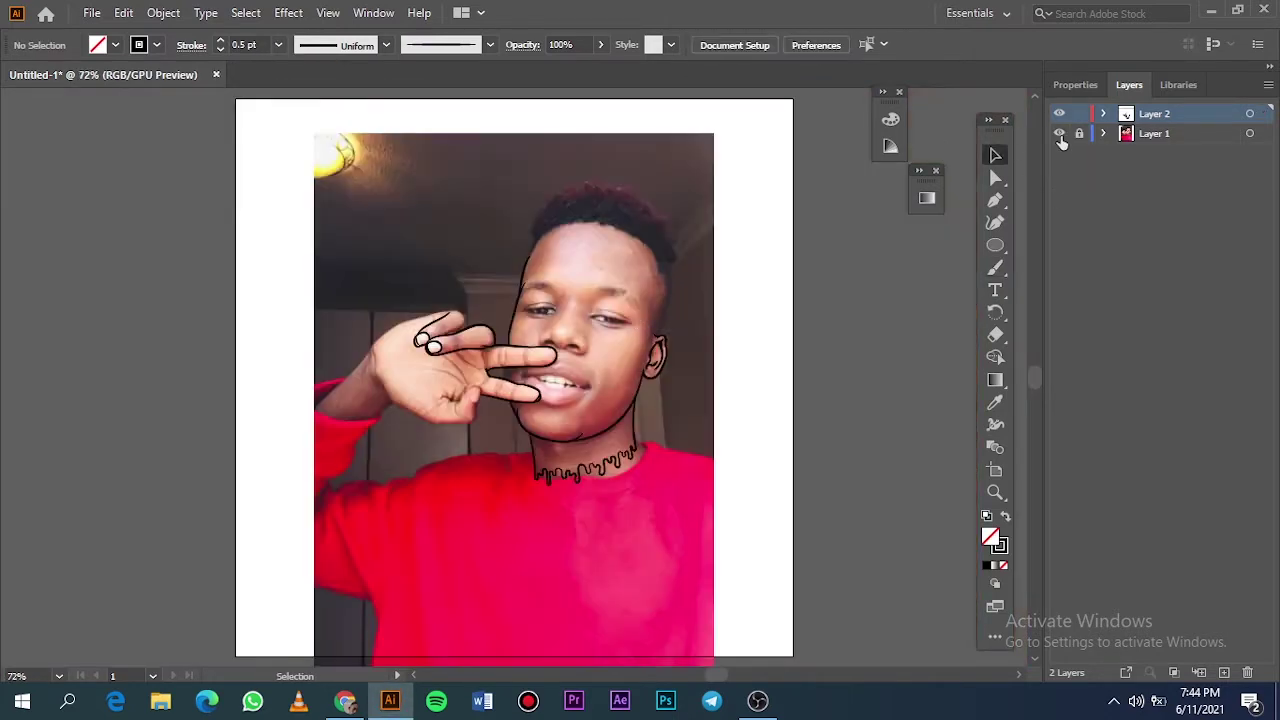
scroll(484, 343, up, 5)
scroll(333, 390, up, 2)
key(b)
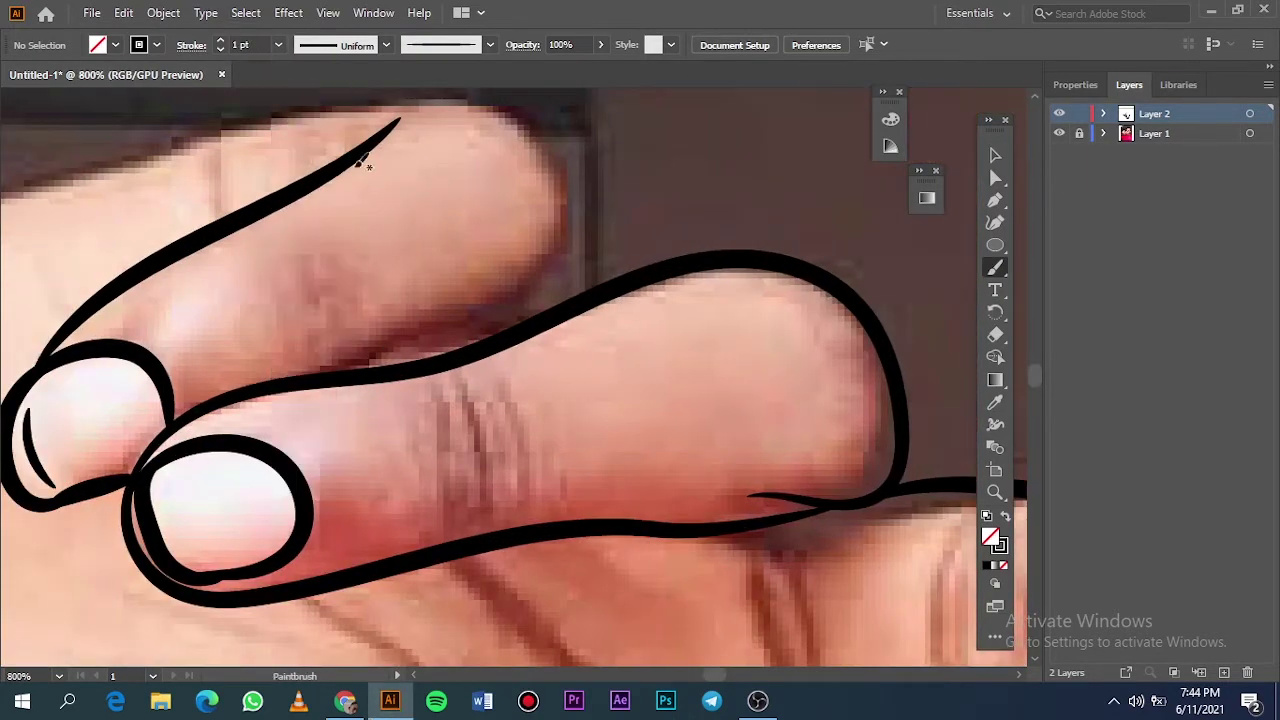
drag(428, 319, 436, 313)
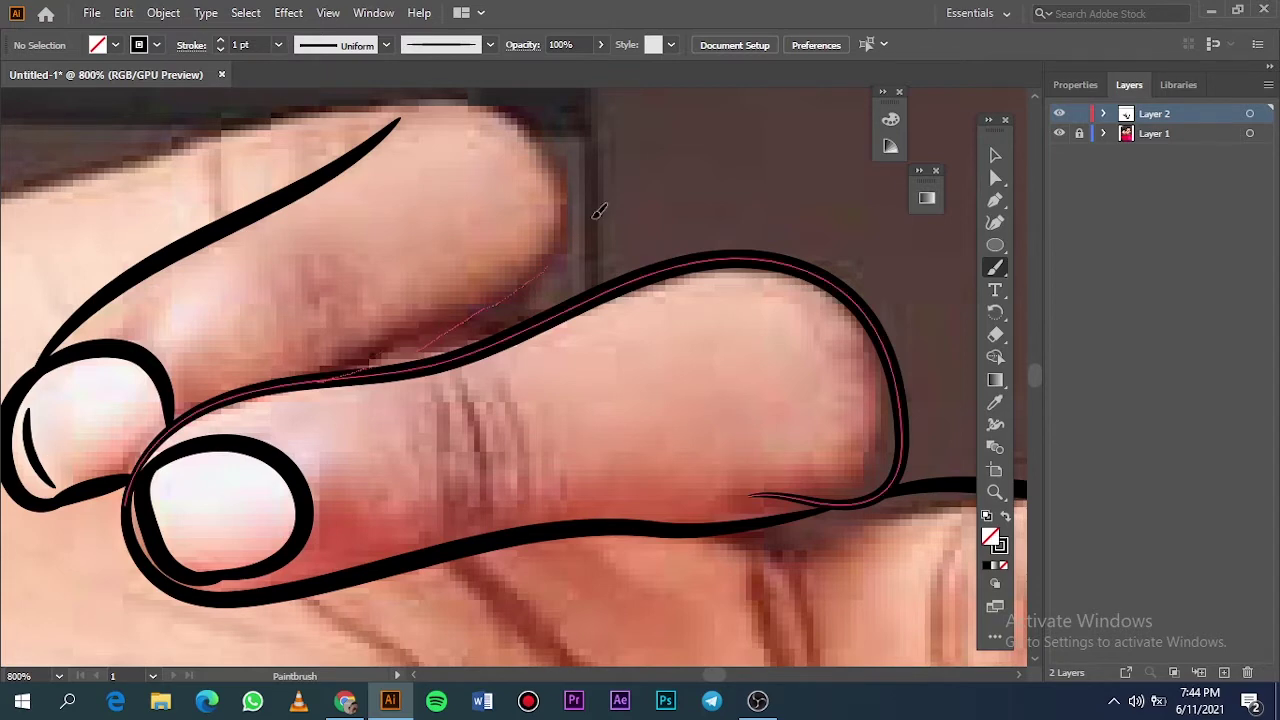
scroll(468, 367, up, 1)
scroll(337, 523, up, 2)
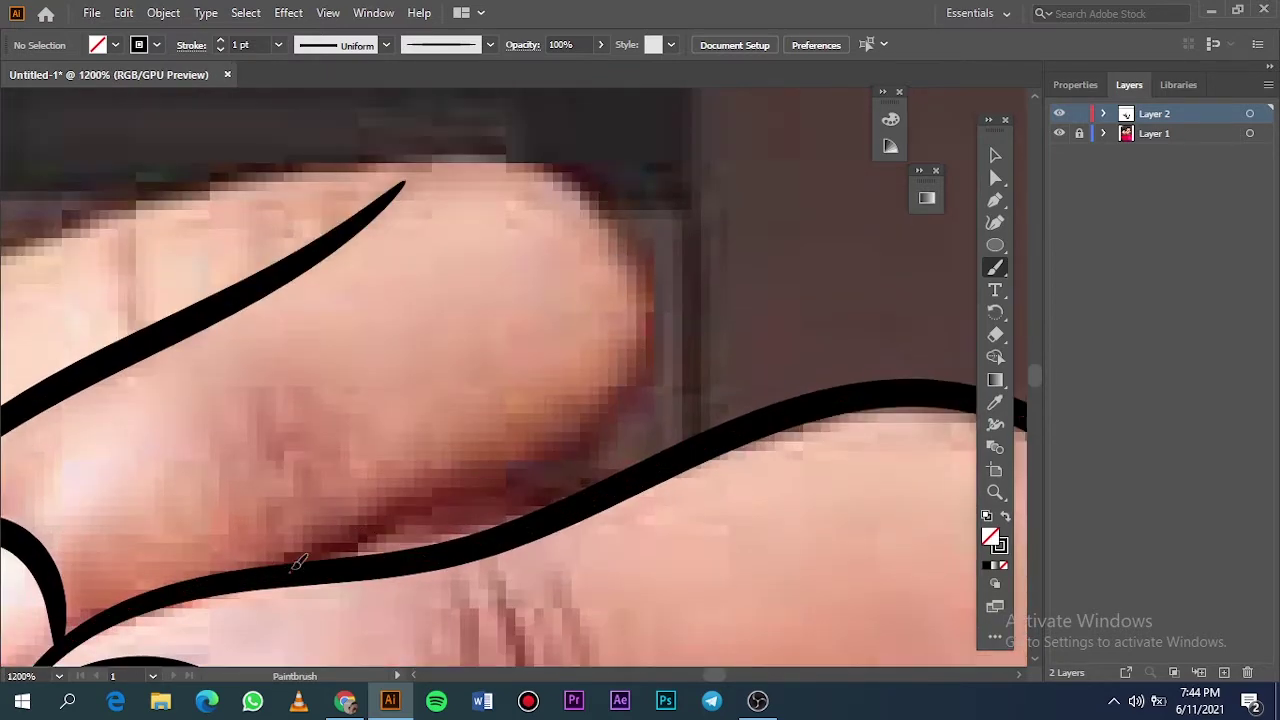
drag(651, 321, 342, 120)
key(ctrl+0)
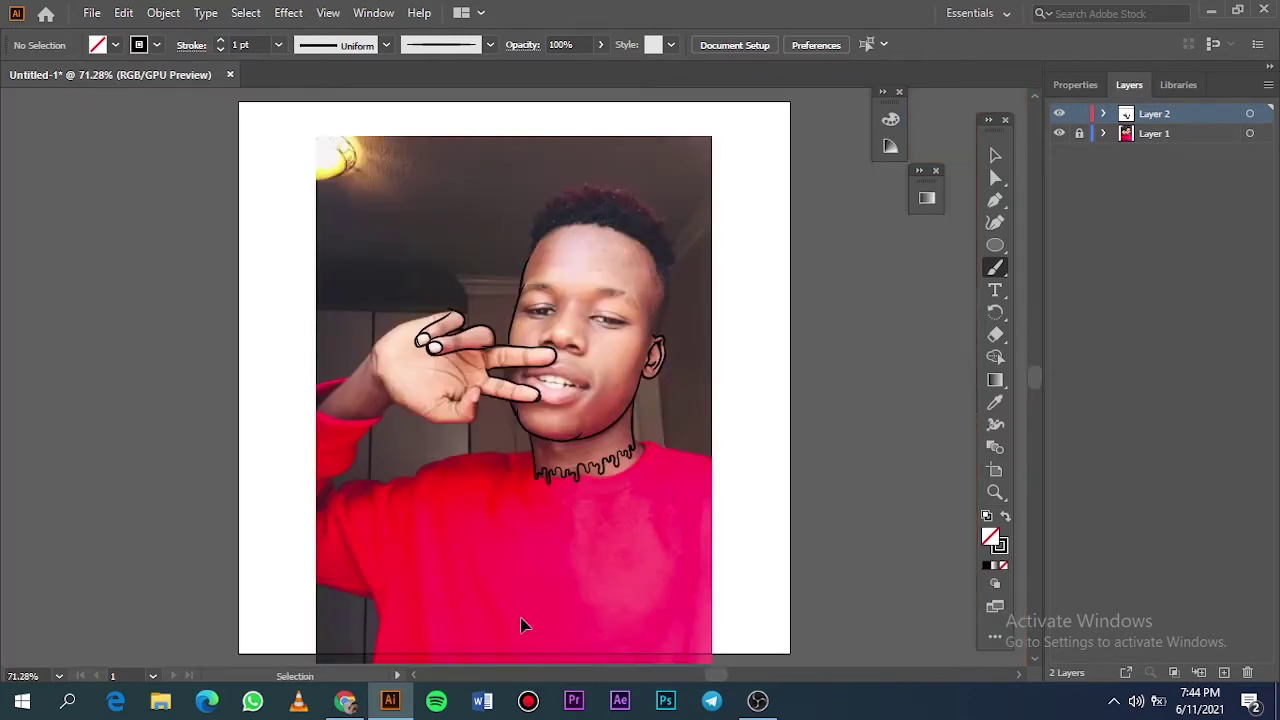
scroll(523, 623, up, 3)
Step: Trace the upper finger's top edge and check the new stroke inside its outline group
scroll(814, 335, up, 1)
drag(777, 290, 834, 341)
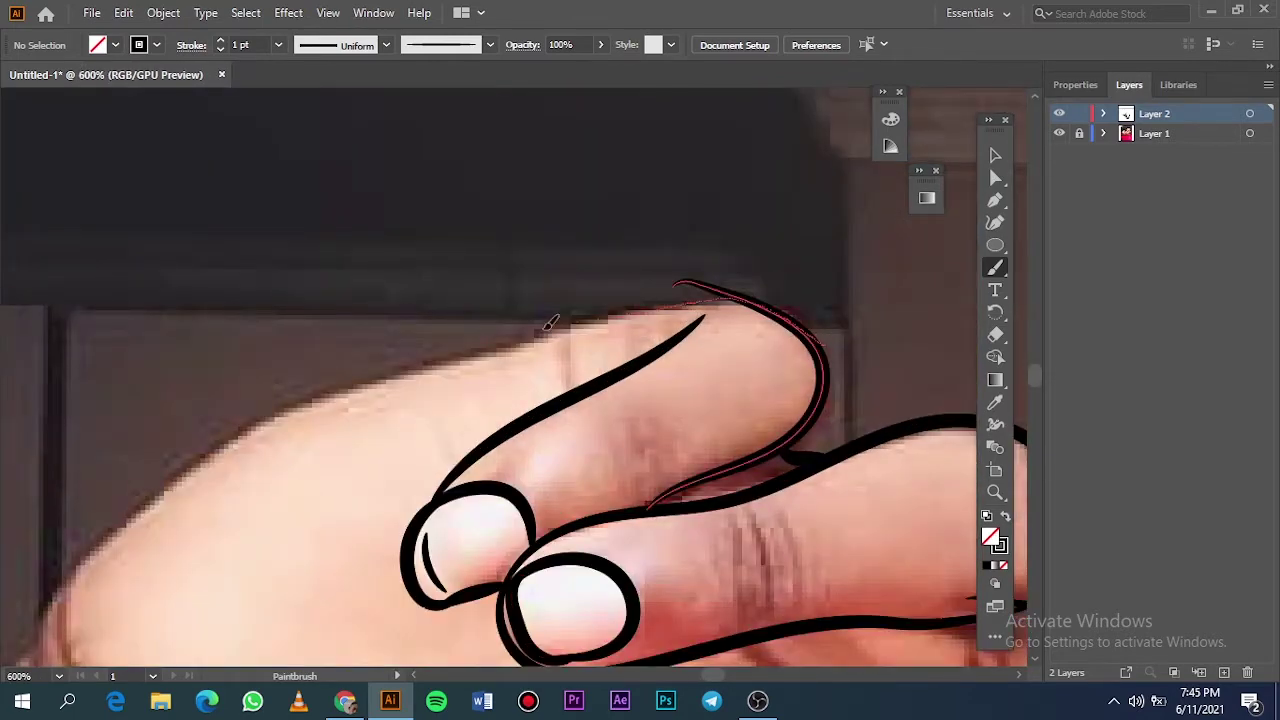
drag(52, 578, 50, 582)
key(v)
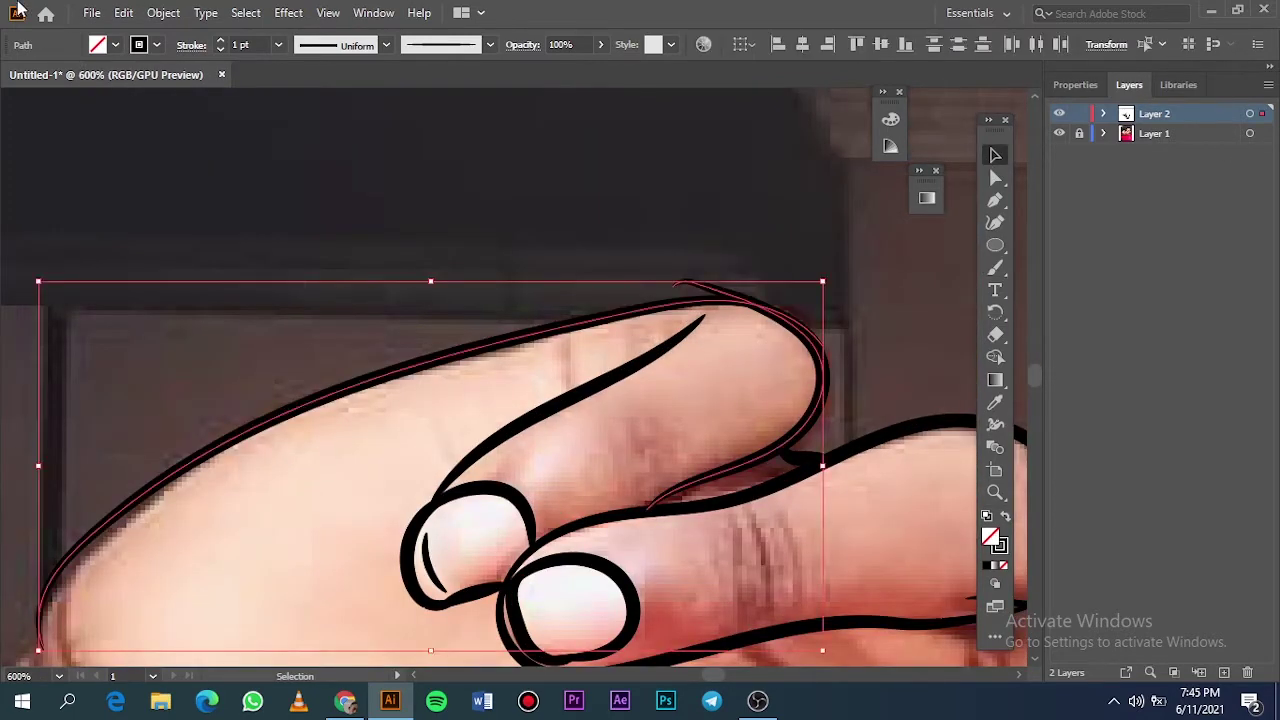
click(1075, 84)
double_click(740, 290)
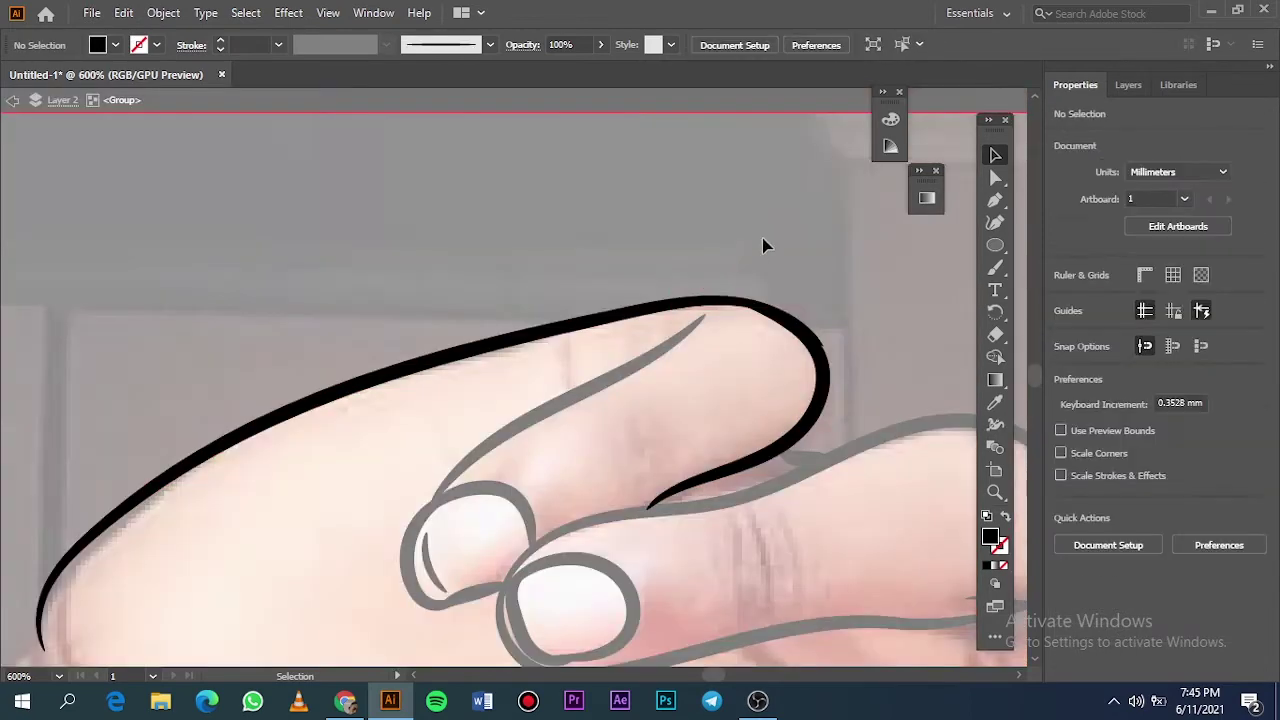
key(Escape)
key(ctrl+0)
click(1128, 84)
scroll(363, 408, up, 3)
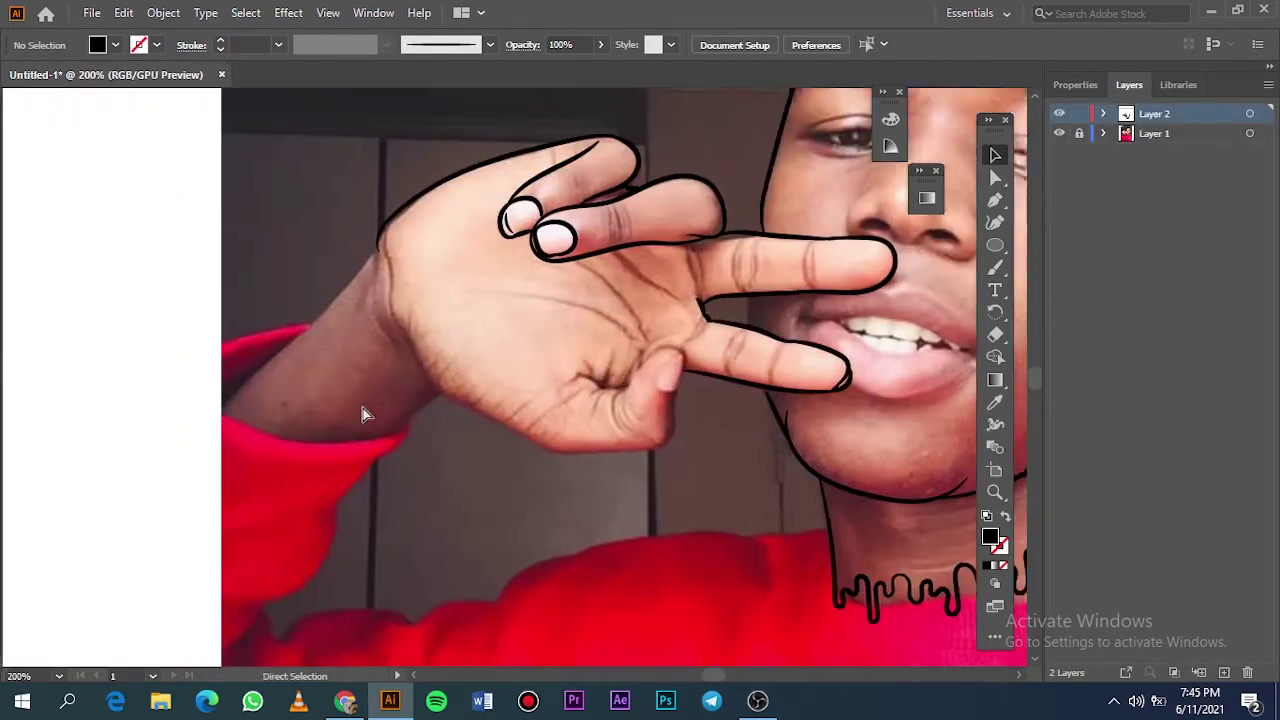
scroll(719, 398, up, 3)
Step: Brush the thumbnail, the thumb's outer edge and the hand's lower edge in black
key(b)
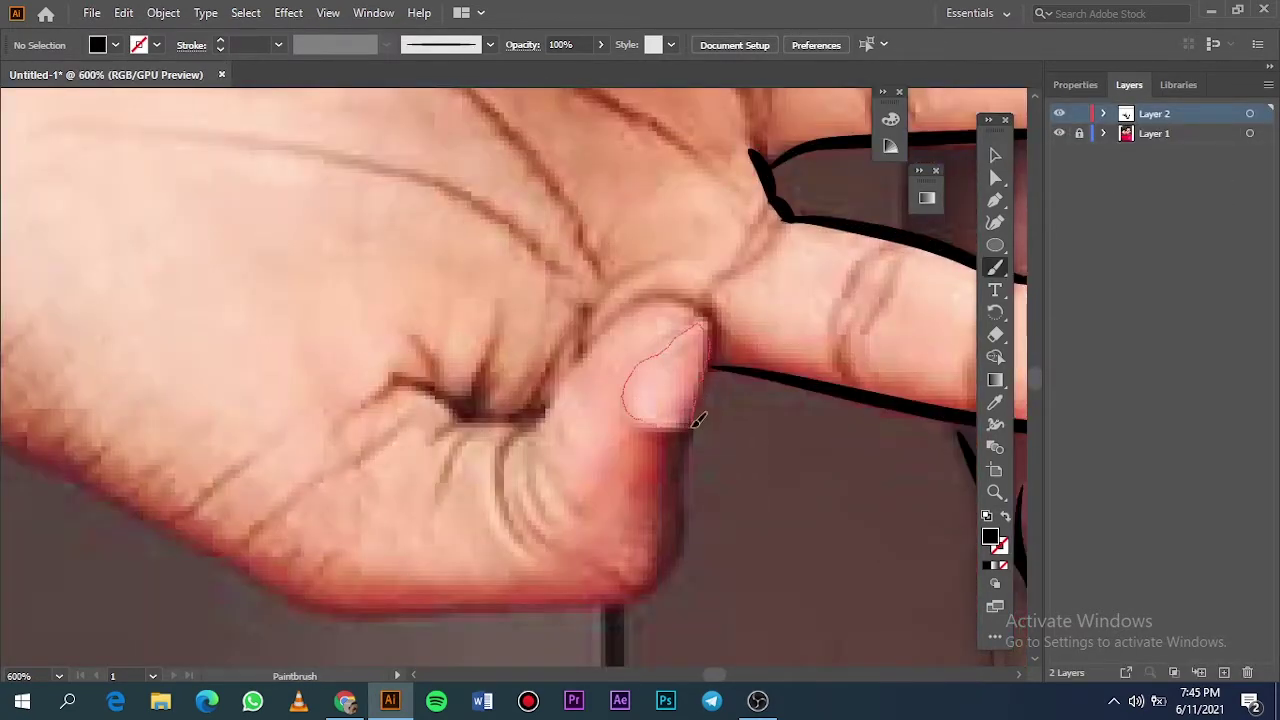
drag(697, 420, 705, 225)
scroll(692, 428, down, 3)
scroll(700, 280, up, 2)
scroll(672, 308, up, 1)
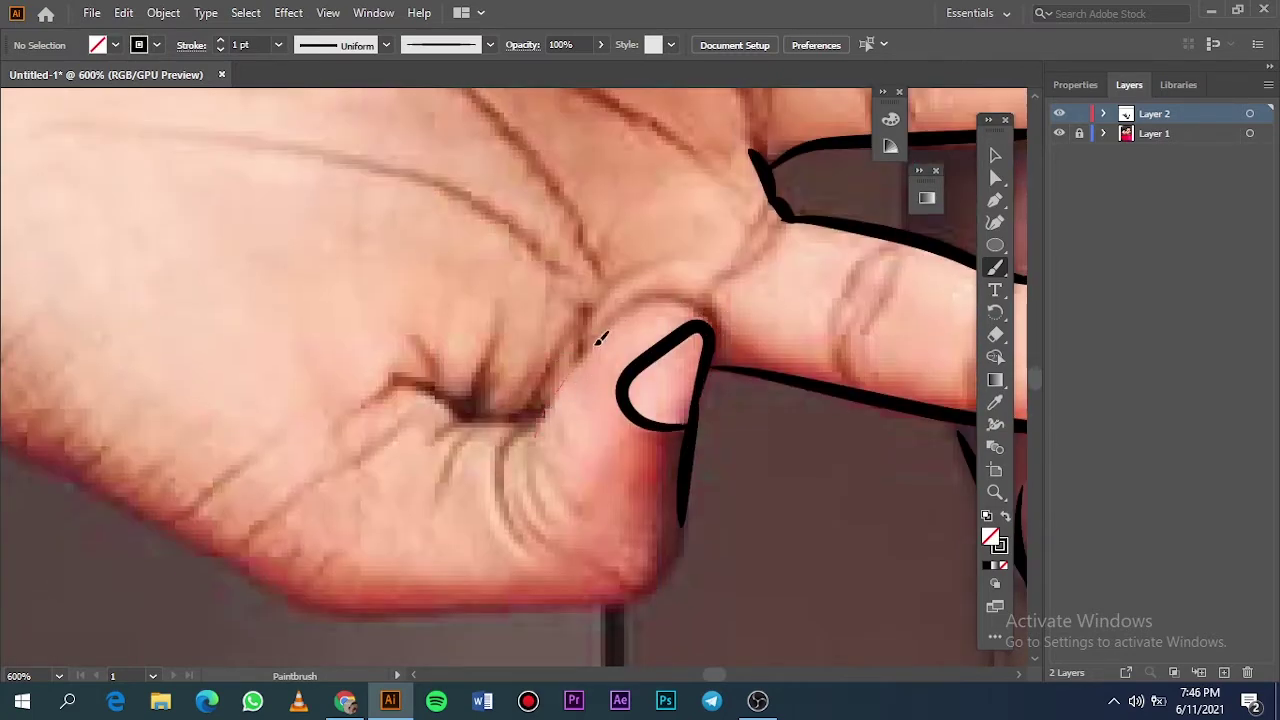
drag(700, 415, 700, 451)
scroll(528, 480, down, 3)
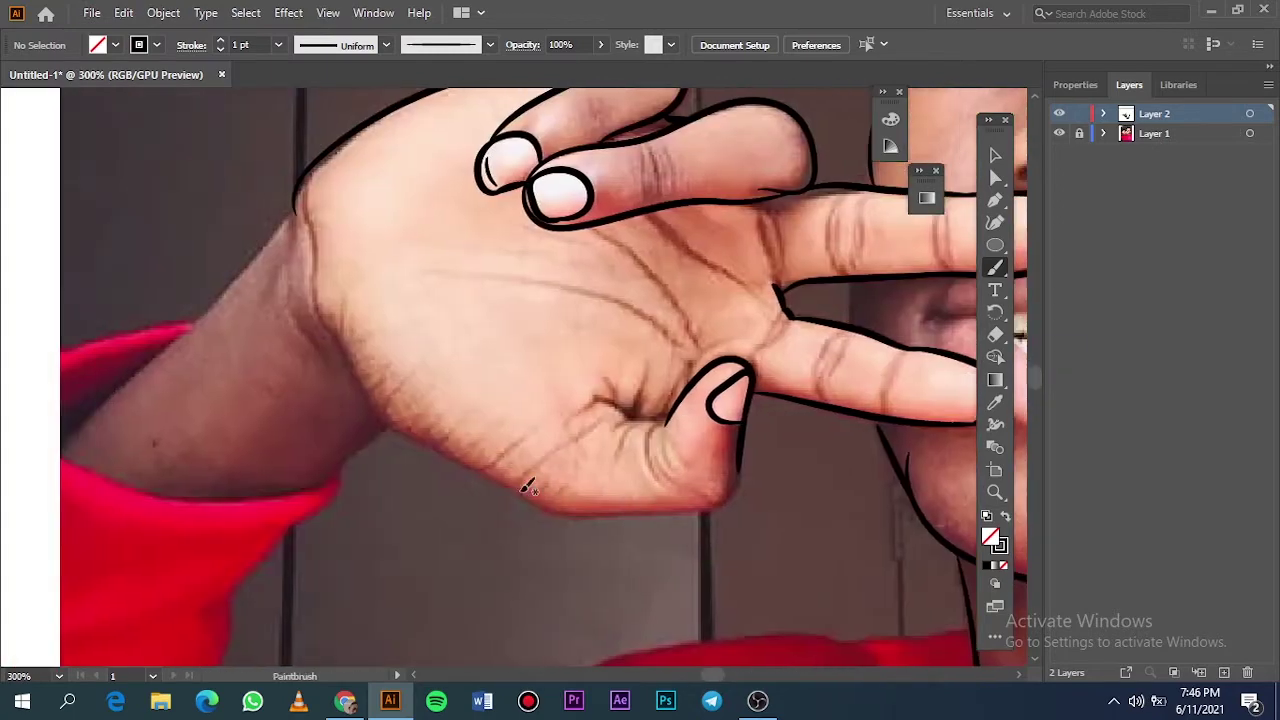
scroll(335, 432, up, 2)
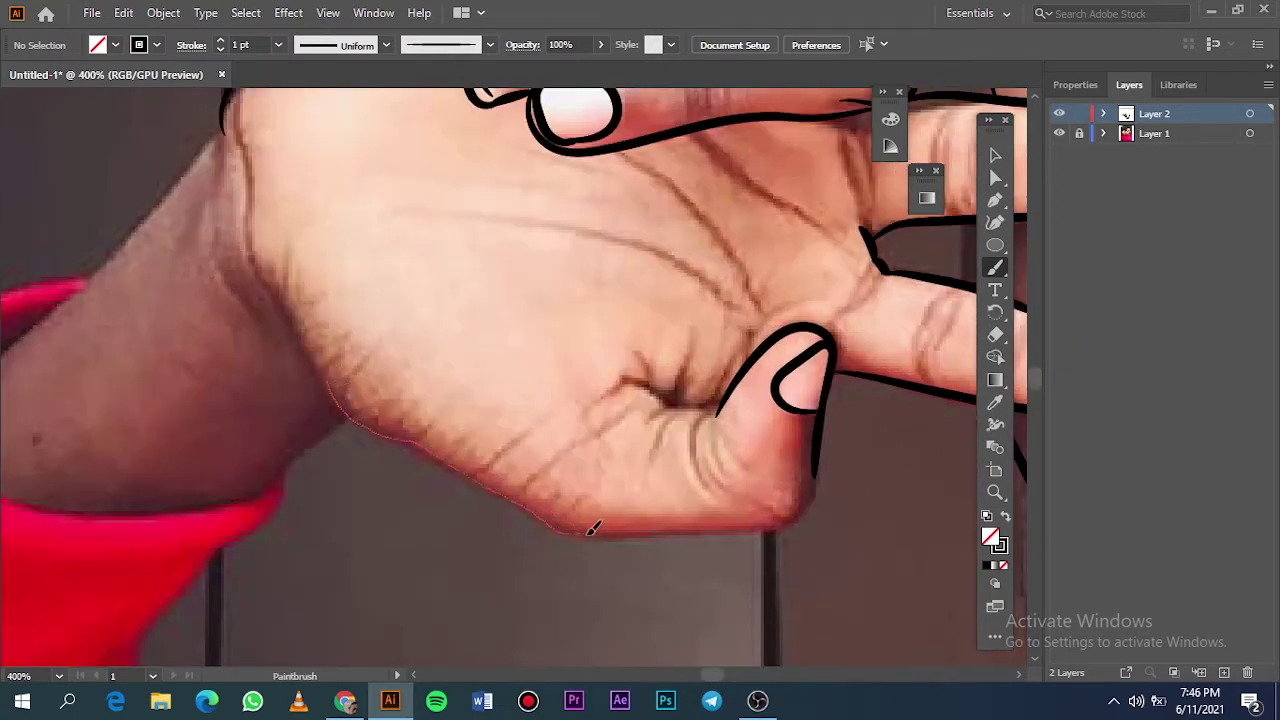
drag(748, 527, 776, 518)
key(ctrl+0)
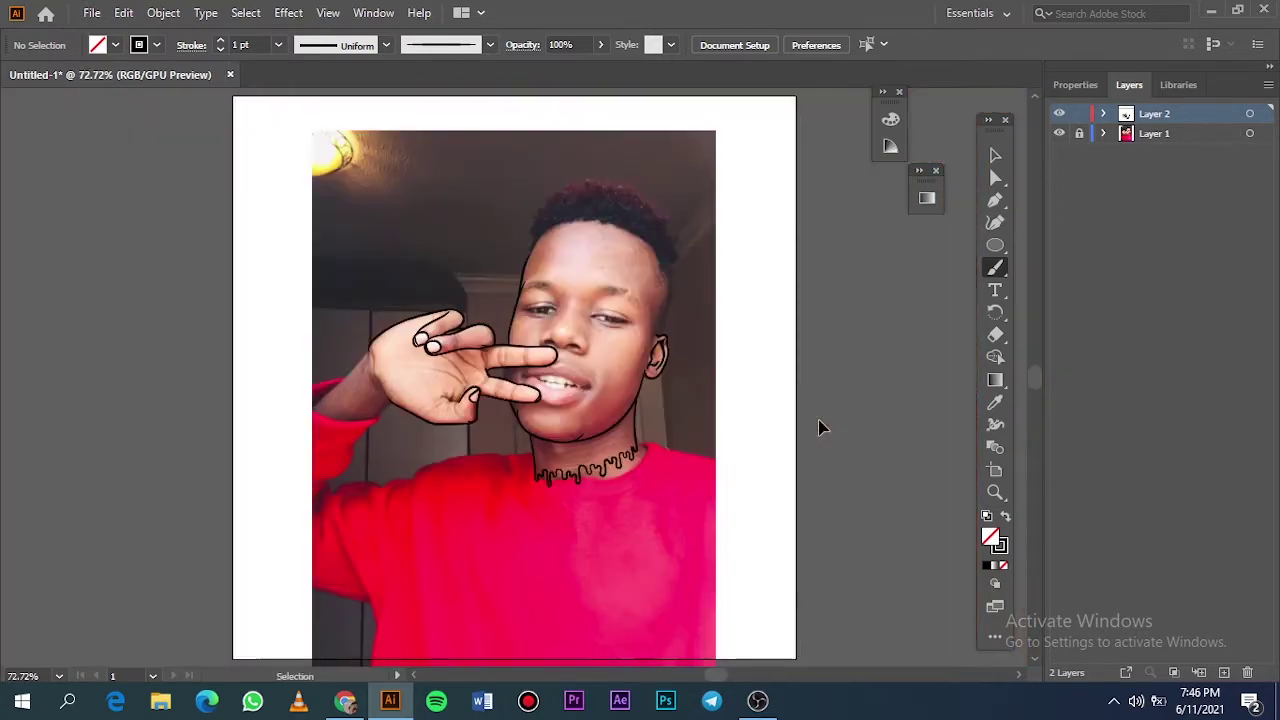
Step: Draw the wavy drip squiggle up the wrist and trace the wrist's upper edge to it
click(1059, 133)
click(1059, 133)
scroll(359, 379, up, 5)
scroll(359, 379, up, 2)
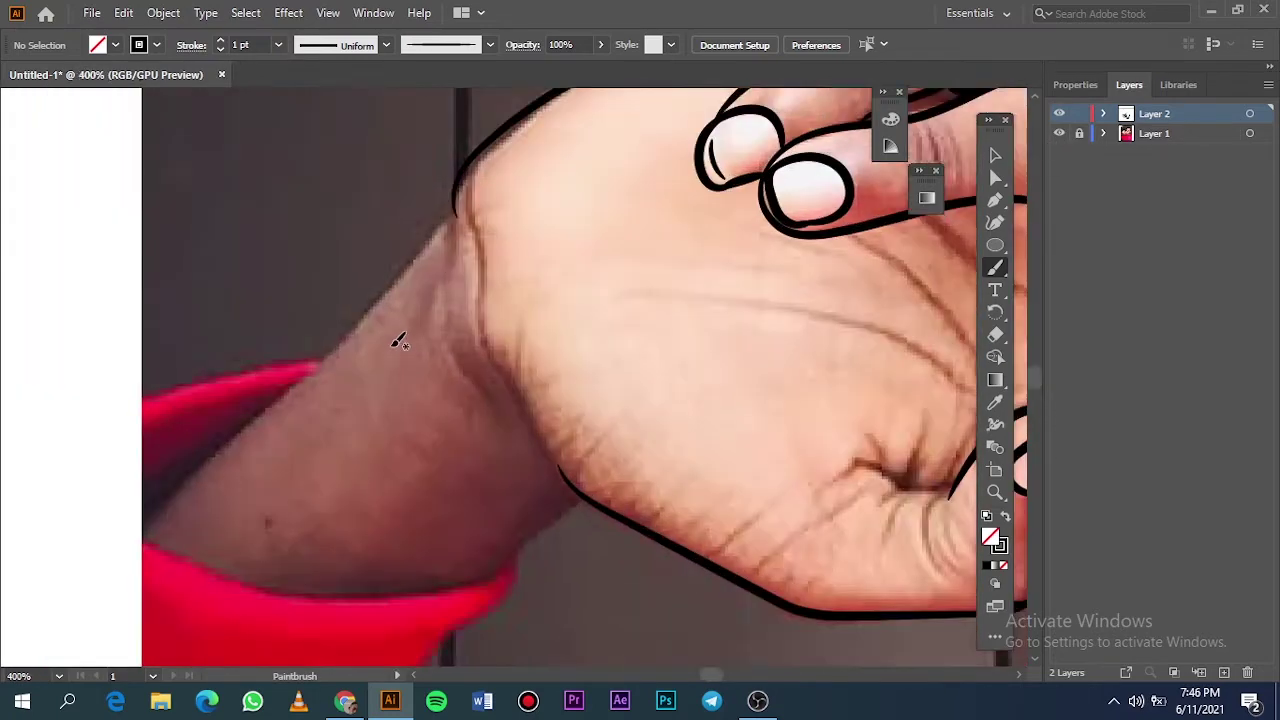
scroll(397, 337, down, 1)
drag(492, 455, 462, 406)
key(ctrl+z)
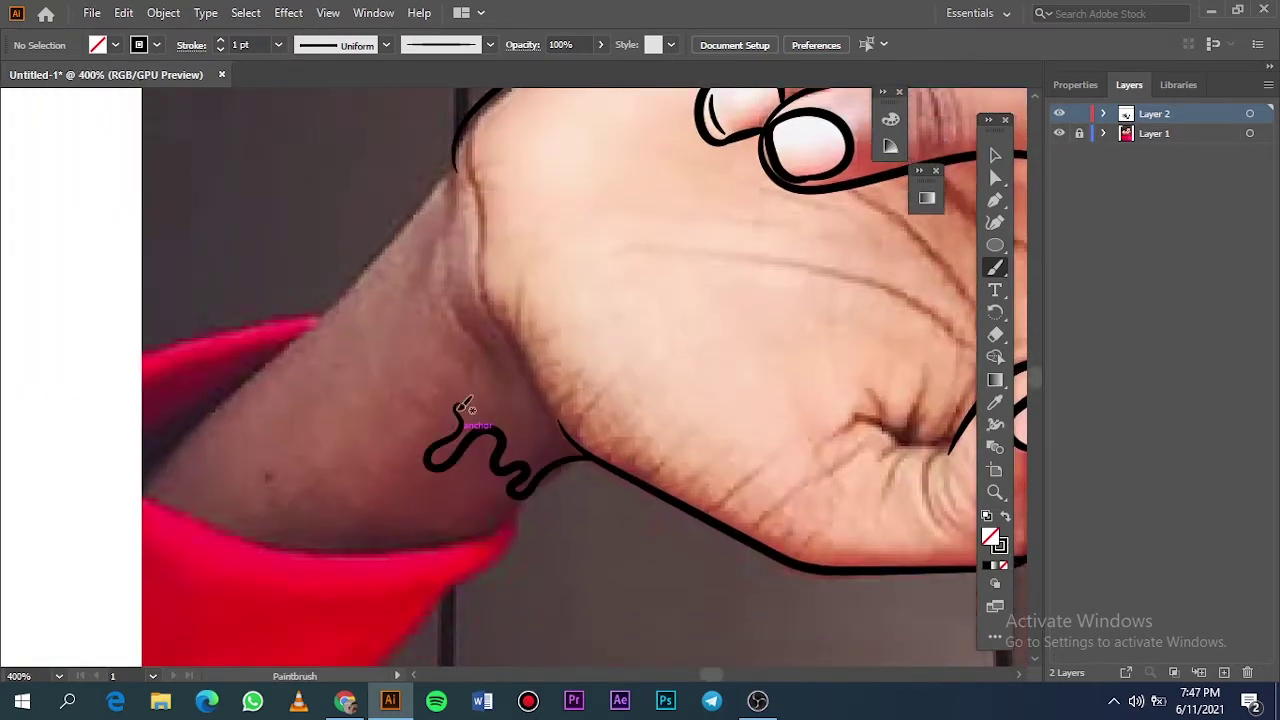
mouse_move(394, 336)
mouse_down()
mouse_move(395, 286)
mouse_move(365, 268)
mouse_up()
drag(488, 94, 442, 188)
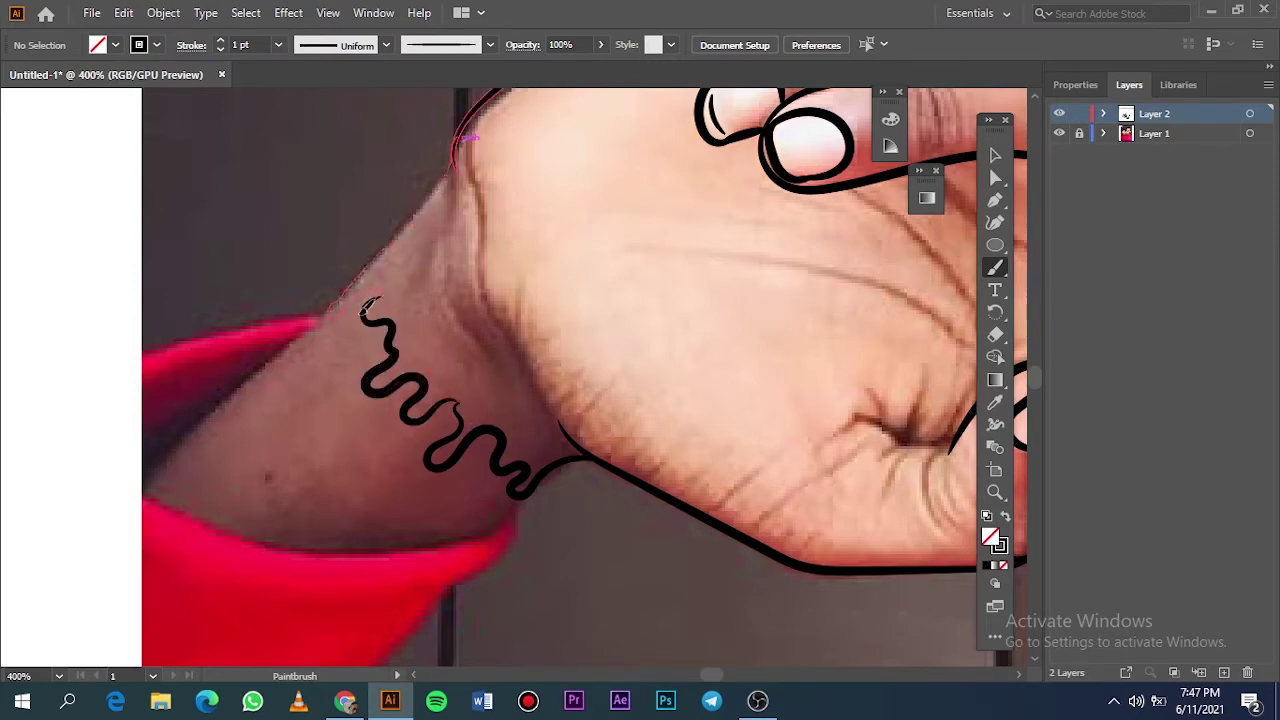
drag(367, 303, 368, 303)
scroll(372, 278, left, 2)
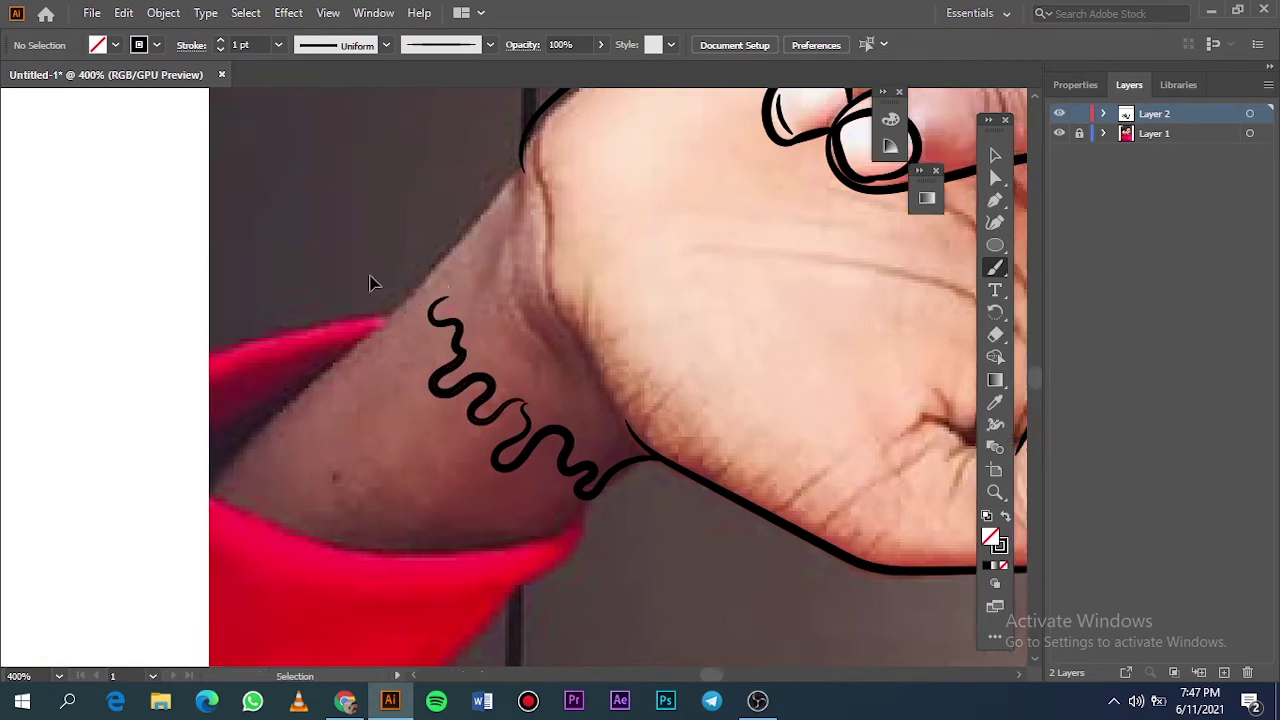
scroll(372, 278, up, 1)
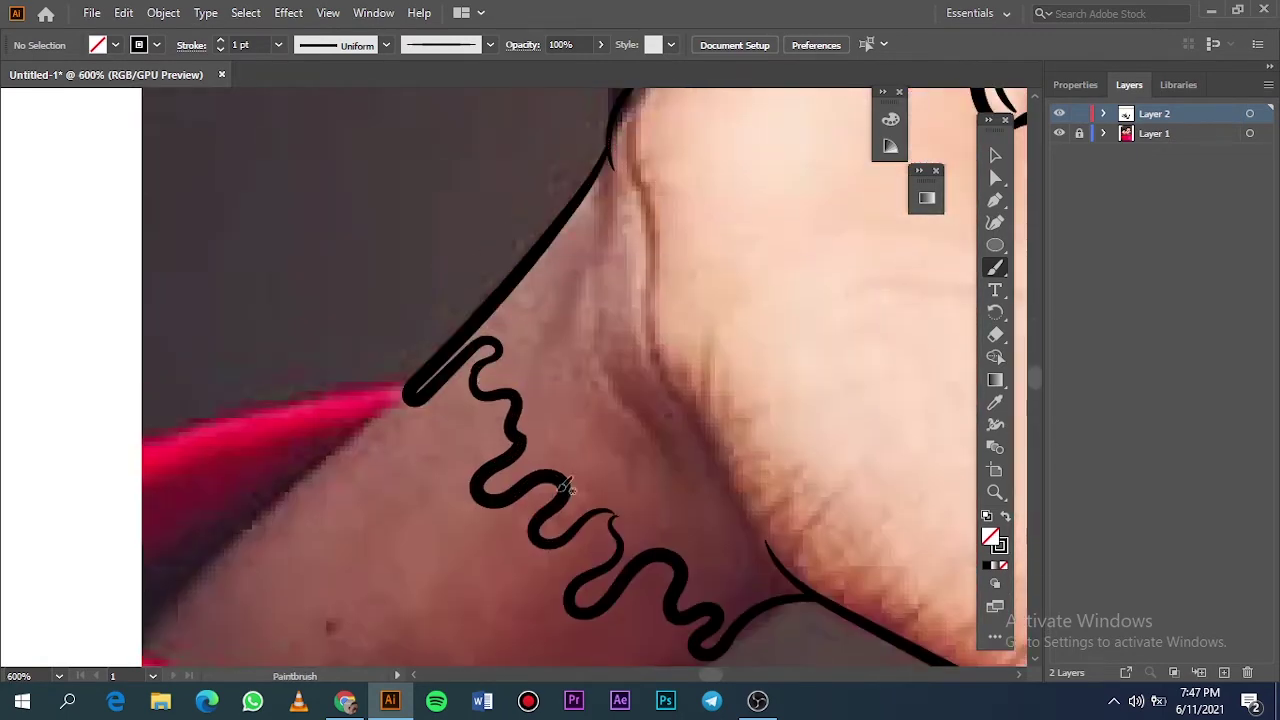
Step: Fit the artboard and toggle the photo layer to check the wrist line work
key(ctrl+0)
click(1061, 133)
click(1061, 133)
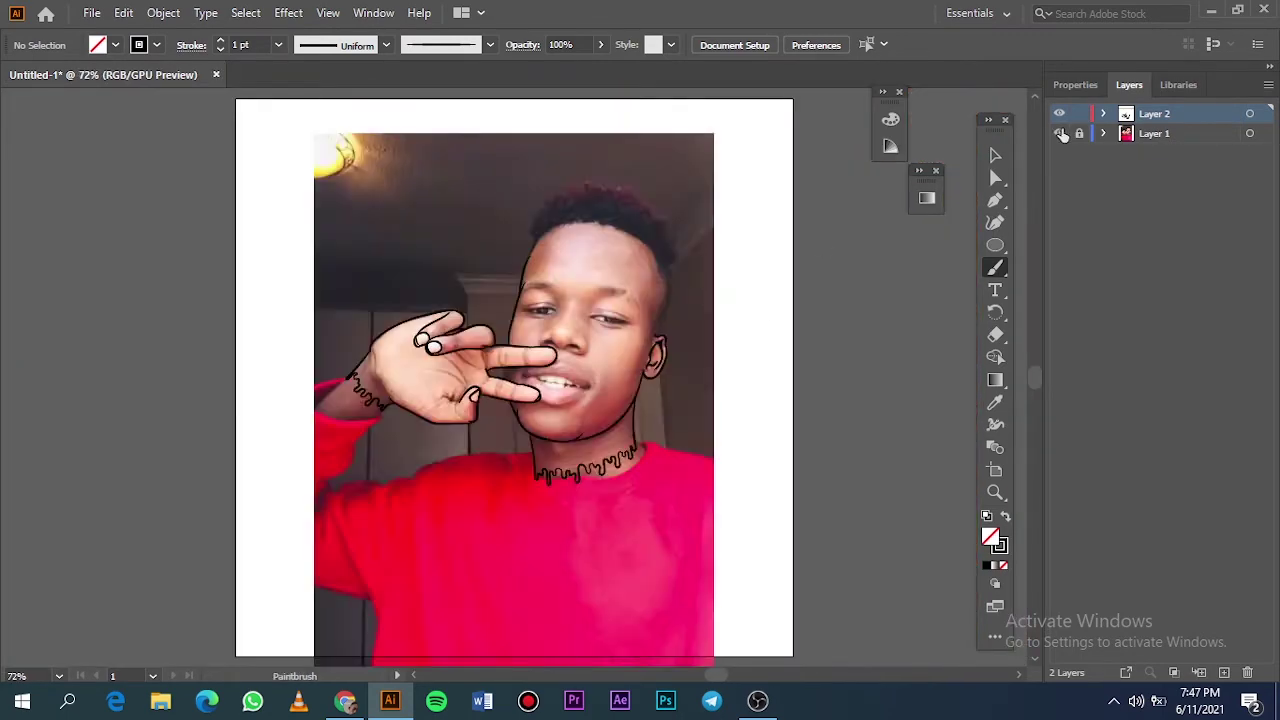
click(1061, 133)
click(1061, 133)
scroll(561, 442, up, 2)
scroll(561, 442, up, 1)
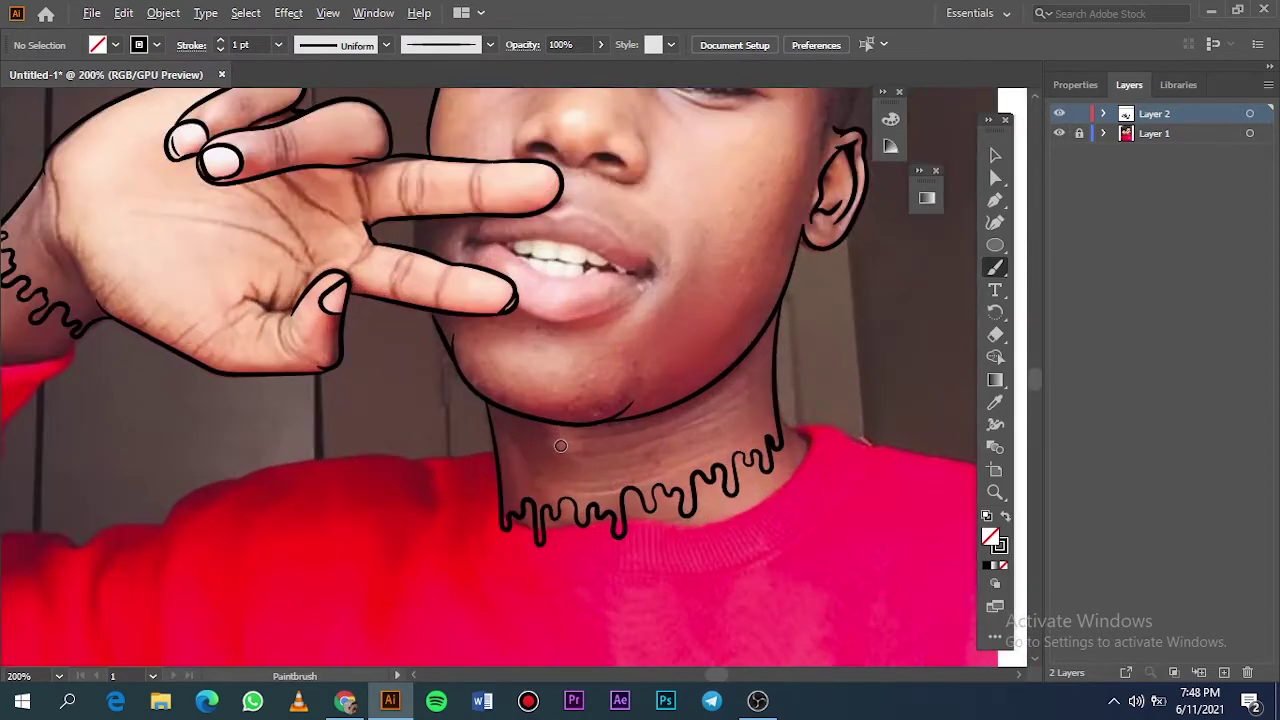
scroll(561, 442, up, 2)
Step: Trace the wrist edge up from the squiggle, then review it with the photo hidden
click(278, 44)
key(ctrl+0)
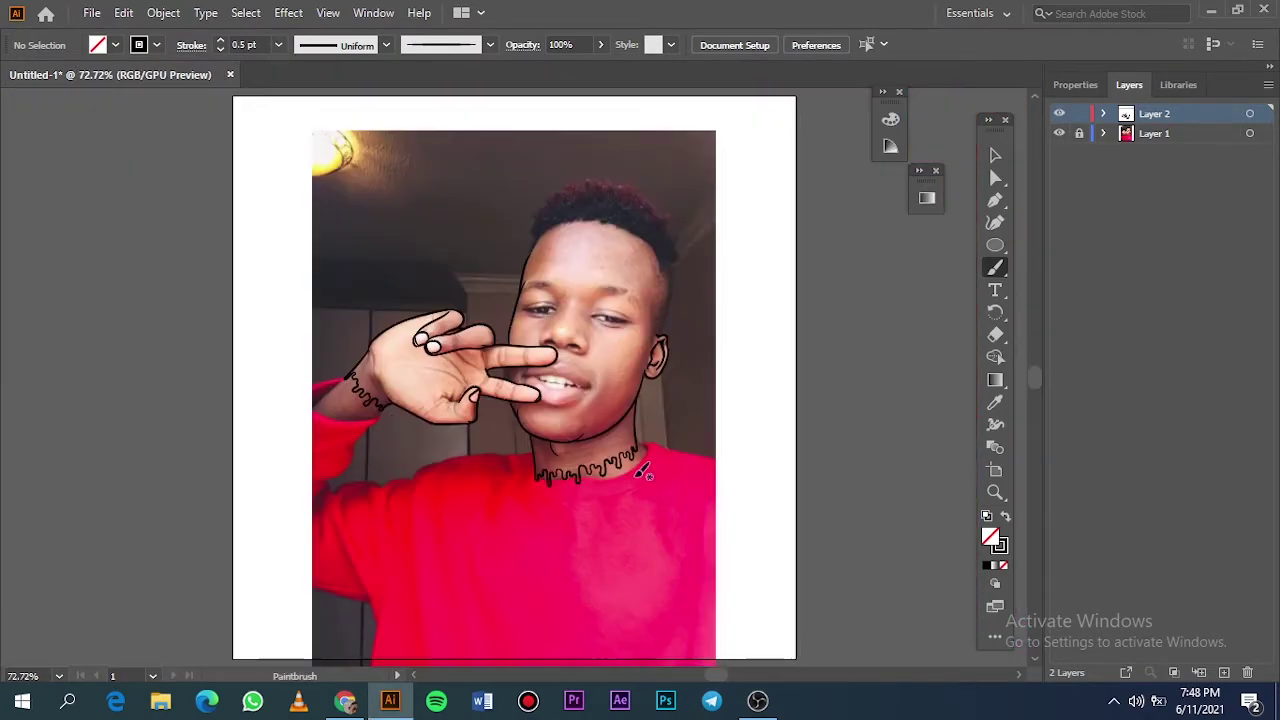
scroll(540, 548, up, 5)
scroll(540, 548, up, 3)
mouse_move(540, 548)
mouse_down()
mouse_move(423, 349)
mouse_move(400, 72)
mouse_up()
scroll(400, 208, down, 2)
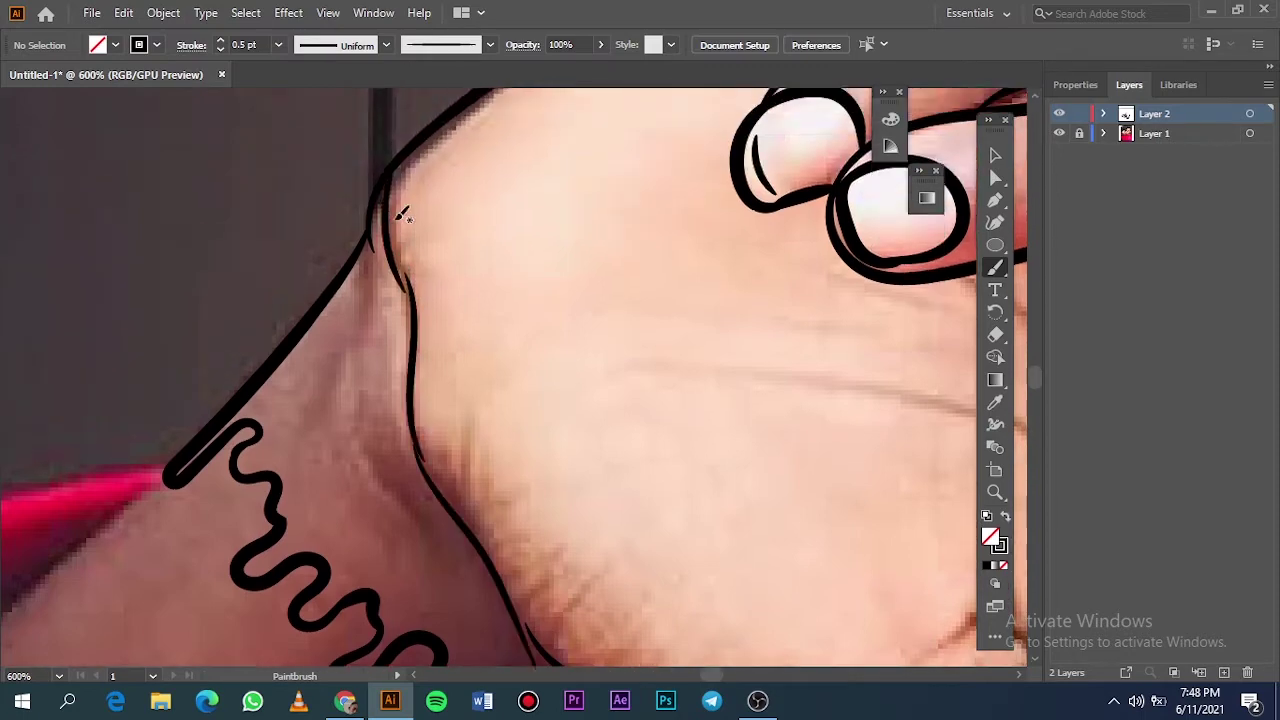
scroll(400, 215, down, 2)
key(ctrl+0)
click(1059, 133)
click(1059, 133)
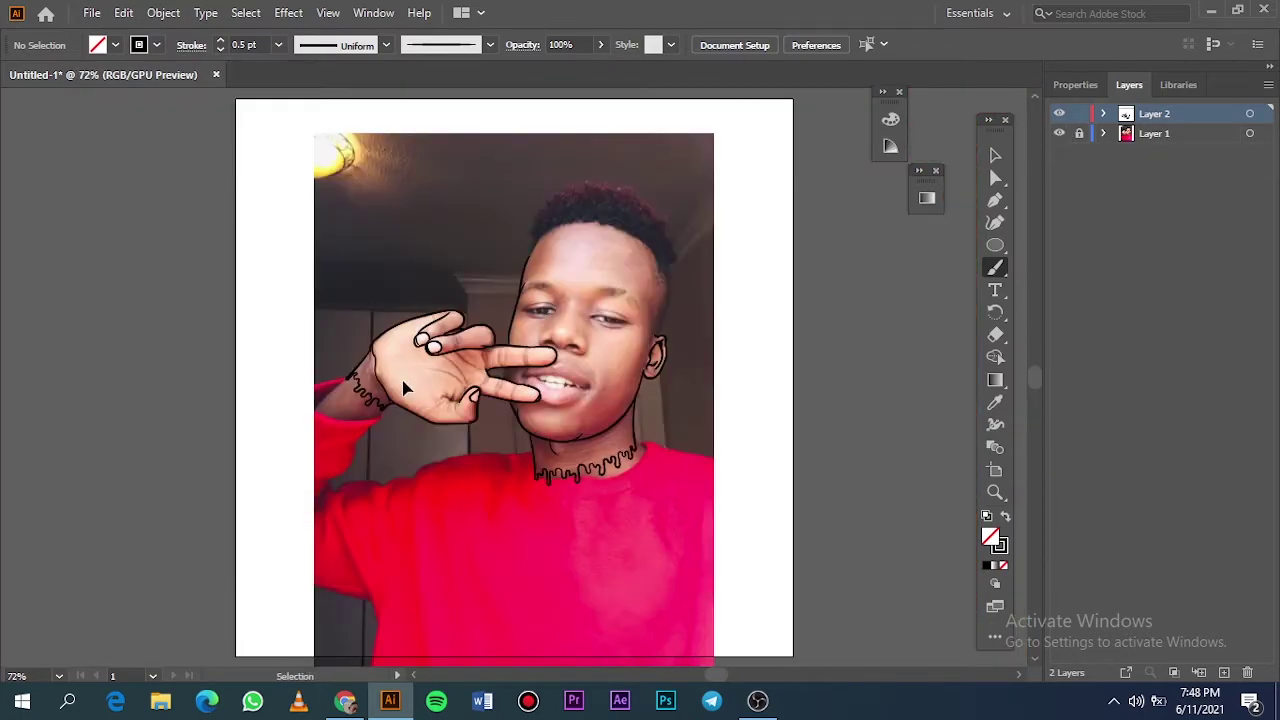
click(1059, 133)
click(1059, 133)
Step: Raise the brush to 0.75 pt and trace the jaw, lip corners and lower lip edge
scroll(543, 390, up, 5)
key(bracketright)
scroll(180, 509, up, 2)
drag(440, 630, 362, 432)
scroll(314, 475, down, 4)
scroll(314, 475, up, 2)
scroll(586, 349, up, 2)
scroll(711, 278, up, 2)
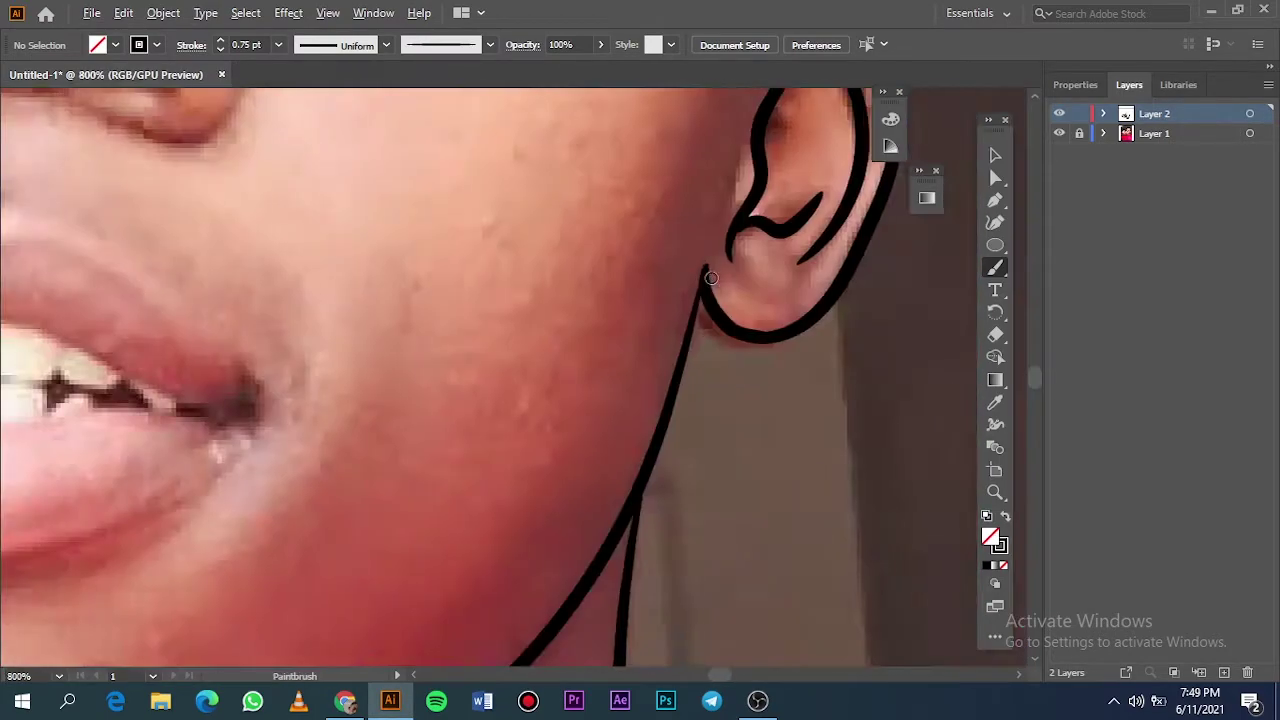
scroll(711, 278, down, 4)
scroll(508, 295, up, 2)
scroll(508, 295, up, 2)
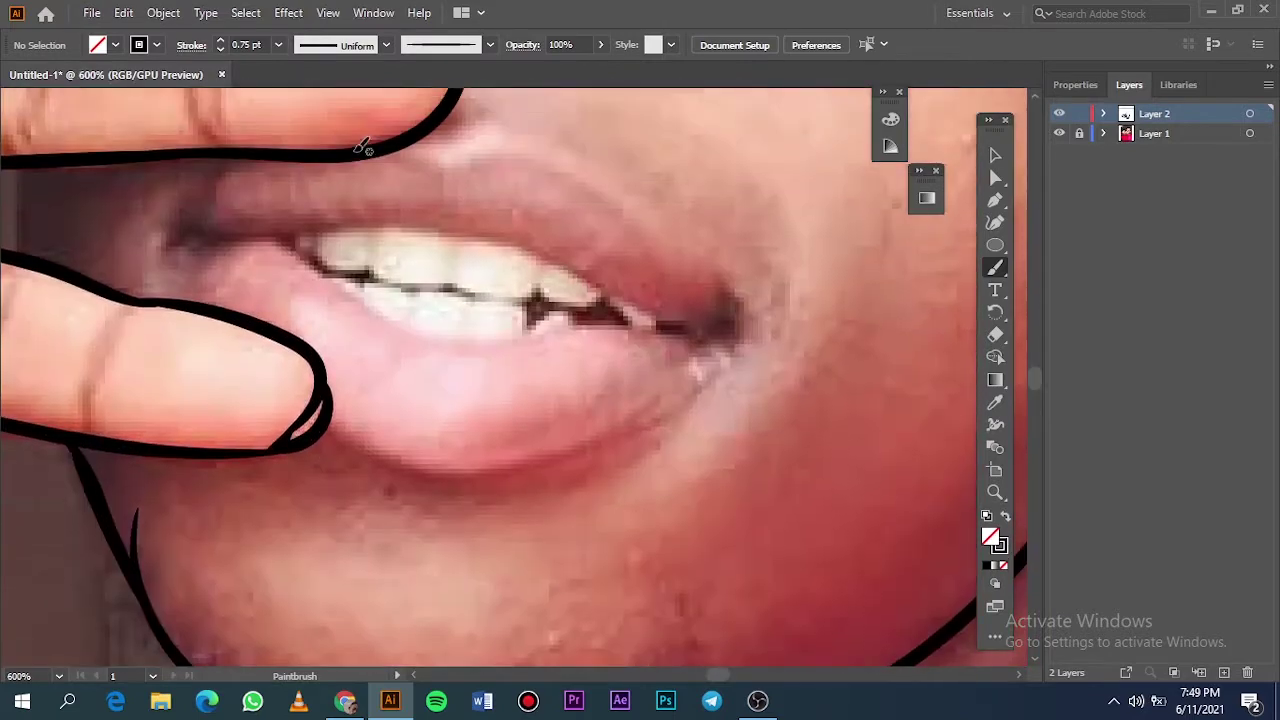
drag(198, 212, 180, 243)
drag(262, 240, 212, 308)
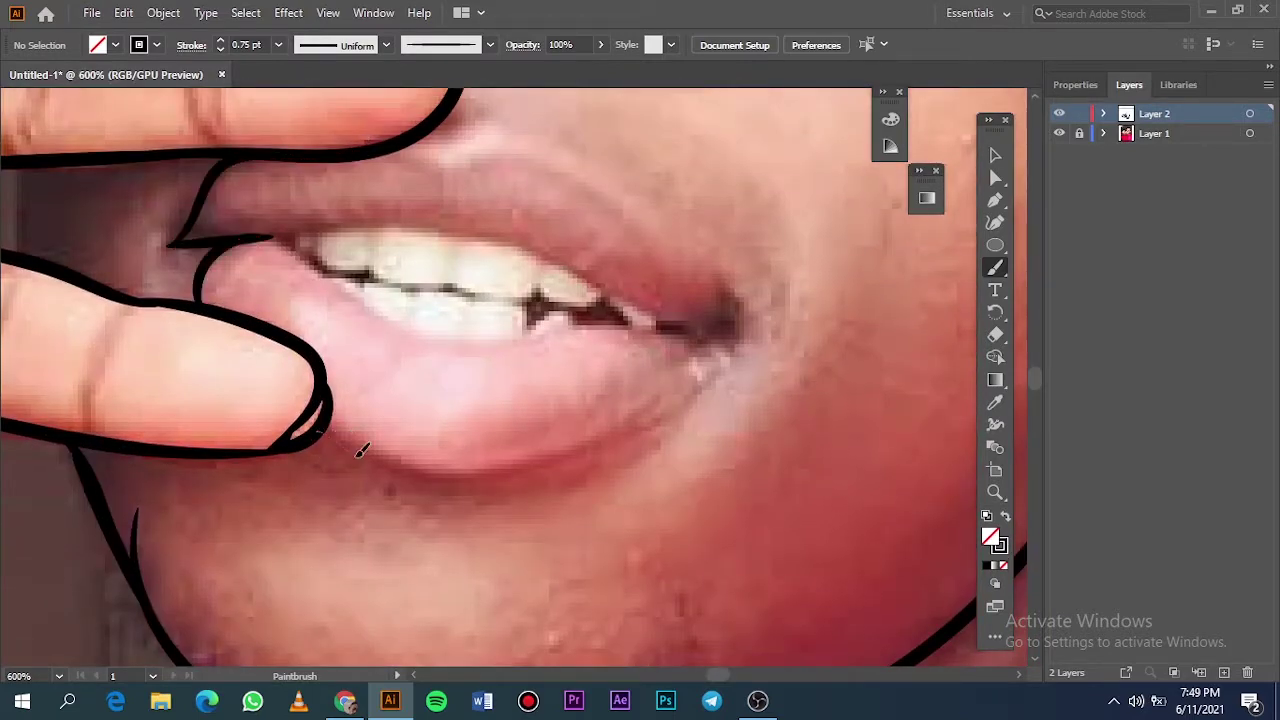
drag(636, 412, 716, 345)
Step: Trace the upper lip outline and its inner edge, undoing one stray stroke
scroll(770, 518, up, 3)
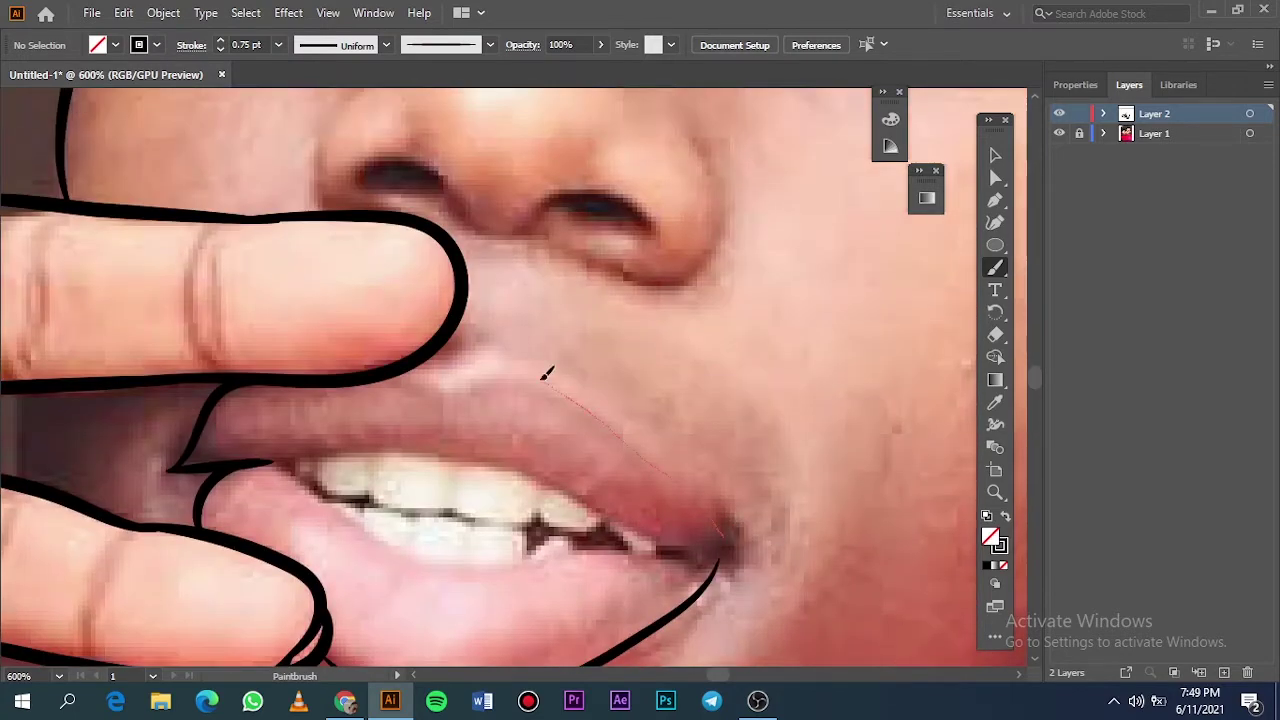
drag(546, 373, 452, 376)
scroll(546, 470, down, 2)
scroll(377, 380, up, 2)
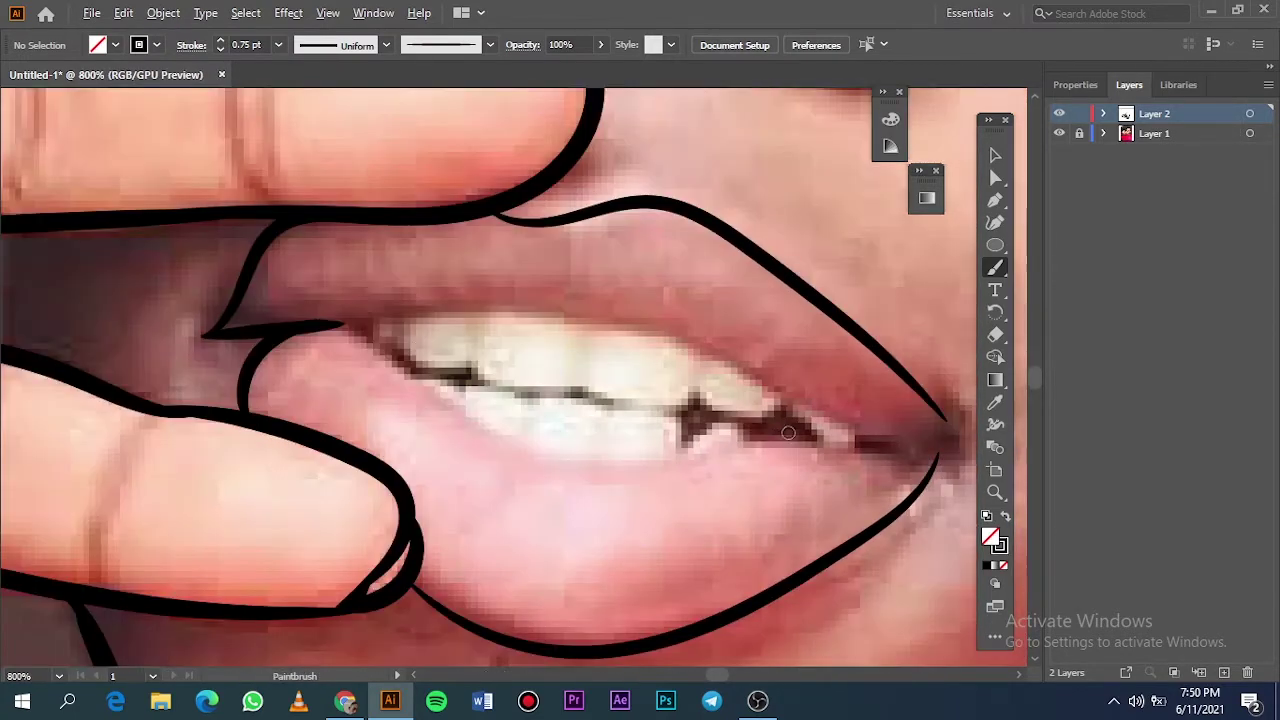
drag(274, 331, 377, 305)
drag(662, 325, 795, 370)
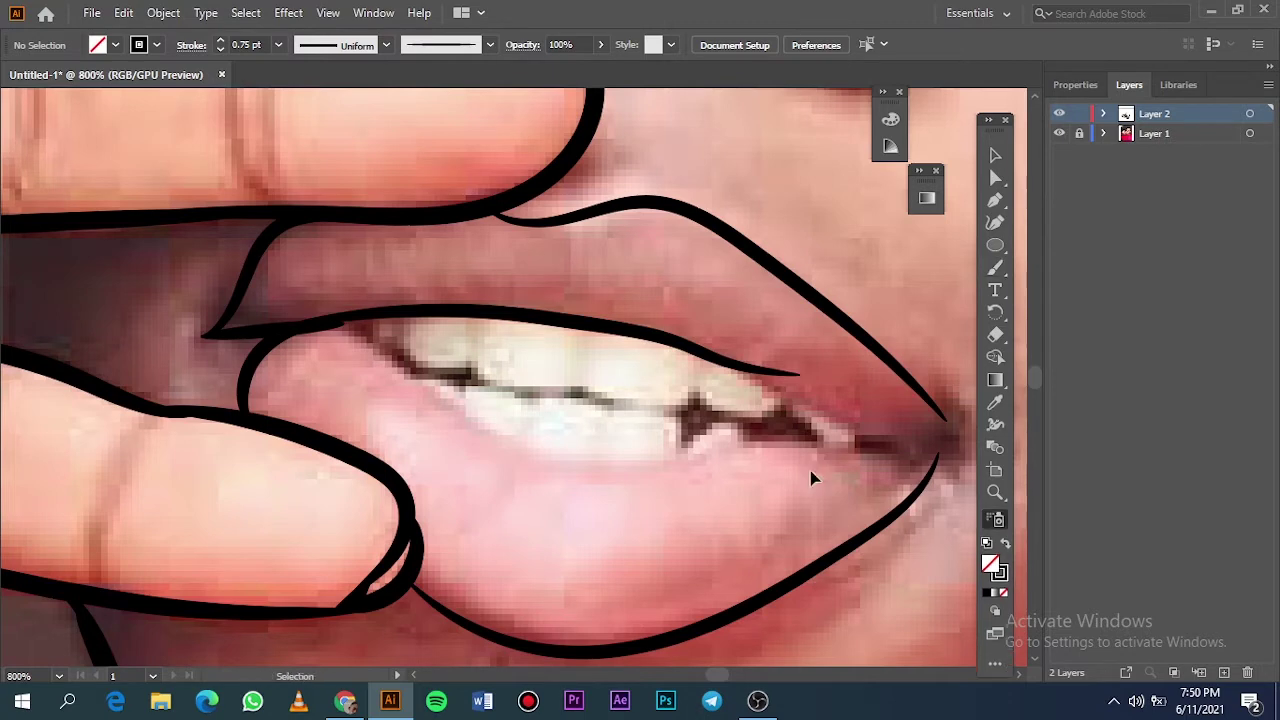
key(ctrl+z)
Step: Undo the accidental black fill on all paths and deselect everything
key(ctrl+a)
click(993, 600)
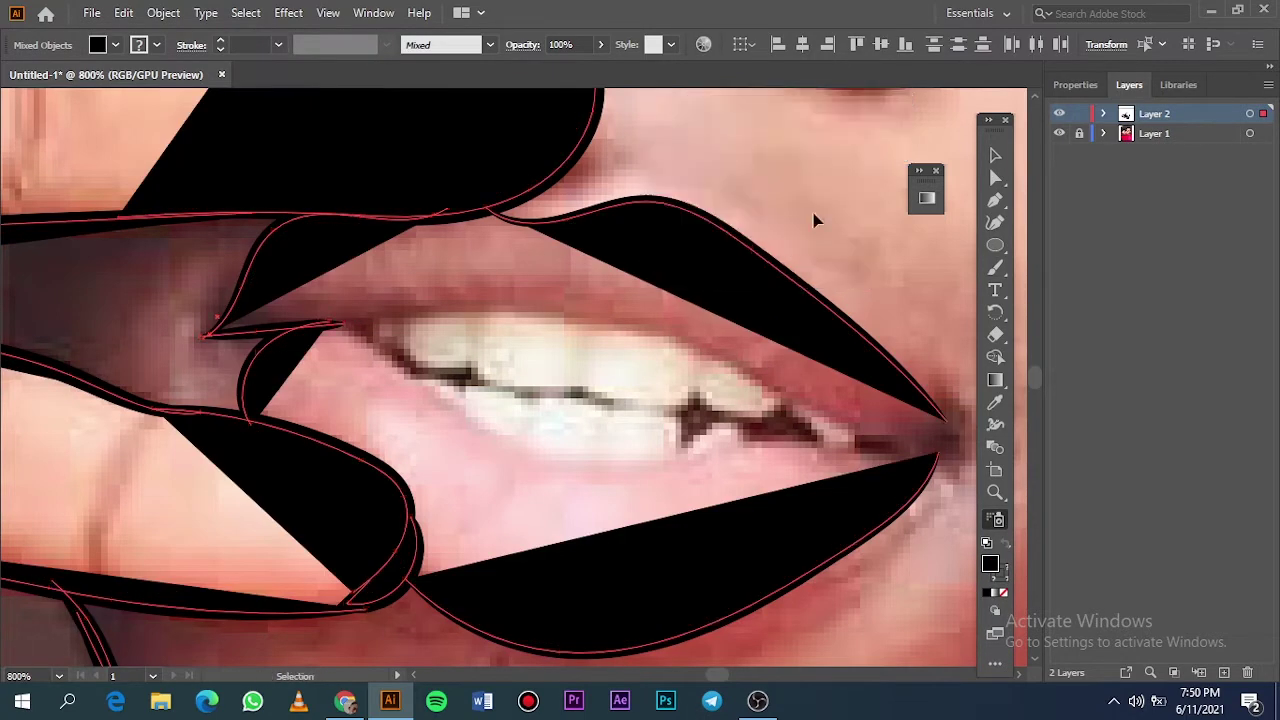
key(ctrl+z)
key(b)
click(990, 568)
key(ctrl+shift+a)
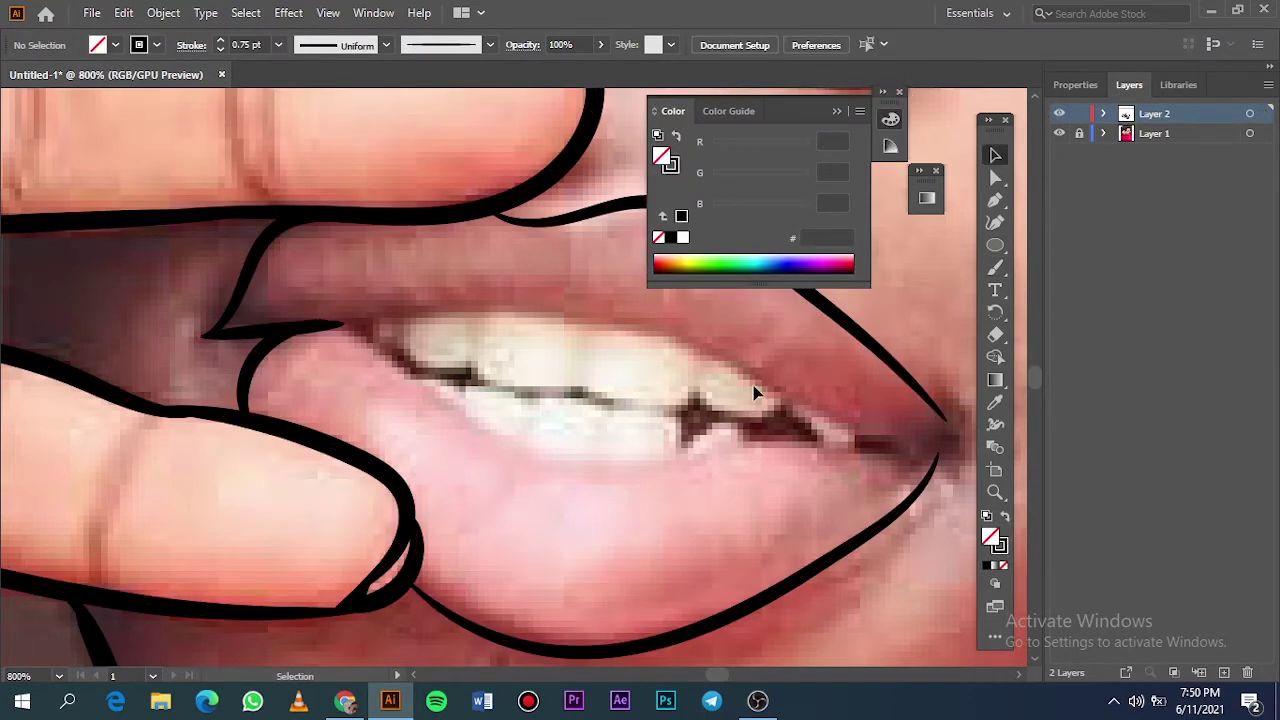
Step: Trace the upper lip's inner edge and the lower edge of the teeth
scroll(740, 385, right, 3)
scroll(316, 285, down, 4)
scroll(676, 455, up, 3)
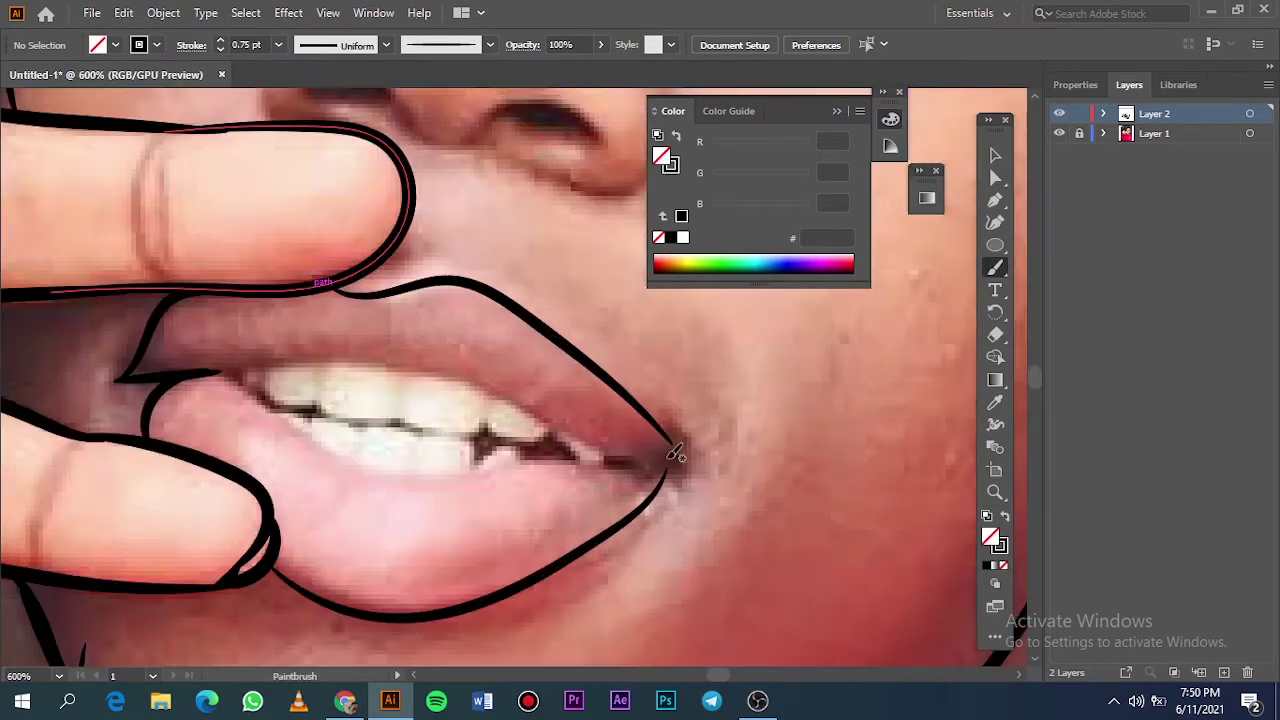
drag(490, 380, 462, 371)
drag(232, 366, 470, 378)
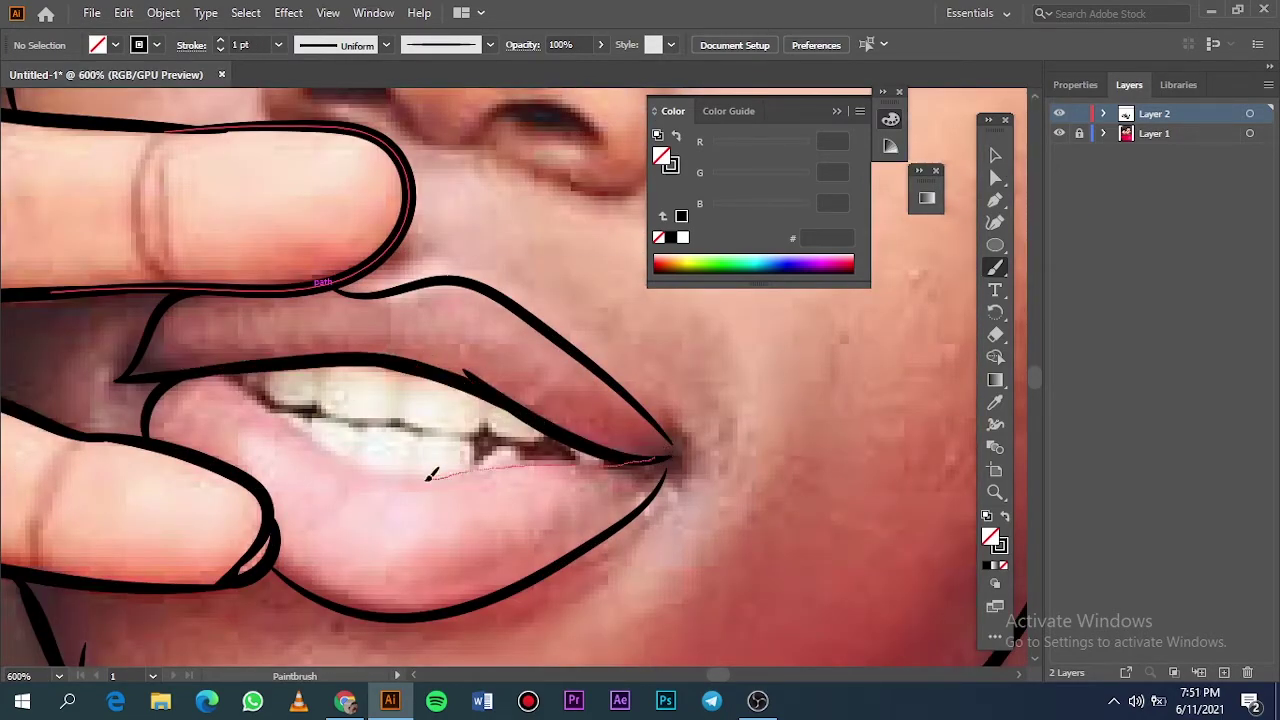
drag(305, 427, 242, 383)
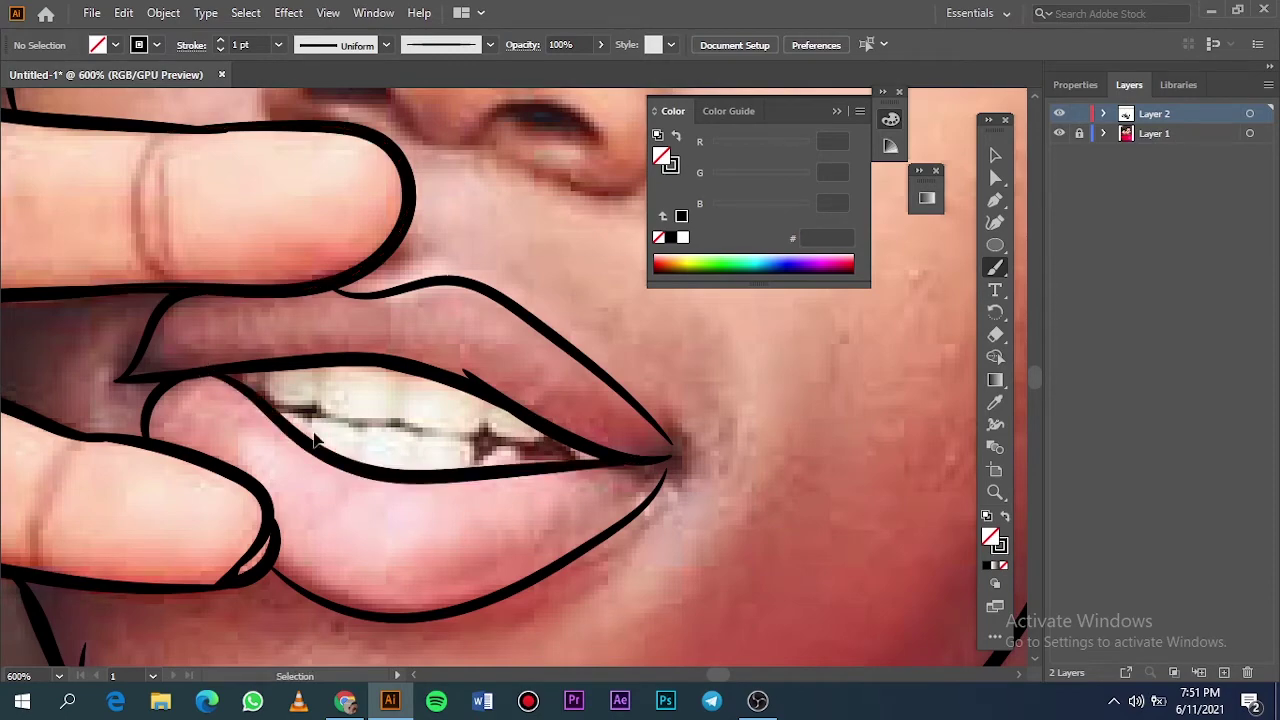
Step: Outline the nostril's top, side and lower edges with brush strokes
scroll(565, 378, up, 5)
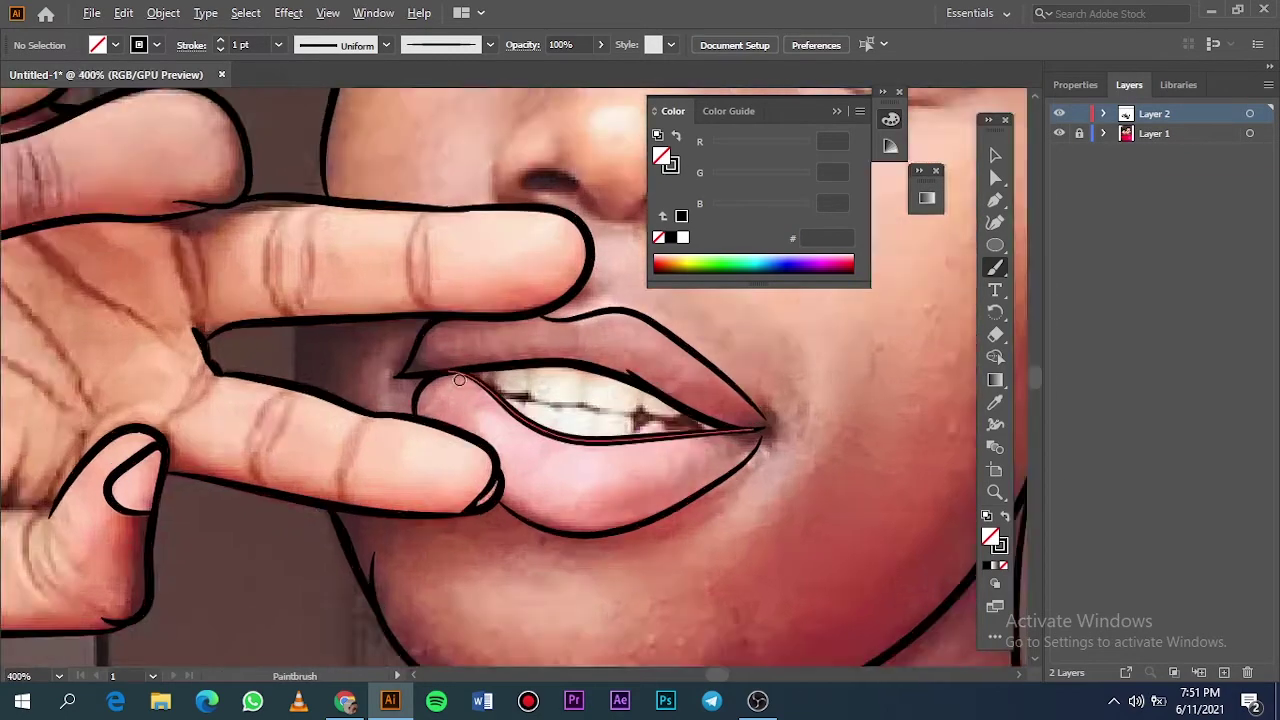
scroll(517, 357, up, 3)
scroll(489, 357, up, 2)
drag(400, 492, 393, 485)
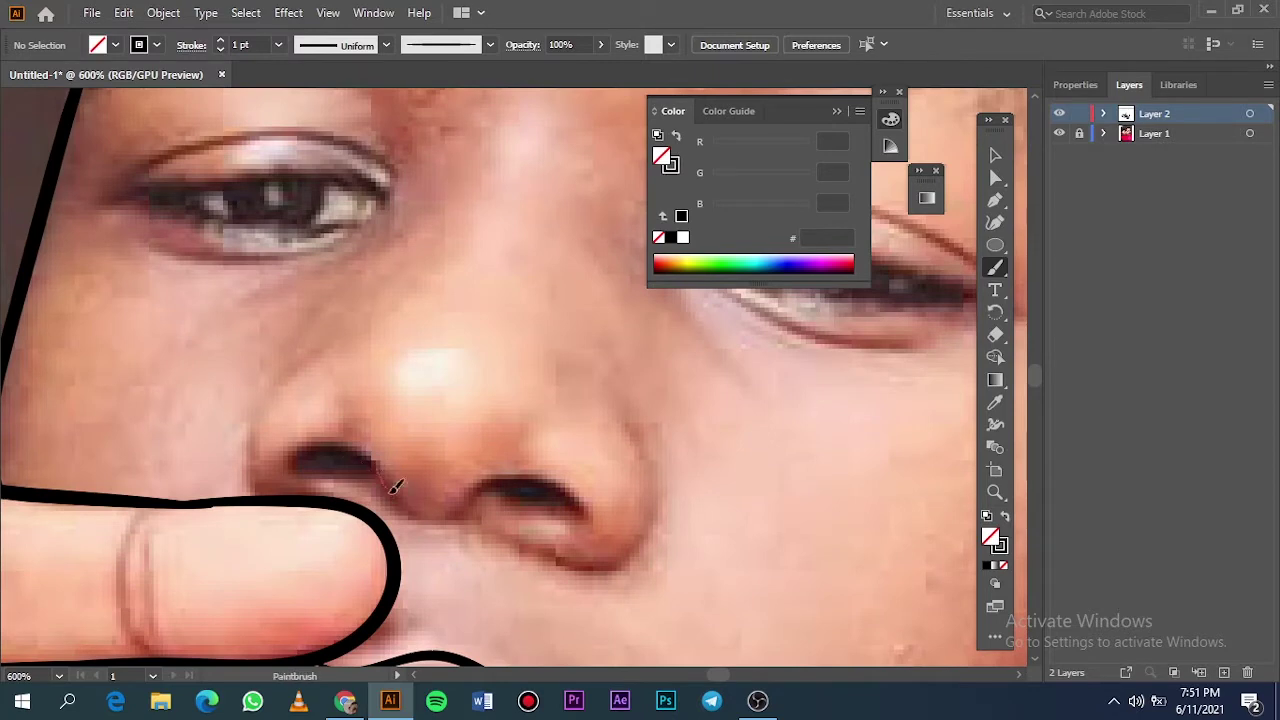
mouse_move(517, 473)
mouse_down()
mouse_move(594, 510)
mouse_move(499, 474)
mouse_up()
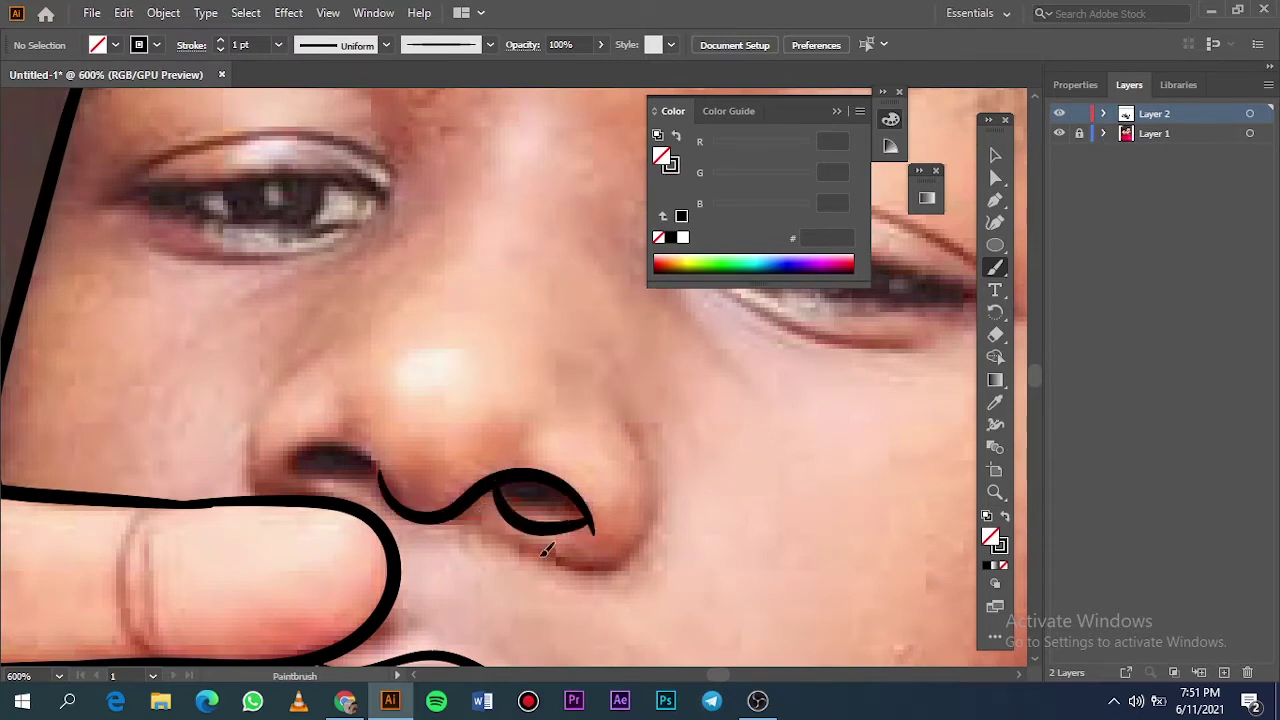
drag(651, 462, 614, 395)
drag(268, 494, 388, 488)
Step: At 0.75 pt, brush the first eye's outer corner, upper lash line and eyelid crease
scroll(331, 445, down, 5)
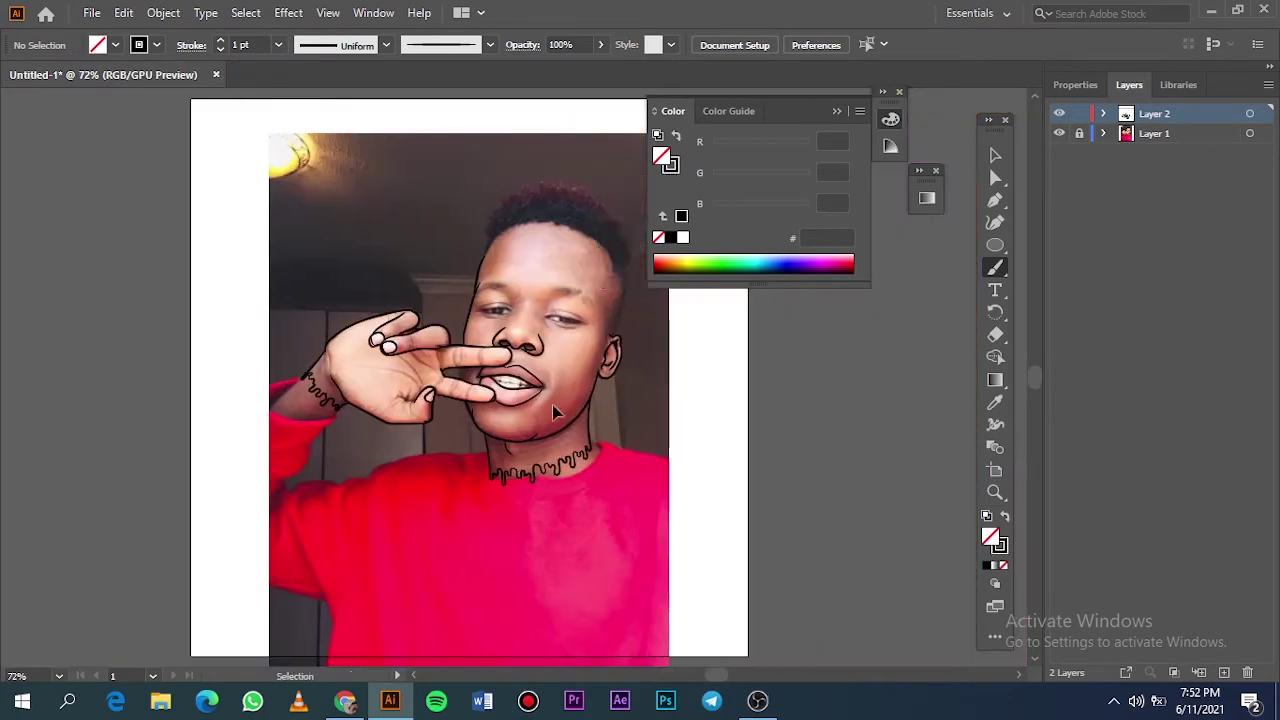
scroll(436, 405, up, 3)
scroll(436, 405, up, 2)
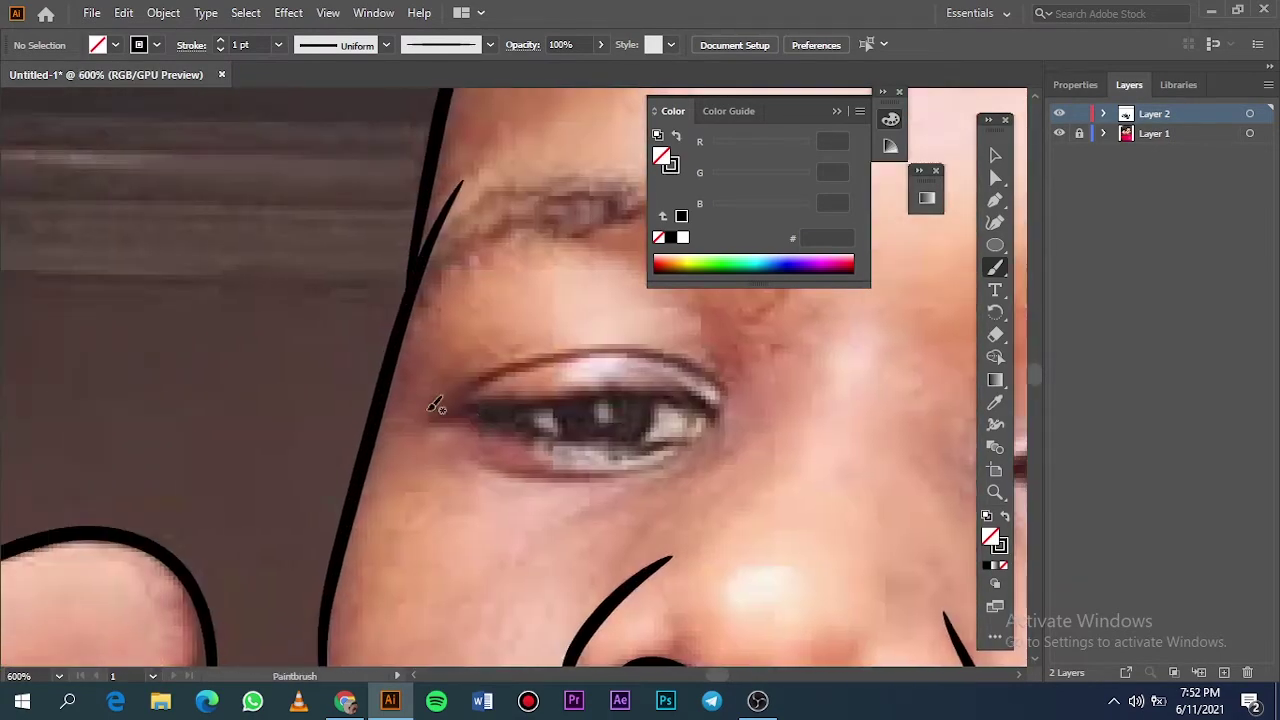
click(278, 44)
click(300, 98)
drag(714, 385, 668, 377)
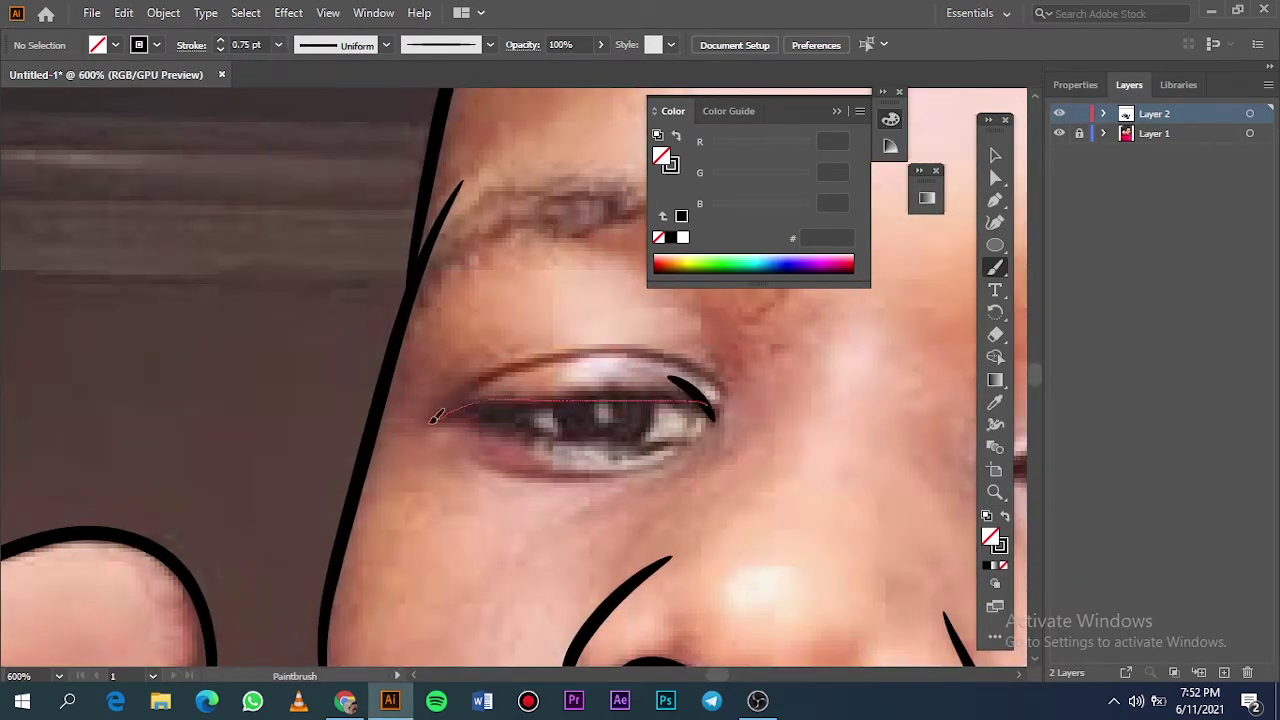
drag(436, 417, 432, 419)
drag(720, 386, 590, 350)
key(ctrl+z)
drag(720, 386, 600, 348)
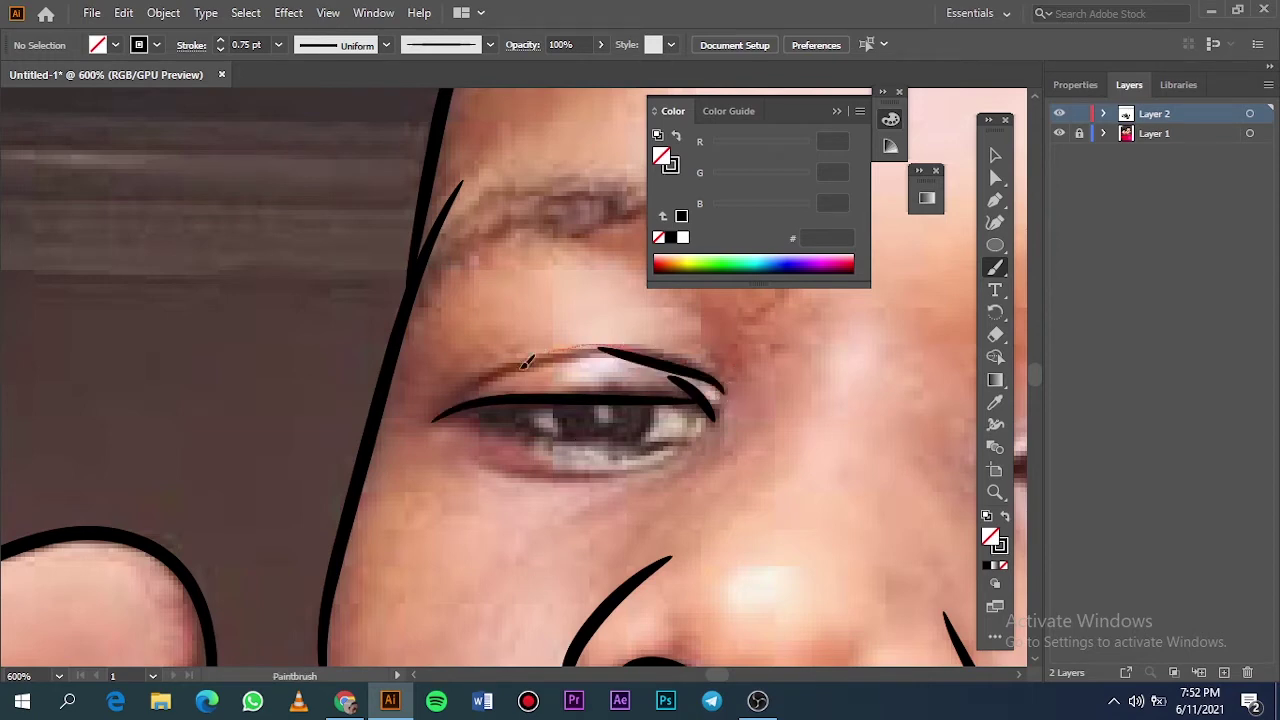
mouse_move(523, 362)
mouse_down()
mouse_move(468, 385)
mouse_move(615, 348)
mouse_up()
key(ctrl+z)
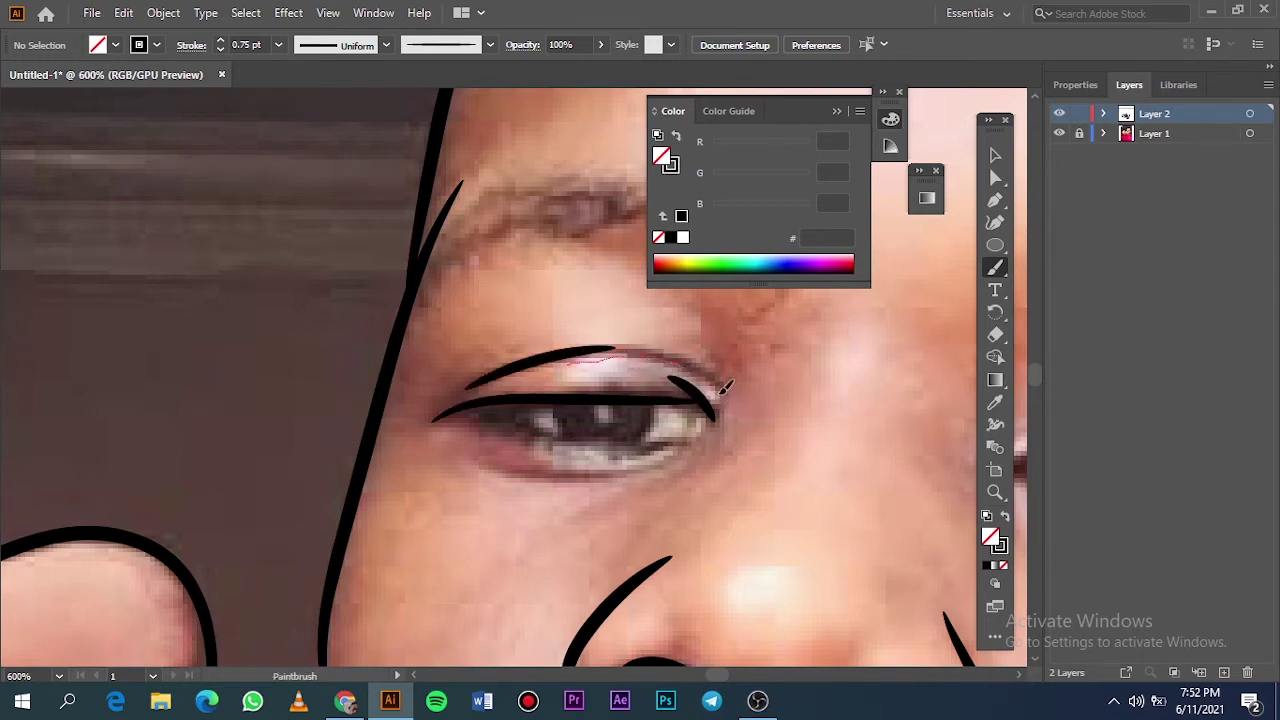
Step: Finish the first eye's crease, lower lid and lash strokes beneath it
drag(720, 390, 710, 413)
drag(452, 410, 440, 418)
mouse_move(480, 460)
mouse_down()
mouse_move(540, 475)
mouse_move(640, 468)
mouse_move(672, 452)
mouse_up()
key(ctrl+0)
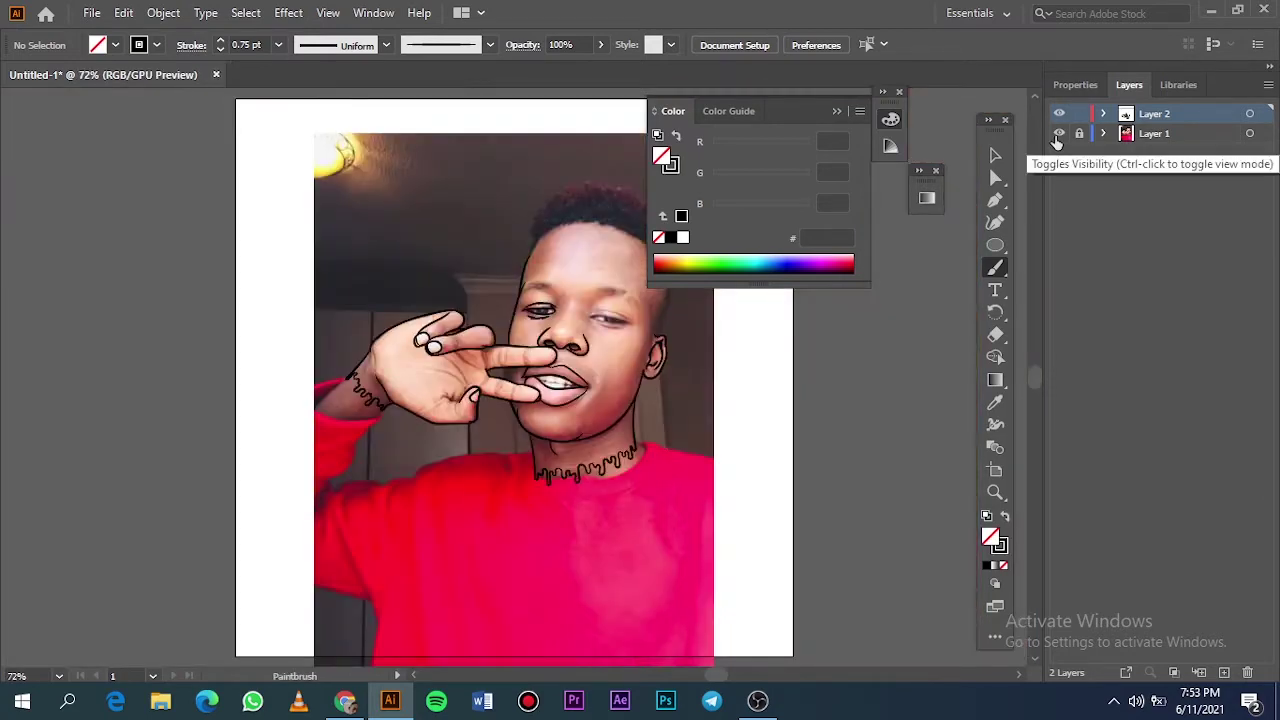
scroll(617, 315, up, 5)
scroll(617, 315, up, 1)
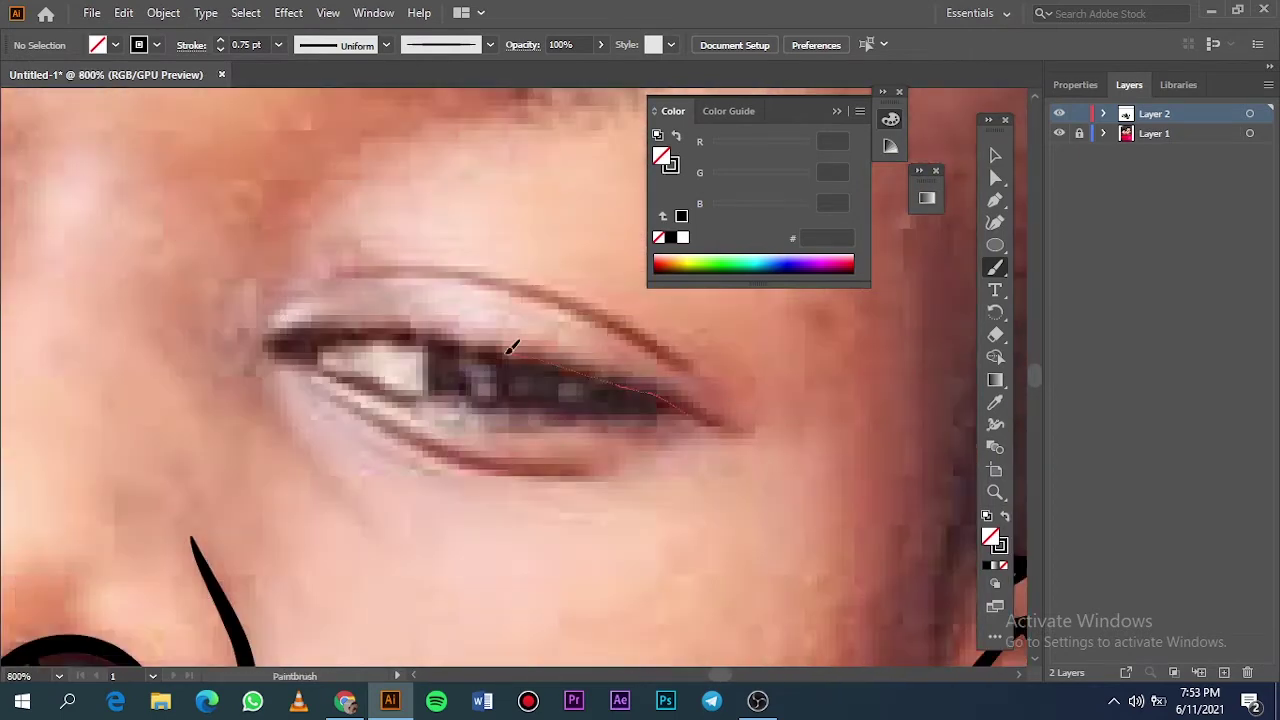
Step: Outline the other eye's lash line, lower lid, lashes and crease, then check the line art
drag(287, 338, 283, 347)
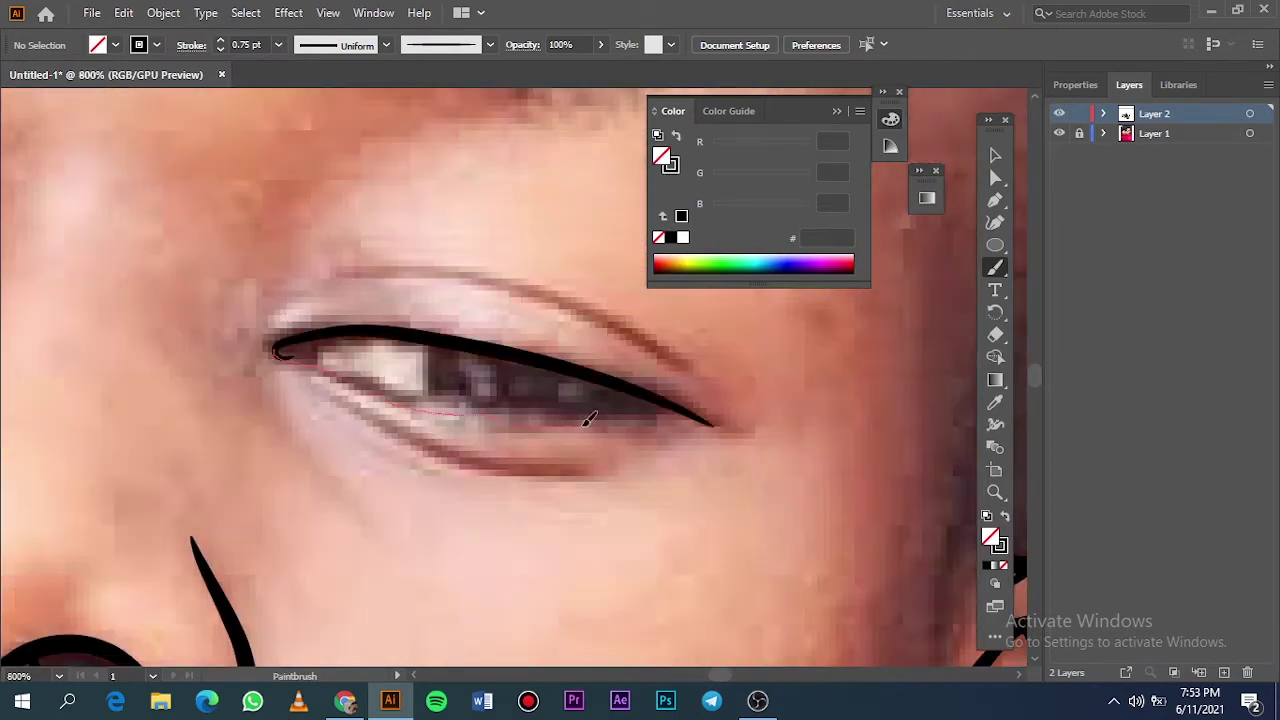
drag(712, 420, 712, 422)
mouse_move(318, 387)
mouse_down()
mouse_move(476, 479)
mouse_move(576, 474)
mouse_up()
drag(671, 350, 371, 263)
key(ctrl+0)
click(1059, 133)
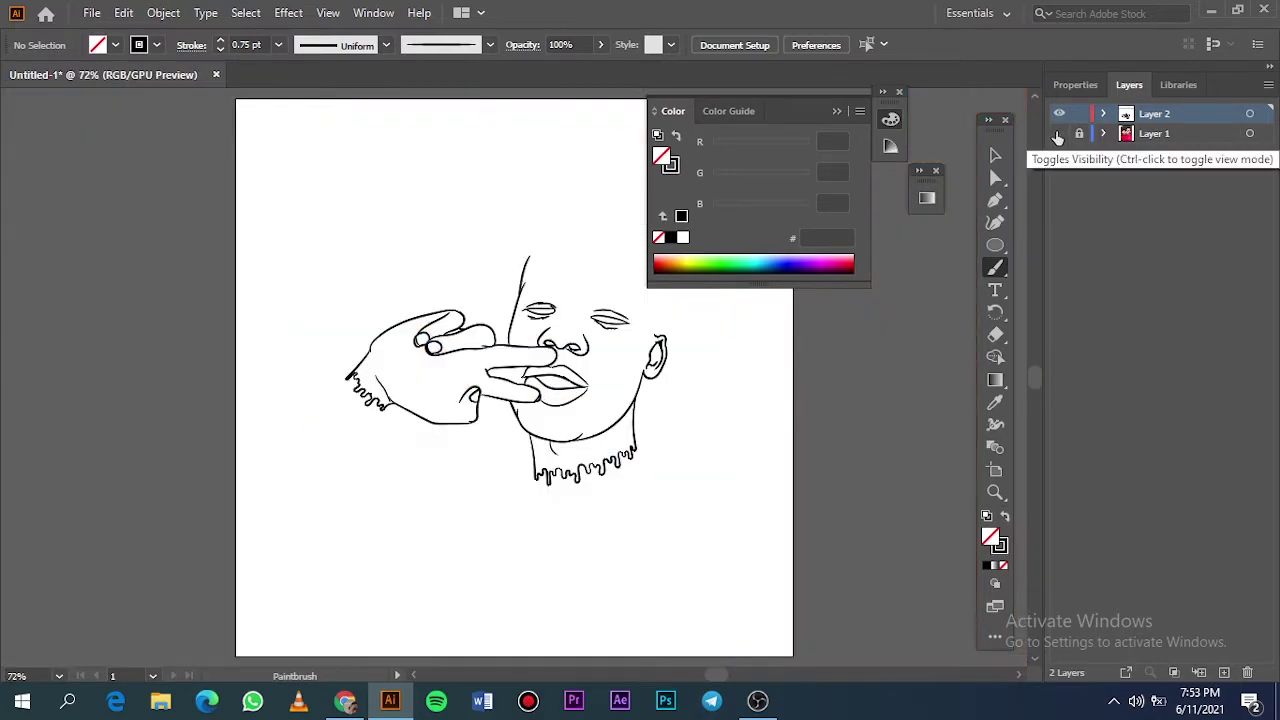
click(1059, 133)
Step: Replace the long stroke beside the nose with a 1 pt cheek line down to the fingers
scroll(501, 369, up, 4)
scroll(501, 369, up, 3)
scroll(520, 443, up, 5)
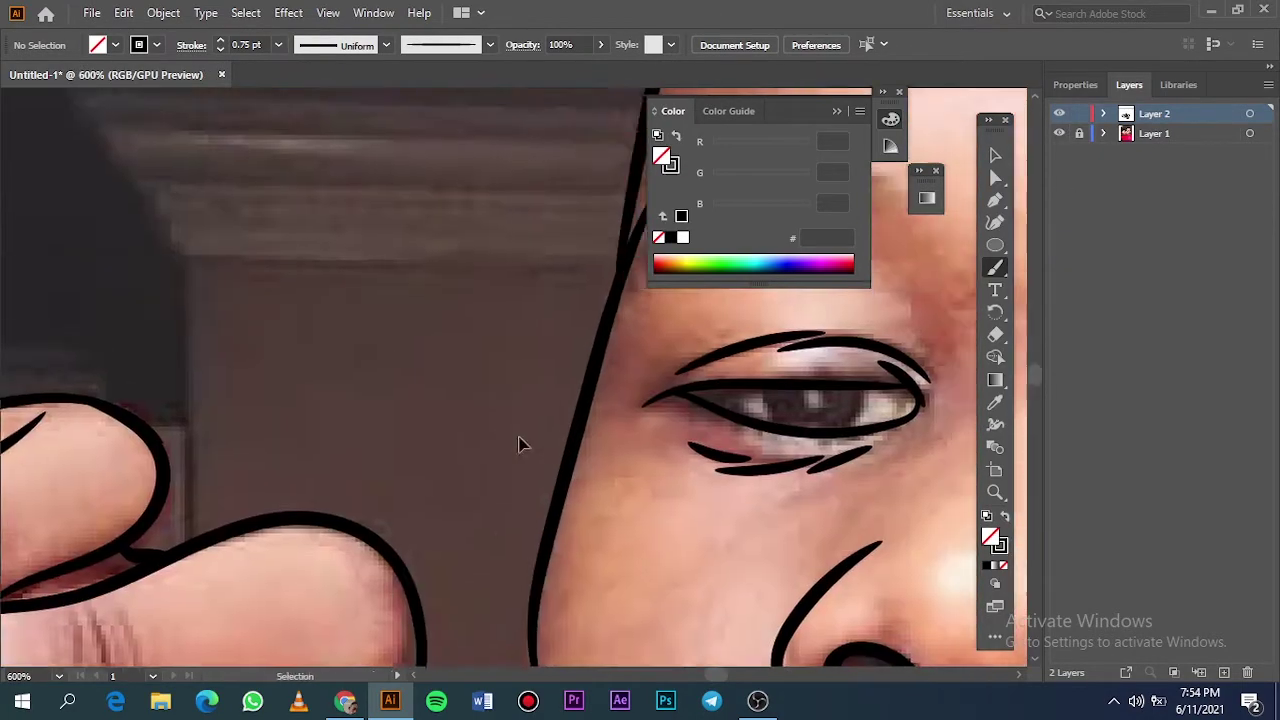
key(ctrl+z)
scroll(443, 466, up, 1)
key(b)
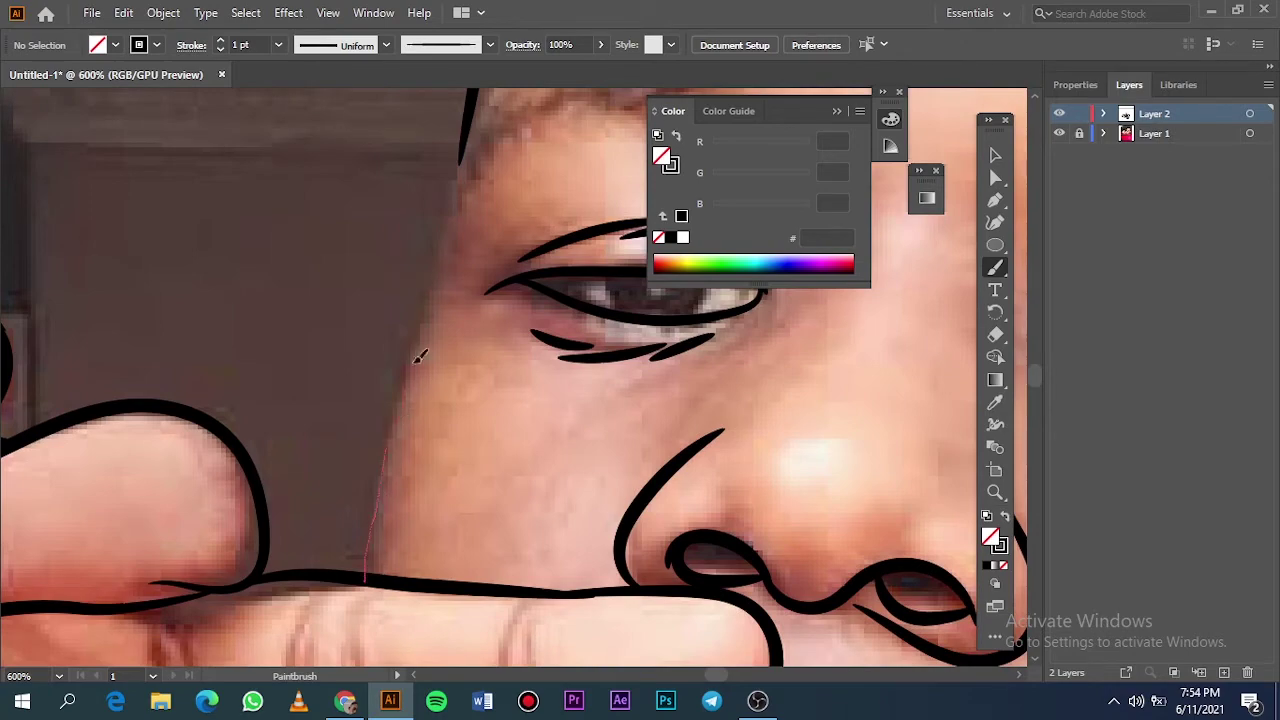
drag(464, 145, 482, 96)
Step: Check the line art by toggling Layer 1 visibility, then swap so the fill is black
key(ctrl+0)
click(1059, 133)
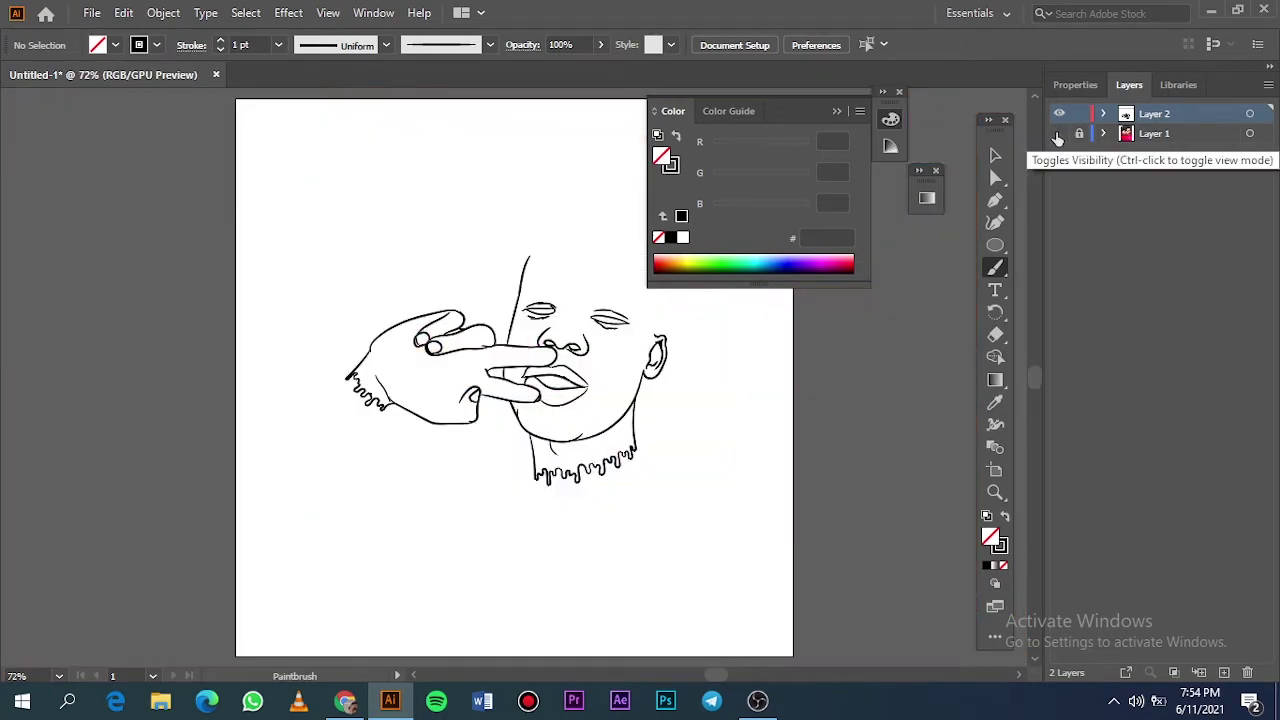
click(1059, 133)
scroll(572, 418, up, 3)
key(shift+x)
Step: With the Pencil, draw a spiky black shape at the lip corner
key(n)
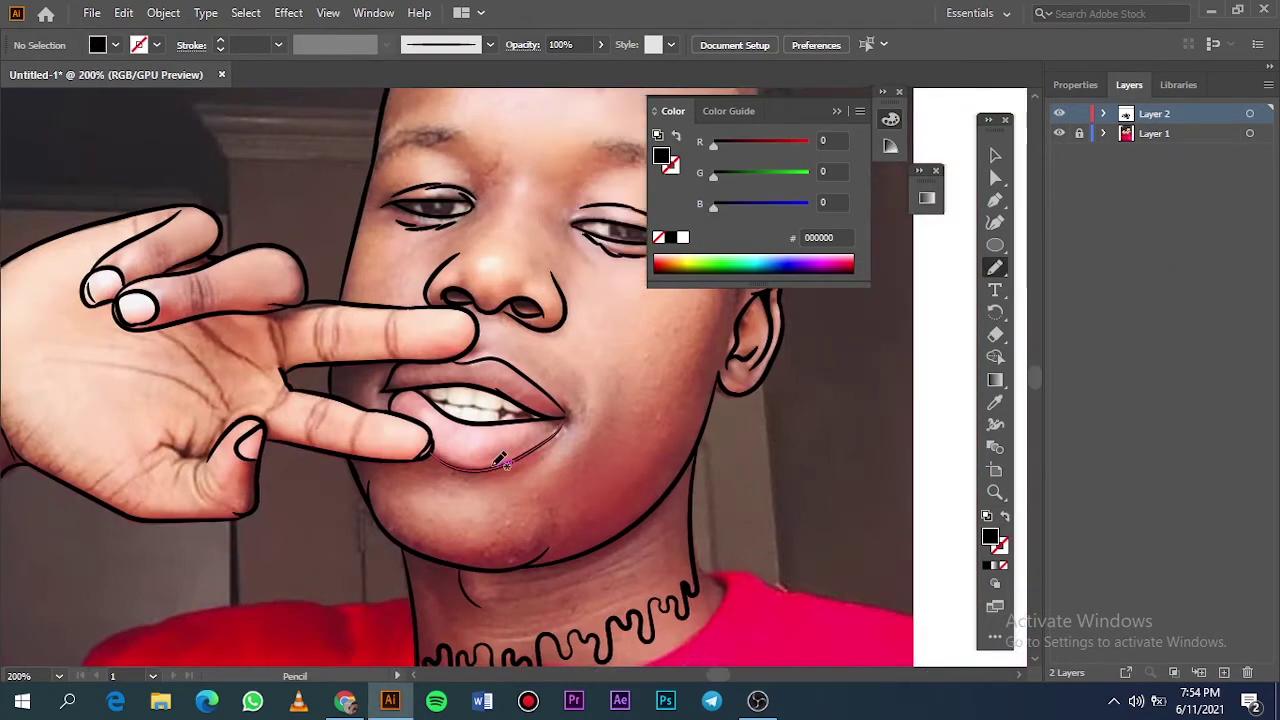
scroll(572, 418, up, 3)
drag(566, 423, 604, 381)
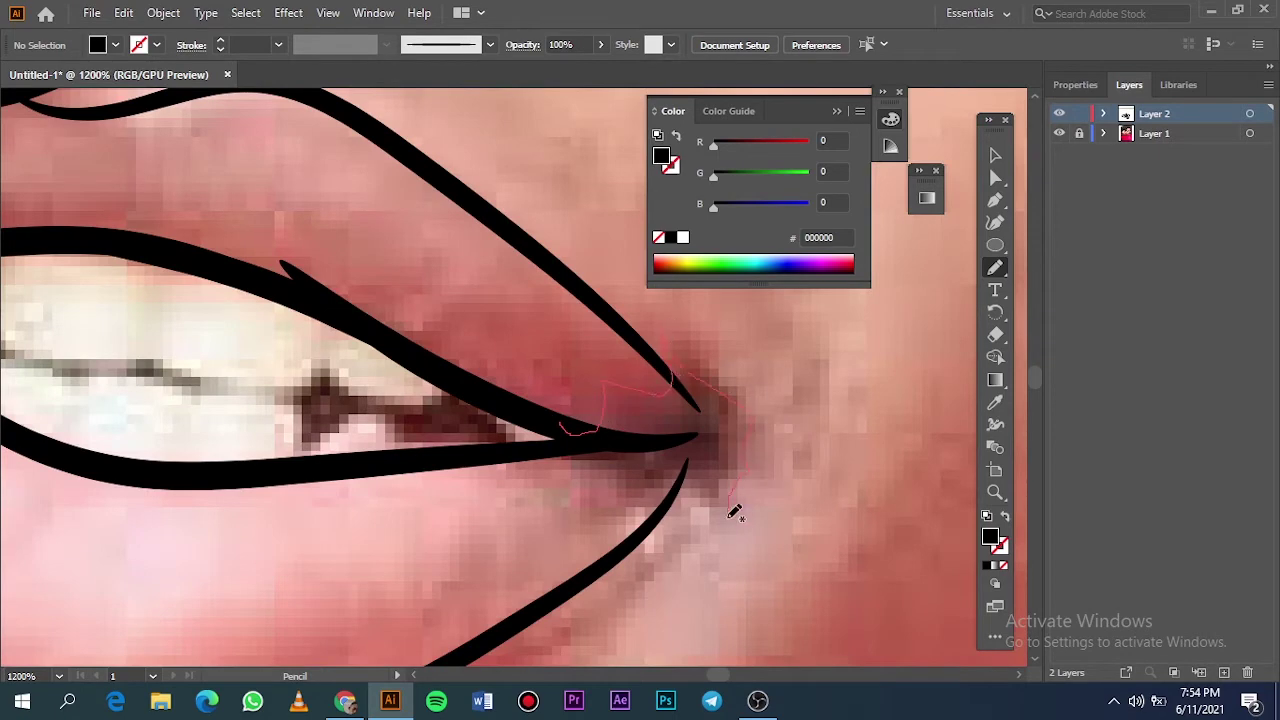
drag(735, 512, 571, 430)
key(ctrl+0)
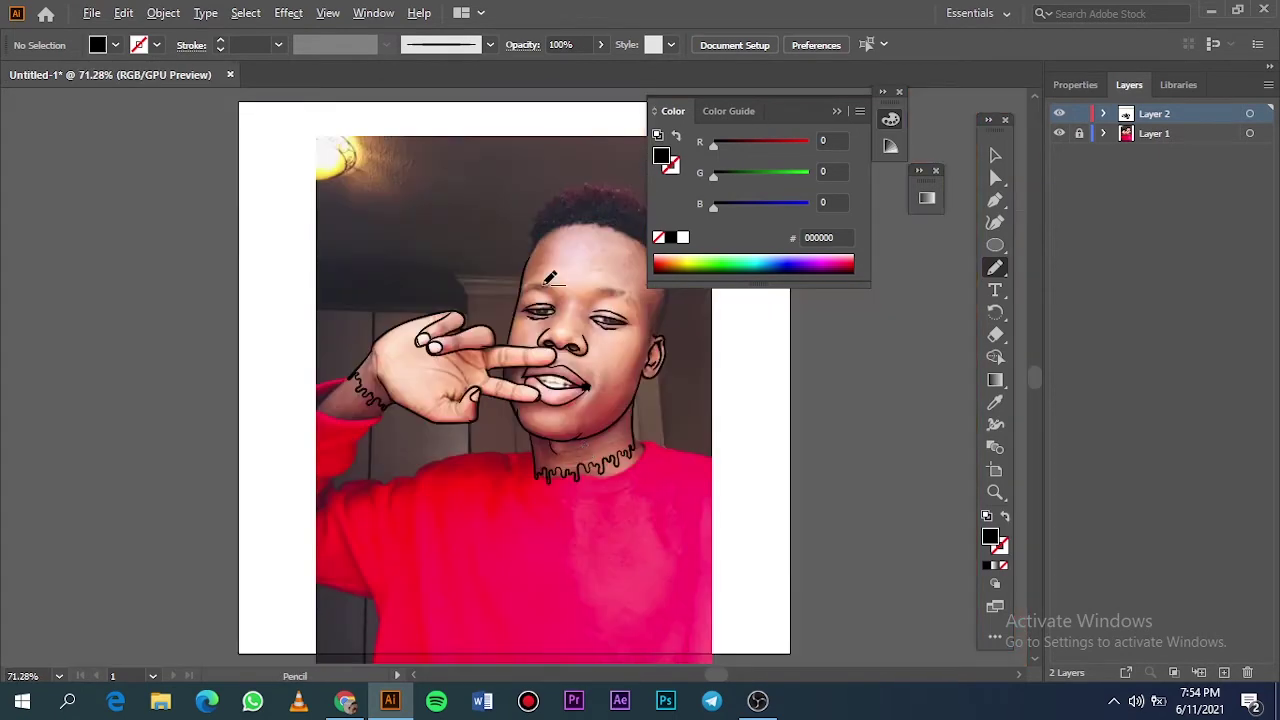
scroll(520, 370, up, 5)
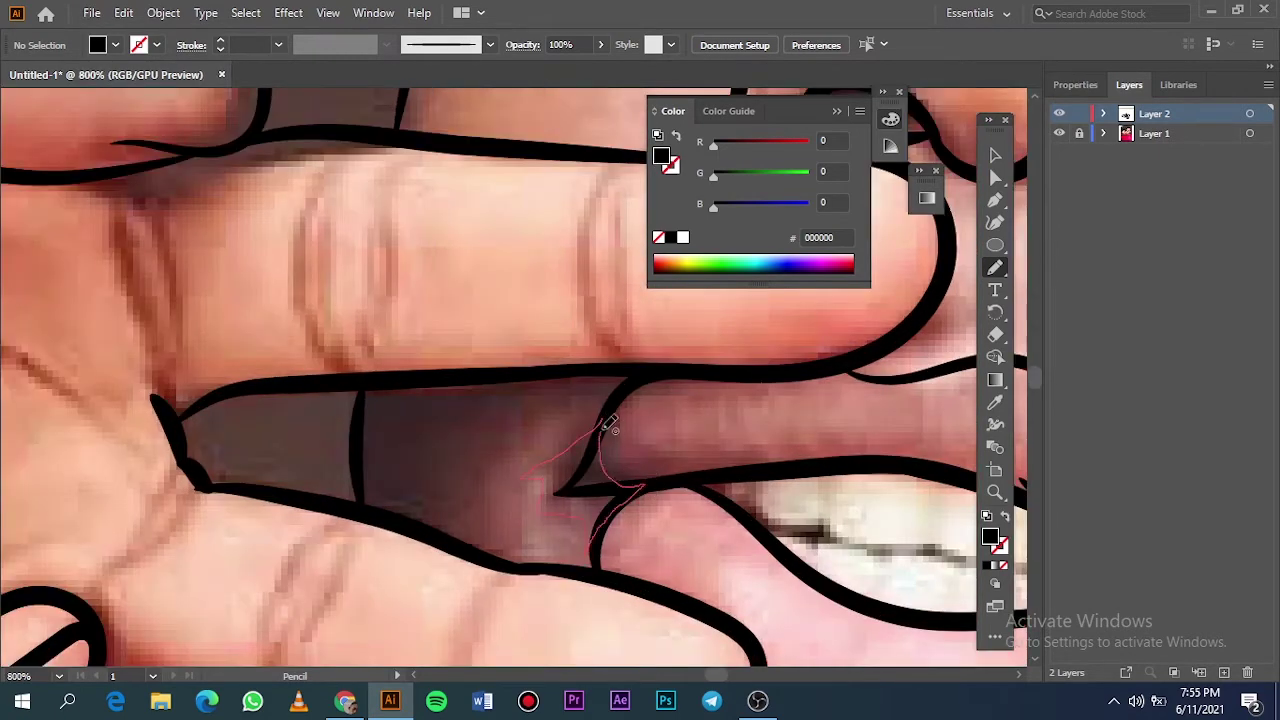
Step: Draw spiky black shadows between the fingers and along the teeth
drag(594, 543, 608, 423)
scroll(608, 423, up, 2)
drag(588, 533, 513, 455)
scroll(513, 455, down, 3)
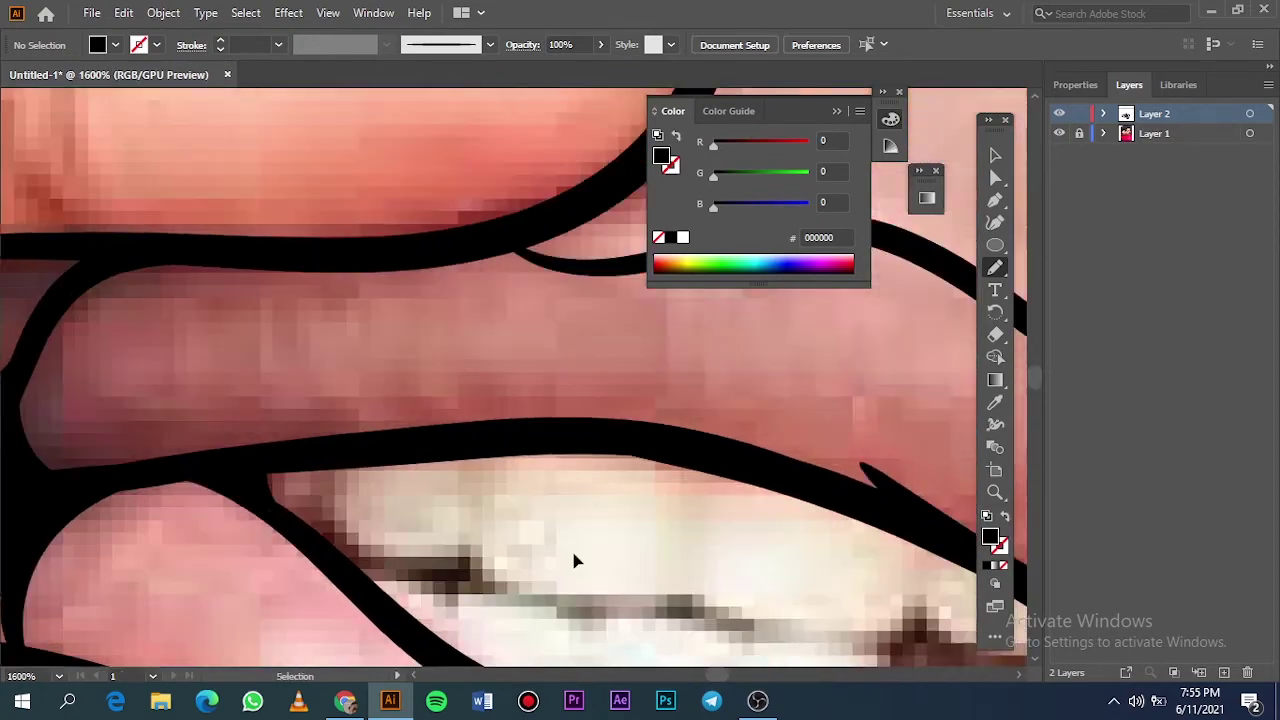
scroll(571, 557, down, 3)
drag(915, 555, 655, 450)
drag(632, 543, 886, 563)
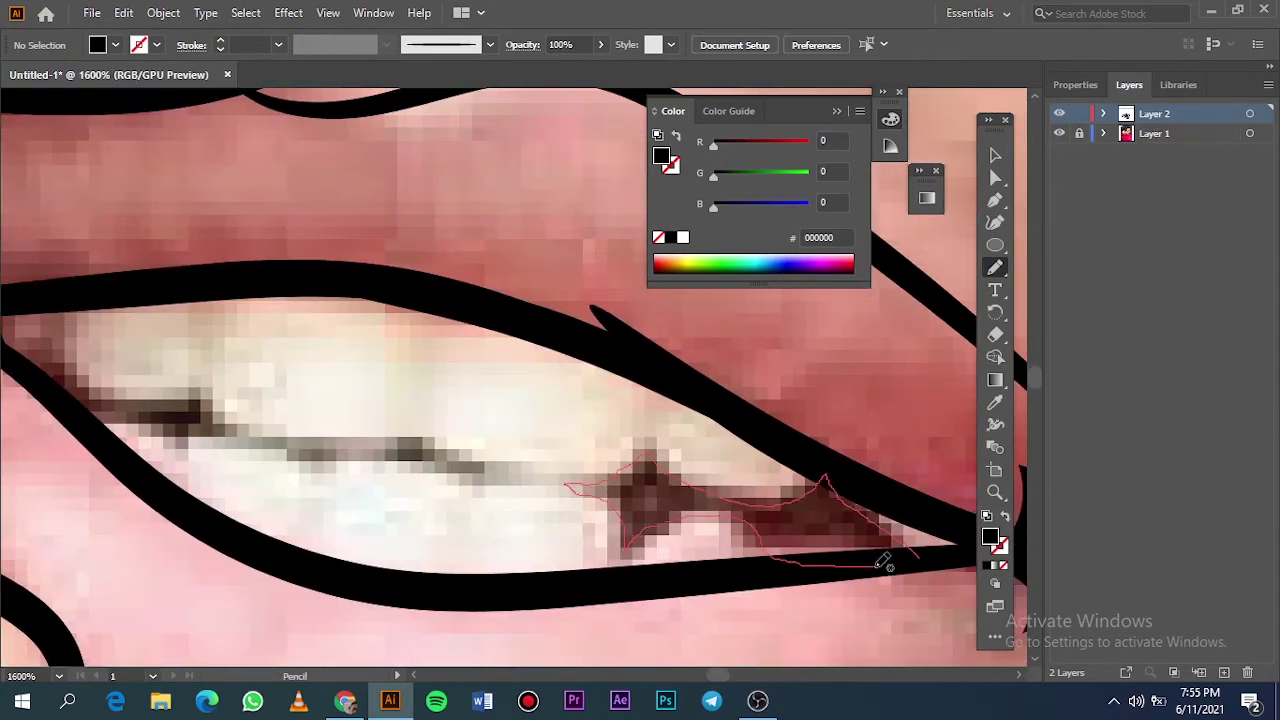
key(ctrl+0)
Step: Add another spiky teeth shape and an upper-lip line, then check the line art
scroll(505, 362, up, 4)
scroll(727, 385, up, 1)
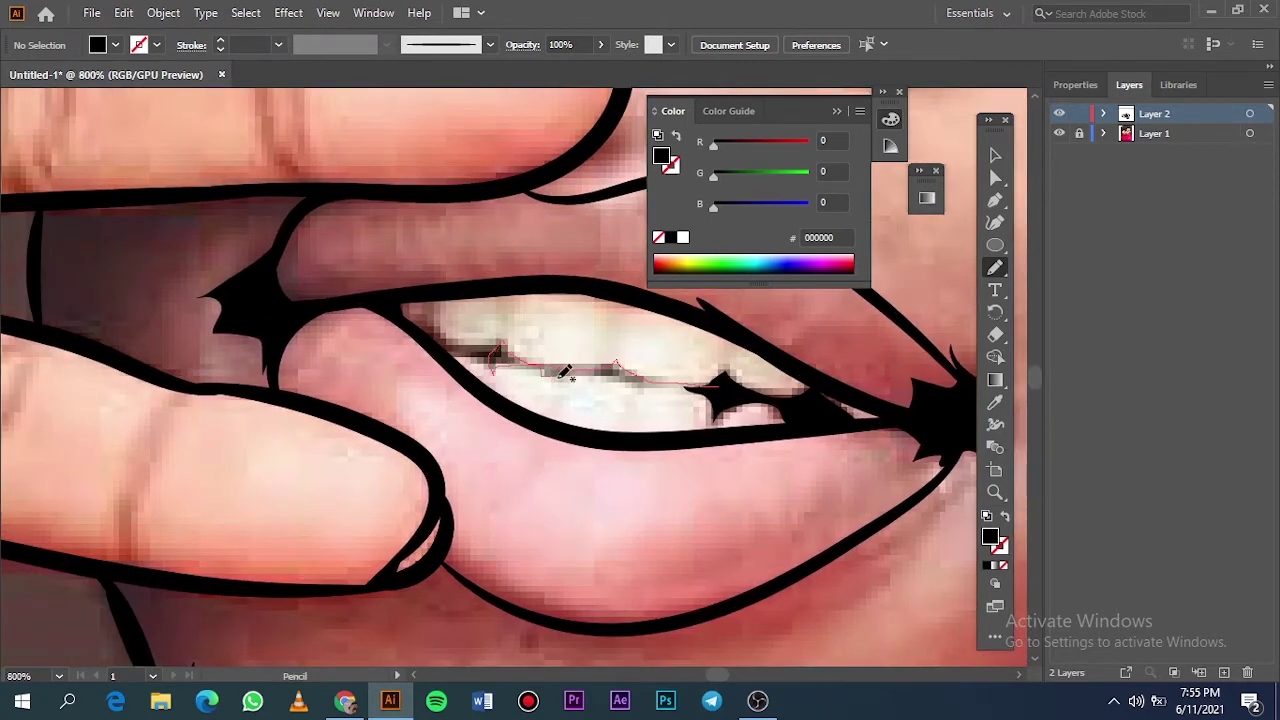
drag(698, 389, 500, 348)
mouse_move(395, 302)
mouse_down()
mouse_move(446, 355)
mouse_move(505, 342)
mouse_up()
key(ctrl+0)
click(1059, 133)
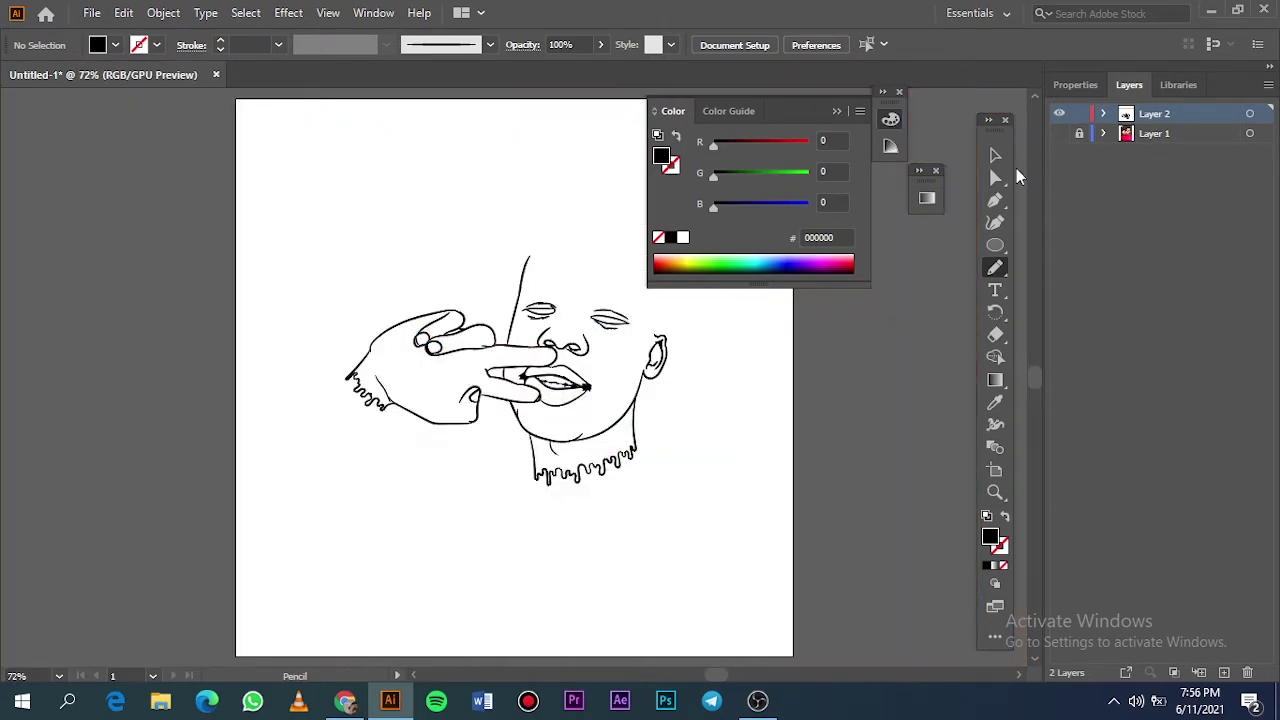
click(1059, 133)
Step: Re-check the line art by toggling Layer 1 visibility a few more times
scroll(508, 376, up, 5)
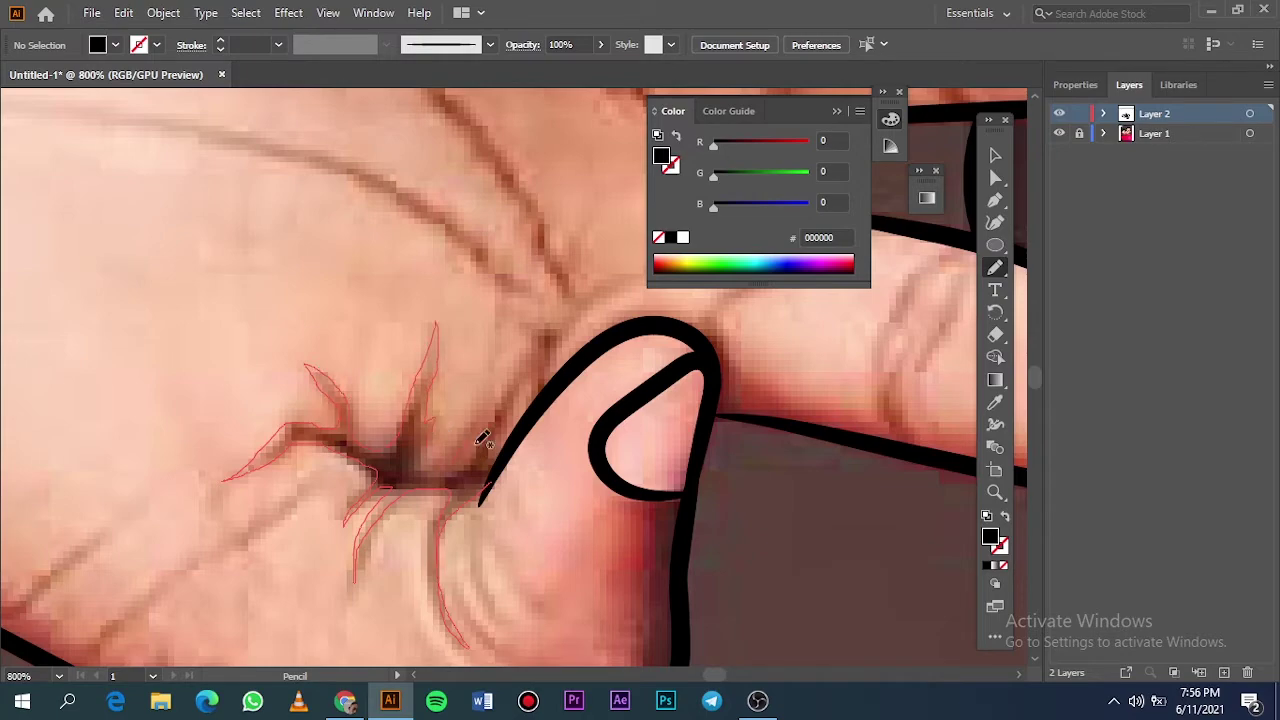
key(ctrl+0)
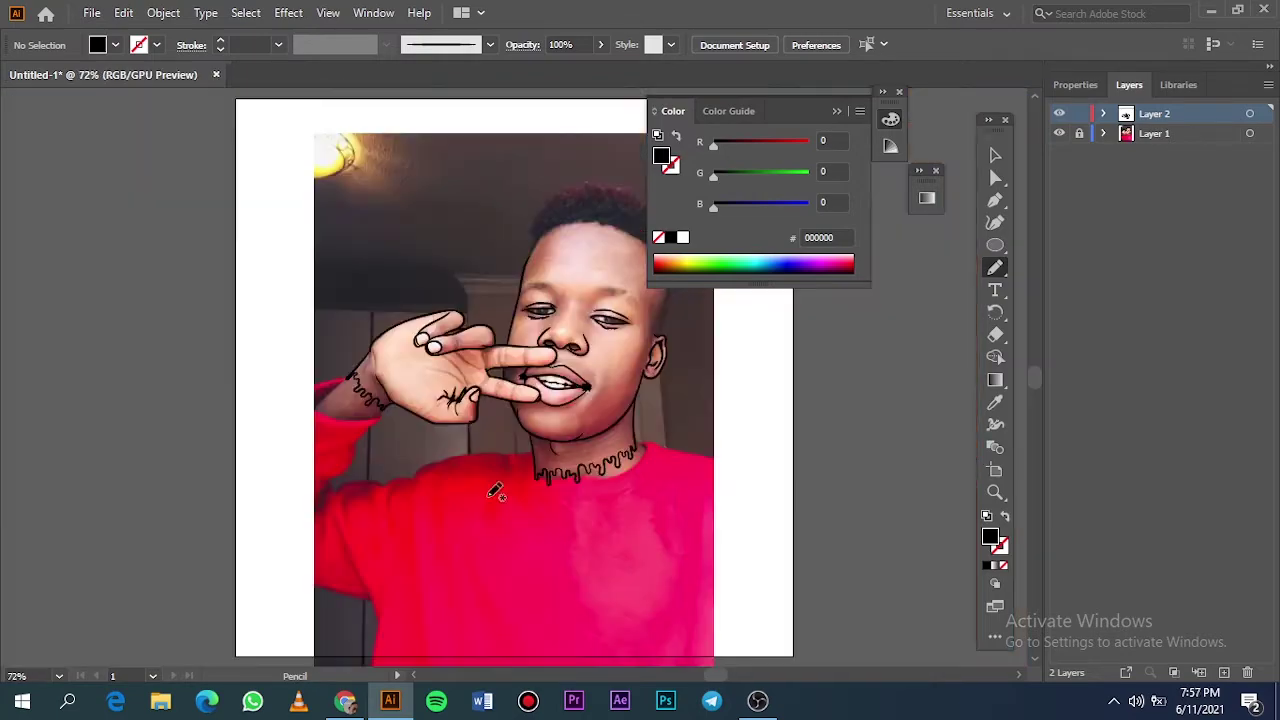
click(1059, 133)
click(1059, 133)
double_click(1059, 133)
Step: Switch to the Paintbrush with black strokes at 0.25 pt
scroll(405, 367, up, 3)
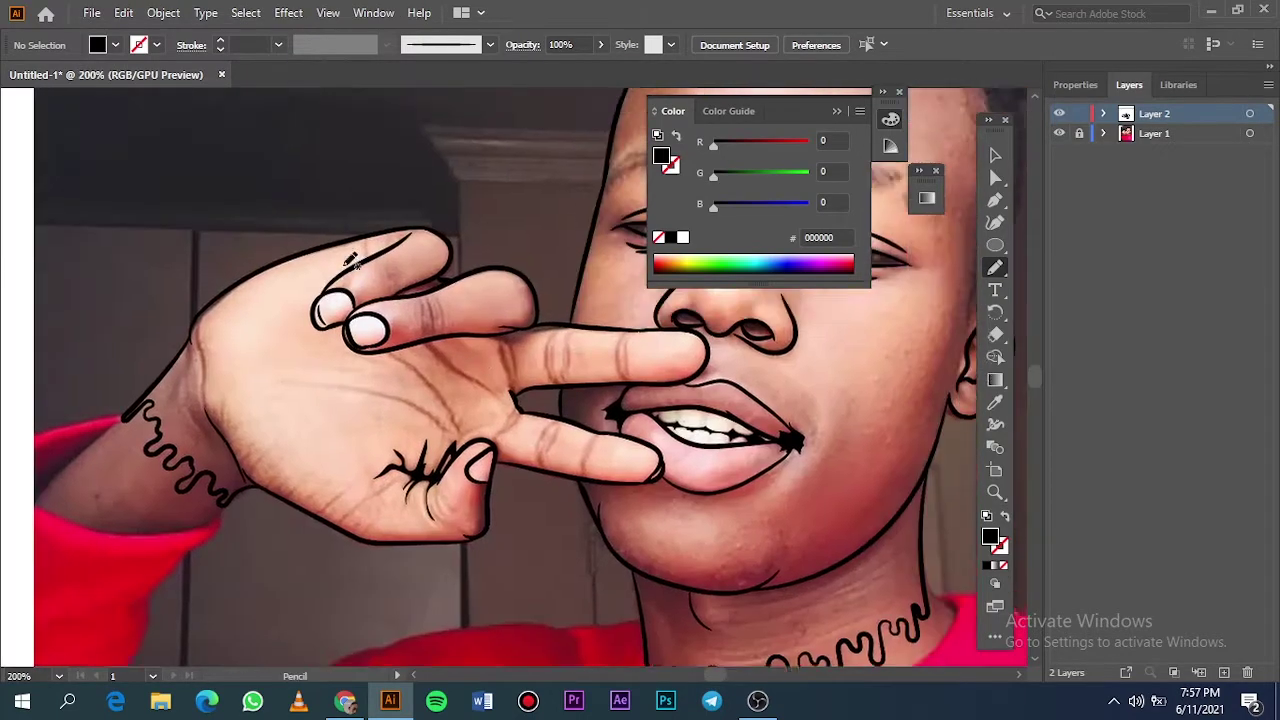
scroll(405, 367, up, 2)
key(b)
key(shift+x)
scroll(405, 208, up, 2)
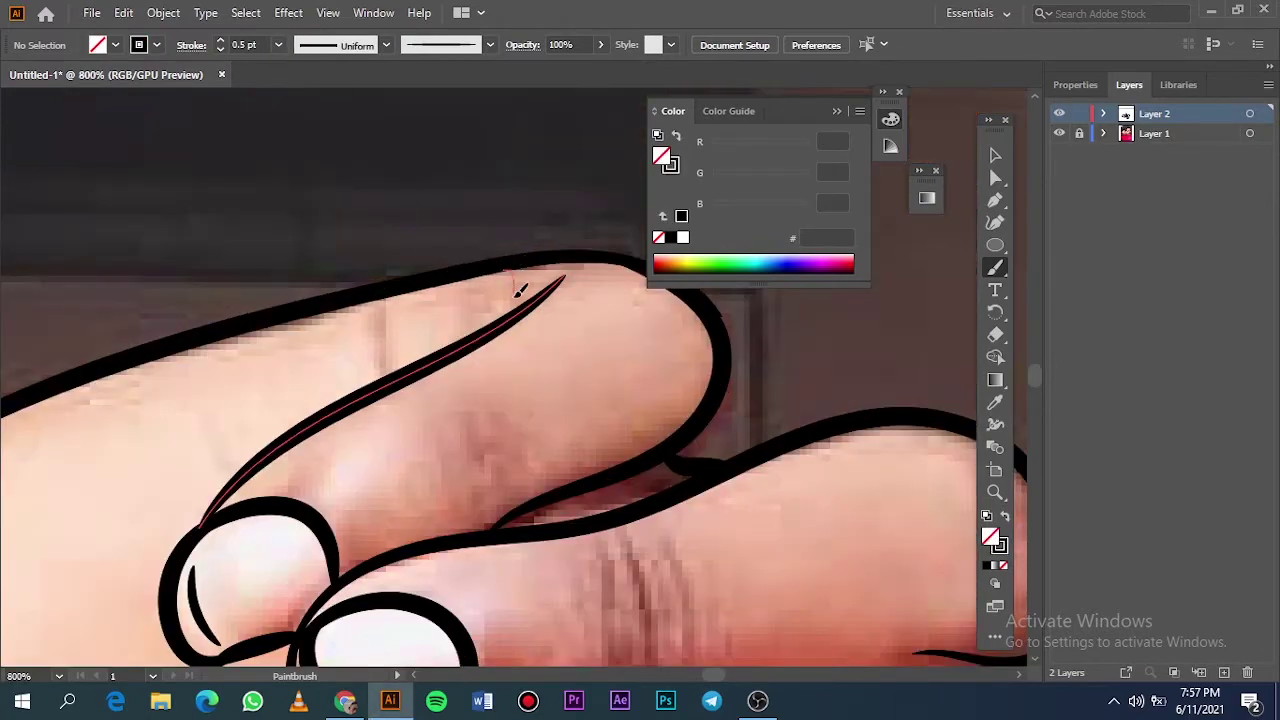
click(278, 44)
click(288, 84)
Step: Brush thin crease lines along the finger and its edge
drag(377, 292, 393, 378)
scroll(393, 378, down, 5)
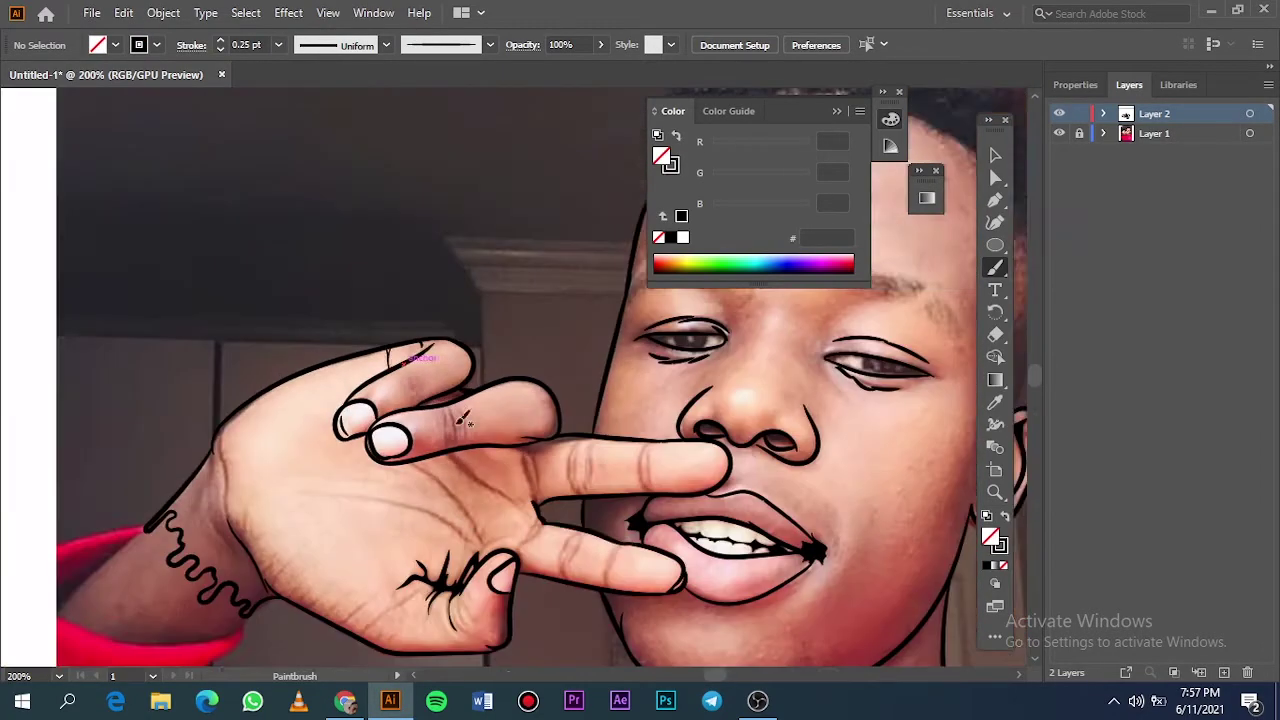
scroll(381, 365, up, 5)
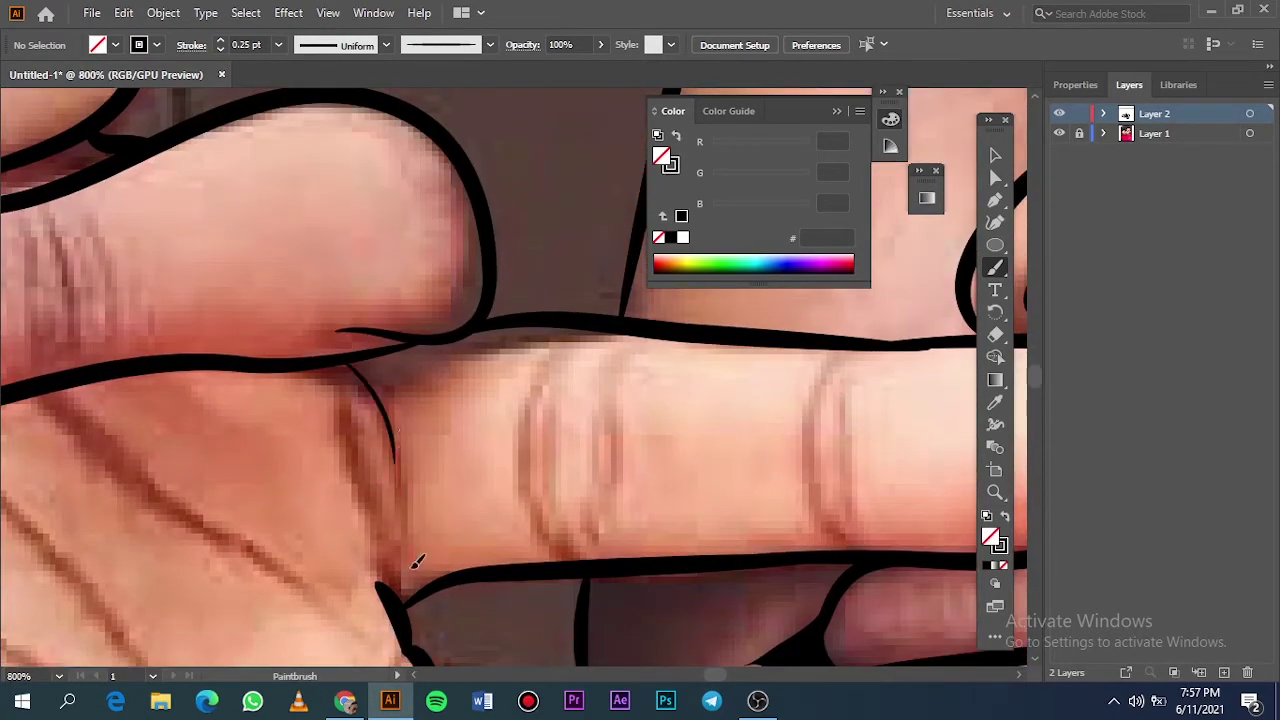
drag(393, 418, 410, 600)
drag(395, 598, 360, 372)
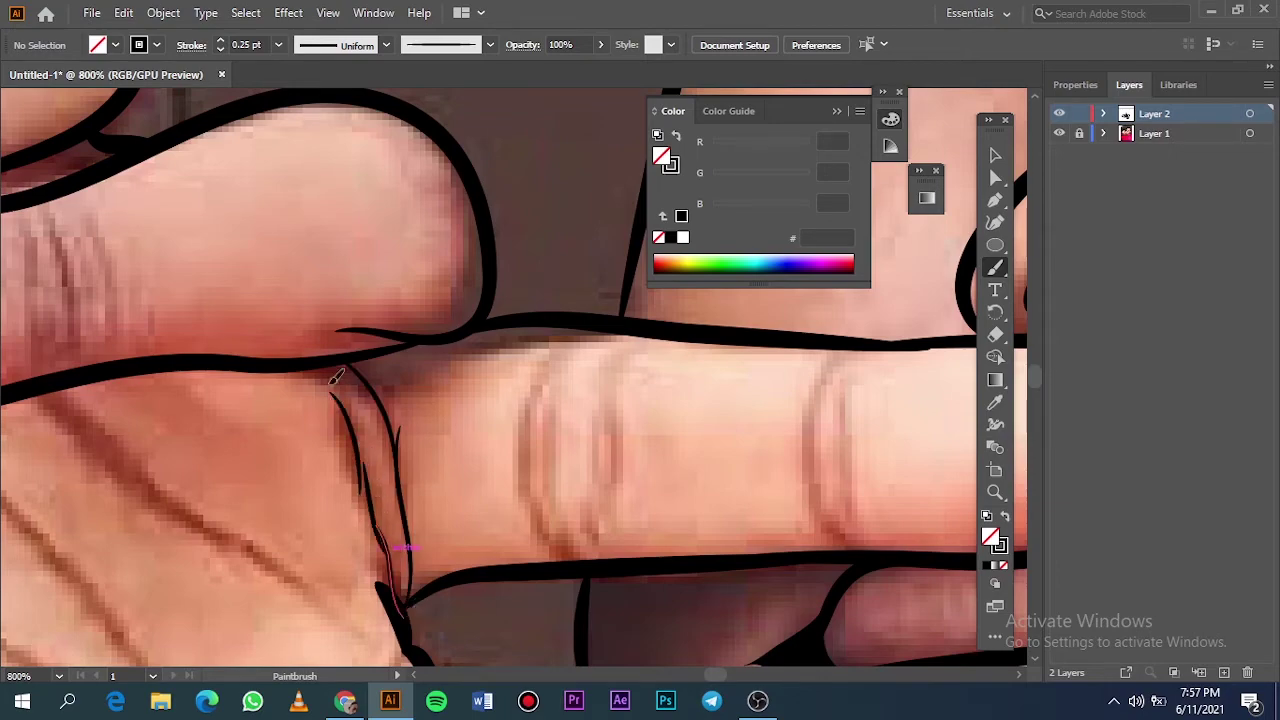
drag(362, 500, 339, 367)
Step: Add several knuckle crease lines across the fingers
scroll(340, 368, down, 5)
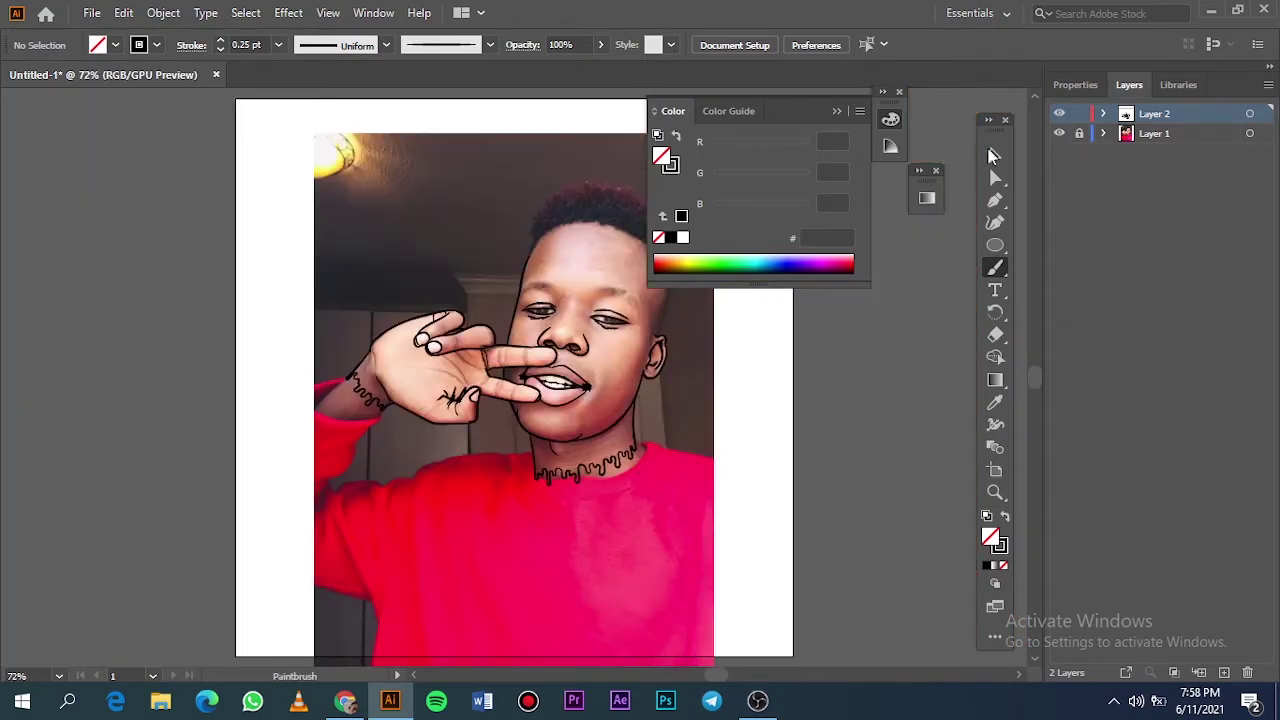
scroll(534, 343, up, 3)
scroll(493, 246, up, 2)
drag(493, 246, 414, 371)
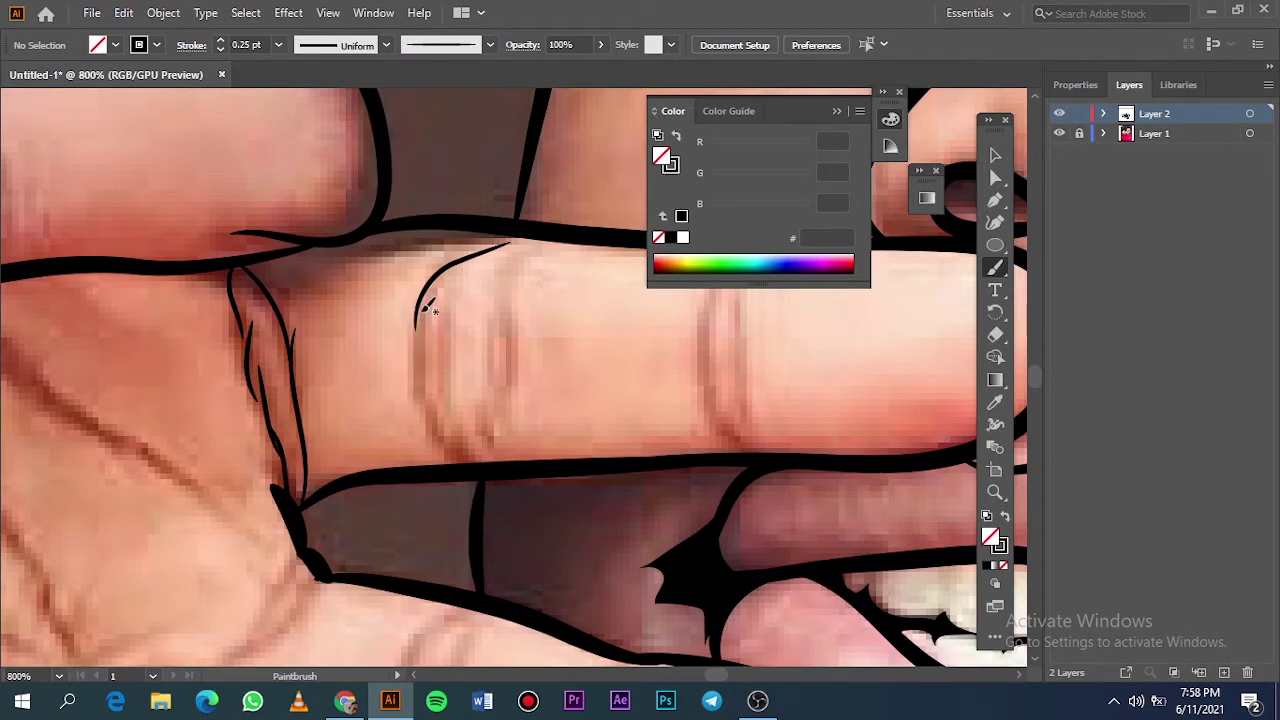
drag(426, 302, 483, 465)
drag(450, 385, 452, 280)
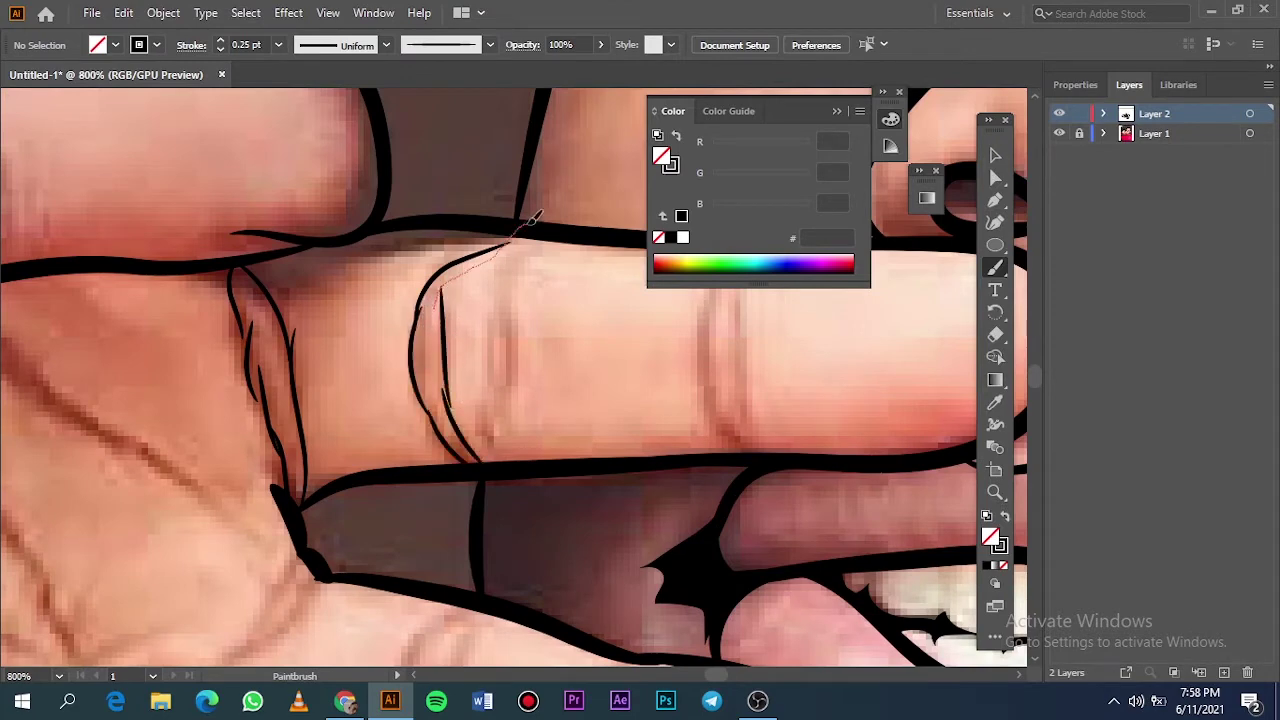
mouse_move(535, 217)
mouse_down()
mouse_move(500, 294)
mouse_move(486, 423)
mouse_move(523, 366)
mouse_move(522, 263)
mouse_up()
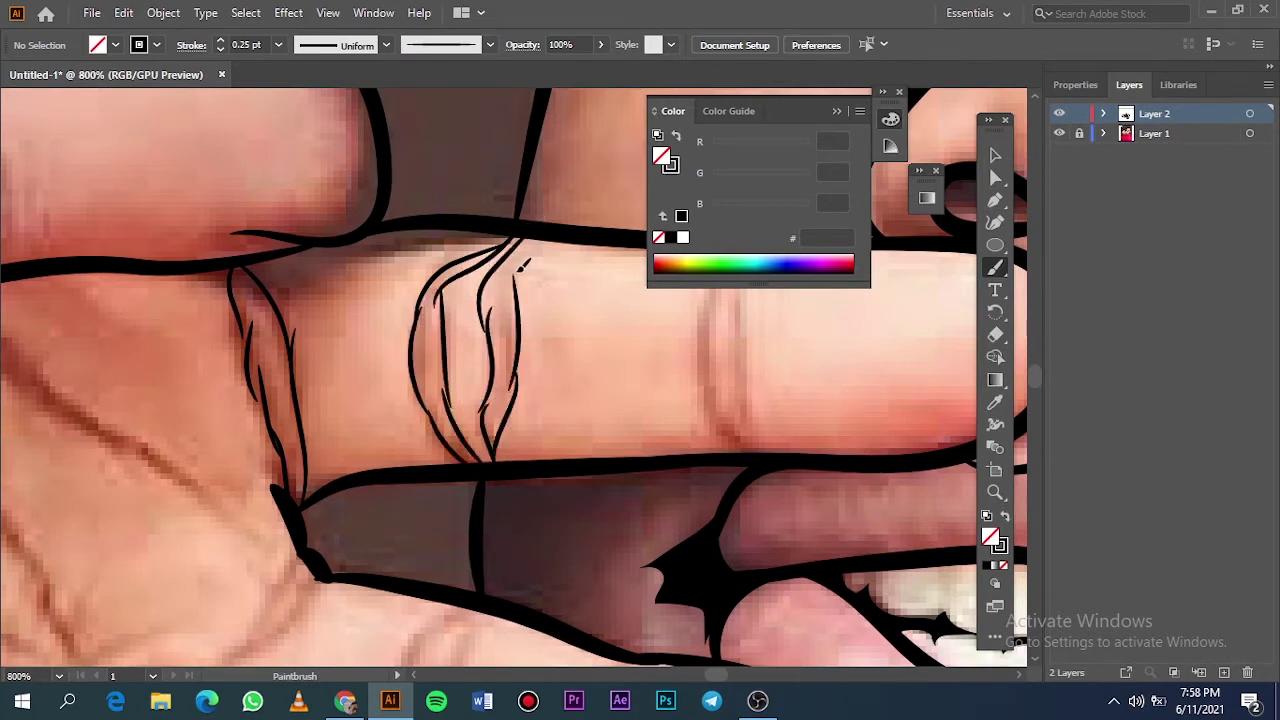
Step: Draw a 0.25 pt palm line, then a thicker 0.5 pt palm crease
key(ctrl+0)
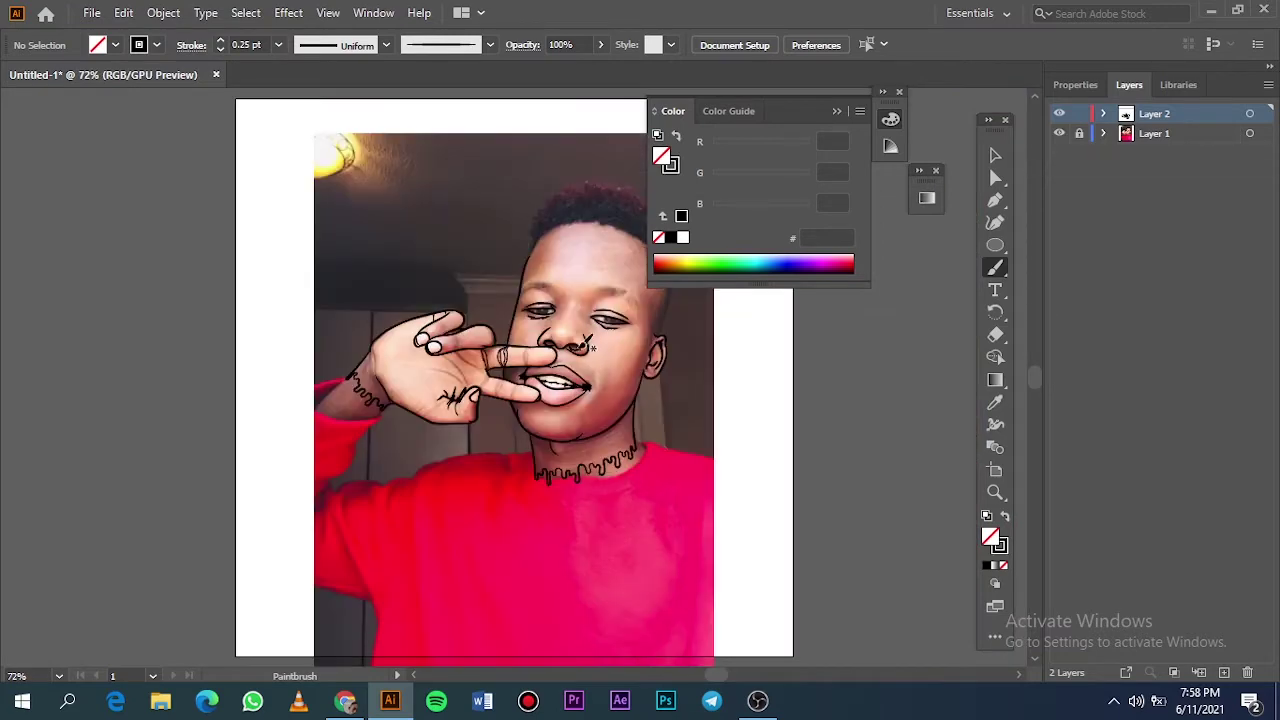
key(ctrl)
key(ctrl+plus)
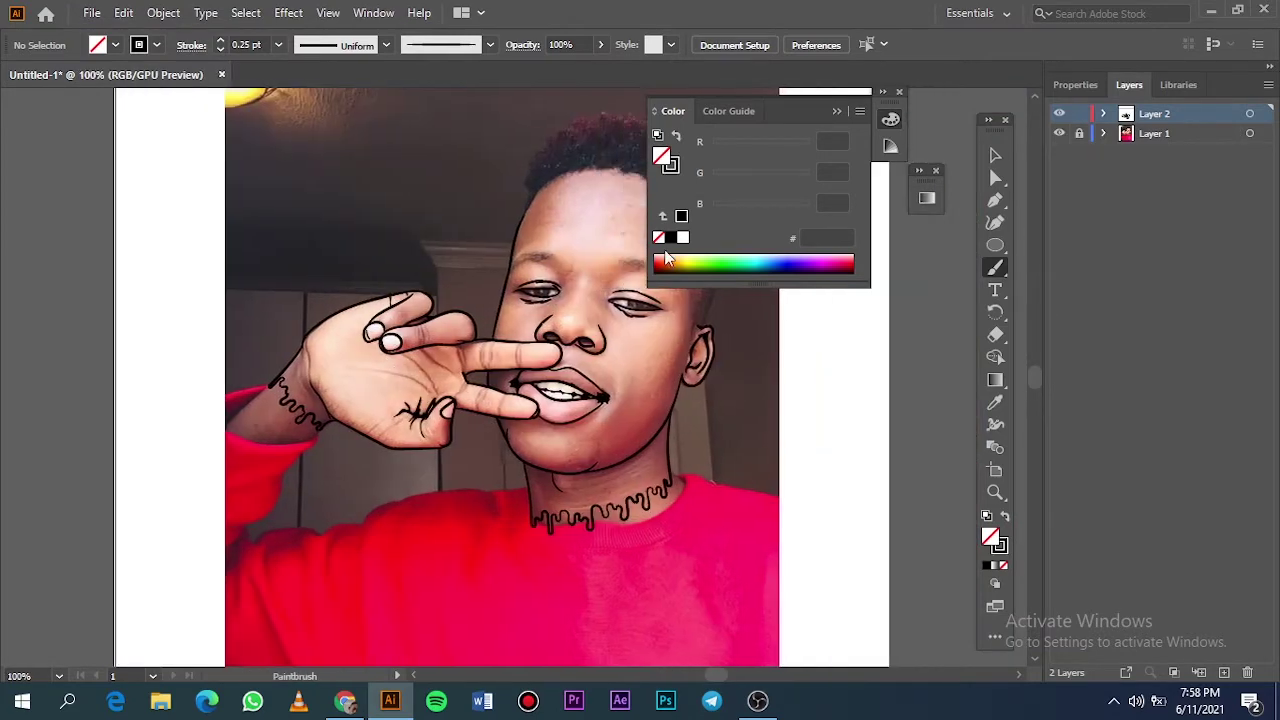
scroll(397, 374, up, 4)
scroll(397, 374, up, 1)
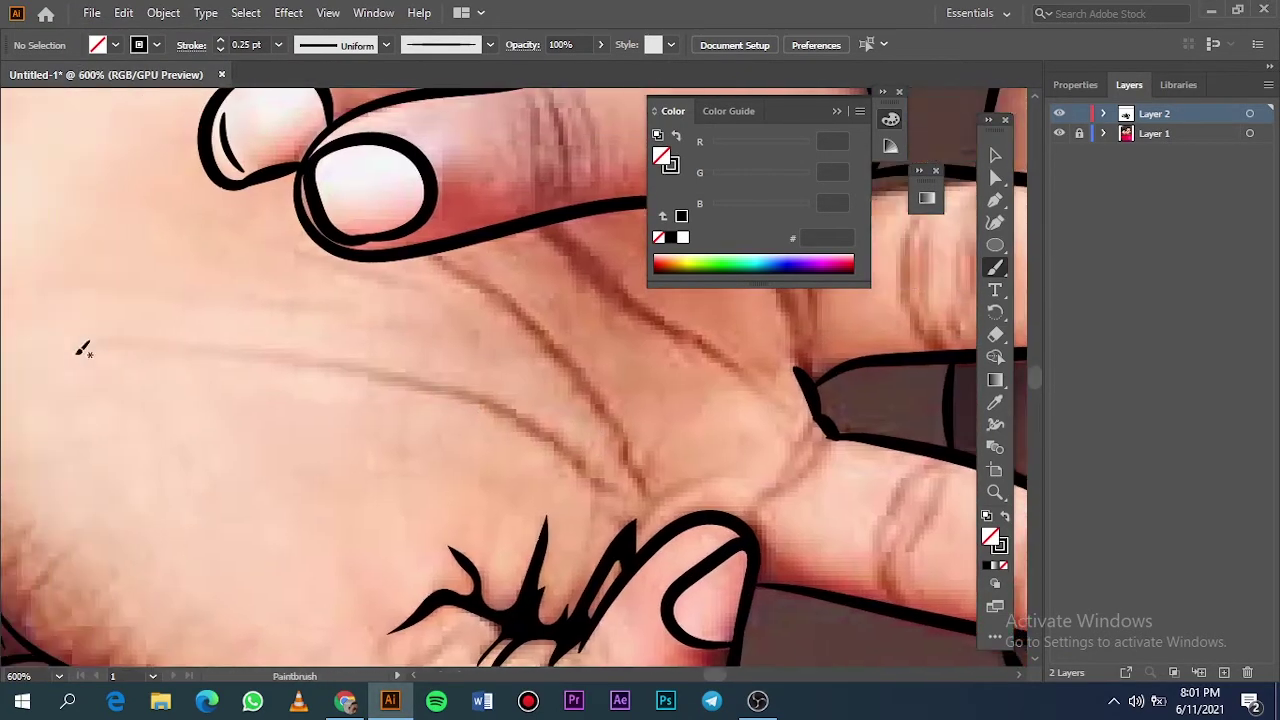
mouse_move(155, 342)
mouse_down()
mouse_move(323, 309)
mouse_move(720, 415)
mouse_move(808, 492)
mouse_up()
click(278, 44)
click(295, 88)
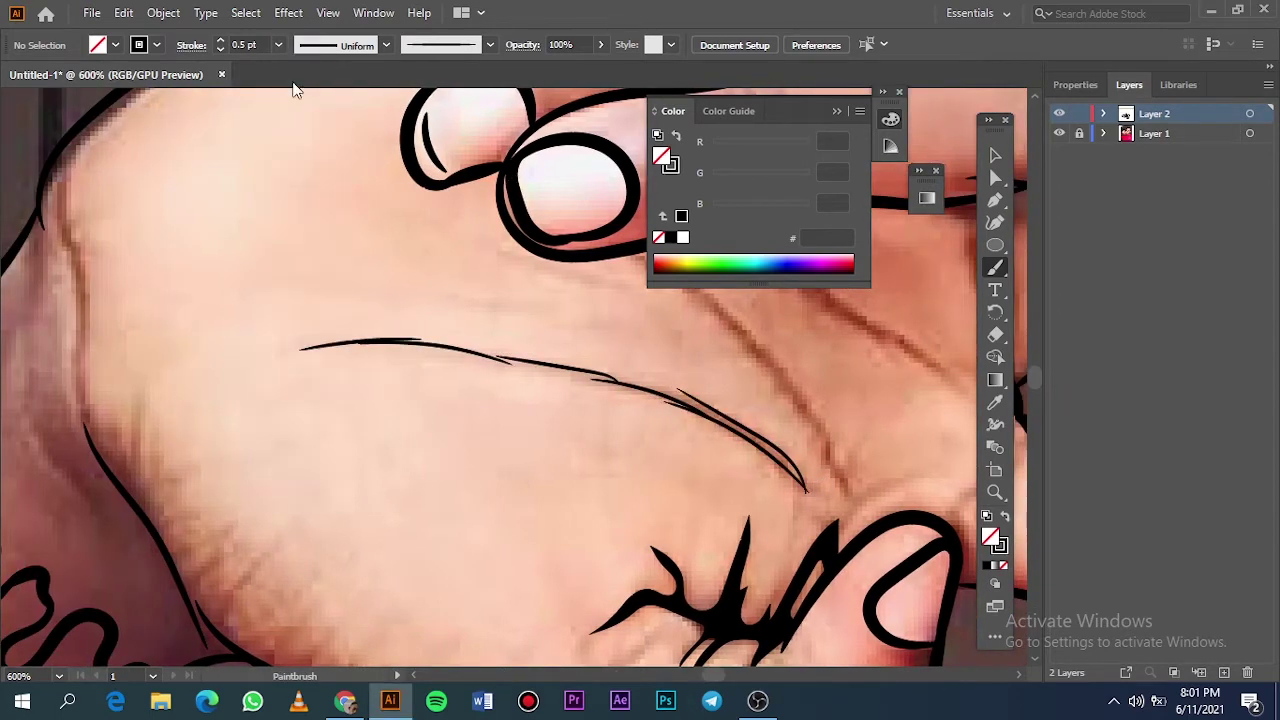
drag(668, 392, 804, 490)
Step: Add another palm crease and two thin 0.25 pt lines along the palm
drag(670, 390, 467, 502)
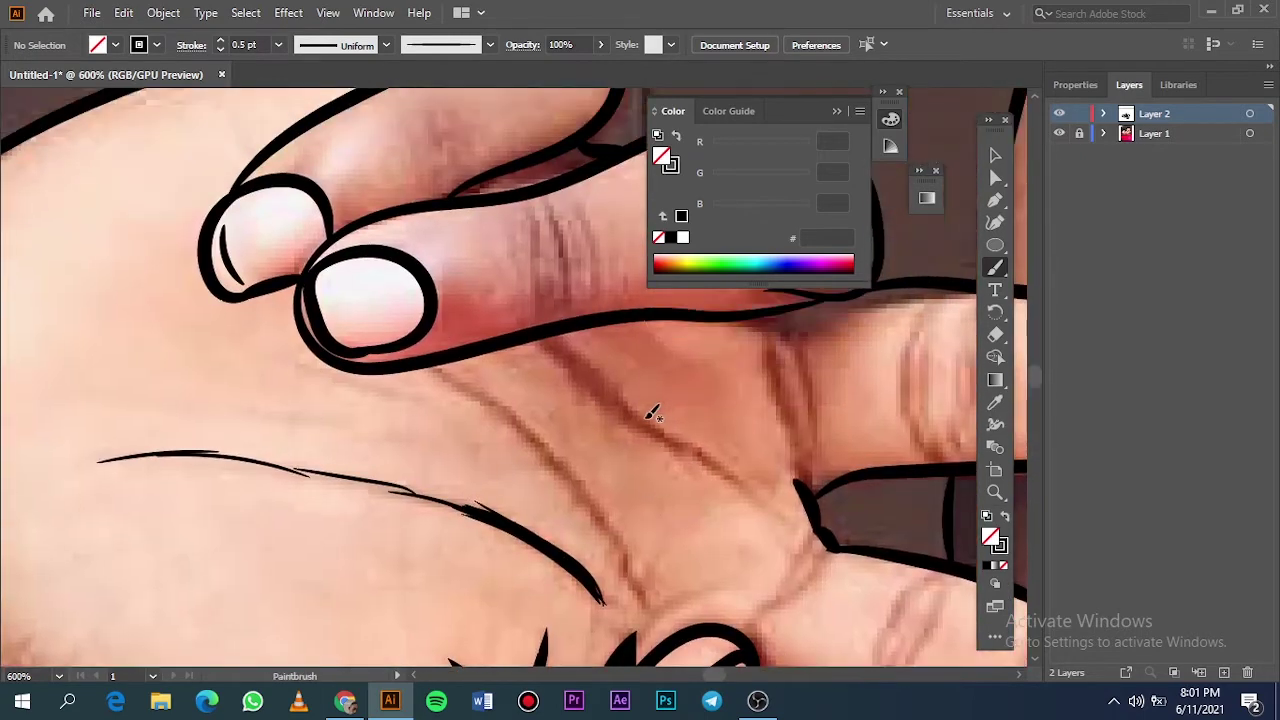
drag(540, 330, 766, 508)
click(278, 44)
click(295, 68)
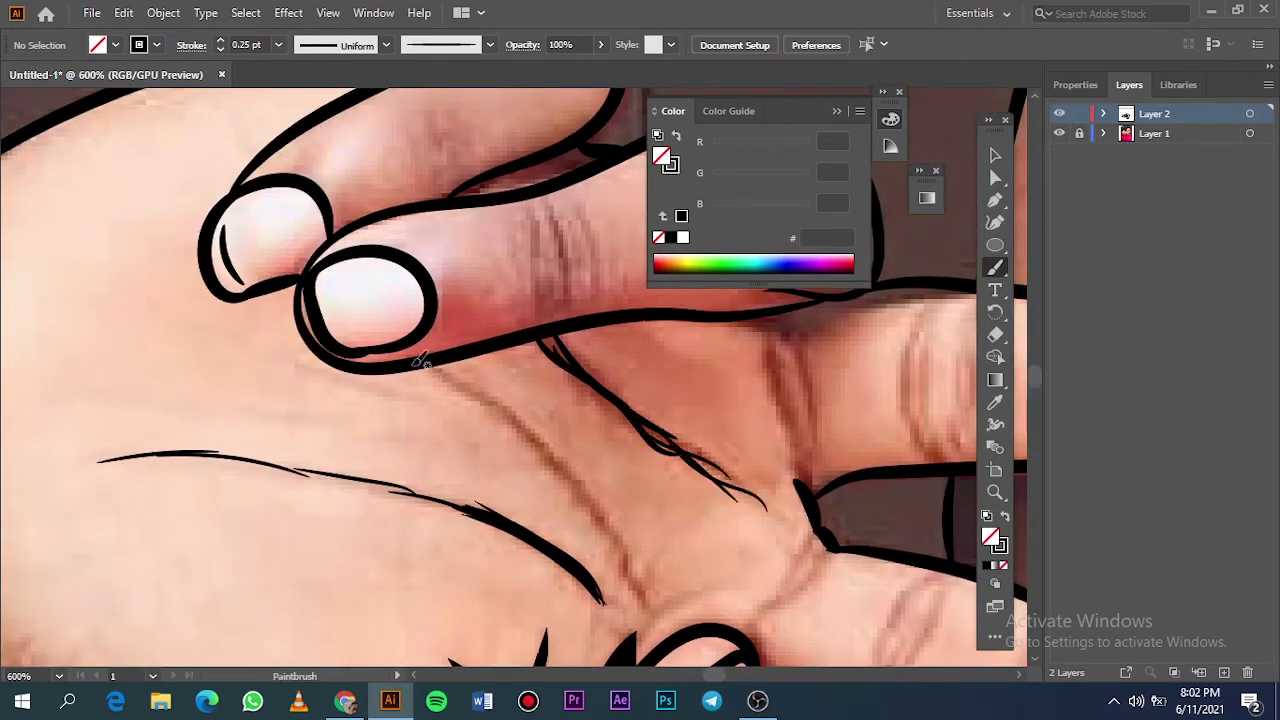
scroll(443, 363, down, 2)
mouse_move(638, 512)
mouse_down()
mouse_move(586, 420)
mouse_move(466, 314)
mouse_up()
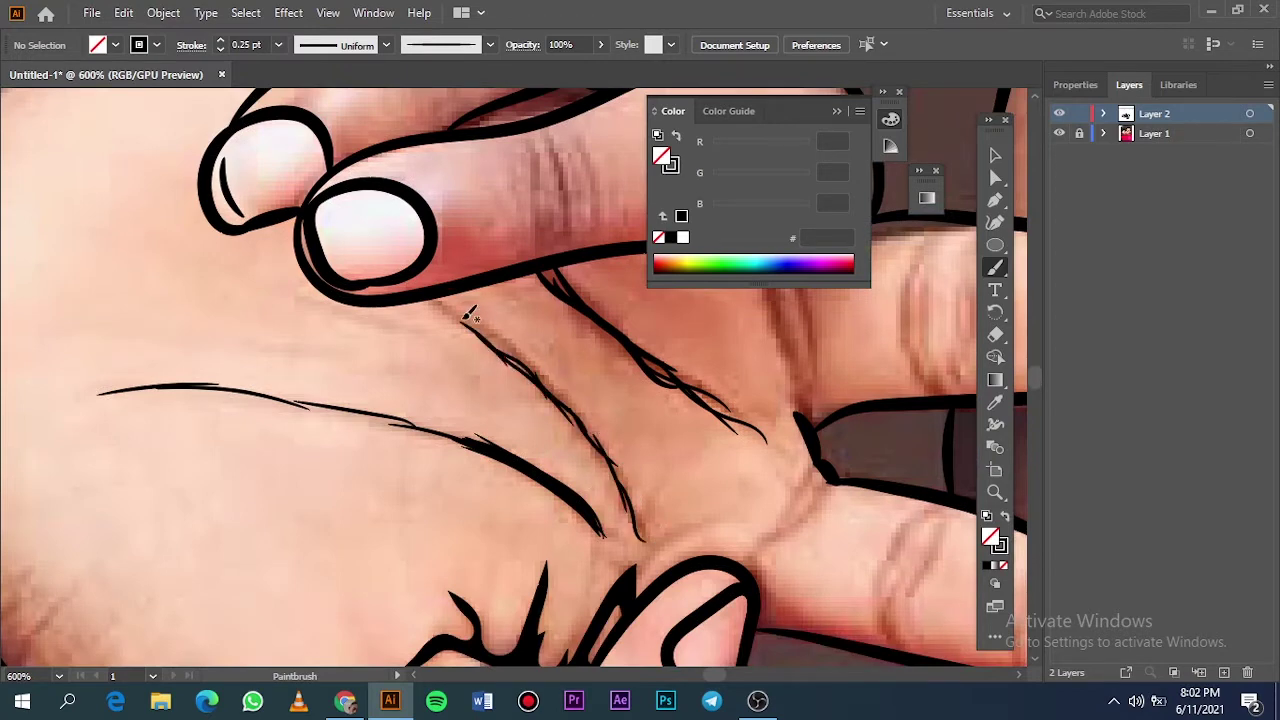
key(ctrl+0)
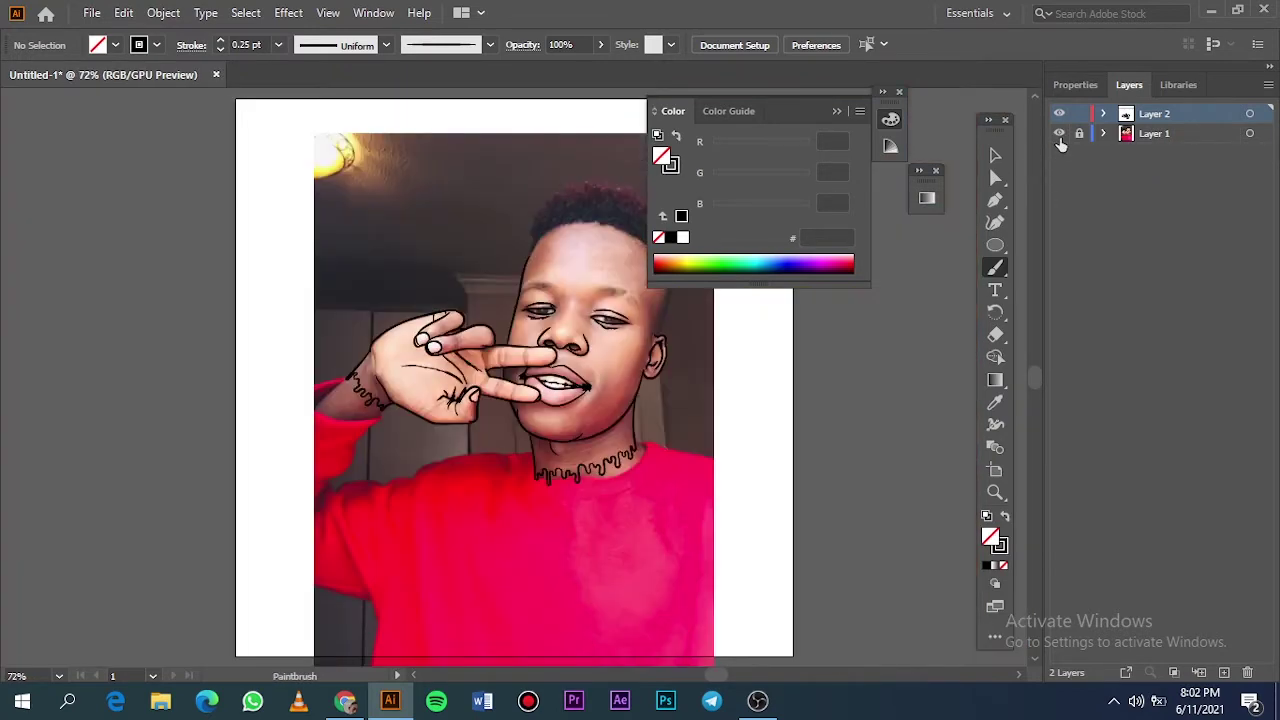
Step: Set the brush stroke weight to 0.5 pt and fit the artboard in view
scroll(600, 80, up, 3)
scroll(466, 194, down, 10)
scroll(337, 154, up, 2)
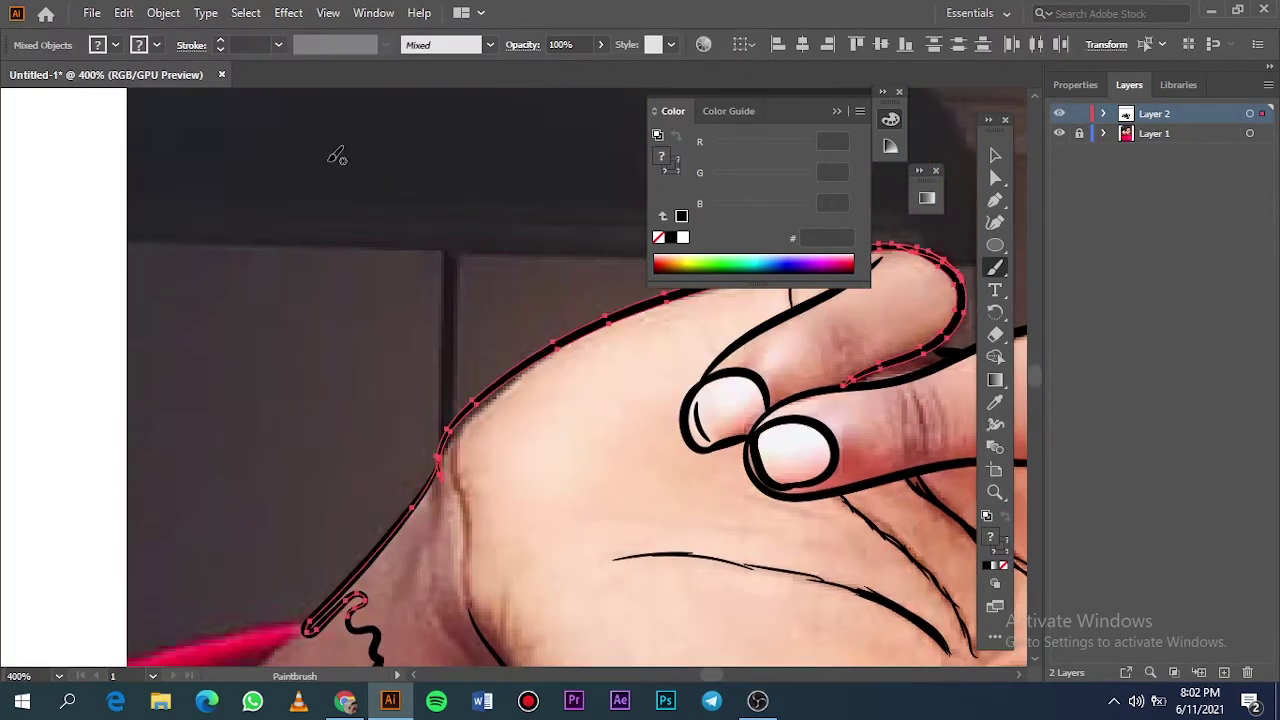
scroll(423, 215, down, 2)
click(278, 44)
click(300, 95)
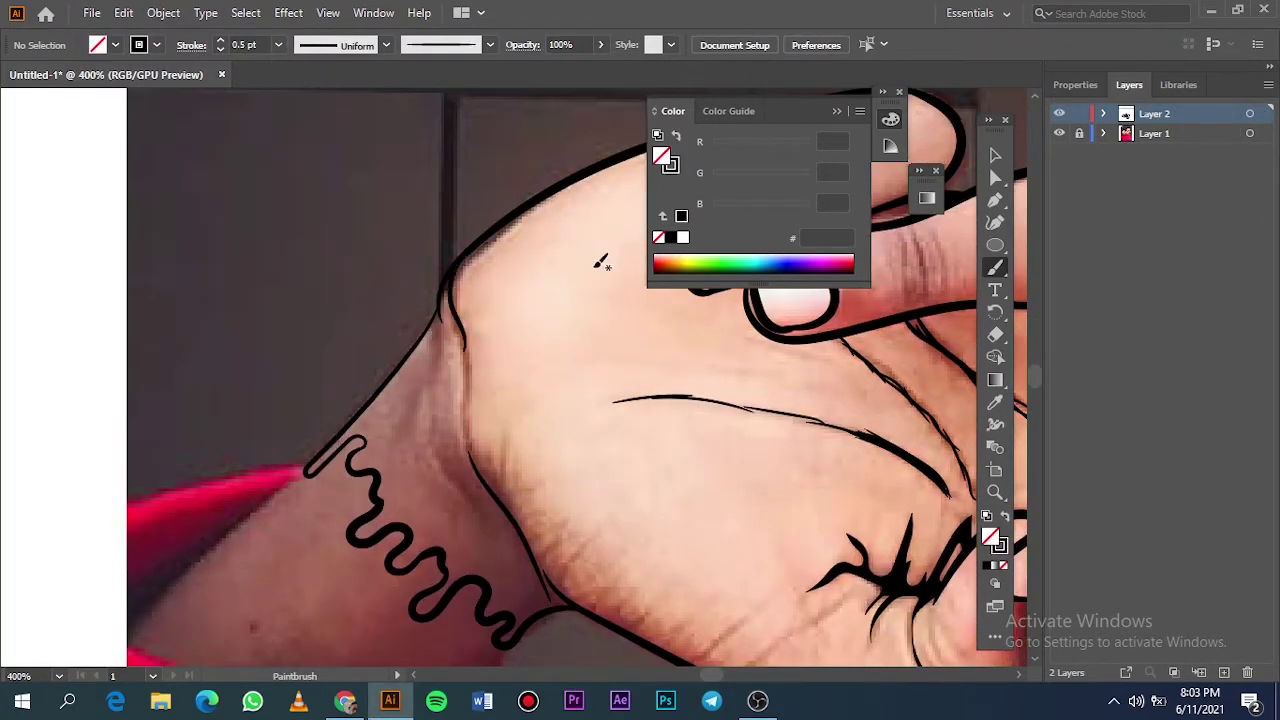
key(ctrl+0)
Step: Deselect the hand outline and draw a trial thumb crease, undoing it
key(v)
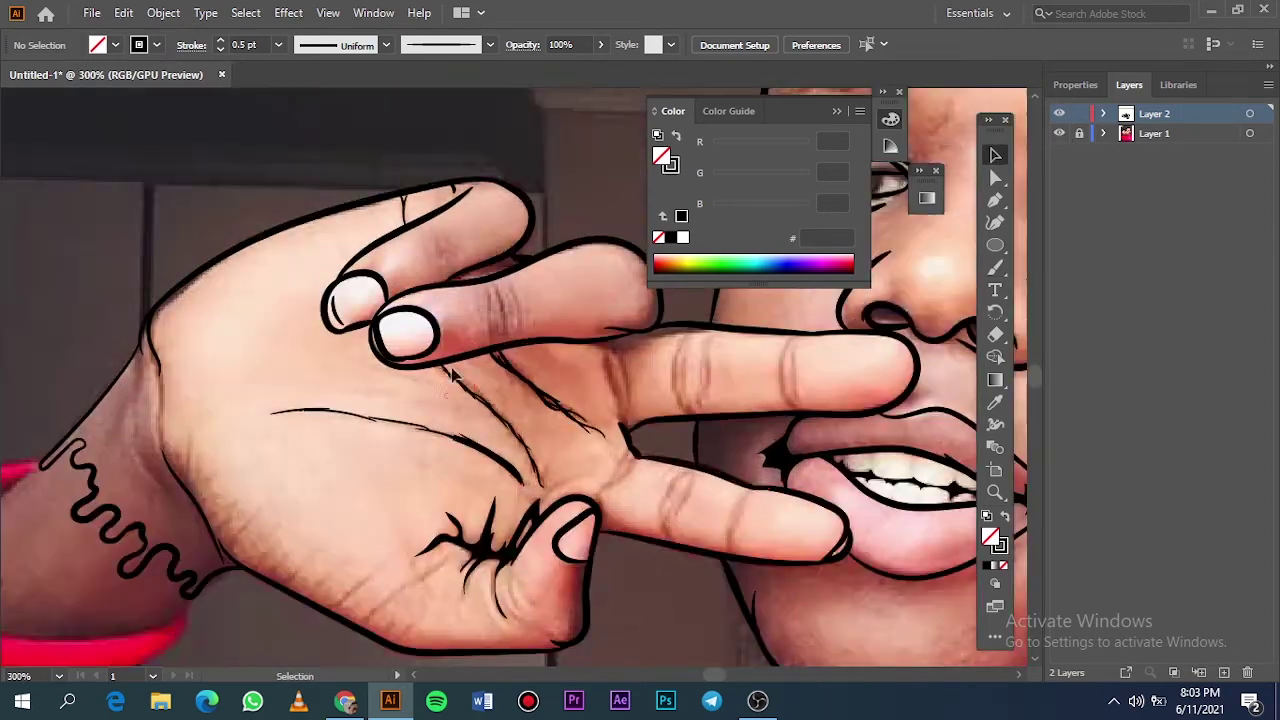
scroll(438, 350, up, 4)
key(ctrl+shift+a)
scroll(480, 551, up, 2)
key(b)
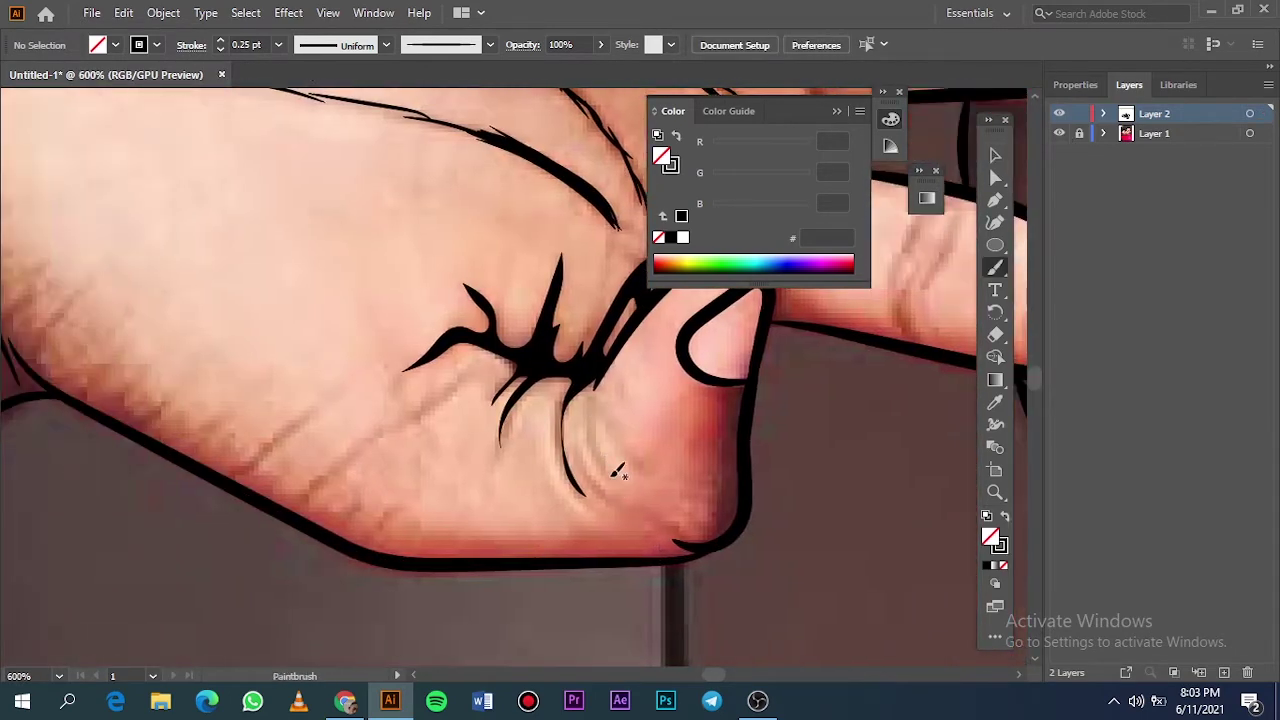
mouse_move(586, 398)
mouse_down()
mouse_move(650, 404)
mouse_move(617, 482)
mouse_up()
key(ctrl+z)
Step: Draw thin crease strokes on the knuckle and down the lower finger
scroll(600, 460, down, 5)
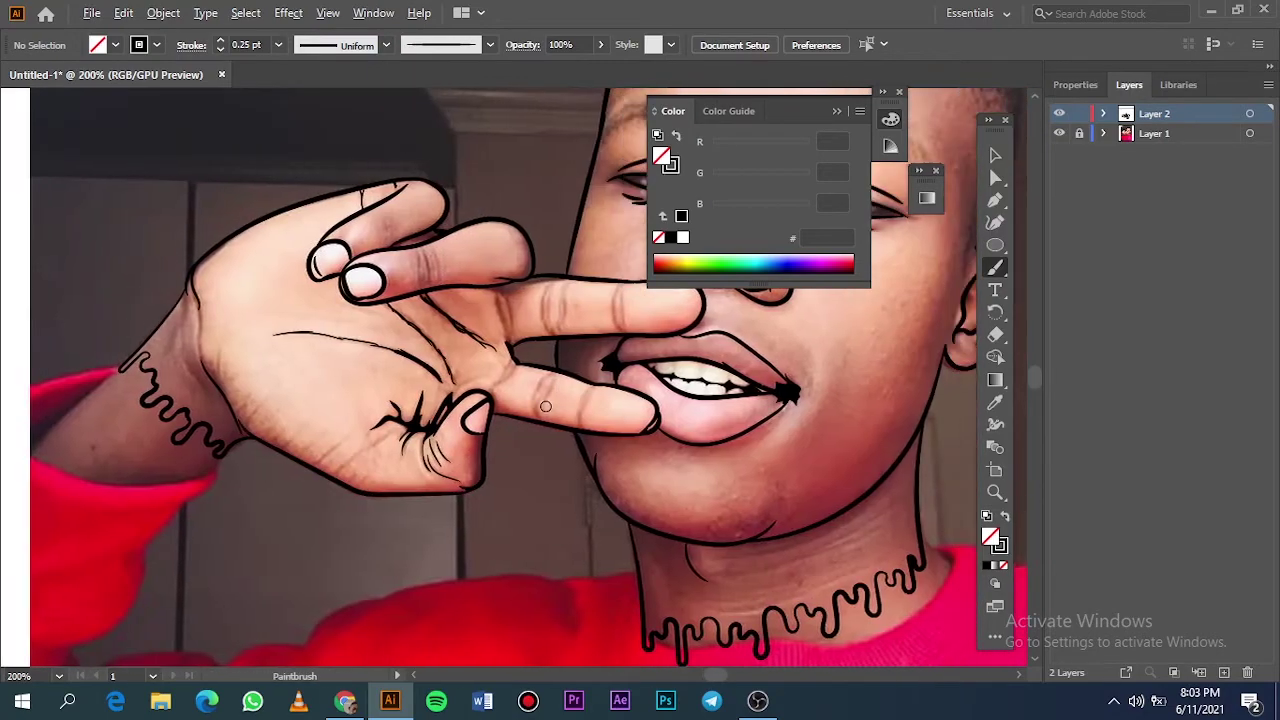
scroll(440, 437, up, 5)
drag(447, 432, 500, 342)
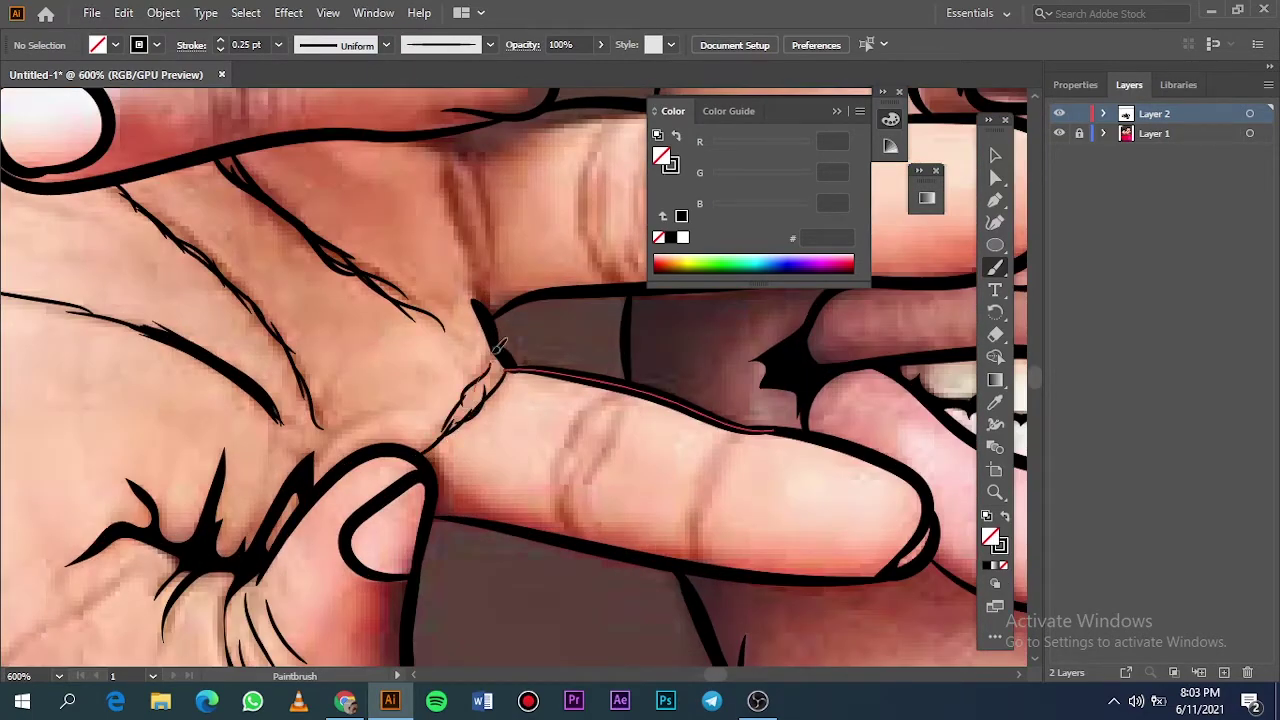
drag(580, 500, 420, 410)
drag(540, 383, 670, 453)
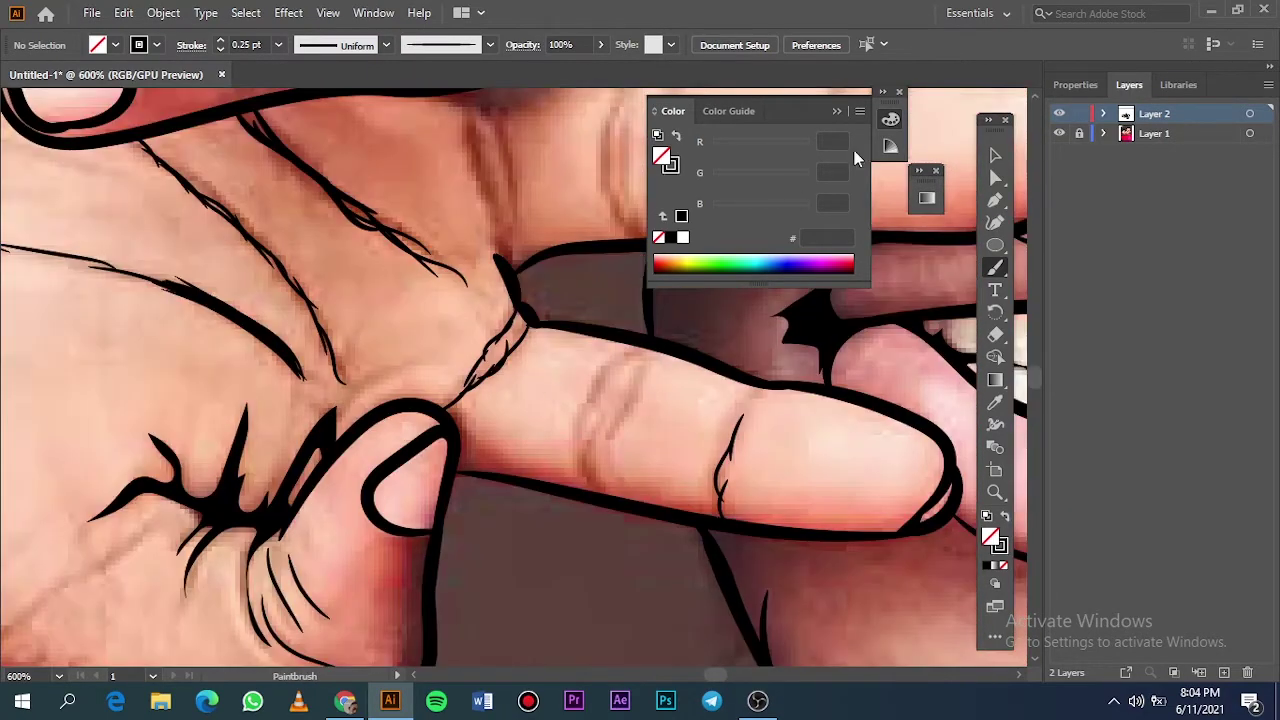
drag(514, 300, 414, 260)
mouse_move(440, 437)
mouse_down()
mouse_move(463, 490)
mouse_move(456, 400)
mouse_up()
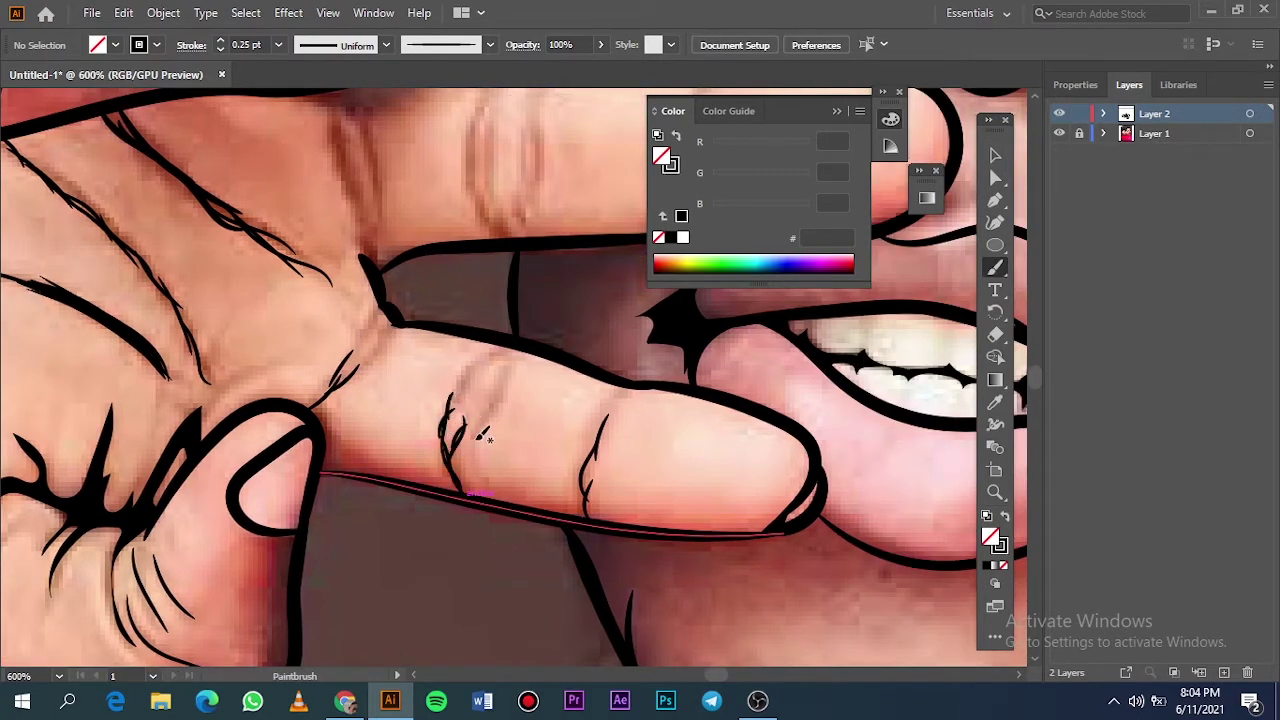
key(ctrl+0)
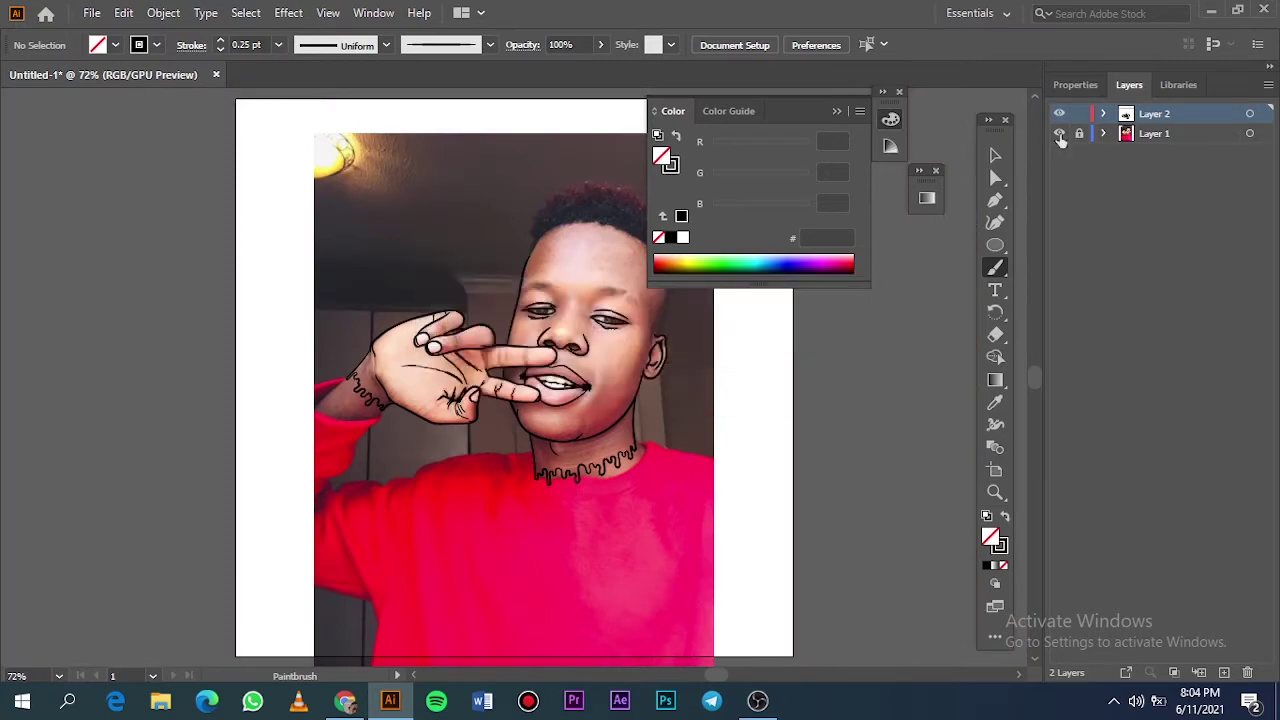
Step: Draw four short side-by-side crease strokes on the front finger
click(1059, 133)
click(1059, 133)
scroll(520, 368, up, 6)
drag(498, 368, 534, 420)
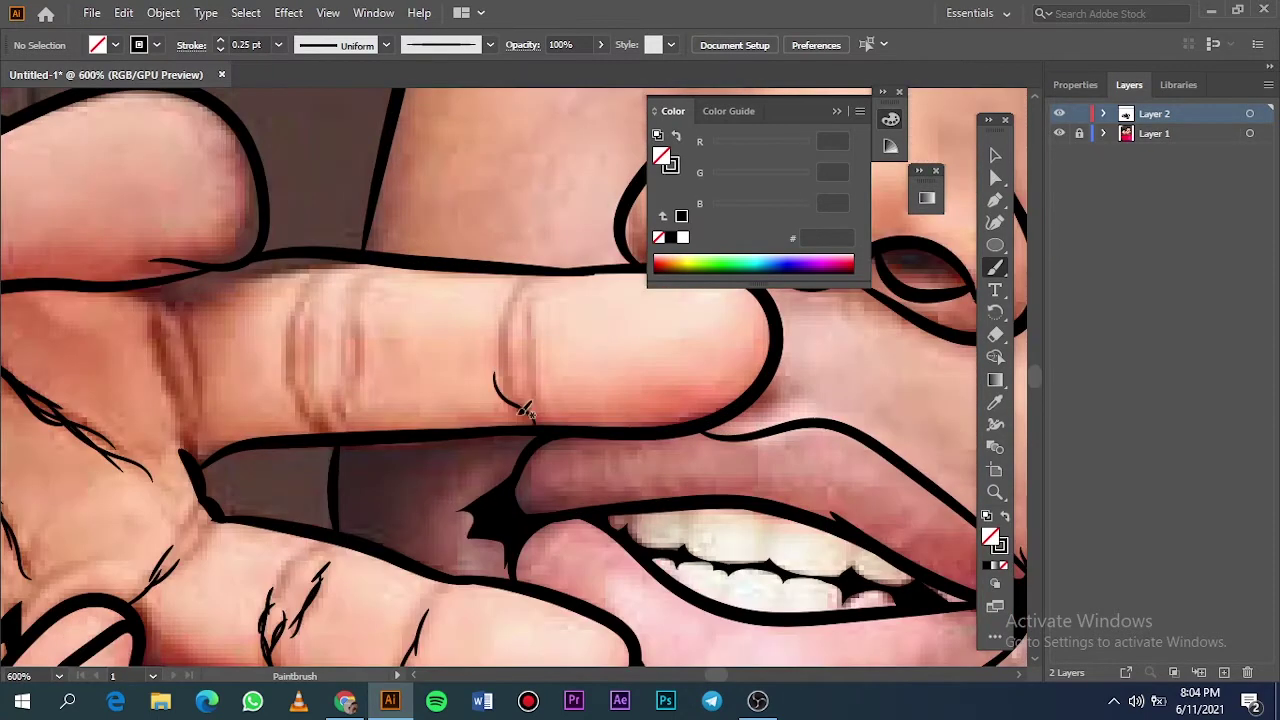
drag(499, 340, 500, 392)
drag(530, 352, 534, 396)
drag(522, 308, 535, 348)
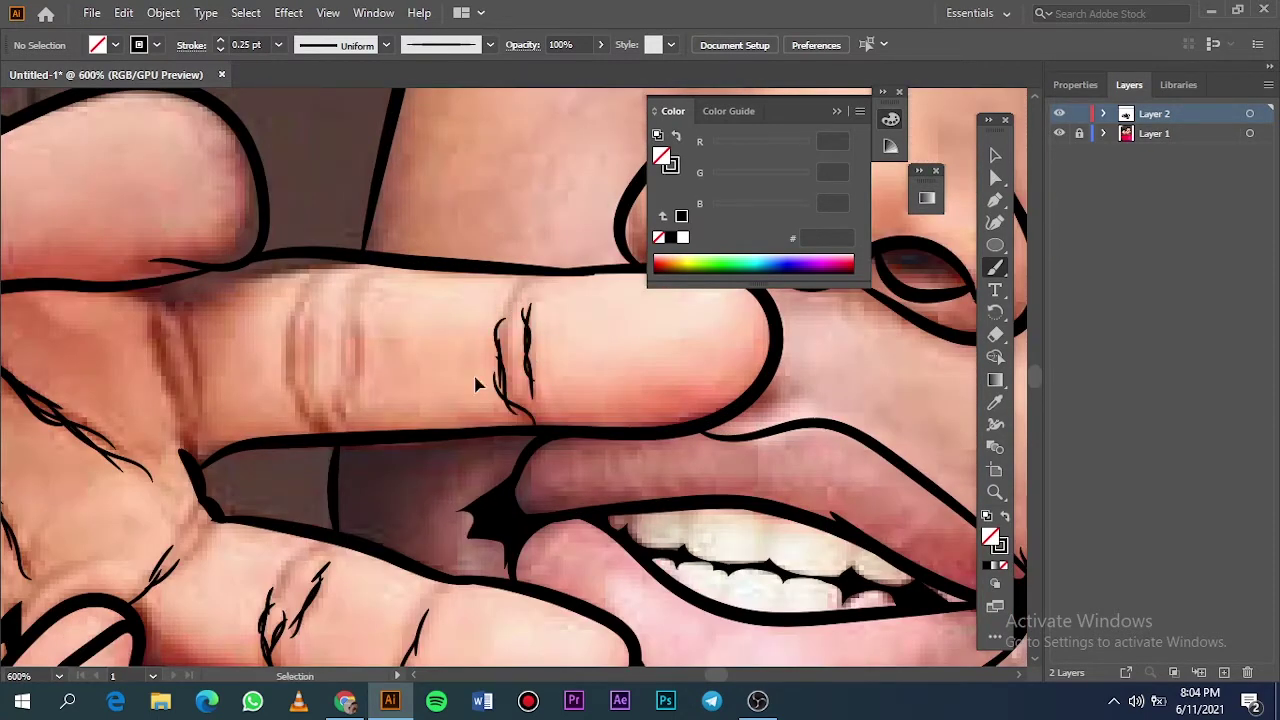
drag(476, 384, 544, 384)
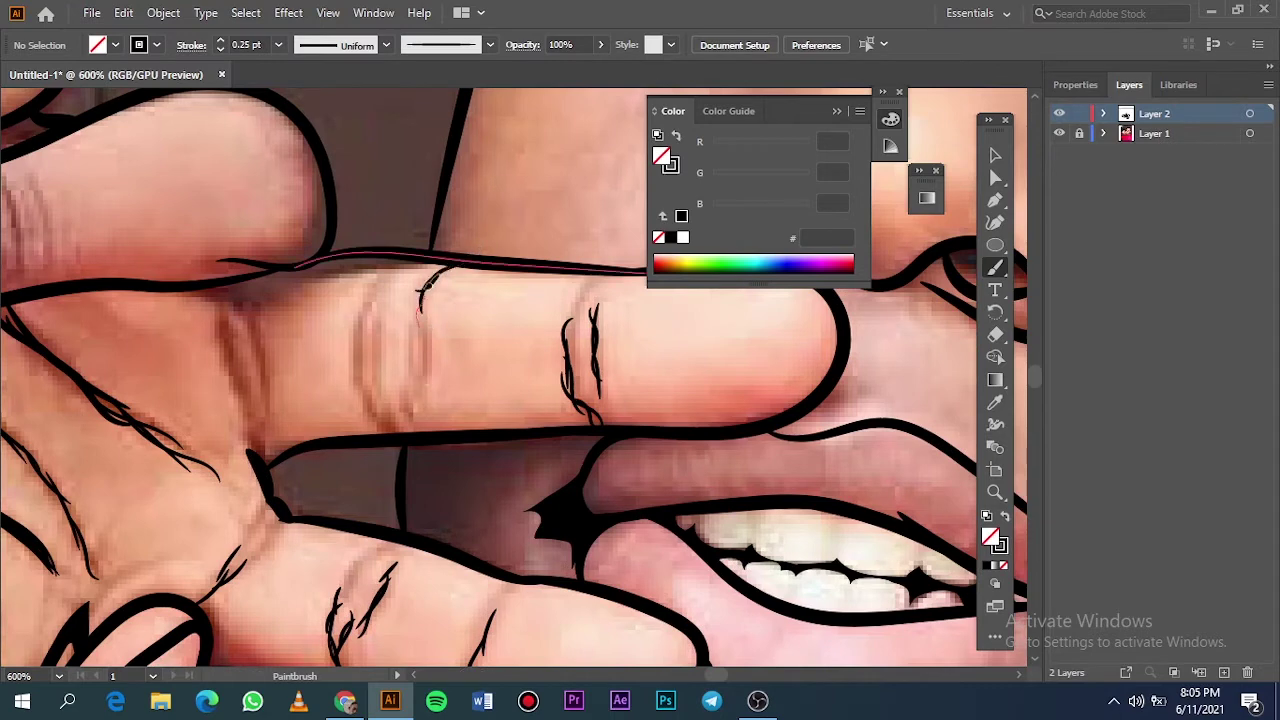
Step: Add more crease strokes higher and lower on the finger, then preview without the photo
drag(427, 306, 428, 380)
drag(388, 430, 369, 396)
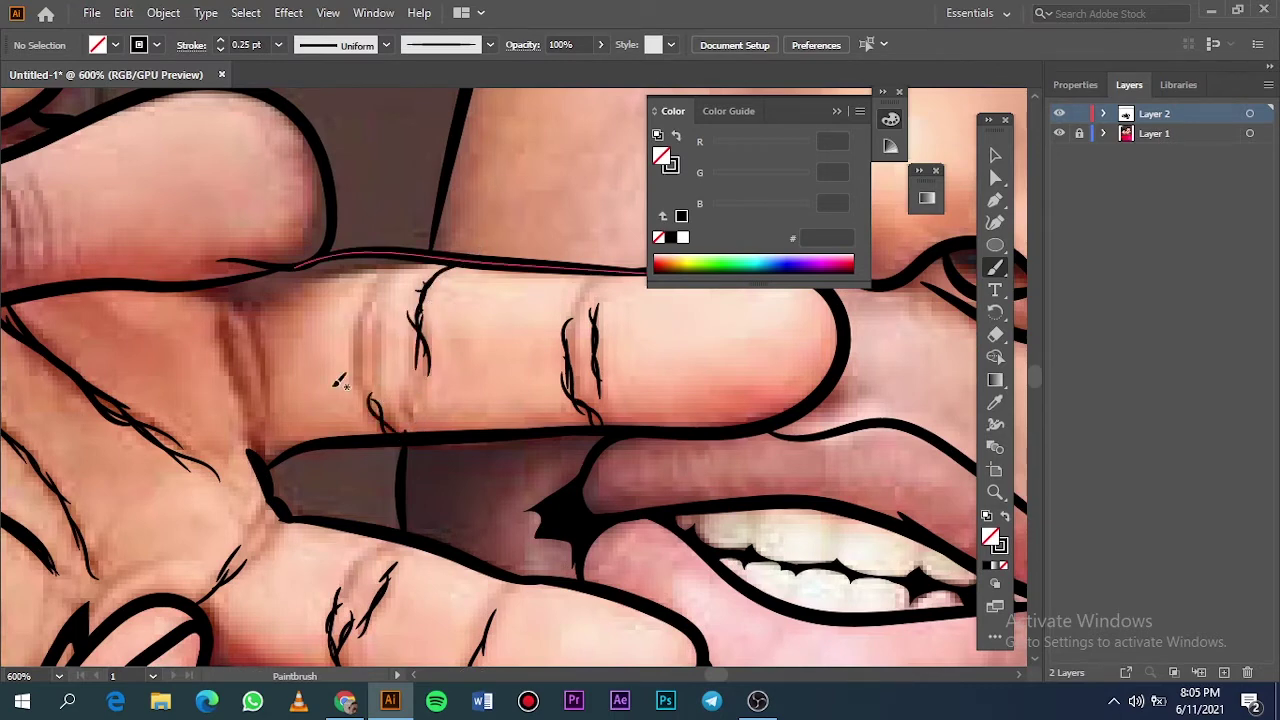
drag(388, 280, 375, 306)
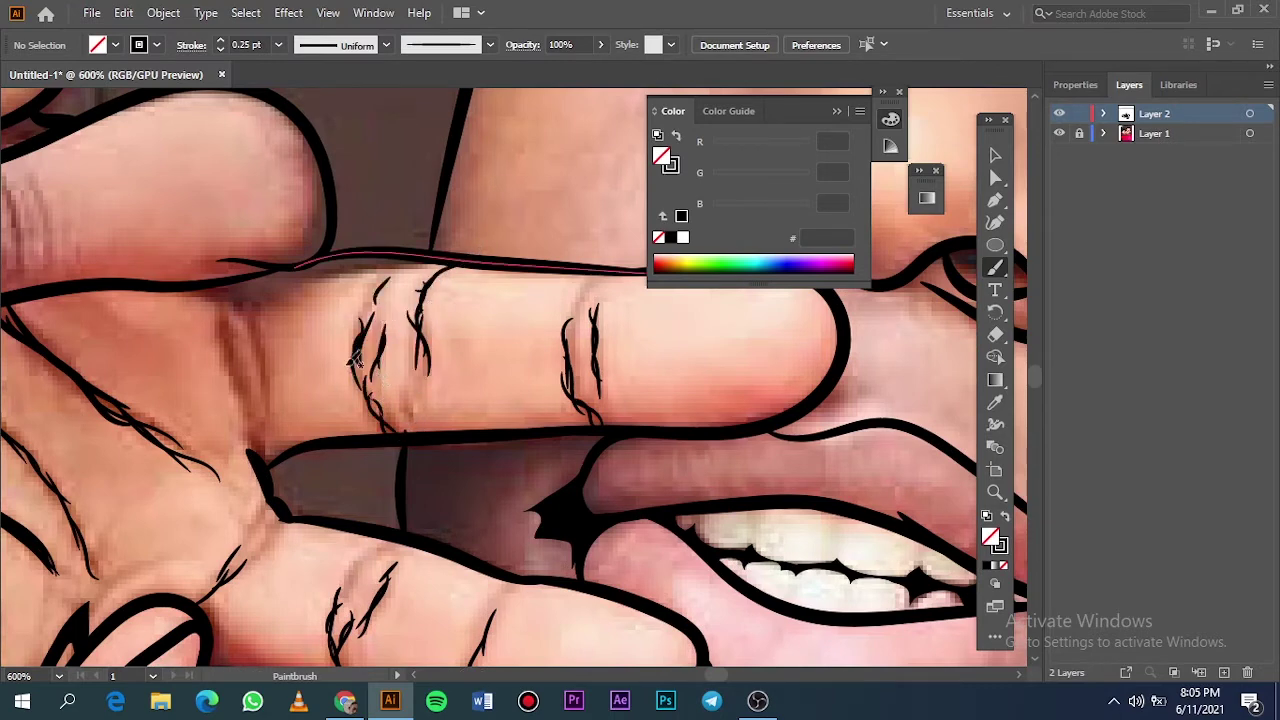
drag(355, 360, 378, 412)
key(ctrl+0)
click(1059, 133)
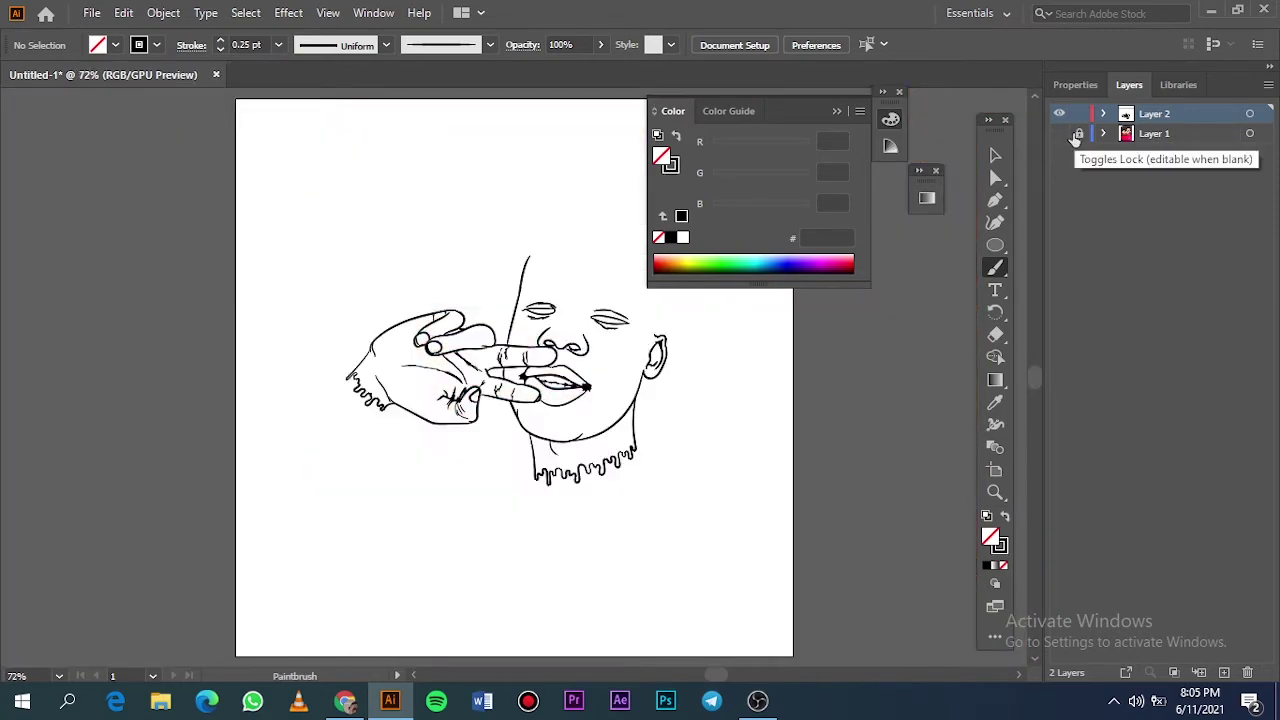
click(1059, 133)
Step: Draw thin strands in the fold between the knuckles and hide the reference photo
scroll(465, 340, up, 6)
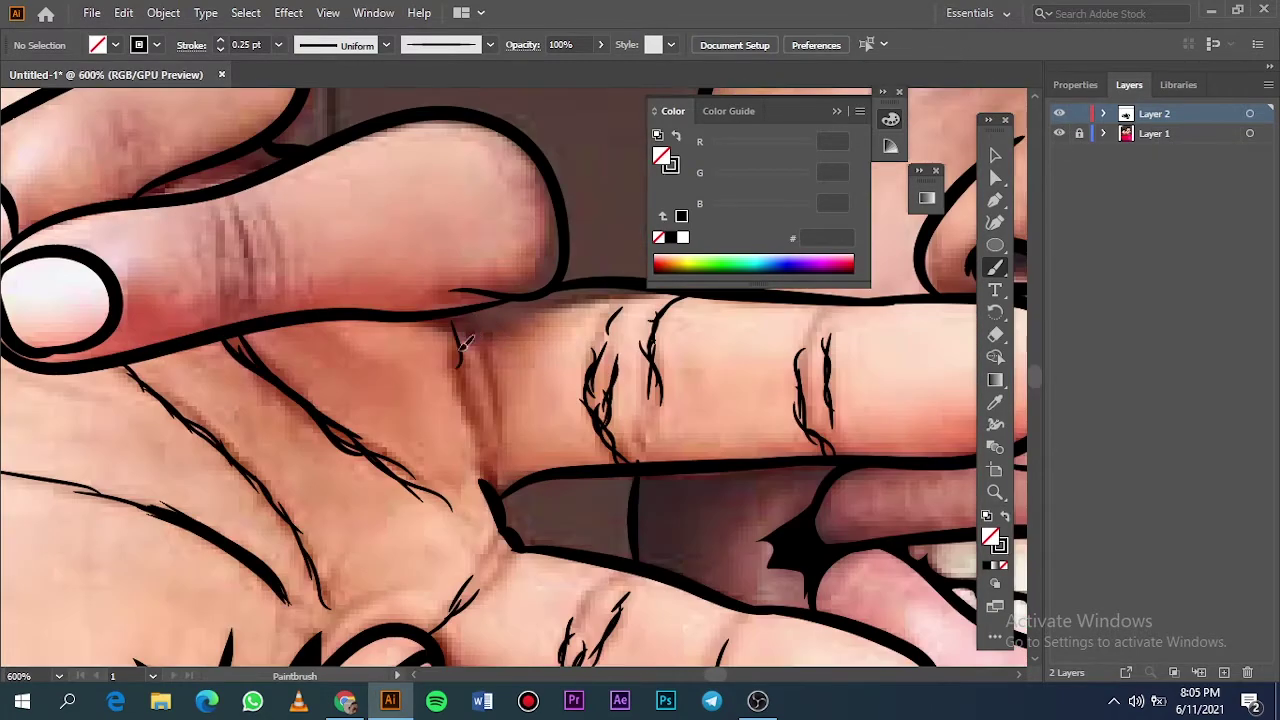
scroll(432, 333, down, 1)
scroll(460, 340, up, 3)
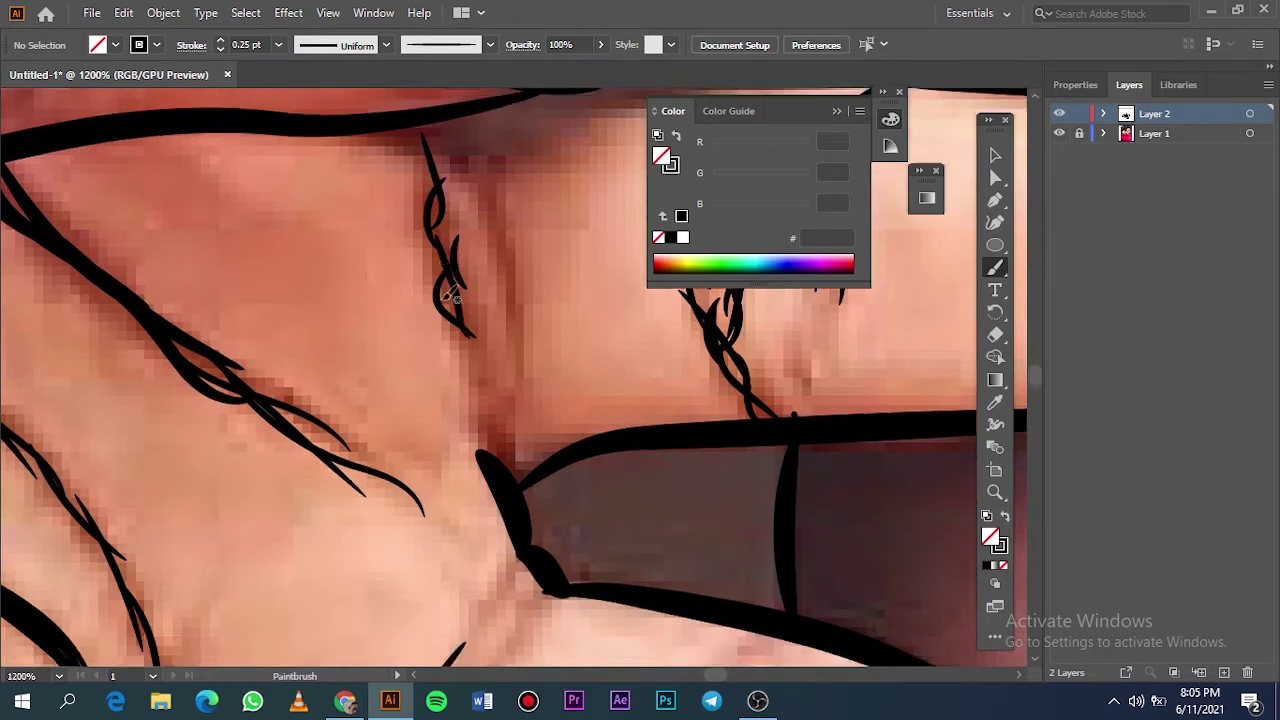
mouse_move(476, 322)
mouse_down()
mouse_move(466, 232)
mouse_move(506, 318)
mouse_up()
drag(466, 175, 522, 378)
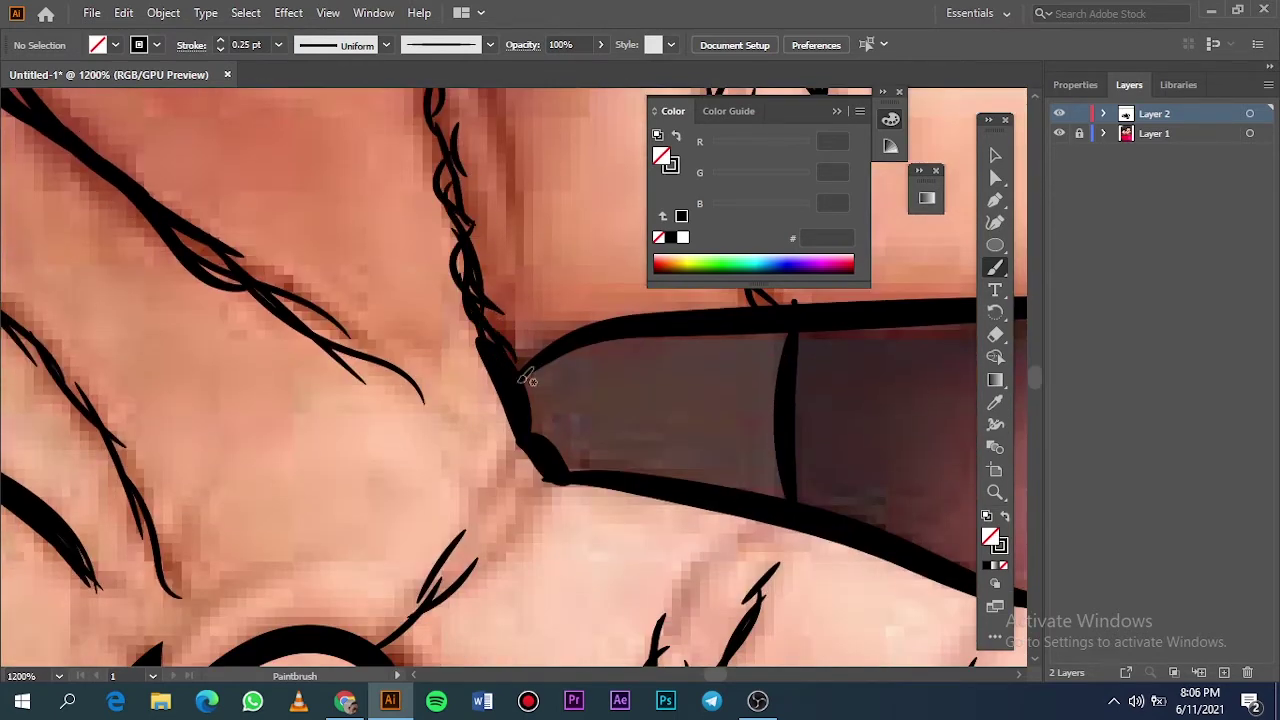
mouse_move(508, 285)
mouse_down()
mouse_move(528, 366)
mouse_move(522, 437)
mouse_up()
scroll(530, 300, up, 3)
scroll(520, 320, up, 2)
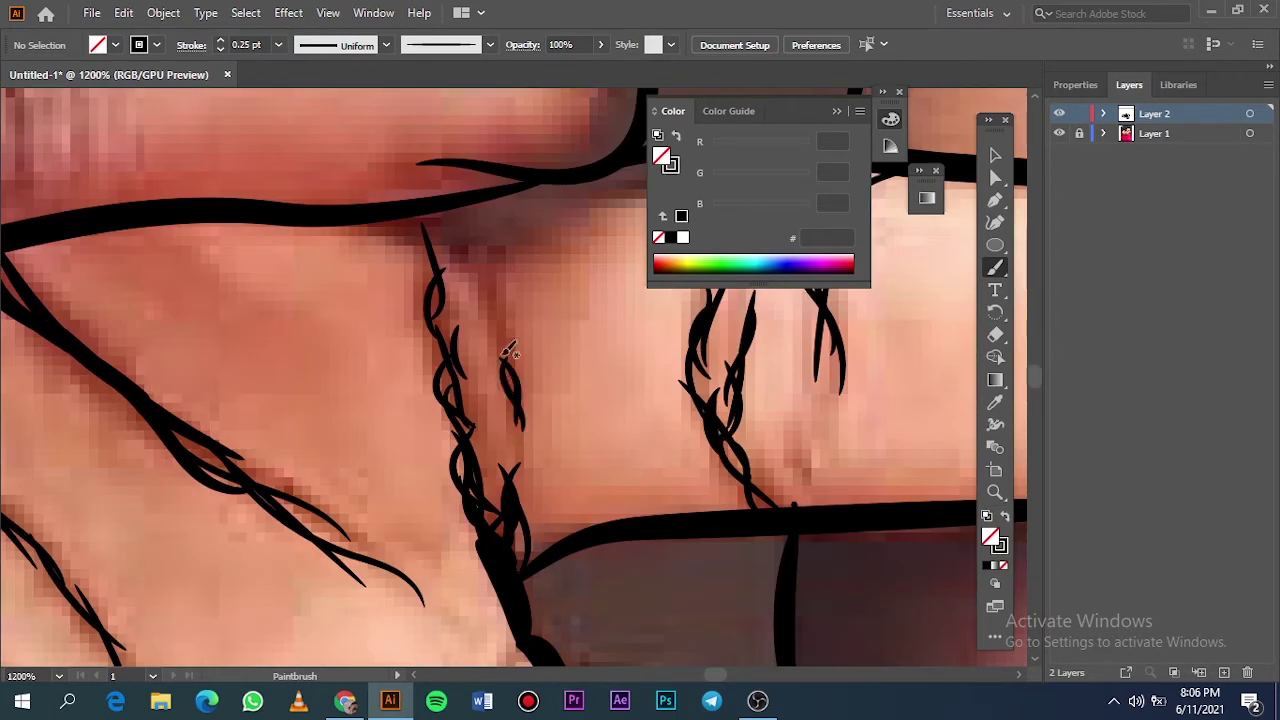
key(ctrl+0)
click(1059, 133)
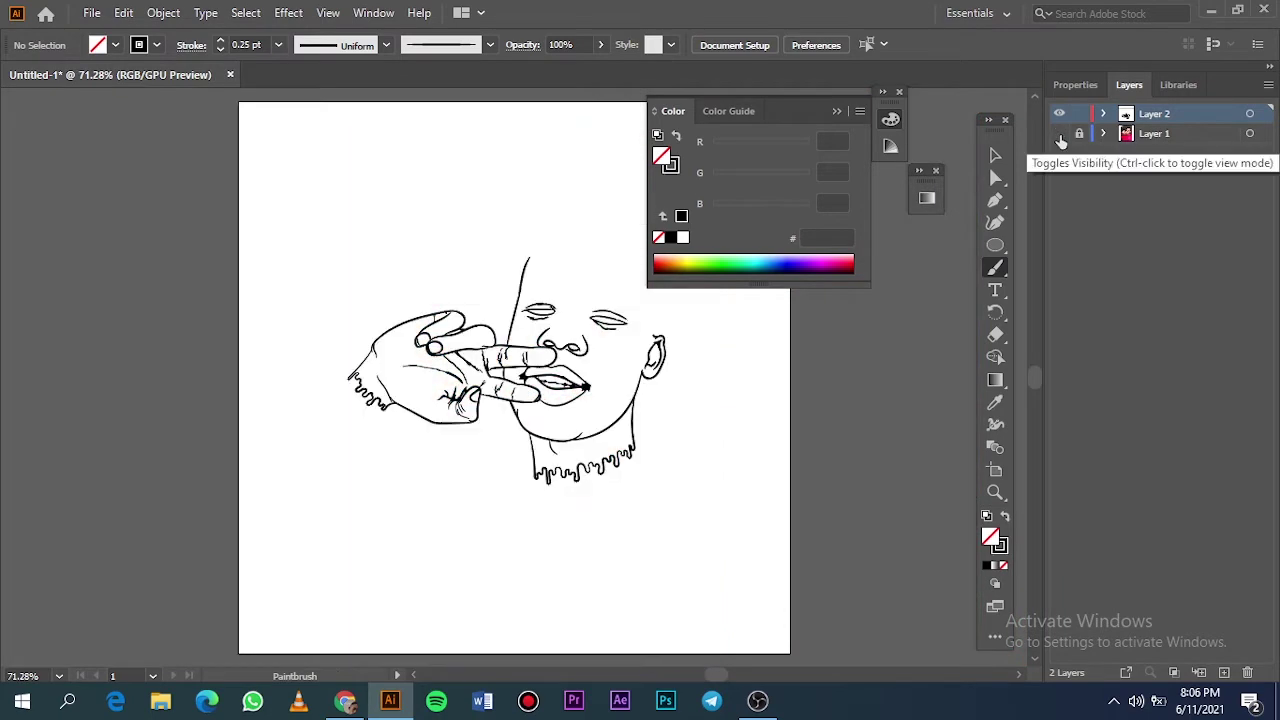
Step: Draw a small crease stroke on the lower palm edge near the wrist
click(1059, 133)
click(1059, 133)
click(1059, 133)
scroll(437, 429, up, 3)
scroll(528, 373, up, 2)
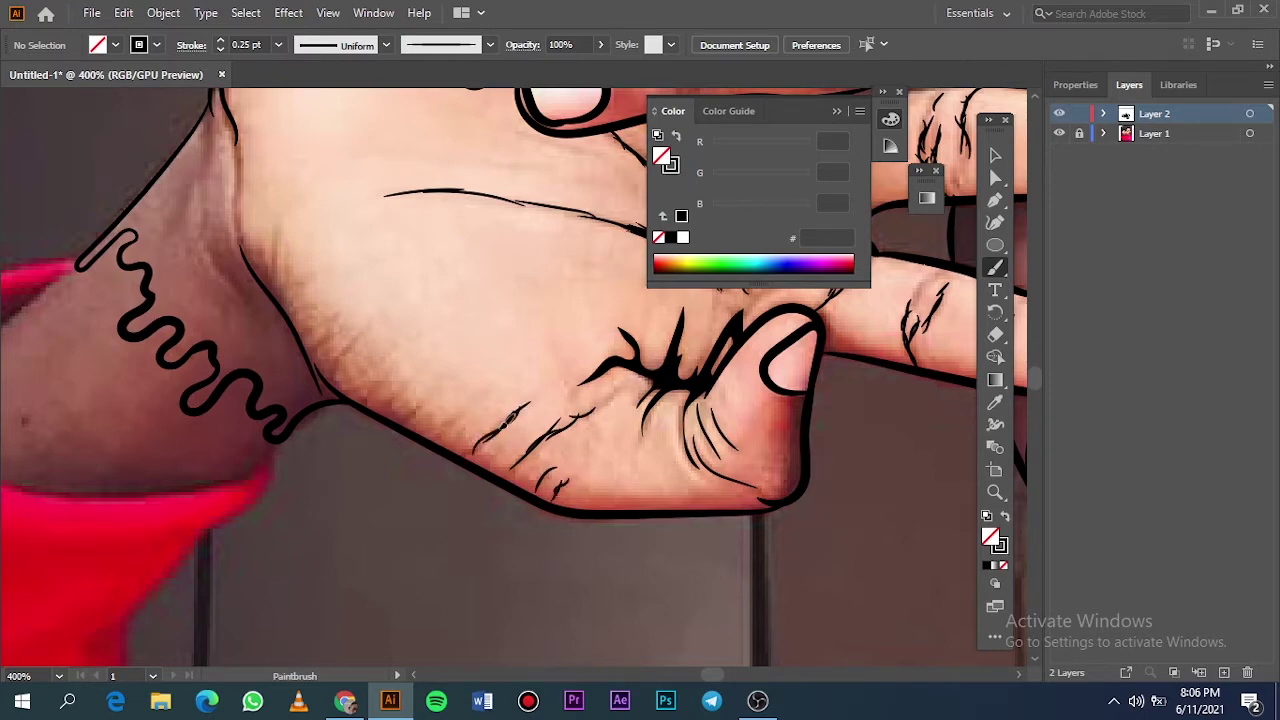
key(ctrl+0)
click(1059, 133)
click(1059, 133)
click(1059, 133)
click(1059, 133)
scroll(405, 378, up, 5)
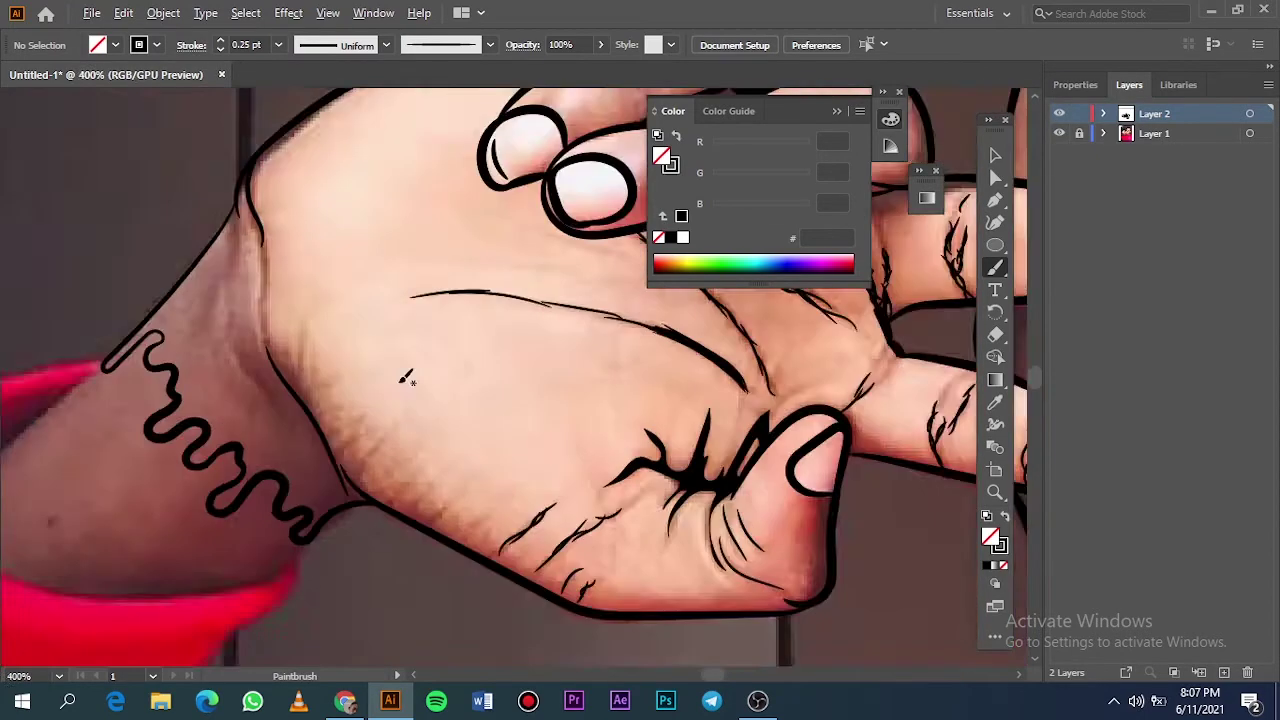
scroll(450, 461, up, 1)
drag(474, 573, 510, 528)
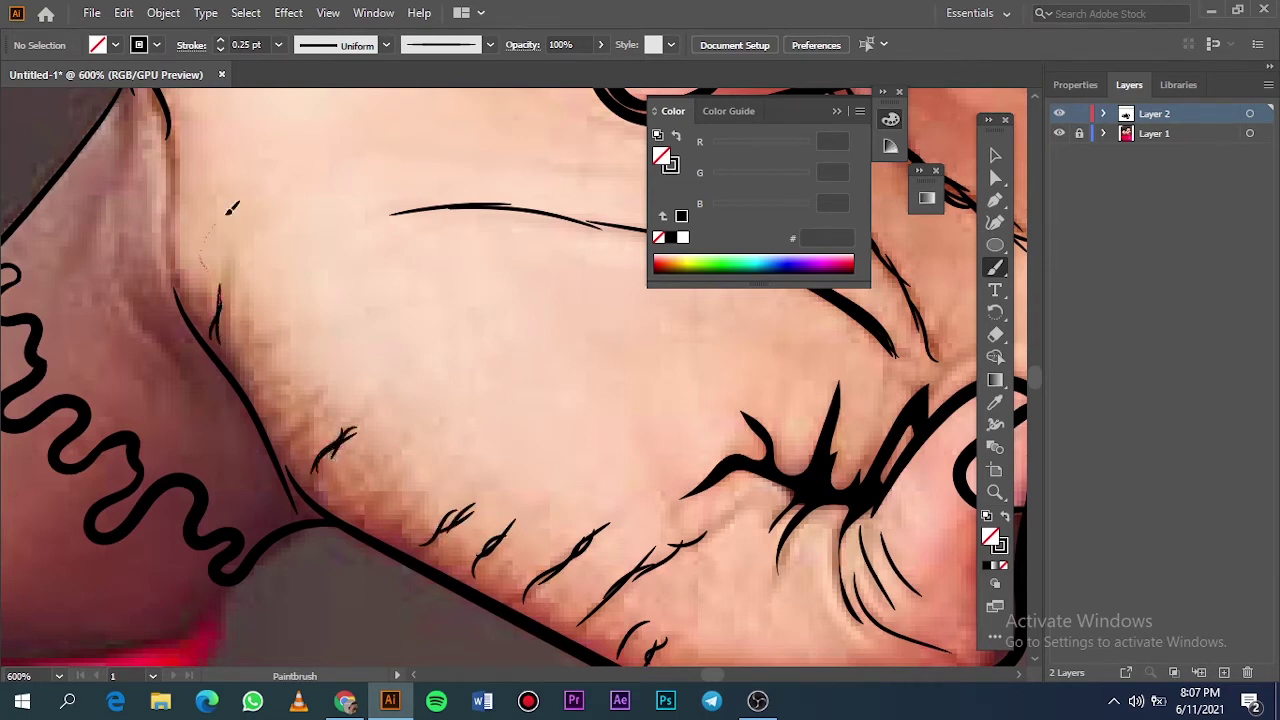
key(ctrl+0)
Step: Inspect the finger knuckles at actual size against the reference photo
click(1059, 133)
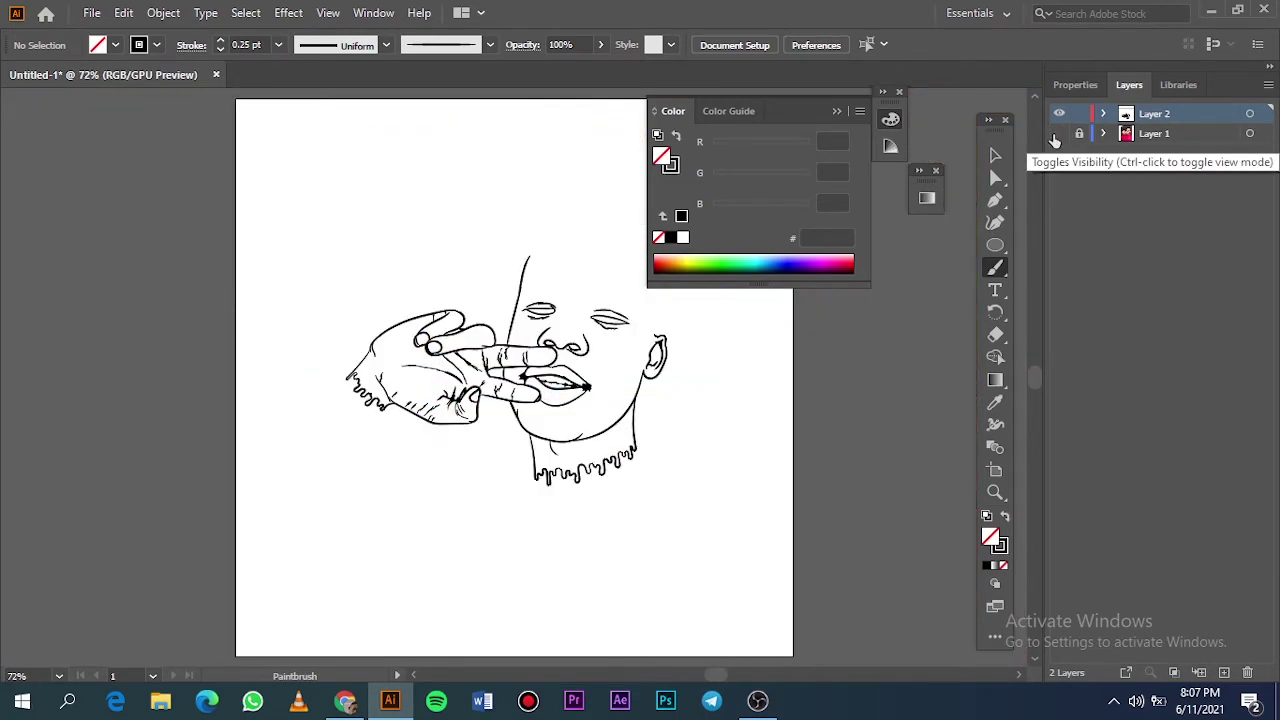
click(1059, 133)
key(ctrl+1)
scroll(451, 310, up, 6)
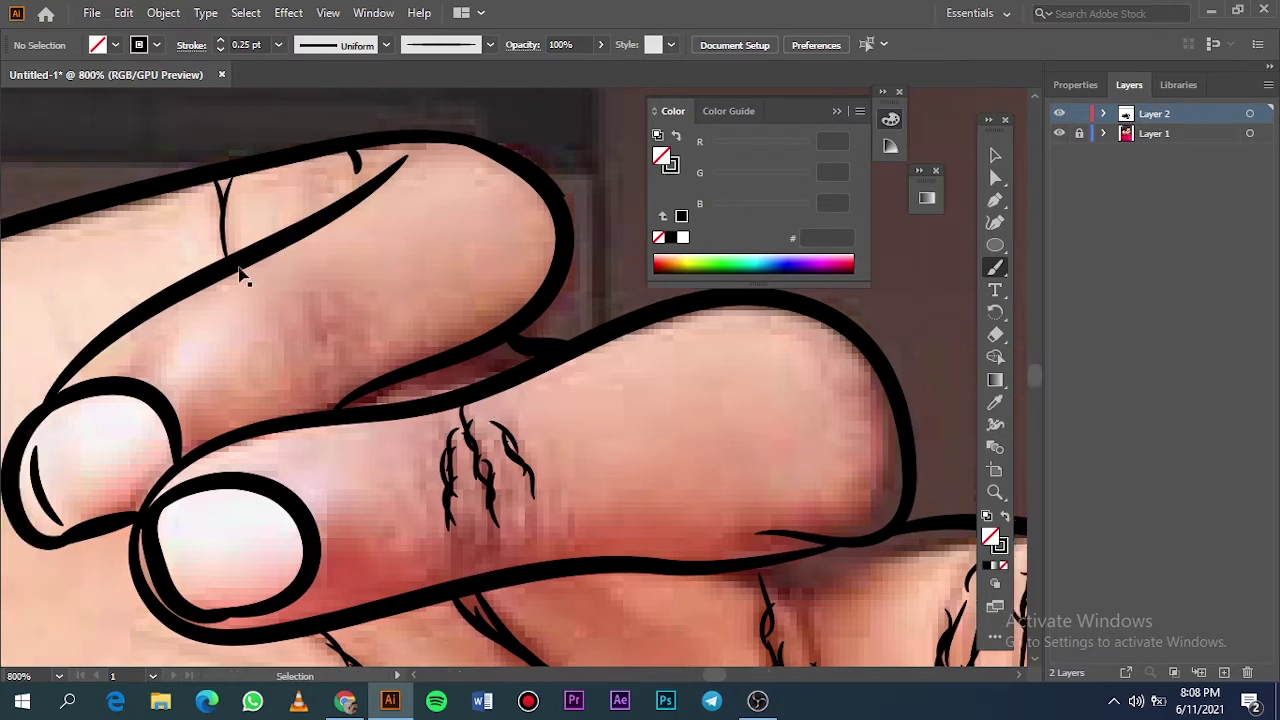
drag(315, 310, 500, 325)
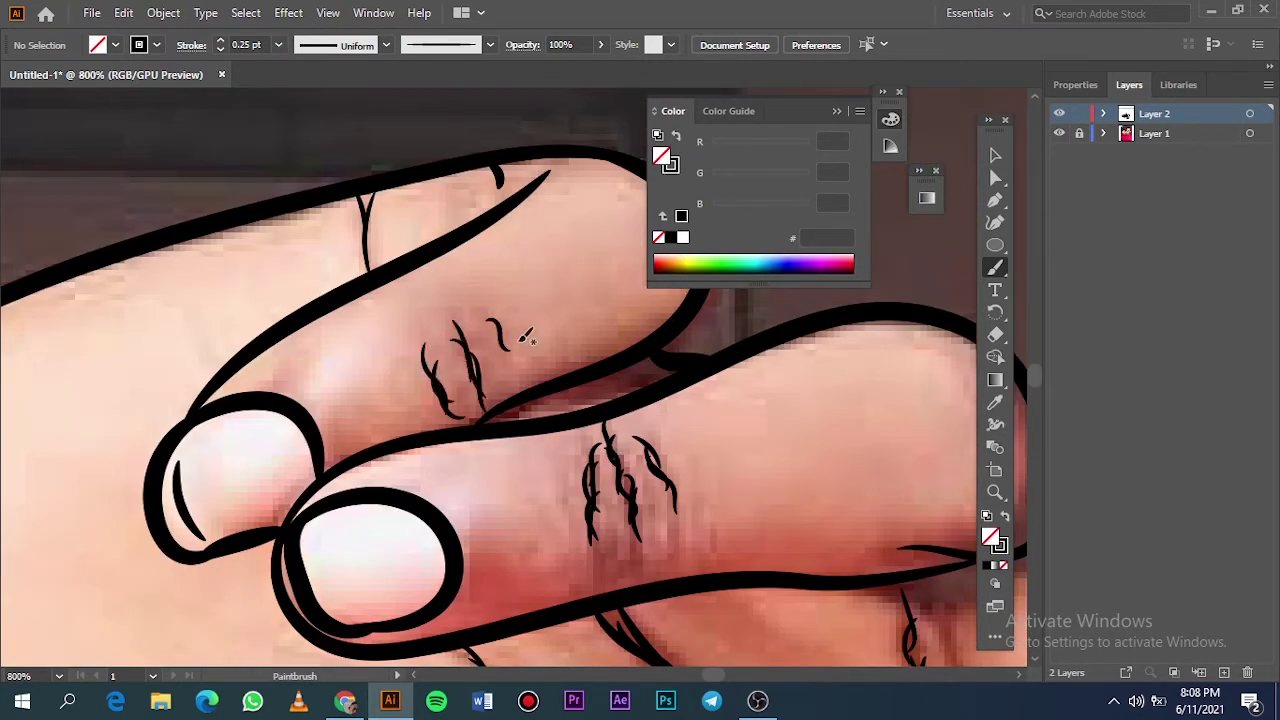
key(ctrl+0)
Step: Draw a thin crease stroke inside the fingertip edge
click(1059, 133)
click(1059, 133)
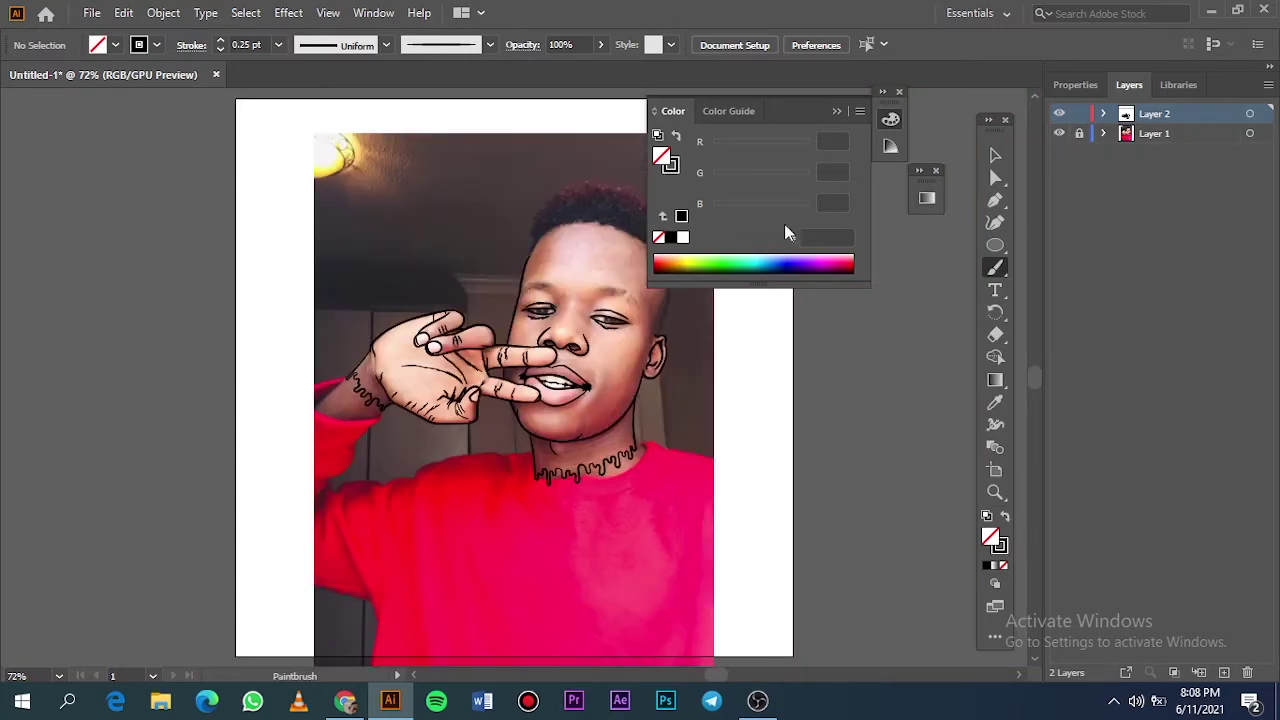
scroll(495, 330, up, 3)
scroll(495, 330, up, 3)
drag(470, 488, 478, 400)
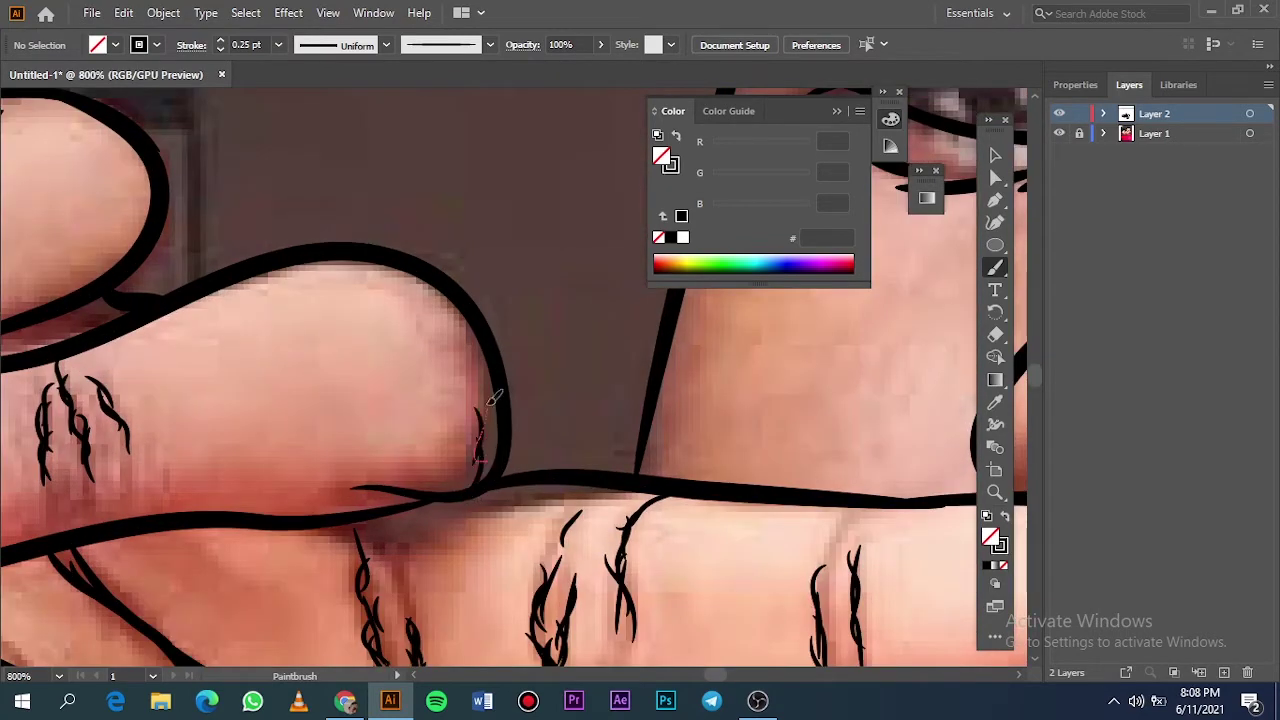
key(ctrl+0)
Step: Compare the line art with the photo and swap to a black fill with no stroke
click(1059, 133)
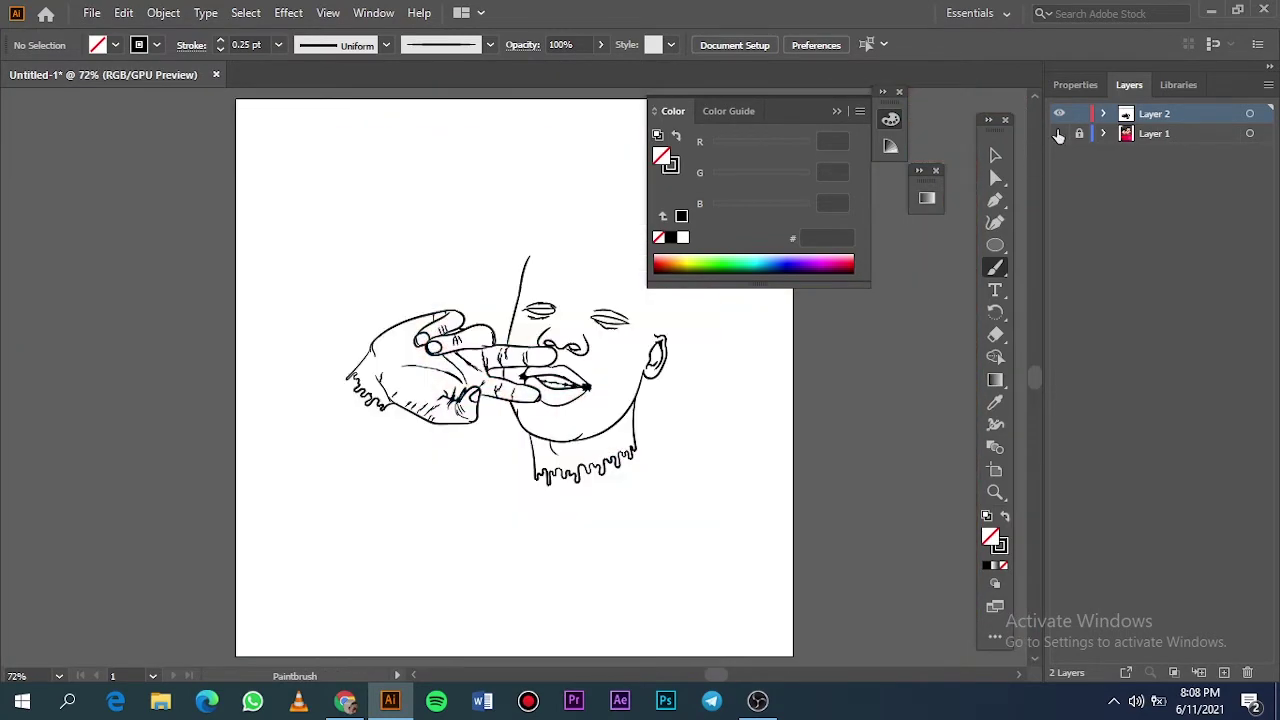
click(1059, 133)
scroll(489, 378, up, 2)
scroll(489, 378, up, 3)
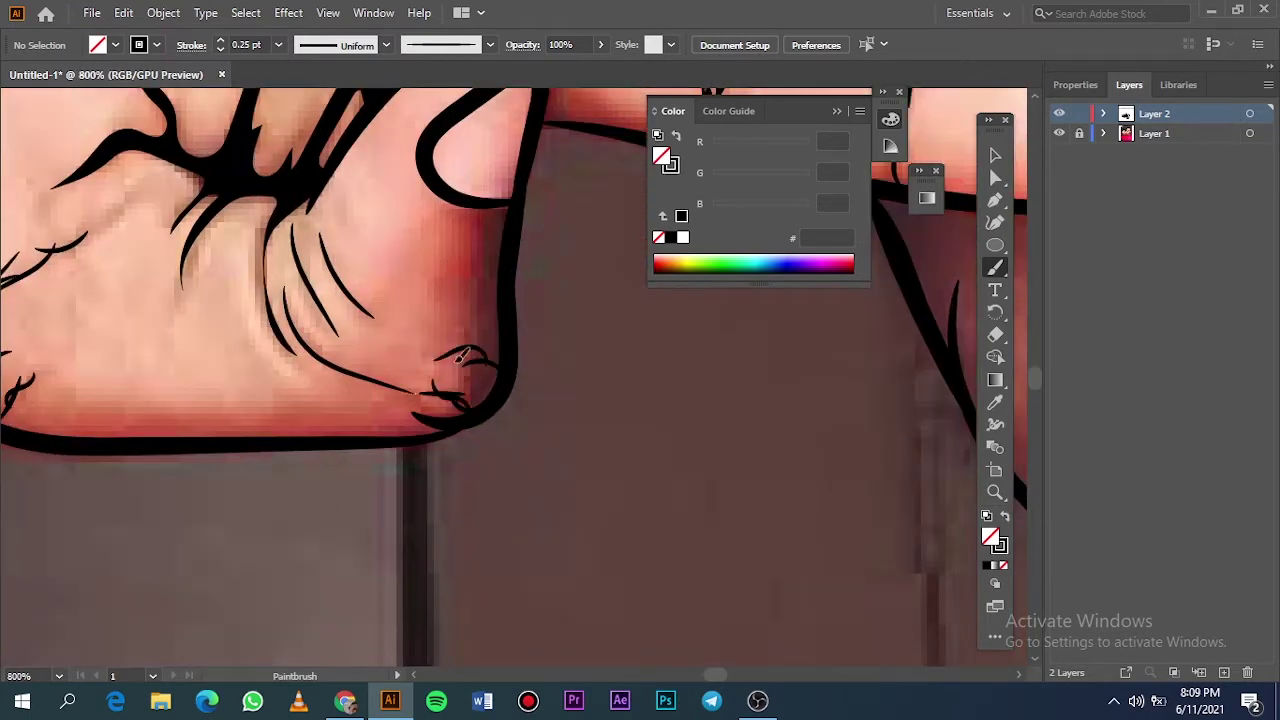
key(ctrl+0)
click(1059, 133)
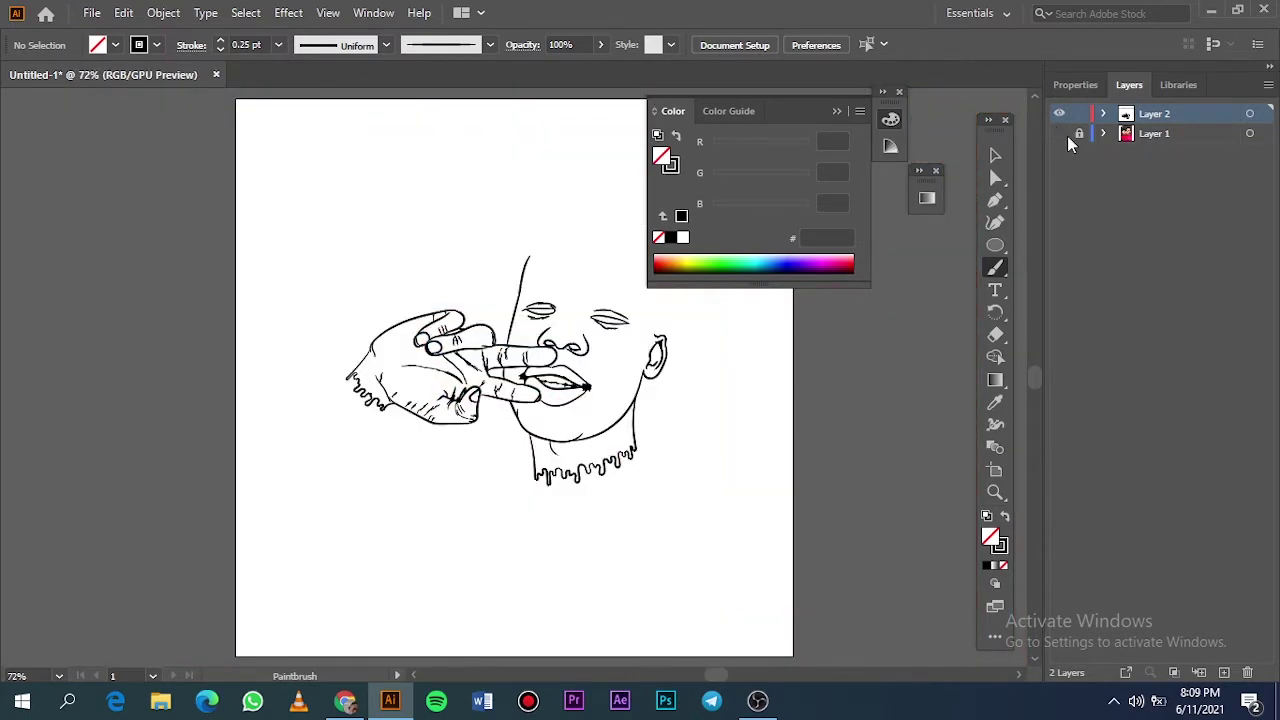
click(1059, 133)
scroll(496, 326, up, 5)
key(shift+x)
Step: Delete a stray stroke inside the eye and set up the Pencil with black fill
scroll(496, 326, up, 1)
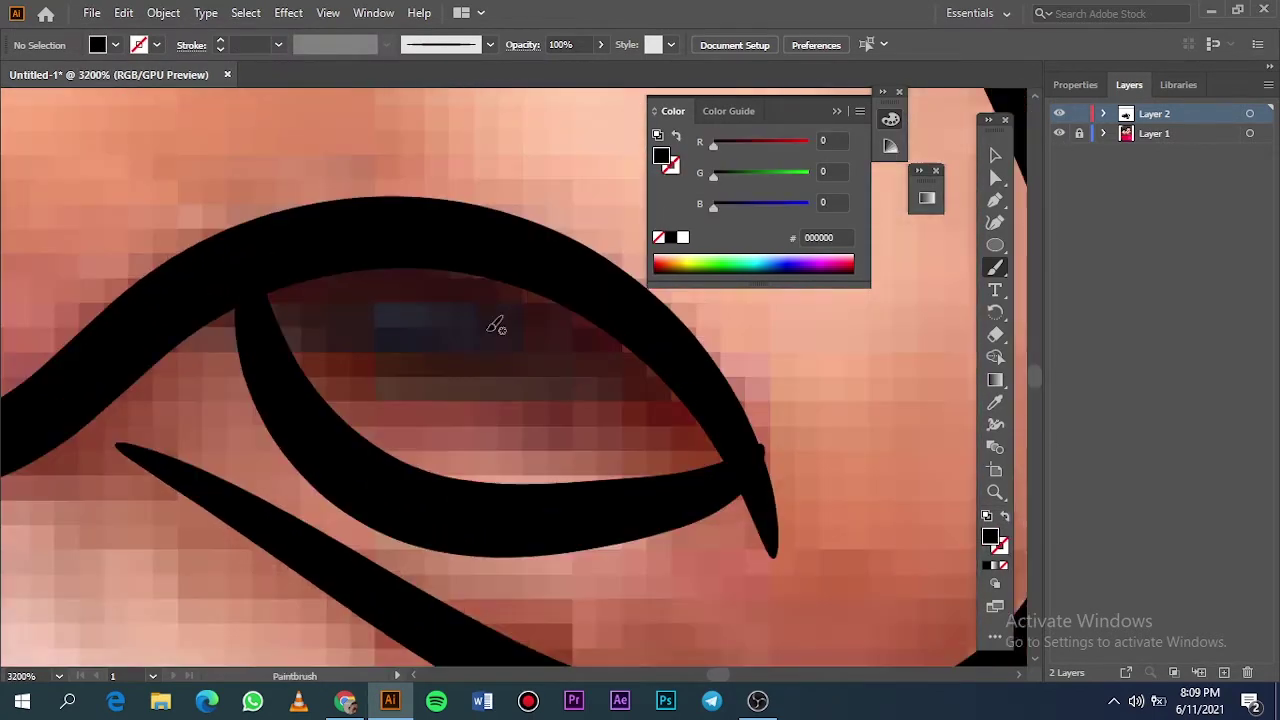
scroll(496, 326, up, 1)
drag(248, 328, 527, 295)
key(v)
key(Delete)
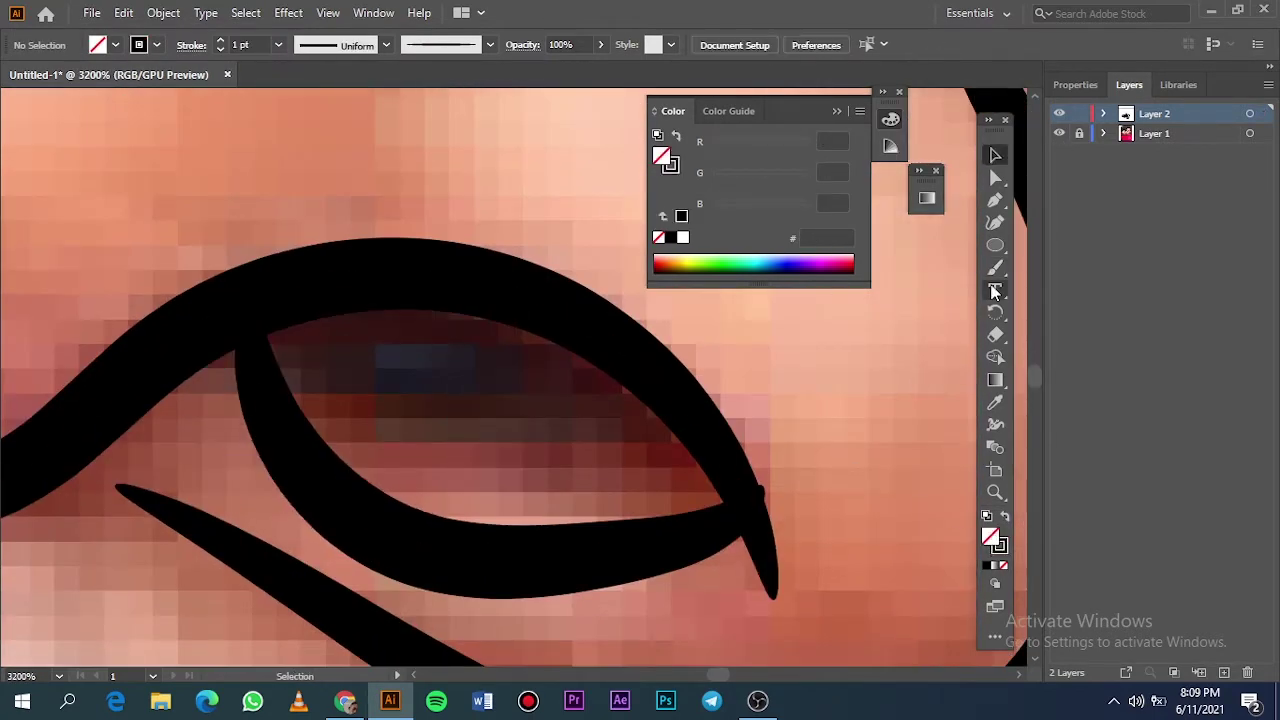
key(n)
key(shift+x)
Step: Draw black pencil shapes over the eye interior and around the eye
mouse_move(490, 370)
mouse_down()
mouse_move(587, 352)
mouse_move(420, 309)
mouse_up()
key(v)
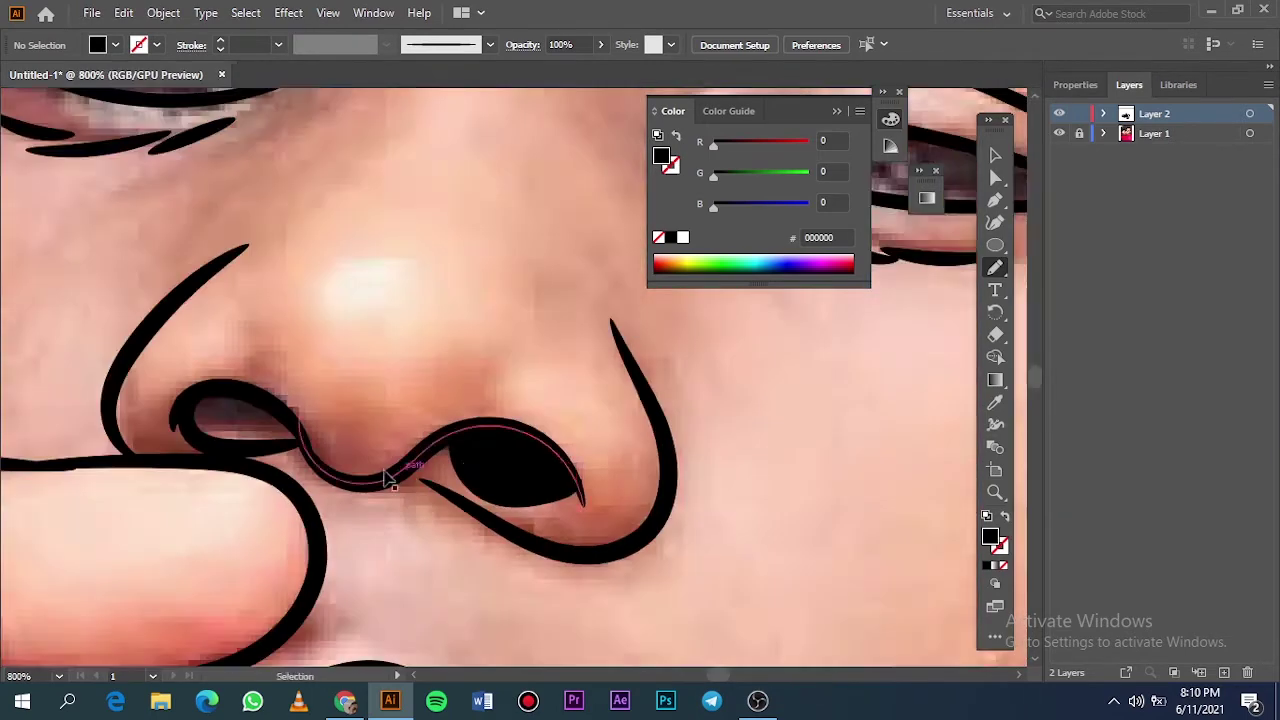
key(n)
key(ctrl+plus)
mouse_move(434, 429)
mouse_down()
mouse_move(606, 280)
mouse_move(591, 529)
mouse_up()
key(ctrl+0)
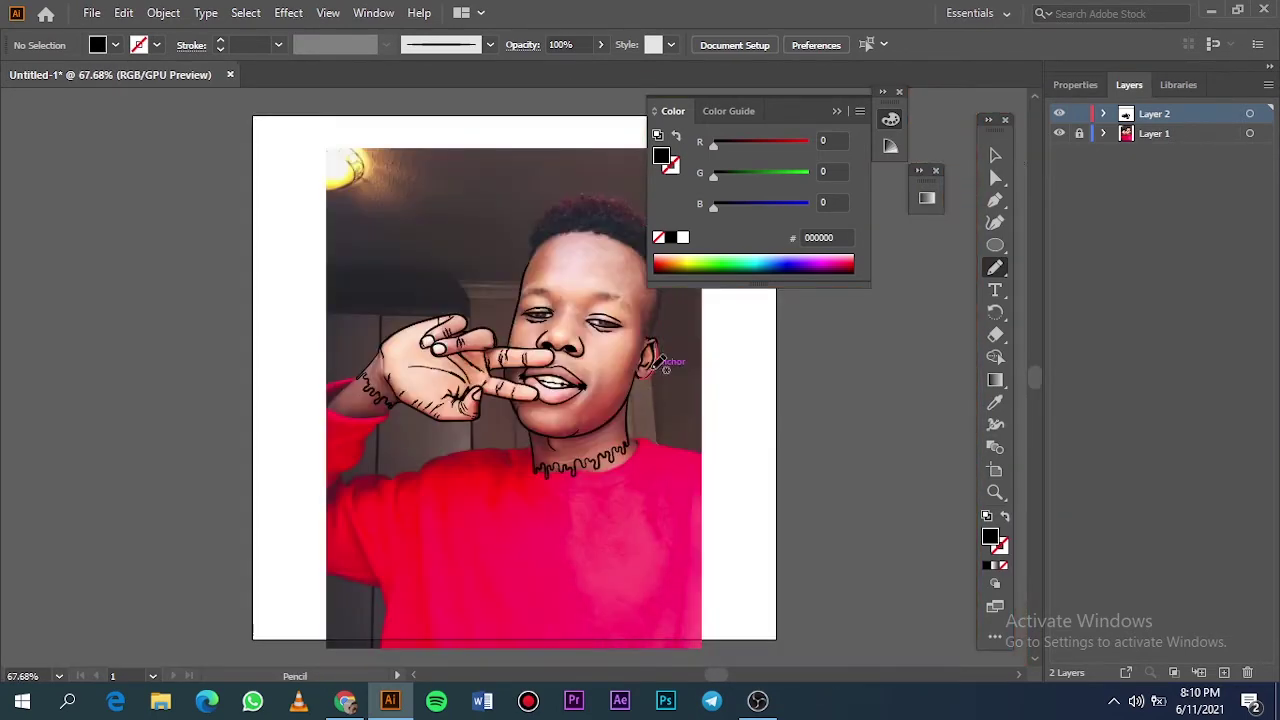
click(1059, 133)
click(1059, 133)
Step: Add a closed black shape inside the eye
scroll(535, 315, up, 9)
scroll(531, 300, up, 2)
mouse_move(610, 367)
mouse_down()
mouse_move(610, 203)
mouse_move(209, 214)
mouse_move(594, 371)
mouse_up()
scroll(219, 223, right, 5)
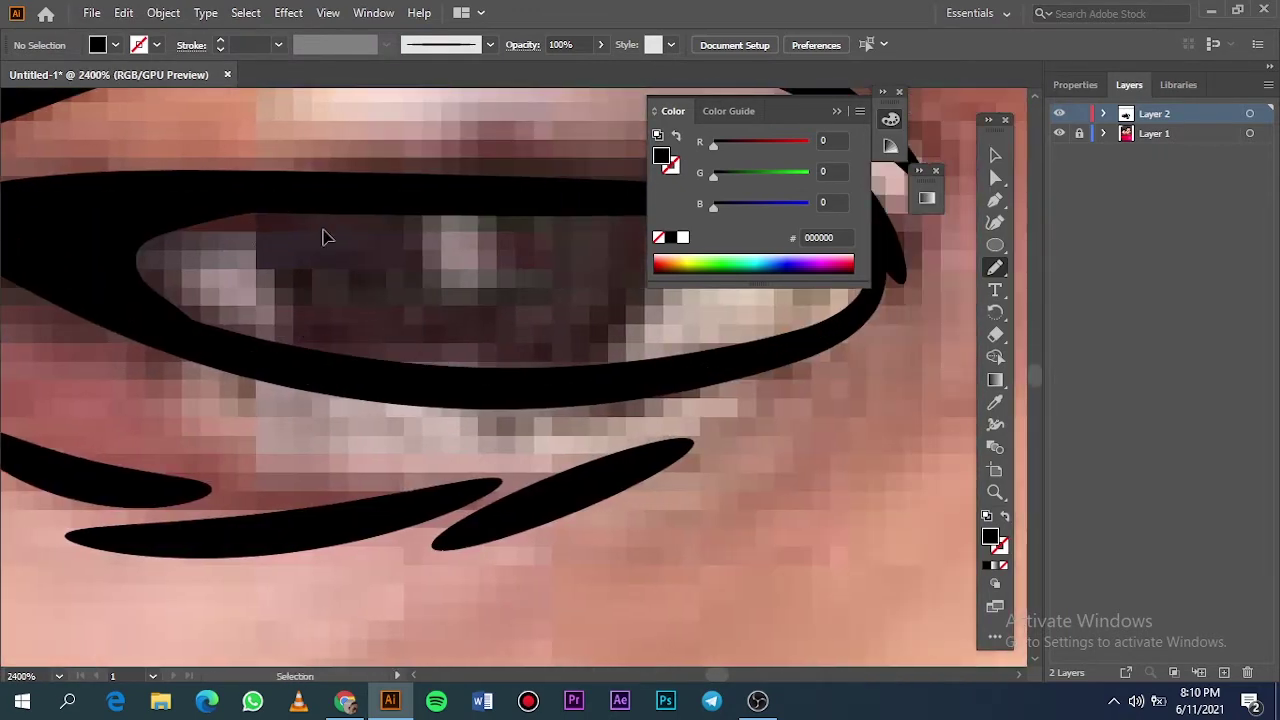
key(n)
mouse_move(286, 206)
mouse_down()
mouse_move(386, 363)
mouse_move(491, 186)
mouse_move(286, 206)
mouse_up()
Step: Trace the iris as black-filled shapes, including its right part
scroll(237, 243, up, 3)
mouse_move(260, 472)
mouse_down()
mouse_move(88, 283)
mouse_move(258, 470)
mouse_up()
scroll(420, 434, down, 5)
scroll(486, 429, up, 5)
scroll(486, 429, down, 1)
drag(402, 583, 311, 455)
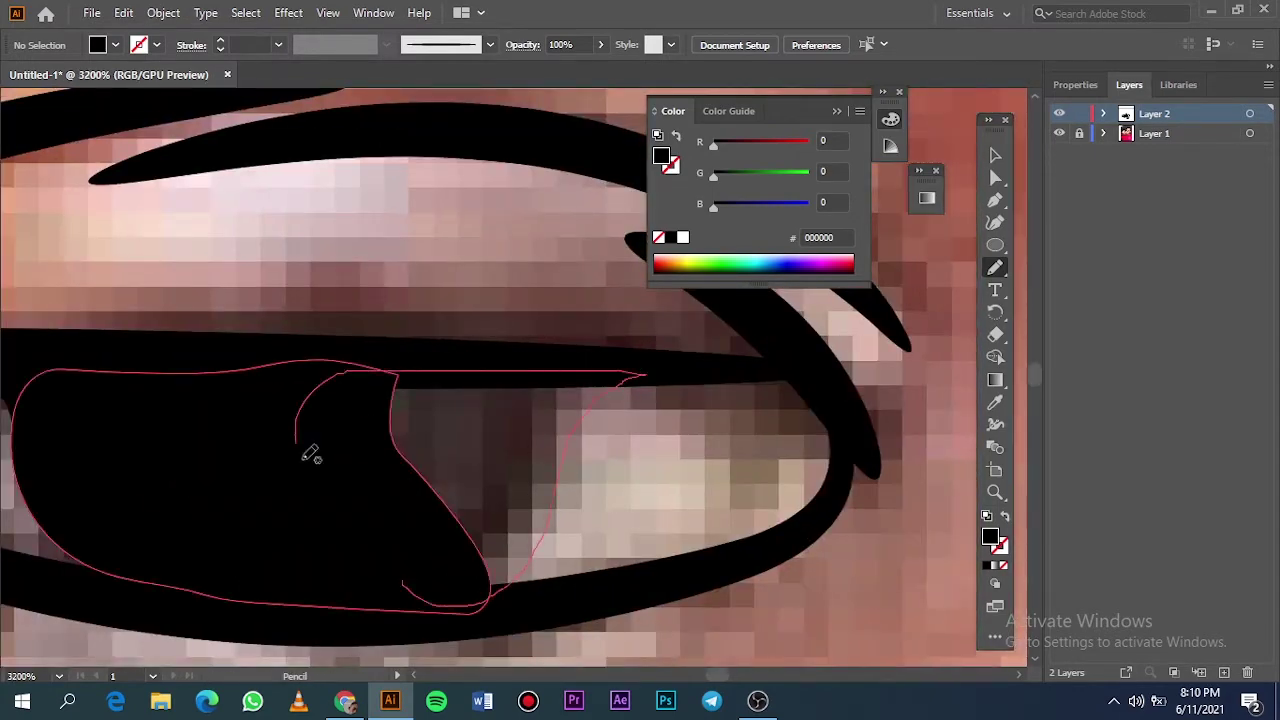
drag(651, 386, 557, 477)
key(ctrl+0)
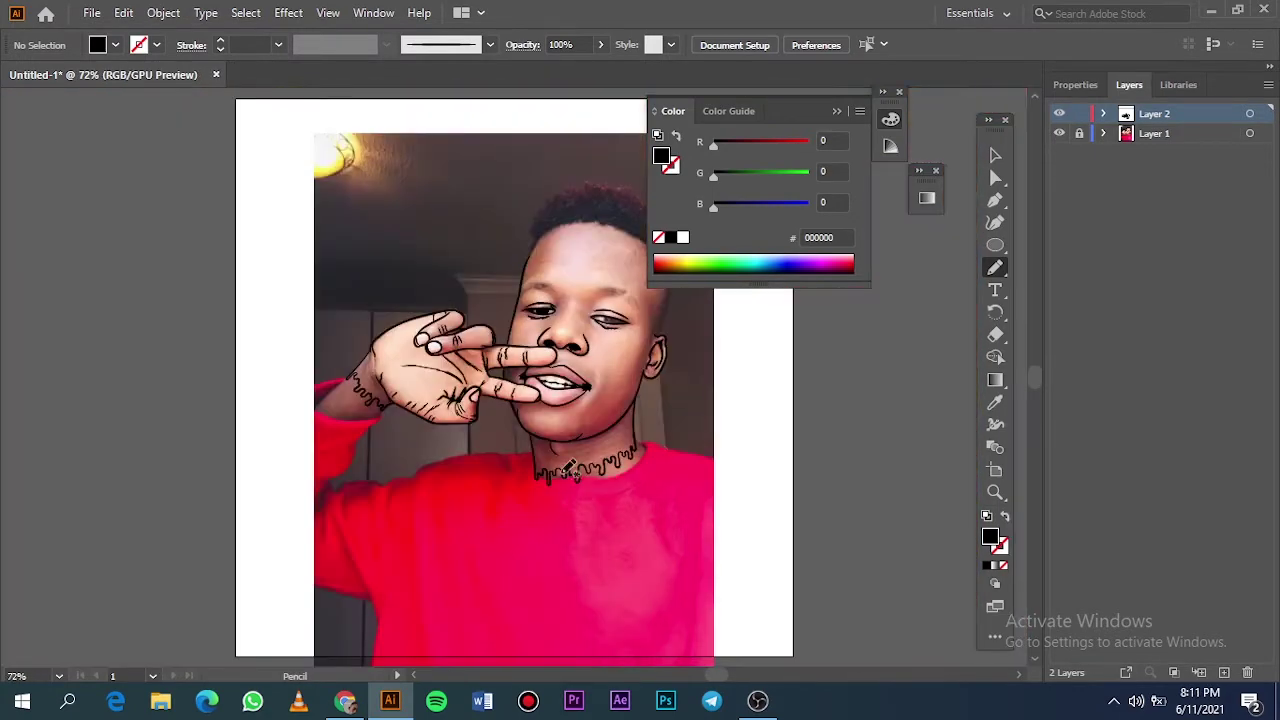
click(1059, 133)
click(1059, 133)
Step: Fill black around the eye highlight, along the eyelid and at the eye's corner
scroll(300, 300, up, 10)
drag(430, 462, 317, 378)
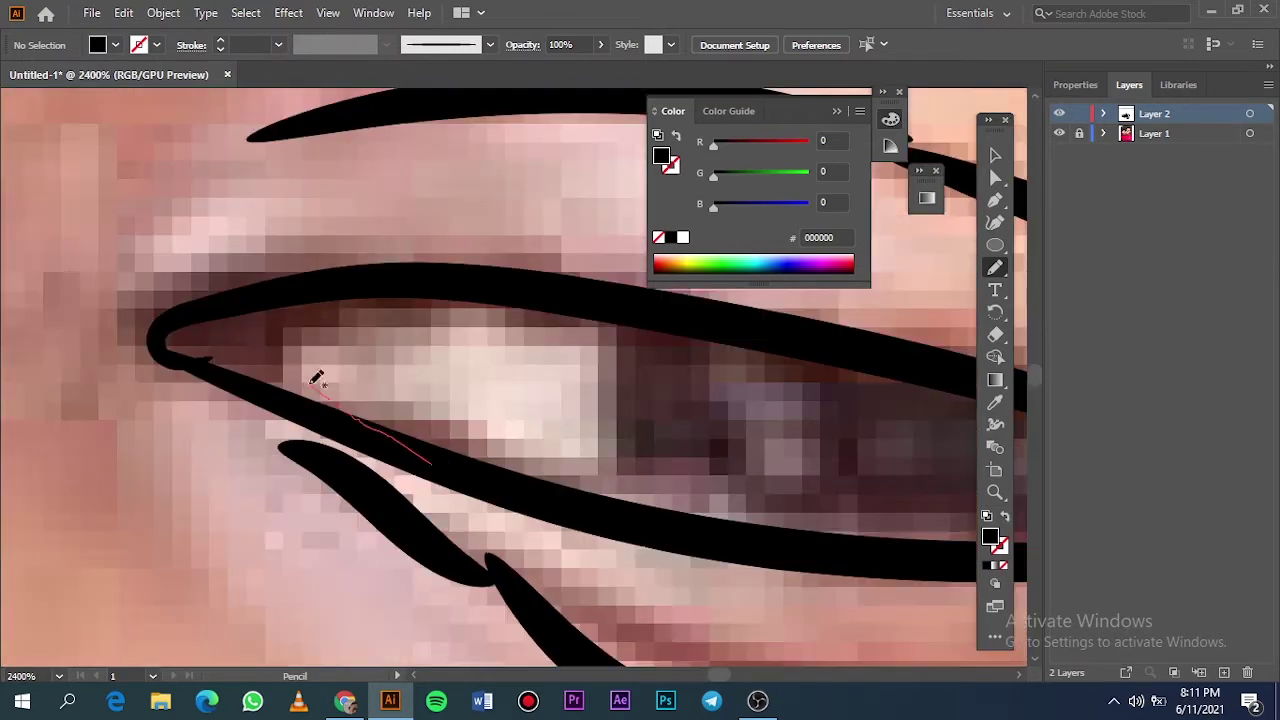
drag(618, 321, 440, 458)
scroll(480, 430, right, 5)
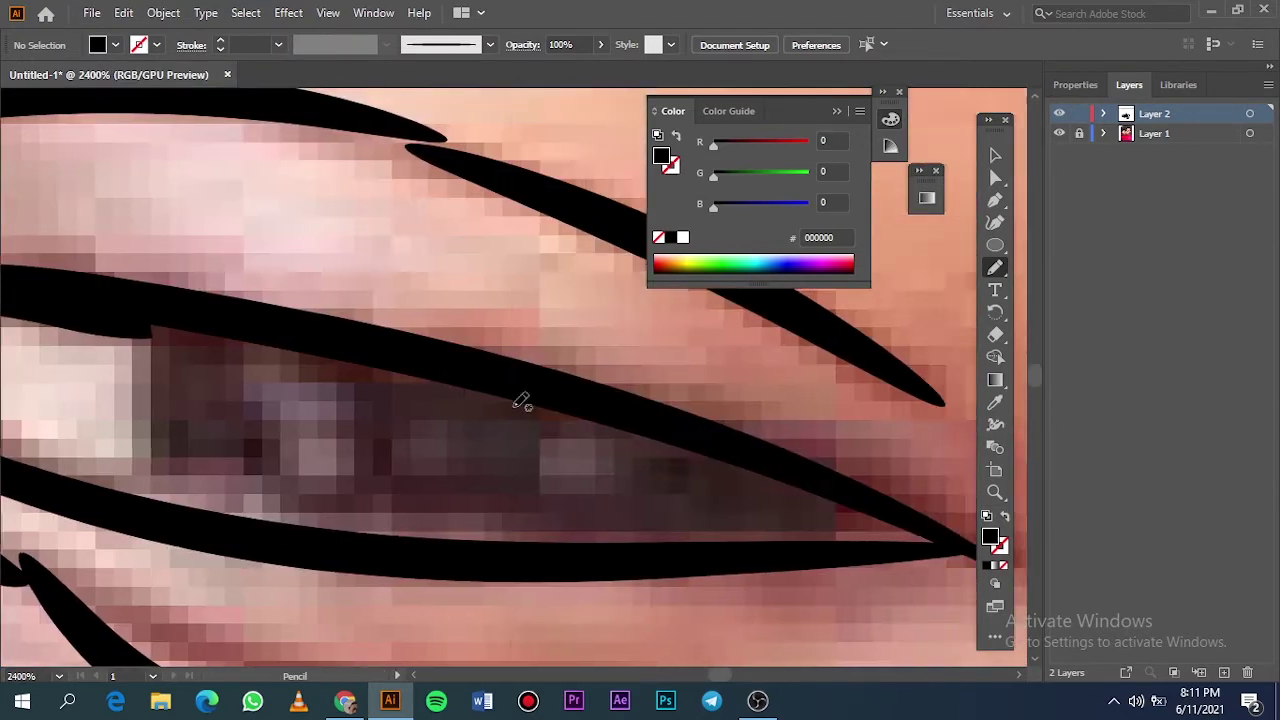
mouse_move(150, 305)
mouse_down()
mouse_move(278, 509)
mouse_move(155, 310)
mouse_up()
scroll(374, 429, up, 1)
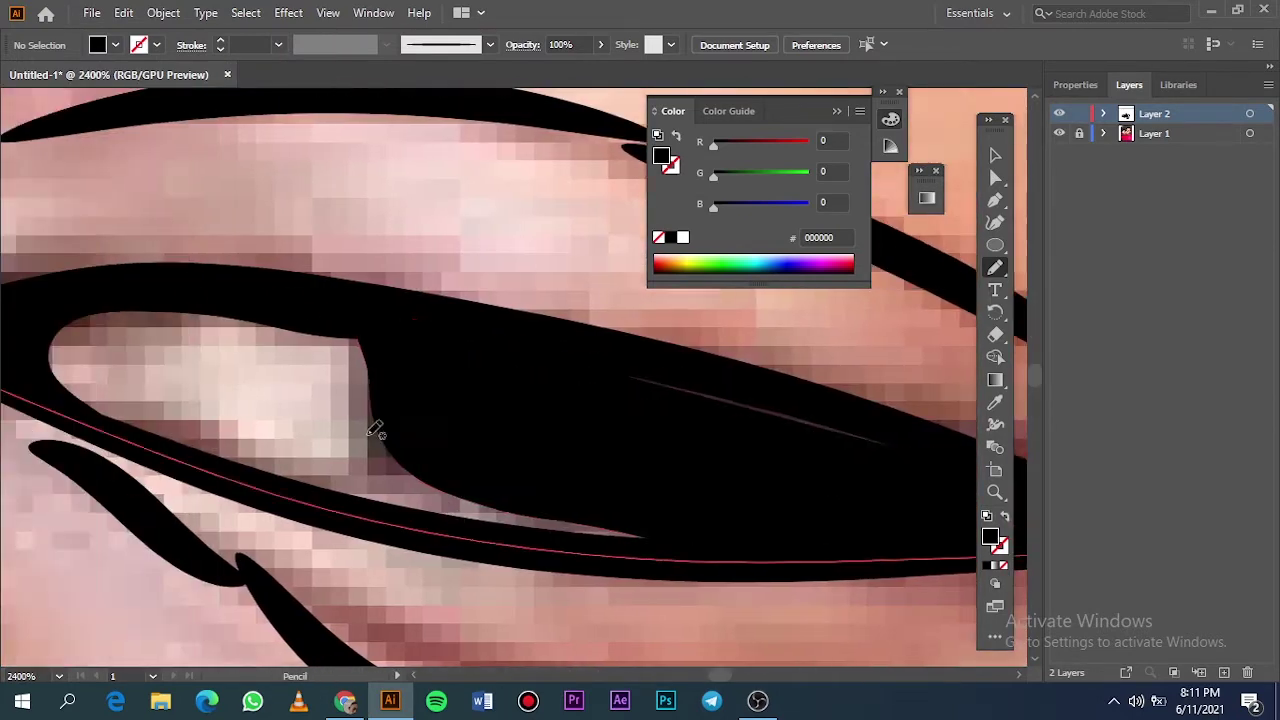
mouse_move(268, 310)
mouse_down()
mouse_move(377, 490)
mouse_move(331, 280)
mouse_move(383, 313)
mouse_move(260, 292)
mouse_up()
scroll(346, 294, down, 1)
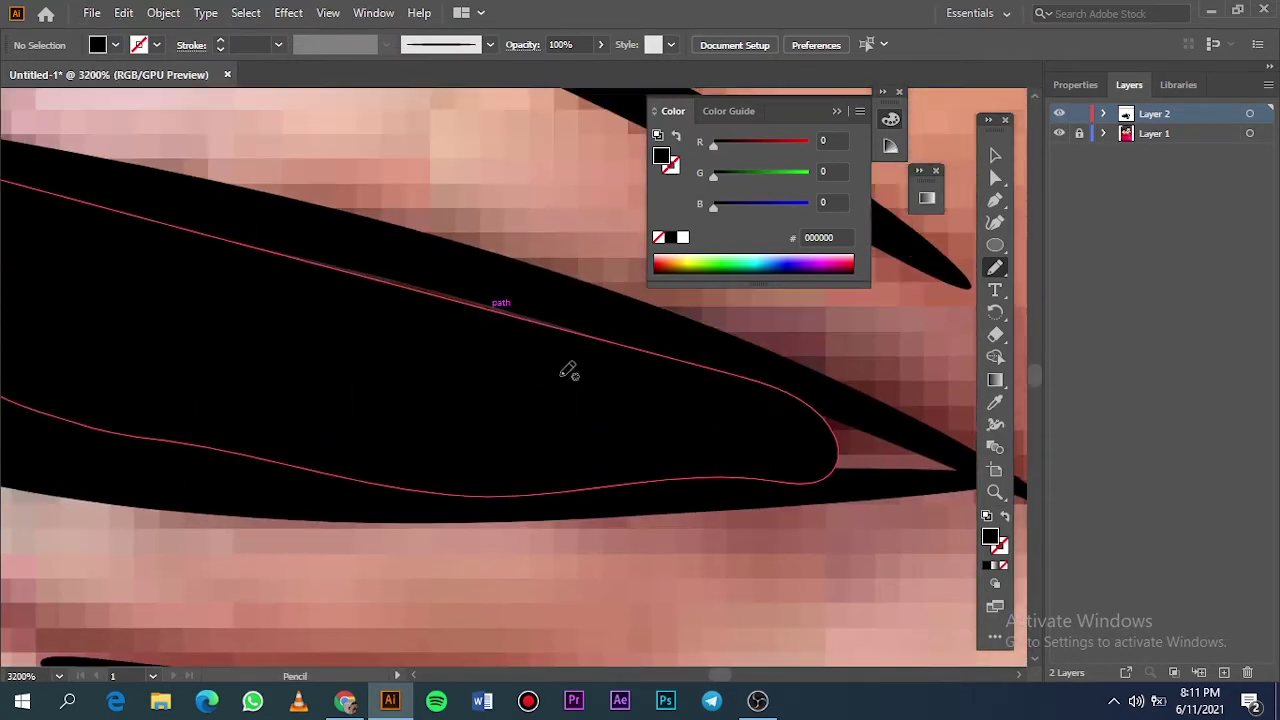
mouse_move(383, 337)
mouse_down()
mouse_move(318, 272)
mouse_move(623, 394)
mouse_up()
key(ctrl+0)
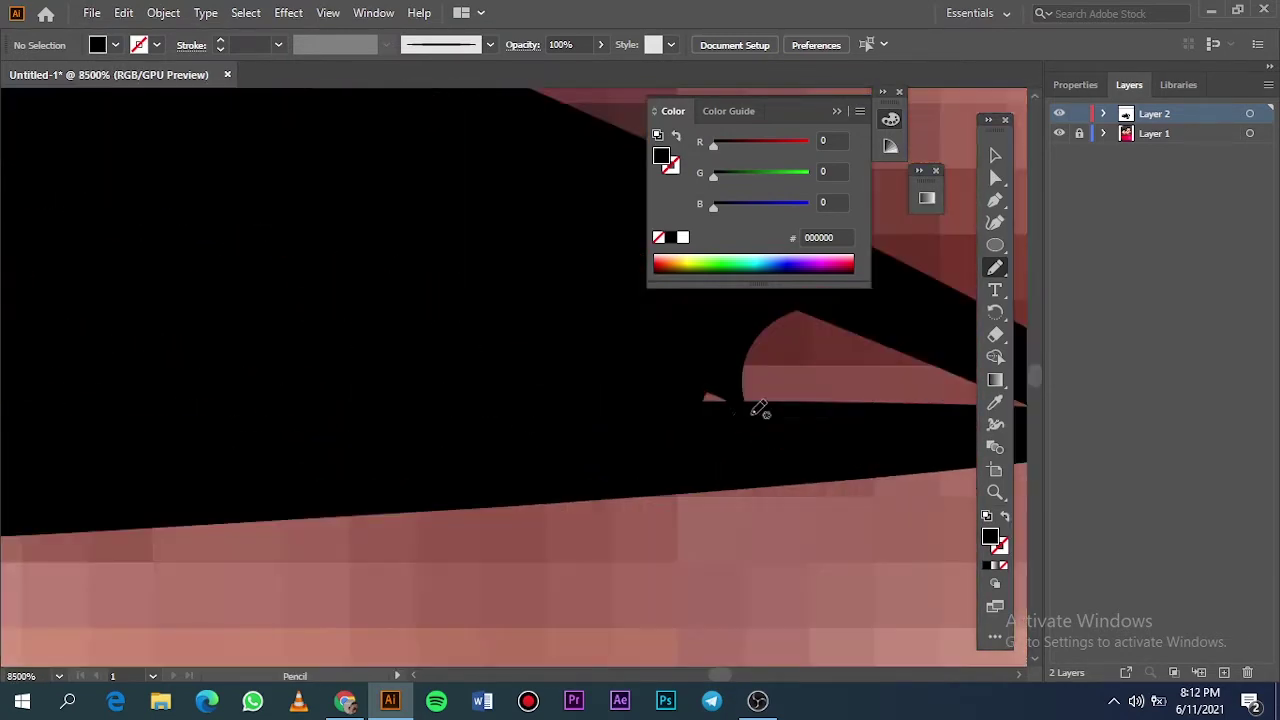
click(1059, 133)
Step: Trace both eyebrows, including the outer end, as jagged solid black pencil shapes
click(1059, 133)
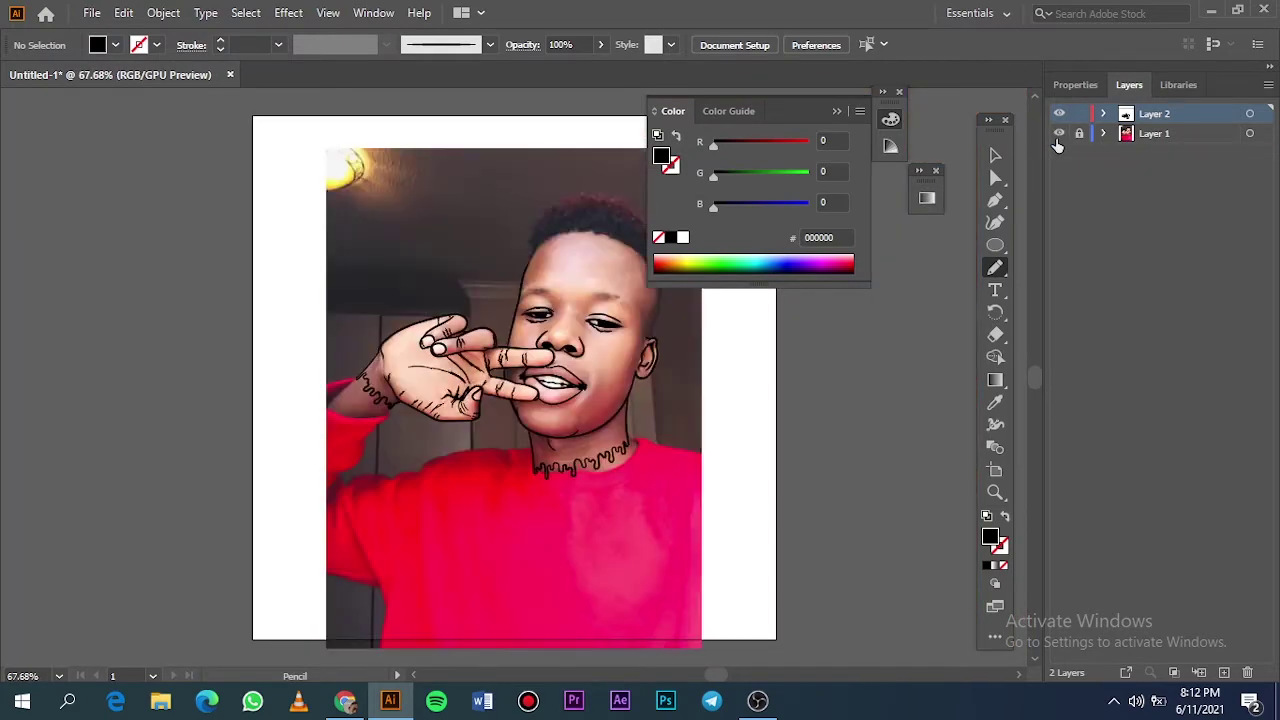
scroll(478, 300, up, 8)
scroll(478, 300, up, 1)
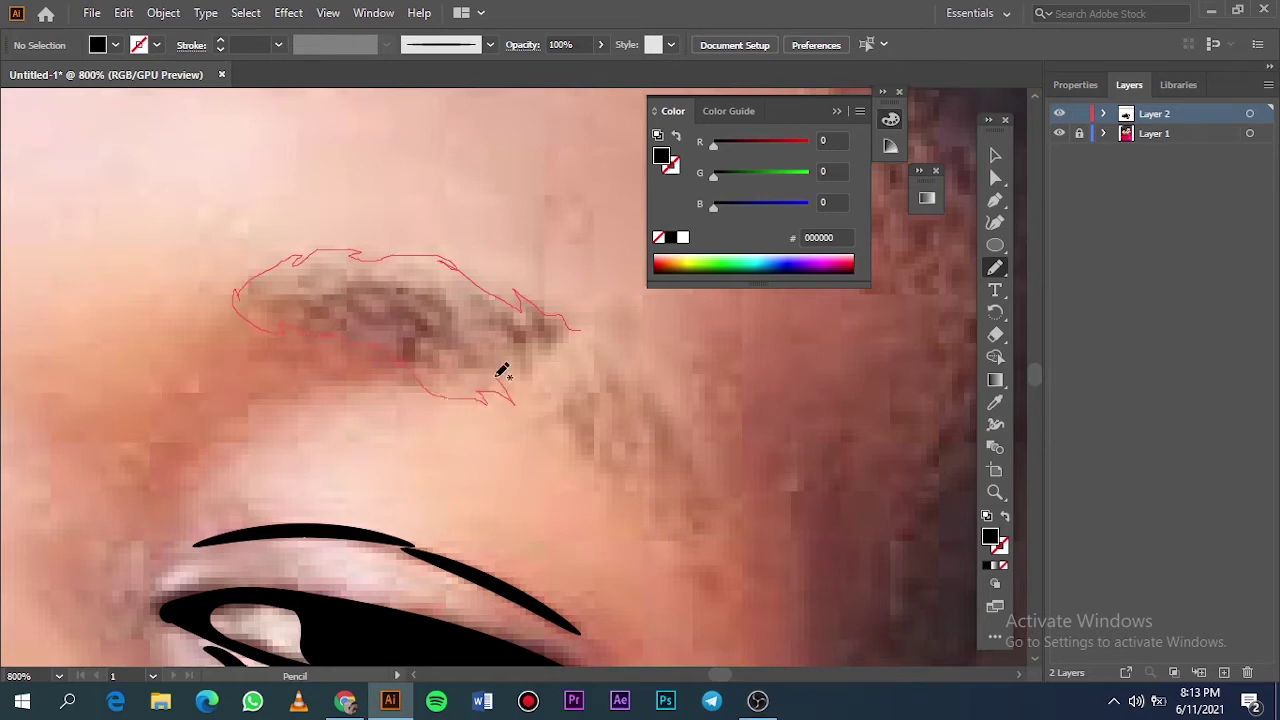
drag(563, 341, 586, 333)
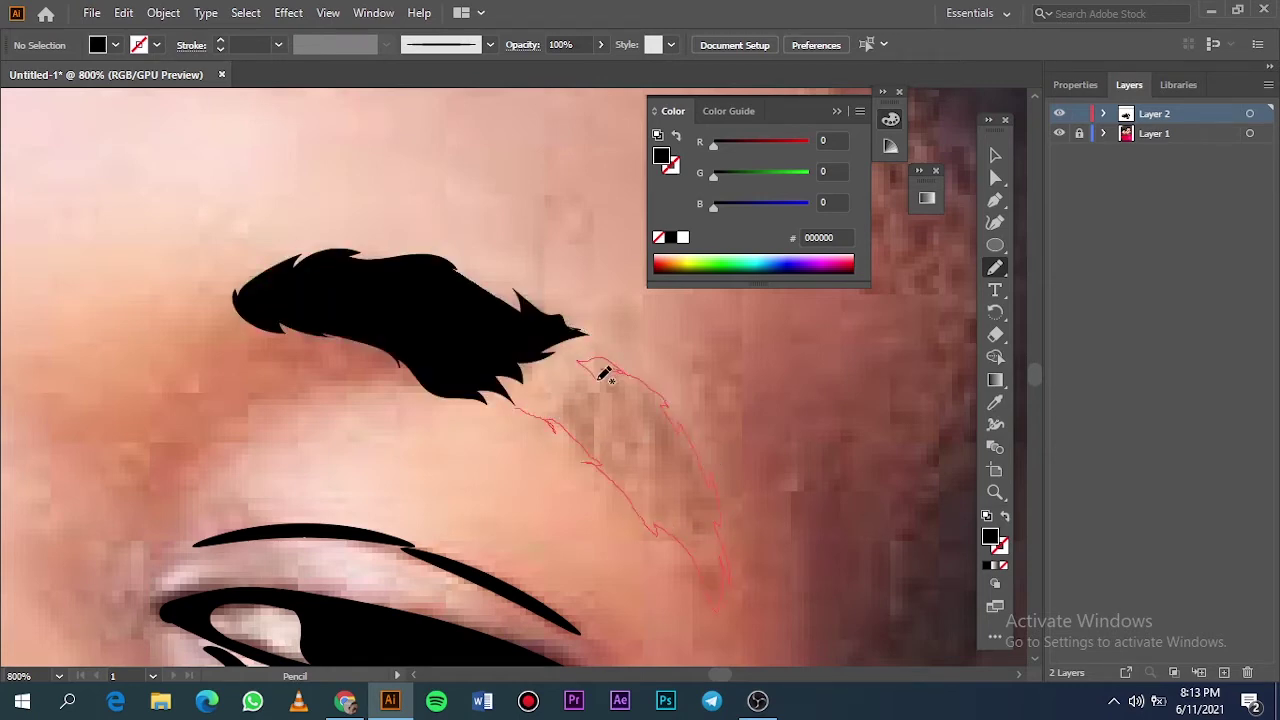
drag(556, 402, 540, 412)
key(ctrl+0)
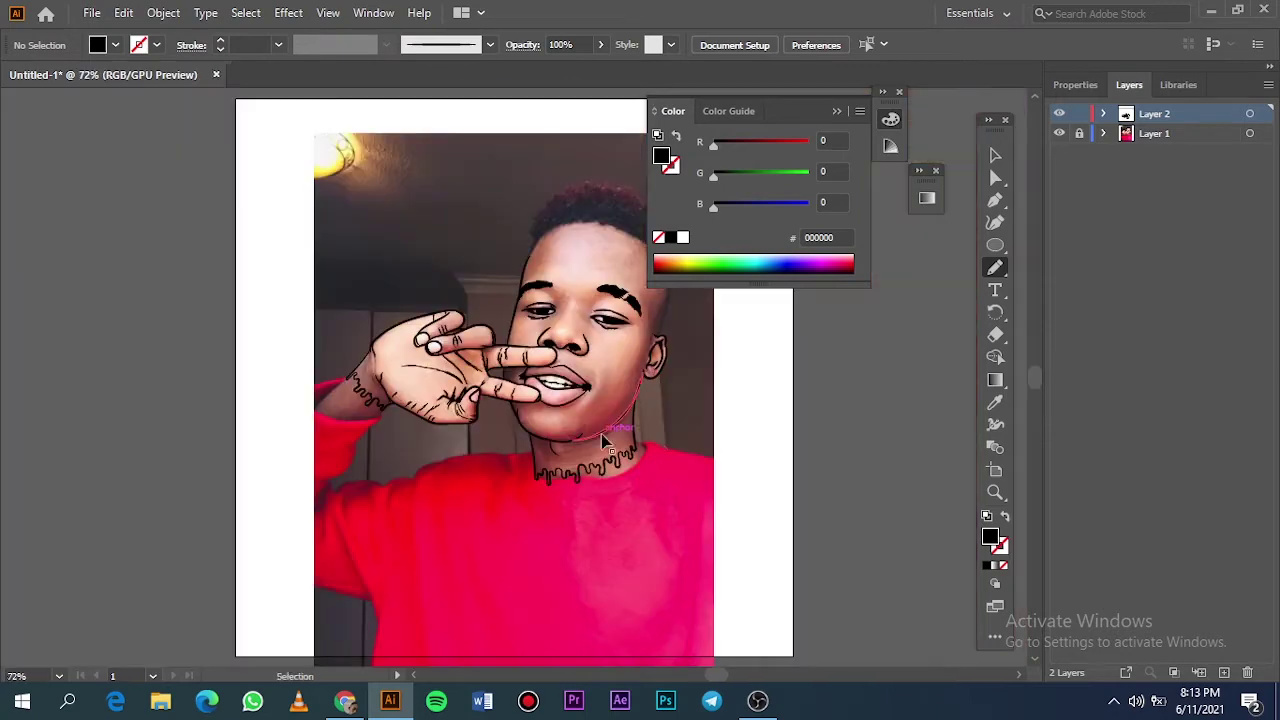
Step: Paint a wavy curl line with the Paintbrush along the hairline at the top of the head
click(1059, 133)
click(1059, 133)
scroll(487, 233, up, 5)
key(ctrl+minus)
key(ctrl+minus)
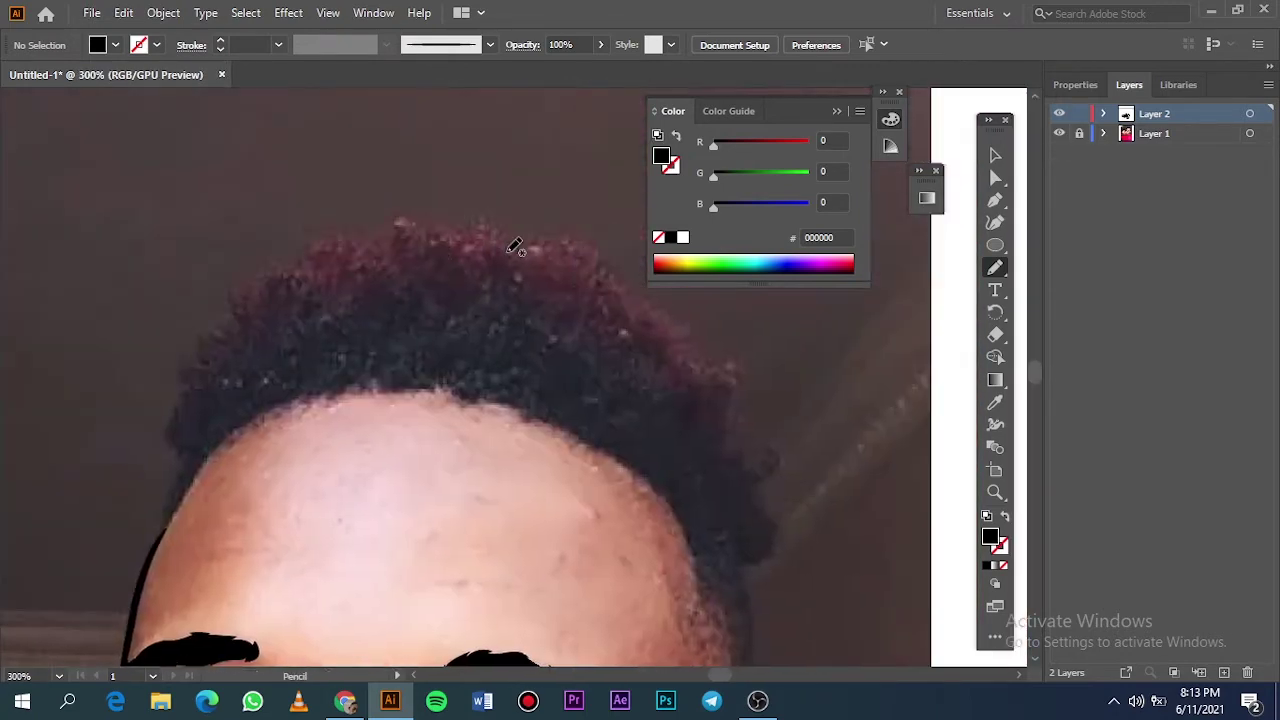
key(b)
mouse_move(244, 318)
mouse_down()
mouse_move(297, 282)
mouse_move(458, 256)
mouse_move(628, 337)
mouse_up()
scroll(628, 337, up, 3)
scroll(610, 320, down, 3)
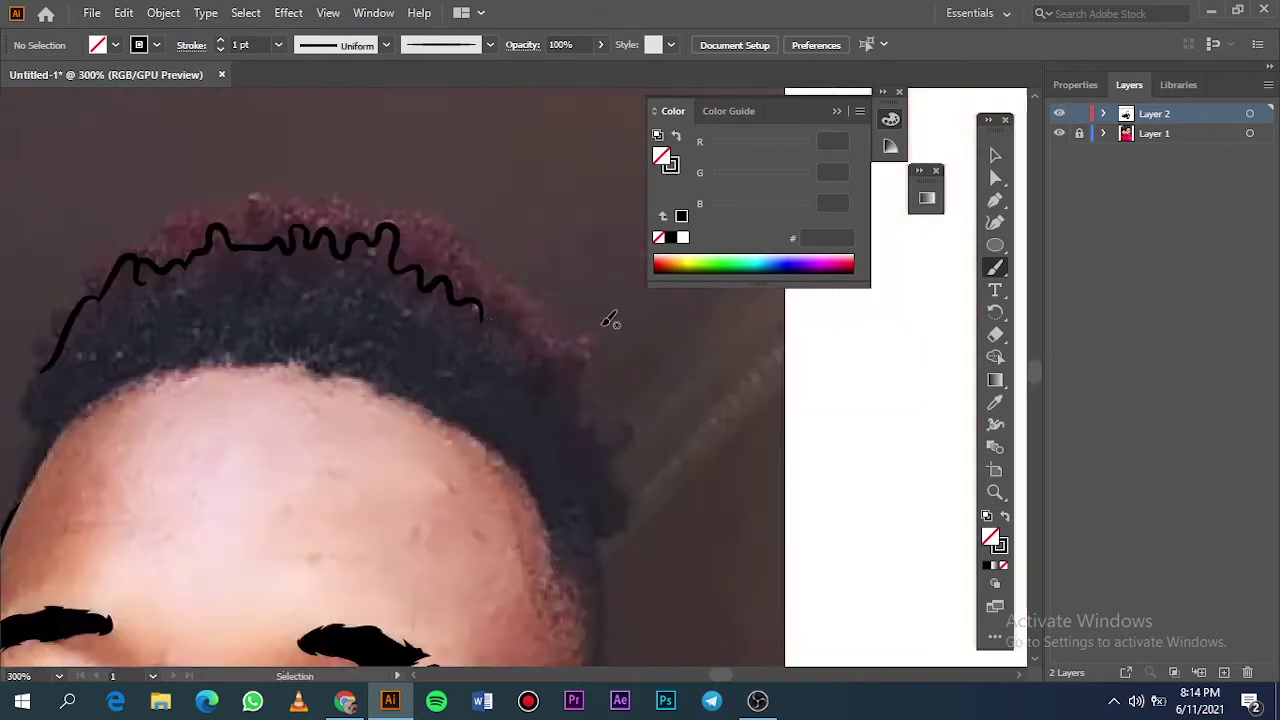
scroll(560, 405, up, 1)
drag(563, 377, 512, 330)
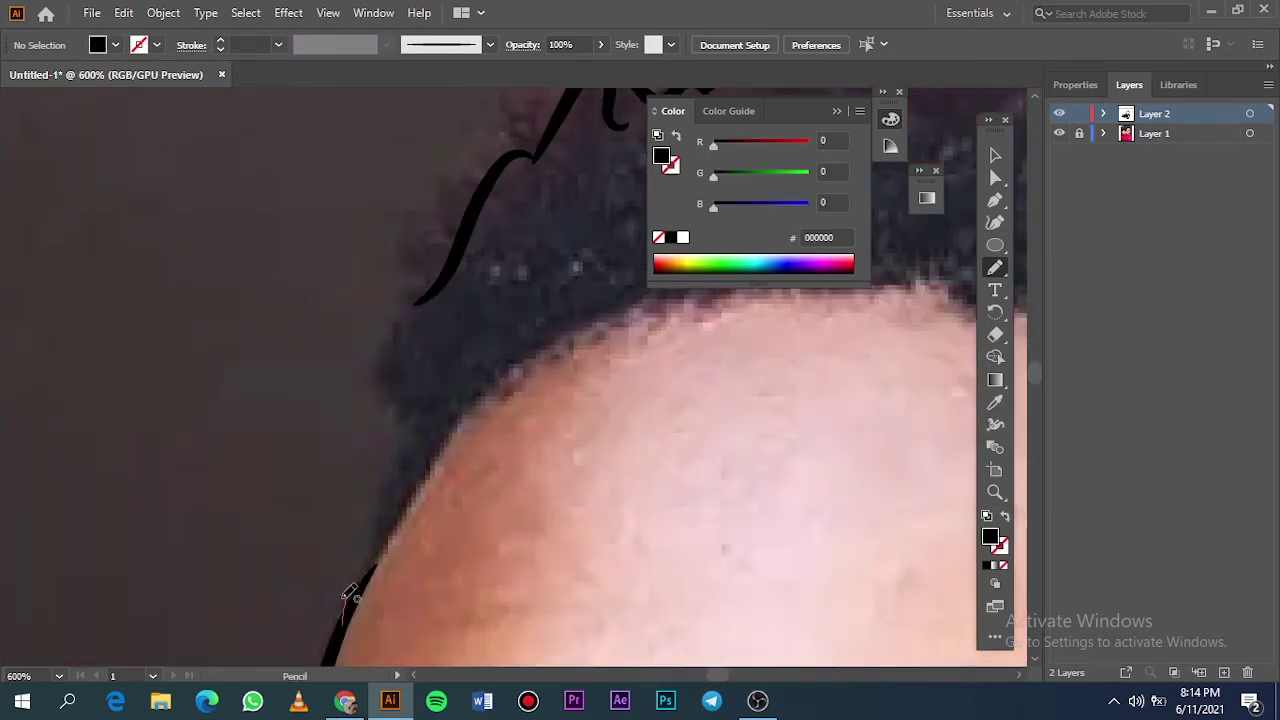
Step: Trace the hair's left outer edge down to the forehead as a closed black shape
drag(406, 308, 487, 250)
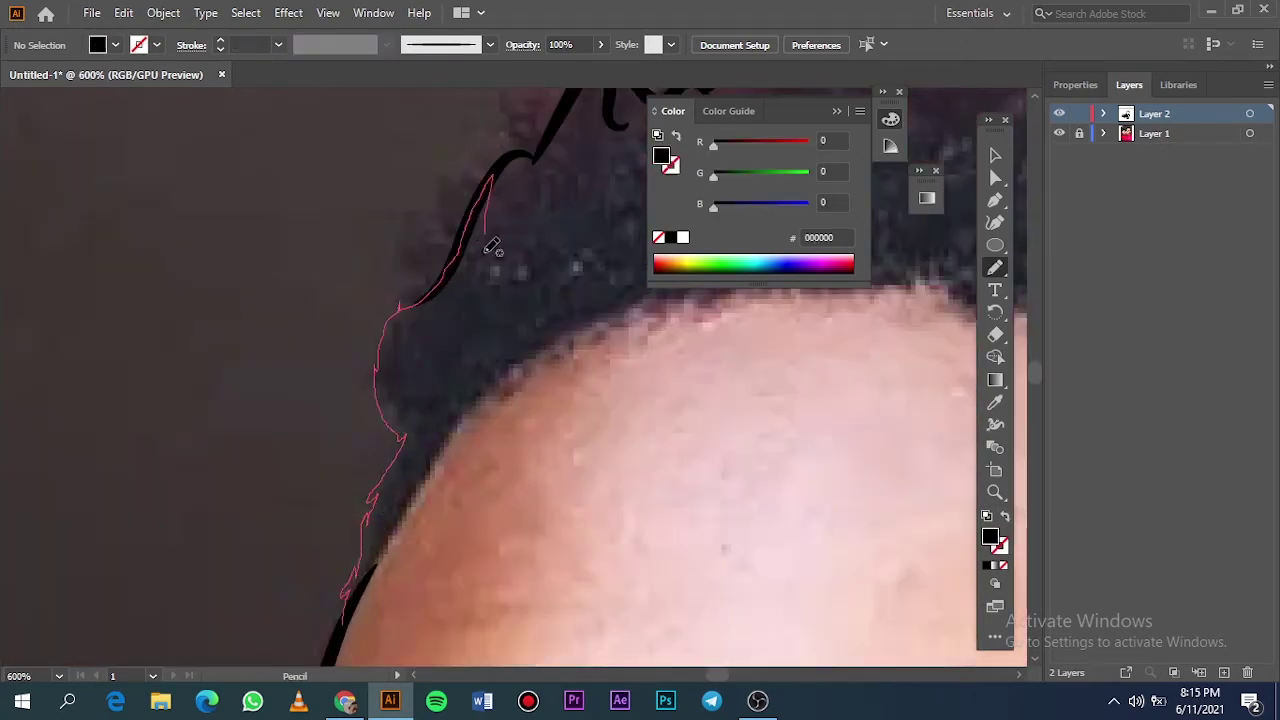
drag(513, 369, 424, 481)
drag(343, 632, 338, 650)
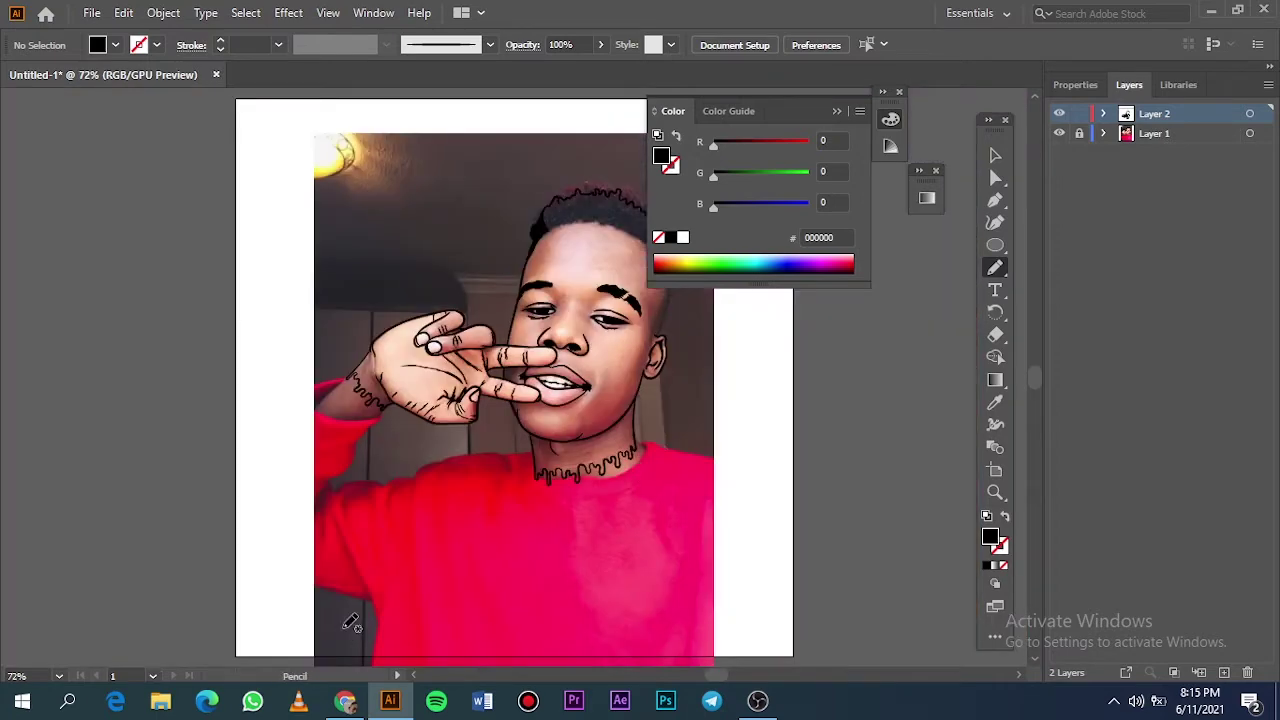
key(ctrl+0)
scroll(474, 393, up, 5)
scroll(474, 393, up, 1)
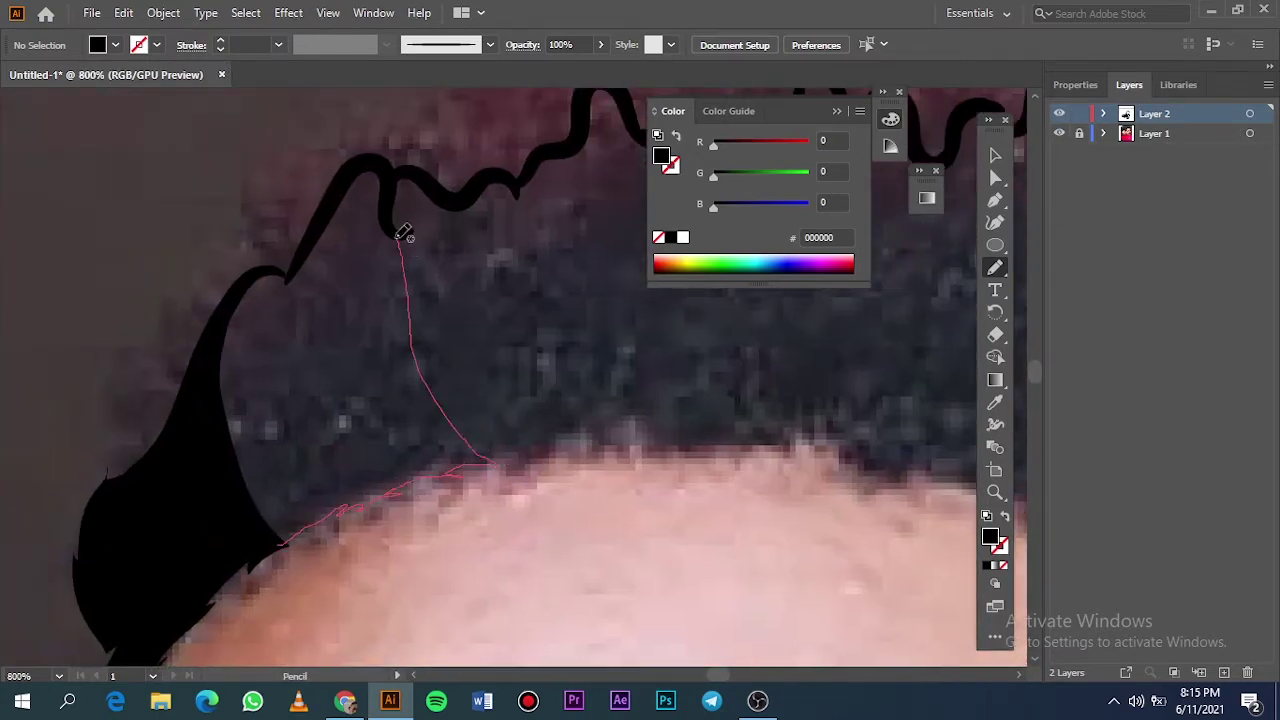
Step: Extend the black hair shape along the curls and fill another section of hair
drag(454, 470, 243, 543)
scroll(338, 515, up, 1)
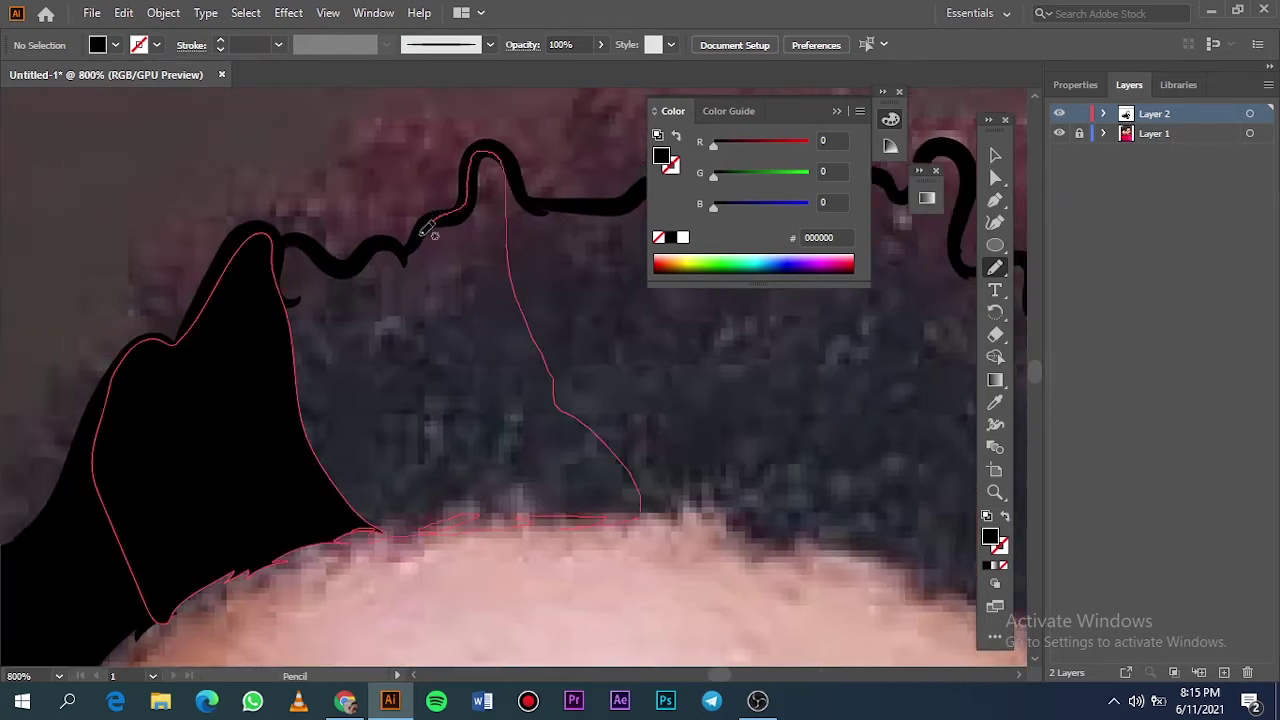
drag(648, 500, 366, 523)
key(ctrl+0)
scroll(600, 228, up, 4)
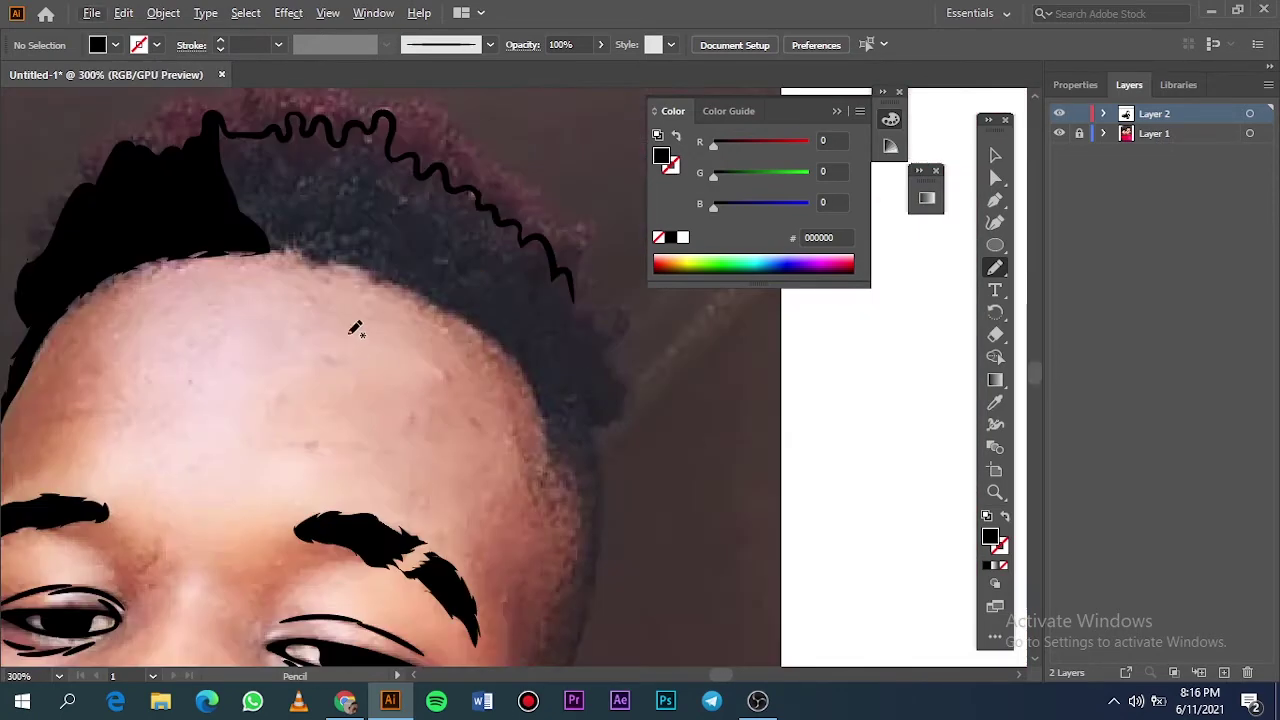
scroll(354, 326, up, 2)
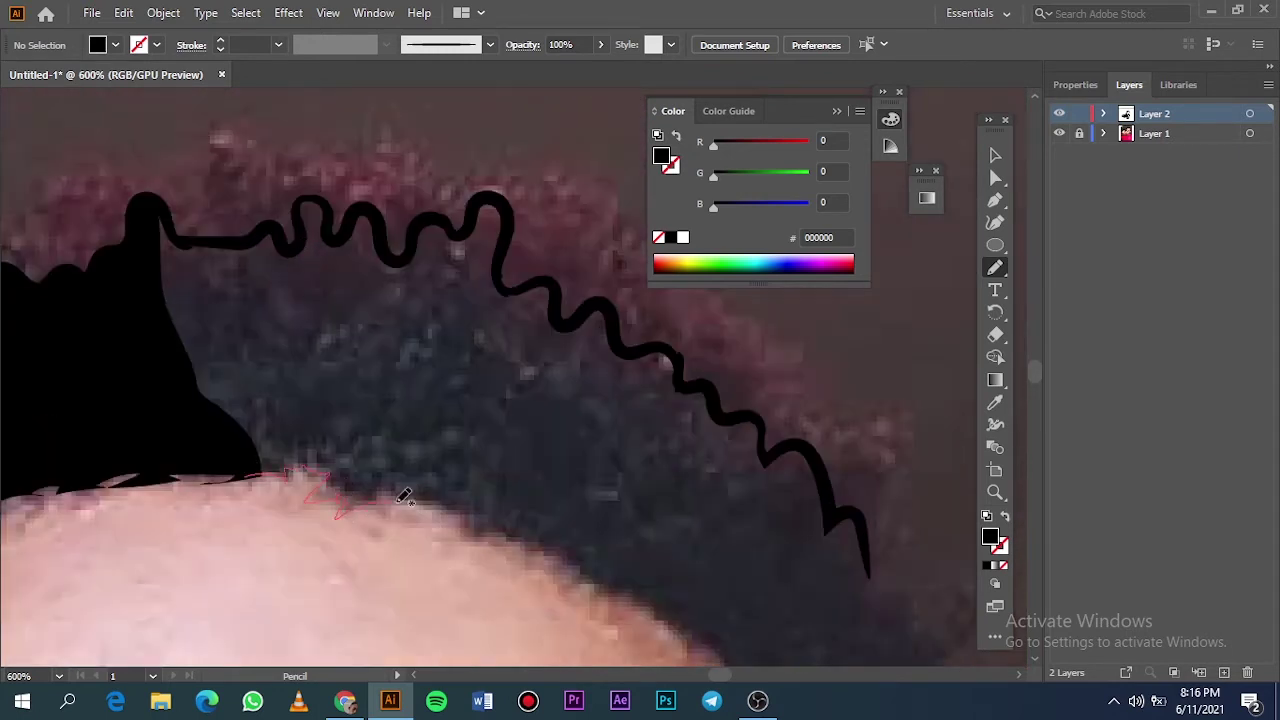
Step: Trace two more hair sections up to the curl line as closed black fills
drag(474, 528, 380, 218)
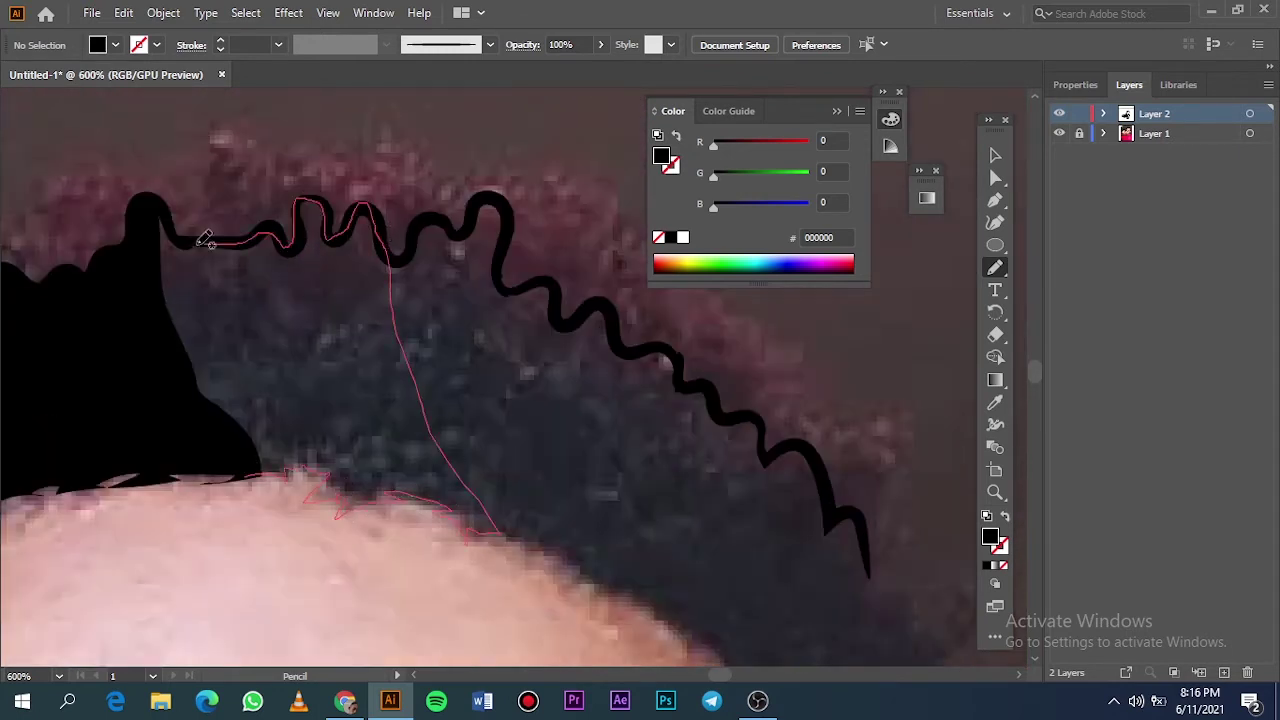
drag(205, 240, 214, 428)
scroll(300, 457, right, 3)
scroll(305, 460, down, 2)
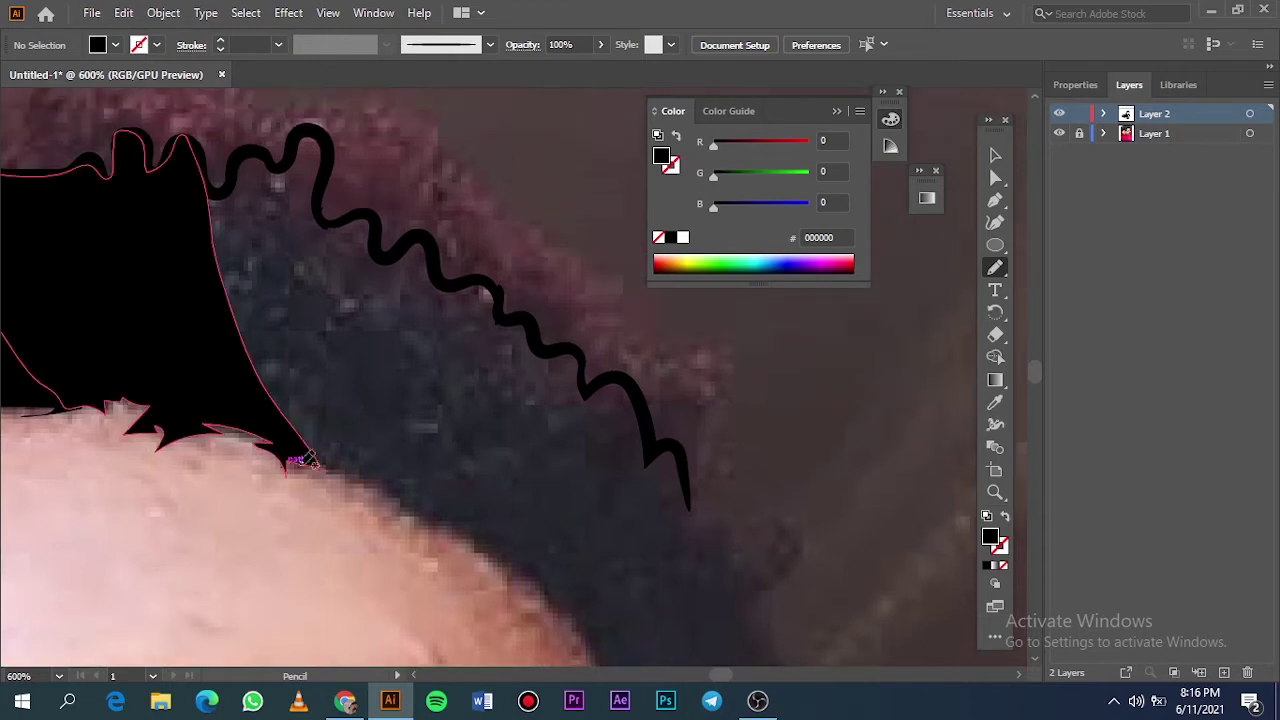
drag(489, 559, 503, 312)
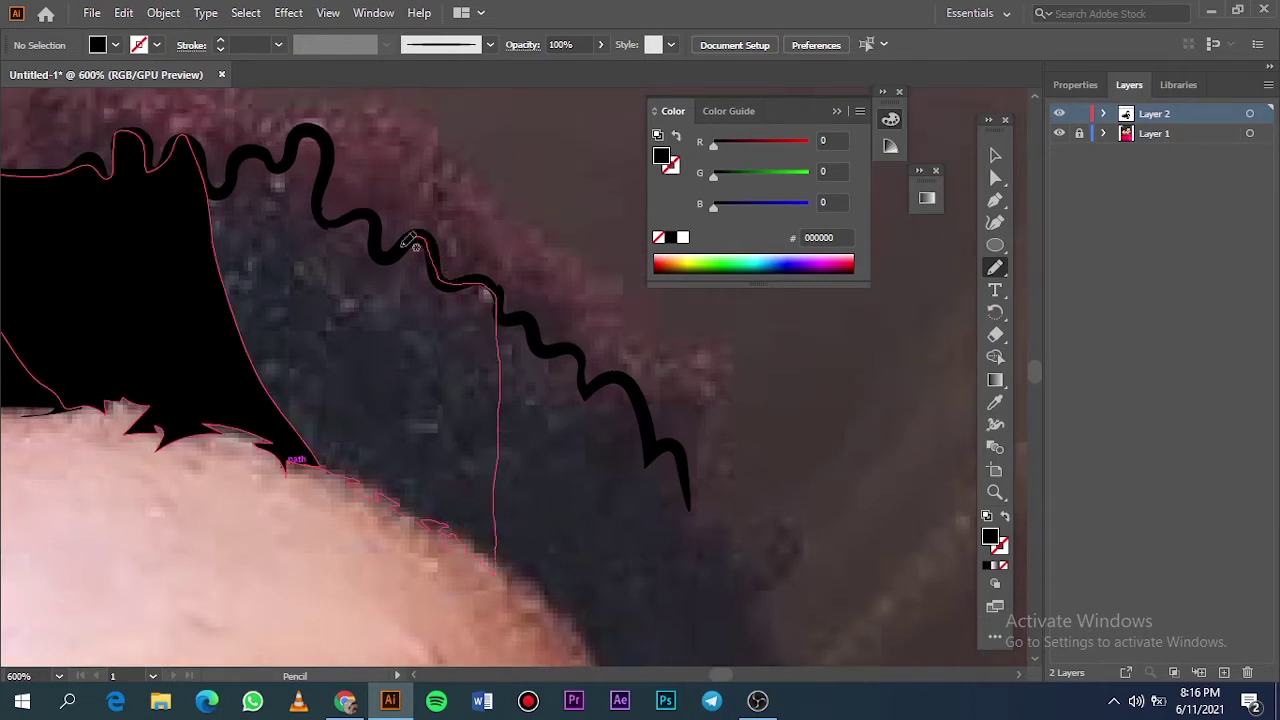
drag(230, 193, 294, 452)
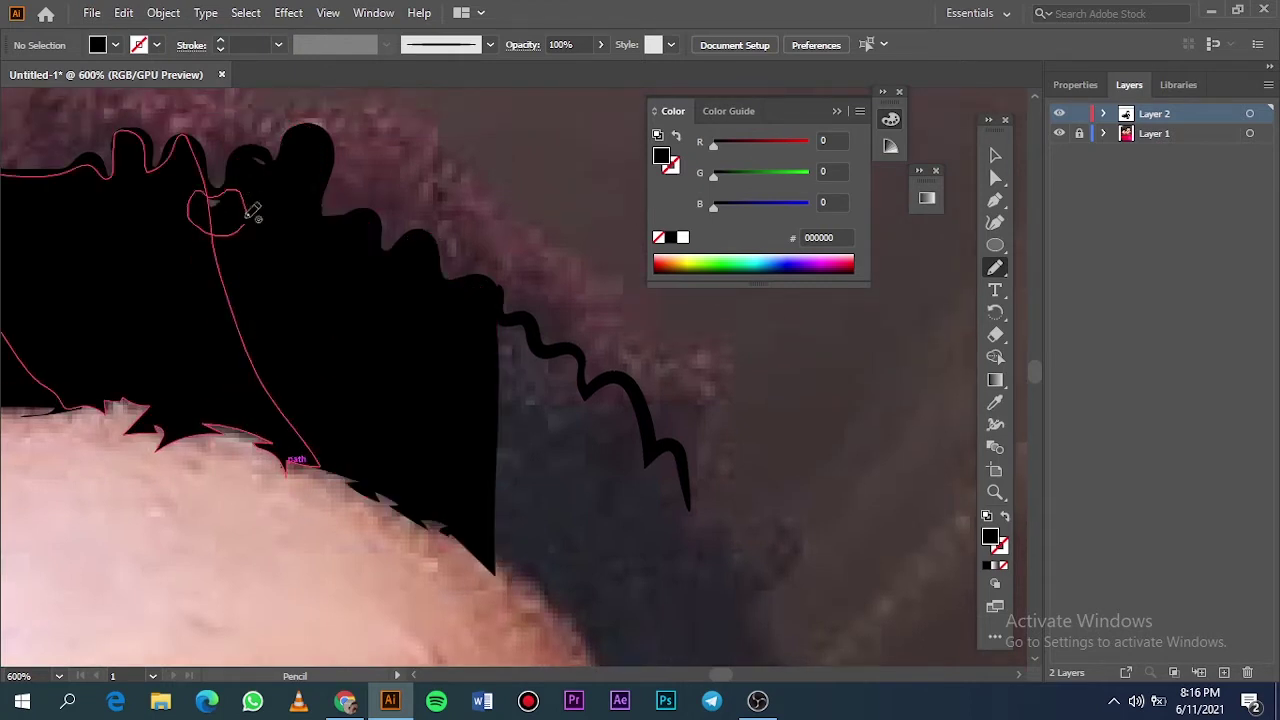
key(ctrl+0)
click(1059, 133)
Step: Outline the right side of the hair and fill it solid black
click(1059, 133)
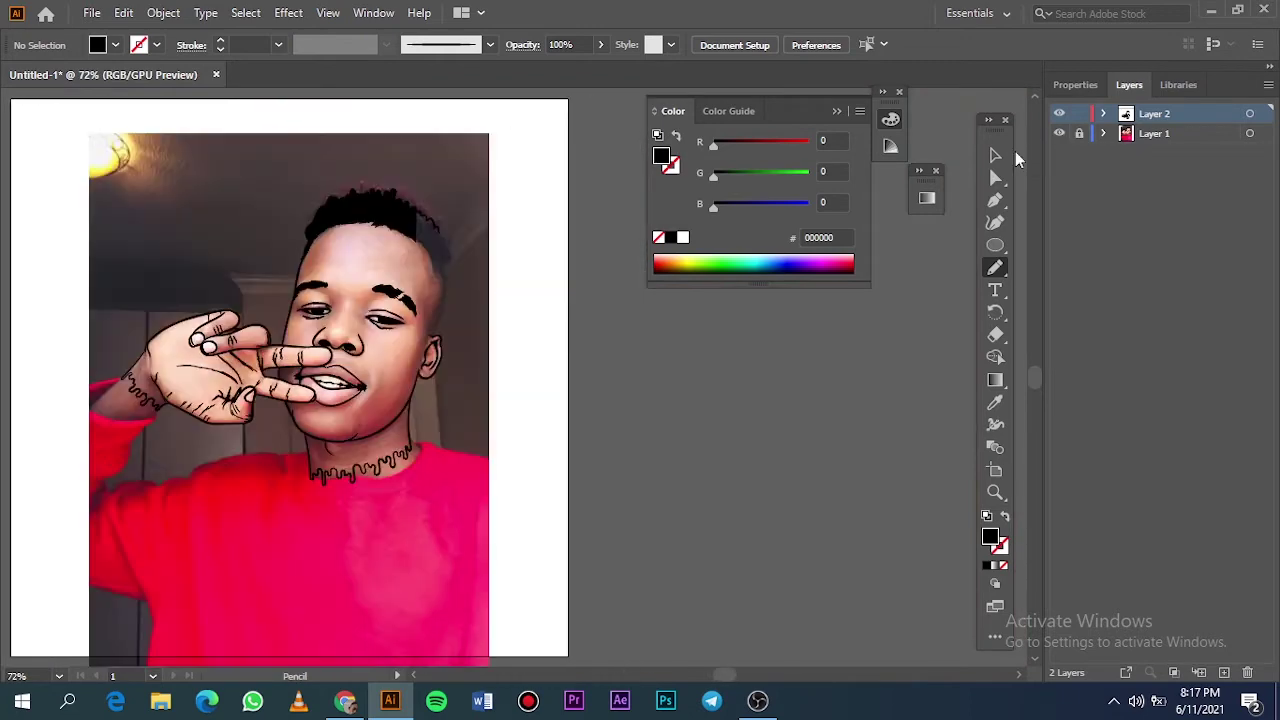
scroll(491, 389, up, 4)
scroll(510, 456, up, 1)
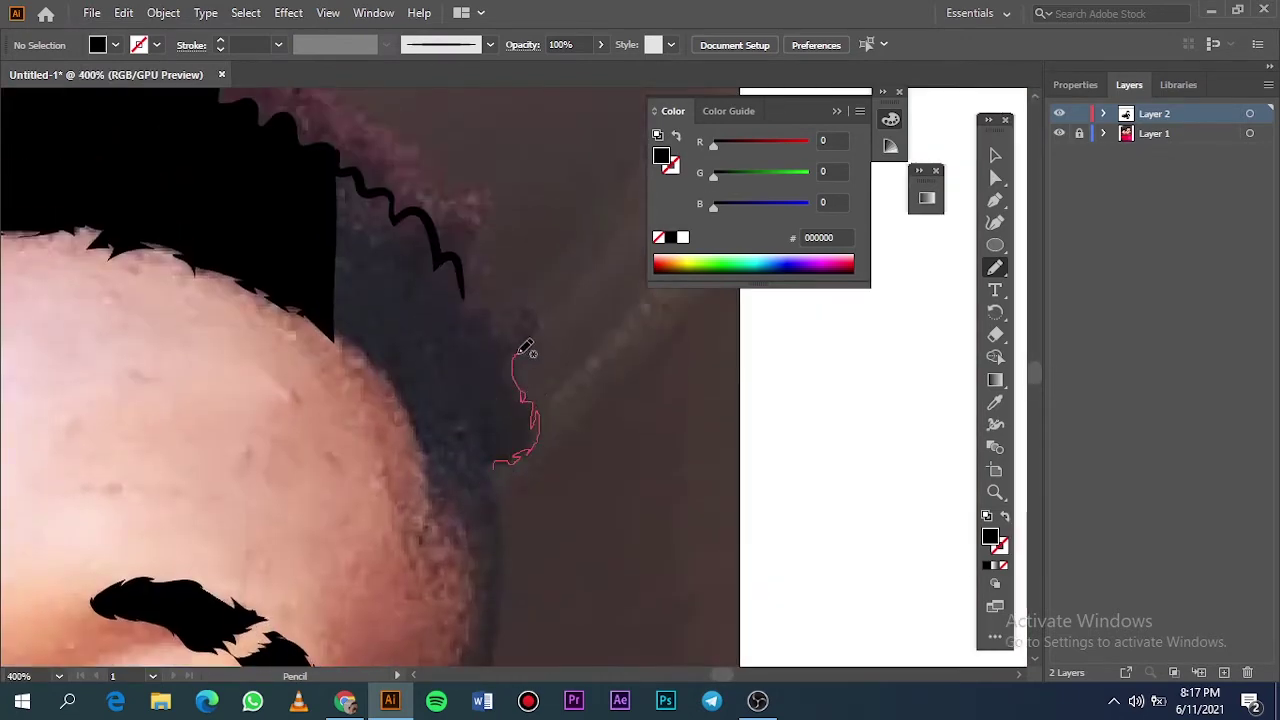
drag(532, 306, 469, 261)
mouse_move(396, 219)
mouse_down()
mouse_move(323, 303)
mouse_move(365, 364)
mouse_up()
drag(485, 484, 500, 462)
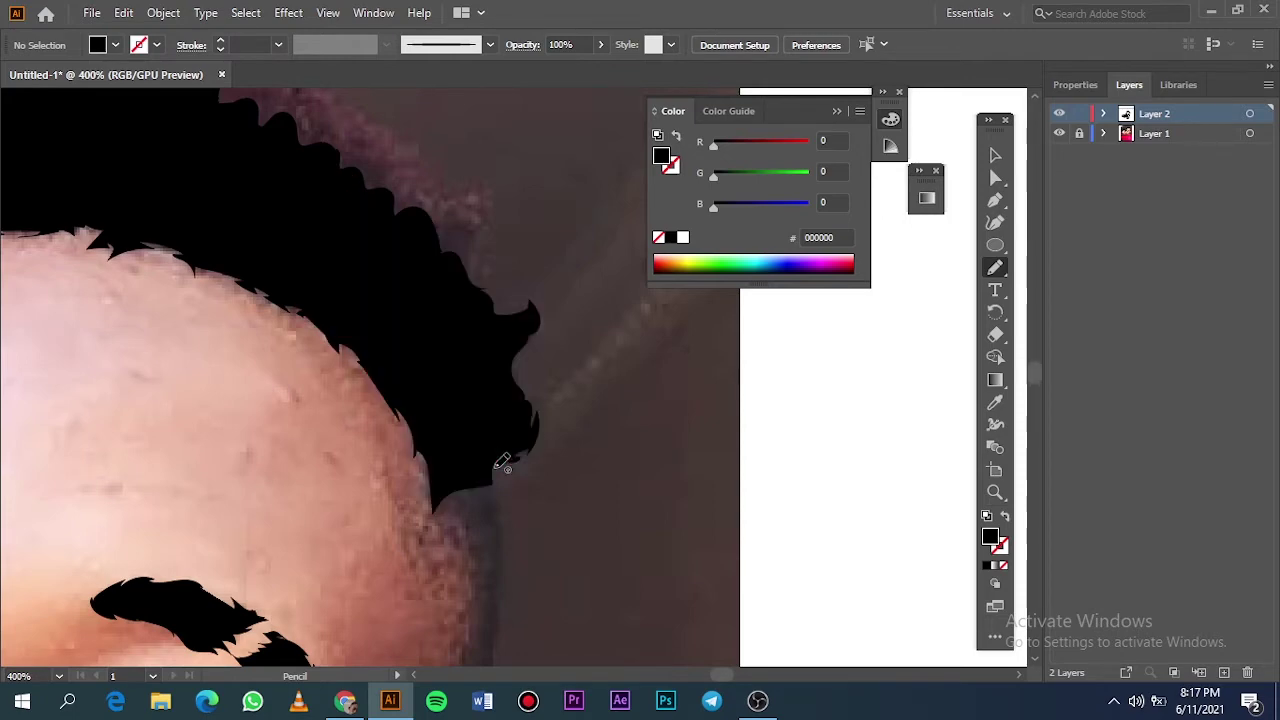
scroll(500, 460, down, 5)
scroll(505, 316, up, 5)
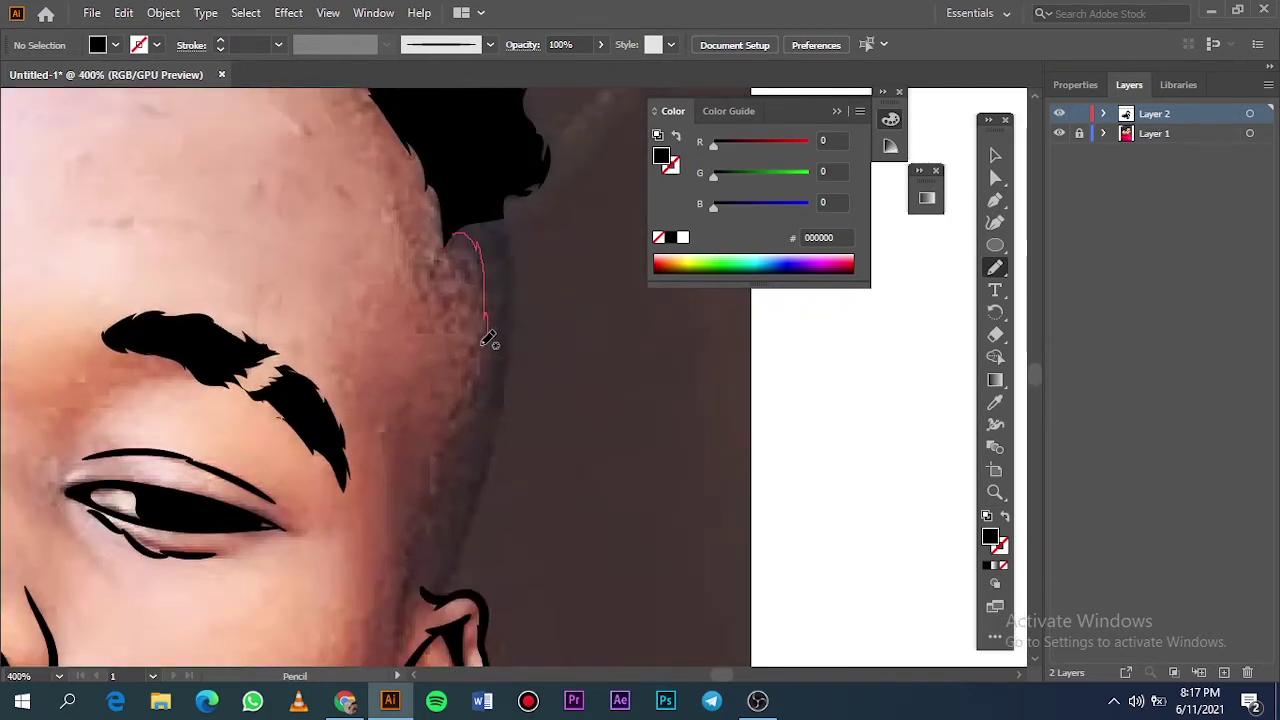
Step: Draw the sideburn outline down beside the ear, then toggle the photo to check it
mouse_move(436, 594)
mouse_down()
mouse_move(489, 509)
mouse_move(507, 440)
mouse_up()
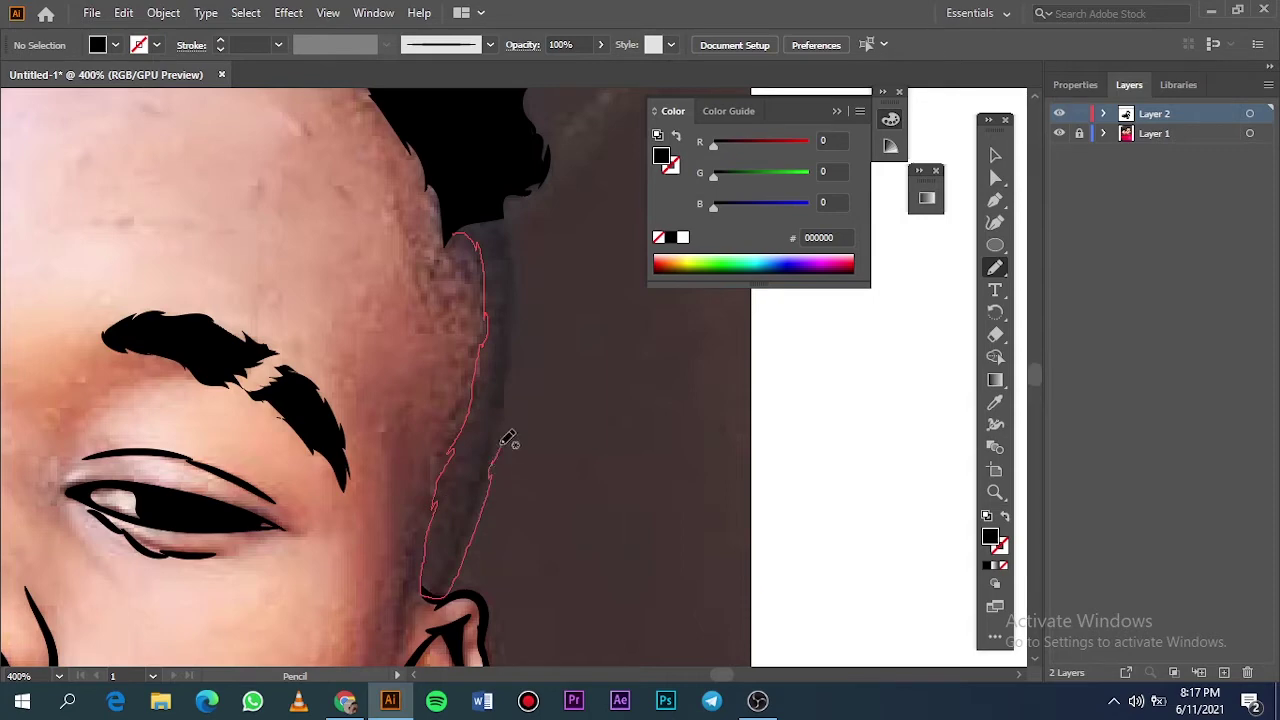
drag(519, 234, 462, 235)
scroll(537, 354, down, 3)
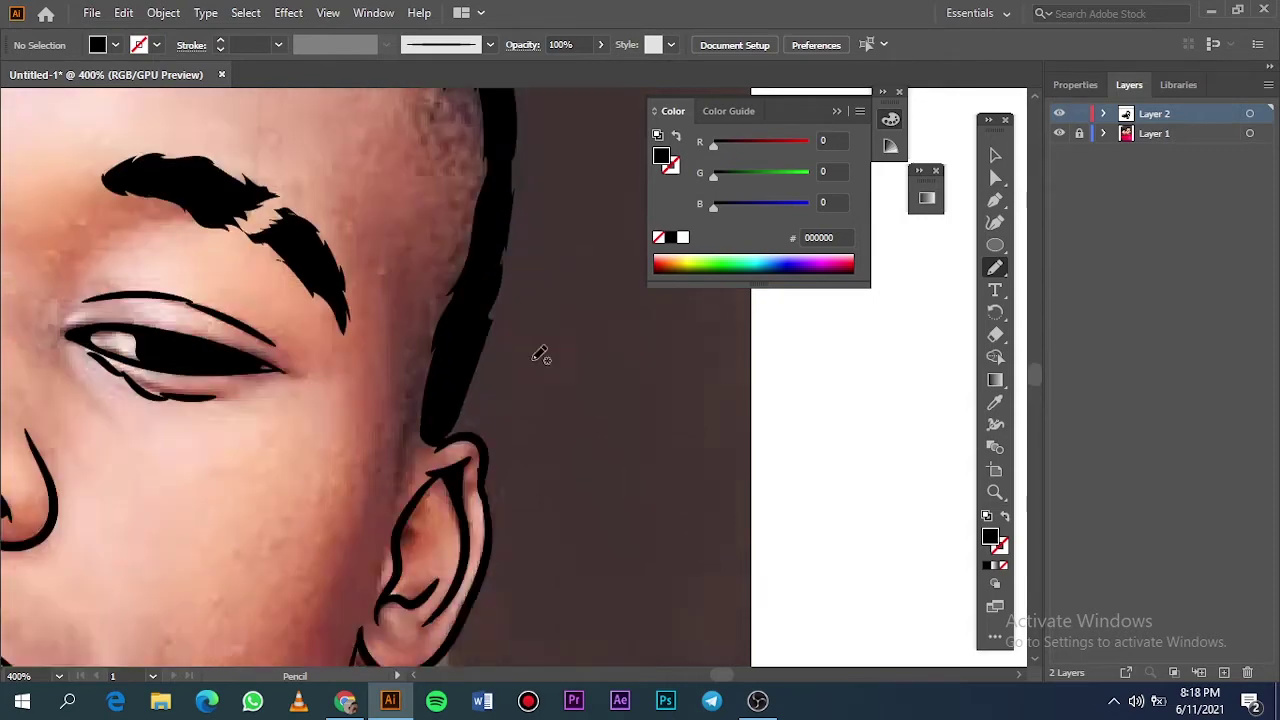
scroll(430, 340, up, 2)
drag(428, 292, 428, 338)
drag(412, 496, 430, 450)
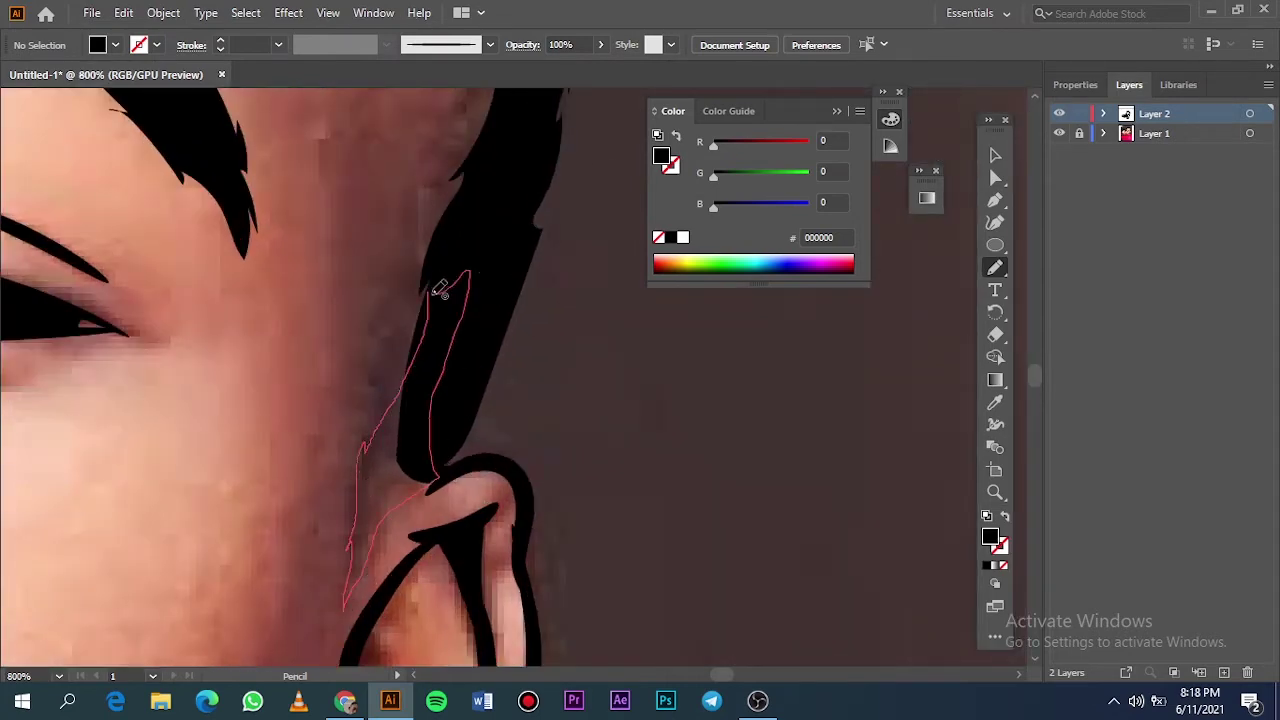
scroll(430, 400, down, 5)
click(1059, 134)
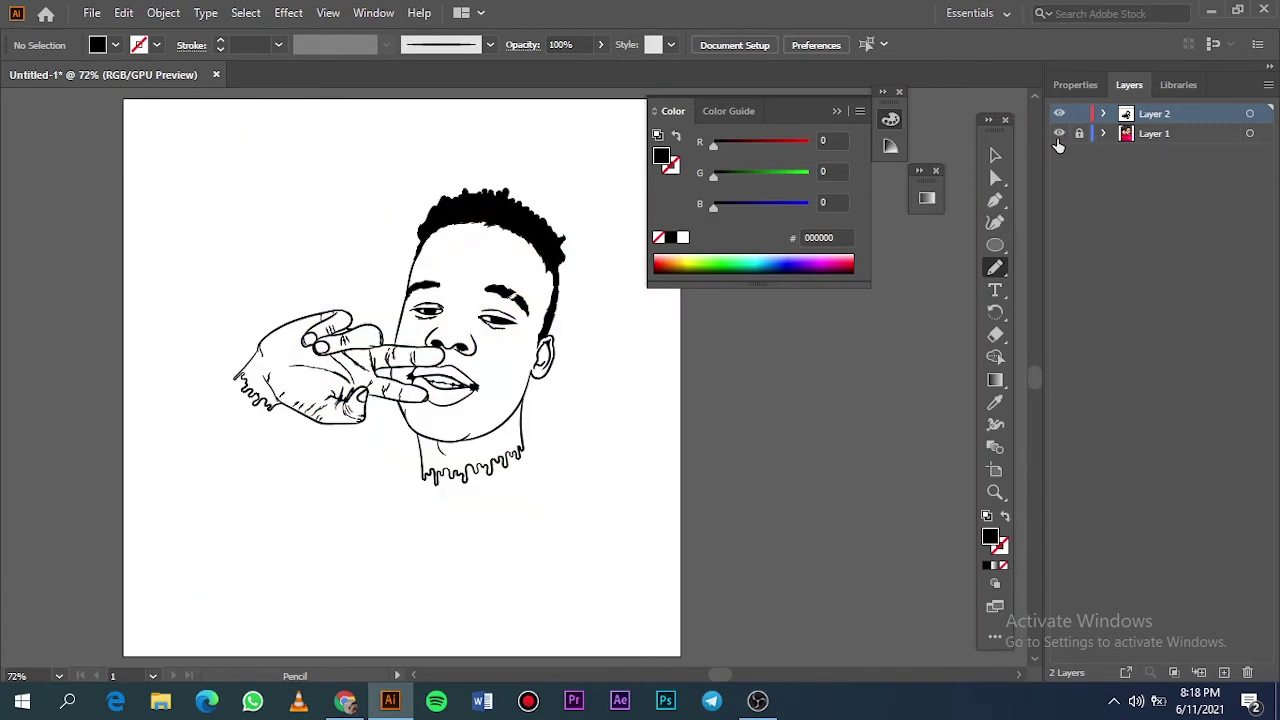
click(1059, 134)
scroll(543, 229, up, 5)
Step: Swap fill and stroke, then paint a single short hair strand at the temple
key(shift+x)
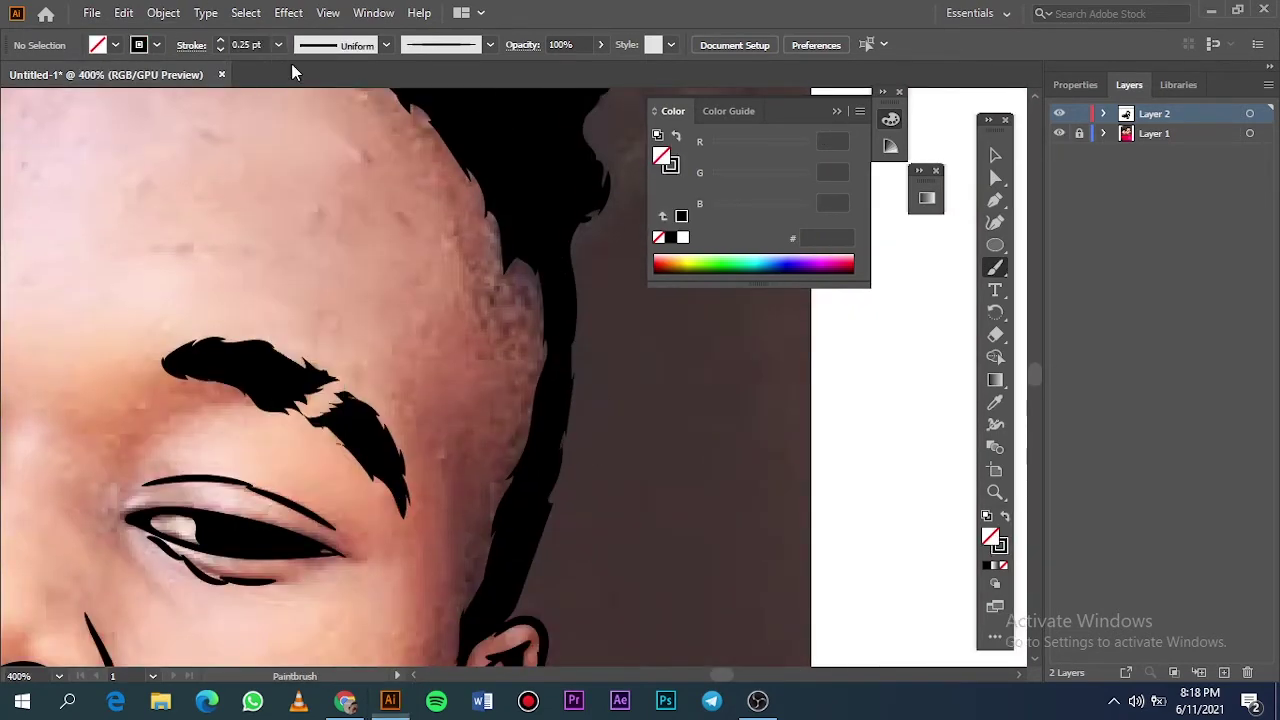
scroll(508, 273, up, 1)
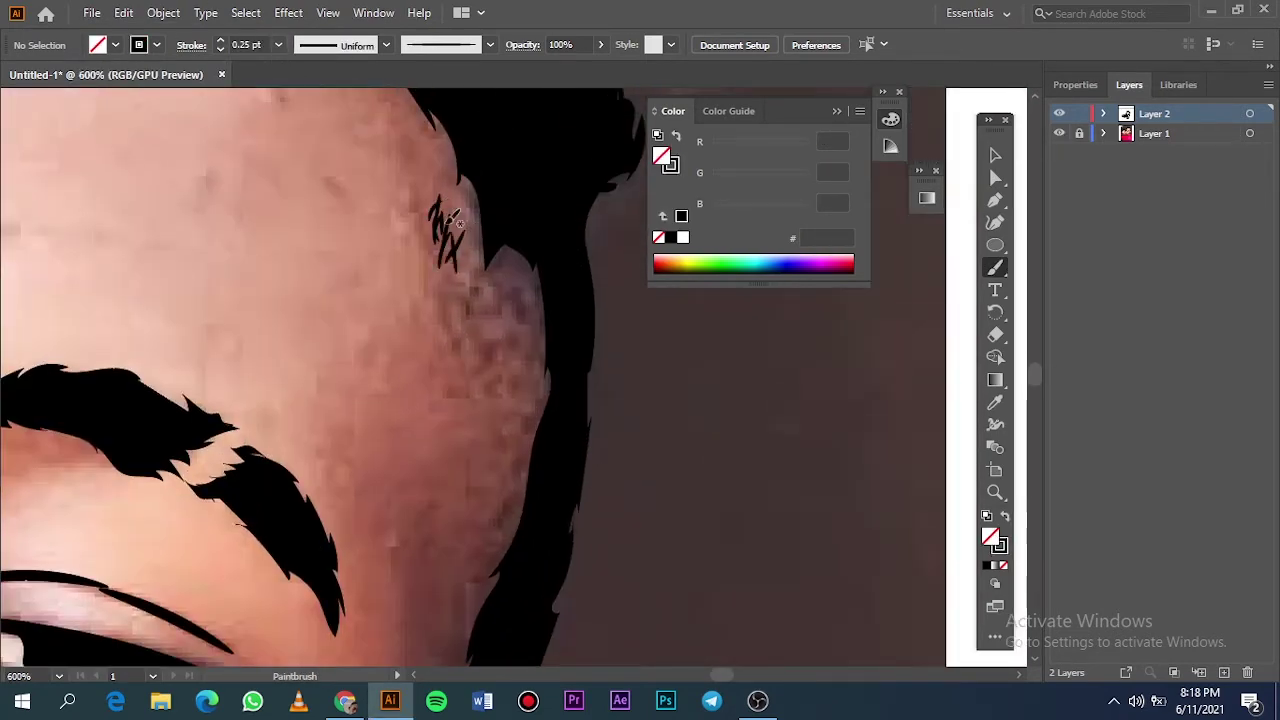
drag(455, 218, 440, 255)
scroll(476, 457, down, 3)
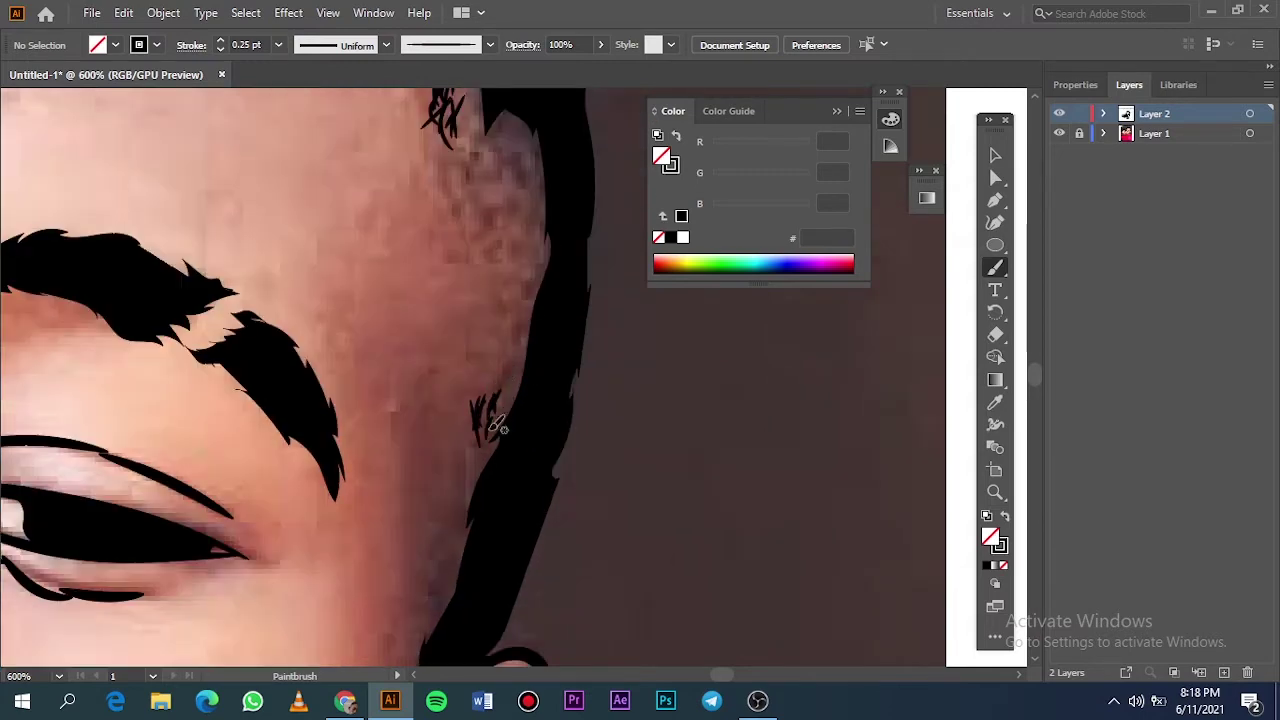
scroll(465, 440, up, 1)
Step: Move the strand up the temple and Alt-drag copies of it along the hair edge
key(v)
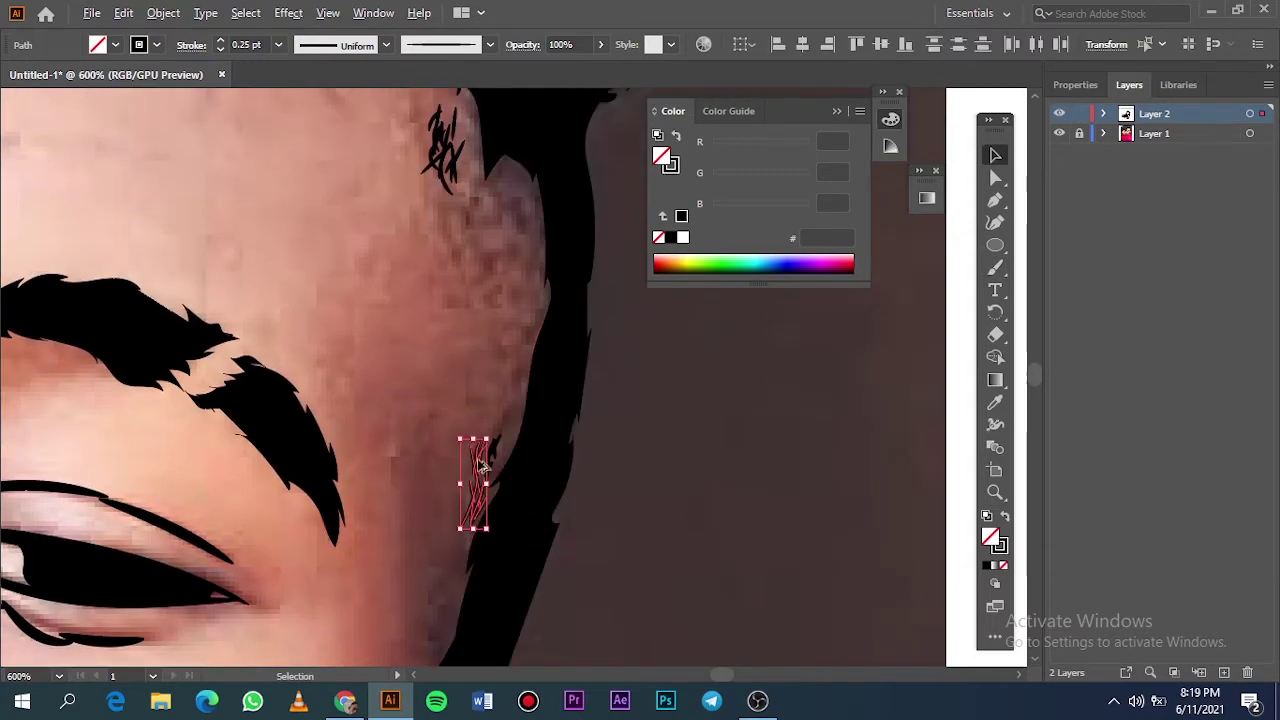
mouse_move(480, 460)
mouse_down()
mouse_move(537, 296)
mouse_move(500, 414)
mouse_up()
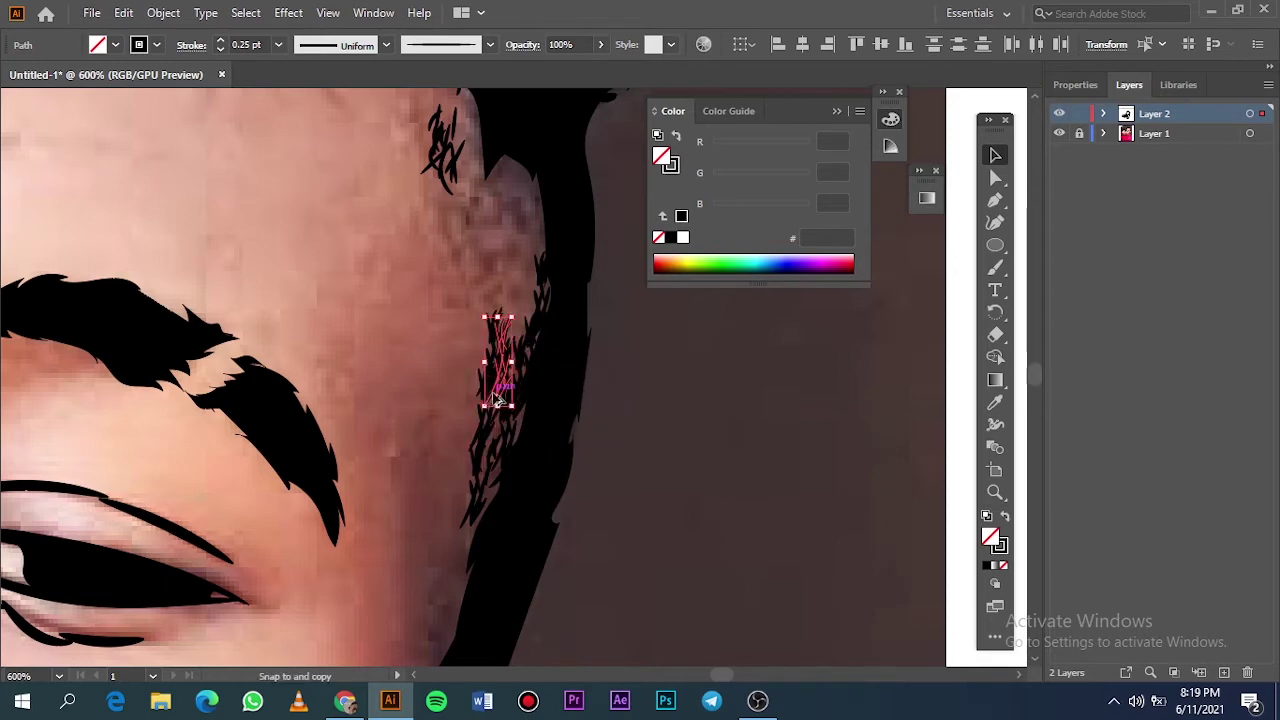
mouse_move(494, 340)
mouse_down()
mouse_move(512, 240)
mouse_move(492, 277)
mouse_up()
drag(493, 290, 490, 525)
scroll(631, 494, down, 5)
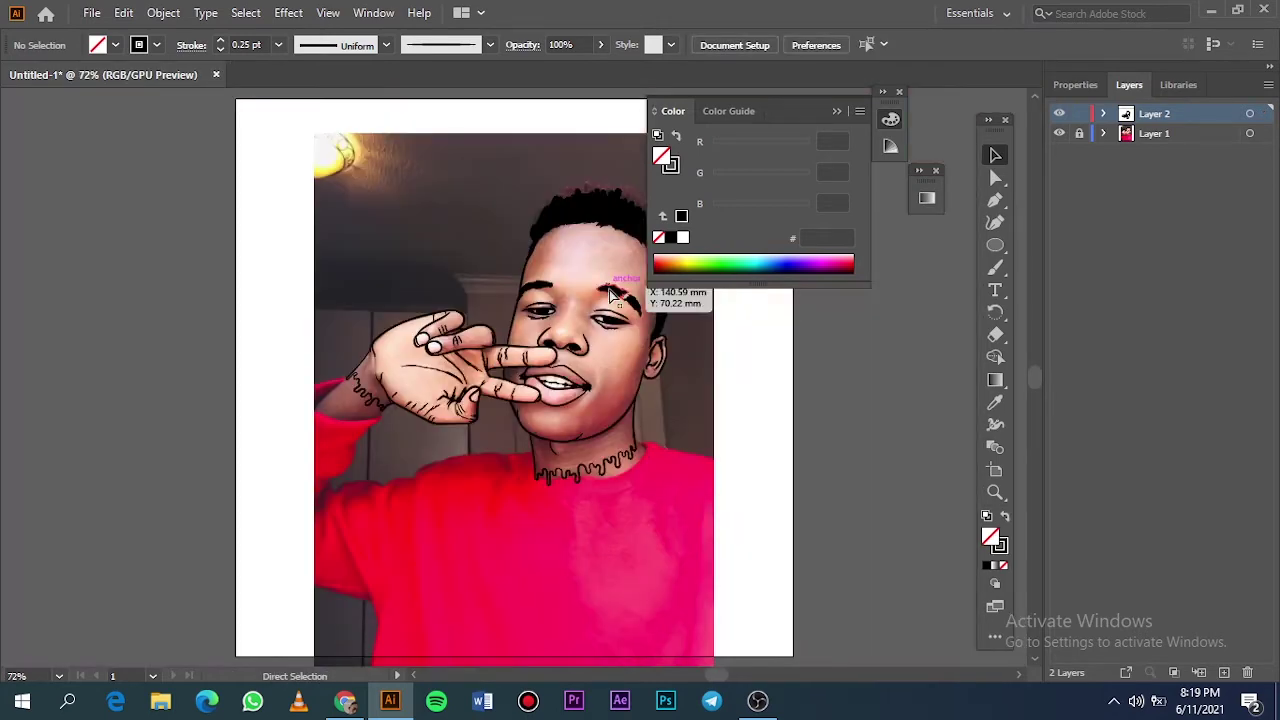
scroll(558, 311, up, 2)
scroll(558, 311, up, 10)
Step: Paint several more short feathery strands along the sideburn's edge
key(b)
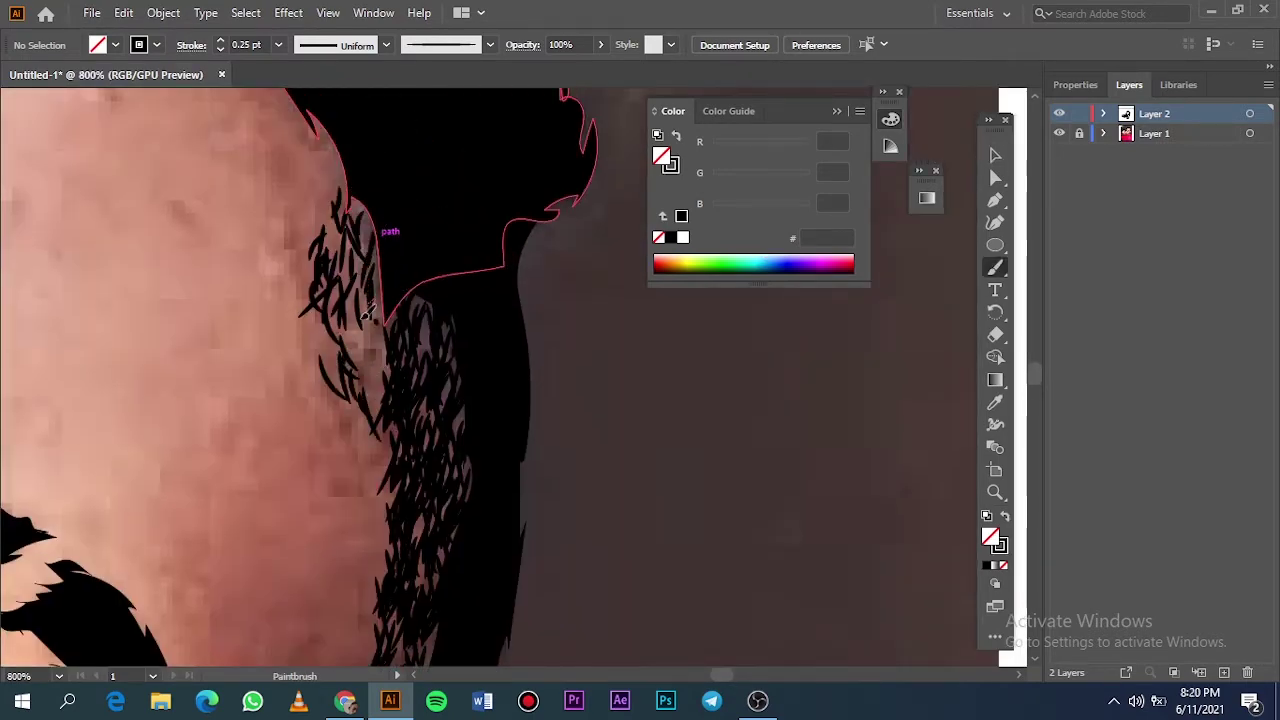
mouse_move(370, 300)
mouse_down()
mouse_move(358, 350)
mouse_move(390, 380)
mouse_move(385, 500)
mouse_up()
drag(365, 390, 350, 428)
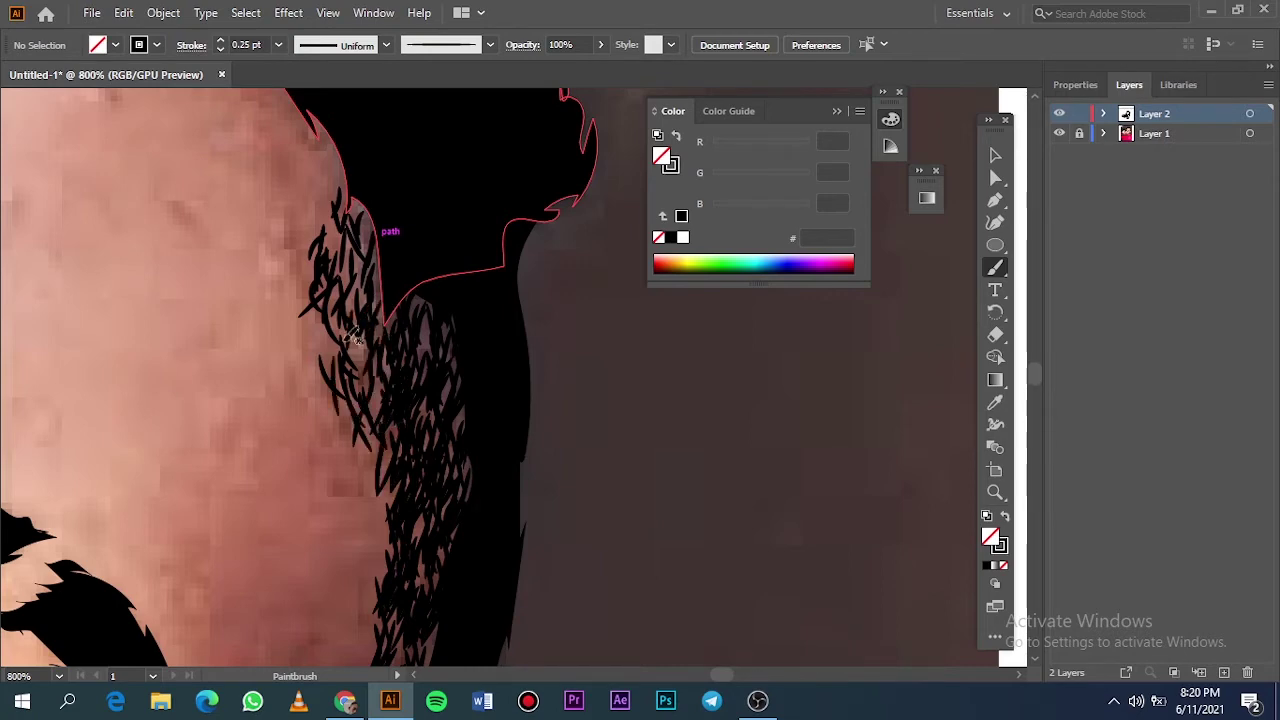
drag(349, 340, 338, 388)
drag(306, 320, 343, 325)
Step: Deselect, fit the artboard, close the Color panel and hide the photo to preview
key(ctrl+shift+a)
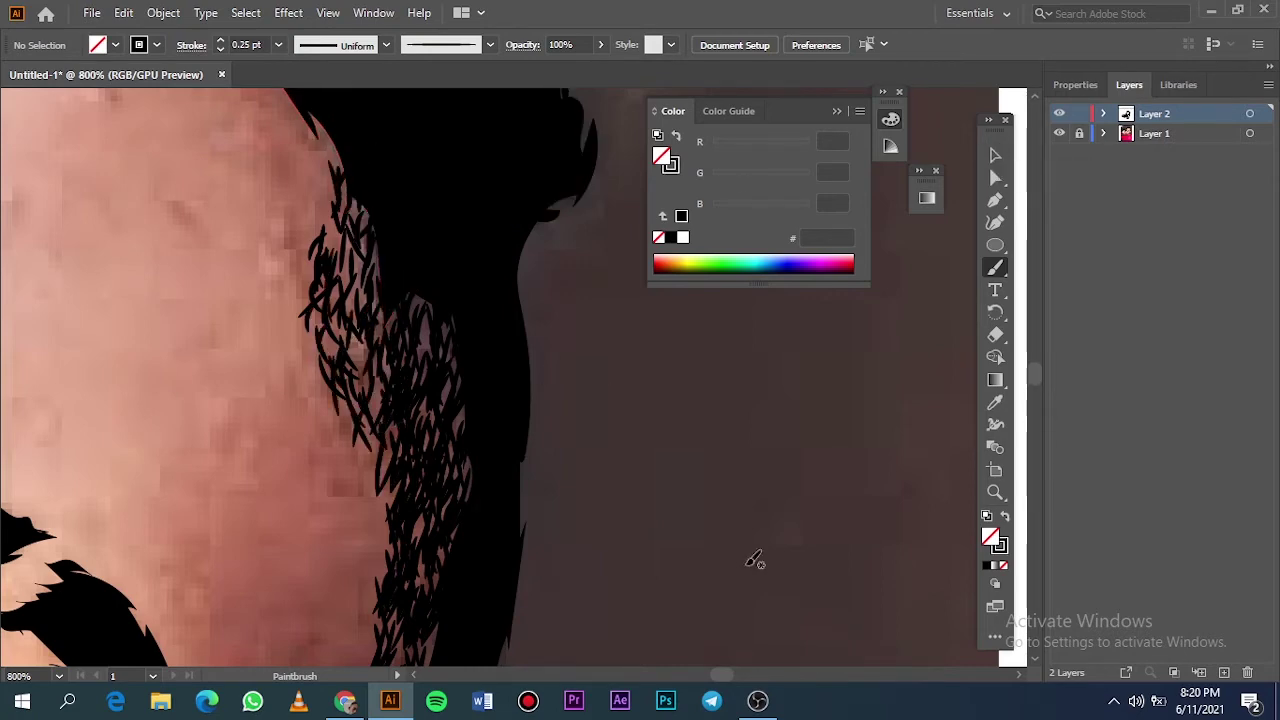
key(ctrl+0)
click(851, 105)
click(1059, 133)
Step: Paint thin curved arcs at the inner corners of both eyes
click(999, 155)
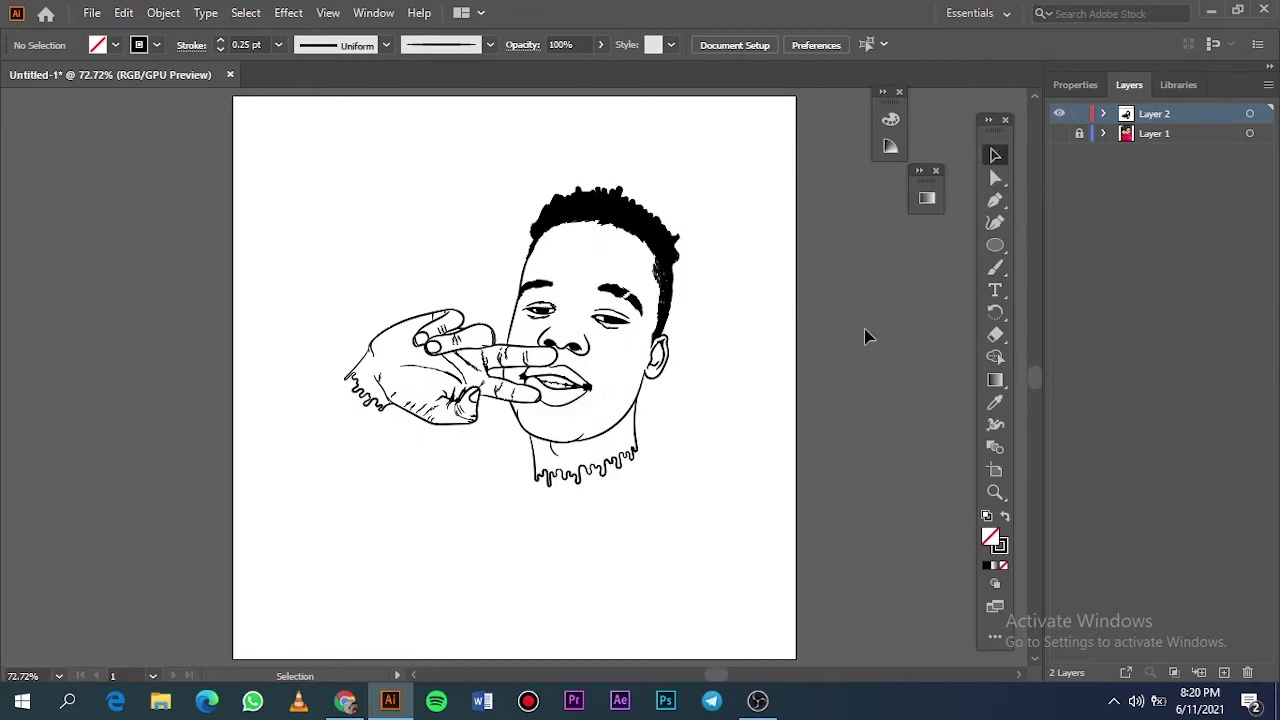
click(1059, 133)
scroll(517, 316, up, 5)
key(b)
mouse_move(541, 301)
mouse_down()
mouse_move(520, 337)
mouse_move(371, 286)
mouse_up()
Step: Select the eye-corner curves, set their stroke to 0.5 pt, and check without the photo
key(v)
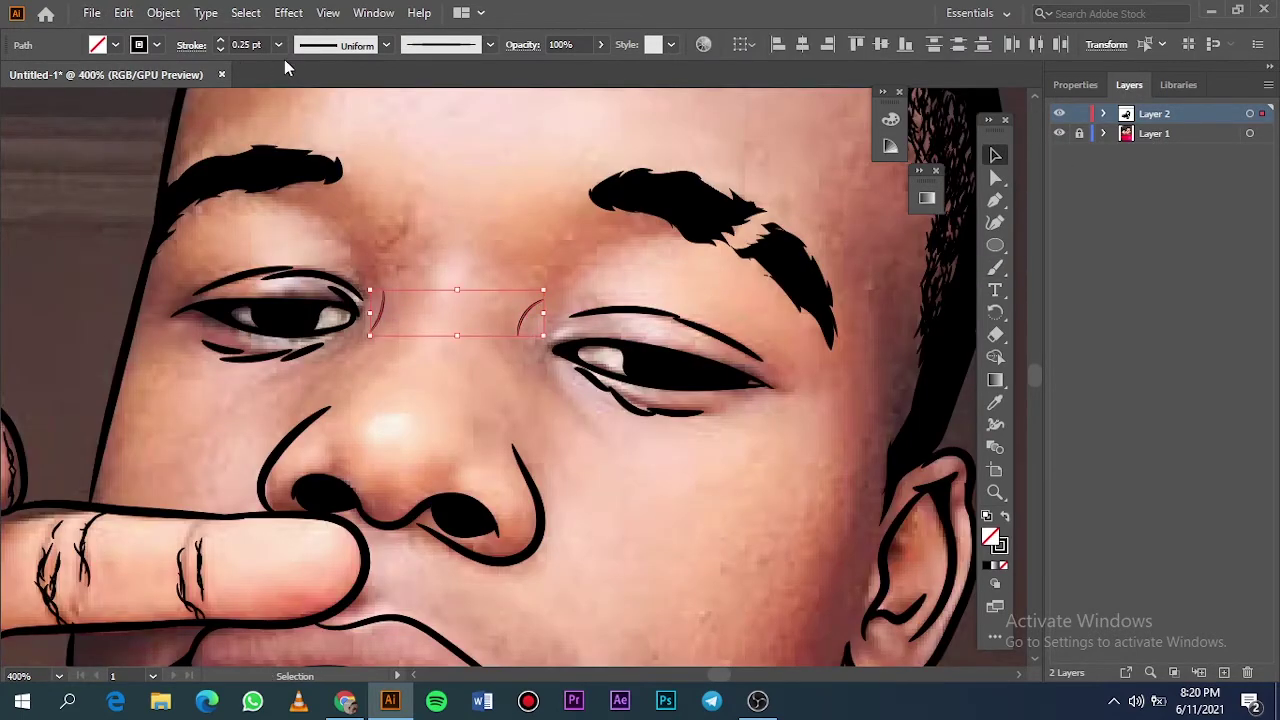
click(437, 128)
key(ctrl+0)
click(1059, 133)
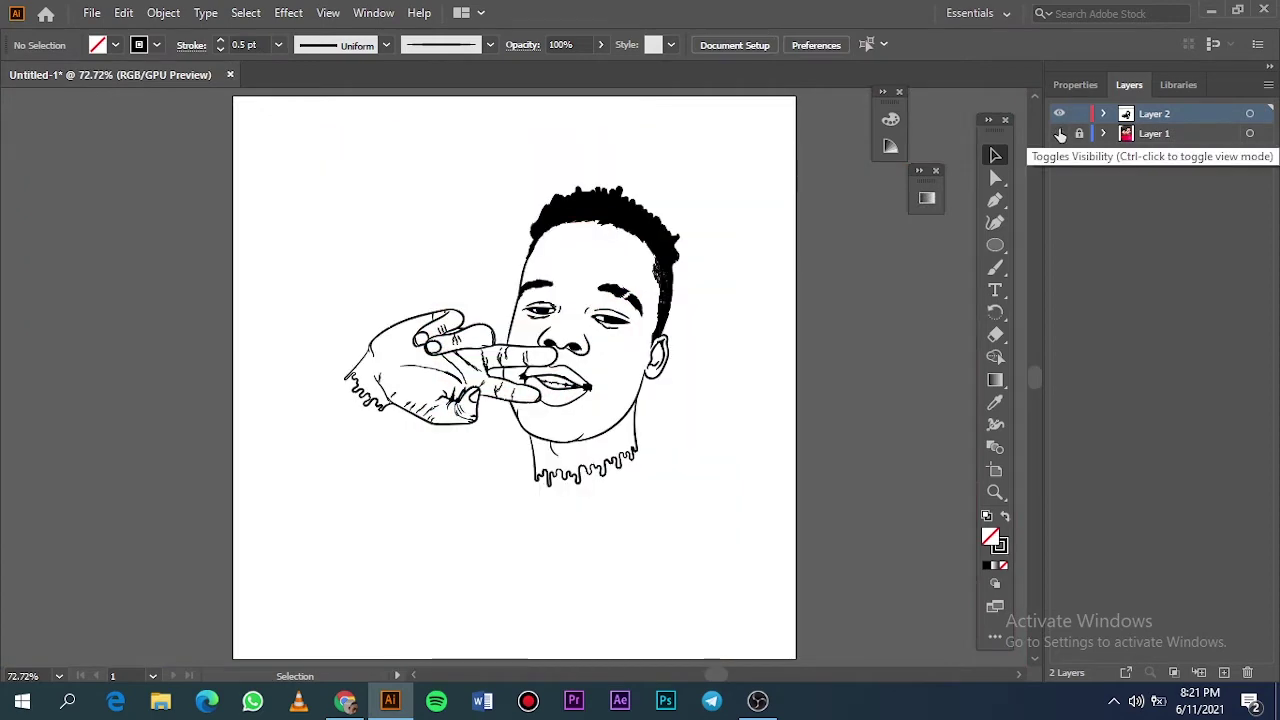
click(1059, 133)
scroll(644, 225, up, 5)
scroll(757, 366, up, 4)
Step: Paint the curly outline up the hair edge, curling it into a loop at the top
key(b)
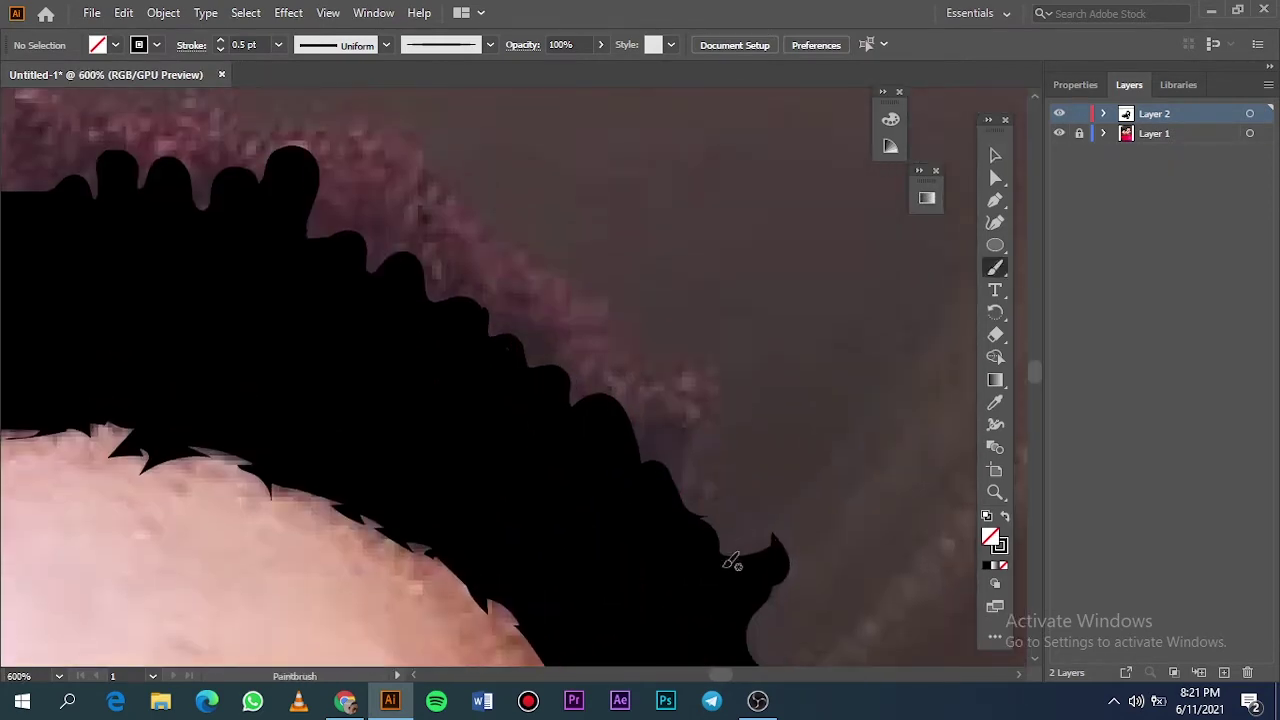
mouse_move(718, 393)
mouse_down()
mouse_move(551, 263)
mouse_move(858, 380)
mouse_move(766, 337)
mouse_up()
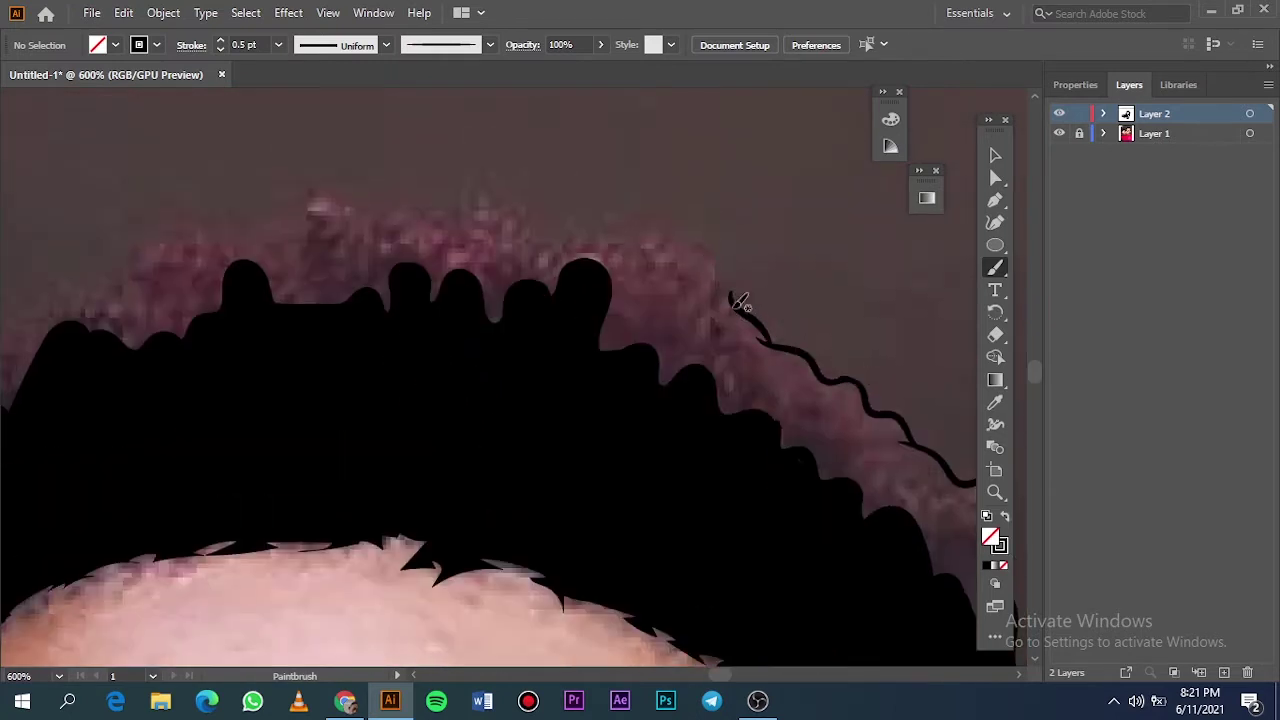
mouse_move(737, 294)
mouse_down()
mouse_move(722, 258)
mouse_move(556, 238)
mouse_up()
scroll(575, 260, left, 5)
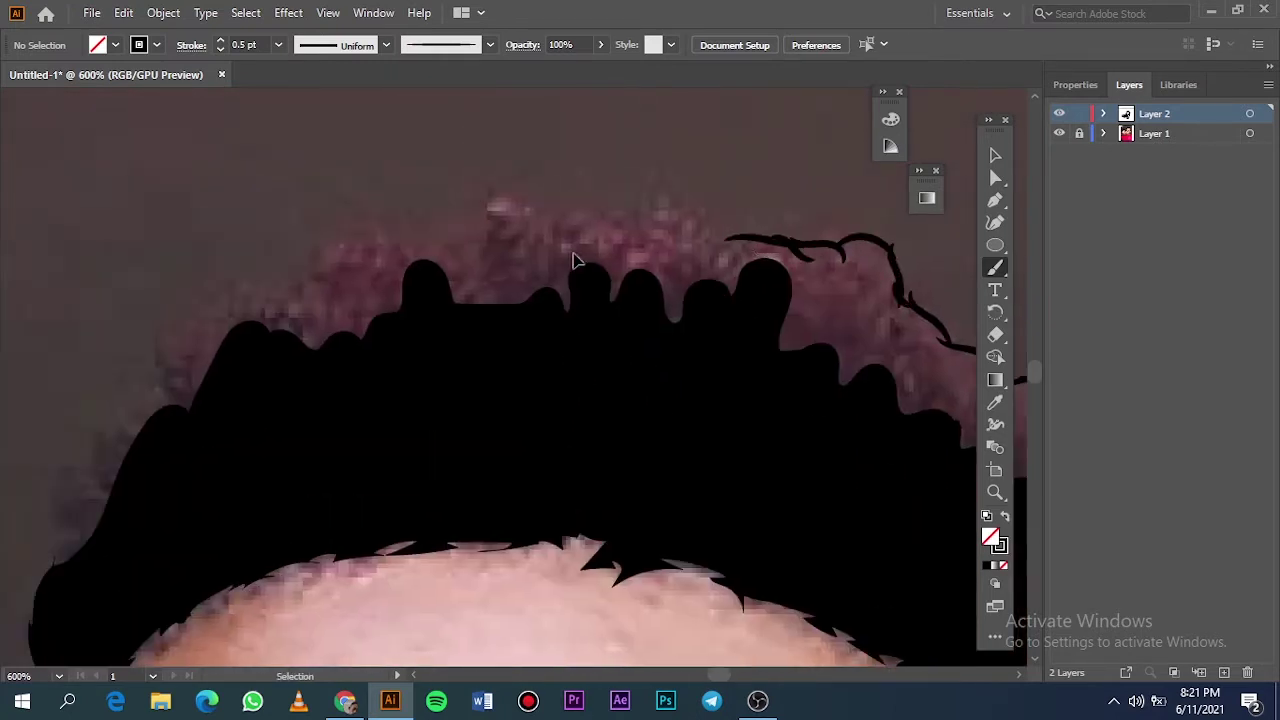
drag(743, 233, 652, 206)
scroll(783, 192, left, 5)
scroll(785, 213, up, 1)
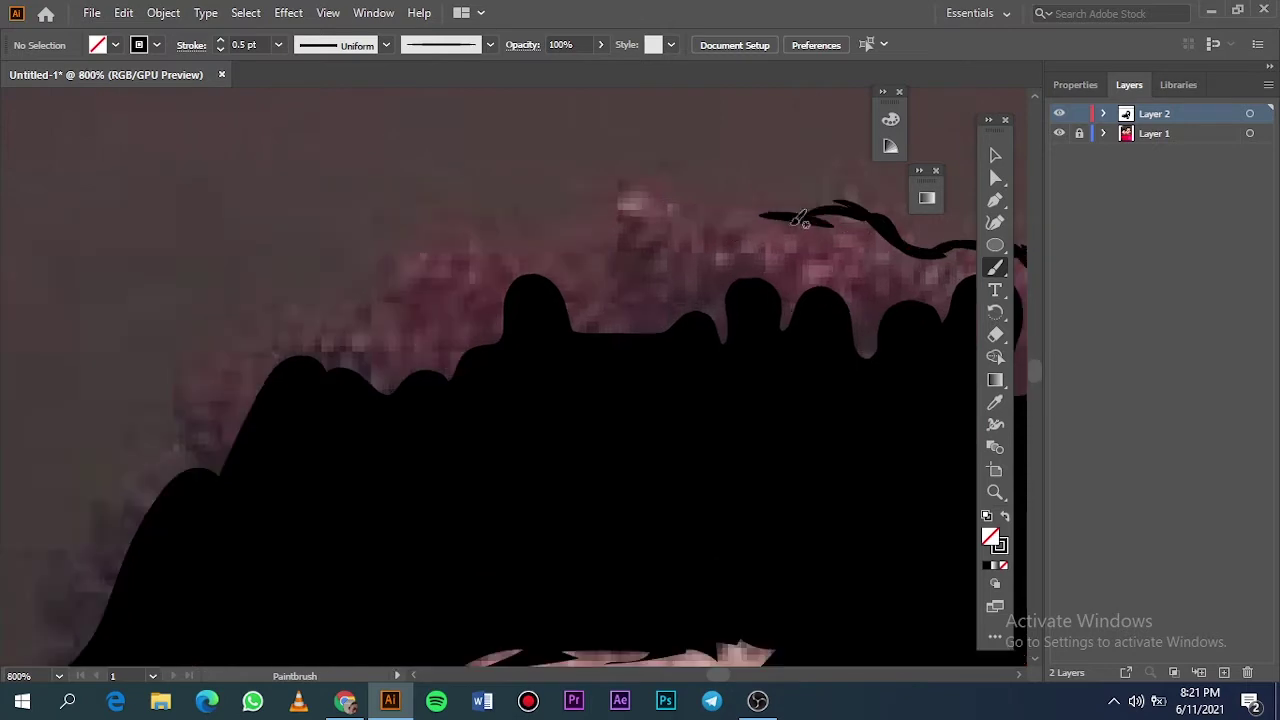
mouse_move(804, 228)
mouse_down()
mouse_move(694, 186)
mouse_move(608, 194)
mouse_move(590, 245)
mouse_move(556, 238)
mouse_move(763, 251)
mouse_move(700, 251)
mouse_move(591, 306)
mouse_move(543, 301)
mouse_up()
Step: Paint another long curly stroke along the upper hair edge
scroll(556, 266, left, 5)
scroll(556, 266, left, 3)
key(ctrl+0)
click(1058, 133)
scroll(538, 440, up, 5)
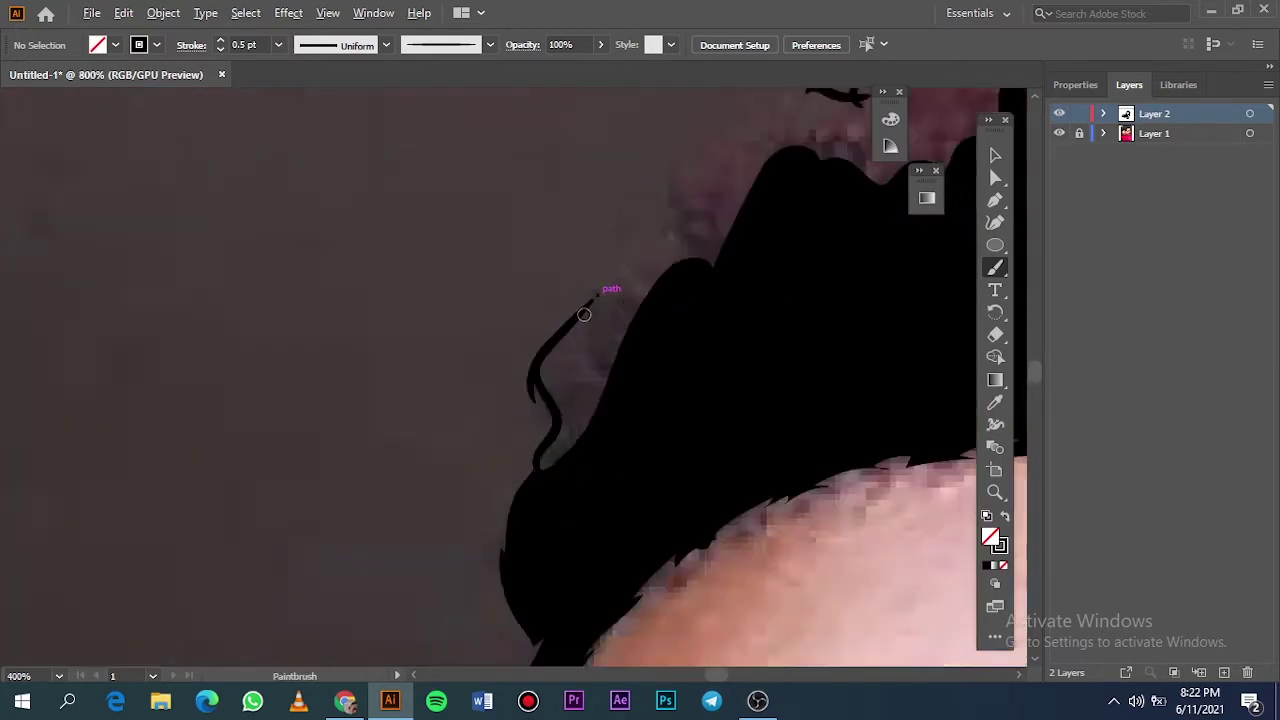
scroll(590, 300, up, 3)
mouse_move(632, 290)
mouse_down()
mouse_move(751, 157)
mouse_move(844, 136)
mouse_up()
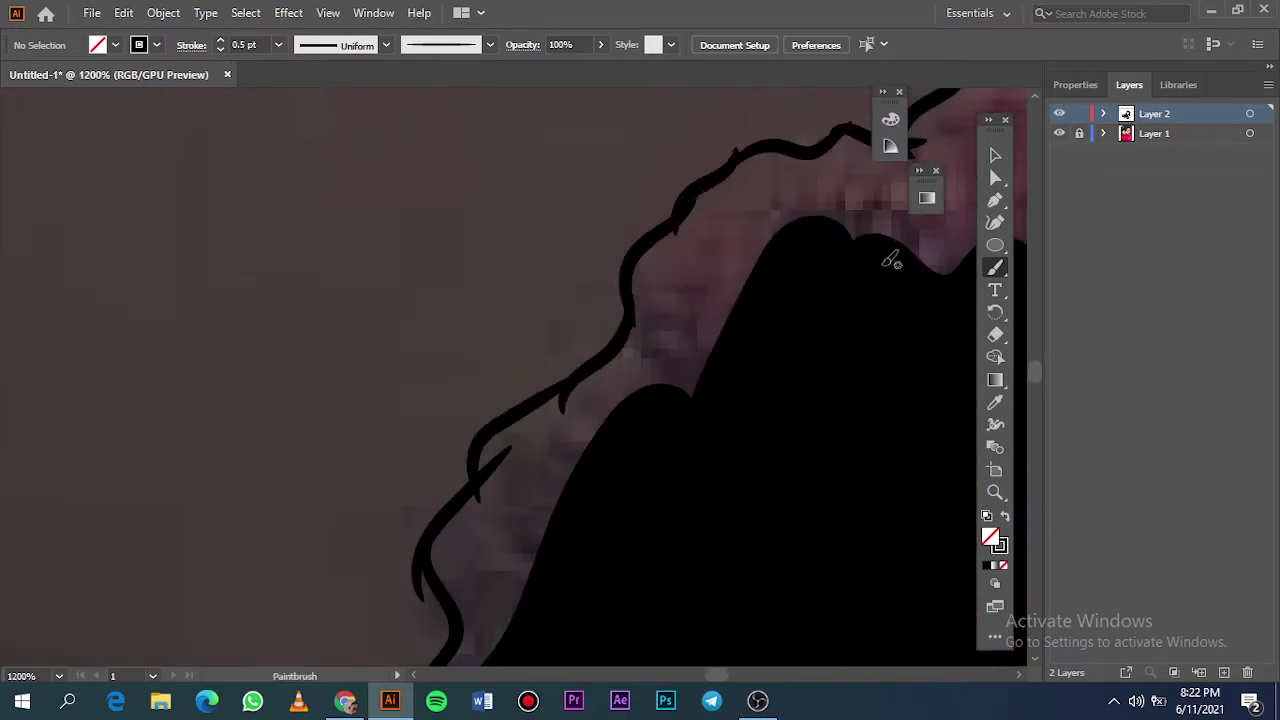
Step: Add curved curl strokes inside the hair edge and extend the curly outline
key(ctrl+0)
scroll(688, 197, up, 5)
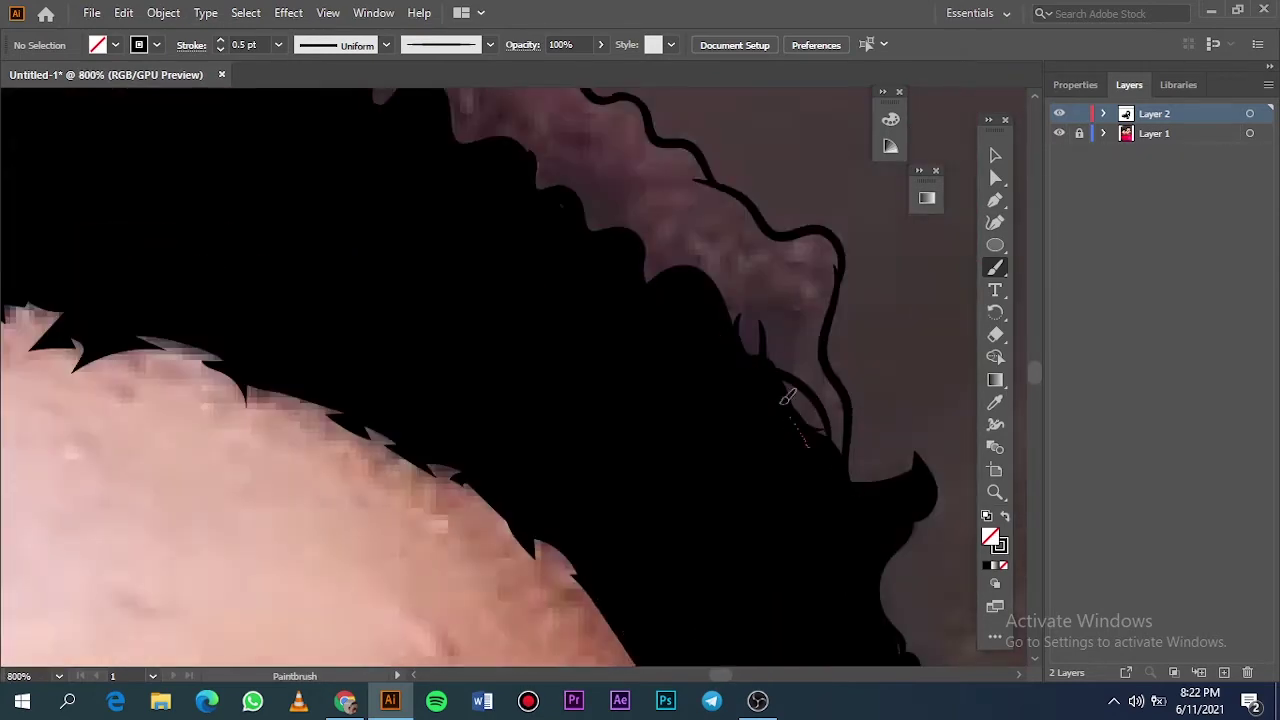
scroll(660, 450, up, 1)
drag(658, 453, 600, 360)
drag(678, 347, 590, 376)
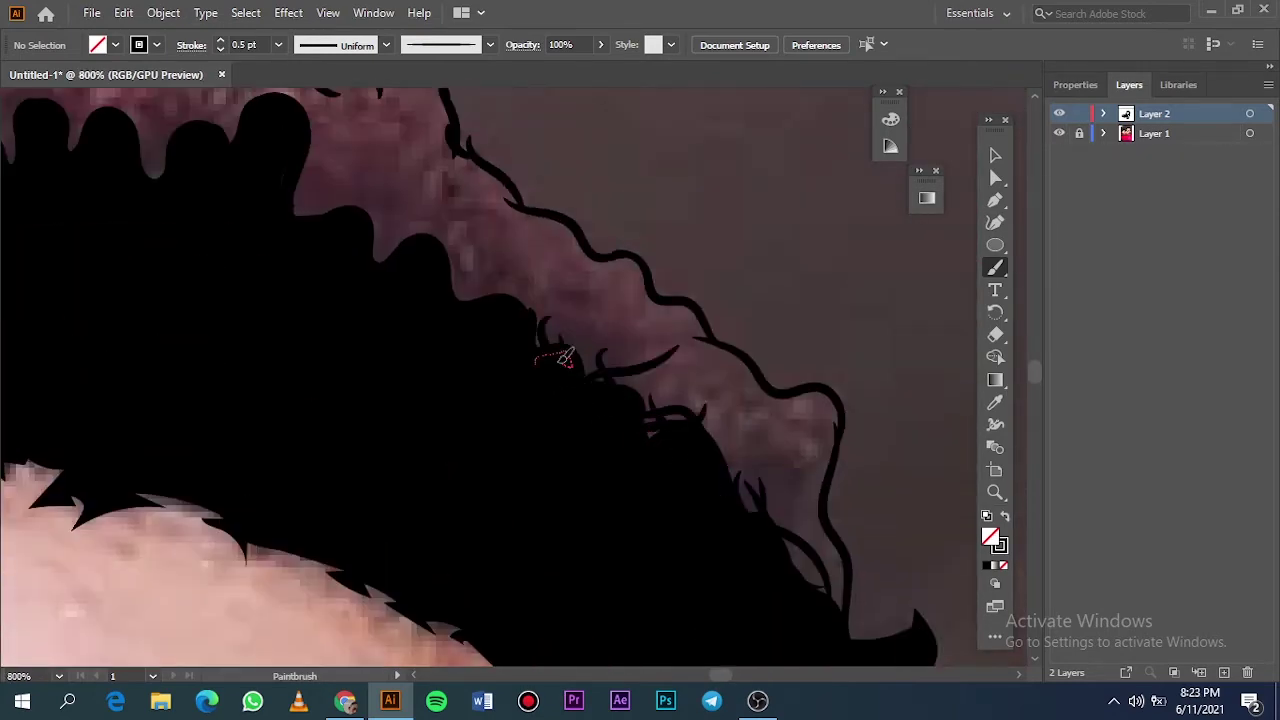
scroll(580, 380, down, 3)
mouse_move(594, 443)
mouse_down()
mouse_move(688, 527)
mouse_move(640, 400)
mouse_up()
drag(600, 470, 560, 420)
drag(528, 505, 493, 414)
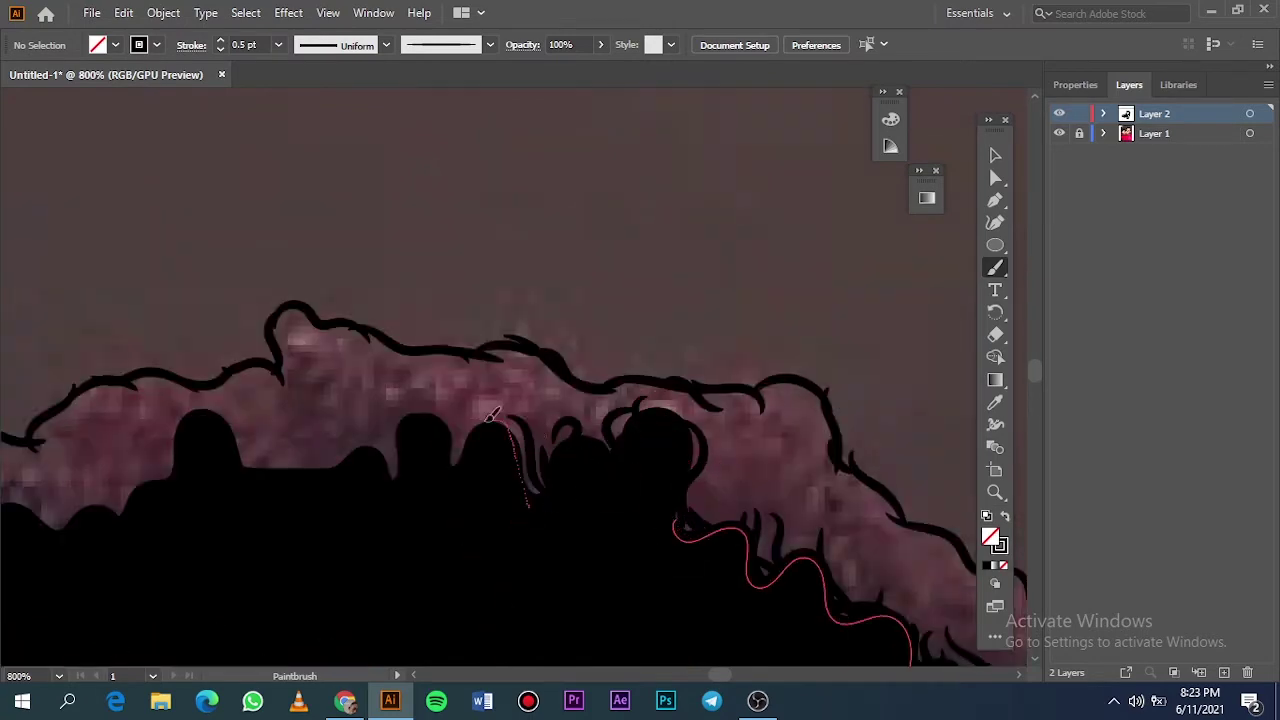
Step: Add a few final curl strokes along the hair edge and near its side
scroll(400, 448, left, 5)
drag(535, 510, 497, 474)
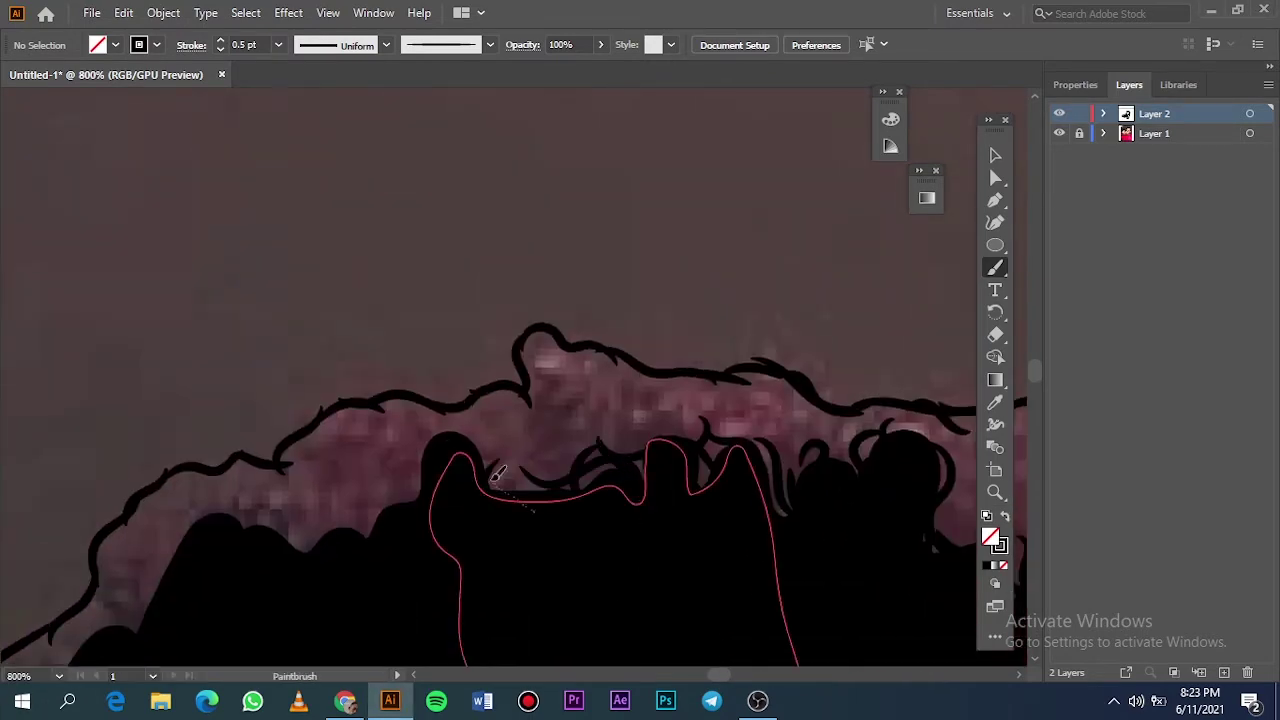
scroll(443, 529, left, 3)
scroll(520, 509, left, 2)
scroll(520, 509, down, 3)
mouse_move(688, 396)
mouse_down()
mouse_move(672, 340)
mouse_move(635, 383)
mouse_move(545, 354)
mouse_up()
scroll(507, 422, down, 1)
drag(627, 278, 683, 218)
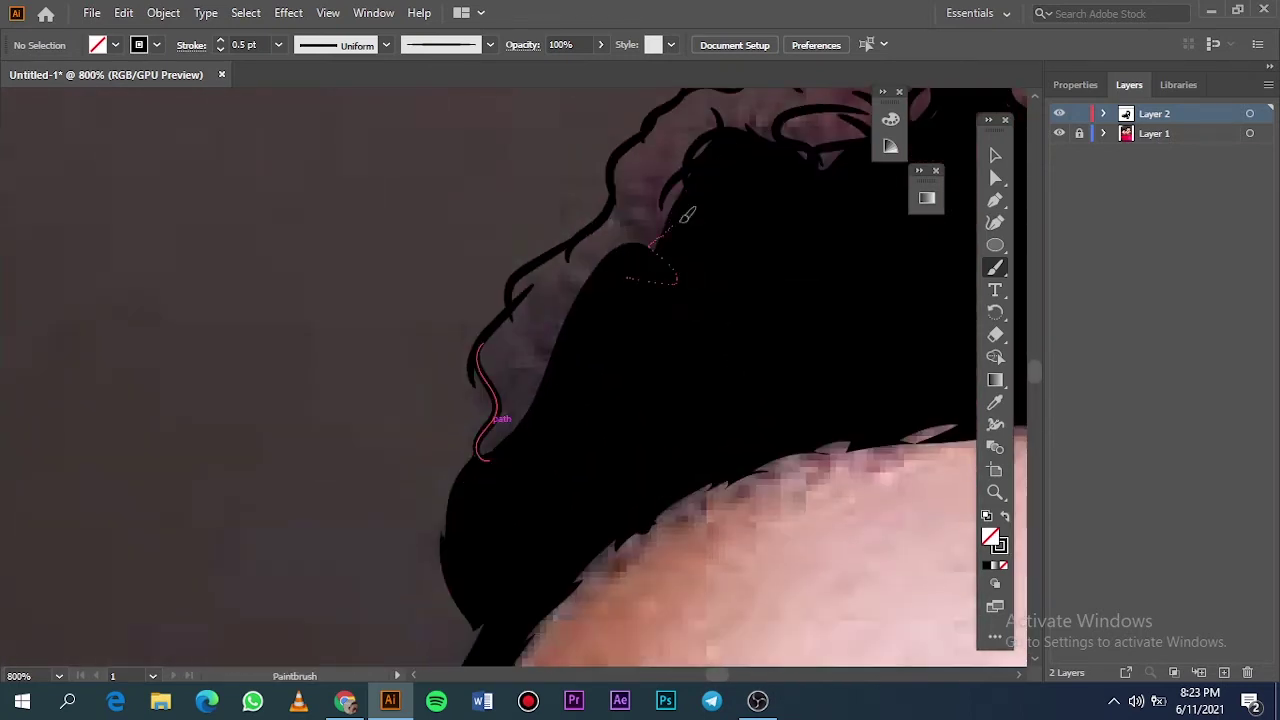
Step: Fit the artboard in the window and hide the reference photo layer
key(ctrl+0)
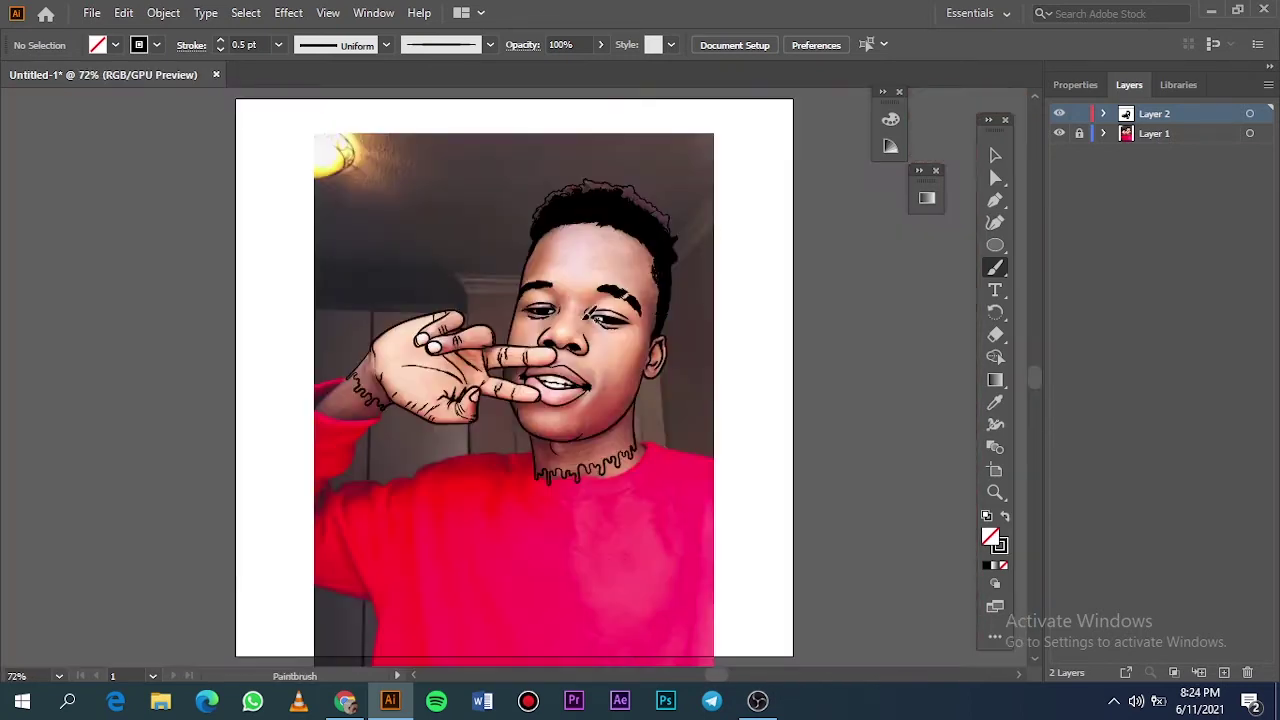
click(1059, 133)
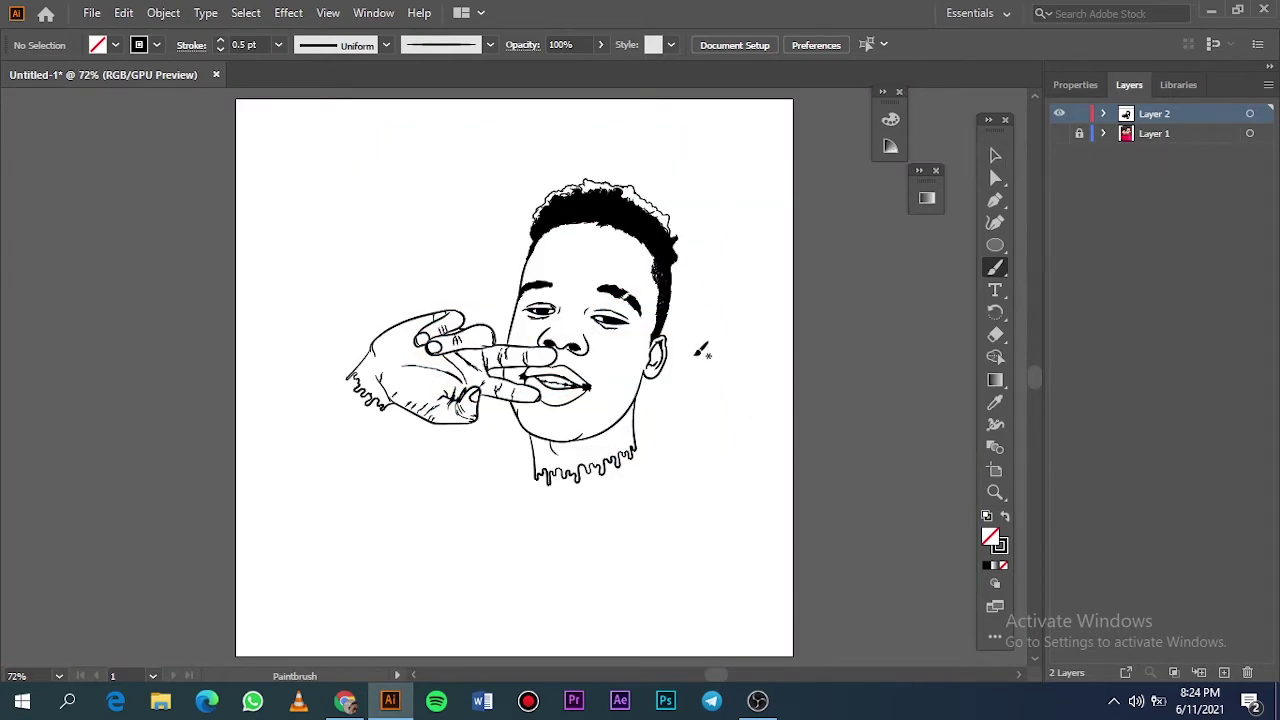
scroll(570, 485, up, 5)
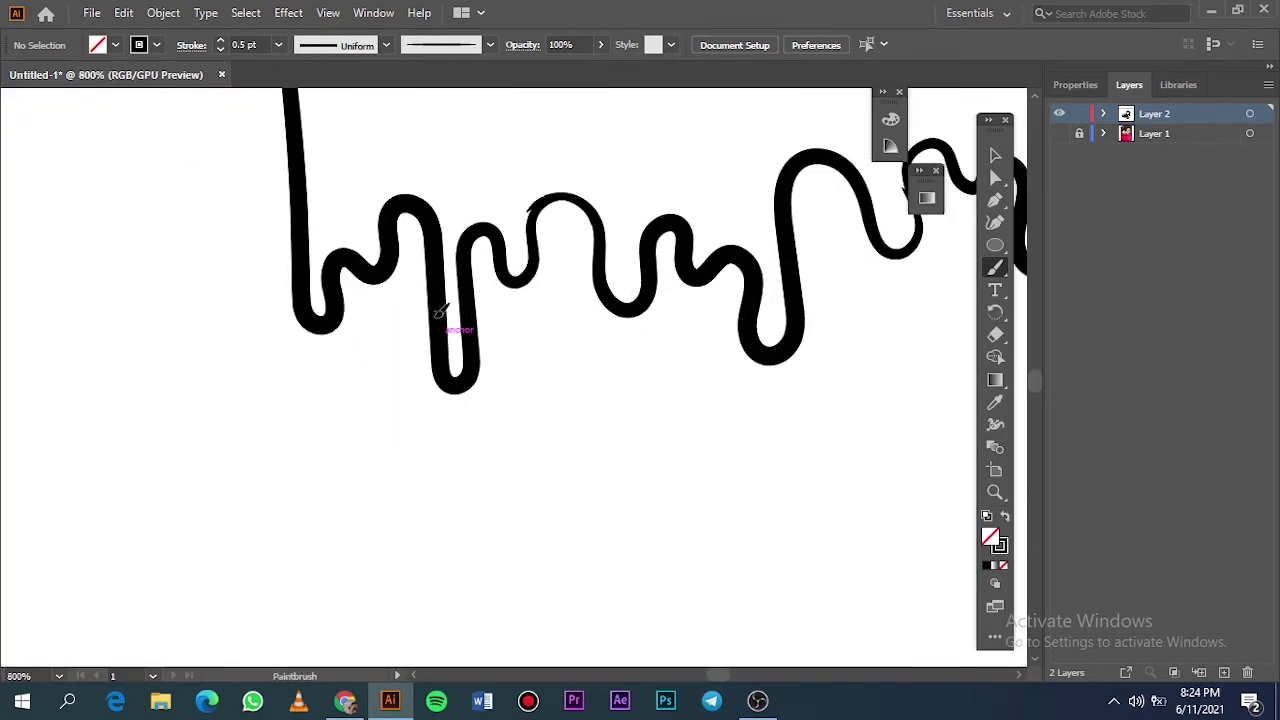
Step: Paint the first black drip strokes hanging from the neck line
drag(372, 320, 340, 330)
drag(424, 262, 424, 262)
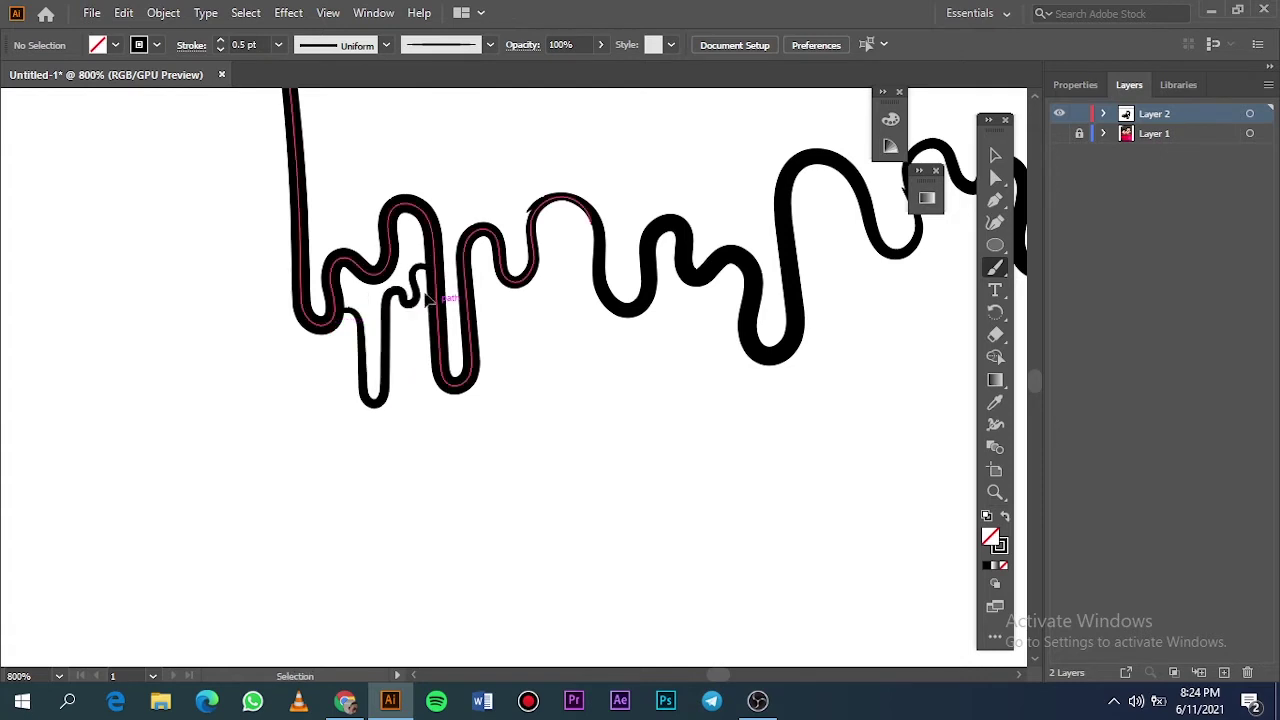
scroll(424, 262, right, 3)
drag(316, 380, 342, 324)
drag(438, 322, 462, 295)
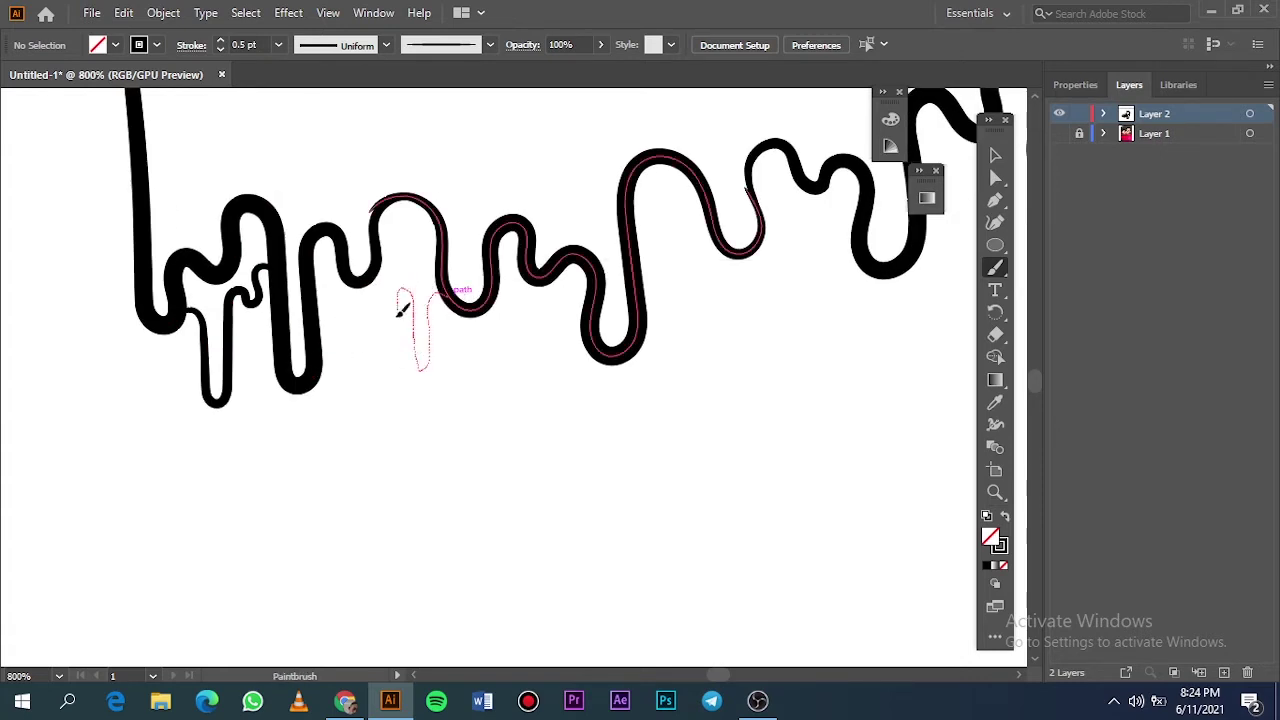
drag(327, 326, 330, 362)
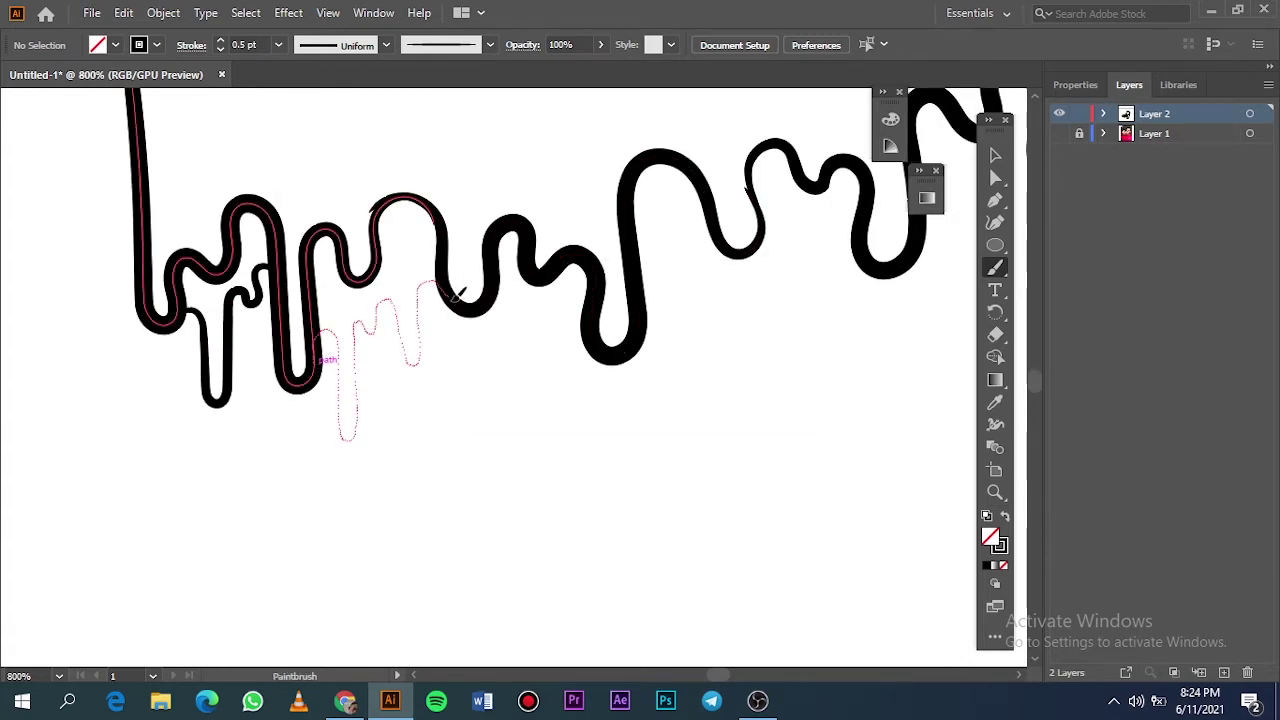
drag(460, 292, 455, 352)
key(ctrl+plus)
drag(310, 289, 312, 287)
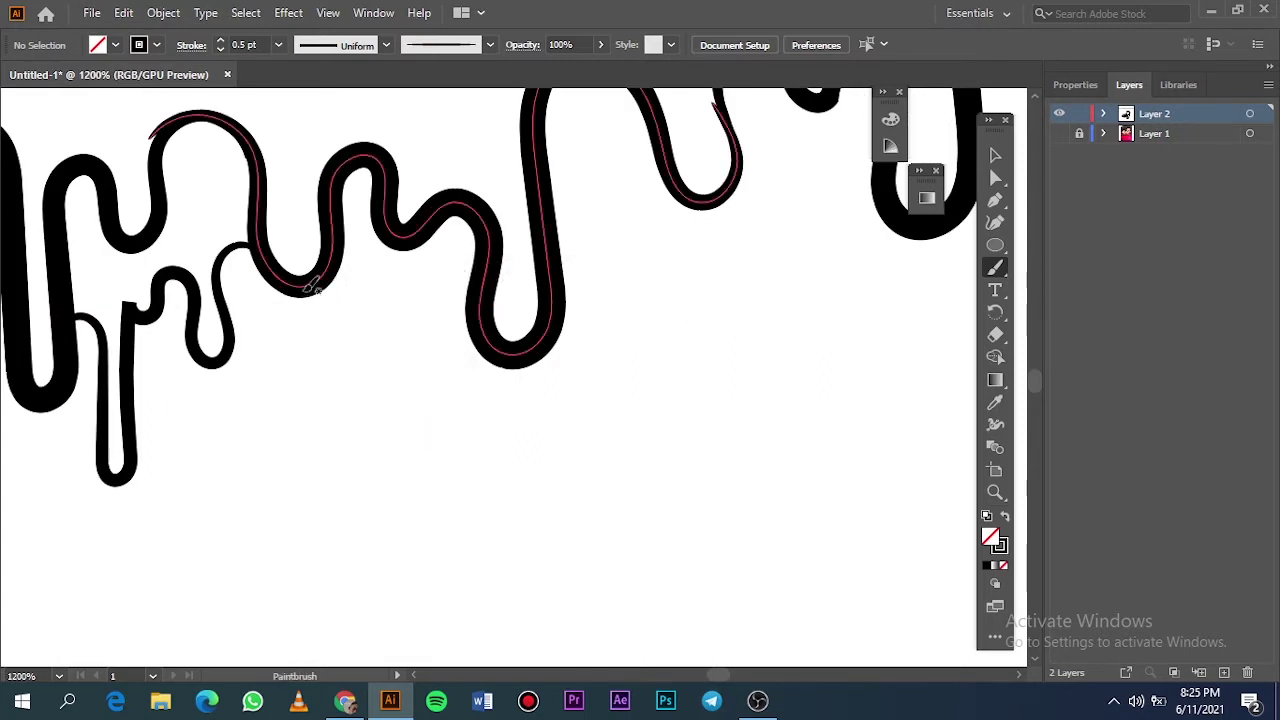
drag(420, 290, 420, 290)
drag(465, 330, 460, 397)
drag(344, 325, 344, 330)
Step: Paint longer drip loops below the neck and join them to the outline
scroll(320, 300, down, 10)
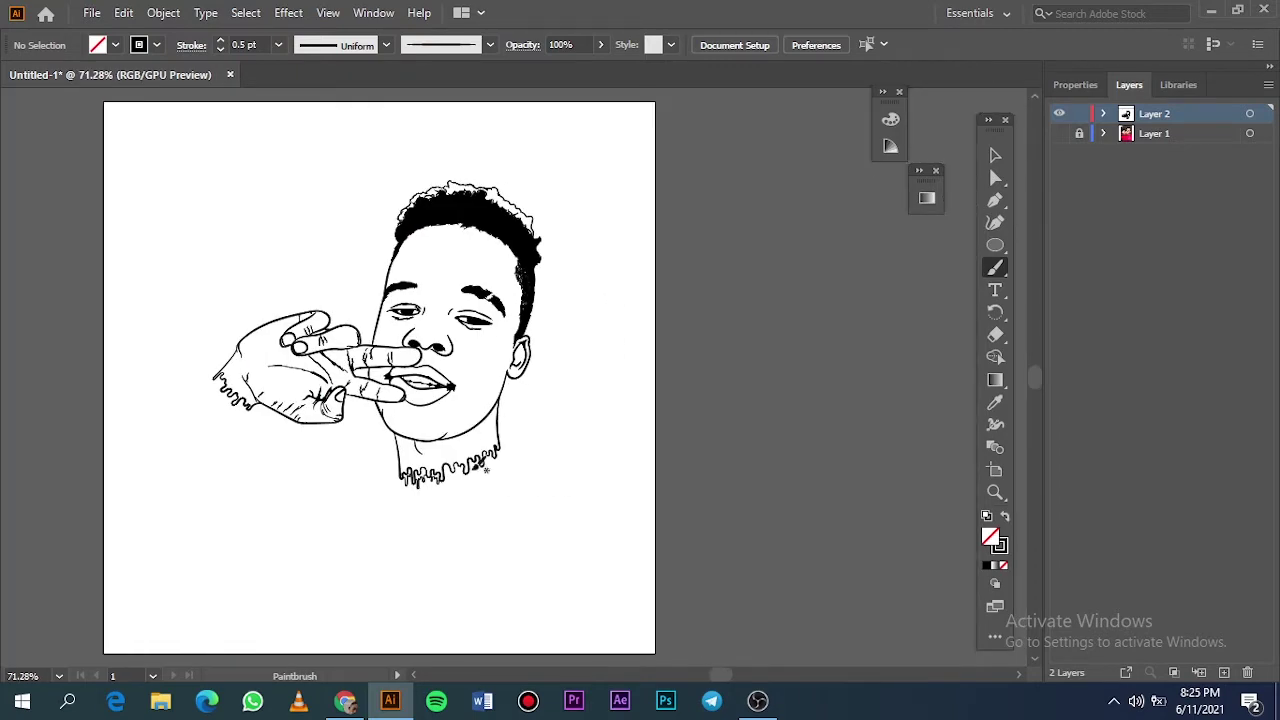
scroll(447, 481, up, 5)
scroll(447, 481, up, 5)
drag(278, 425, 352, 551)
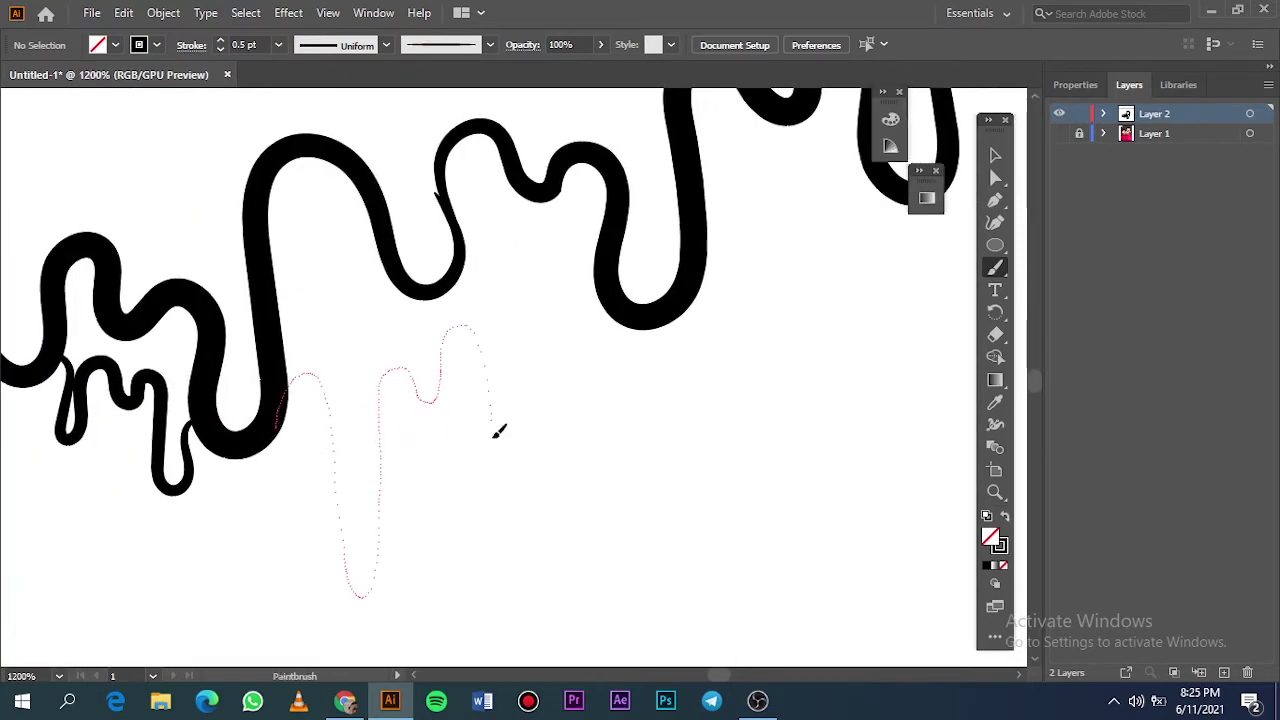
drag(574, 298, 574, 298)
scroll(620, 305, down, 10)
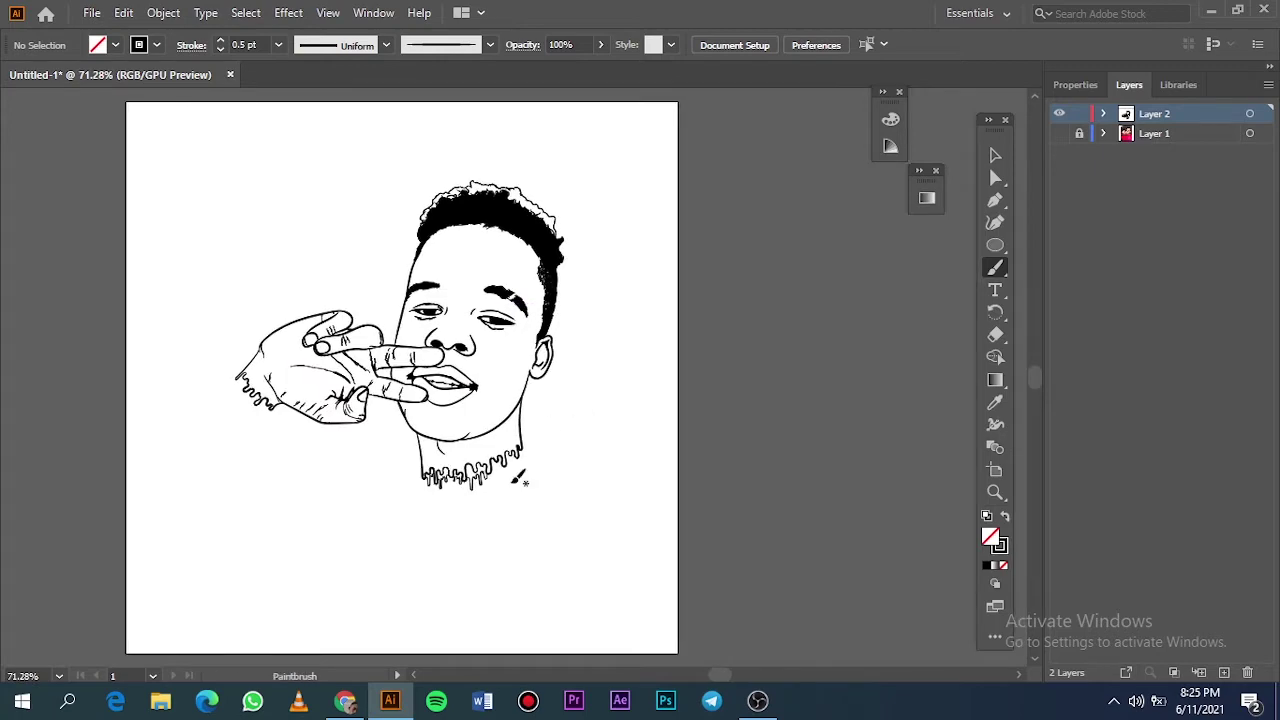
scroll(489, 435, up, 8)
scroll(489, 435, up, 2)
drag(288, 415, 340, 487)
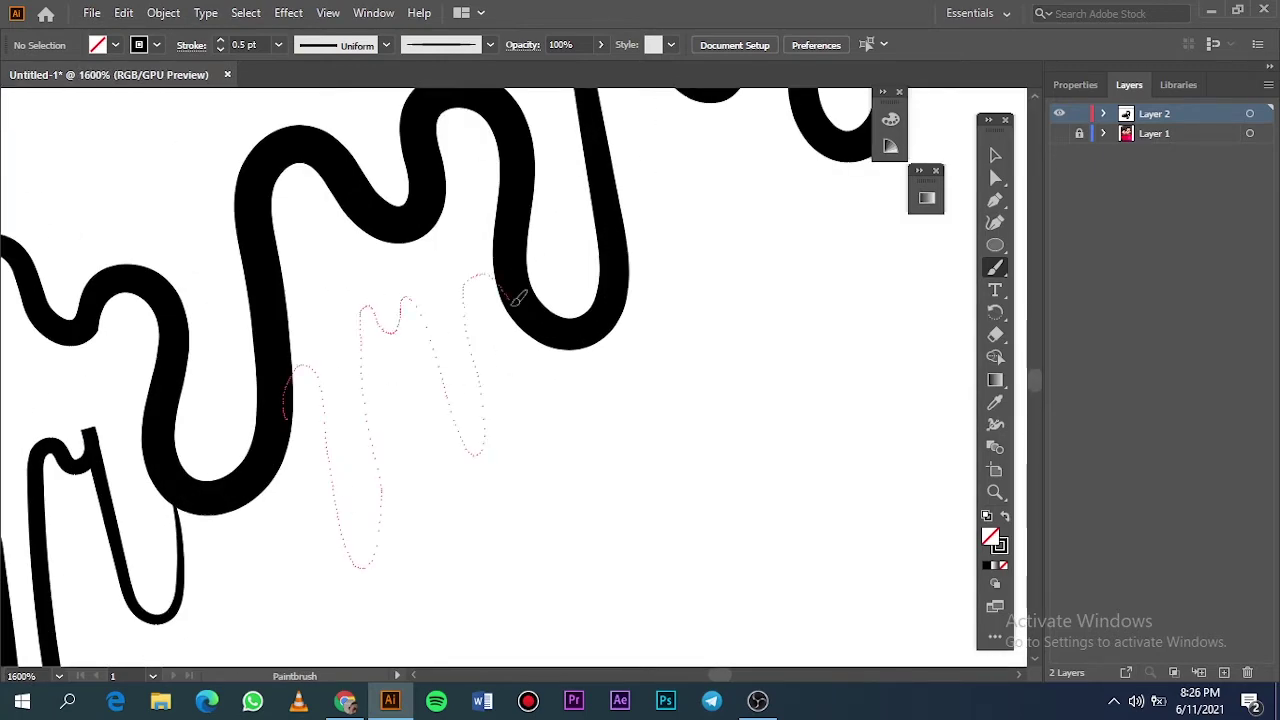
drag(517, 297, 517, 297)
scroll(517, 297, down, 2)
scroll(571, 243, up, 2)
drag(601, 291, 550, 212)
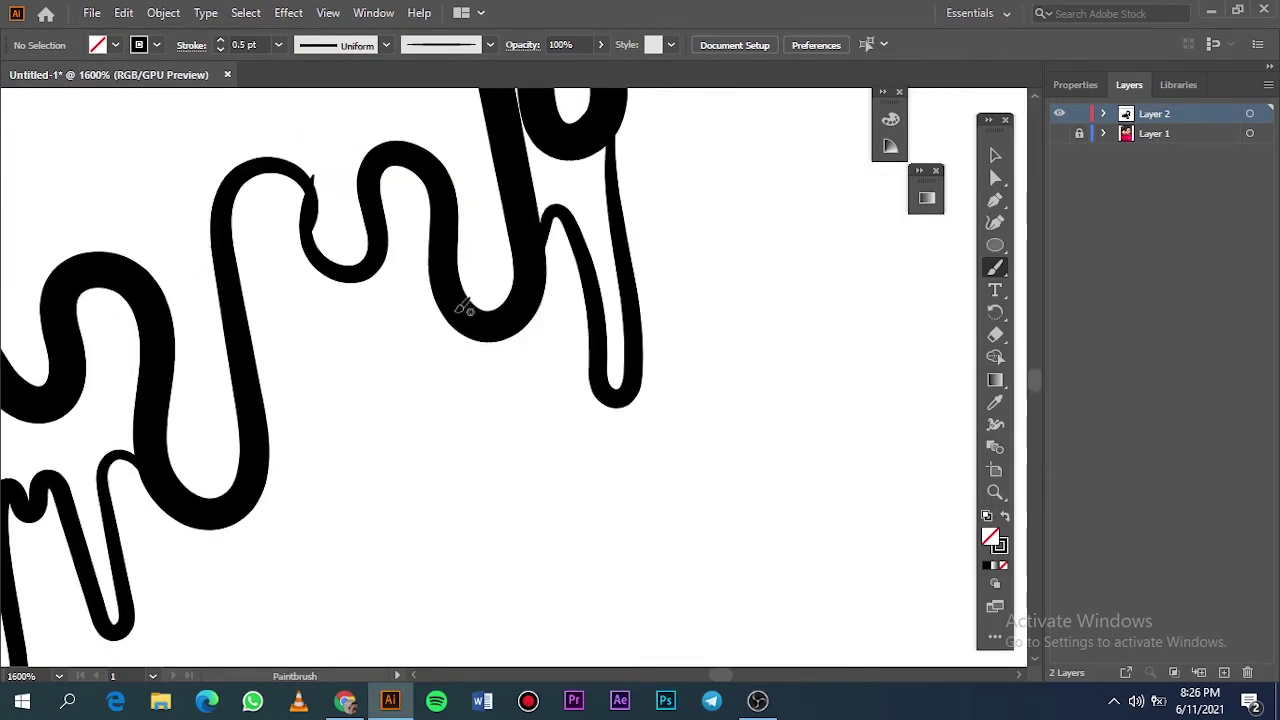
mouse_move(285, 342)
mouse_down()
mouse_move(262, 345)
mouse_move(314, 330)
mouse_up()
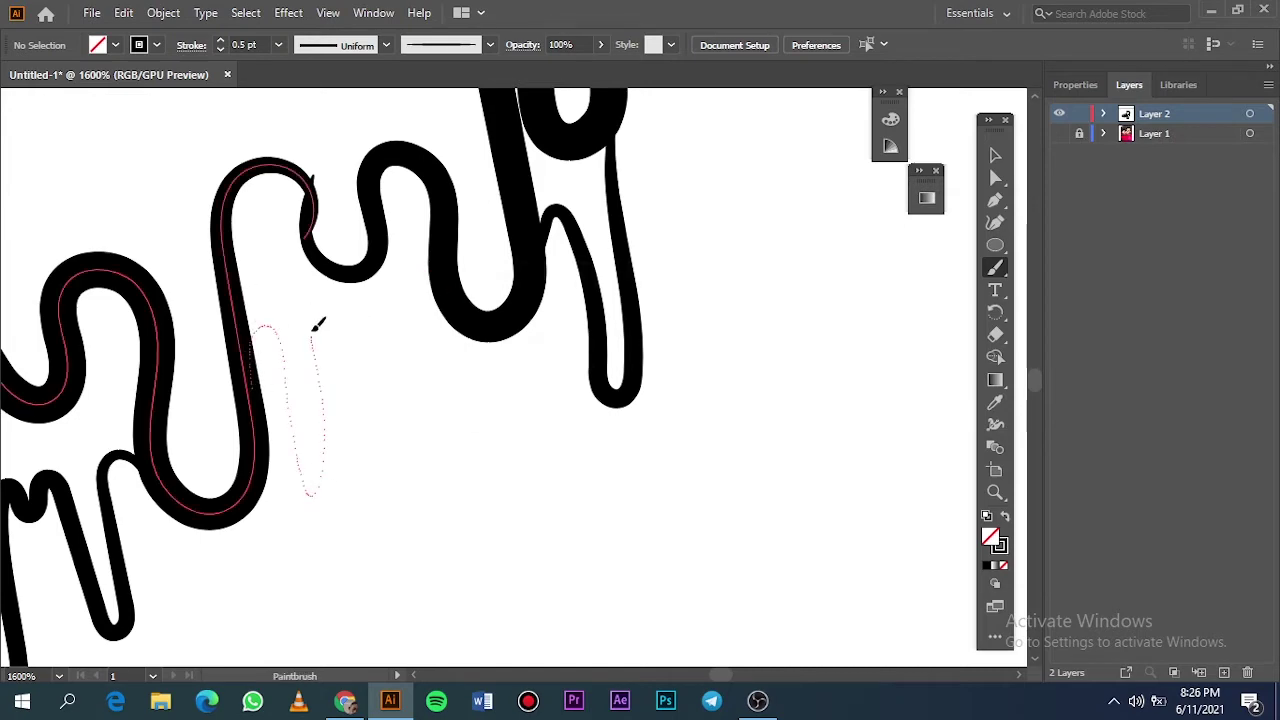
drag(465, 316, 465, 316)
Step: Zoom out, switch to the Selection tool and show the reference photo again
key(ctrl+0)
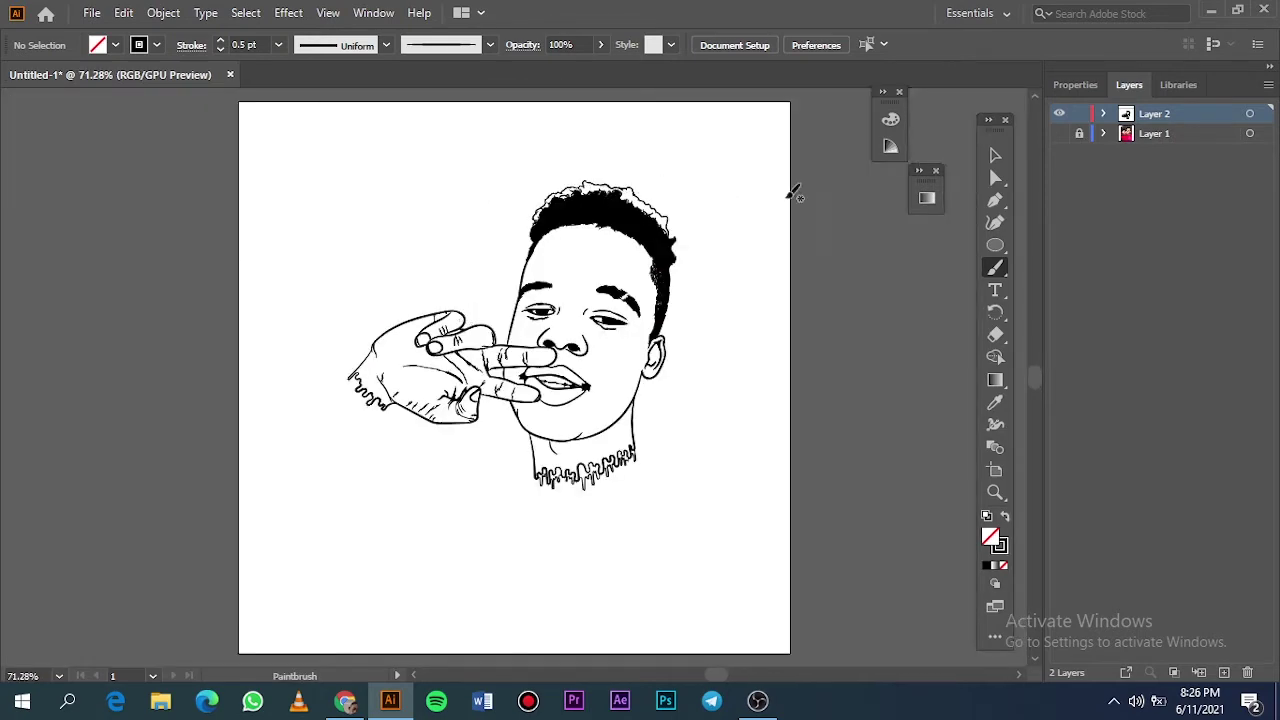
scroll(330, 350, up, 3)
scroll(349, 437, up, 5)
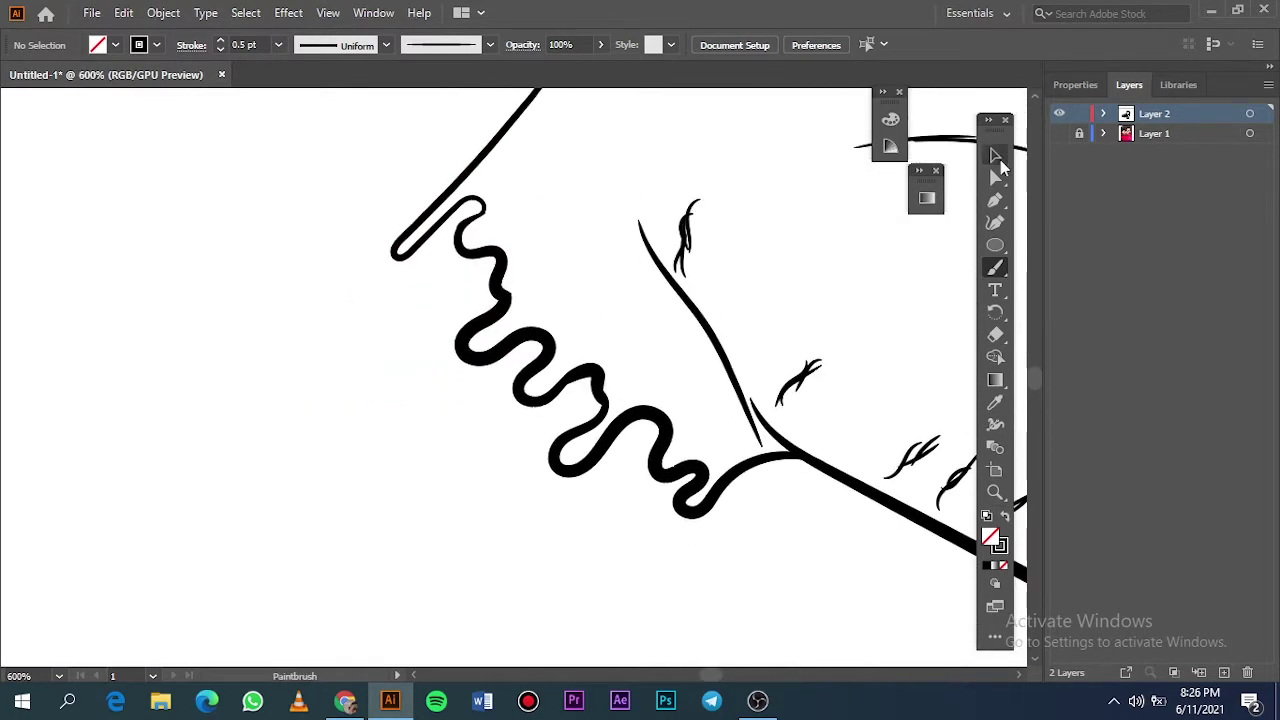
click(995, 155)
scroll(837, 231, down, 8)
click(1059, 133)
Step: Unlock the photo layer, enlarge all artwork on the artboard, then relock it
click(1079, 133)
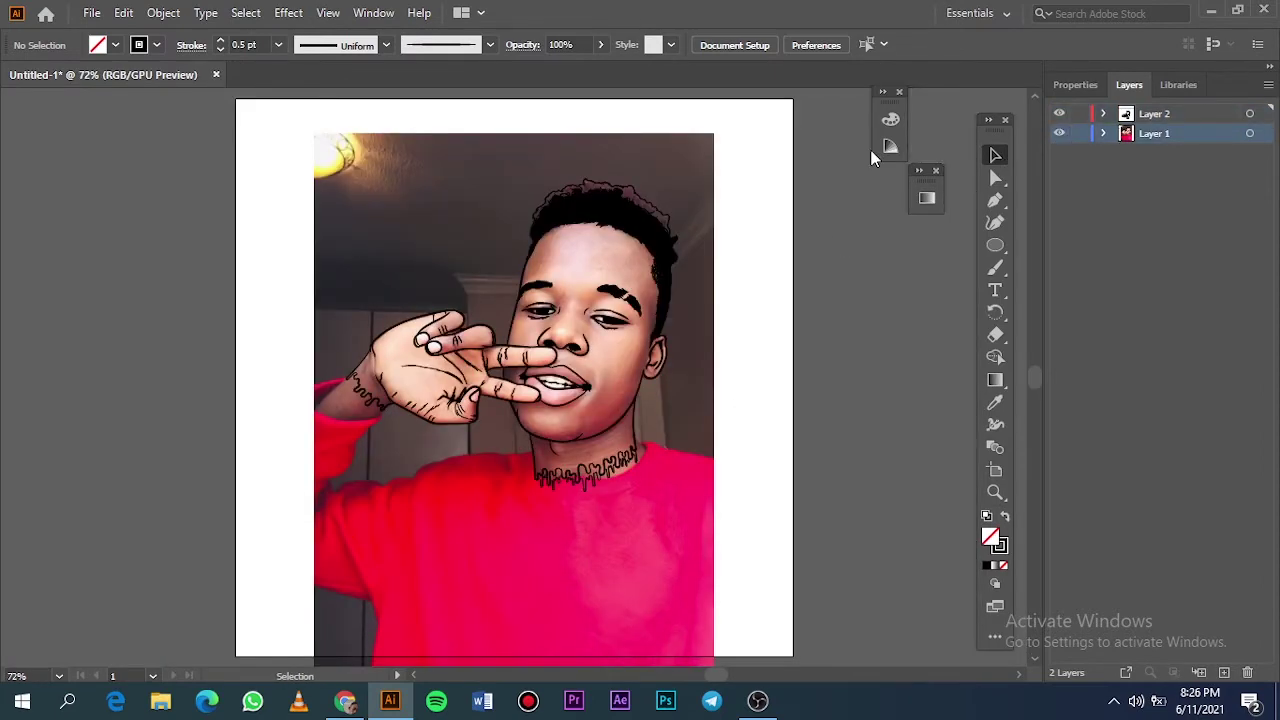
key(ctrl+a)
mouse_move(740, 494)
mouse_down()
mouse_move(818, 533)
mouse_move(754, 264)
mouse_up()
click(1079, 133)
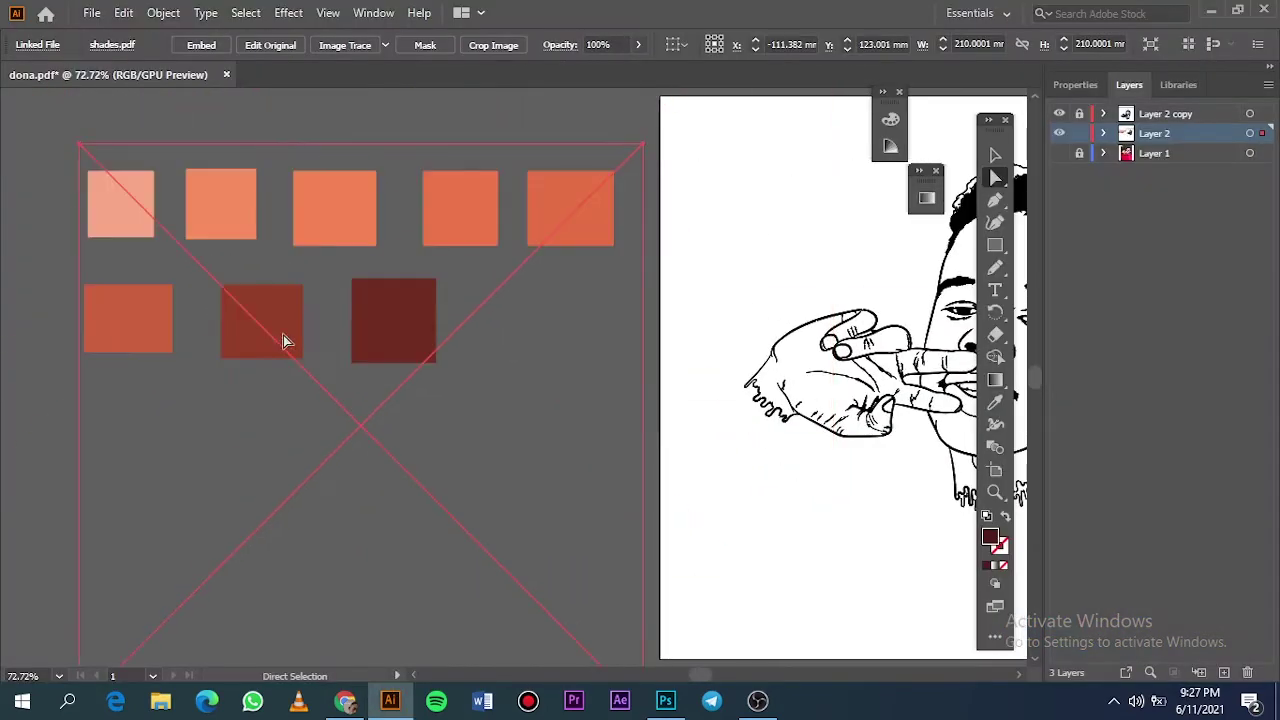
Step: Draw an orange rectangle over the whole portrait and send it behind the line art
key(i)
key(m)
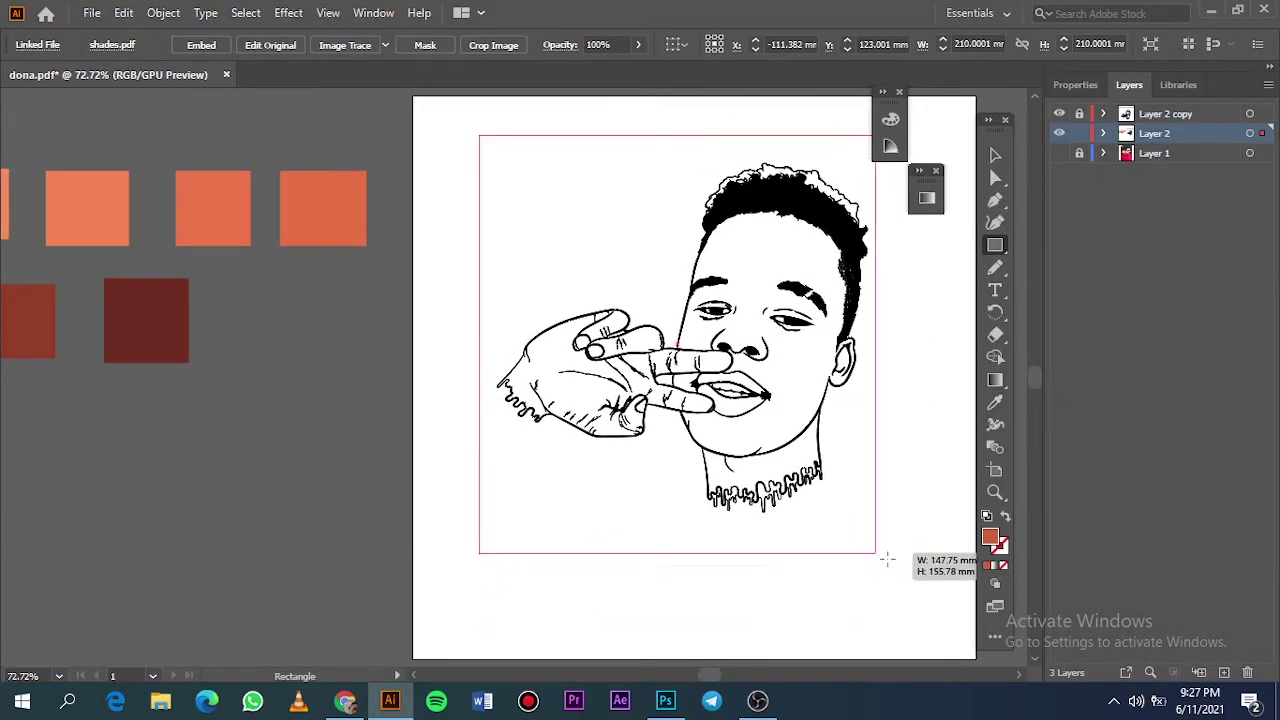
drag(478, 133, 925, 554)
right_click(890, 264)
key(Escape)
click(993, 155)
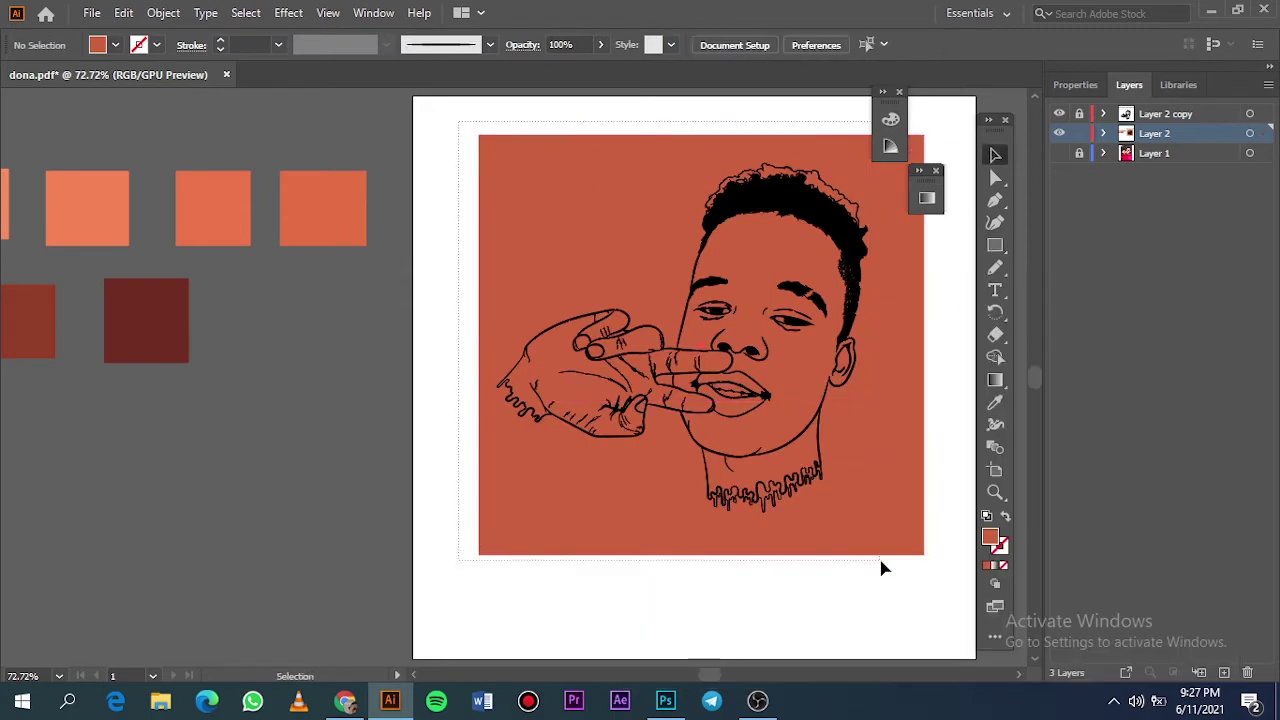
Step: Expand Layer 2, zoom out, and select all its objects
click(1103, 133)
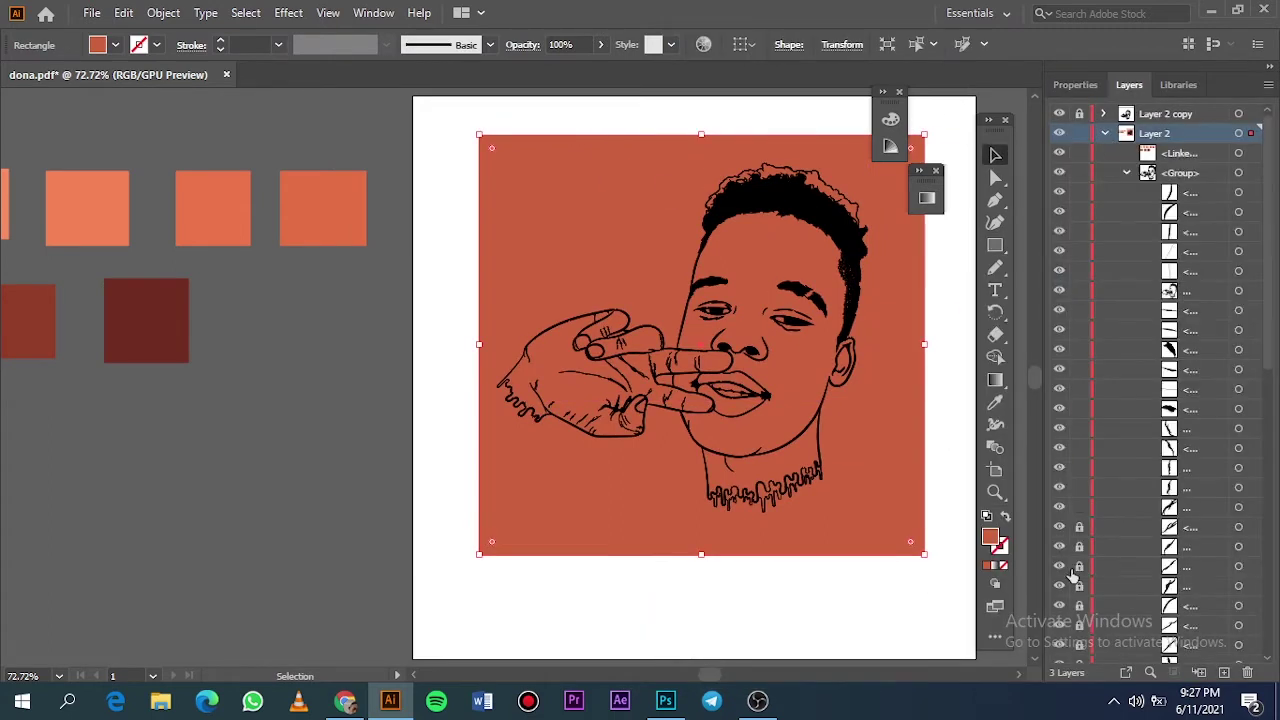
scroll(1077, 597, down, 10)
key(ctrl+minus)
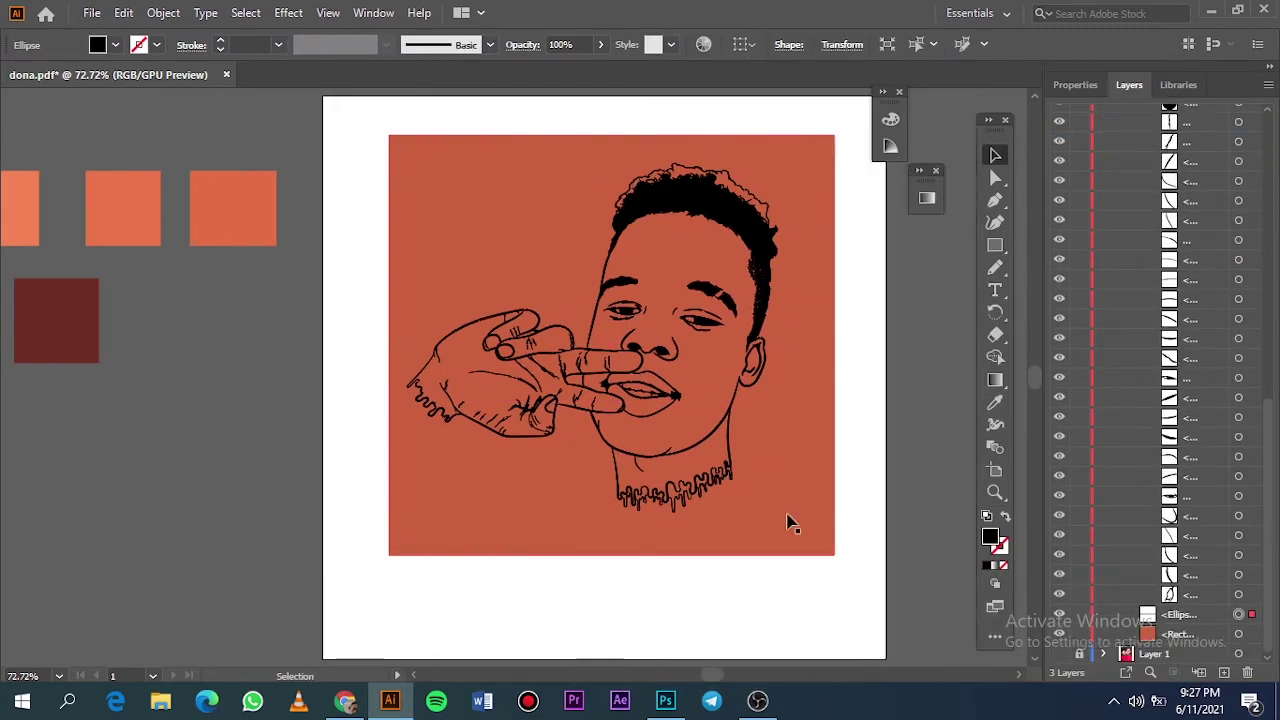
click(894, 390)
scroll(1104, 300, up, 10)
click(1103, 133)
key(ctrl+a)
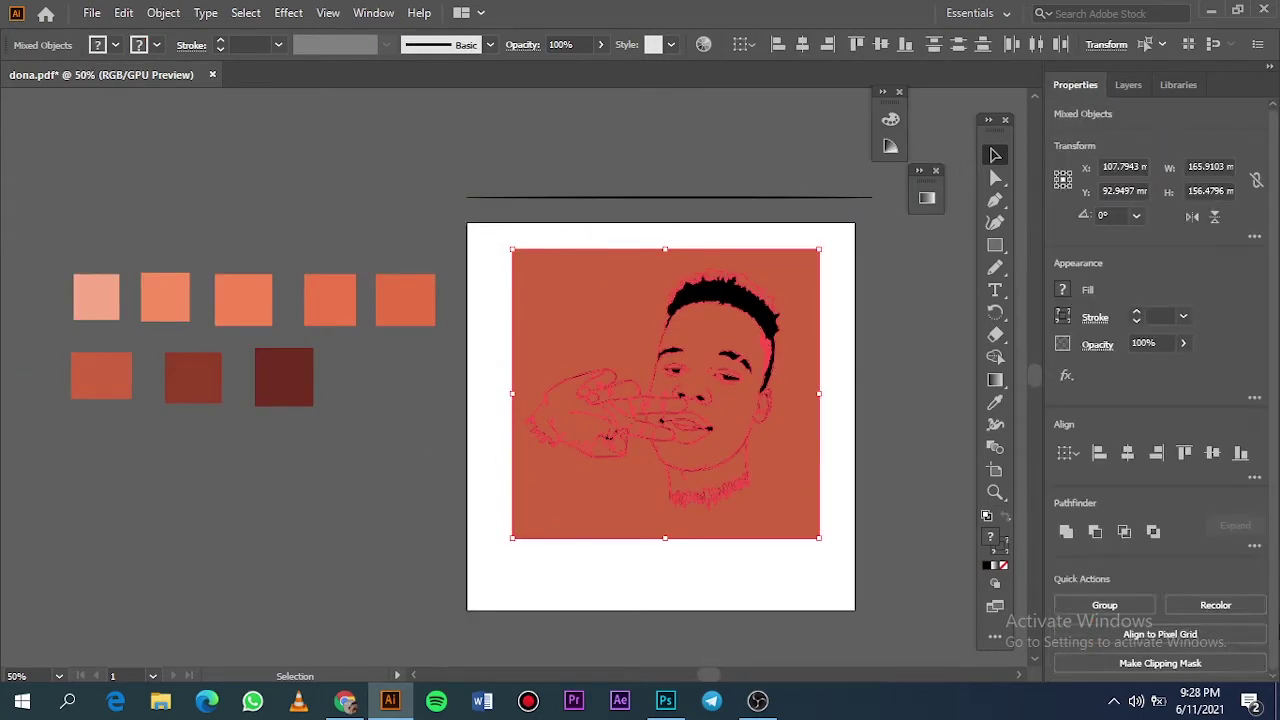
Step: Isolate the portrait group and fill the neck drip shapes with dark red
double_click(817, 466)
key(Delete)
scroll(717, 483, up, 5)
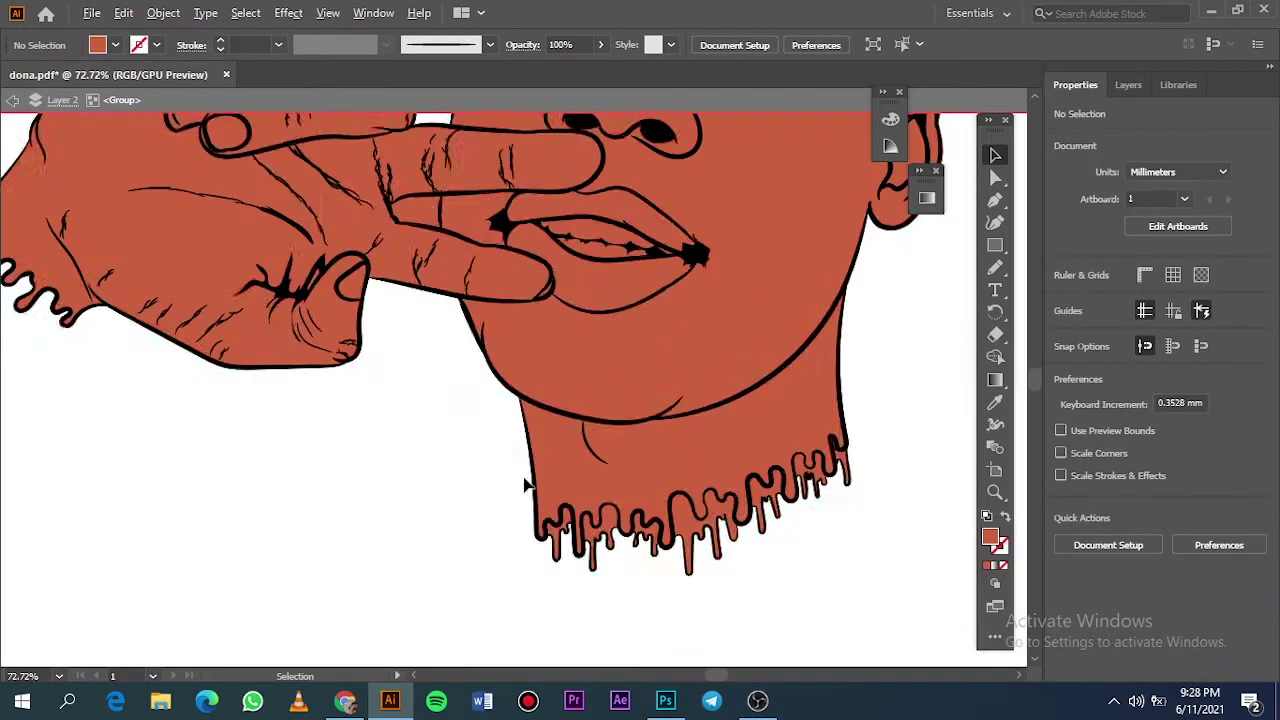
scroll(600, 520, up, 3)
click(266, 409)
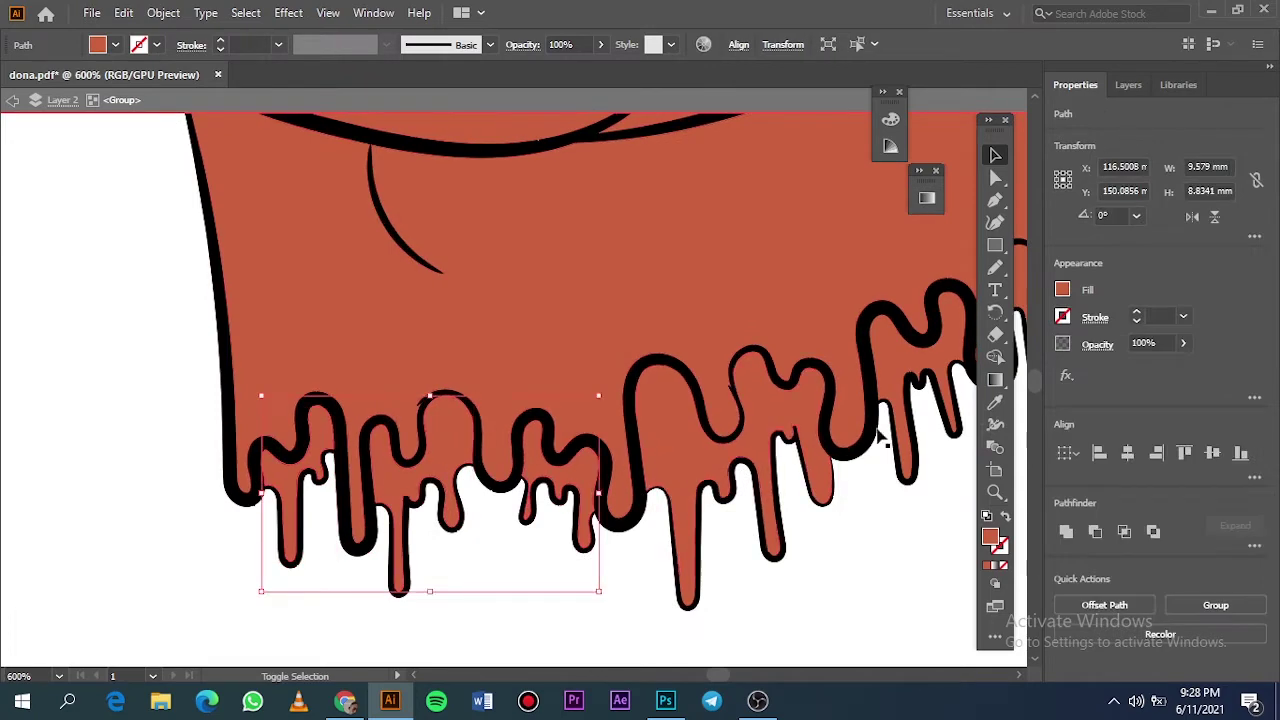
scroll(912, 283, up, 3)
click(785, 435)
double_click(990, 537)
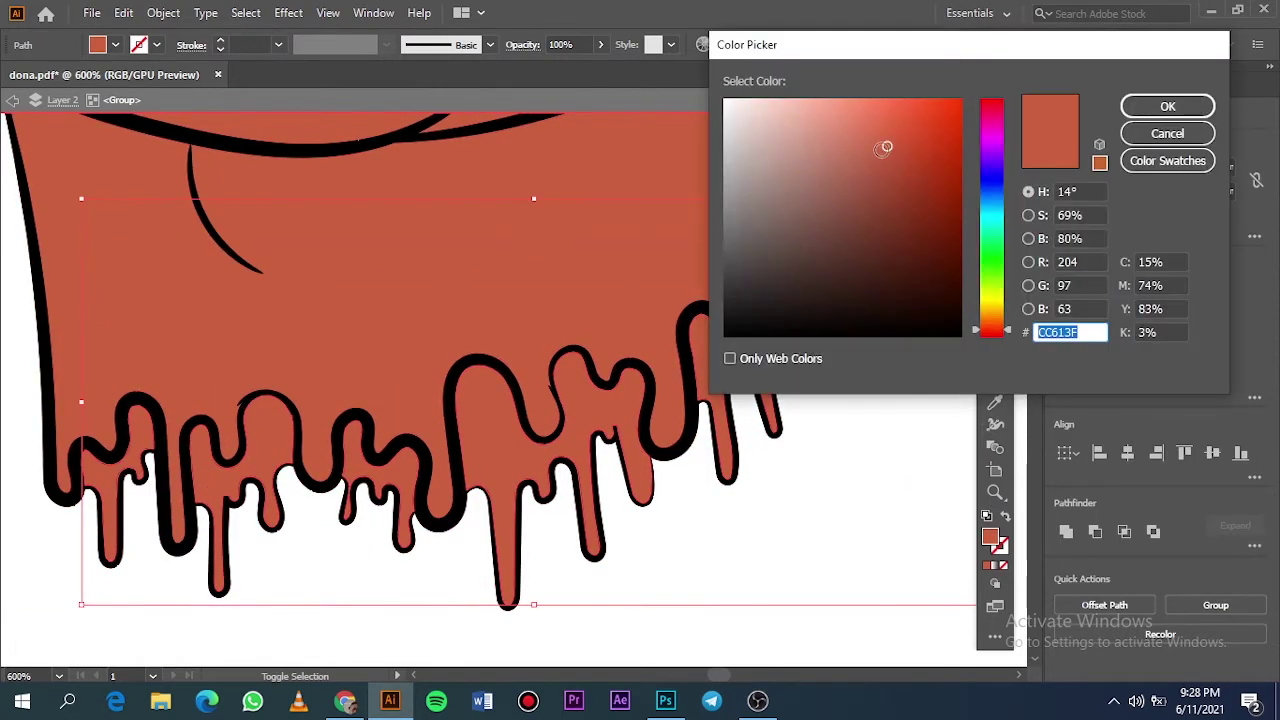
click(1135, 105)
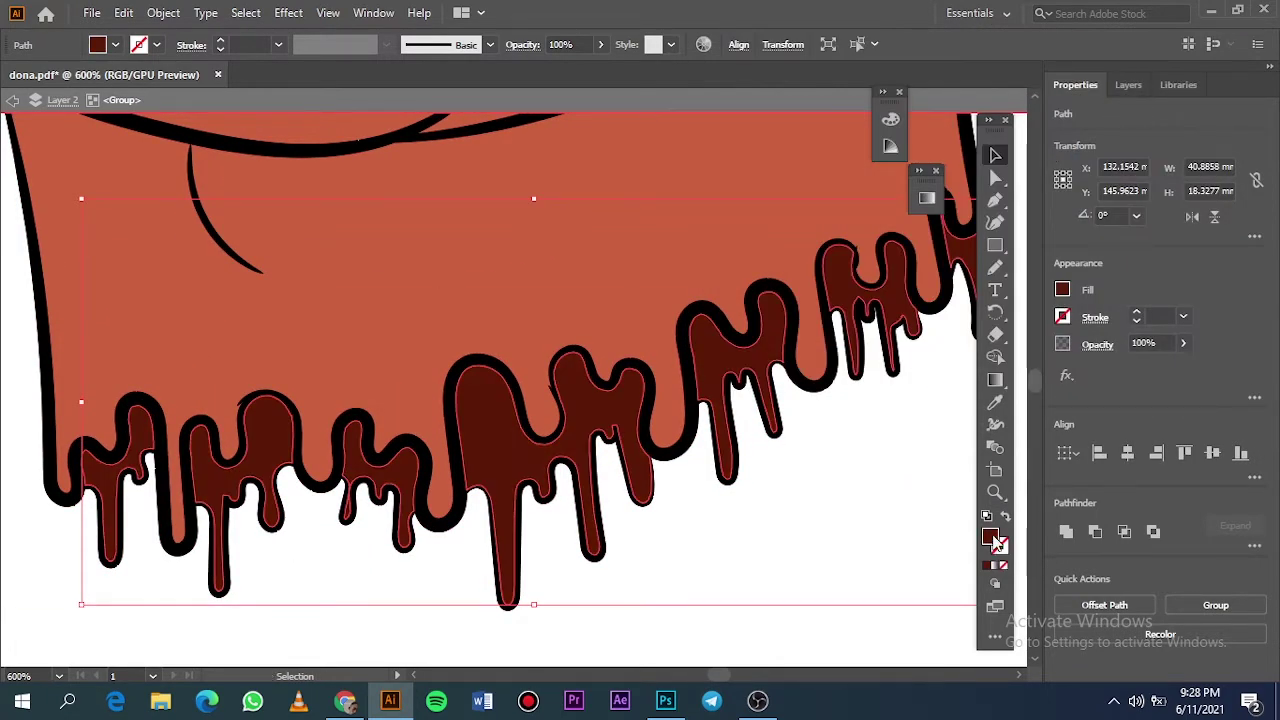
Step: Fill the hair gaps with deep maroon 560122 from the Color Picker
double_click(990, 537)
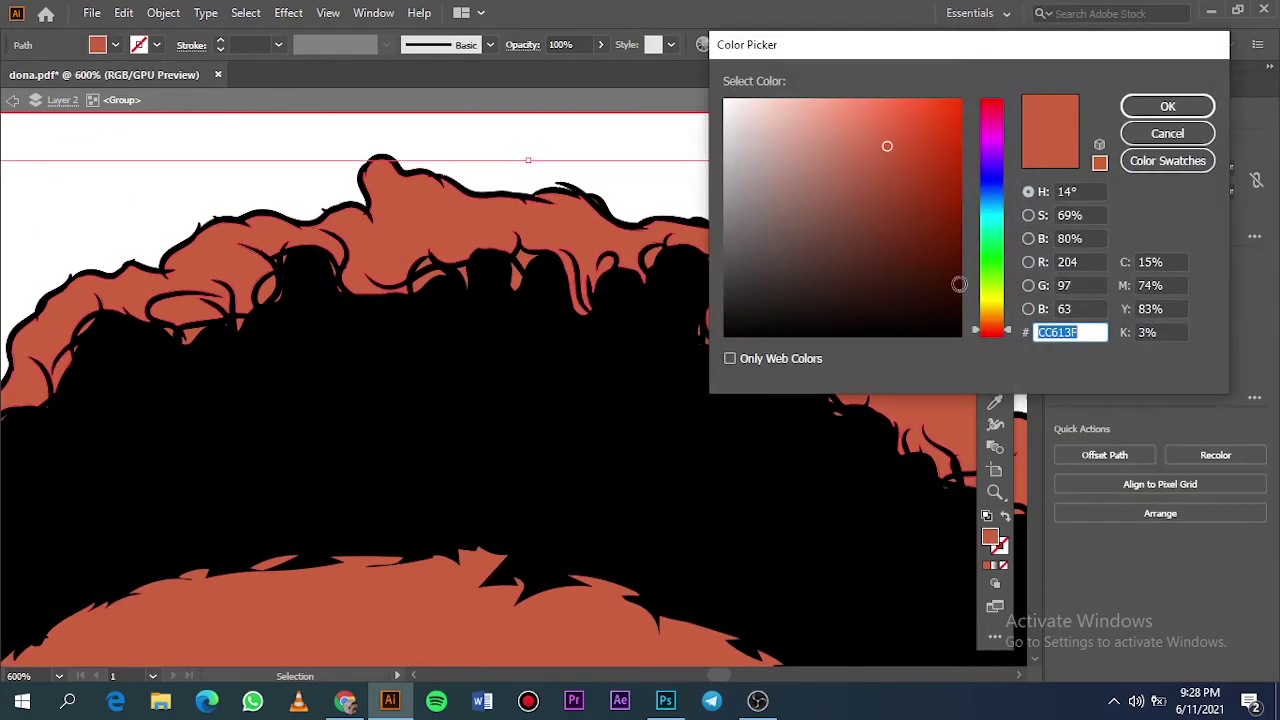
drag(987, 125, 985, 110)
click(960, 284)
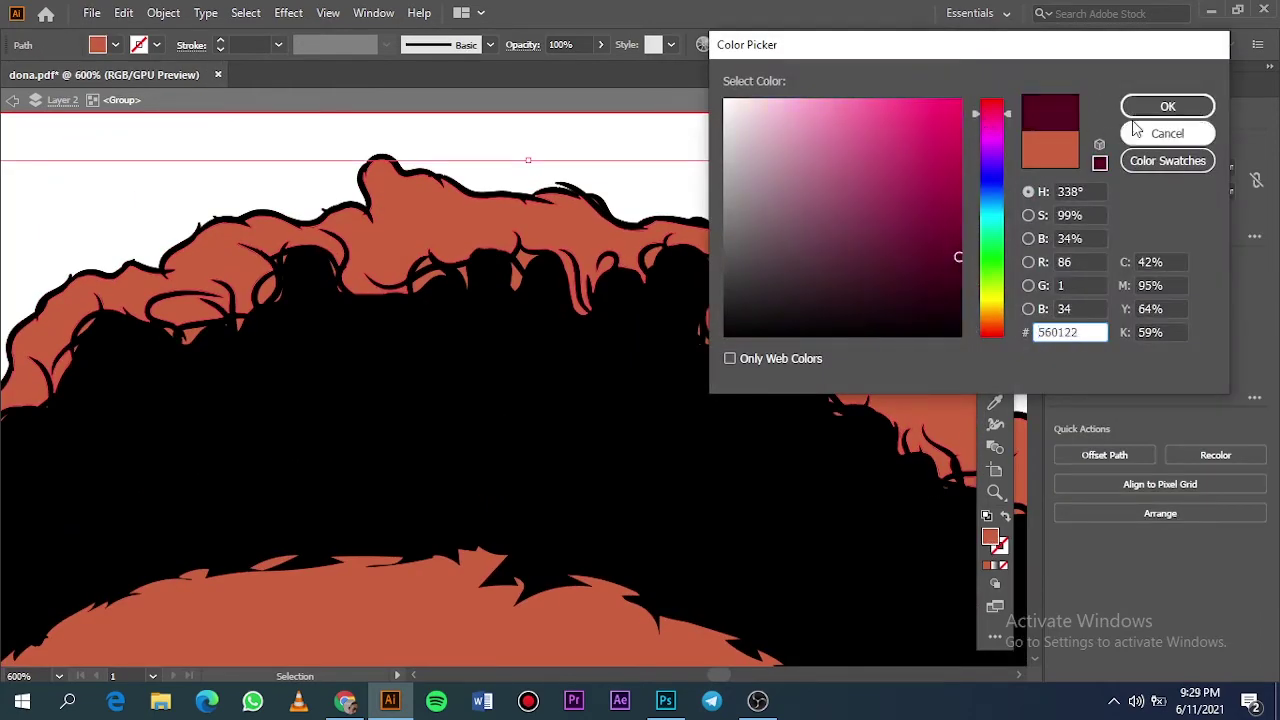
click(1166, 106)
key(ctrl+minus)
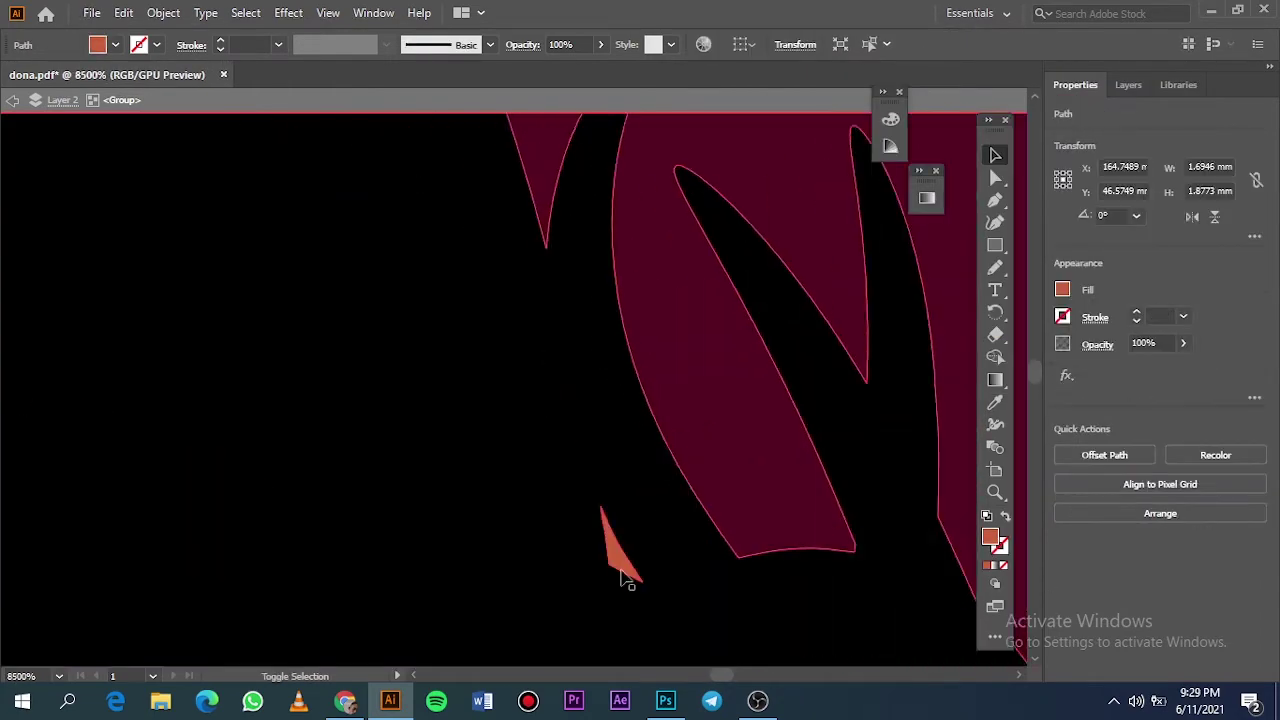
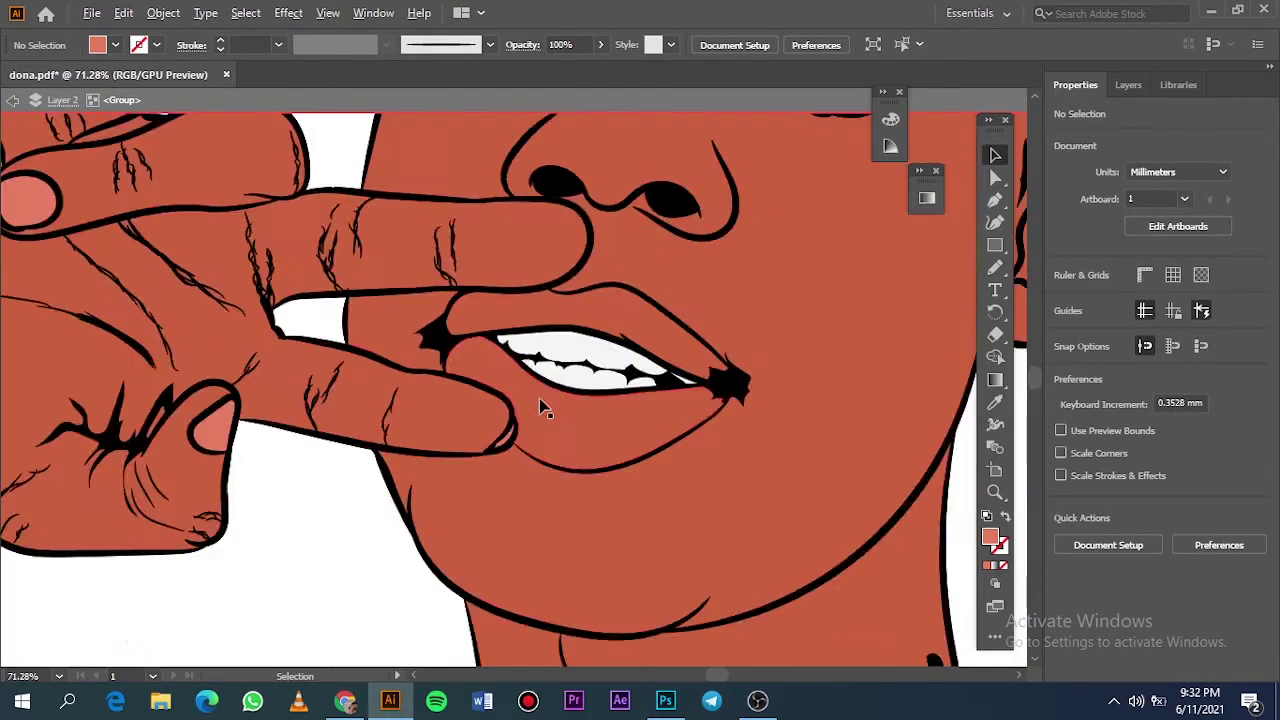
Step: Colour the lower lip pinkish red, then try and undo a first red on the upper lip
click(992, 330)
click(1167, 106)
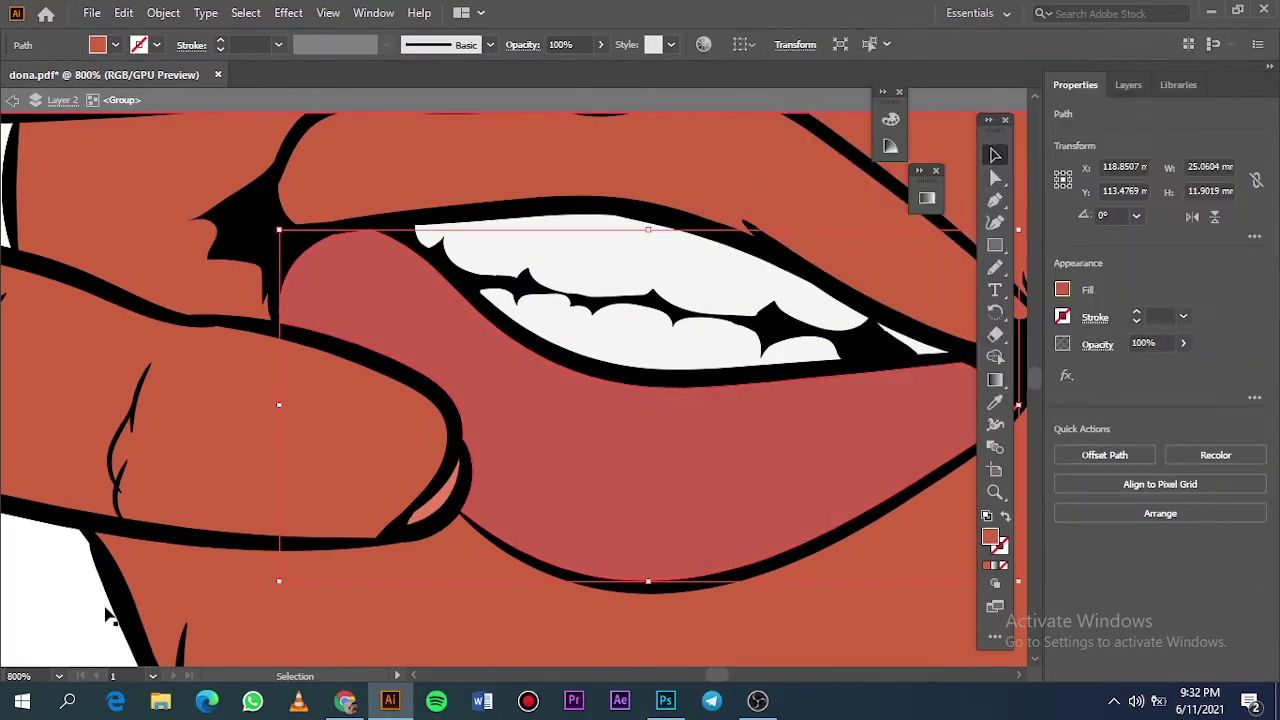
double_click(992, 537)
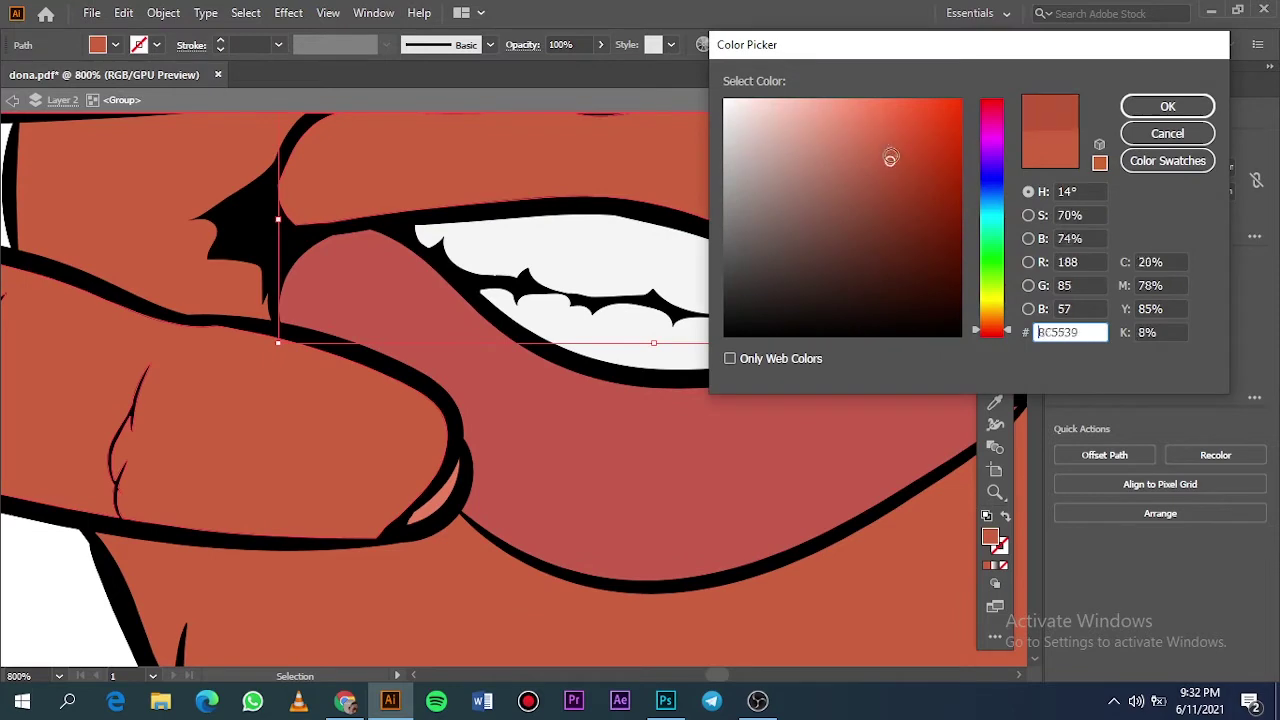
click(1167, 106)
key(ctrl+z)
Step: Fill the upper lip with a darker red (BF4F40) and fit the artboard in view
double_click(992, 537)
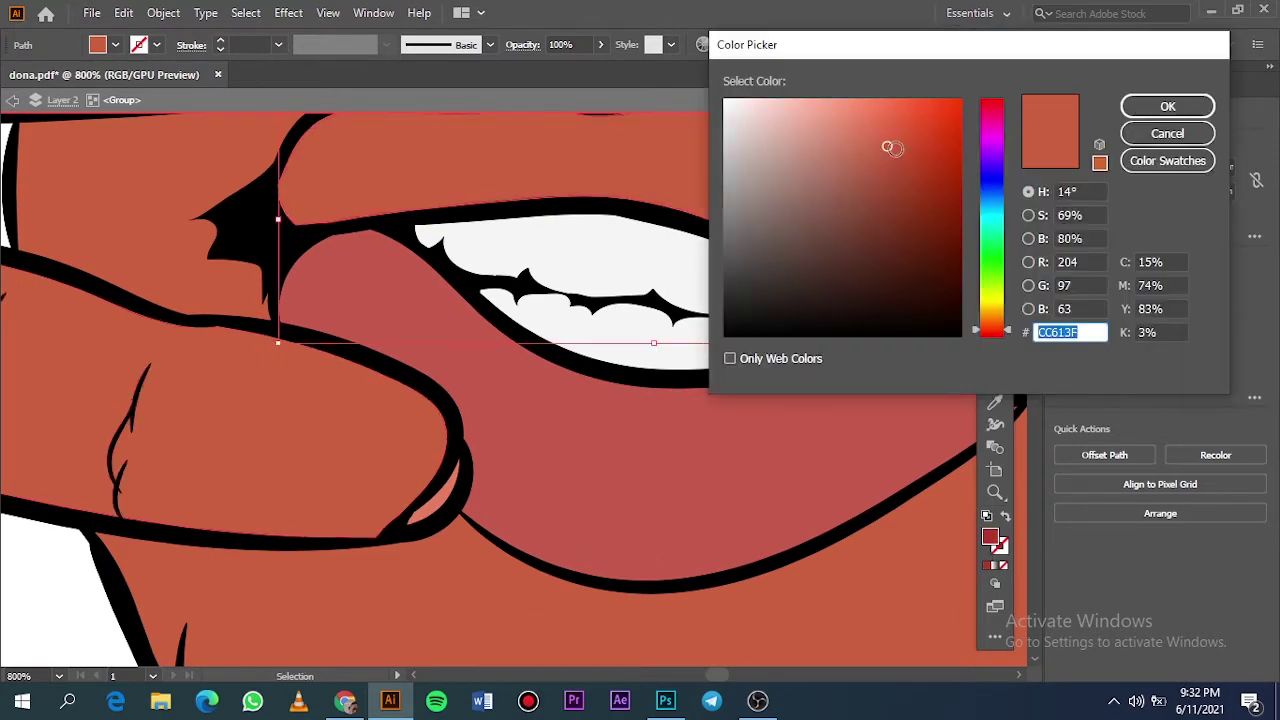
click(1167, 133)
double_click(992, 537)
click(886, 157)
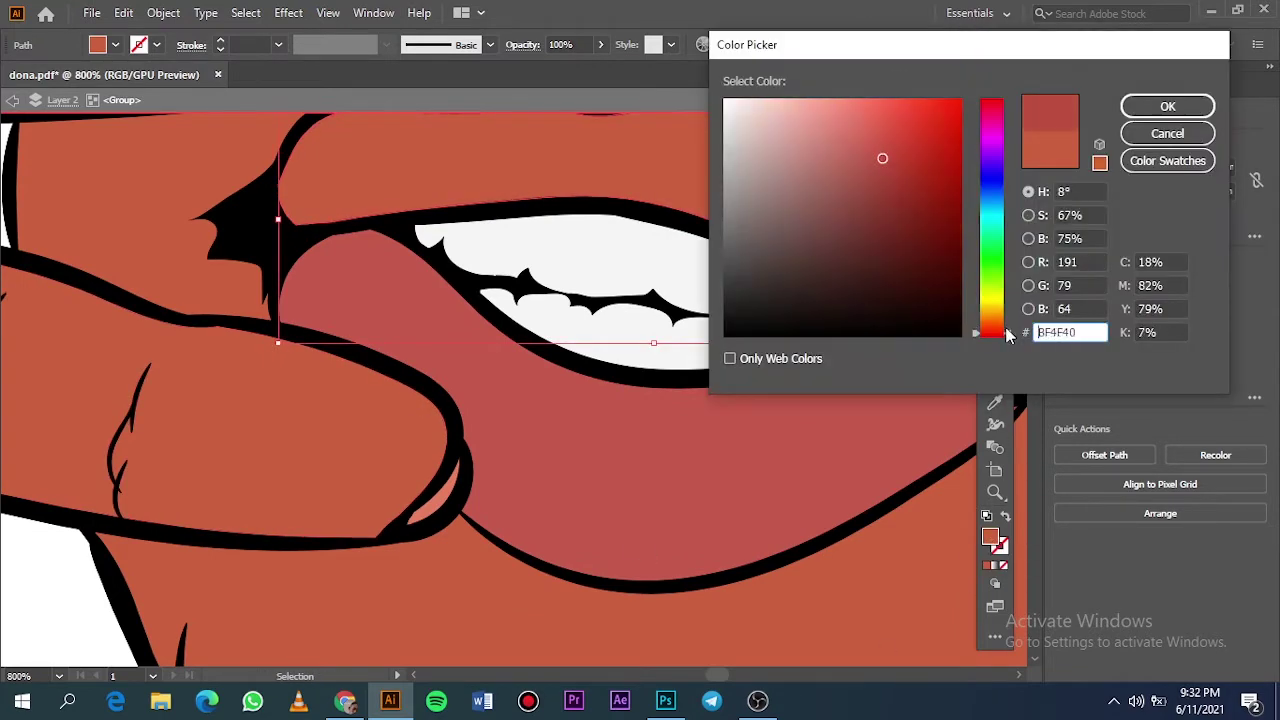
click(1167, 106)
double_click(992, 537)
click(1164, 106)
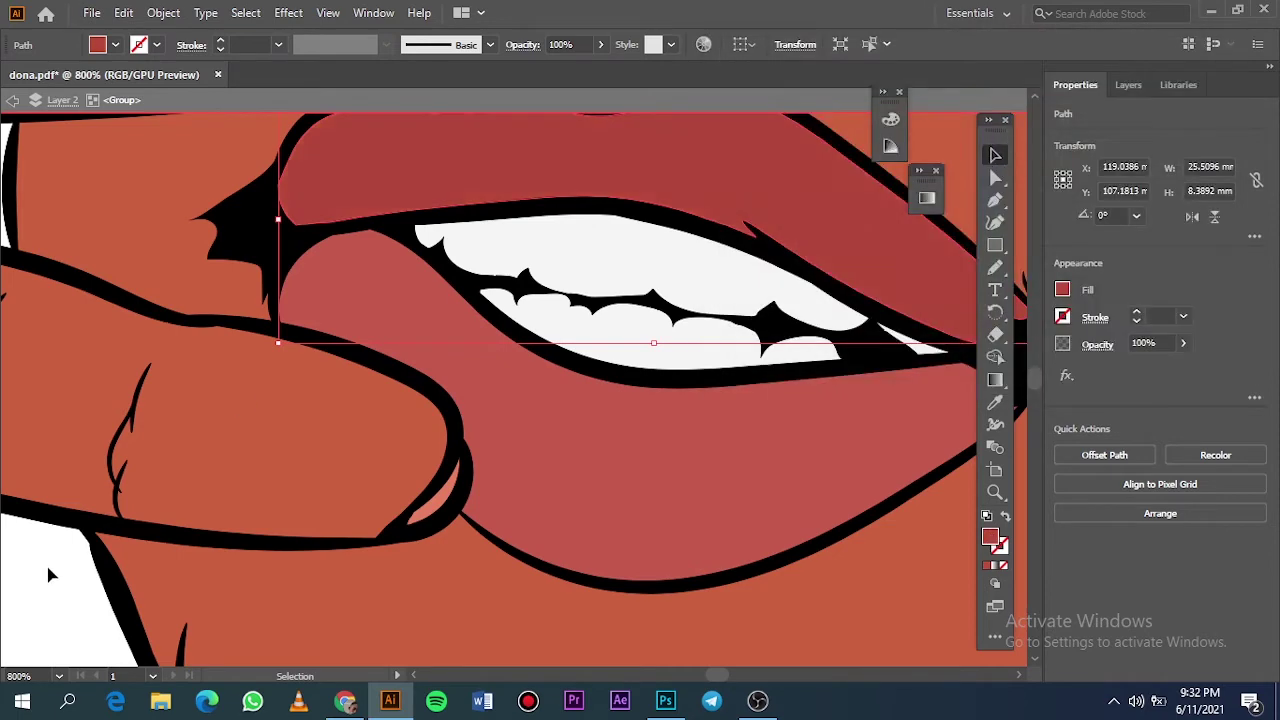
key(ctrl+0)
click(1129, 84)
Step: Inspect the contents of Layer 2 copy, then hide the skin colour fill layer
click(1102, 114)
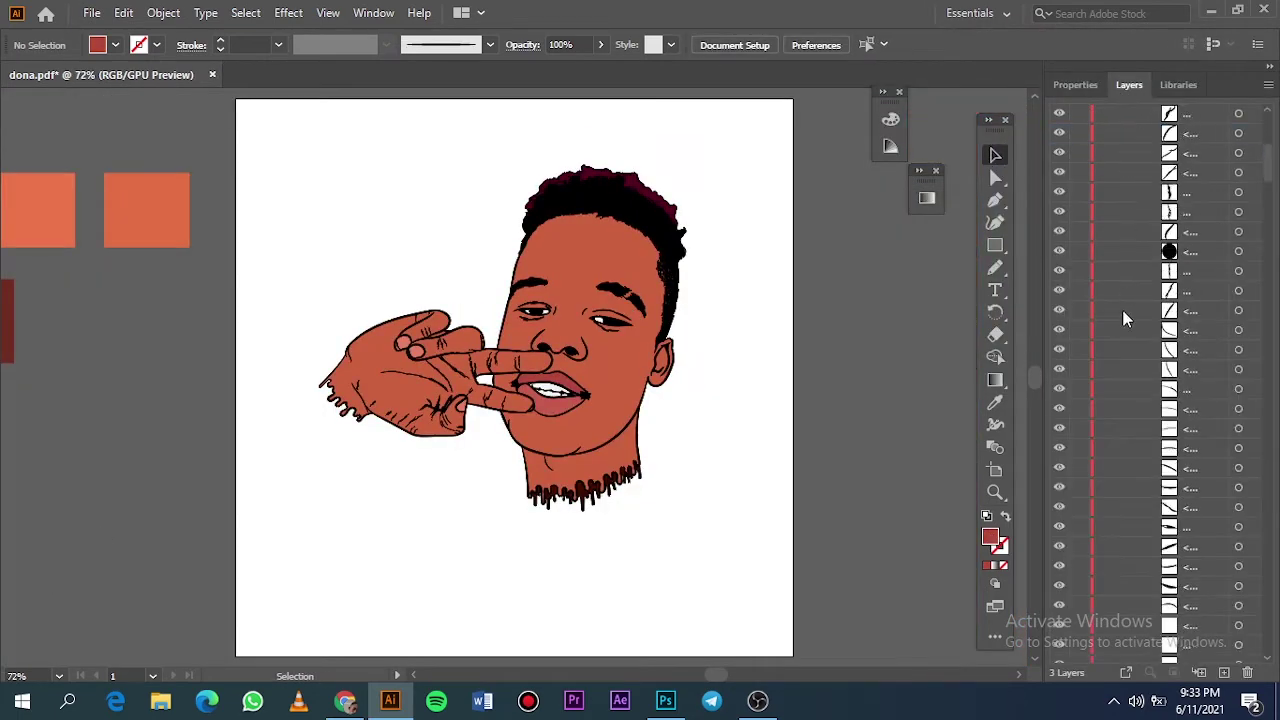
scroll(1090, 390, down, 1)
scroll(1078, 140, up, 2)
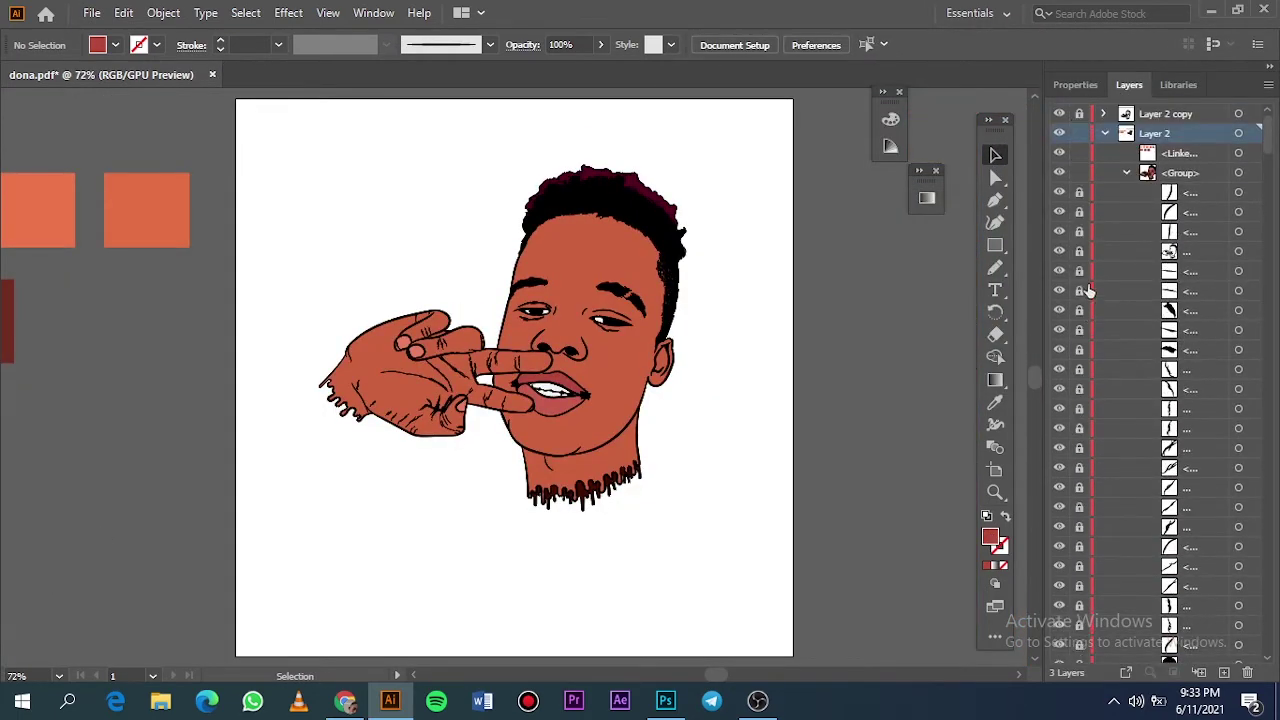
click(1102, 114)
key(a)
click(1061, 154)
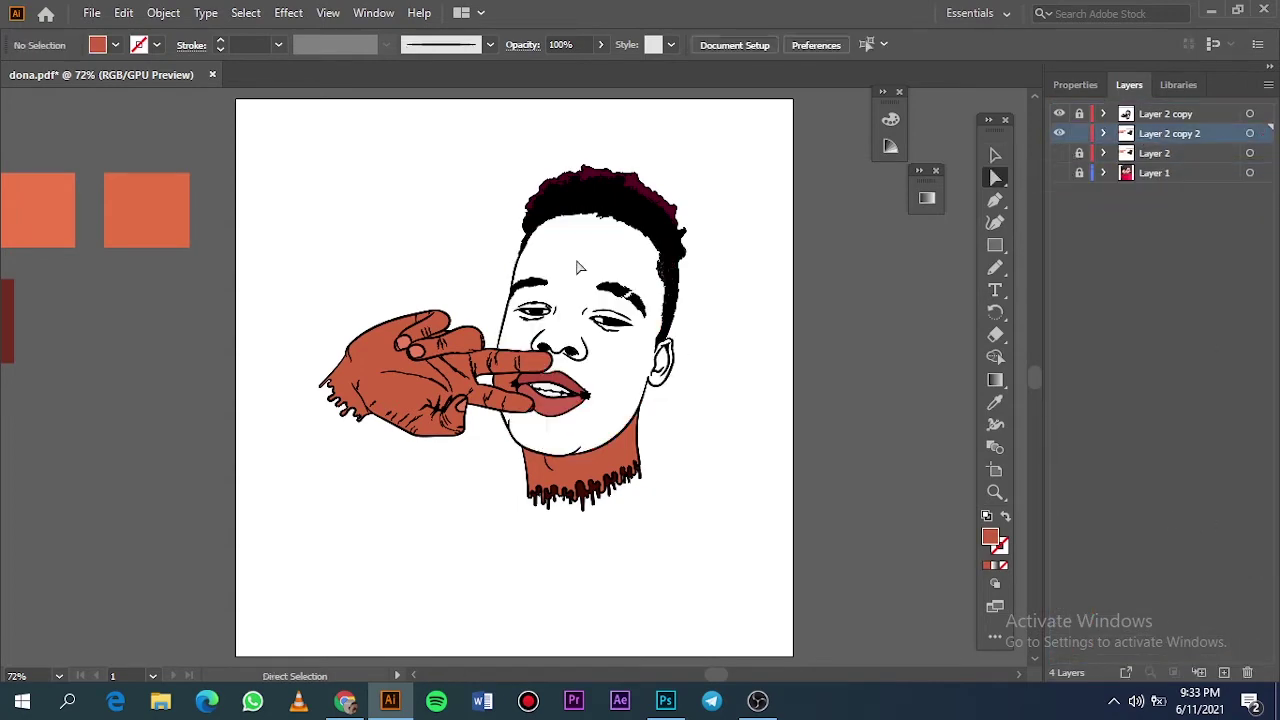
Step: Review the line art, then add a new empty Layer 5 above Layer 2
scroll(436, 334, up, 5)
scroll(452, 345, down, 3)
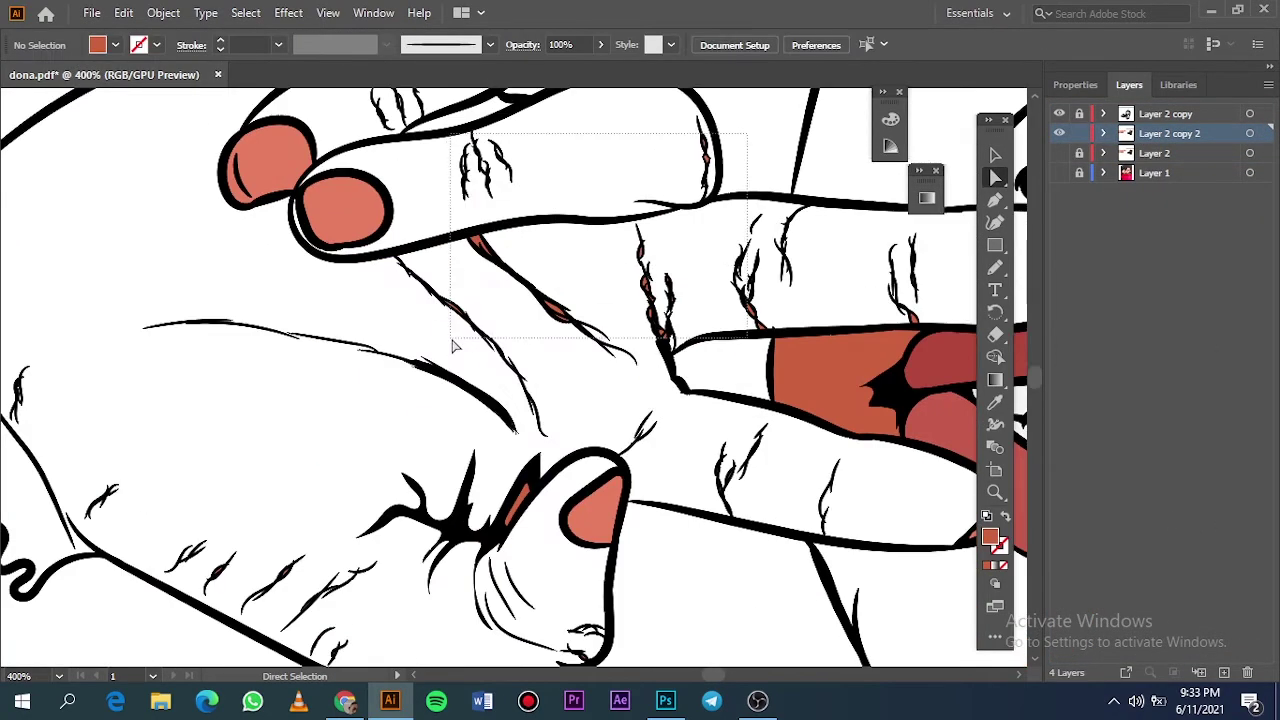
scroll(543, 340, down, 2)
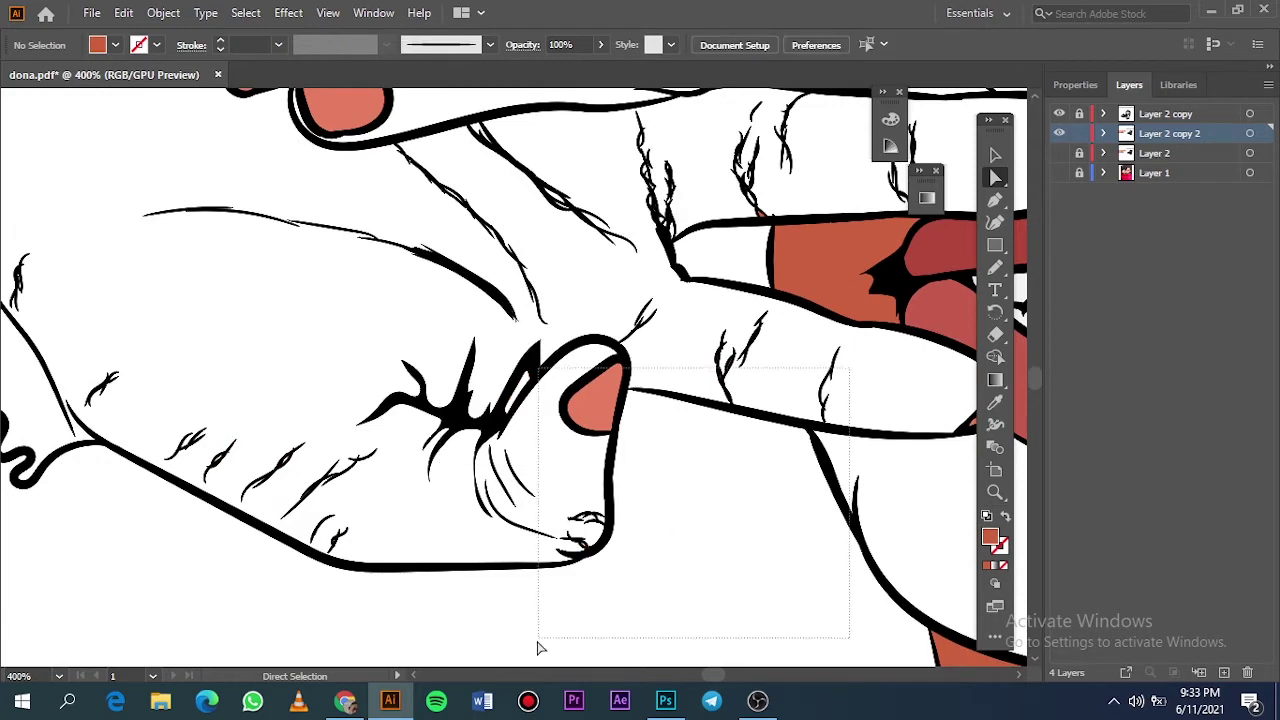
drag(773, 333, 713, 390)
scroll(713, 390, up, 2)
scroll(750, 450, right, 3)
scroll(750, 450, right, 2)
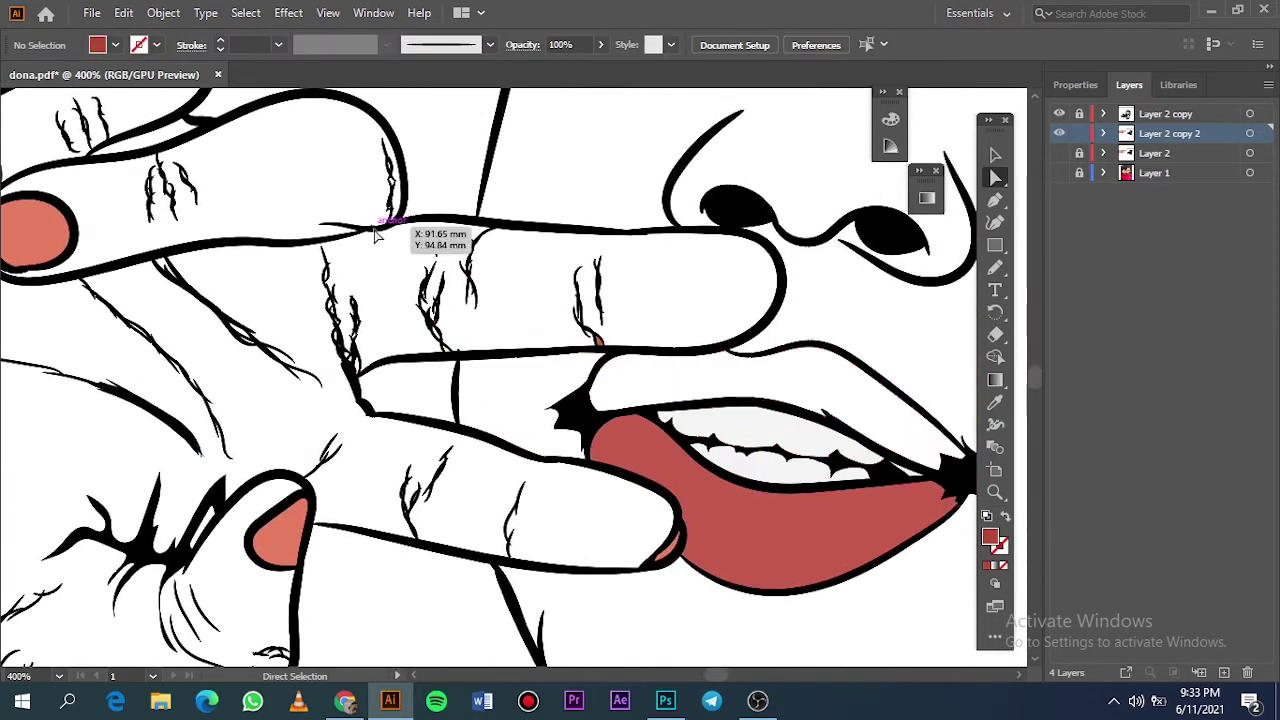
scroll(790, 604, down, 5)
key(ctrl+0)
scroll(657, 171, up, 4)
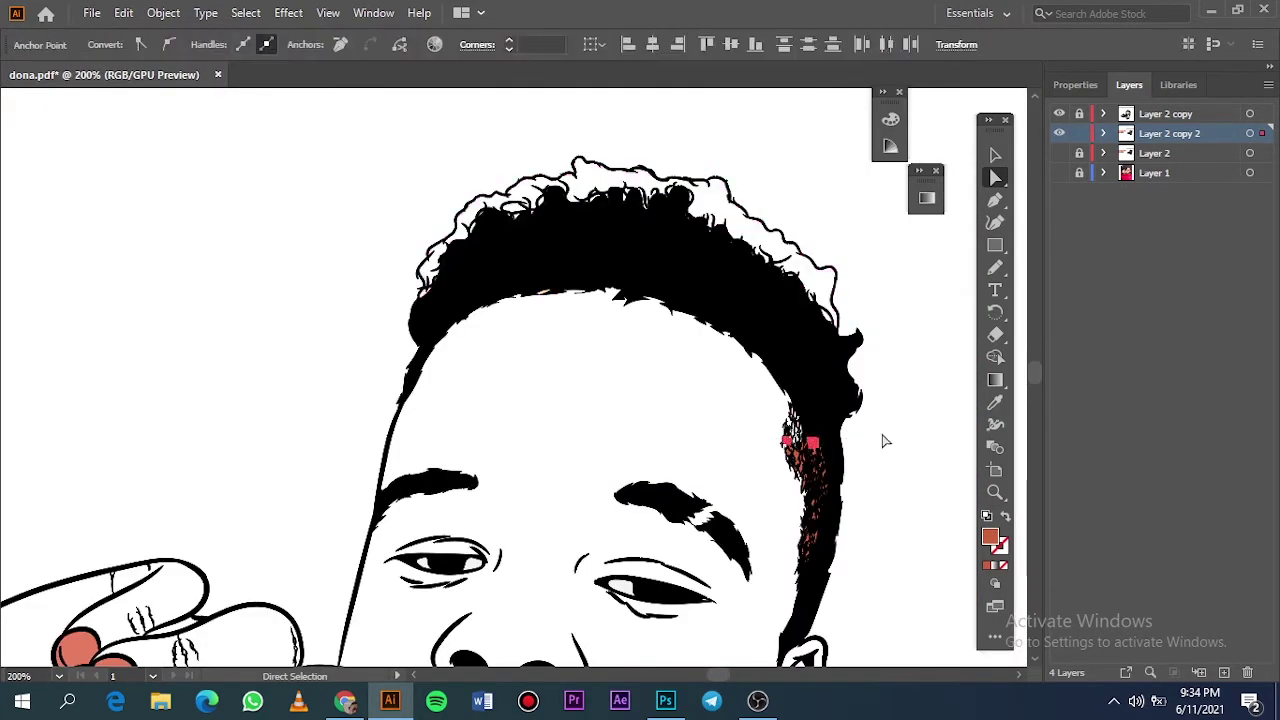
scroll(815, 340, down, 2)
scroll(339, 479, down, 3)
scroll(500, 545, down, 5)
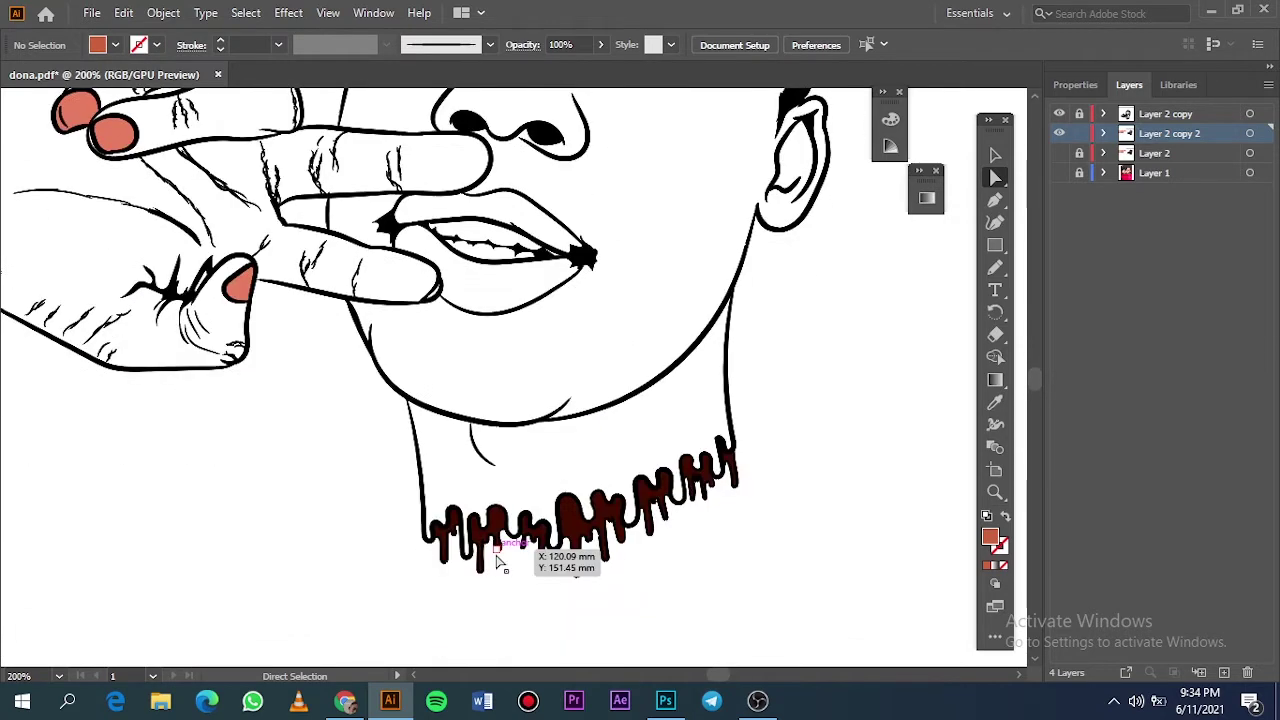
scroll(494, 563, down, 4)
click(1154, 153)
key(ctrl+l)
scroll(15, 315, left, 2)
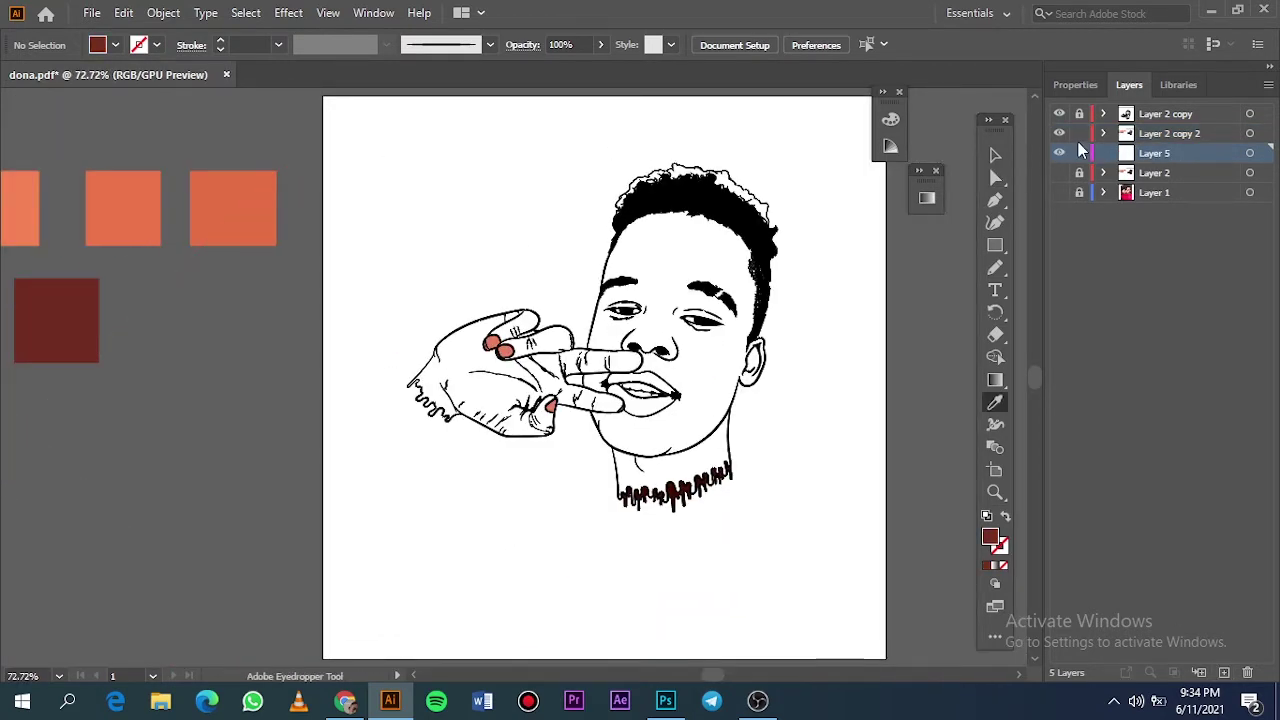
Step: Trace a pencil shadow shape at the wrist of the peace-sign hand over the reference photo
click(1059, 192)
scroll(530, 362, up, 5)
scroll(530, 362, up, 3)
key(n)
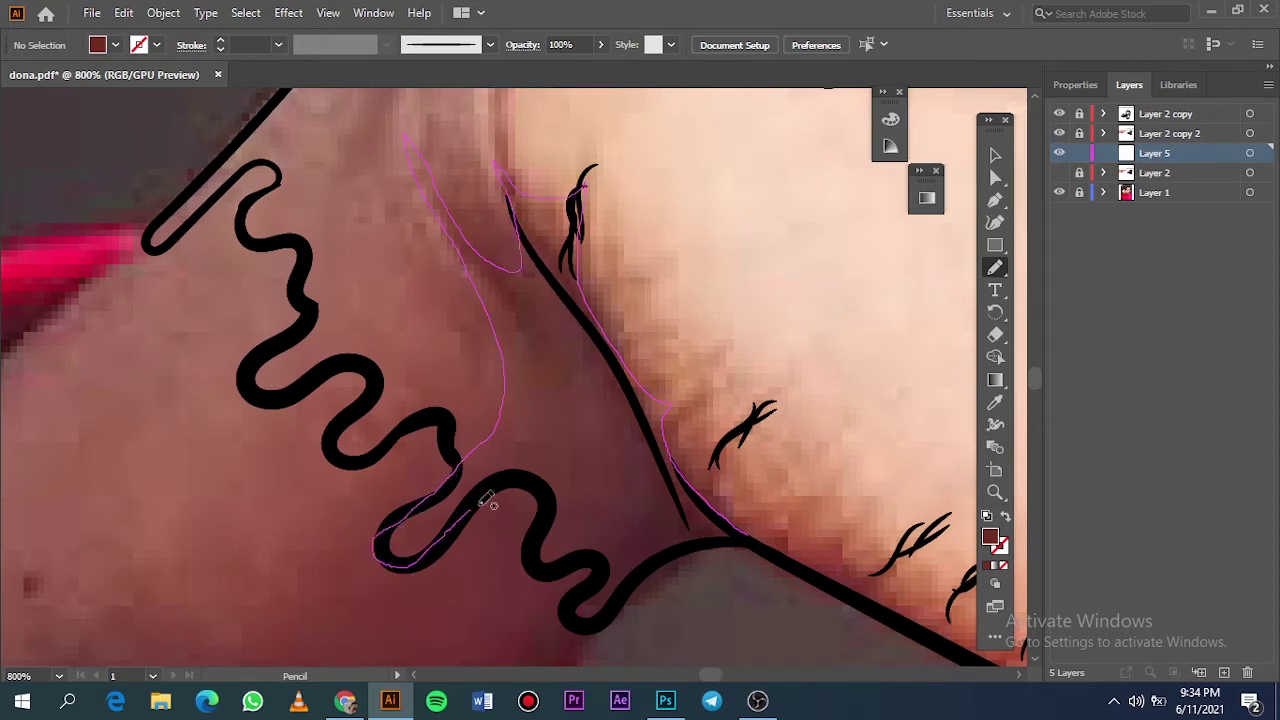
drag(681, 545, 683, 548)
scroll(683, 548, down, 3)
scroll(683, 548, down, 4)
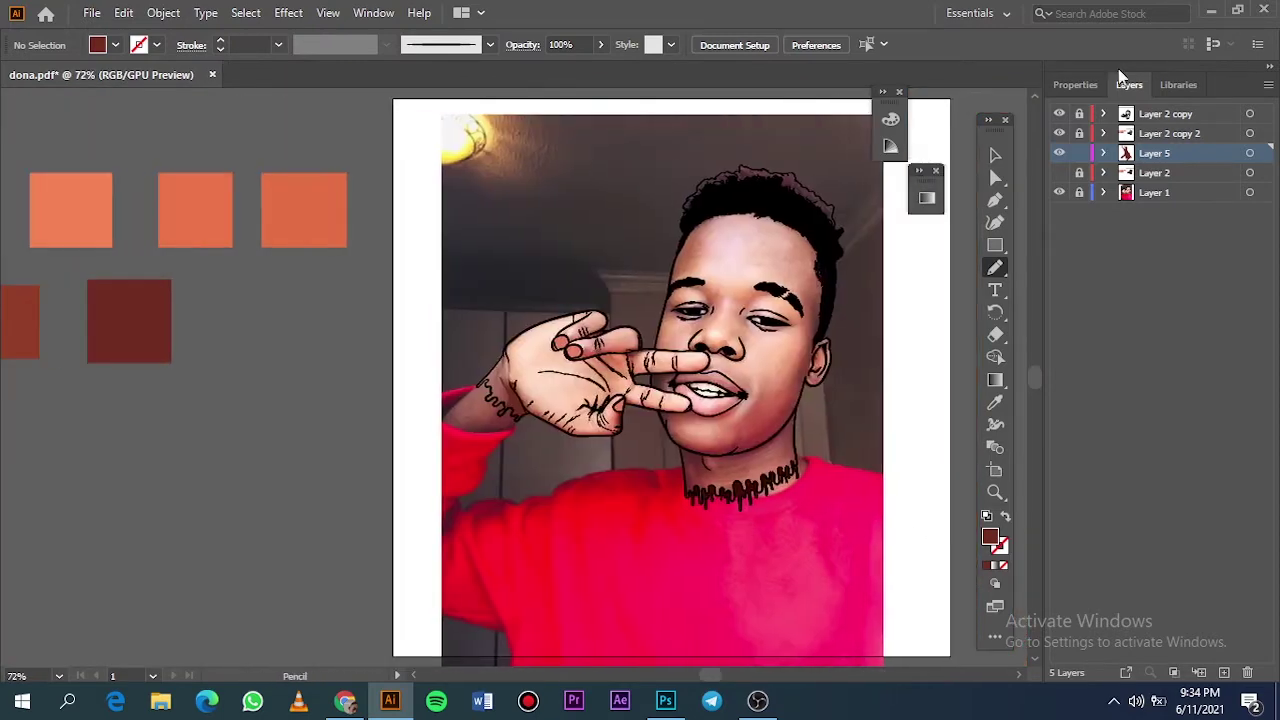
click(1059, 192)
scroll(640, 425, up, 2)
scroll(640, 424, down, 2)
Step: Select the wrist shadow shape and give it a dark red fill
key(v)
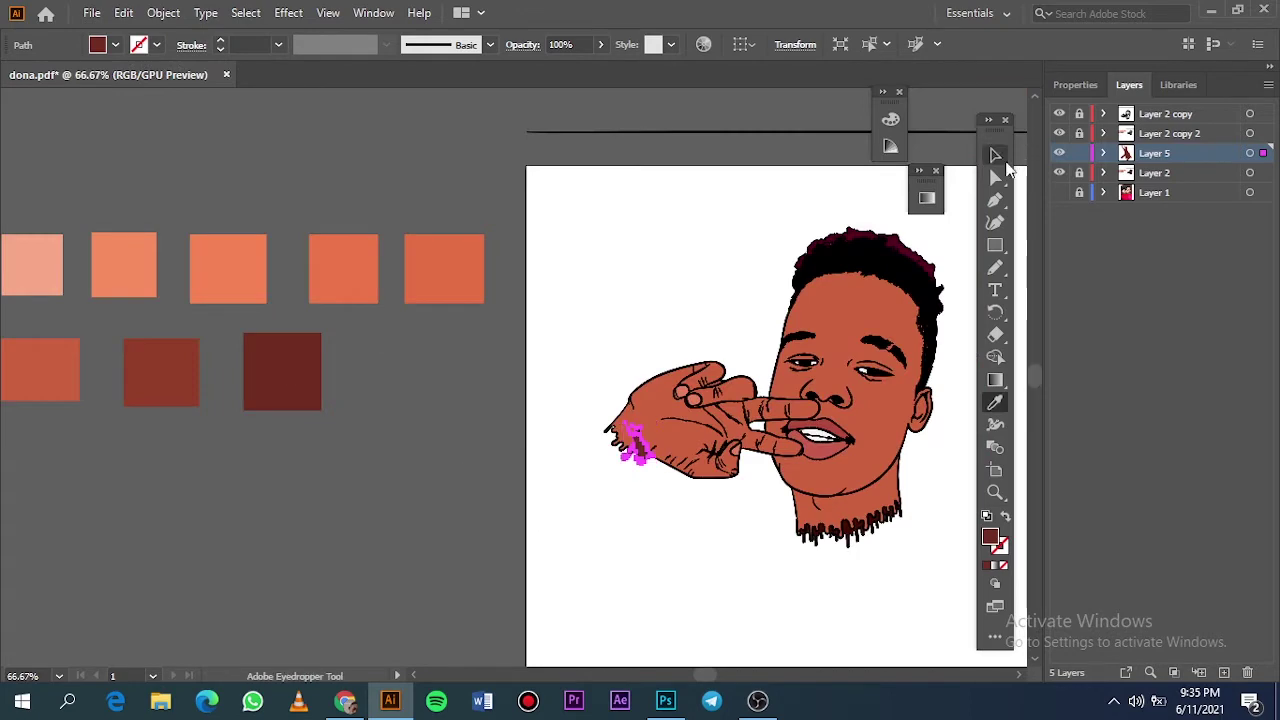
scroll(635, 467, up, 2)
drag(655, 447, 129, 357)
key(ctrl+z)
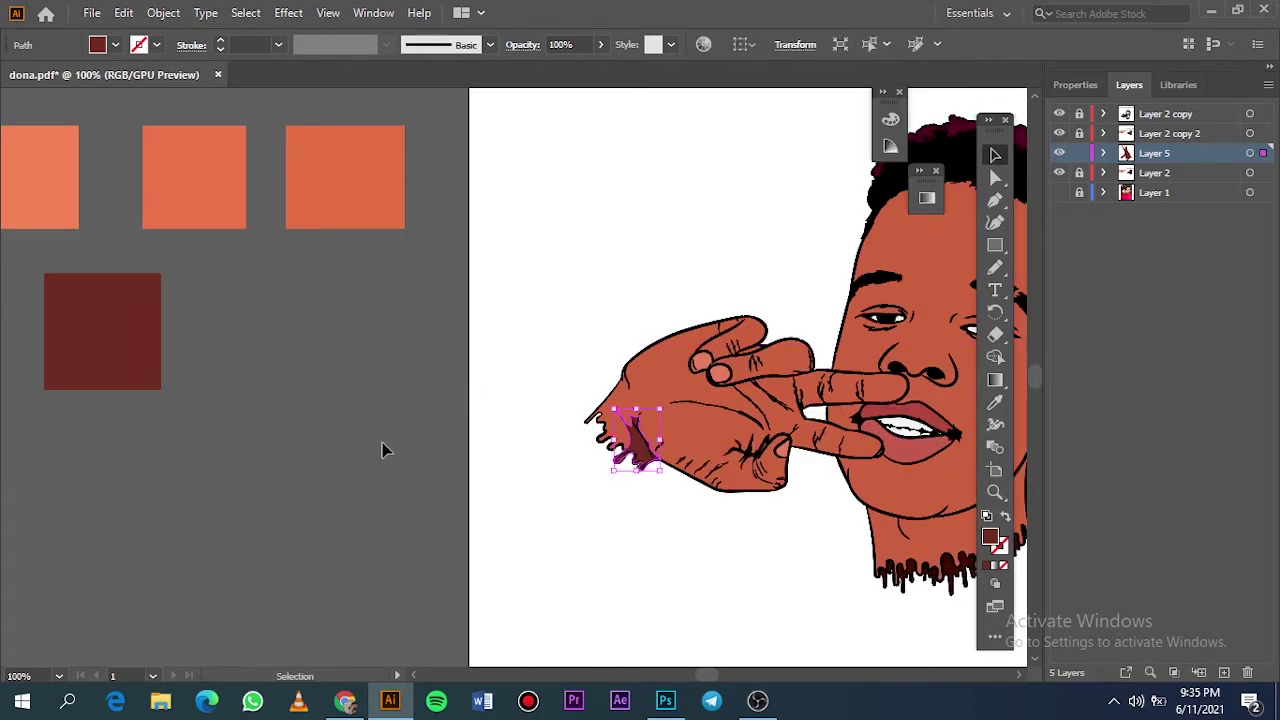
scroll(551, 423, up, 3)
scroll(551, 423, up, 2)
double_click(990, 537)
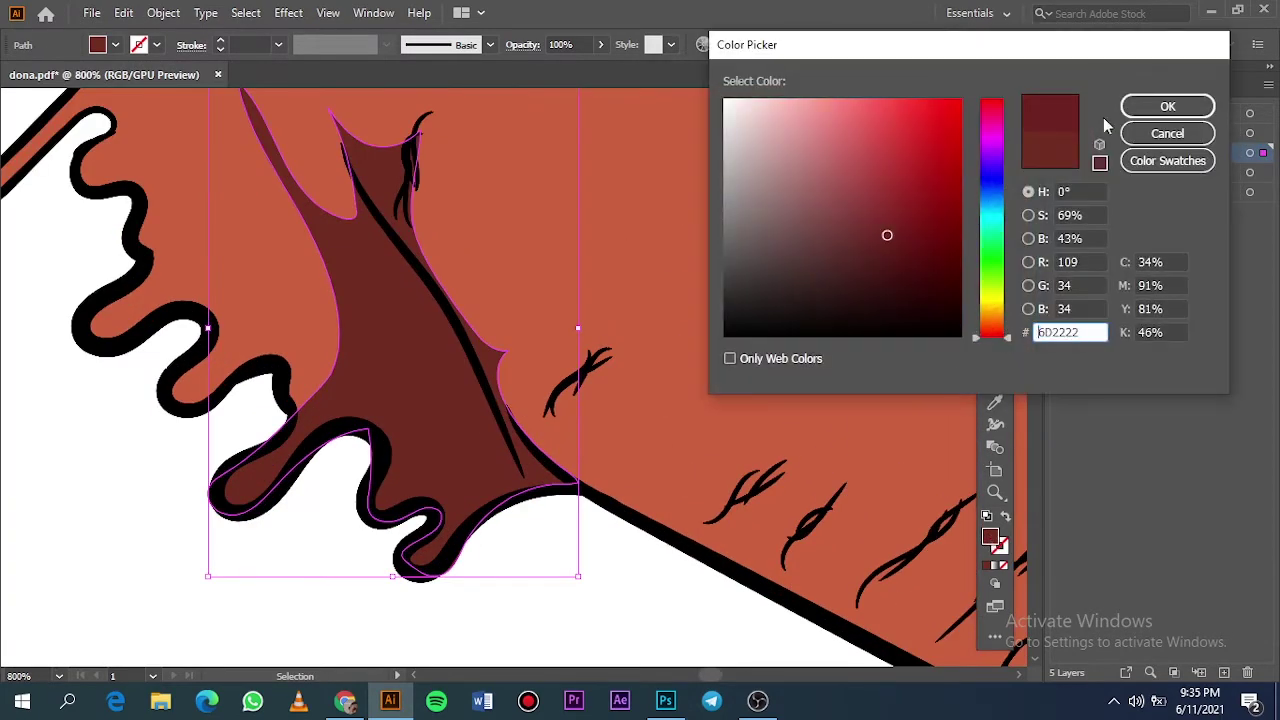
key(Return)
Step: Darken the wrist shadow to 29% brightness with Recolor Artwork
key(alt+e)
click(480, 342)
drag(857, 516, 843, 516)
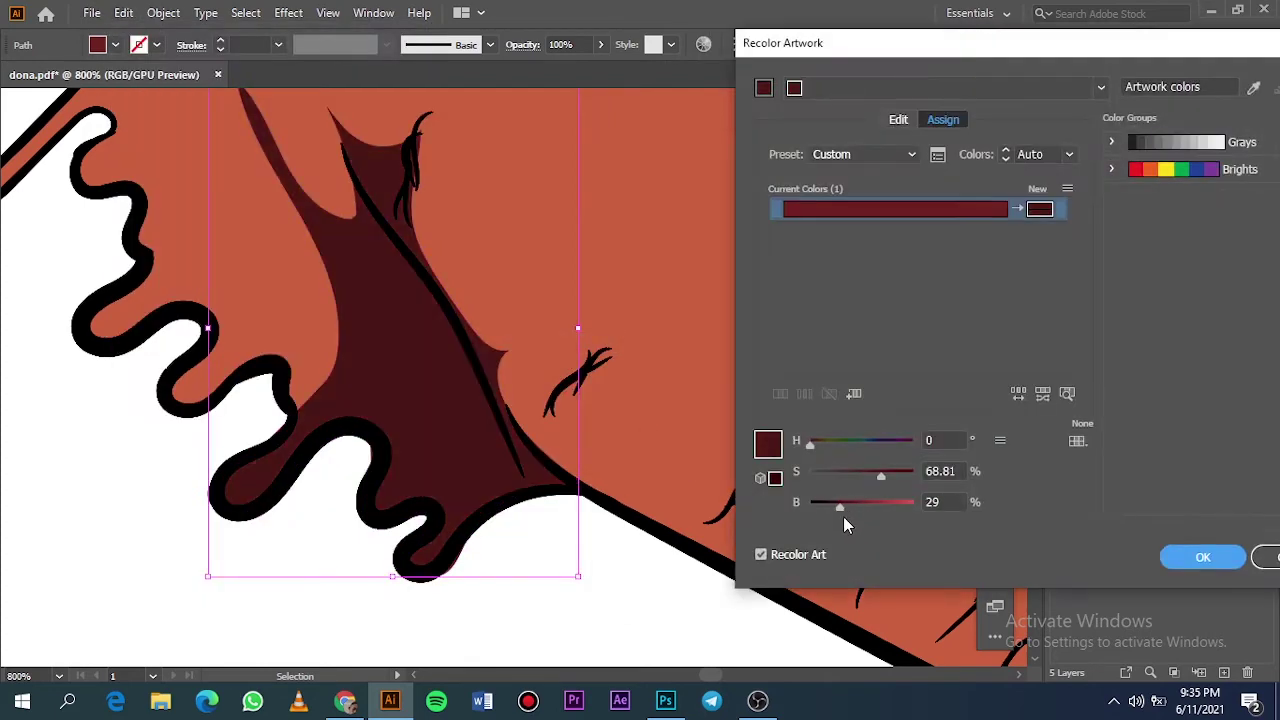
click(1213, 553)
click(567, 588)
key(ctrl+0)
scroll(361, 367, up, 5)
click(1059, 192)
click(1059, 172)
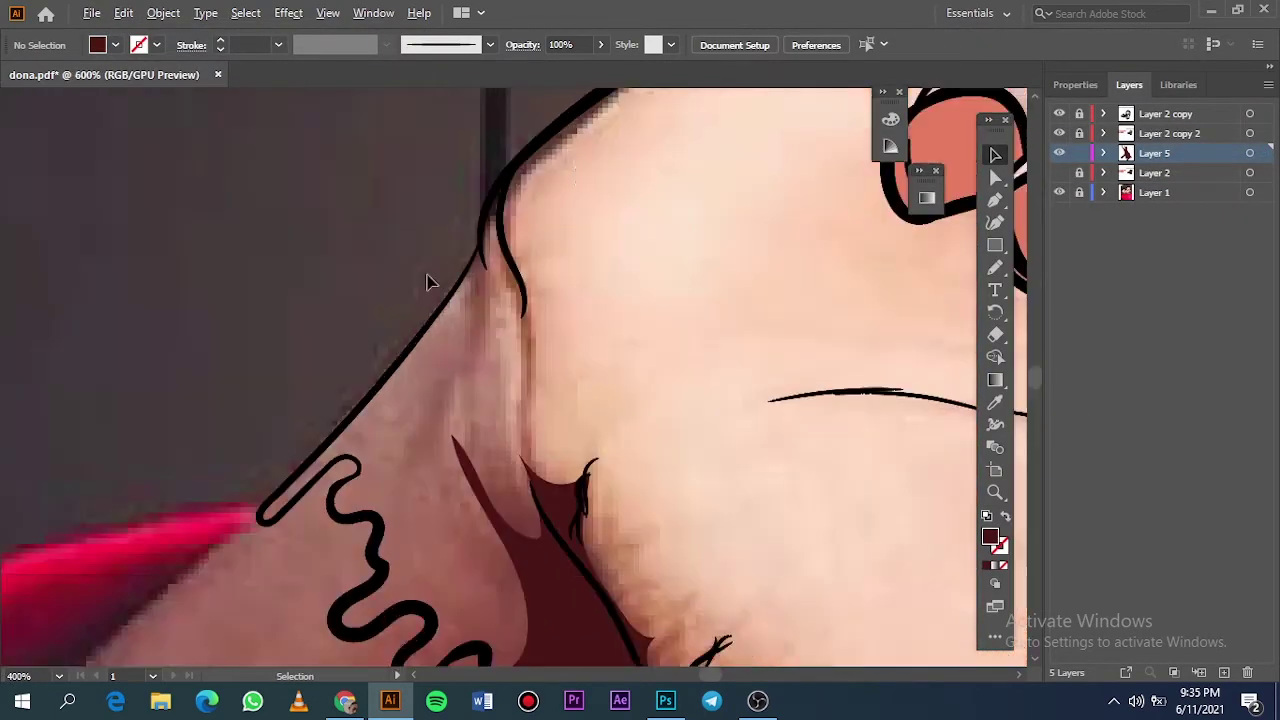
key(n)
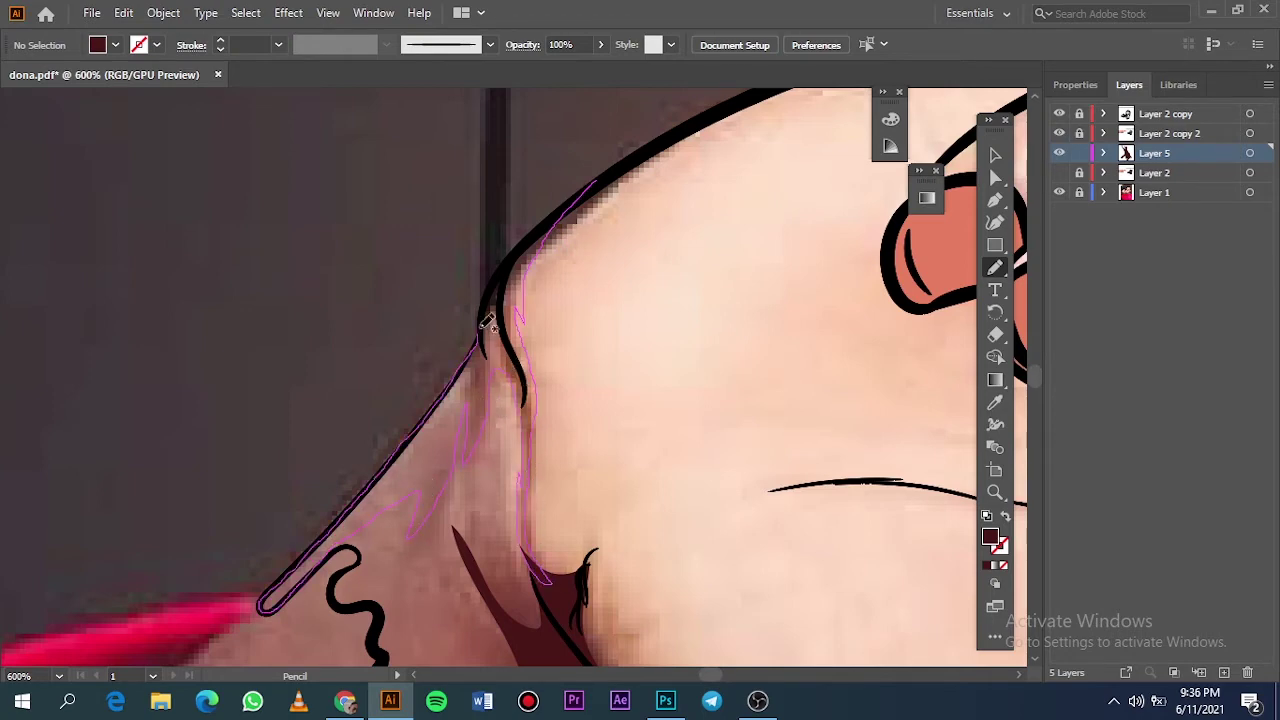
Step: Draw dark-red shadows between the fingers and along the upper finger's edge
key(ctrl+0)
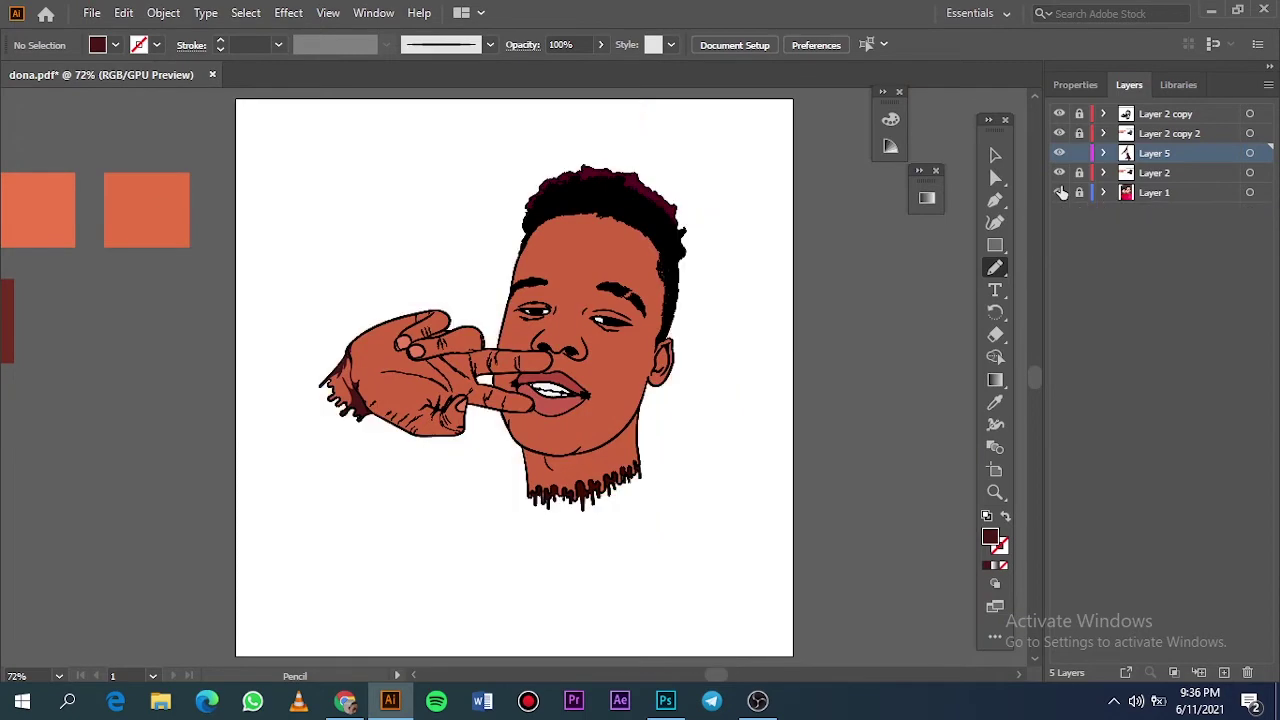
scroll(527, 210, up, 5)
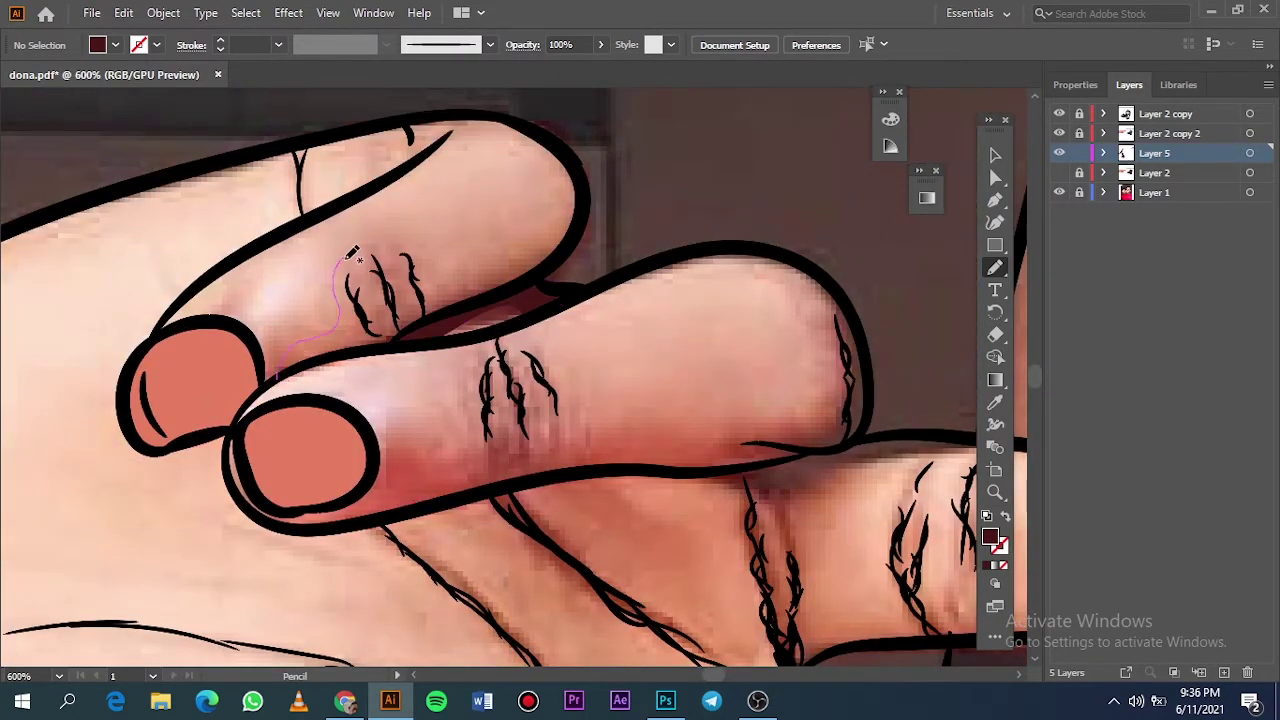
drag(437, 338, 282, 372)
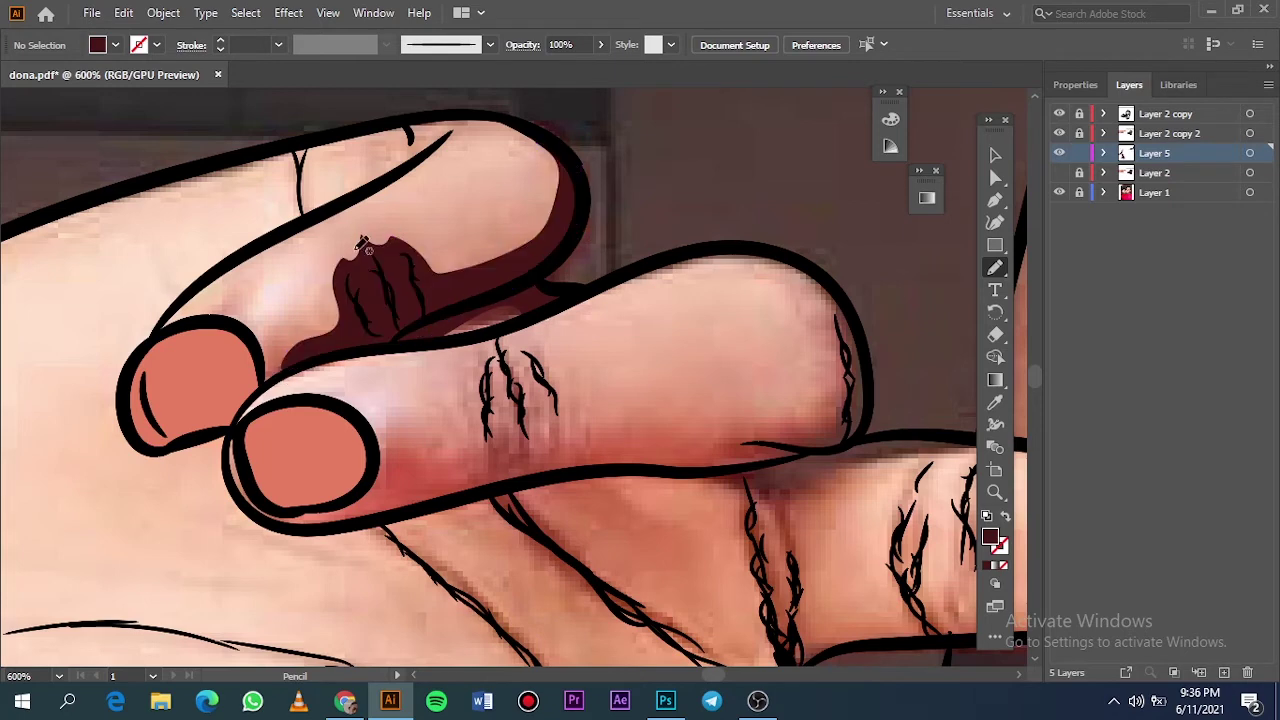
scroll(546, 222, up, 3)
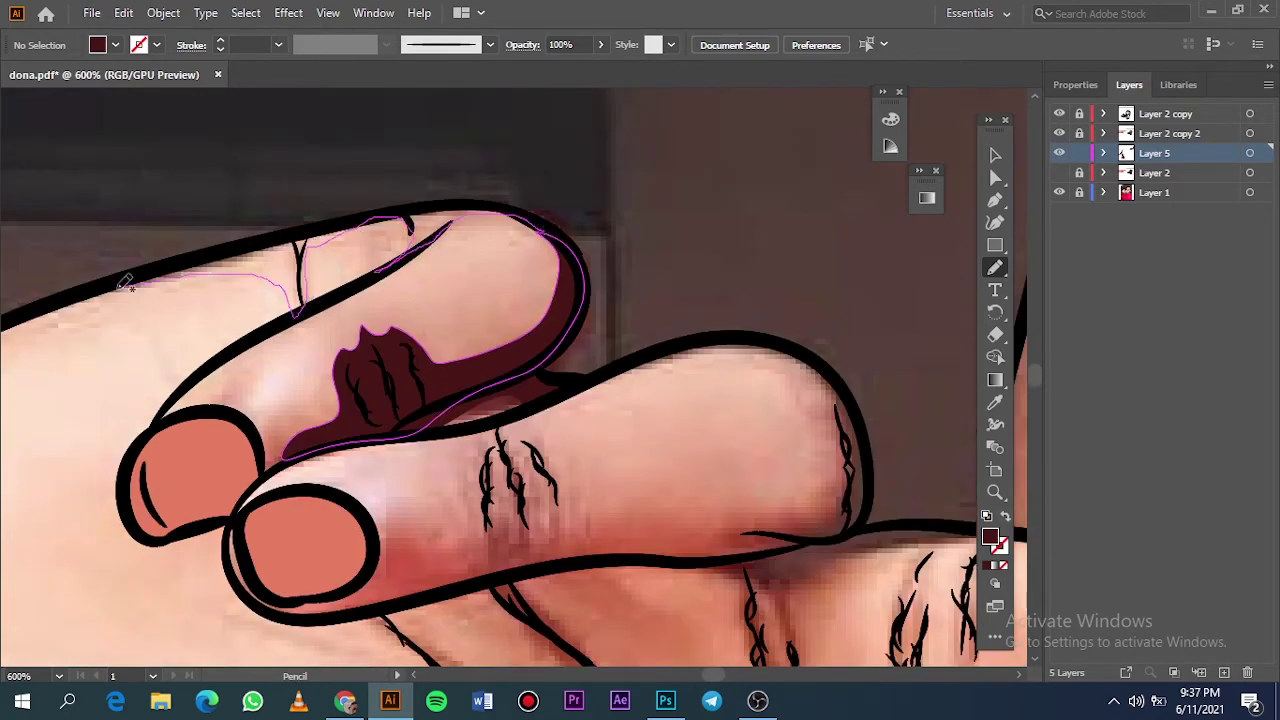
drag(452, 200, 446, 204)
Step: Compare the shading against the reference photo and finish the shadow between the fingers
key(ctrl+0)
click(1060, 192)
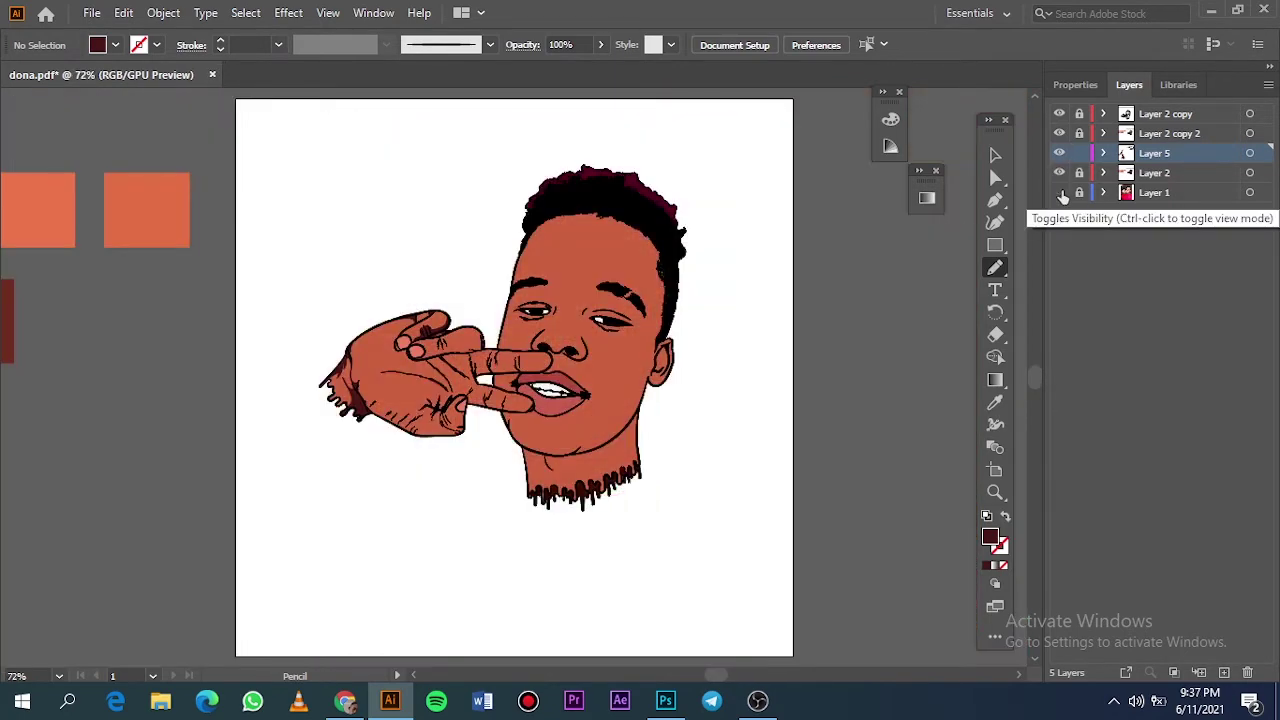
click(1060, 192)
click(1060, 172)
scroll(461, 340, up, 3)
scroll(461, 340, up, 2)
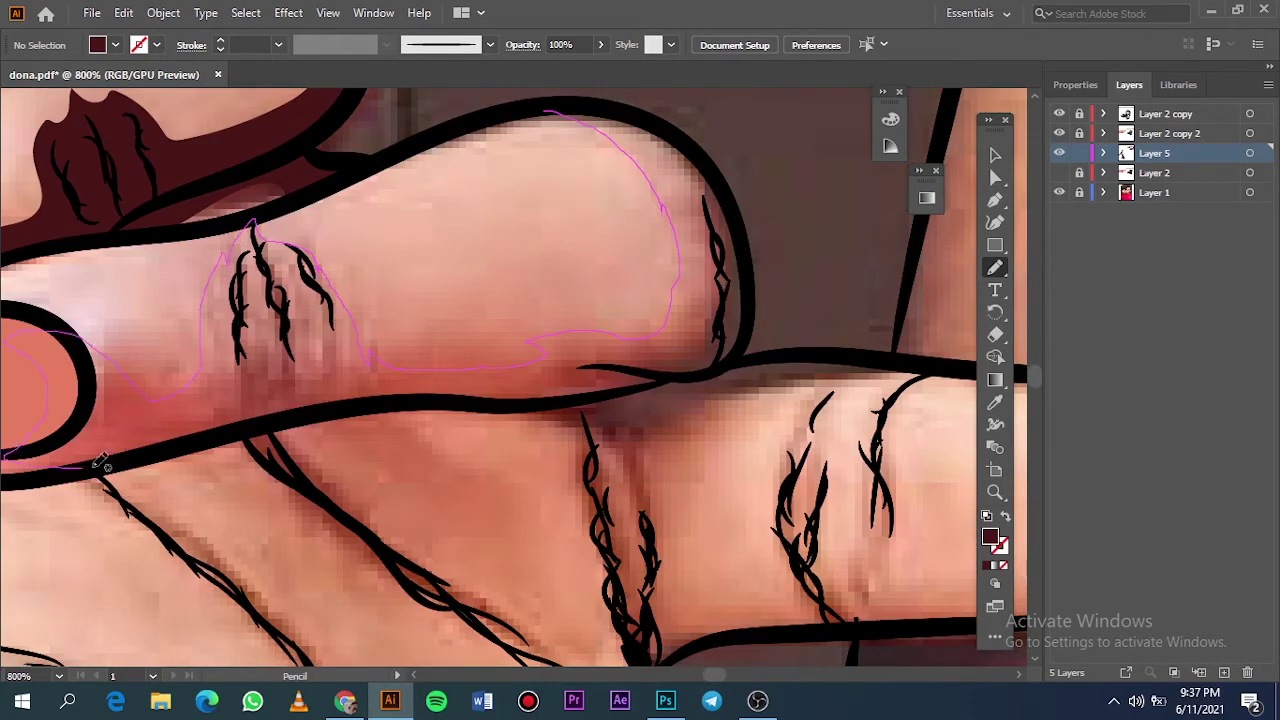
key(ctrl+0)
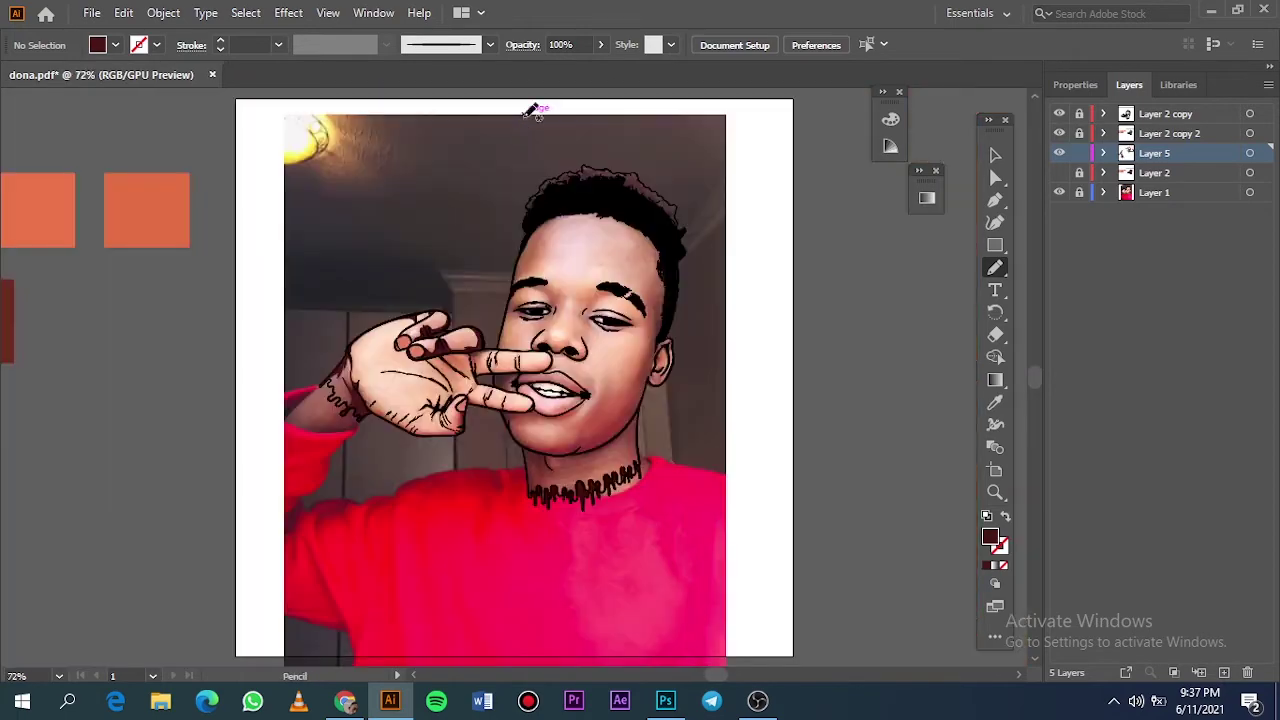
click(1060, 192)
click(1060, 192)
scroll(445, 362, up, 3)
scroll(445, 362, up, 4)
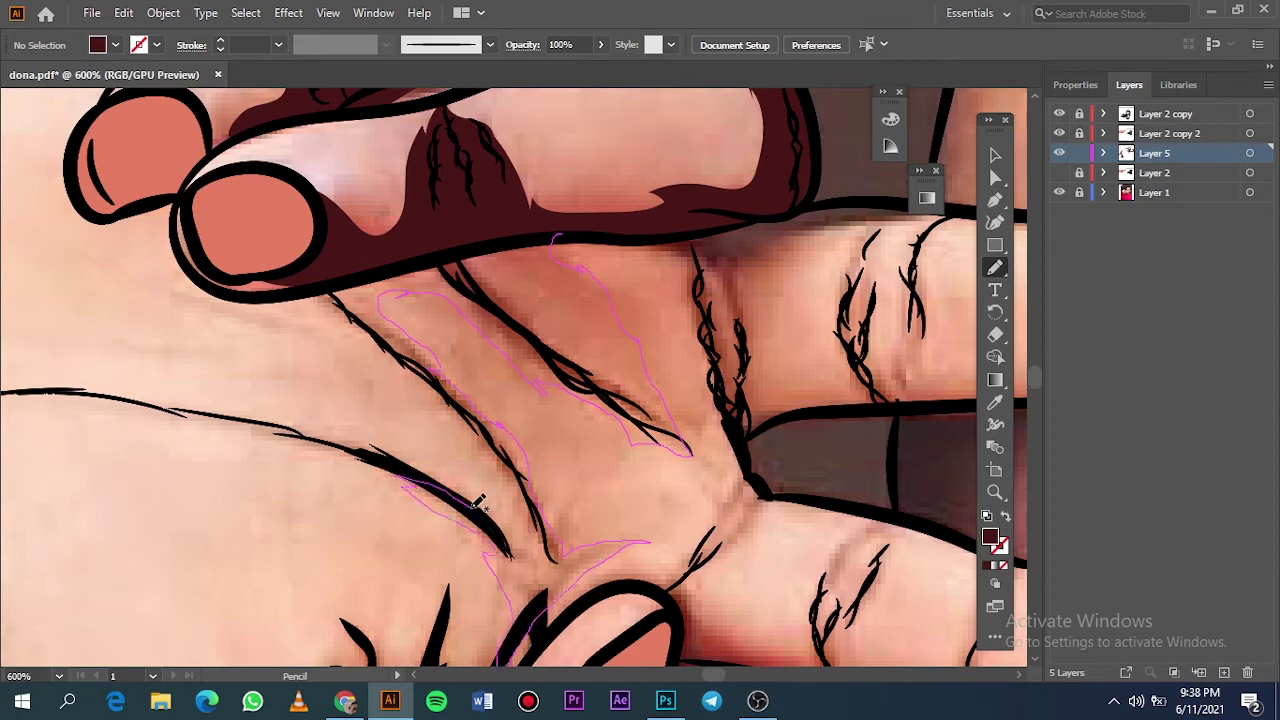
drag(437, 237, 562, 238)
Step: Check the artwork against the photo and trace a shadow along the bottom of the thumb
key(ctrl+0)
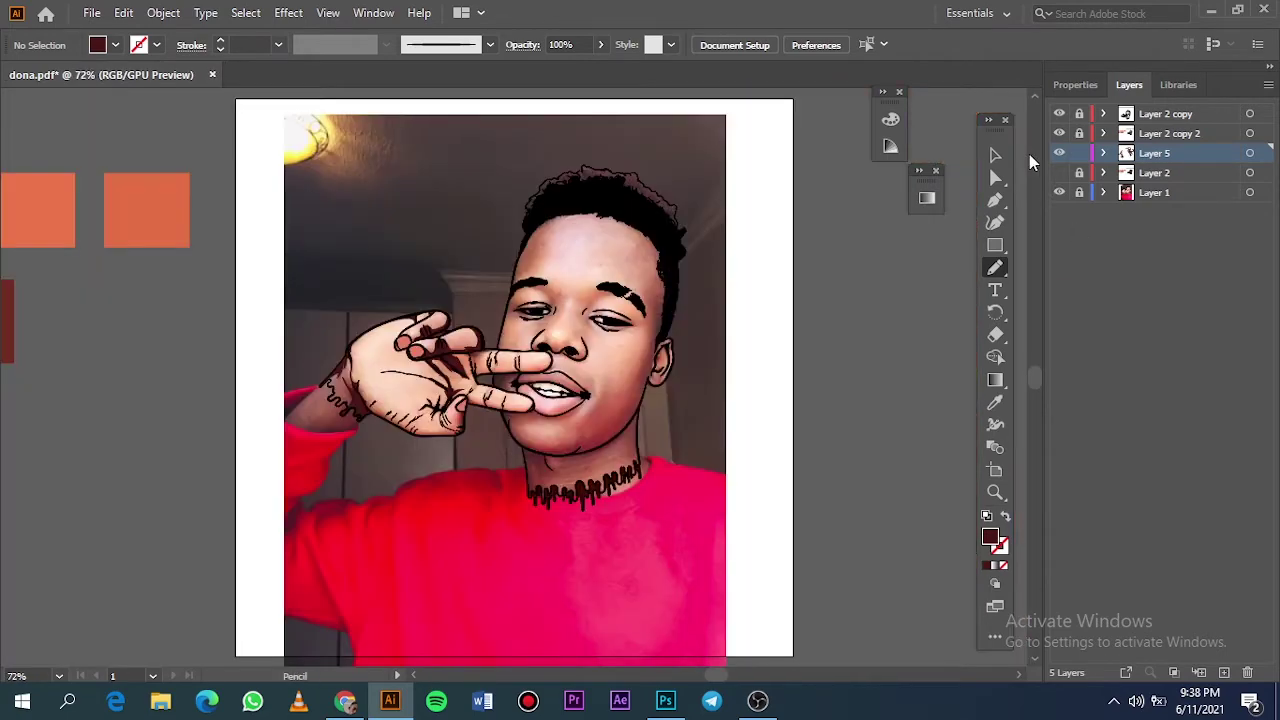
click(1060, 192)
click(1060, 192)
scroll(455, 400, up, 4)
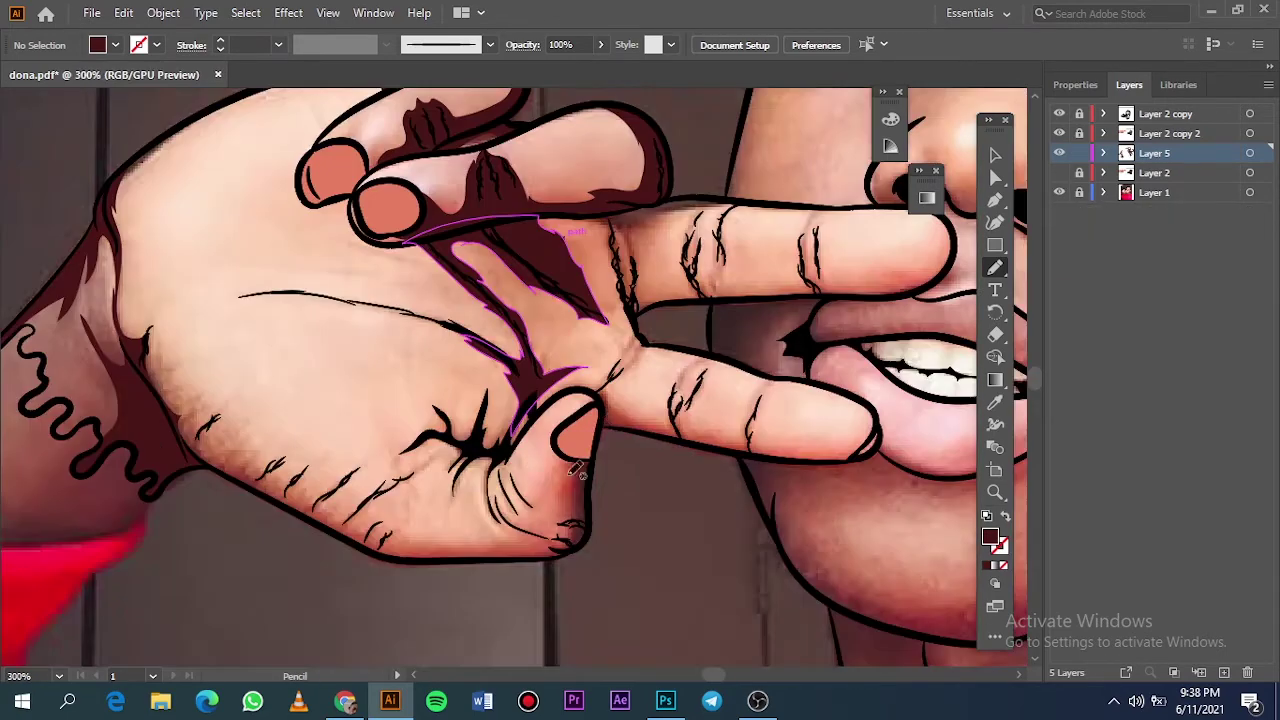
scroll(588, 392, up, 3)
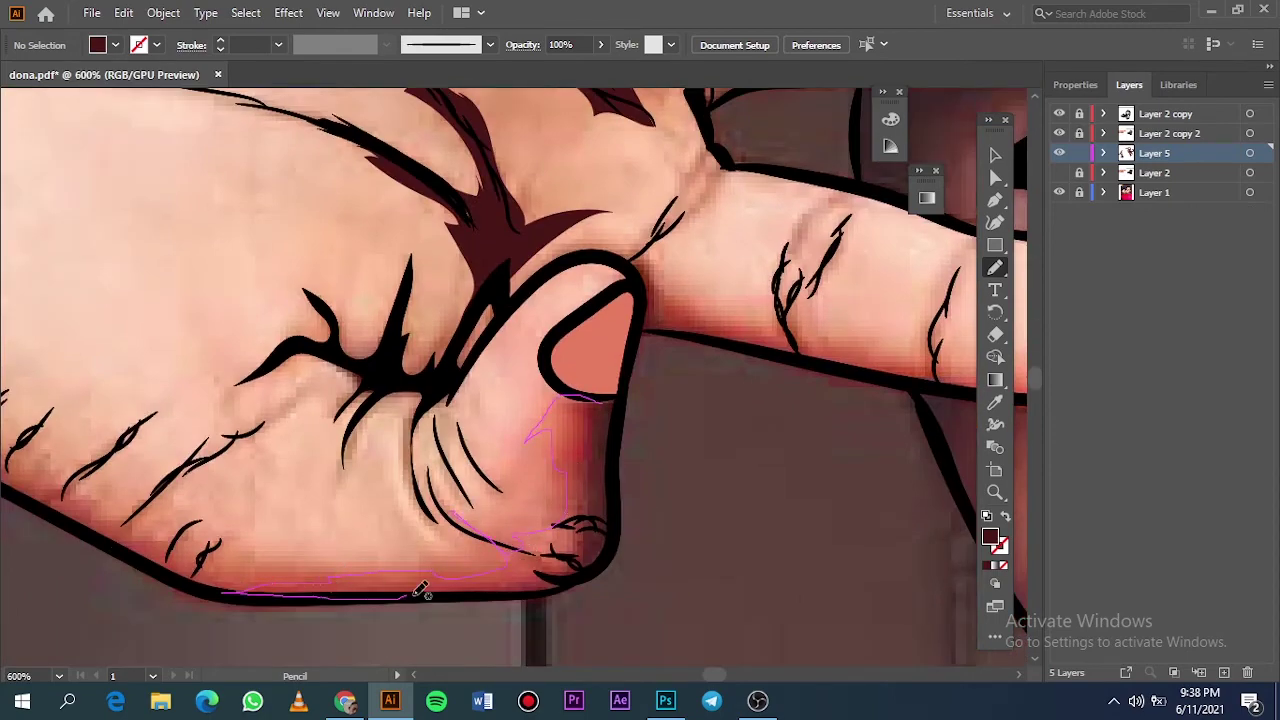
drag(617, 470, 614, 466)
Step: Add dark-red shadows at the finger base and along the finger crease
key(ctrl+0)
click(1059, 190)
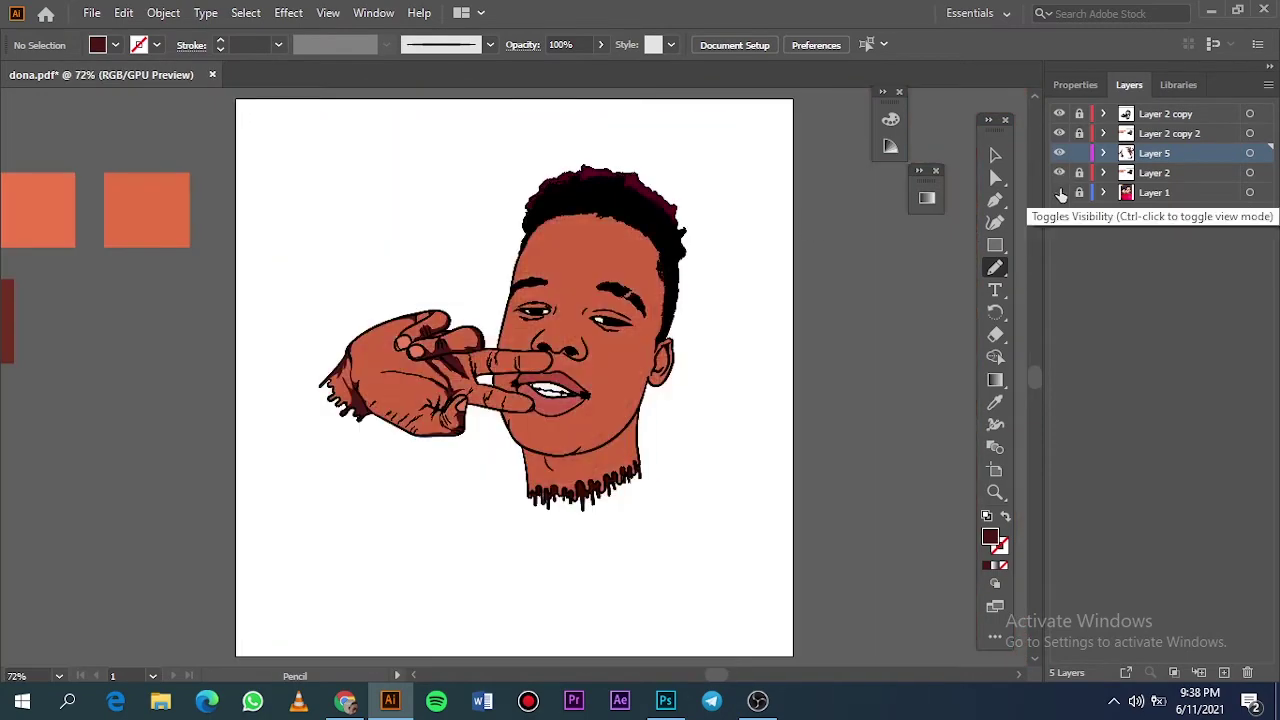
click(1059, 190)
click(1059, 172)
scroll(543, 351, up, 5)
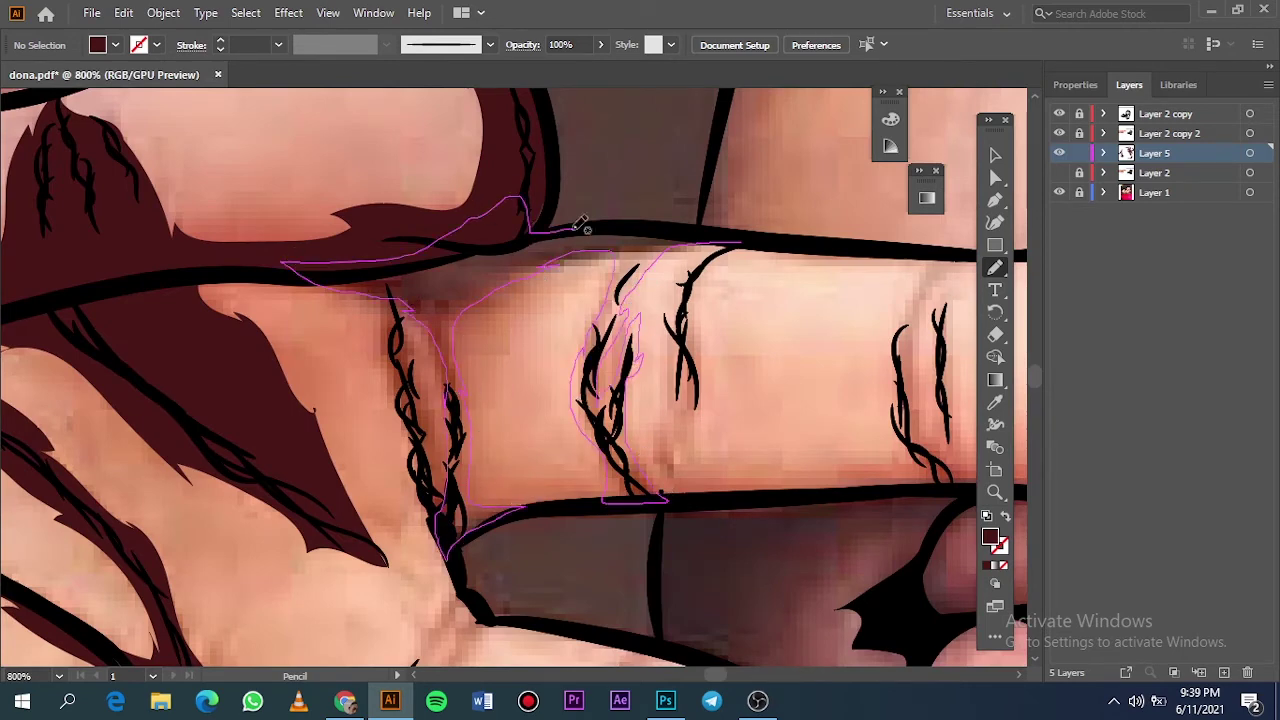
drag(580, 222, 547, 222)
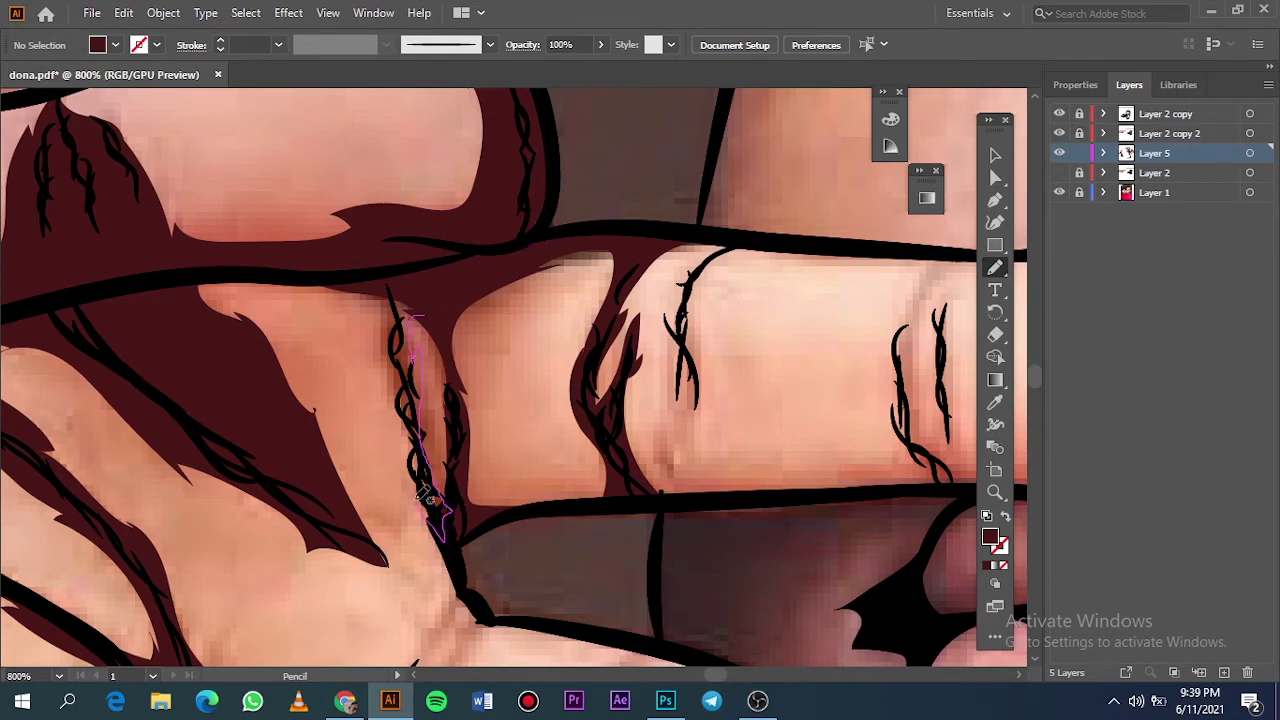
drag(380, 315, 383, 318)
scroll(538, 287, right, 5)
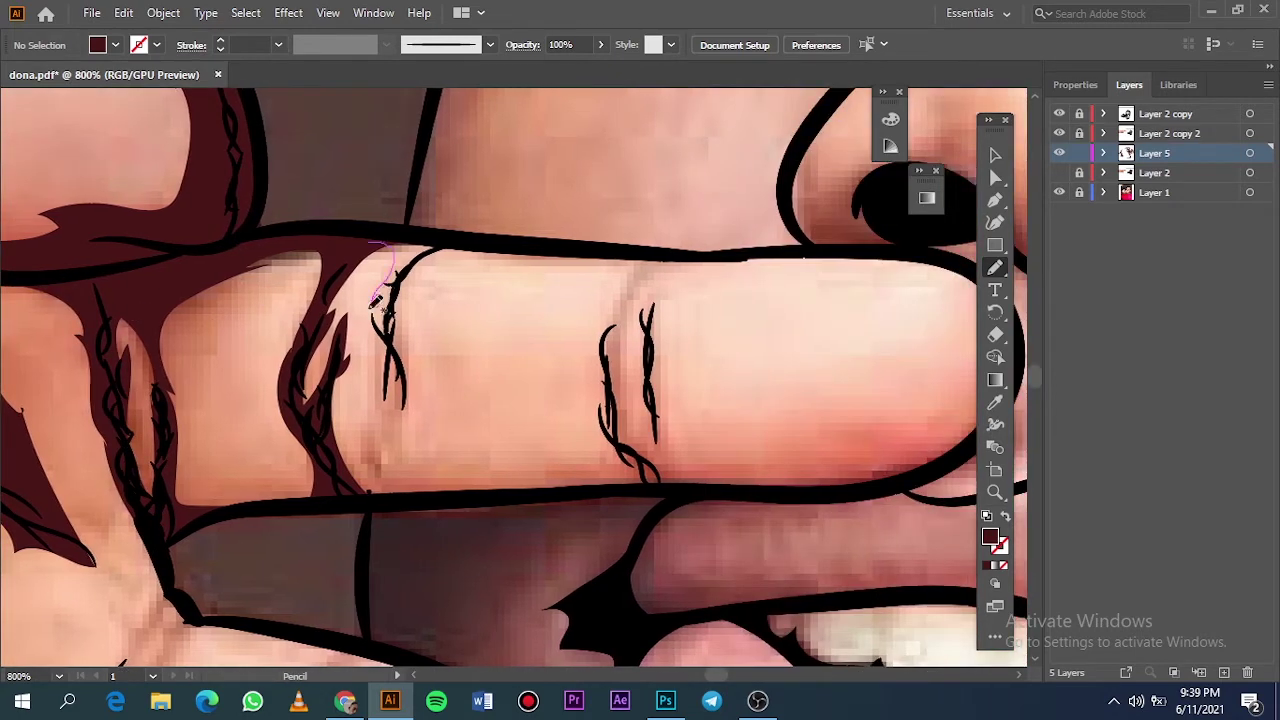
drag(441, 272, 441, 272)
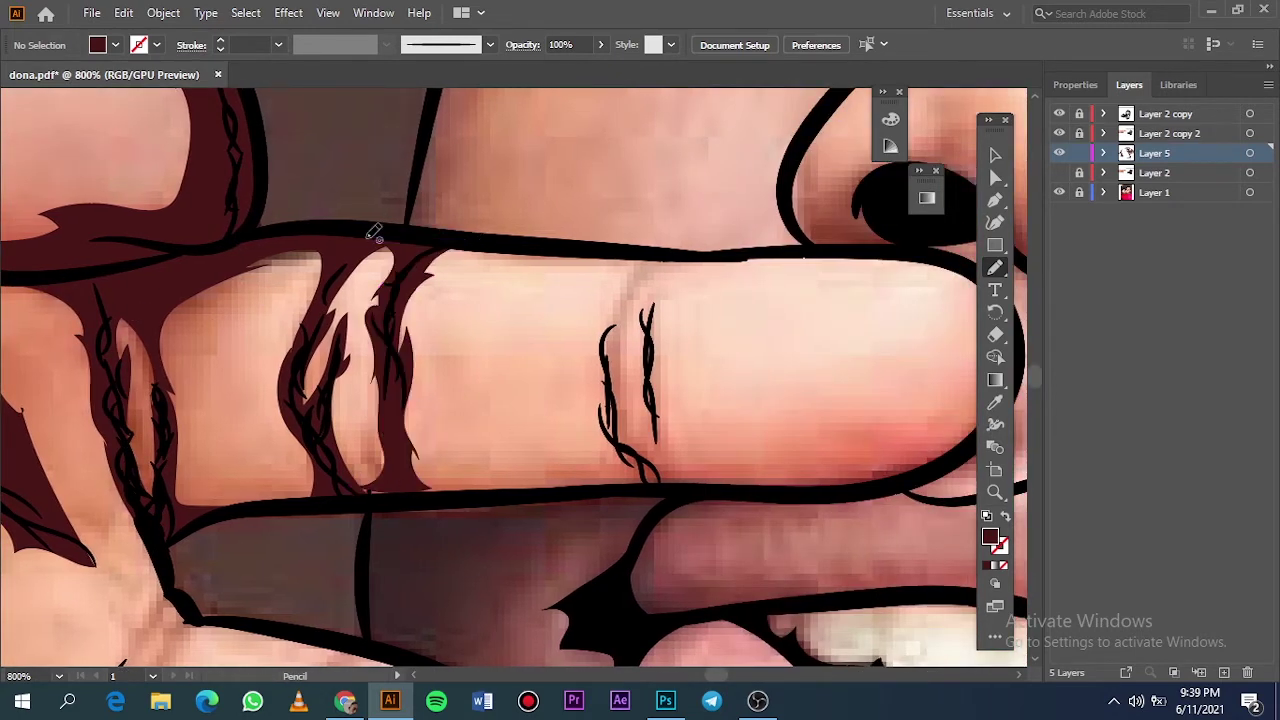
Step: Trace a closed dark-maroon shadow under the finger
key(ctrl+0)
click(1059, 192)
click(1059, 192)
click(1059, 172)
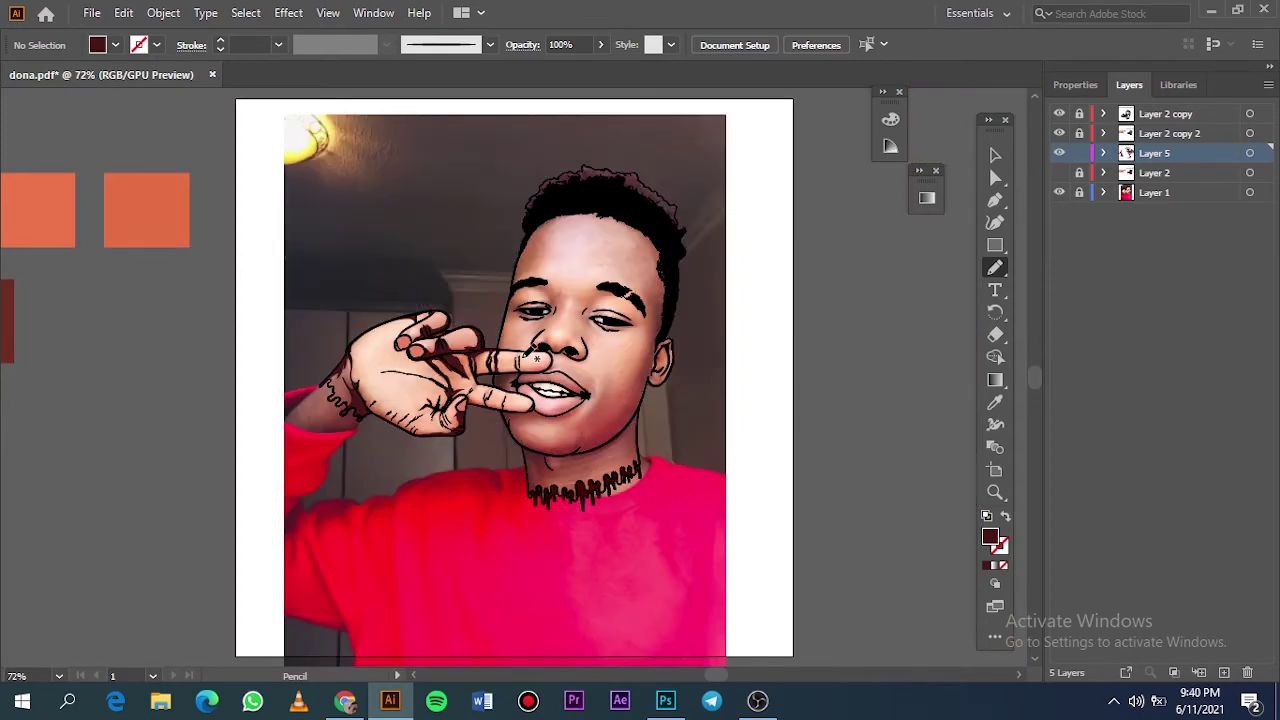
scroll(528, 350, up, 8)
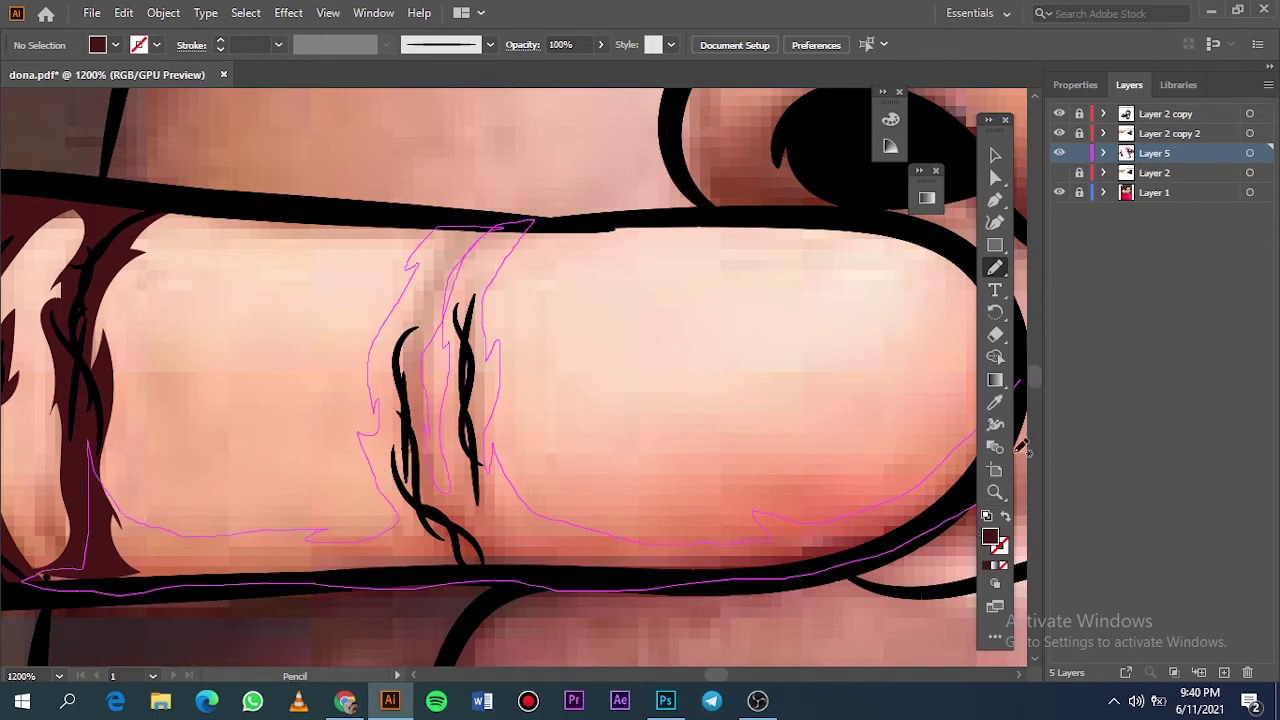
drag(97, 511, 1012, 380)
Step: Zoom in on the finger and add shadows along its lower edge
key(ctrl+minus)
key(ctrl+minus)
key(ctrl+minus)
key(ctrl+plus)
key(ctrl+plus)
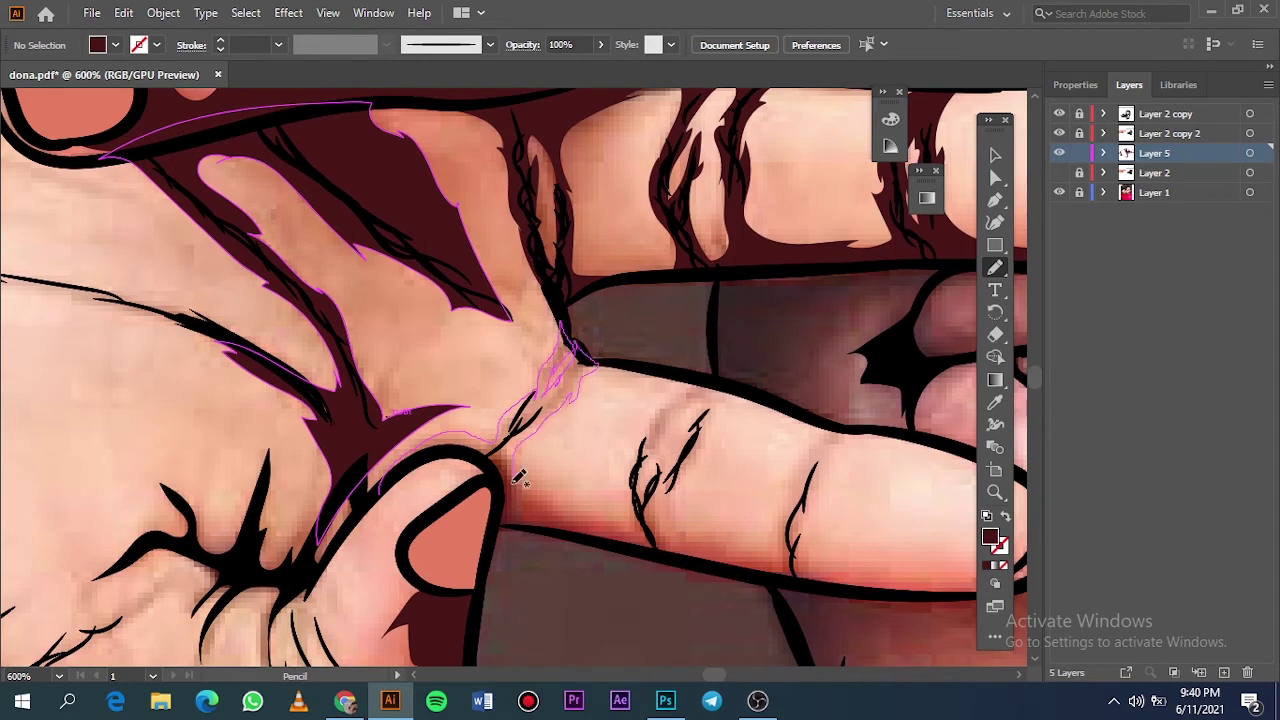
scroll(520, 478, down, 2)
key(ctrl+plus)
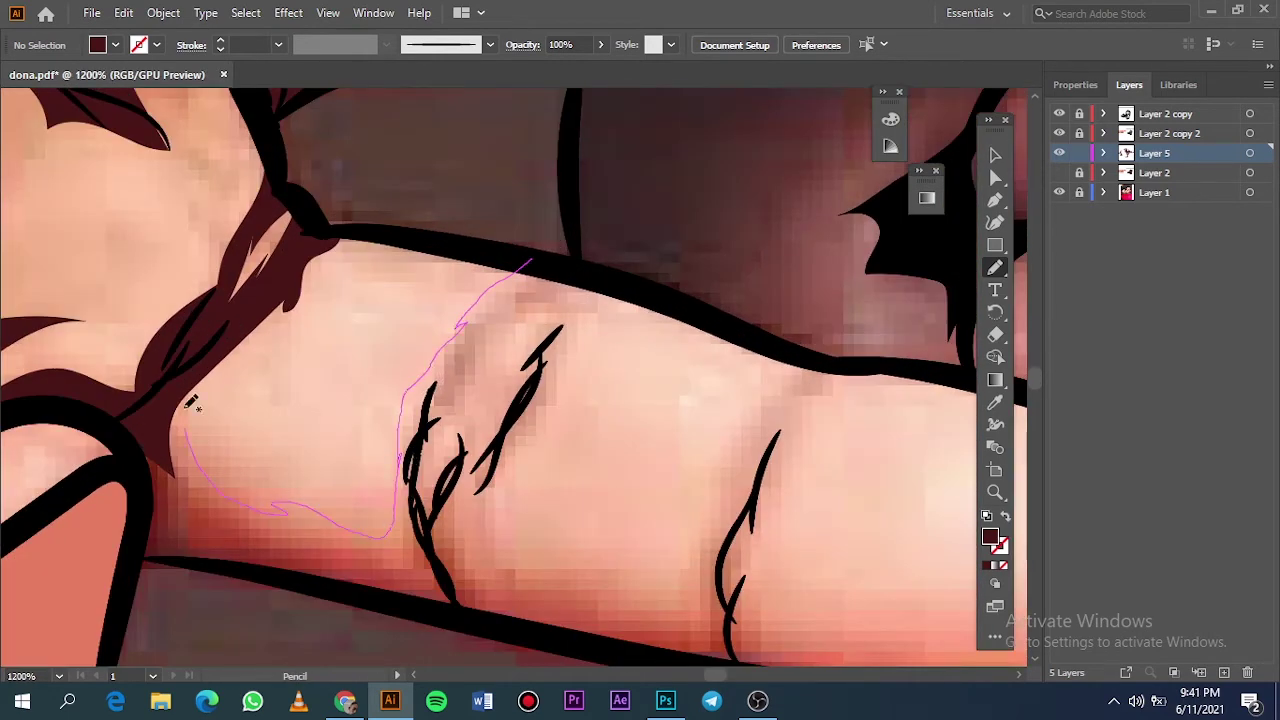
mouse_move(190, 402)
mouse_down()
mouse_move(290, 575)
mouse_move(470, 450)
mouse_up()
drag(545, 270, 573, 628)
drag(554, 381, 556, 370)
Step: Trace a closed shadow up the fingertip crease
scroll(557, 306, right, 3)
scroll(502, 318, down, 3)
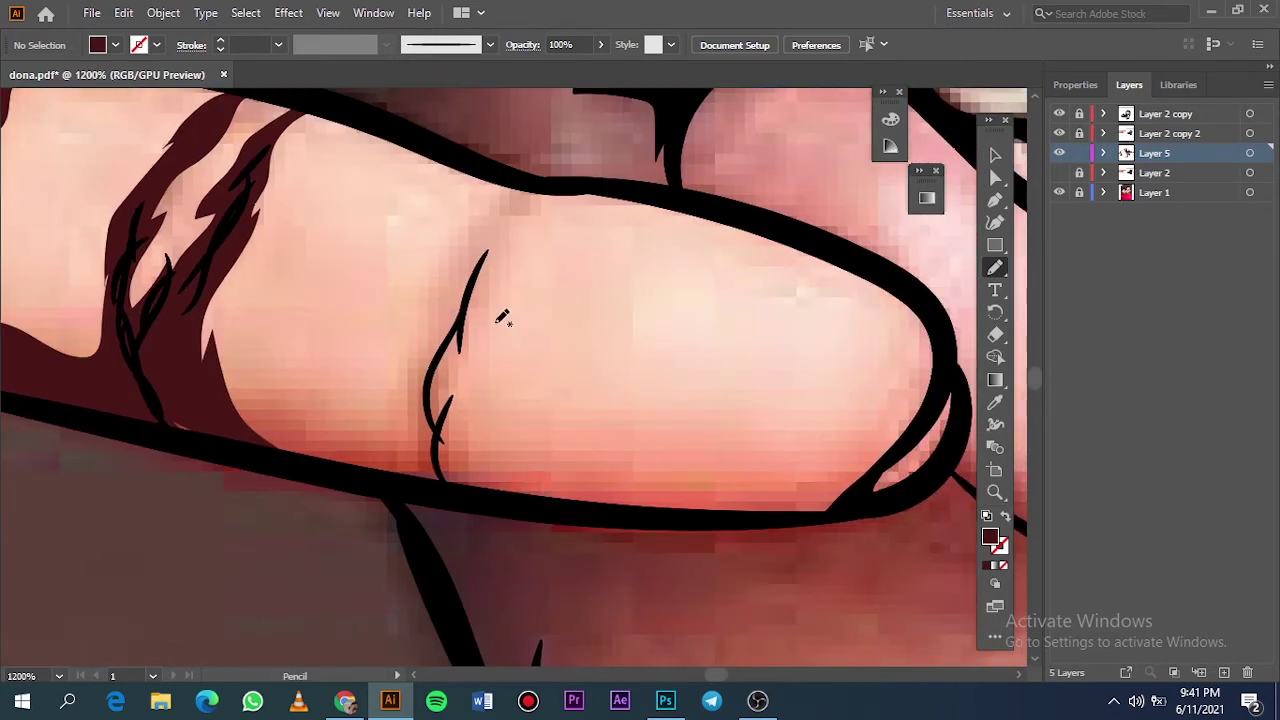
drag(485, 323, 466, 156)
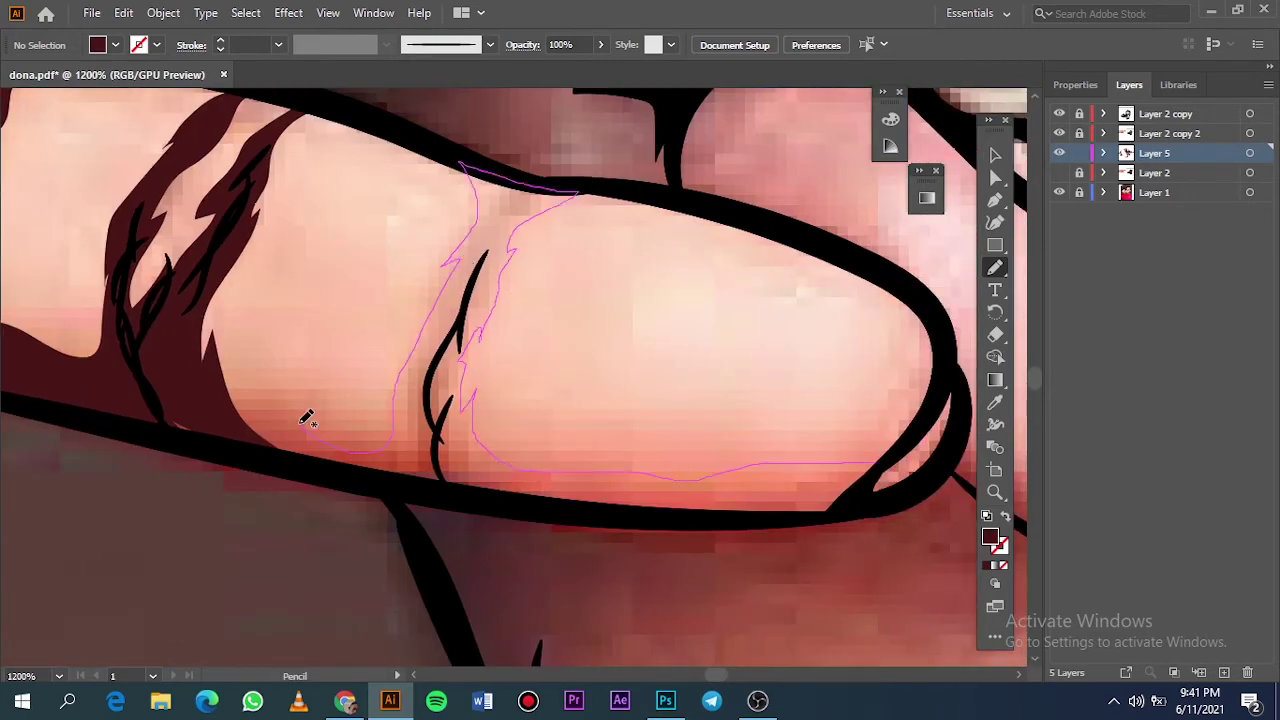
drag(307, 418, 880, 462)
scroll(648, 505, down, 5)
scroll(648, 505, up, 5)
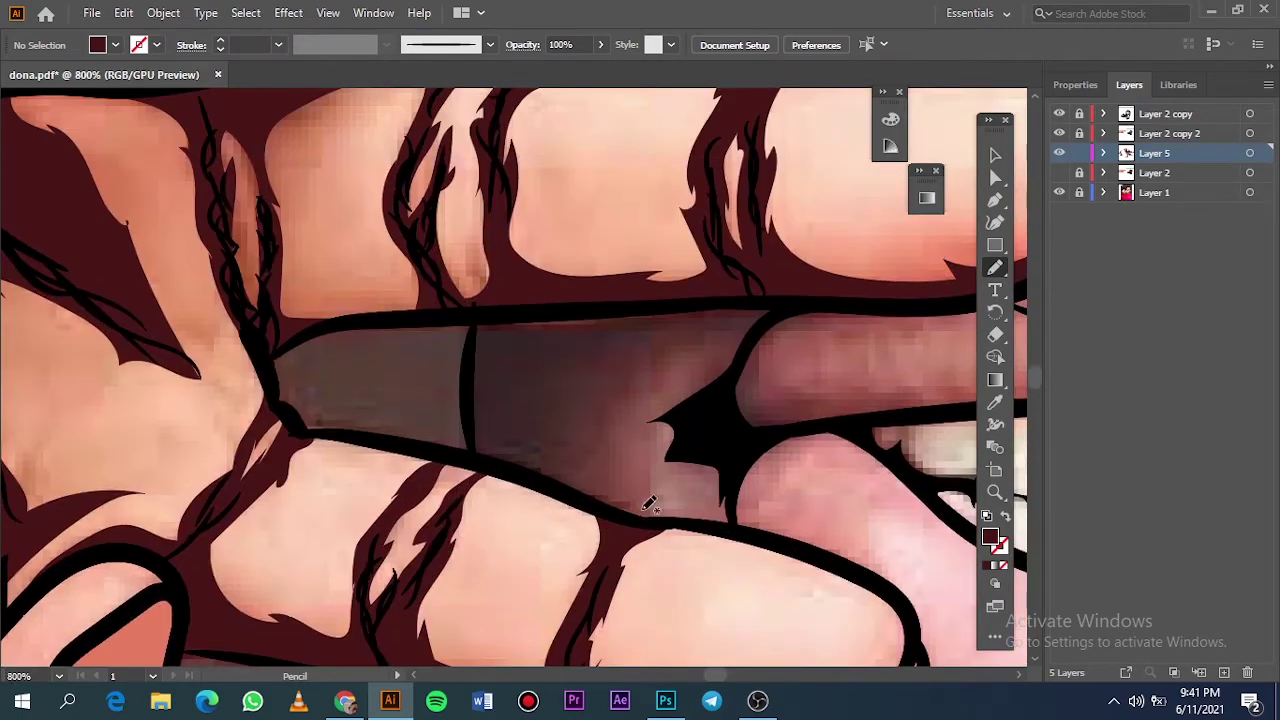
Step: Add closed shadows between the two fingers and below the lower finger
mouse_move(648, 505)
mouse_down()
mouse_move(771, 294)
mouse_move(471, 428)
mouse_move(636, 510)
mouse_up()
scroll(600, 505, down, 3)
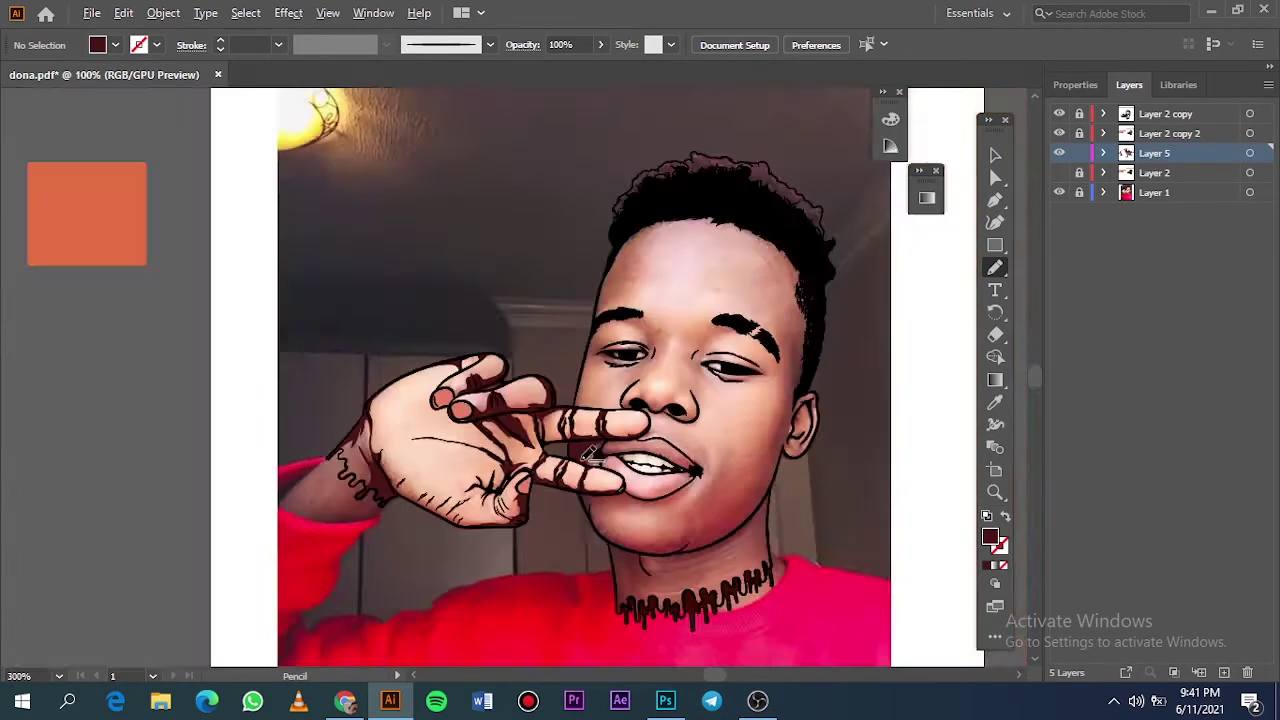
scroll(591, 451, up, 2)
mouse_move(608, 309)
mouse_down()
mouse_move(491, 363)
mouse_move(537, 437)
mouse_move(650, 306)
mouse_up()
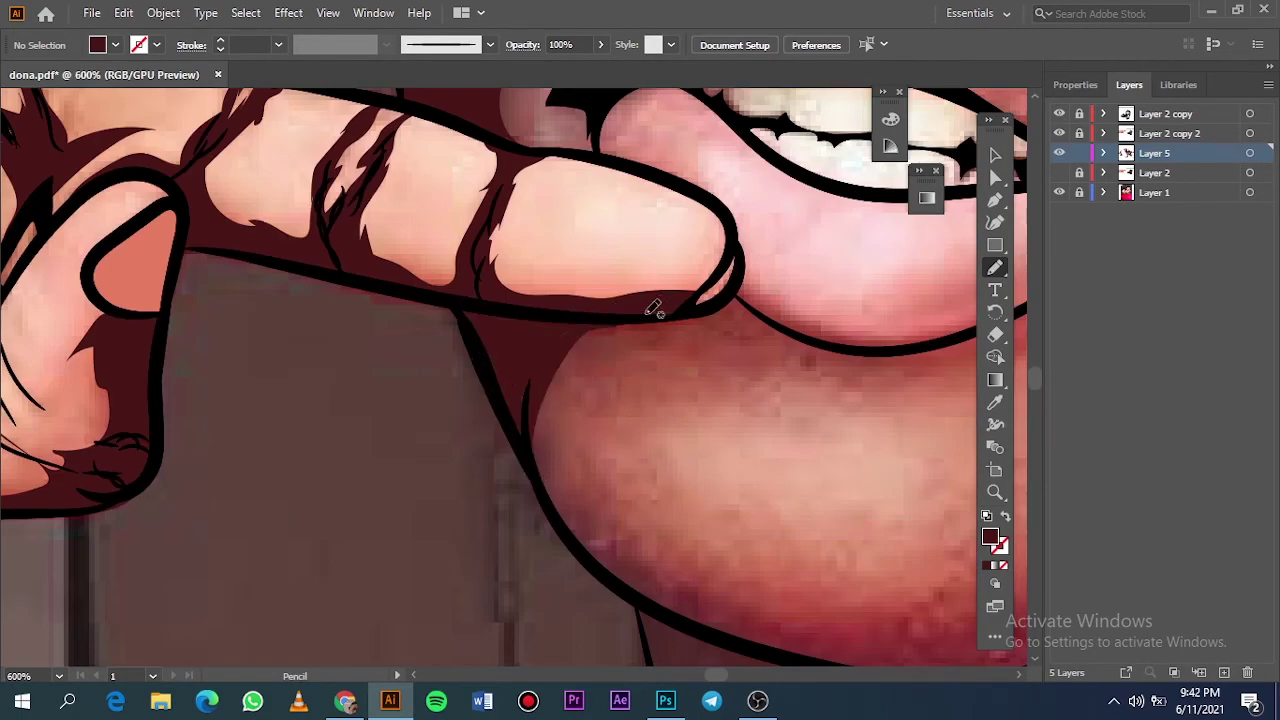
mouse_move(778, 545)
mouse_down()
mouse_move(643, 586)
mouse_move(571, 300)
mouse_move(618, 320)
mouse_up()
scroll(620, 335, down, 5)
Step: Draw a black shadow shape along the outer edge of the hair
click(1058, 190)
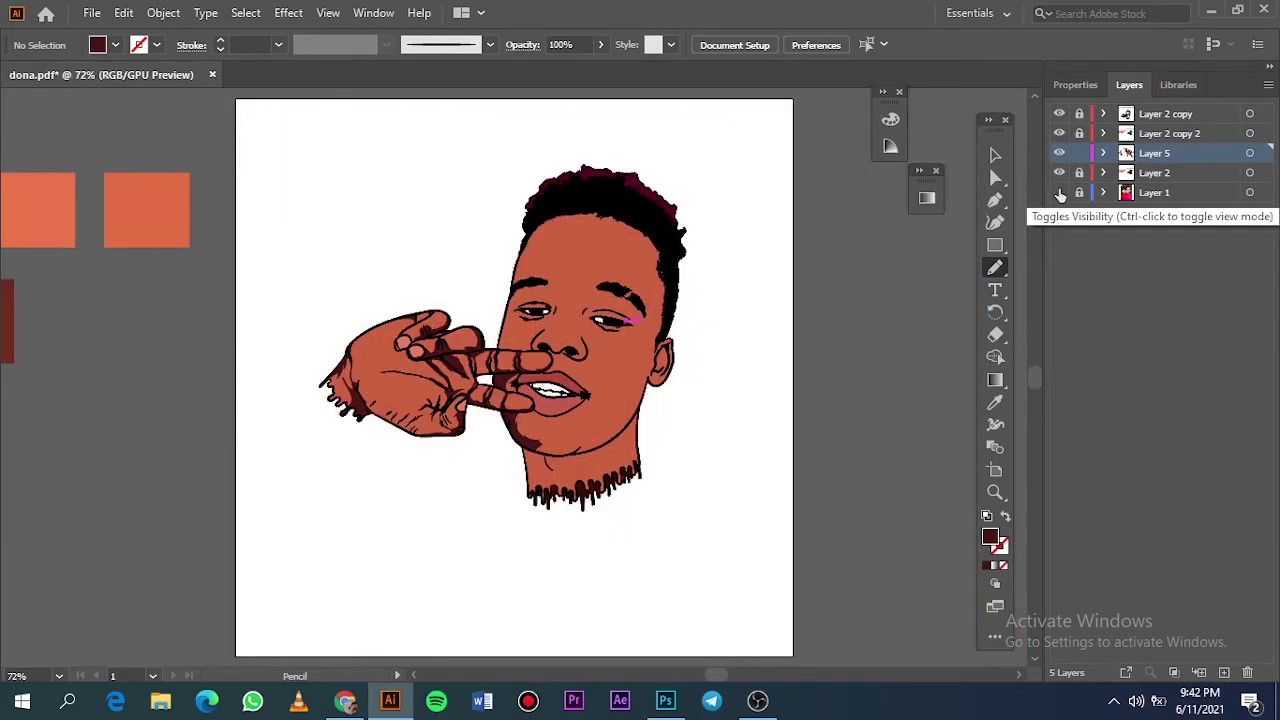
click(1058, 190)
scroll(540, 190, up, 5)
key(i)
double_click(990, 537)
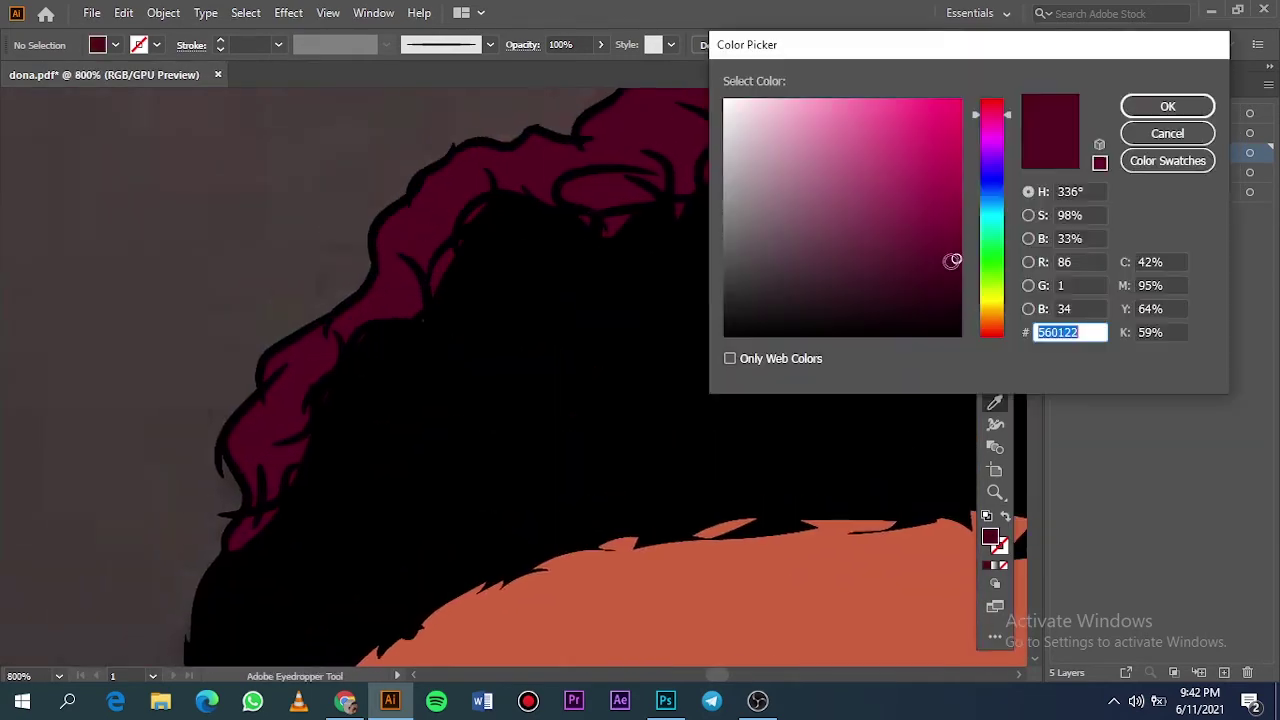
key(Escape)
key(n)
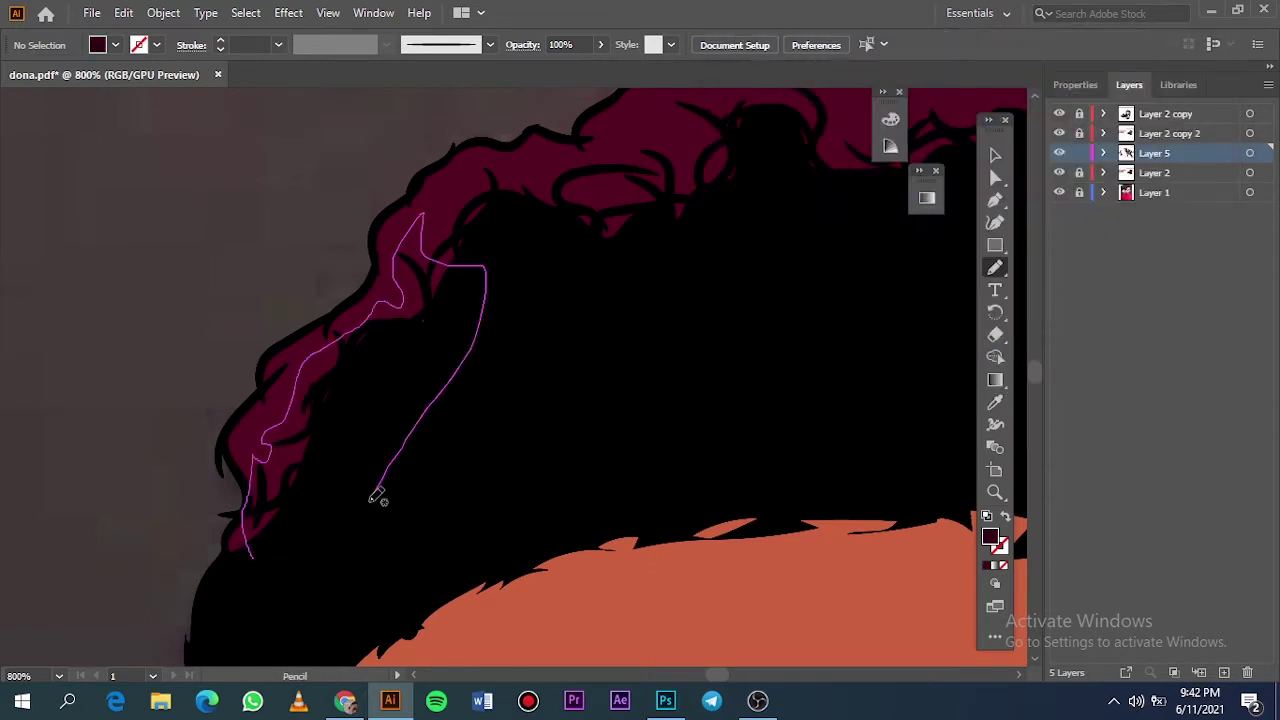
drag(307, 366, 283, 508)
Step: Select the new hair shape and confirm its black fill
scroll(543, 314, up, 3)
key(v)
click(240, 459)
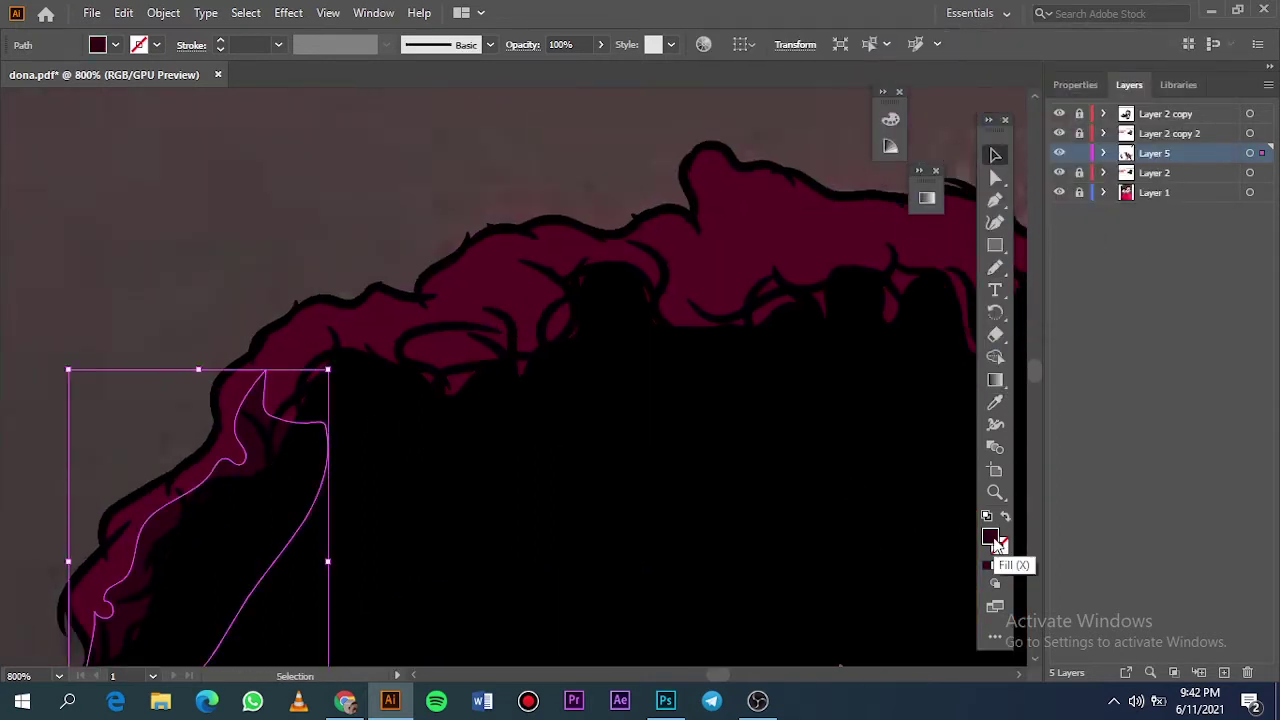
double_click(990, 537)
key(Escape)
click(586, 480)
Step: Add two more black shadow shapes along the side and upper hair edges
key(n)
scroll(590, 475, right, 3)
drag(556, 346, 543, 337)
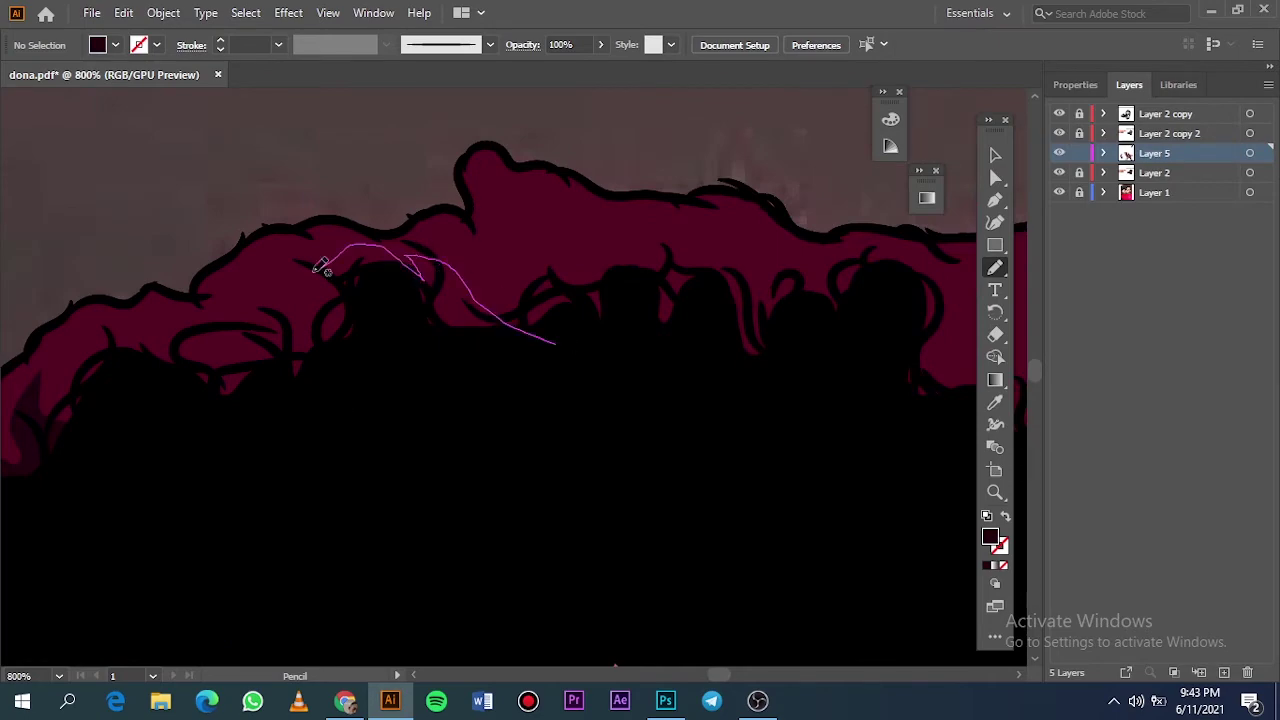
scroll(368, 287, right, 3)
drag(103, 294, 110, 300)
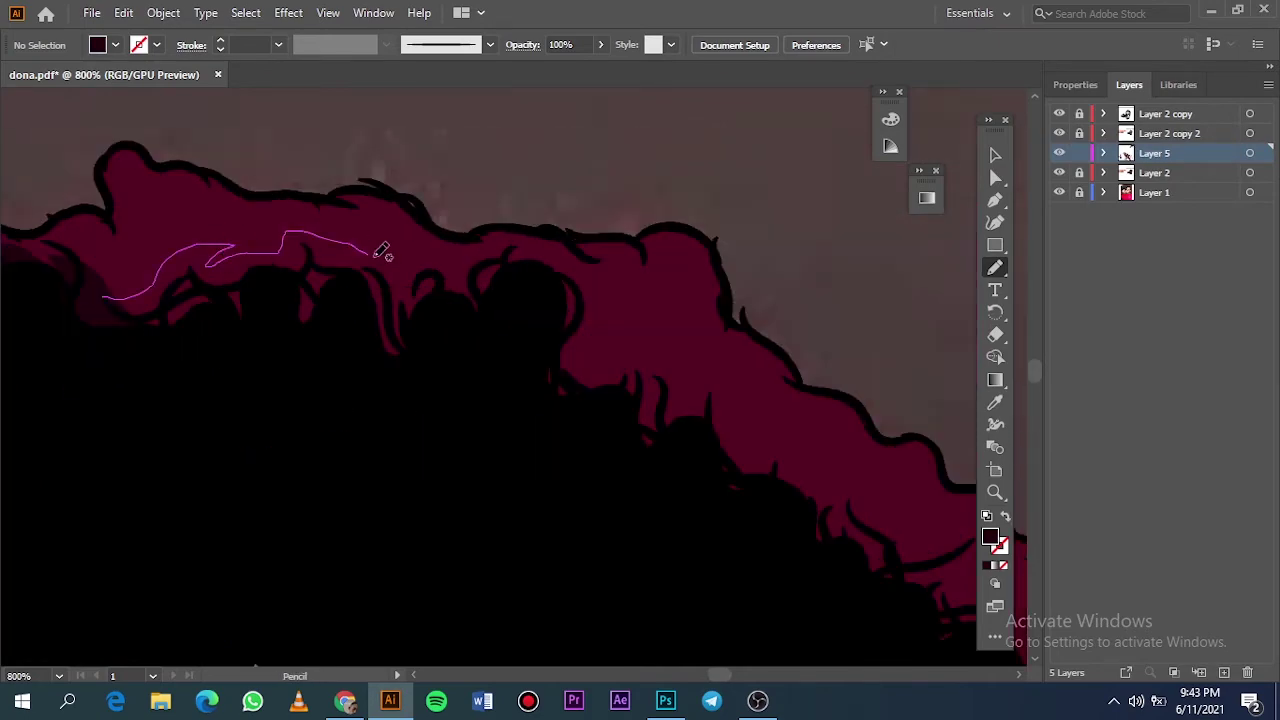
Step: Trace one more black hair-edge shadow, then zoom out and hide the reference photo
key(ctrl+0)
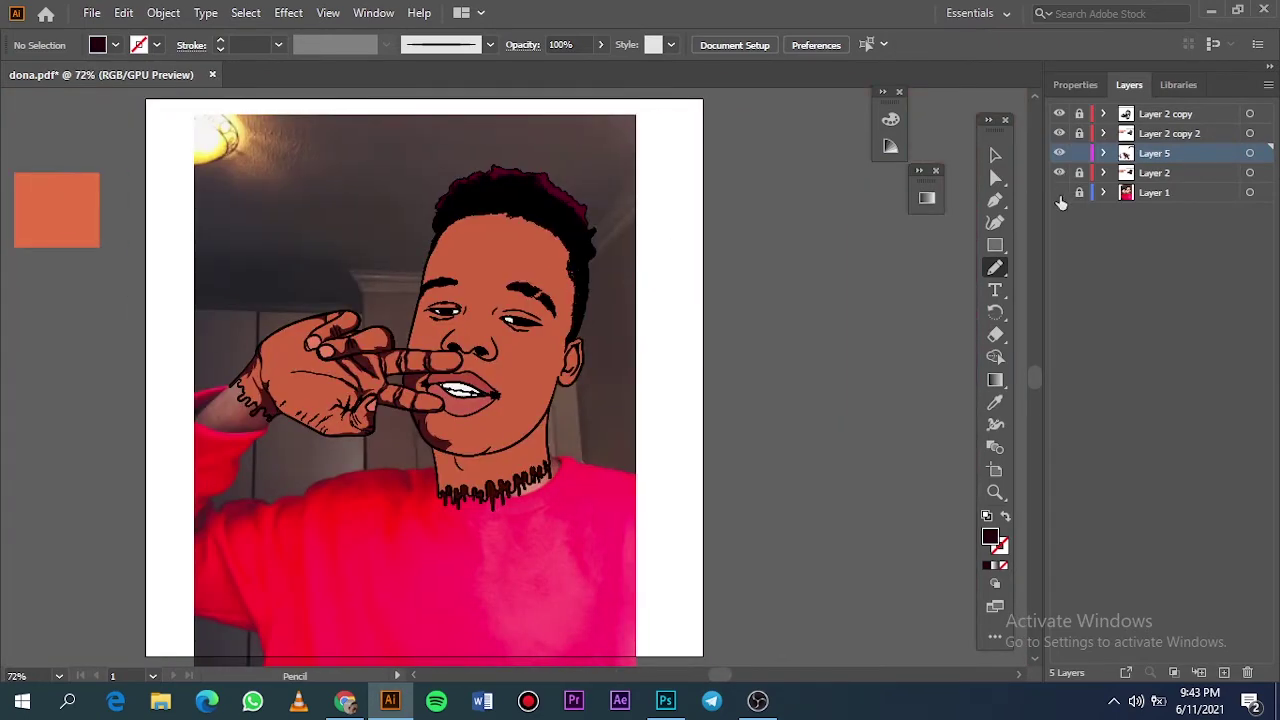
scroll(645, 283, up, 5)
scroll(620, 300, up, 5)
mouse_move(815, 640)
mouse_down()
mouse_move(738, 478)
mouse_move(815, 640)
mouse_up()
key(ctrl+0)
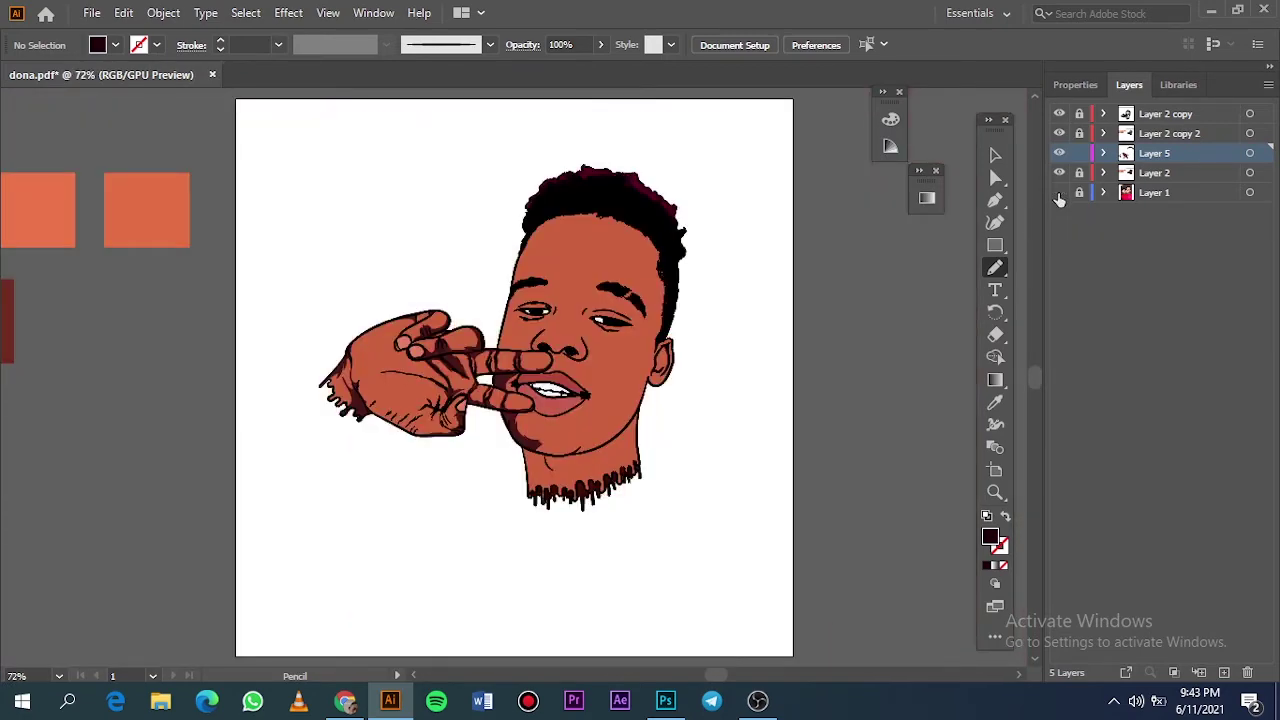
click(1059, 192)
scroll(437, 306, up, 10)
Step: Sample the eye white and change the fill to a pink-purple shade
key(i)
click(437, 306)
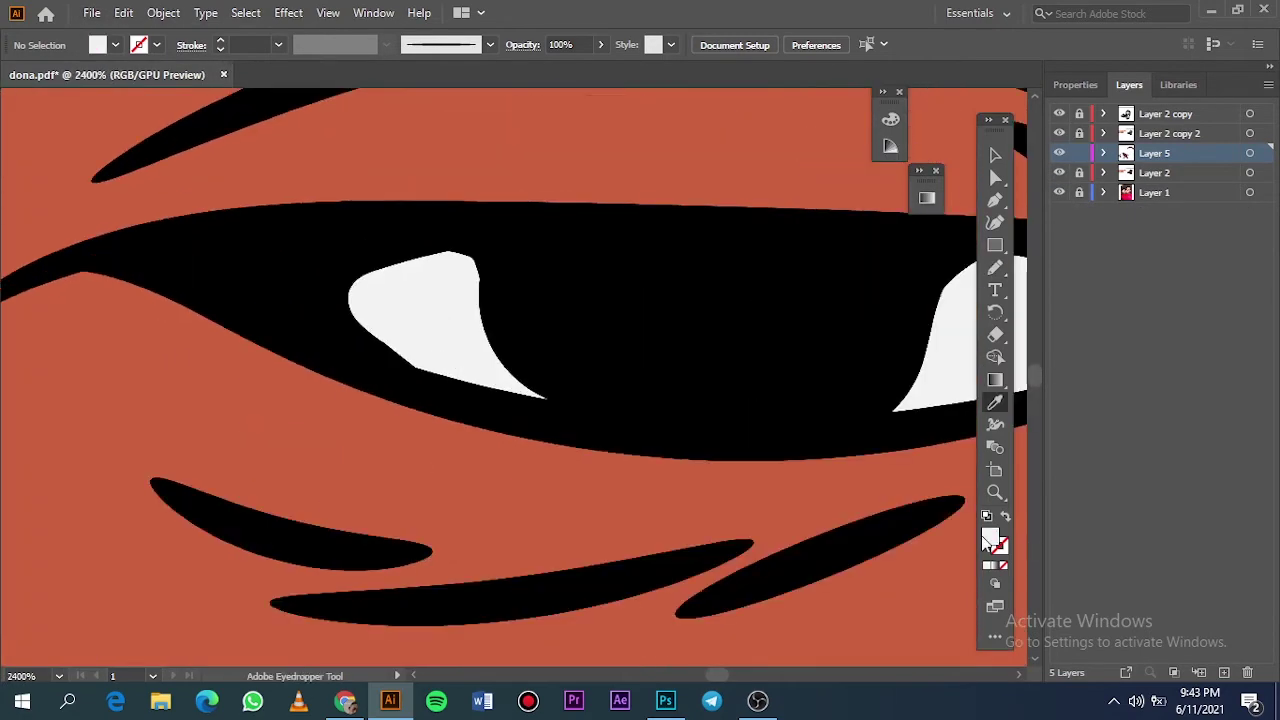
double_click(990, 537)
click(757, 149)
click(830, 202)
click(1207, 112)
Step: Switch to a lighter greyish purple and draw a shadow over the top of the eye white
scroll(926, 334, right, 3)
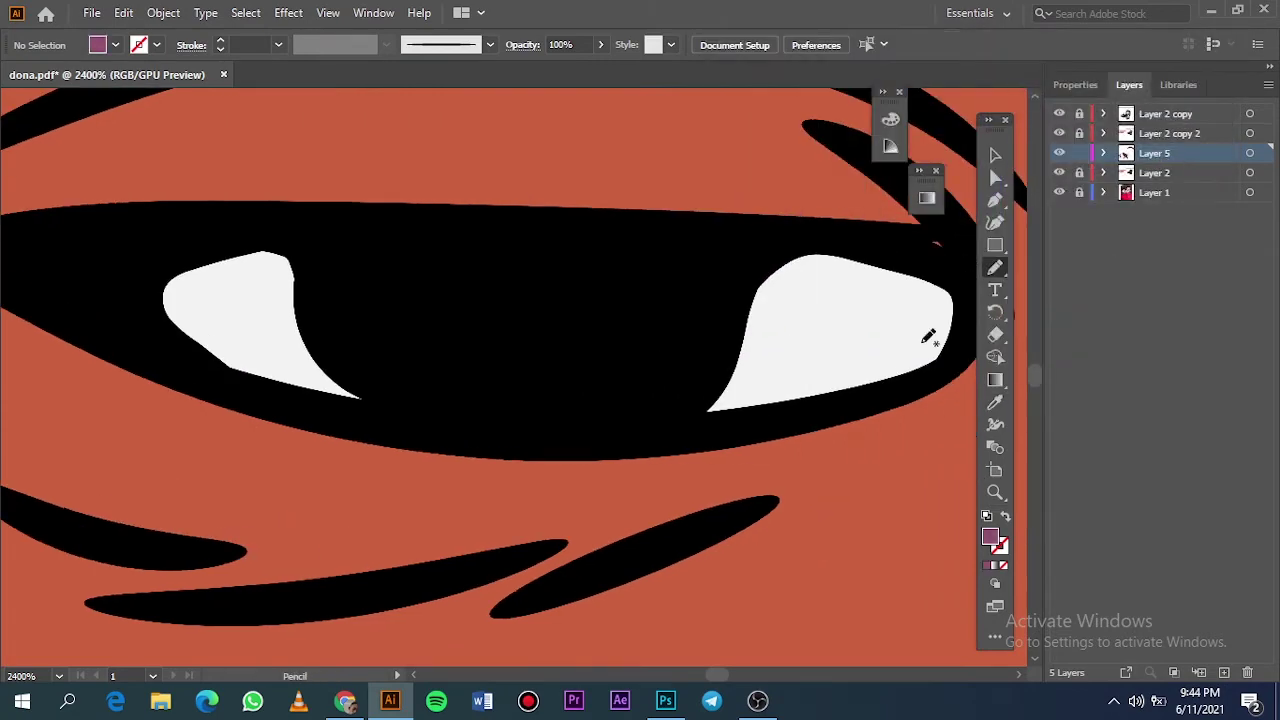
double_click(990, 537)
click(774, 177)
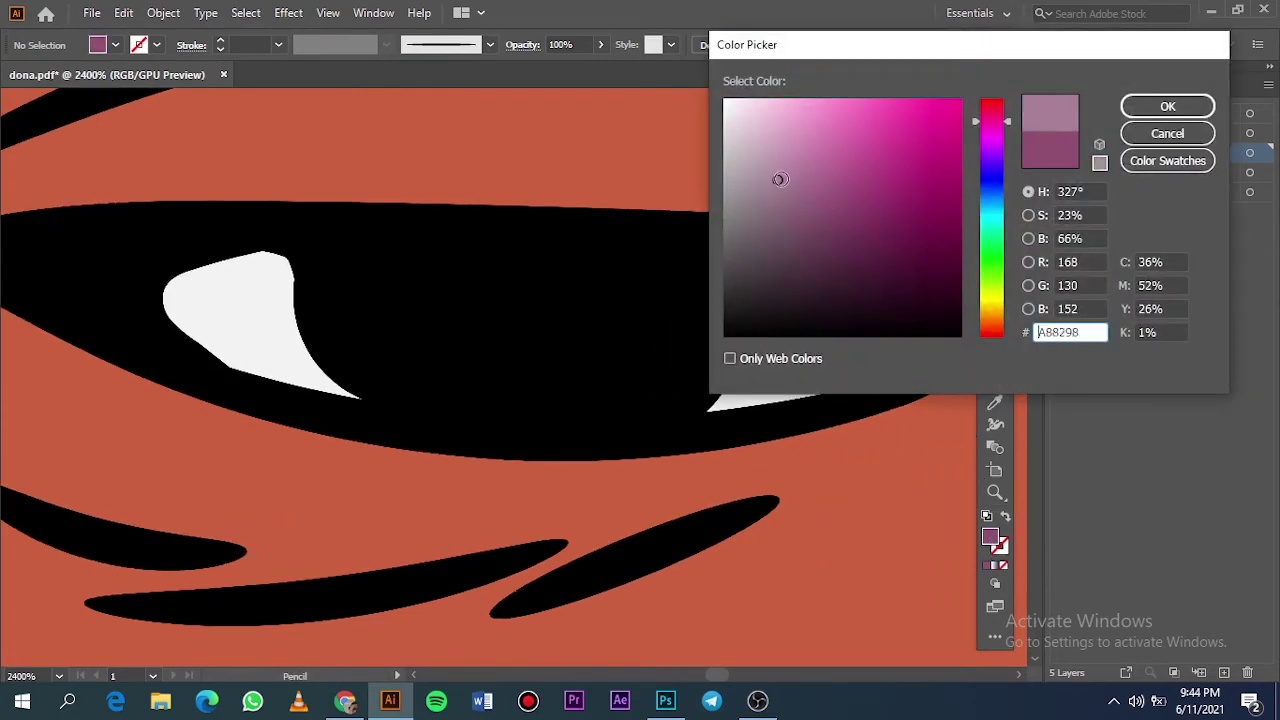
click(1167, 106)
scroll(900, 371, up, 2)
drag(755, 380, 858, 258)
scroll(700, 270, up, 3)
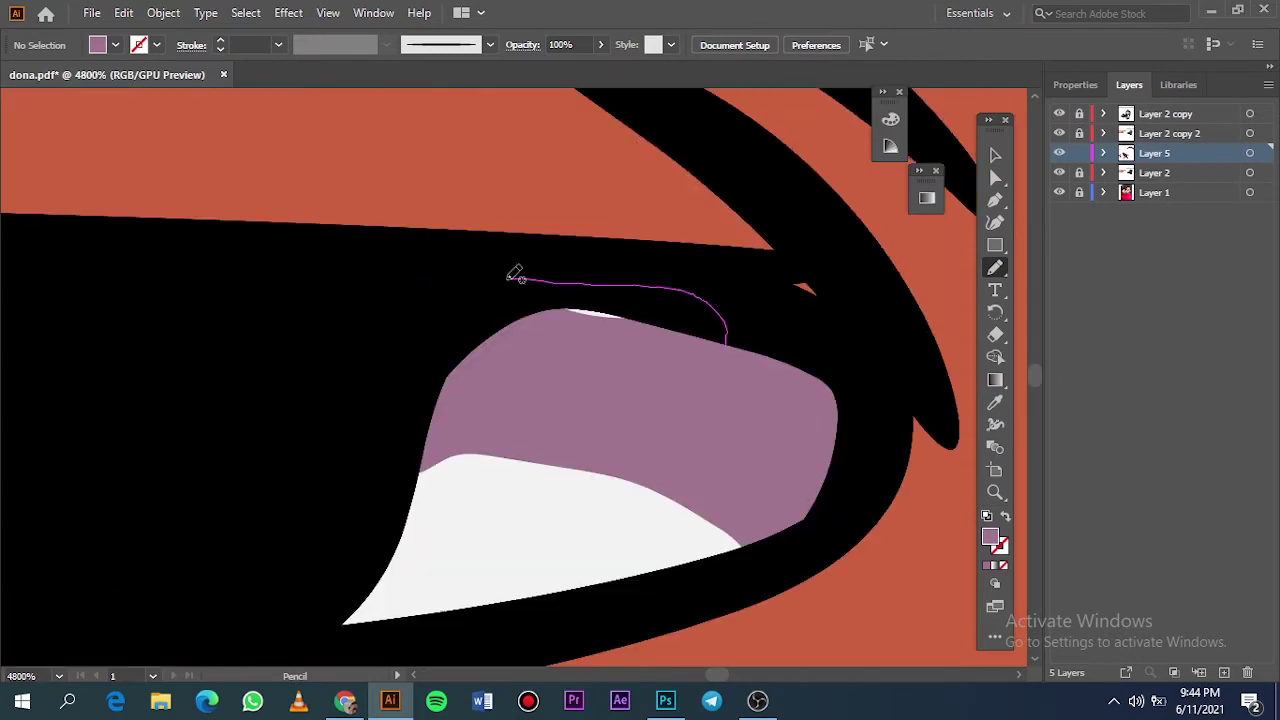
Step: Delete the unwanted purple shadow shape and zoom out to the whole artwork
key(v)
double_click(990, 537)
click(1167, 106)
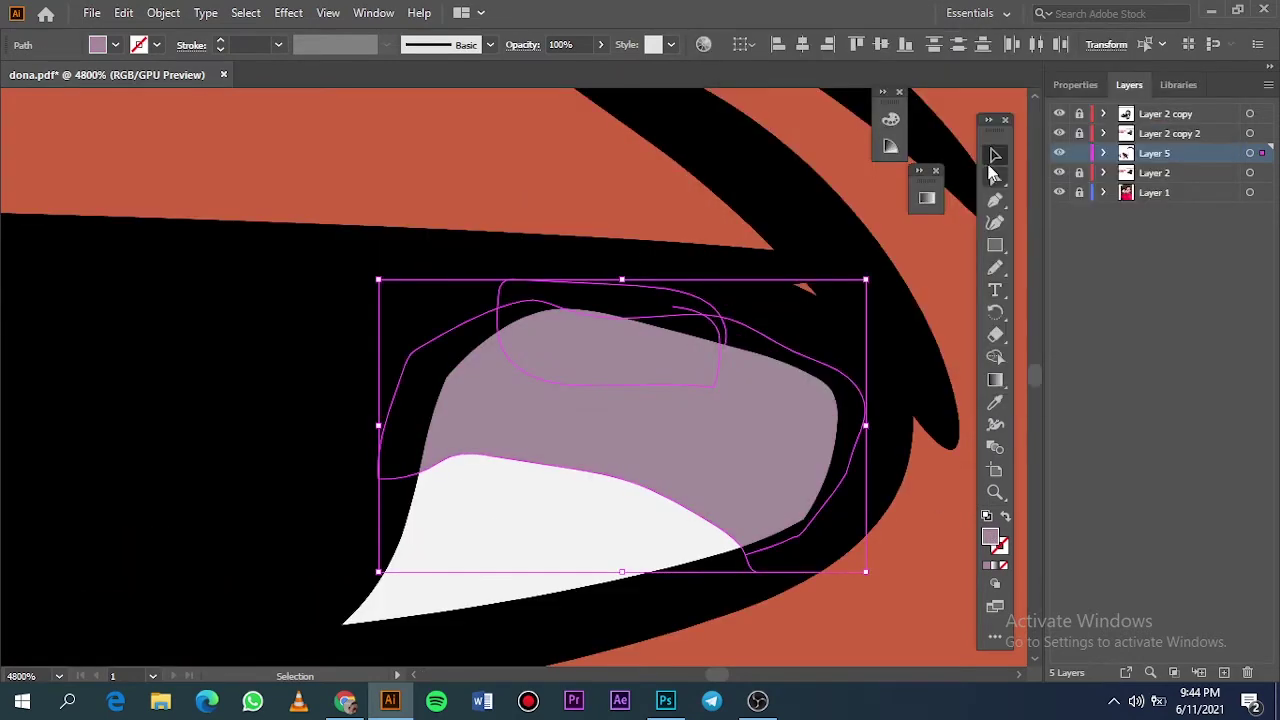
key(Delete)
key(ctrl+0)
scroll(717, 120, up, 5)
scroll(612, 305, up, 3)
Step: Redraw mauve shading strokes around the eye's white
key(b)
key(n)
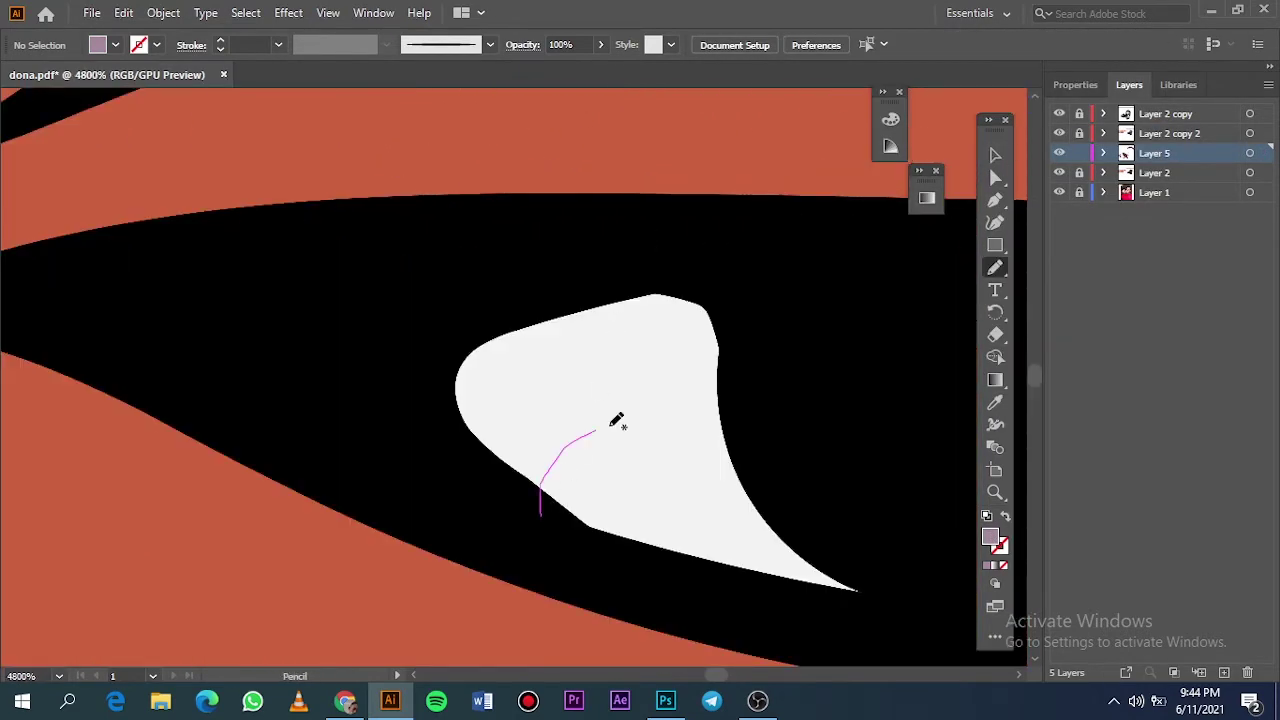
drag(543, 514, 563, 514)
scroll(568, 457, down, 3)
scroll(392, 435, up, 3)
scroll(392, 435, down, 2)
drag(749, 457, 280, 357)
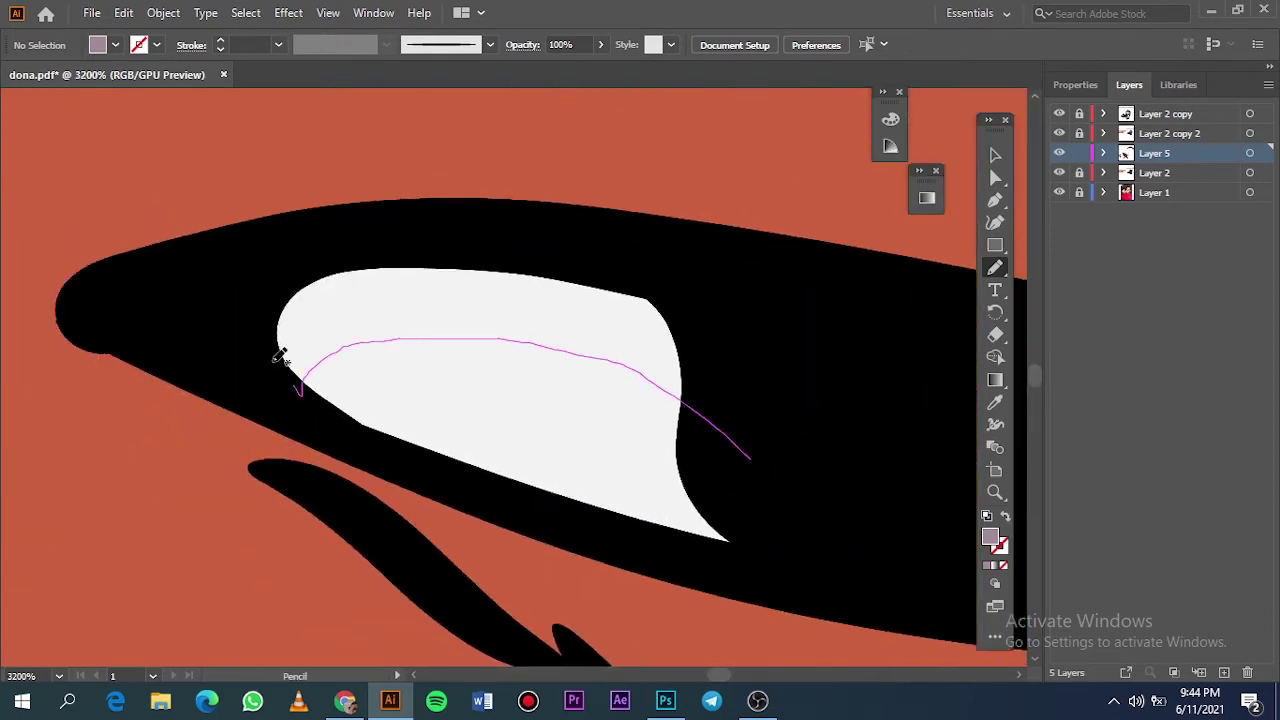
scroll(754, 503, up, 2)
scroll(797, 429, up, 2)
mouse_move(830, 450)
mouse_down()
mouse_move(380, 182)
mouse_move(960, 300)
mouse_up()
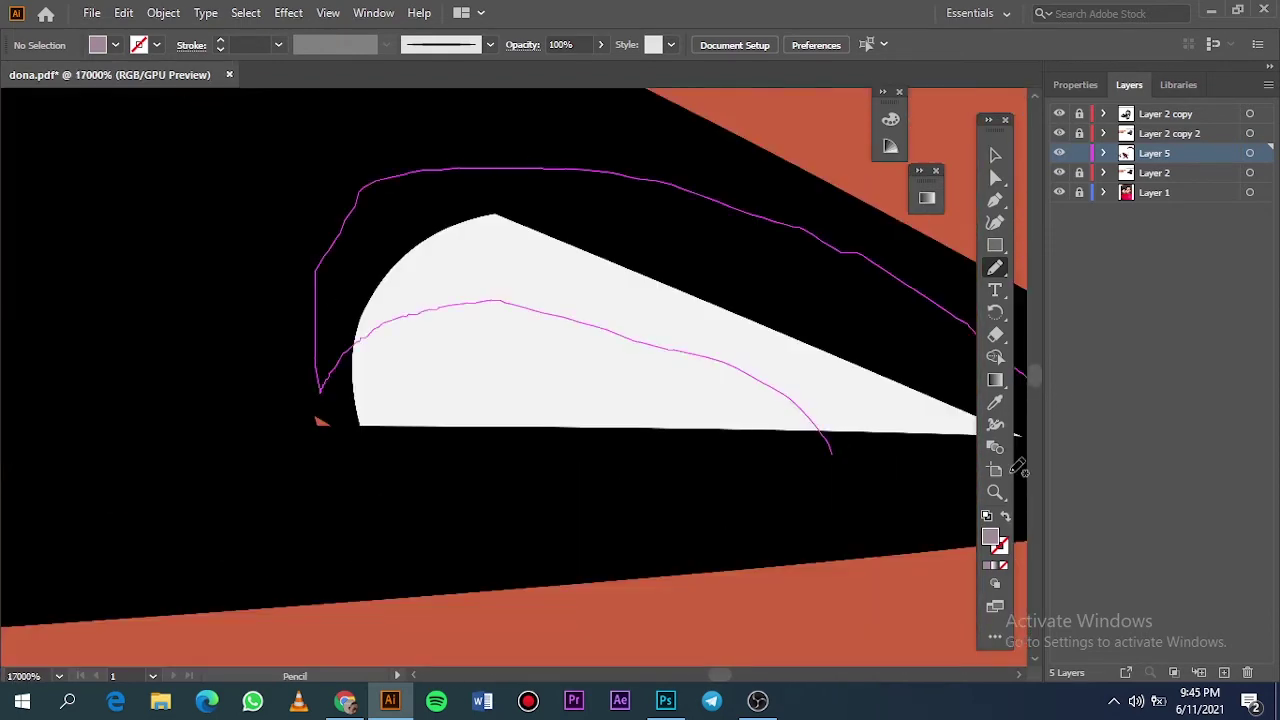
Step: Zoom out and sample the white colour of the teeth
key(ctrl+0)
scroll(512, 376, up, 5)
key(i)
click(700, 330)
Step: Set the fill to light grey D3D3D3 and draw a shadow in the first tooth gap
double_click(988, 540)
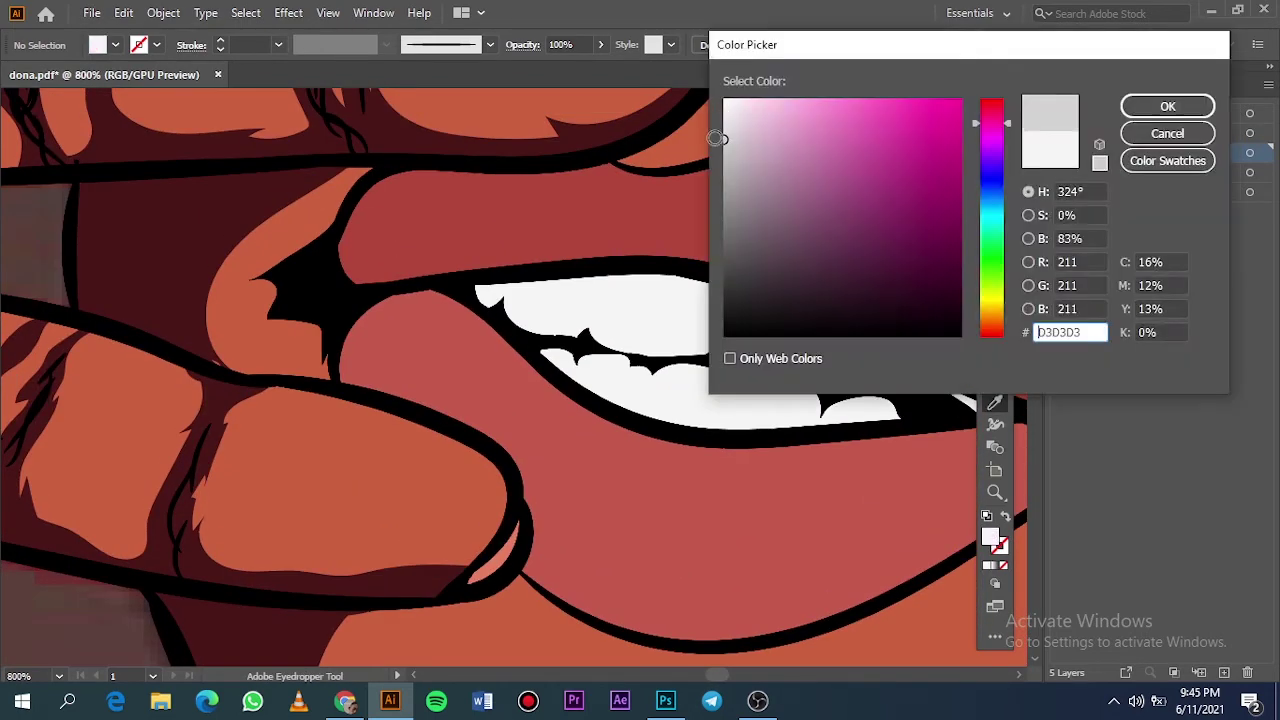
click(1211, 106)
scroll(414, 343, up, 5)
key(n)
drag(713, 305, 700, 296)
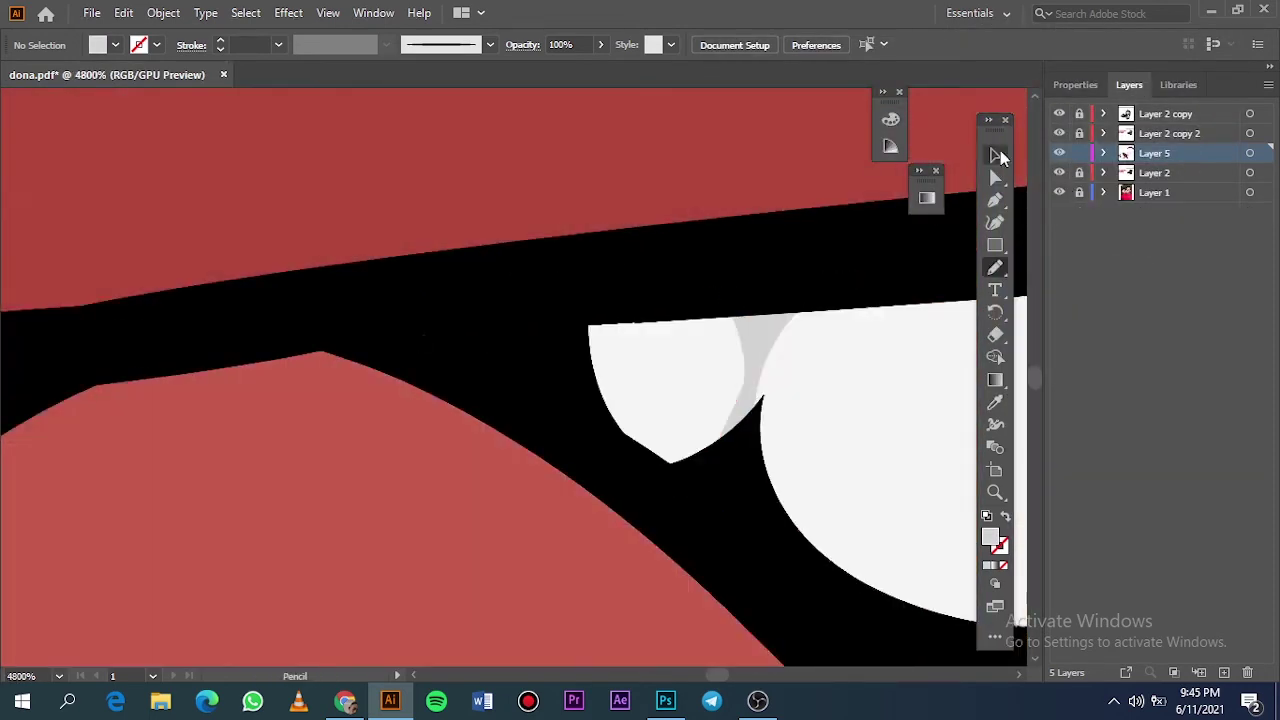
Step: Check the new gap shadow's light grey fill and zoom out to the whole artwork
click(1000, 155)
click(823, 394)
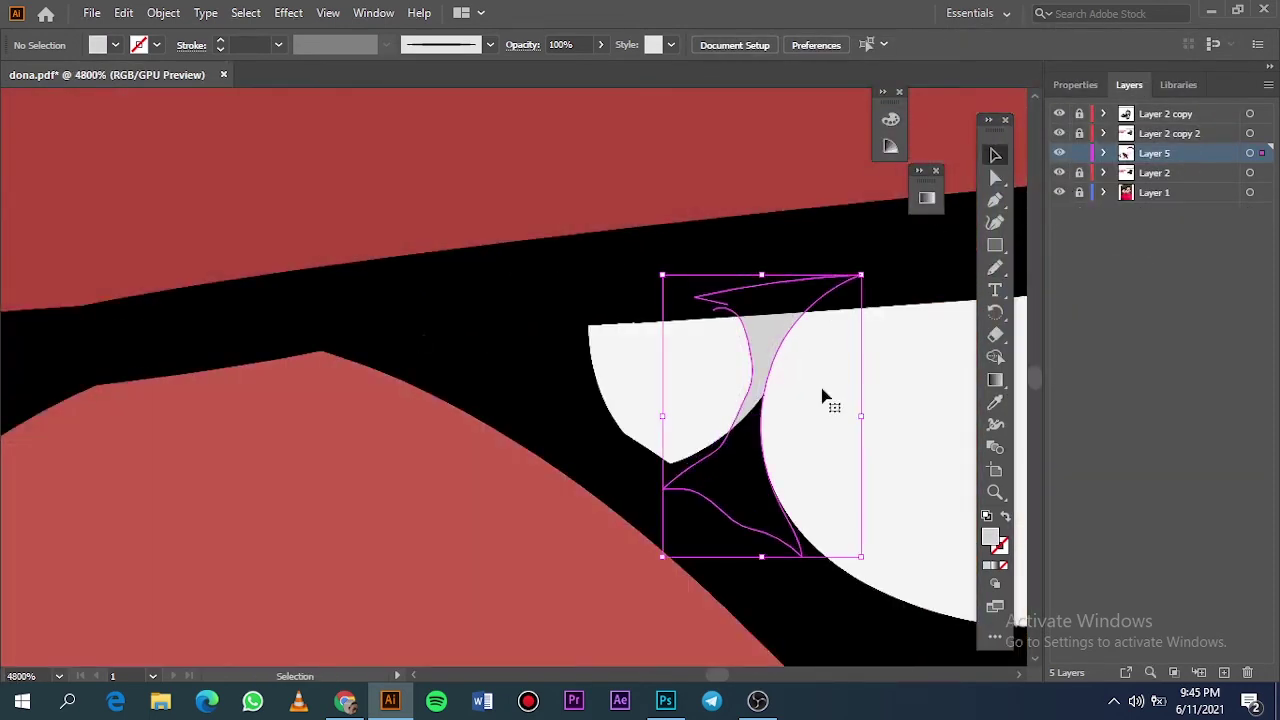
double_click(988, 540)
click(1211, 106)
key(n)
key(ctrl+0)
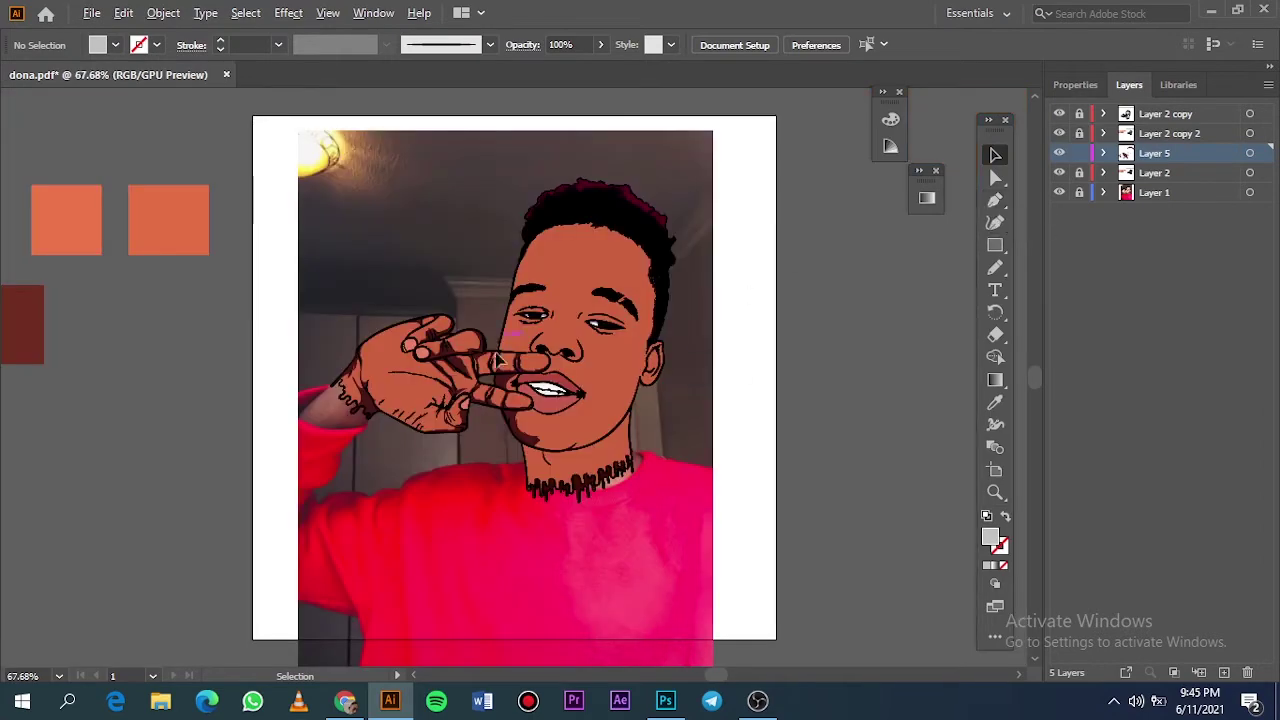
scroll(711, 466, up, 5)
scroll(789, 266, up, 3)
scroll(705, 400, up, 2)
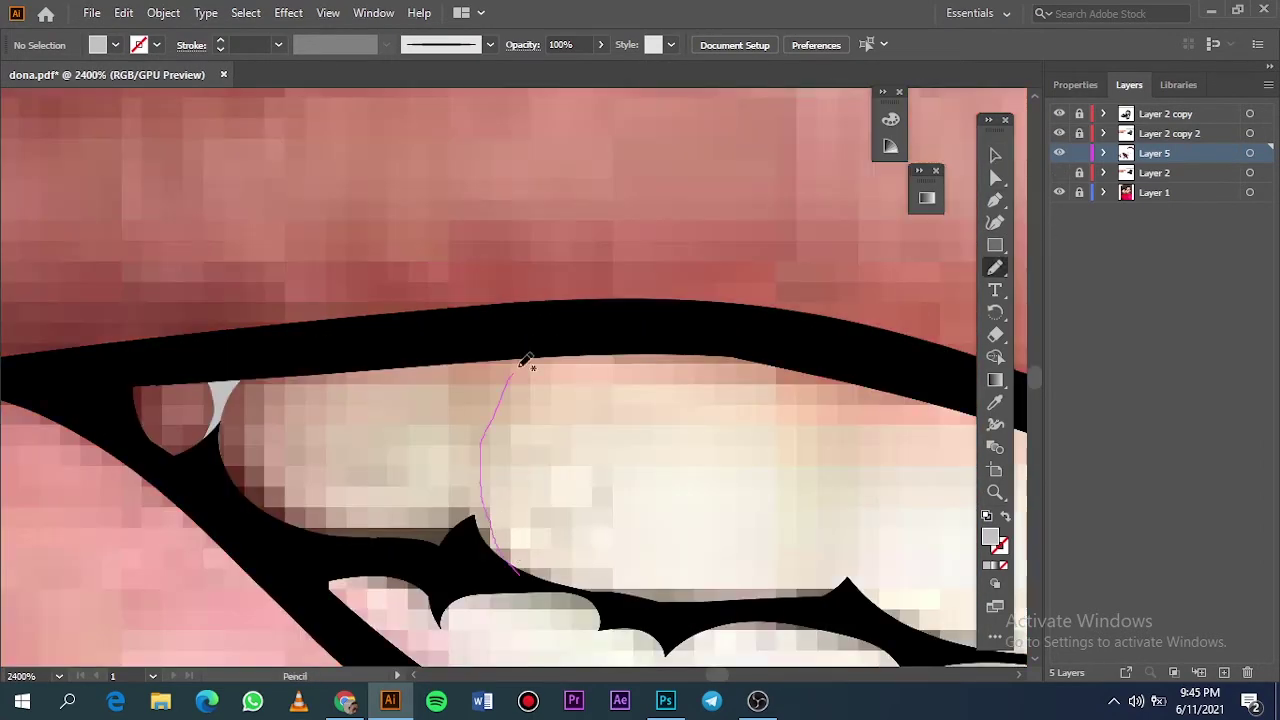
Step: Draw grey shadow shapes along one tooth's edge and beside the next tooth
drag(527, 362, 529, 566)
scroll(543, 555, down, 2)
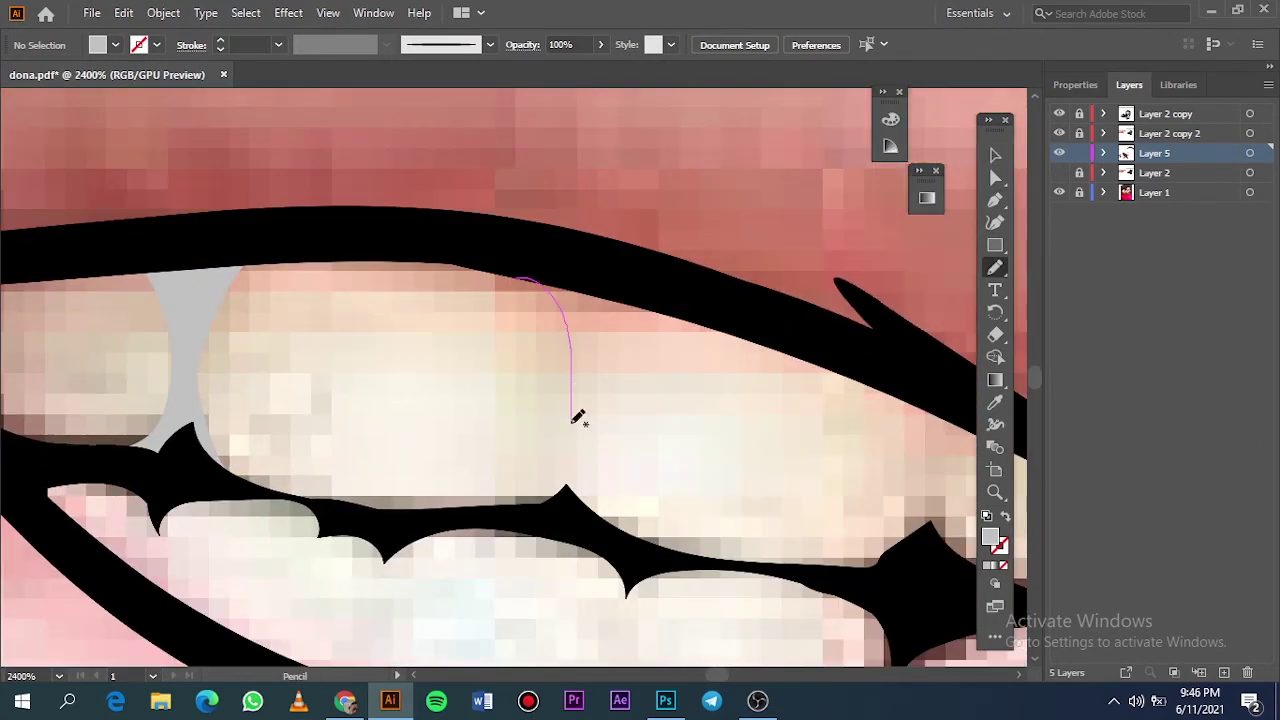
mouse_move(578, 418)
mouse_down()
mouse_move(586, 443)
mouse_move(506, 263)
mouse_up()
scroll(530, 300, down, 2)
mouse_move(540, 322)
mouse_down()
mouse_move(733, 175)
mouse_move(700, 312)
mouse_up()
drag(522, 500, 680, 370)
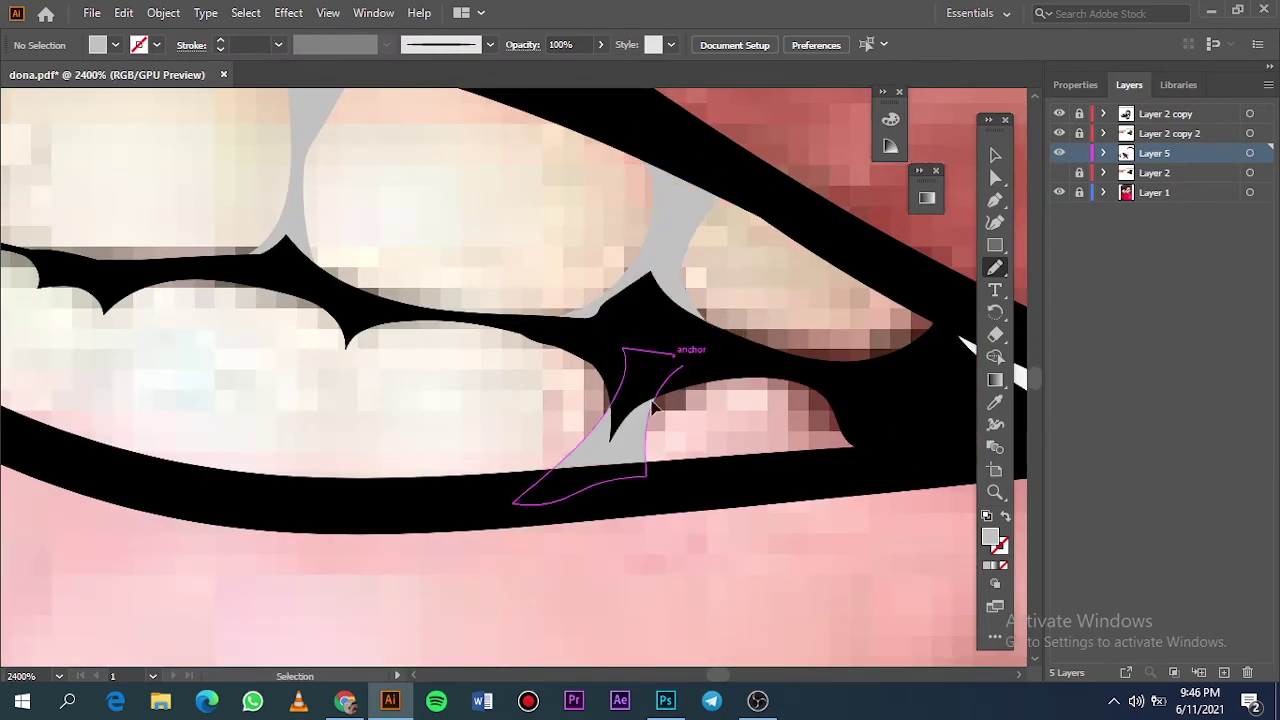
Step: Add grey shadows in the next gap, beside a lower tooth, and in another gap
scroll(600, 400, left, 3)
mouse_move(686, 285)
mouse_down()
mouse_move(714, 434)
mouse_move(757, 306)
mouse_up()
drag(567, 262, 411, 410)
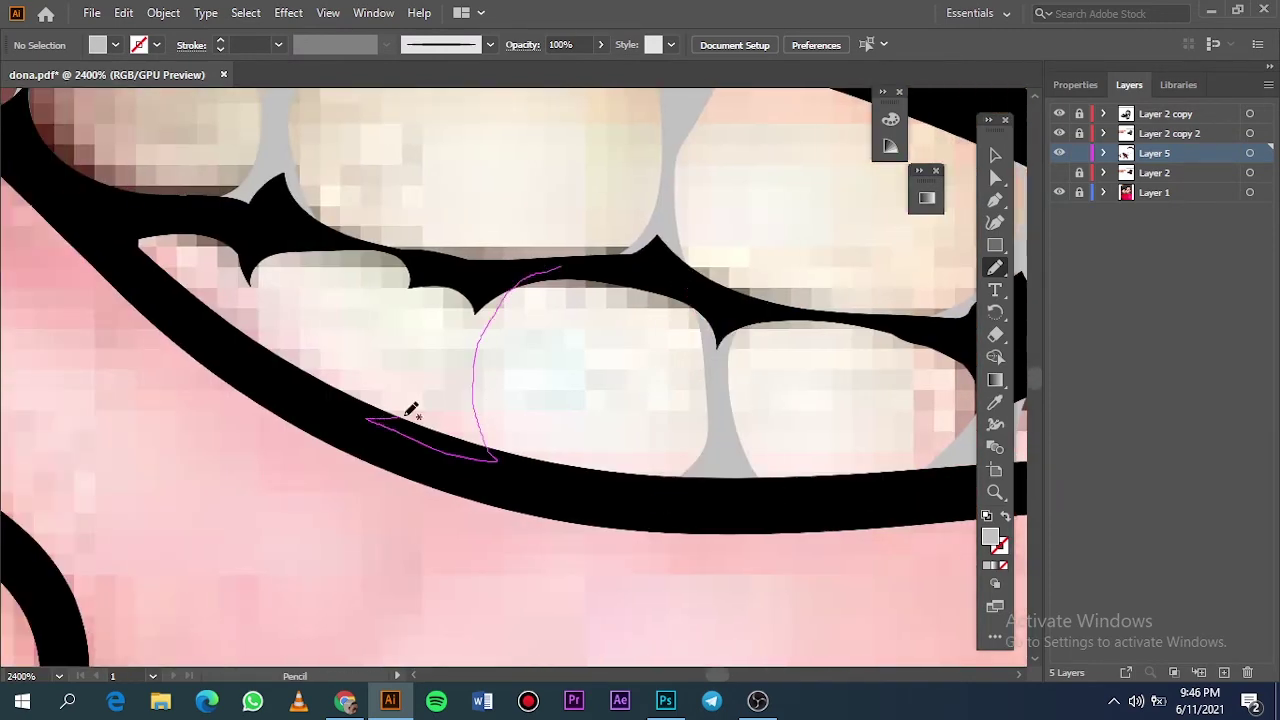
drag(575, 258, 566, 263)
mouse_move(271, 271)
mouse_down()
mouse_move(206, 214)
mouse_move(320, 243)
mouse_up()
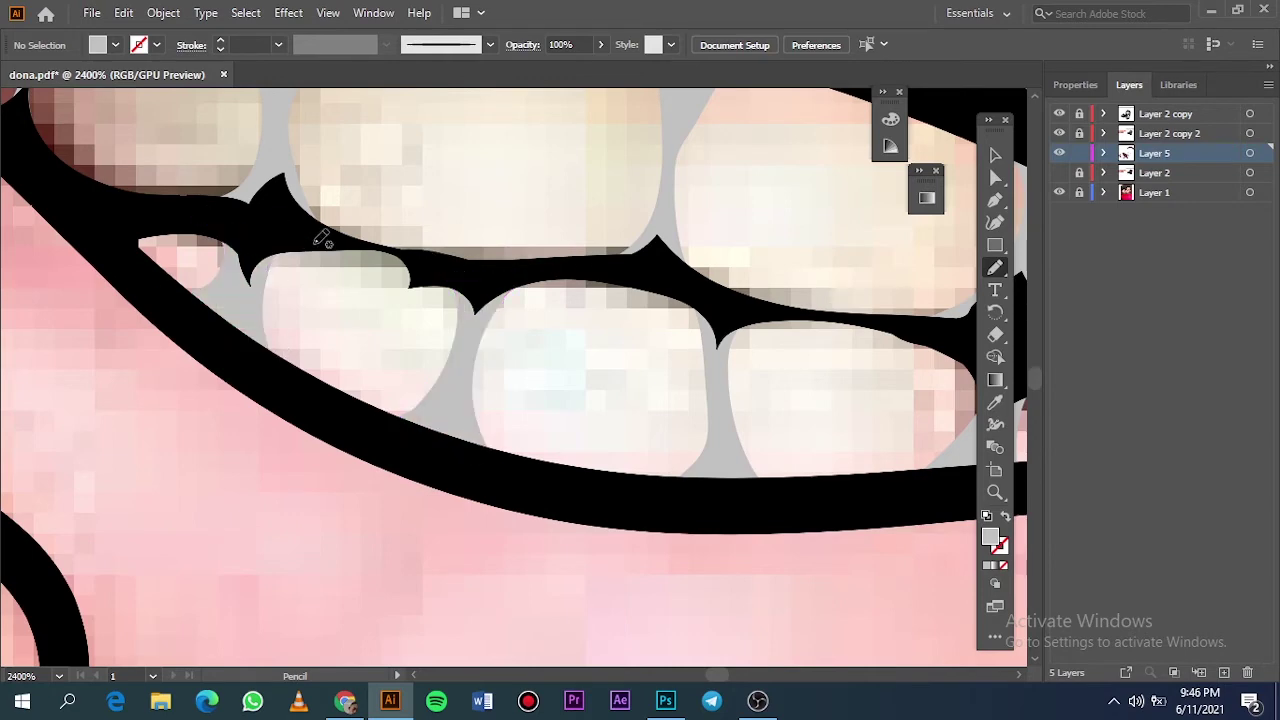
Step: Zoom out, show the vector art layer and hide the photo layer to check the portrait
key(ctrl+0)
click(1059, 172)
click(1059, 192)
Step: Sample the lip red and set the fill to a darker red
scroll(520, 380, up, 3)
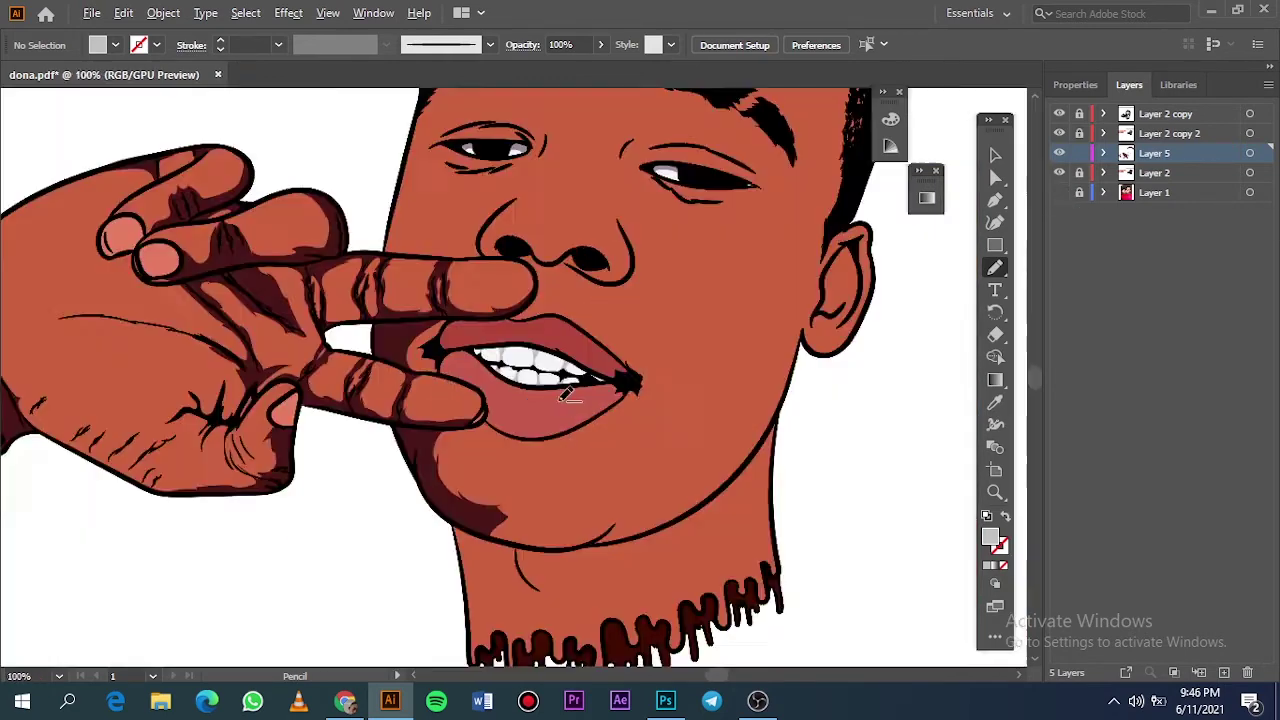
scroll(549, 420, up, 3)
key(i)
click(549, 420)
double_click(990, 537)
click(1166, 103)
Step: Show the photo layer and draw a dark red shadow on the lip beside the fingers
click(1059, 172)
click(1059, 192)
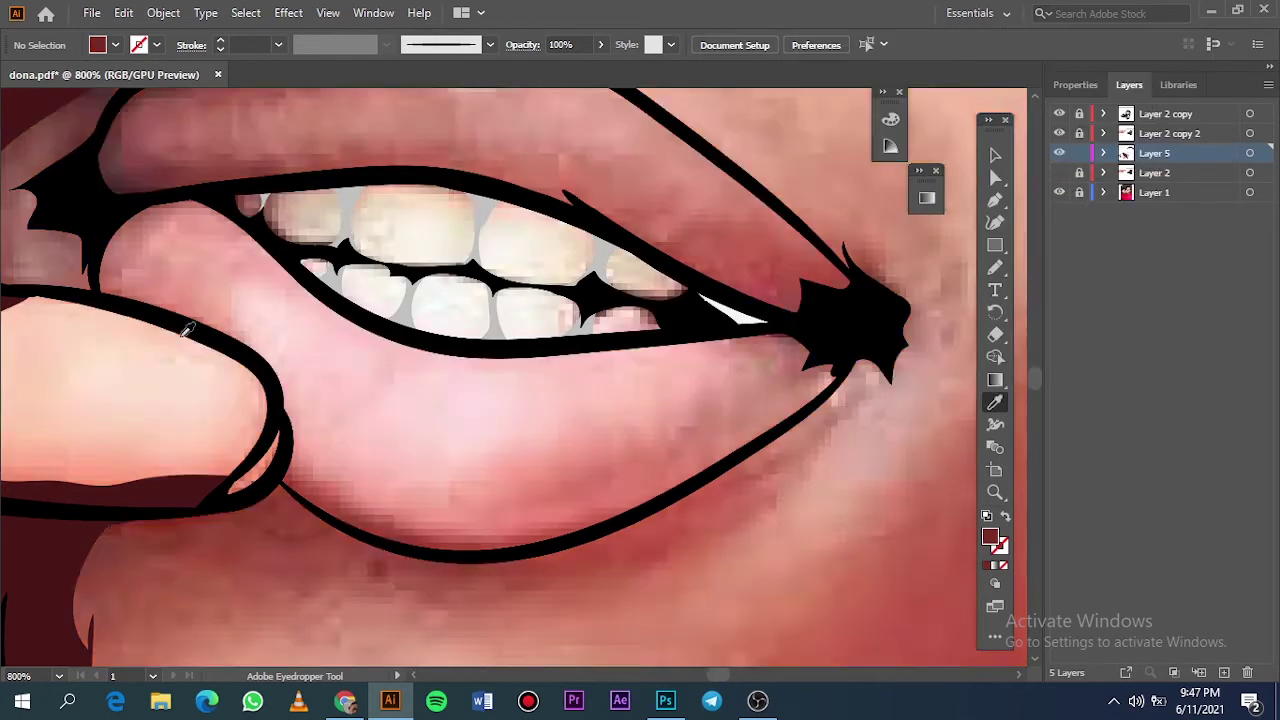
scroll(326, 241, up, 2)
key(b)
drag(300, 360, 280, 347)
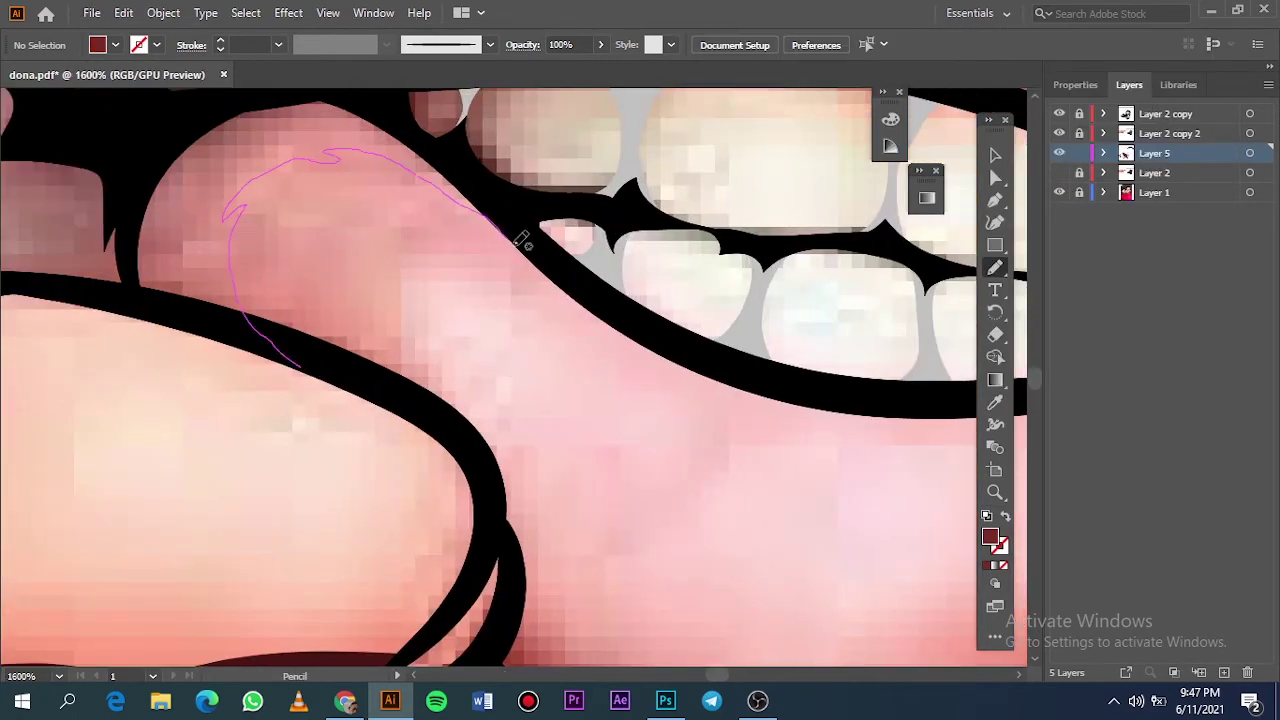
click(1059, 172)
Step: Recolor the lip shadow to hue 0, saturation 65% with Recolor Artwork
click(1059, 172)
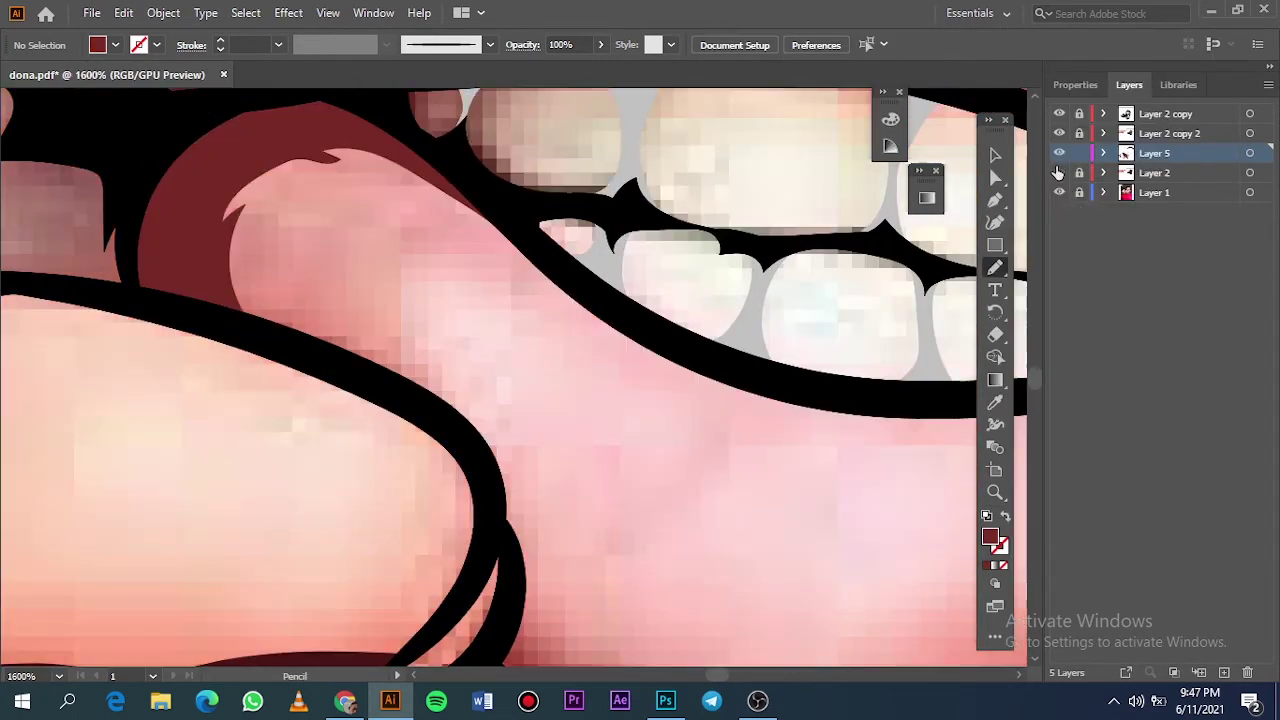
click(995, 155)
click(1059, 172)
click(123, 12)
click(480, 334)
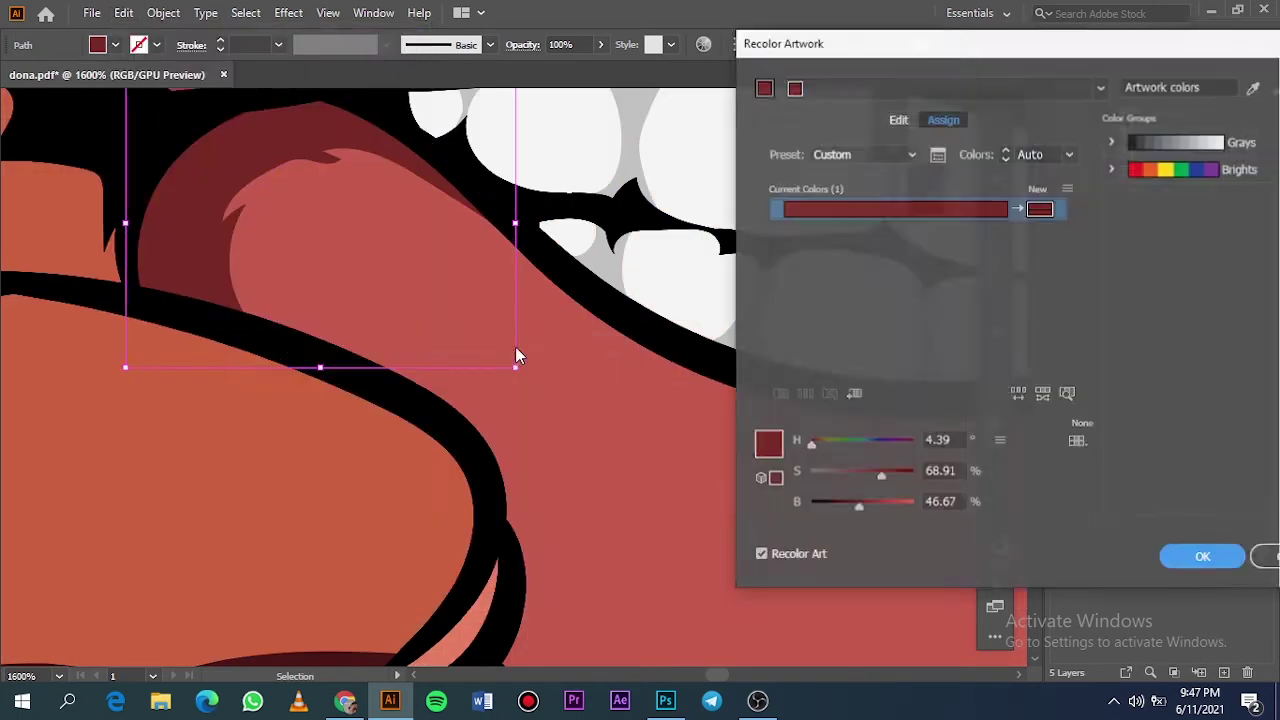
mouse_move(892, 477)
mouse_down()
mouse_move(877, 474)
mouse_move(847, 506)
mouse_up()
click(1203, 557)
key(ctrl+shift+a)
Step: Hide the vector art layer and draw dark red shadows along the lower lip
key(ctrl+0)
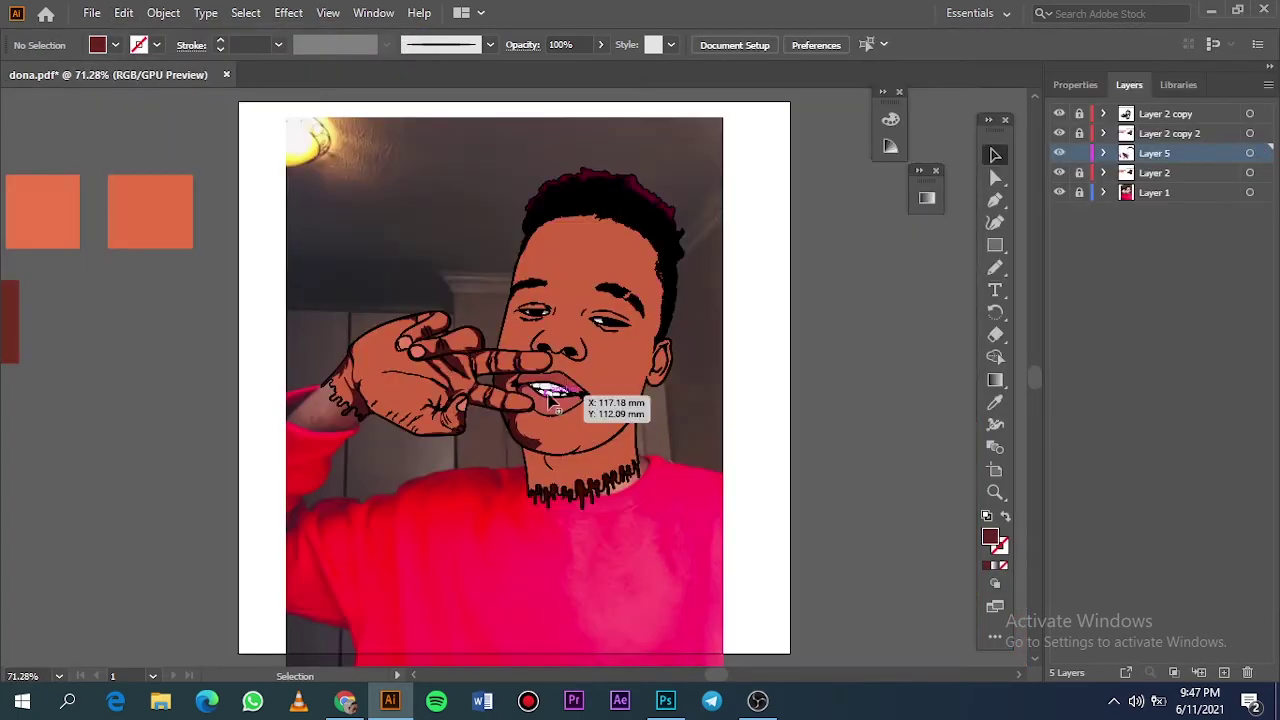
scroll(548, 398, up, 10)
click(1059, 172)
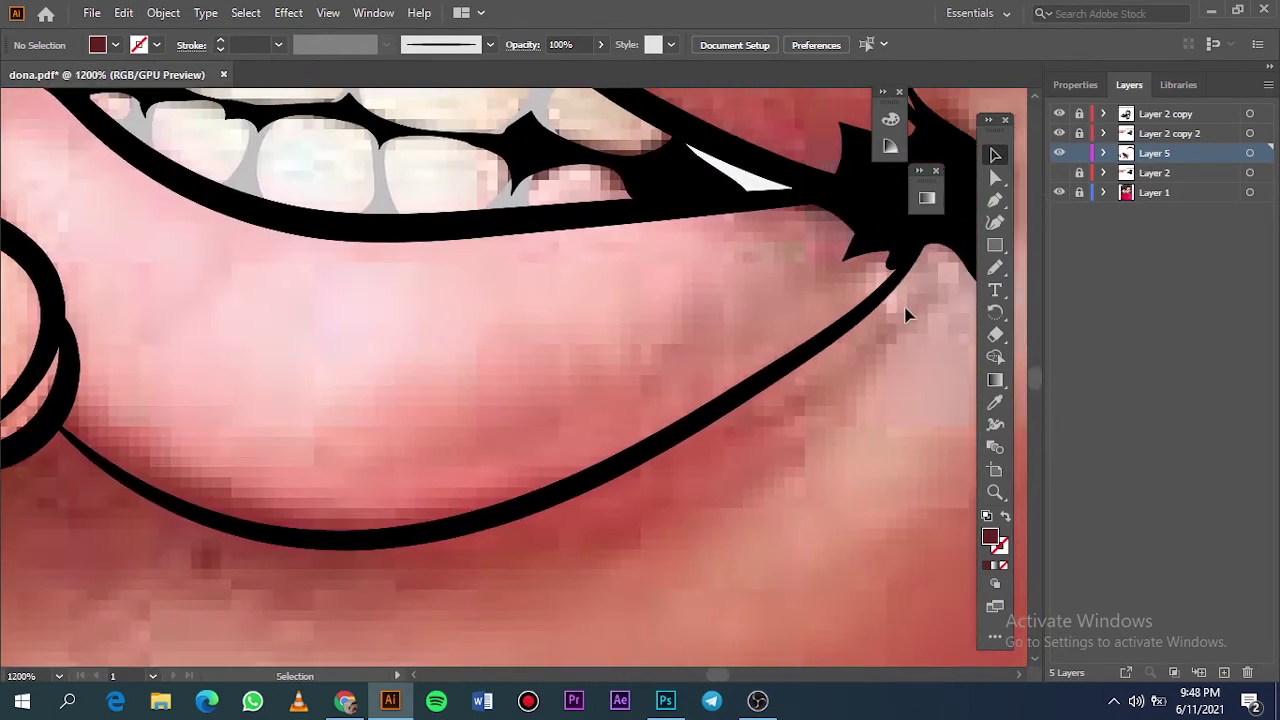
key(n)
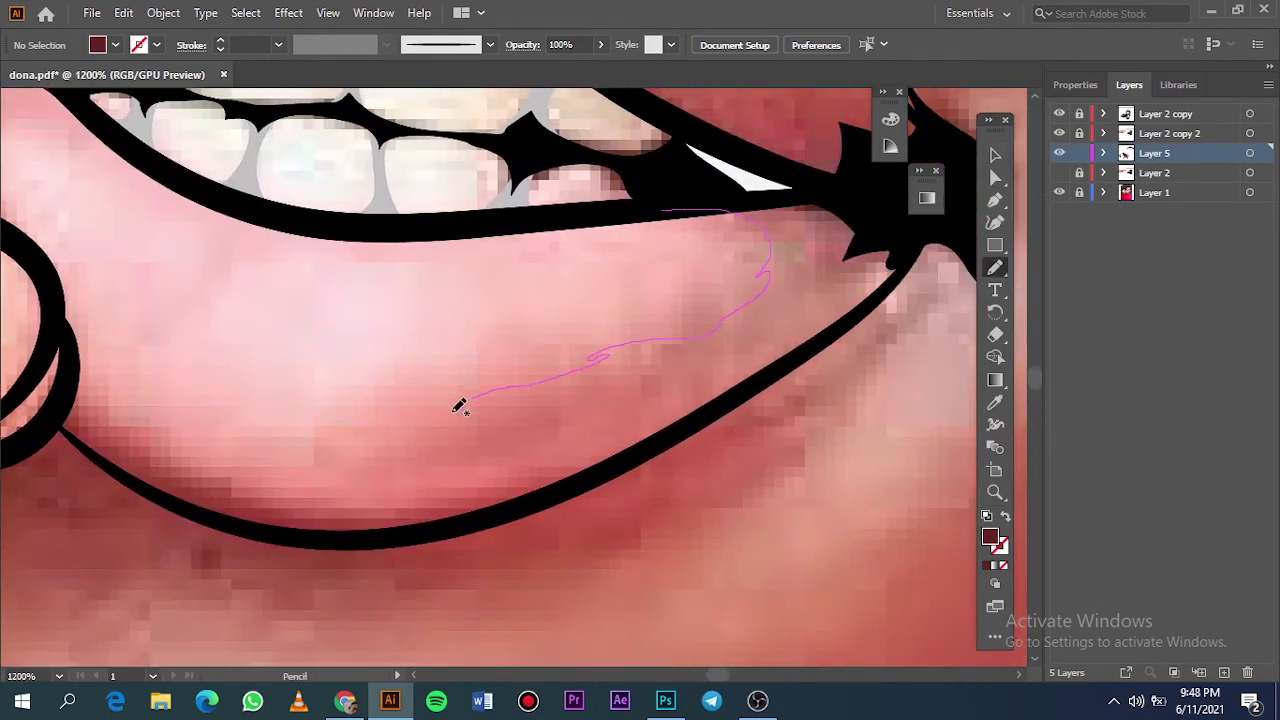
drag(87, 369, 139, 471)
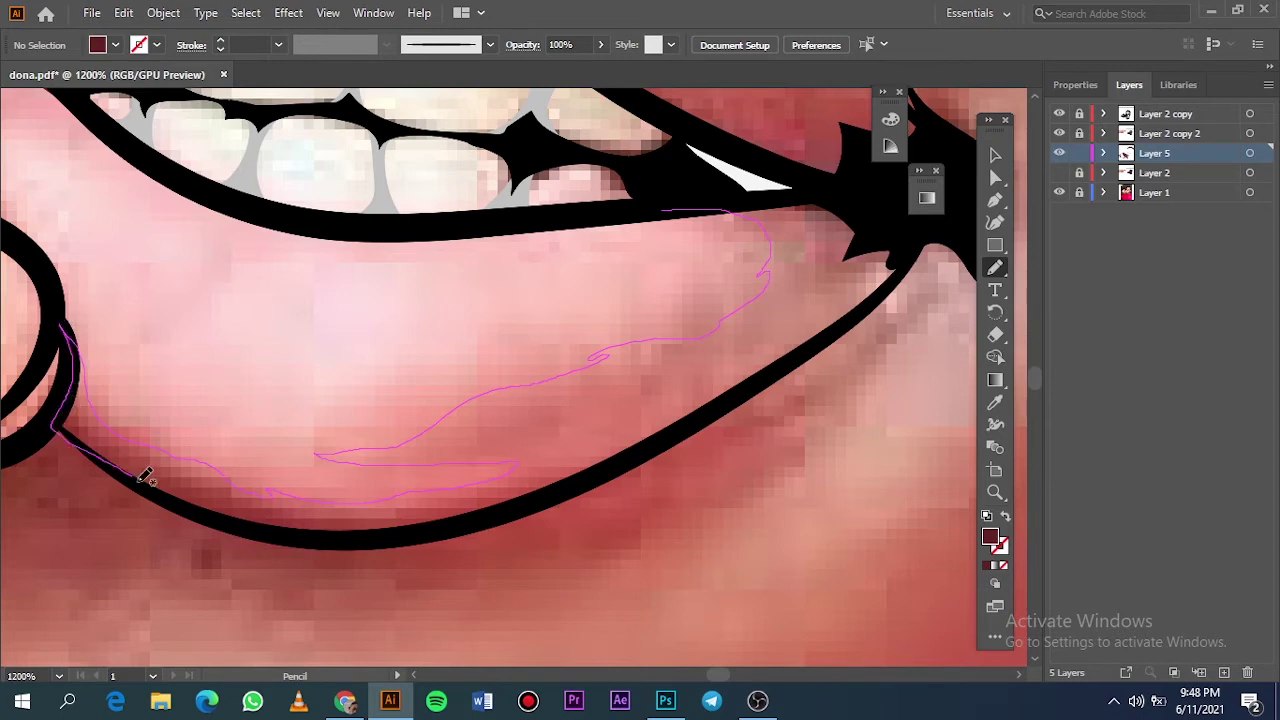
drag(735, 385, 662, 211)
drag(670, 375, 780, 362)
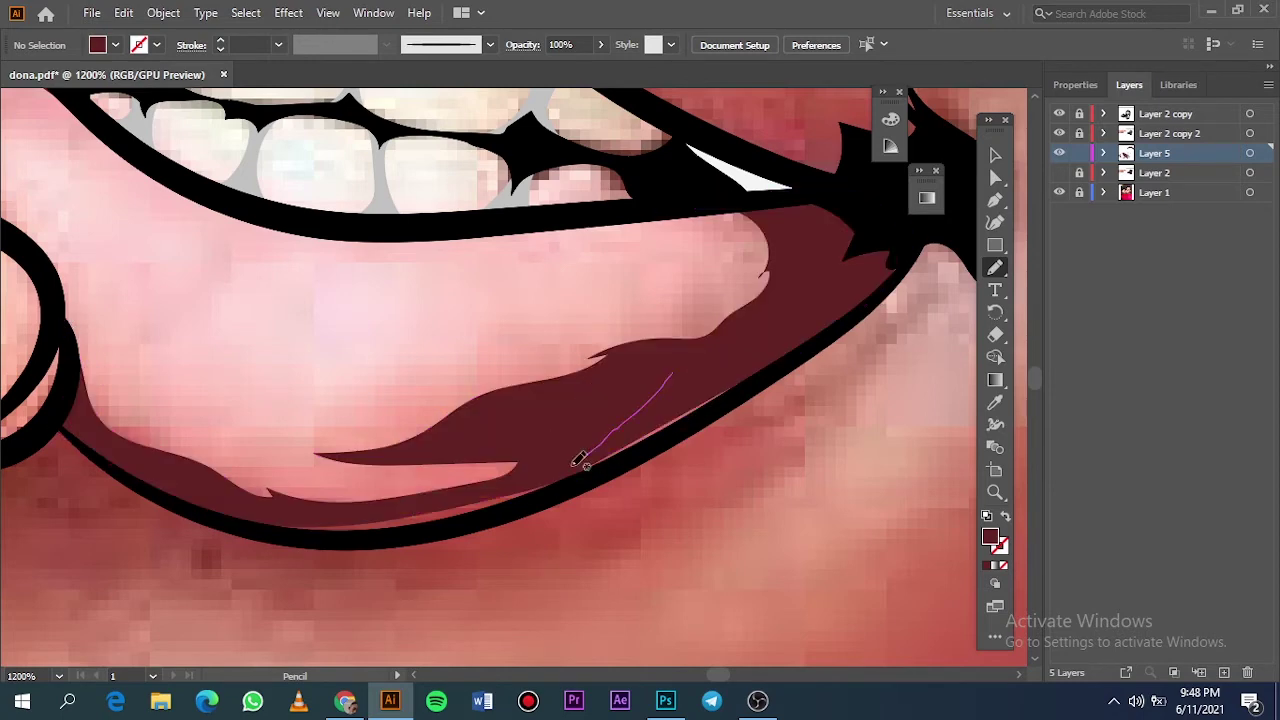
Step: Zoom out, preview without the photo, and check the current dark red fill
key(ctrl+0)
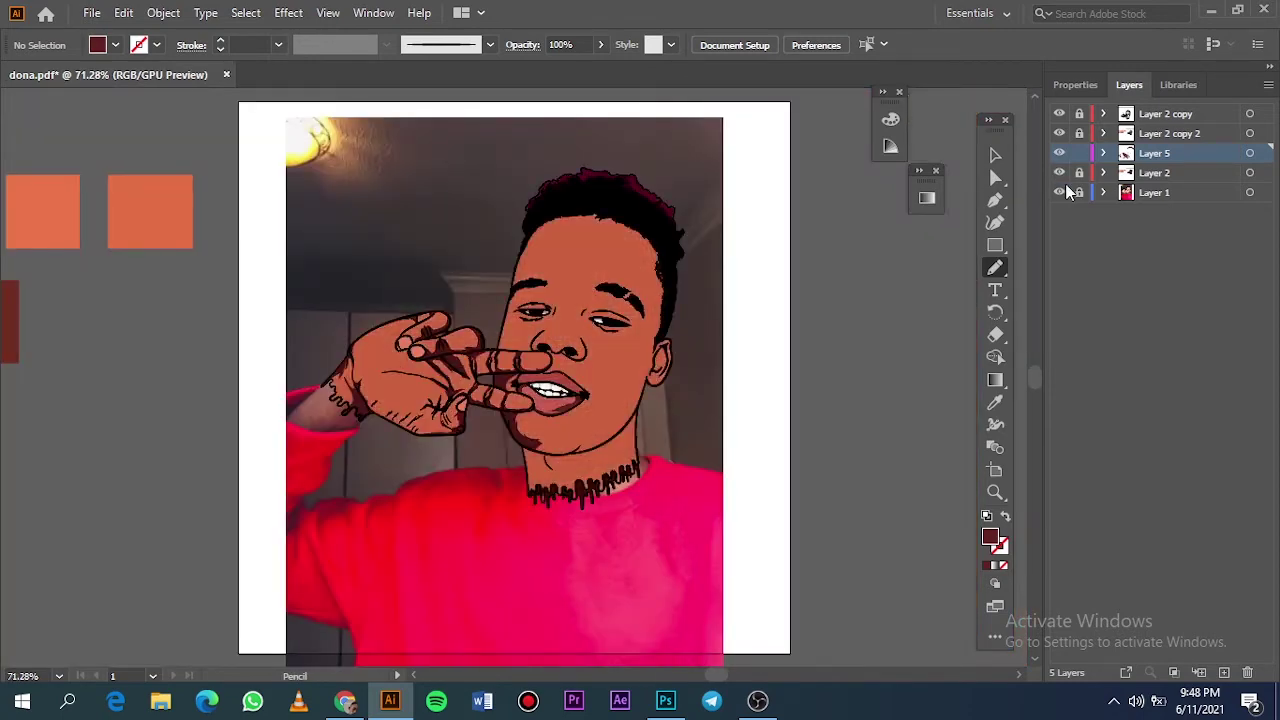
click(1059, 192)
click(1059, 192)
key(ctrl+z)
key(i)
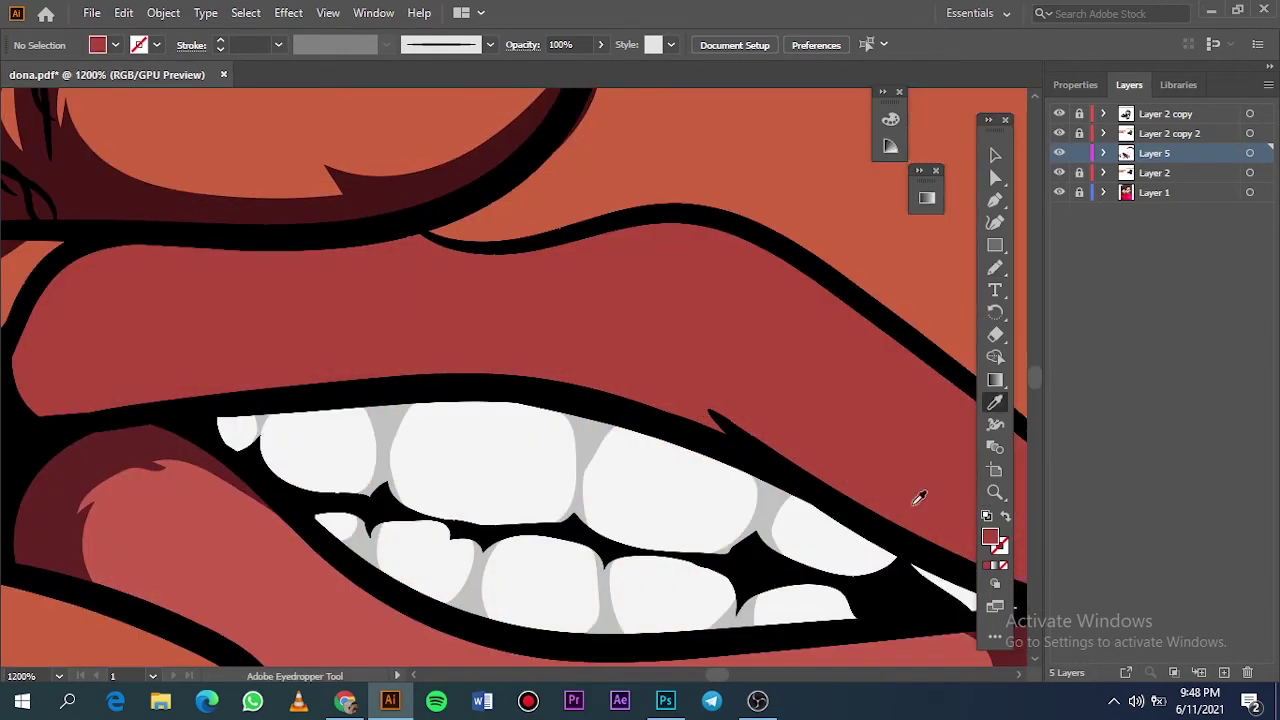
double_click(993, 538)
key(Escape)
Step: Draw dark red shadows along the upper lip's lower edge, then zoom out and hide the photo
key(n)
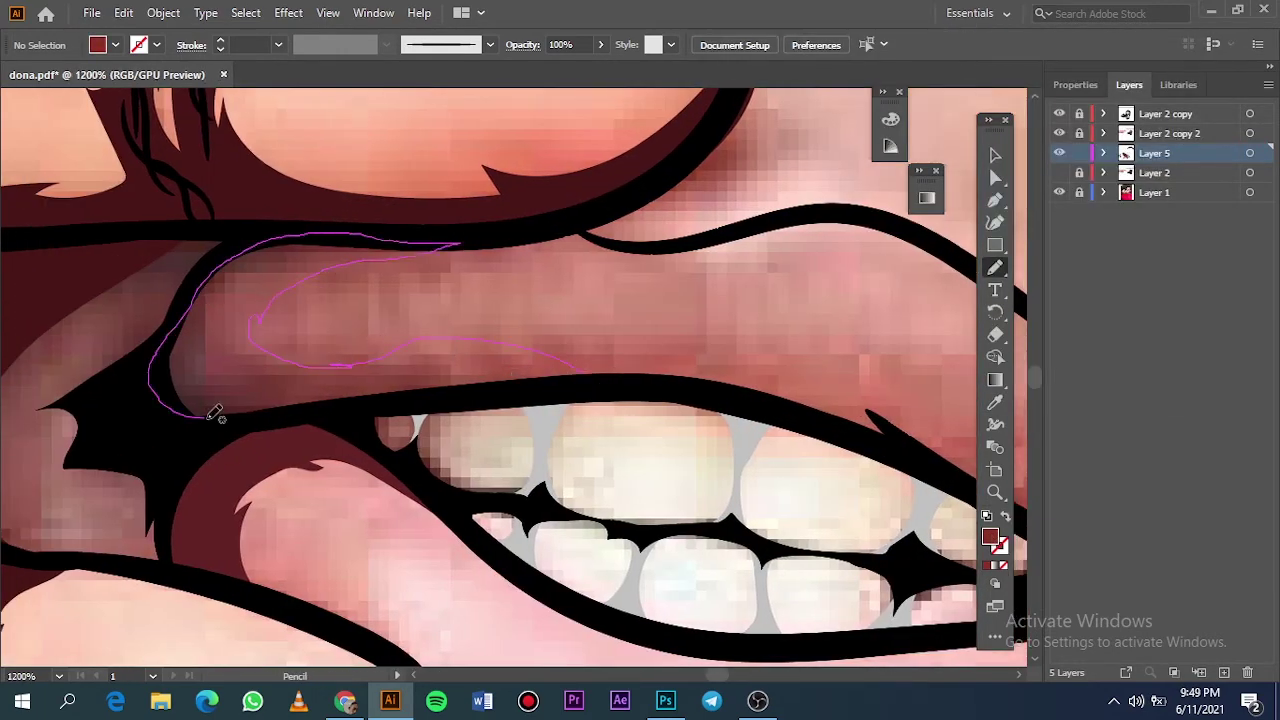
drag(461, 245, 623, 371)
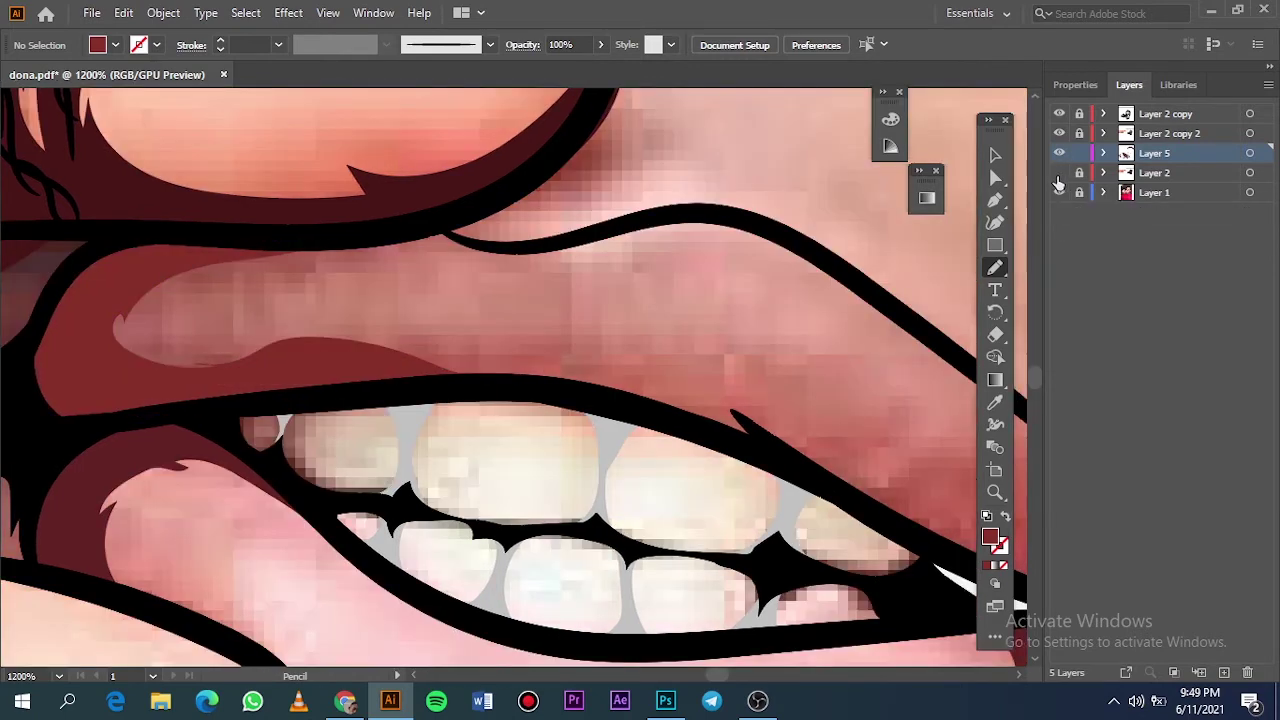
click(1059, 192)
scroll(748, 406, right, 5)
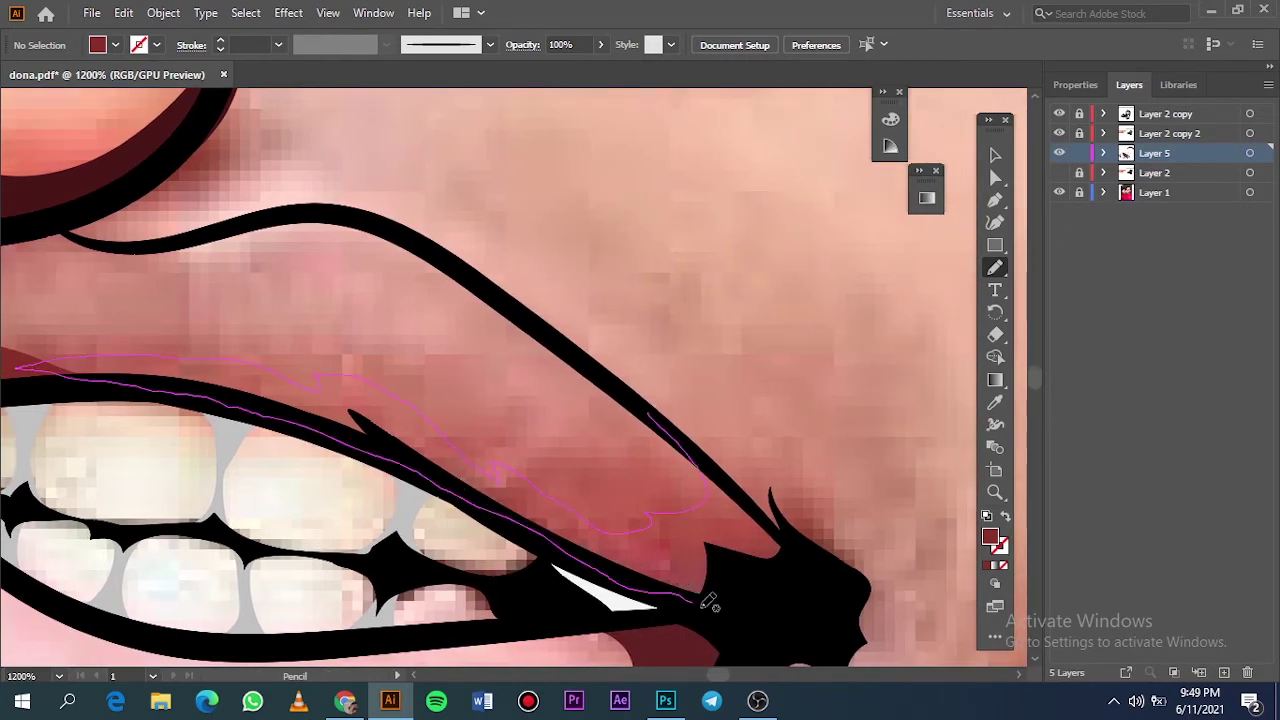
drag(327, 387, 775, 545)
key(ctrl+0)
click(1059, 192)
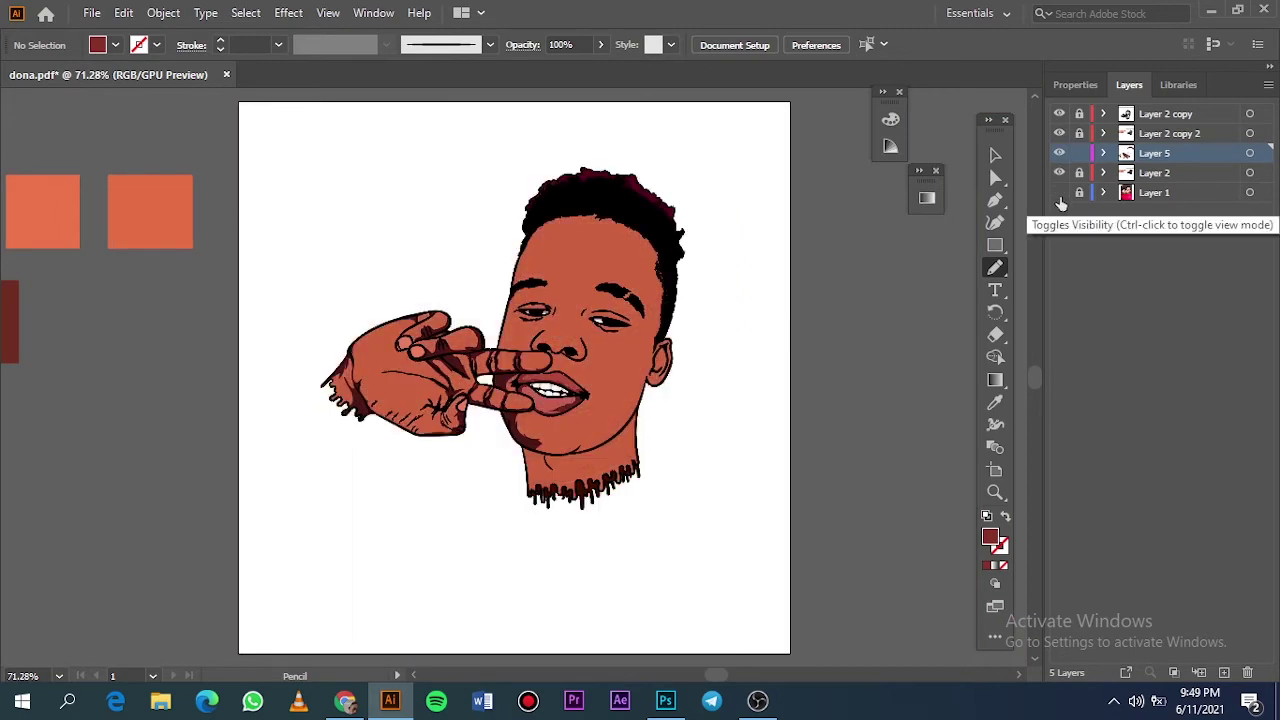
scroll(543, 366, up, 5)
Step: Shift the lip shadow's hue toward red and darken it to 52.94% brightness in Recolor Artwork
key(v)
click(500, 430)
click(123, 12)
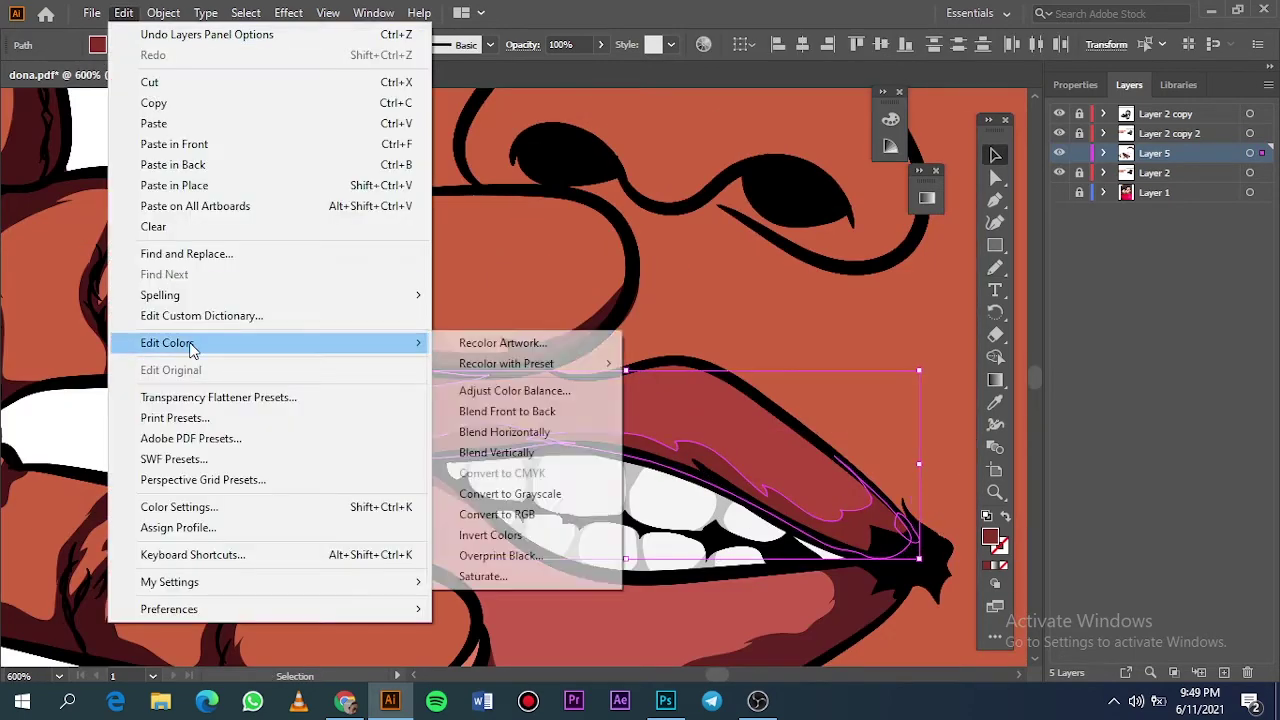
click(500, 342)
drag(814, 446, 811, 446)
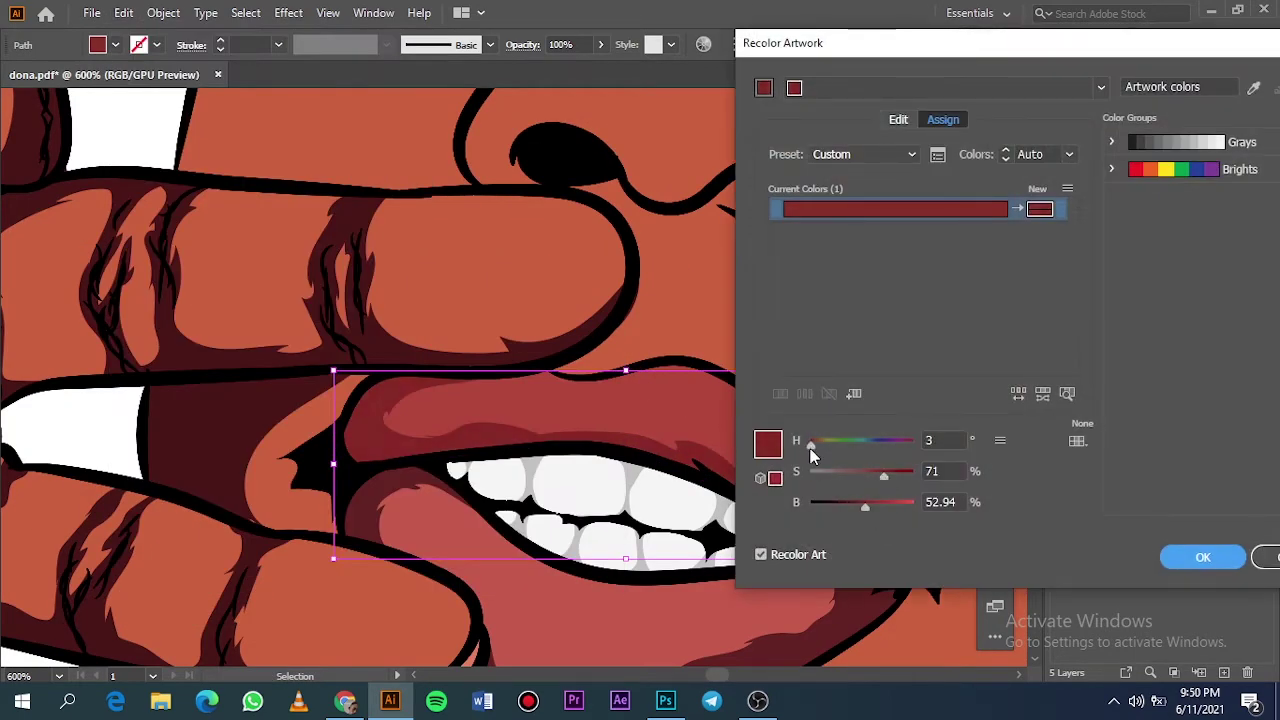
drag(865, 506, 846, 506)
key(Return)
Step: Deselect, fit the artboard and hide Layer 2 so the reference photo shows beneath
key(ctrl+shift+a)
key(ctrl+0)
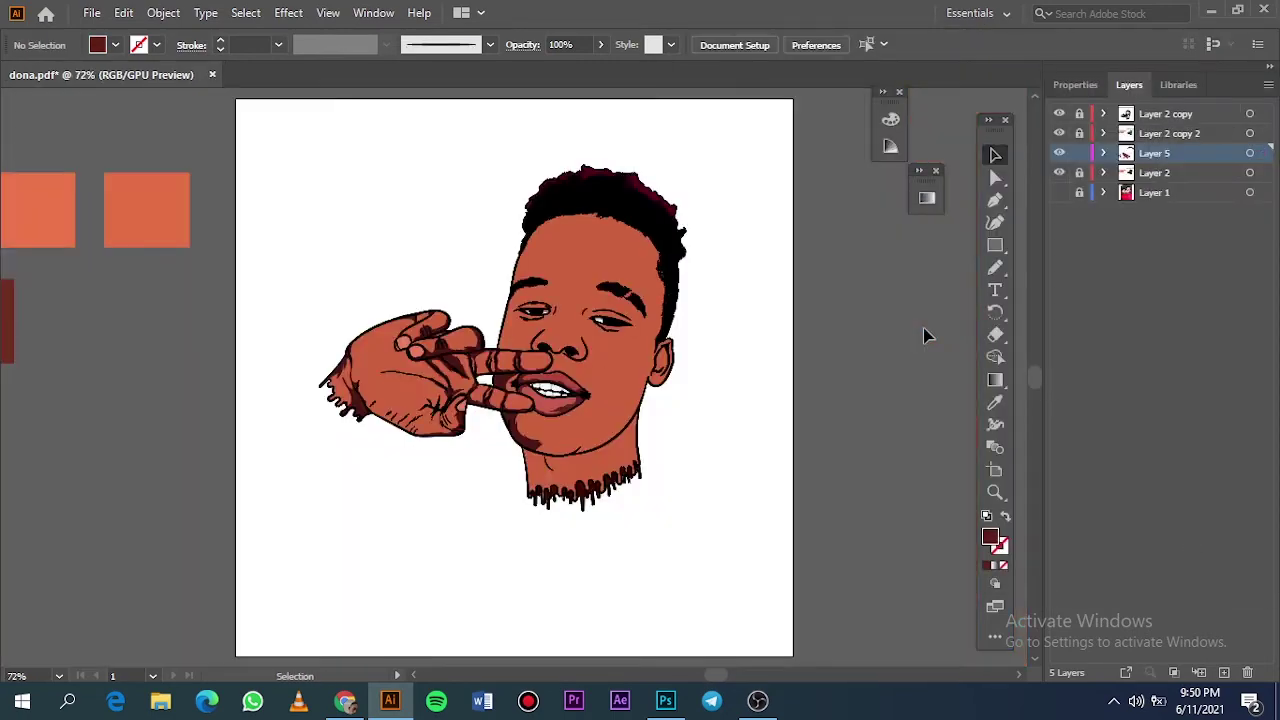
click(1059, 173)
scroll(606, 471, up, 5)
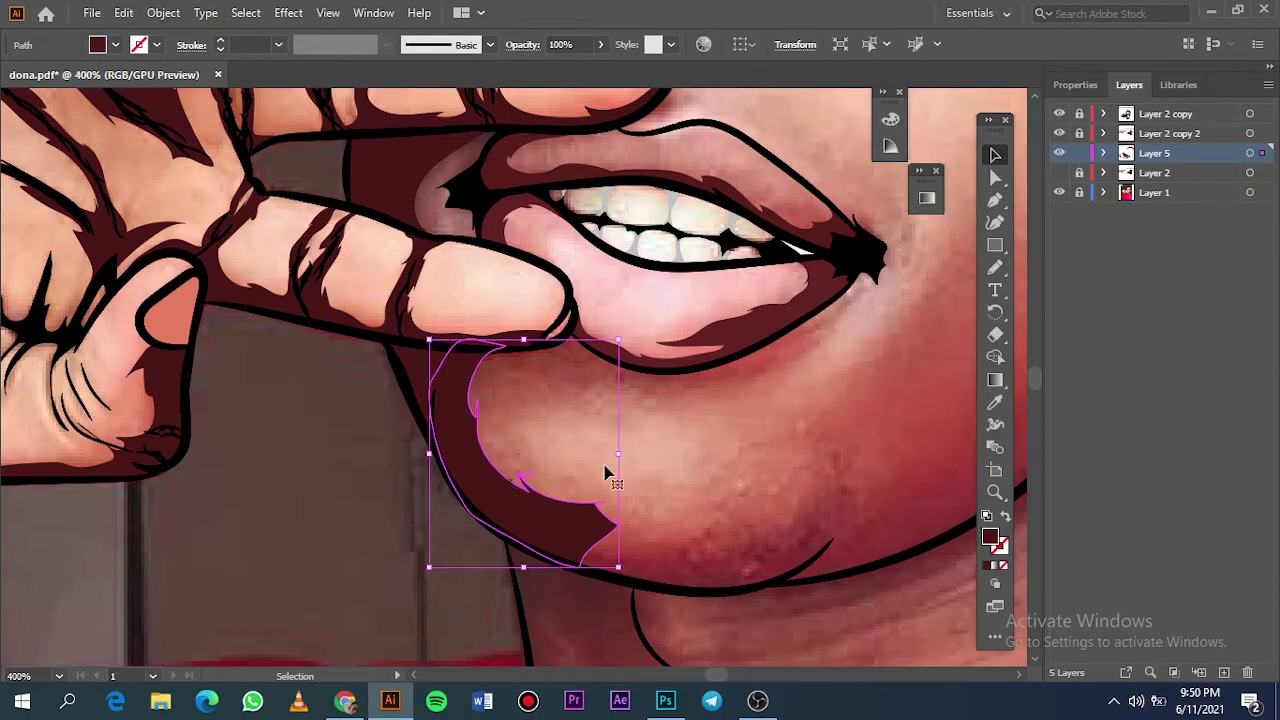
scroll(786, 363, up, 3)
Step: Draw a Pencil shadow shape along the forehead hairline
key(n)
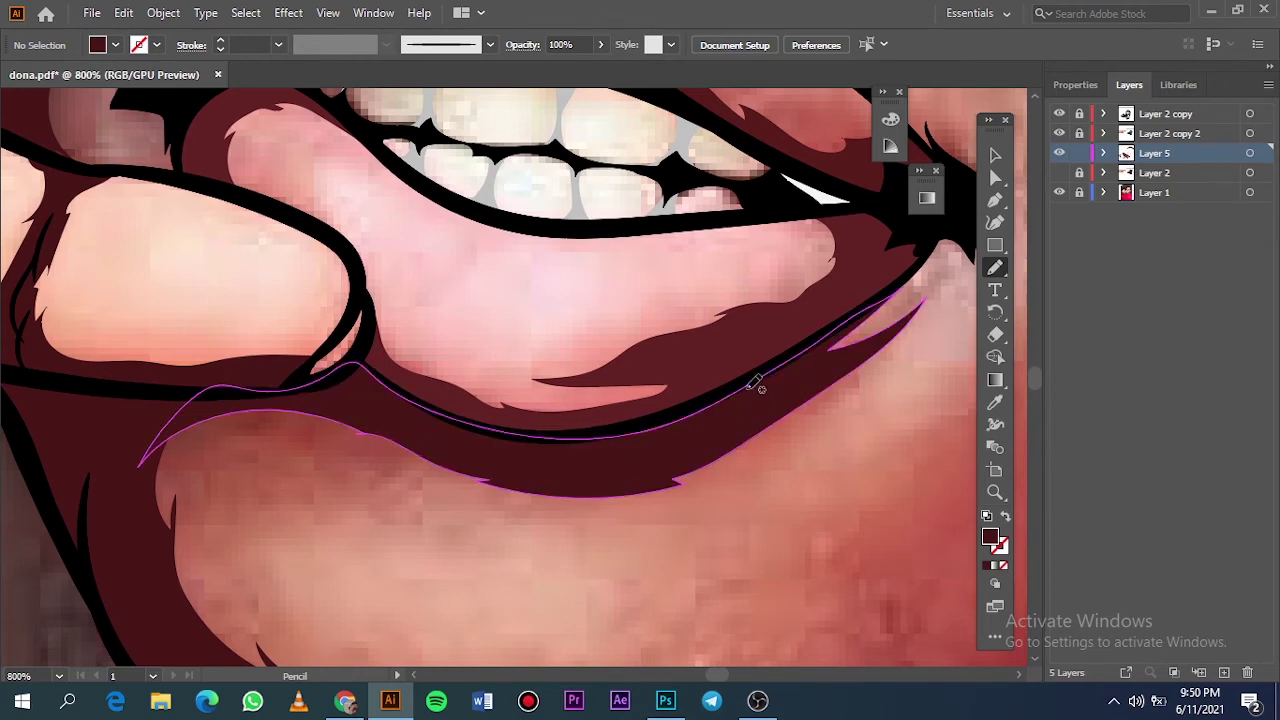
key(ctrl+0)
scroll(611, 323, up, 3)
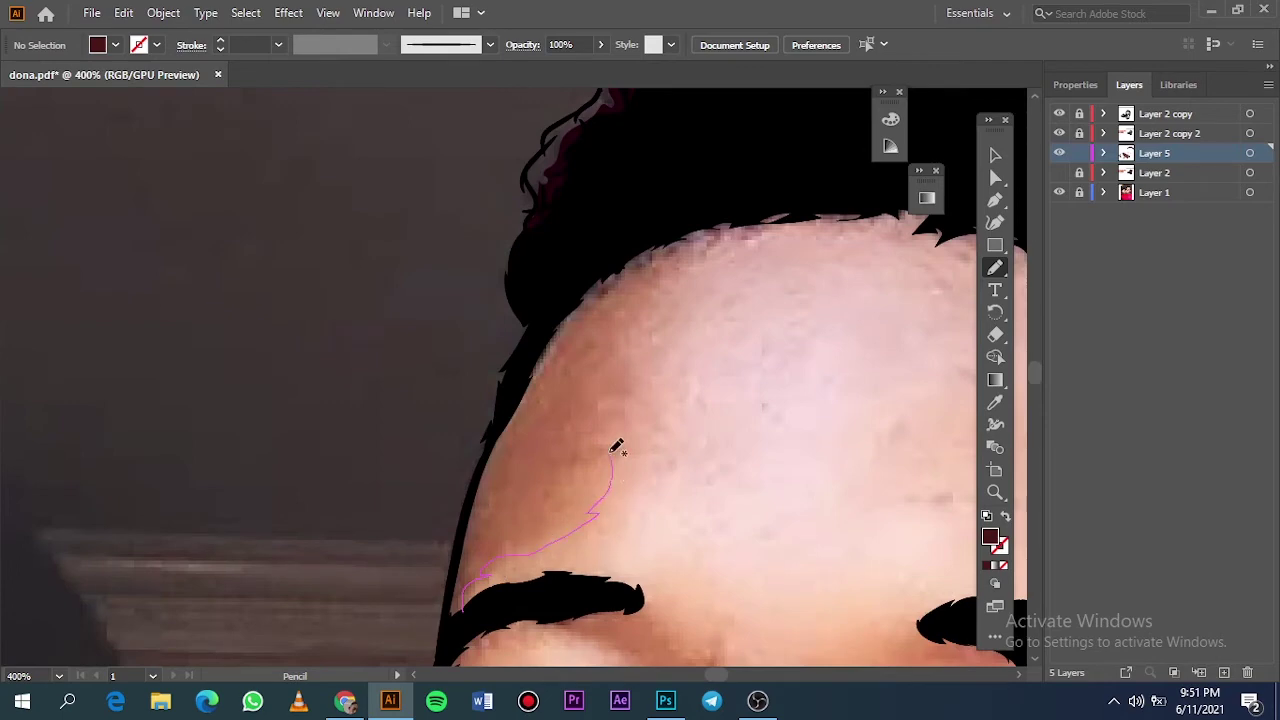
drag(668, 290, 443, 614)
scroll(460, 600, down, 2)
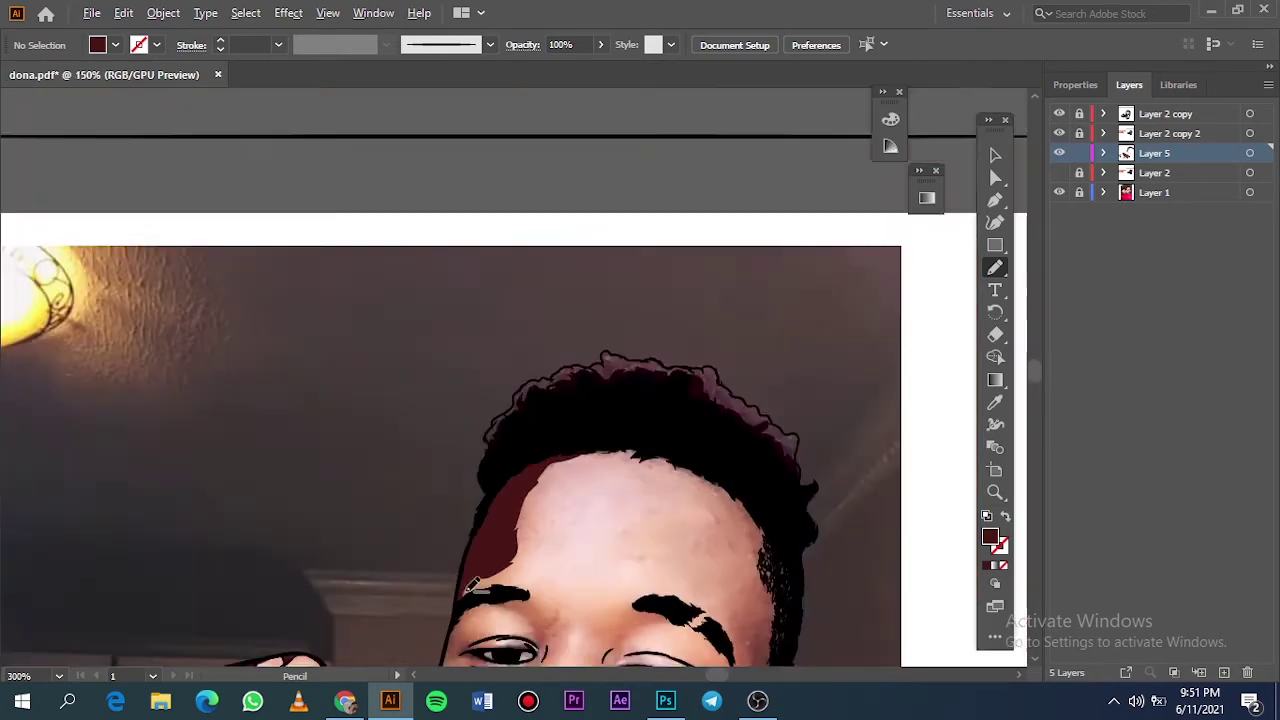
scroll(628, 430, up, 2)
scroll(628, 430, up, 1)
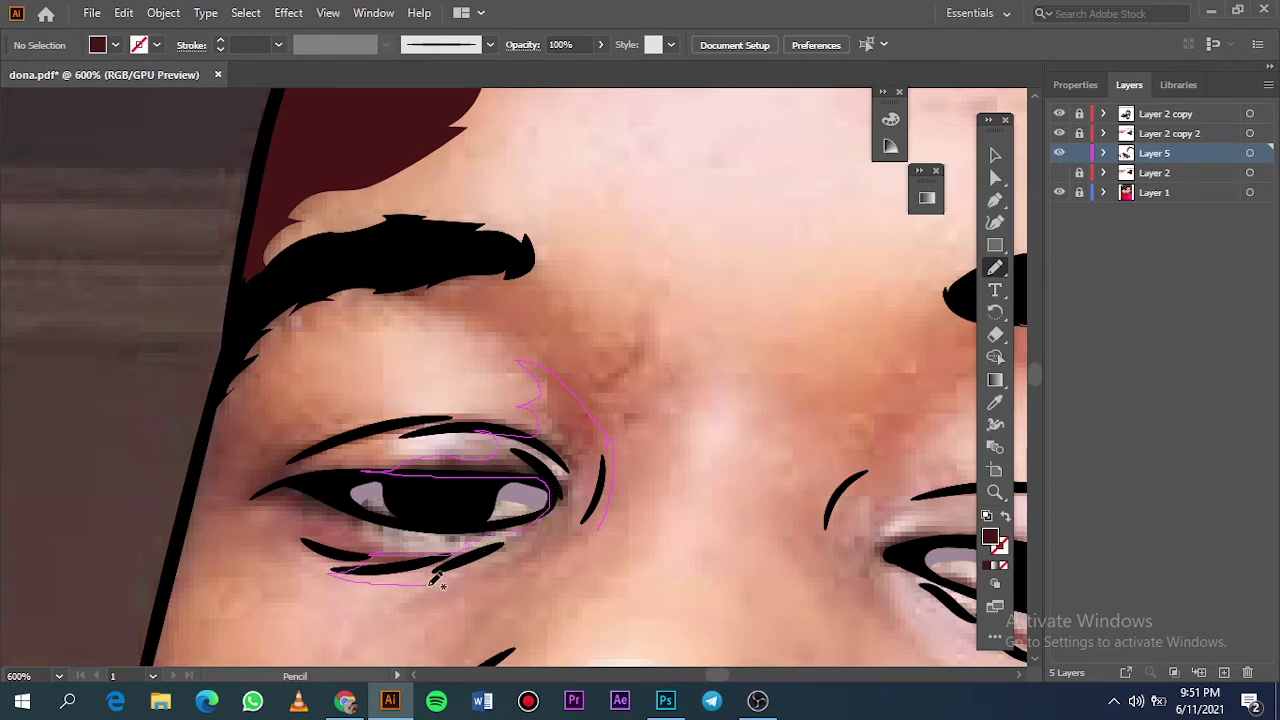
Step: Draw closed shadow shapes around the left eye, under its lower eyelid and beside the brow
drag(617, 515, 610, 522)
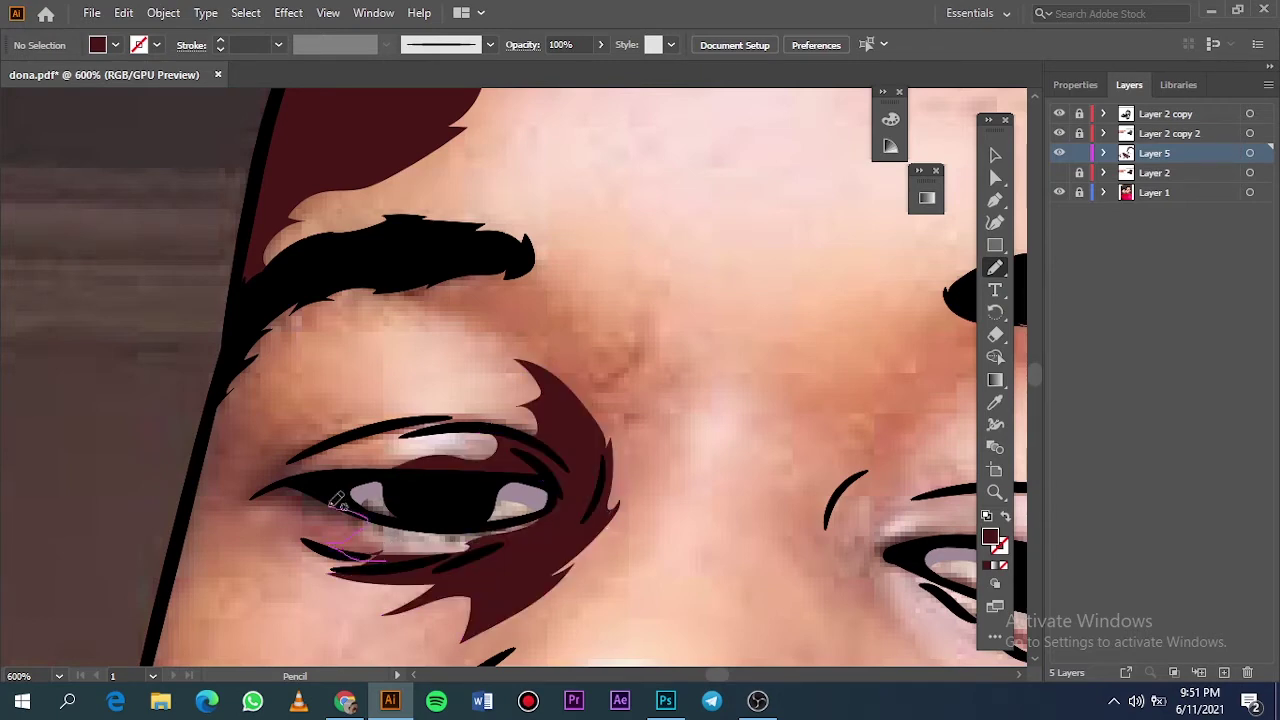
drag(228, 405, 167, 616)
drag(270, 563, 390, 562)
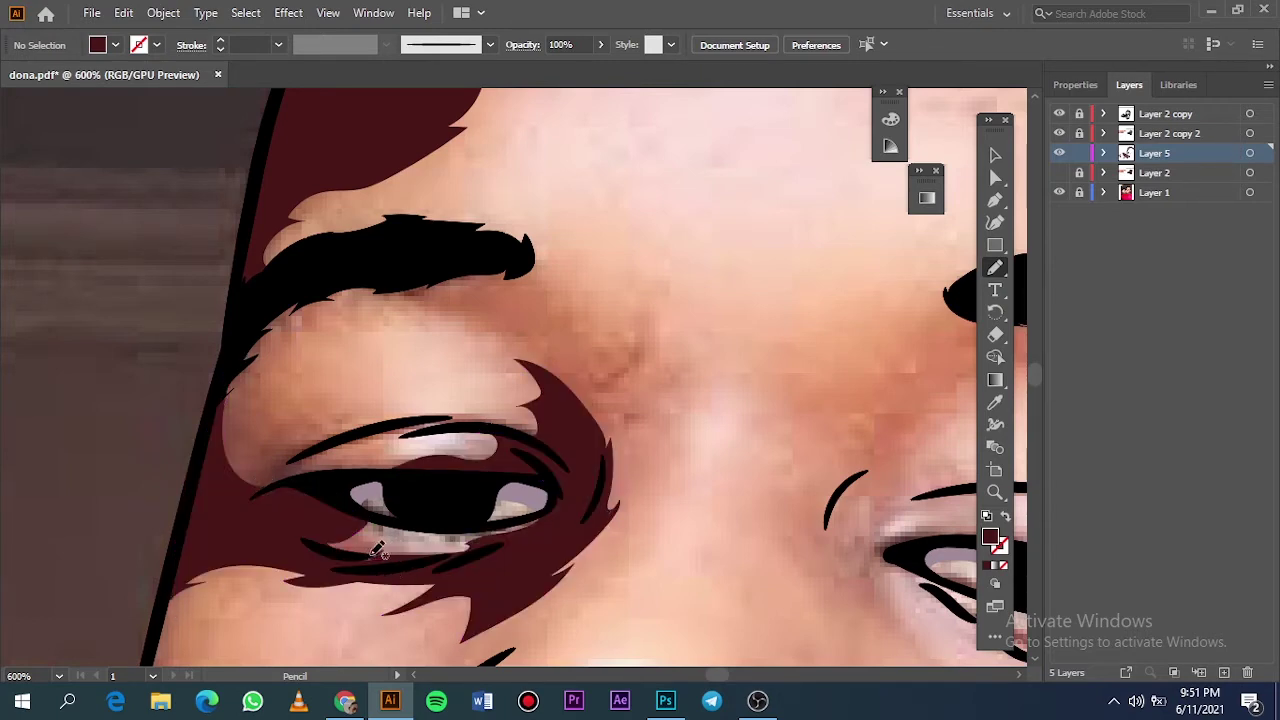
drag(258, 390, 235, 300)
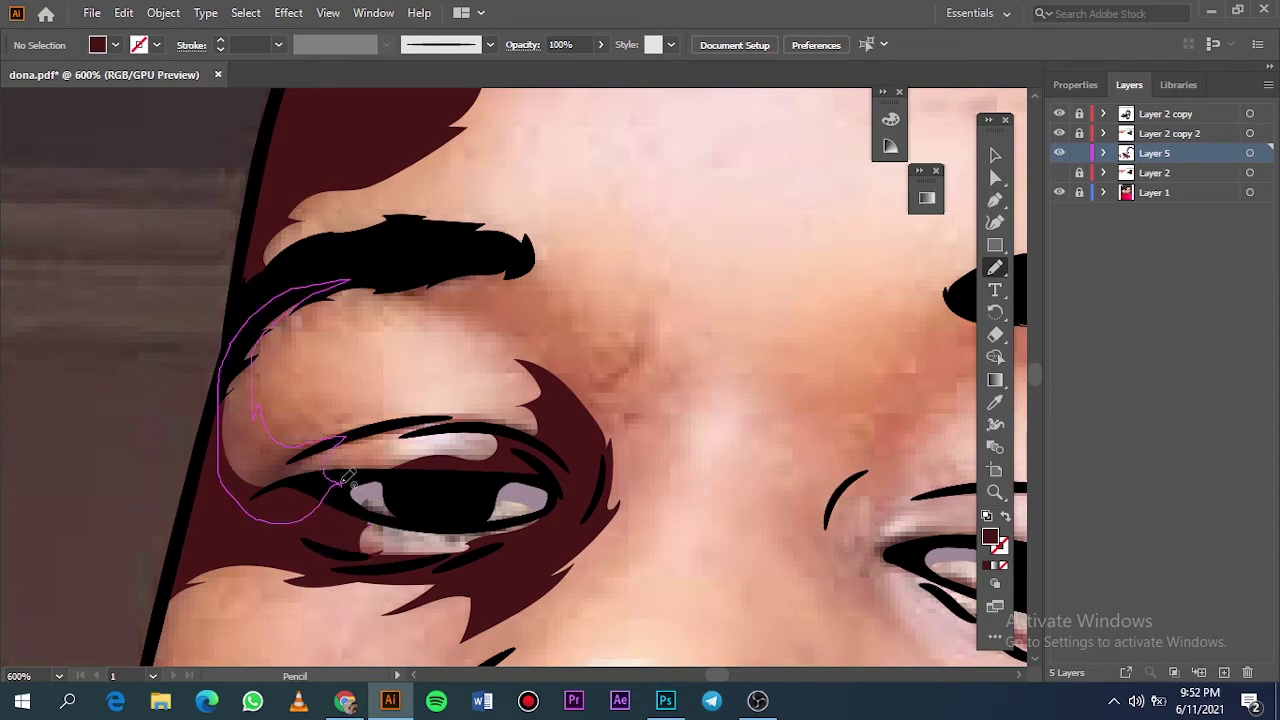
key(ctrl+0)
Step: Draw a cheek shadow beside the fingers, then hide the reference photo to check it
click(1059, 172)
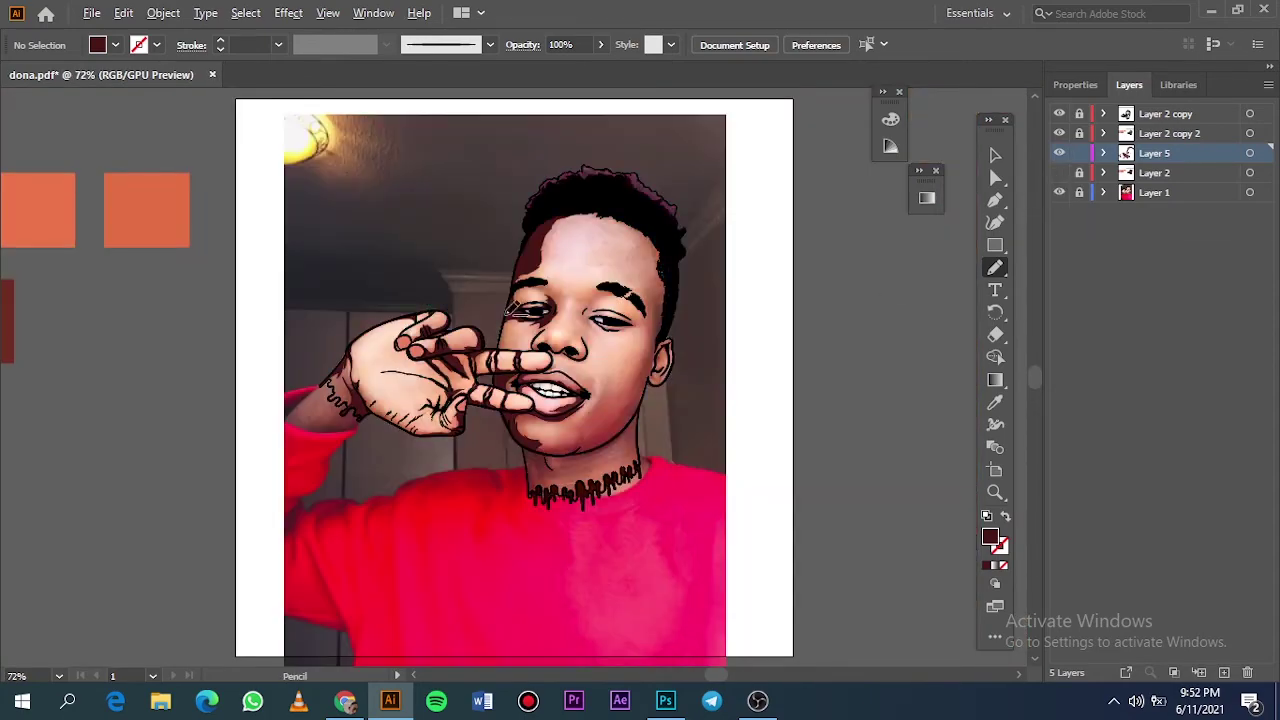
scroll(532, 282, up, 7)
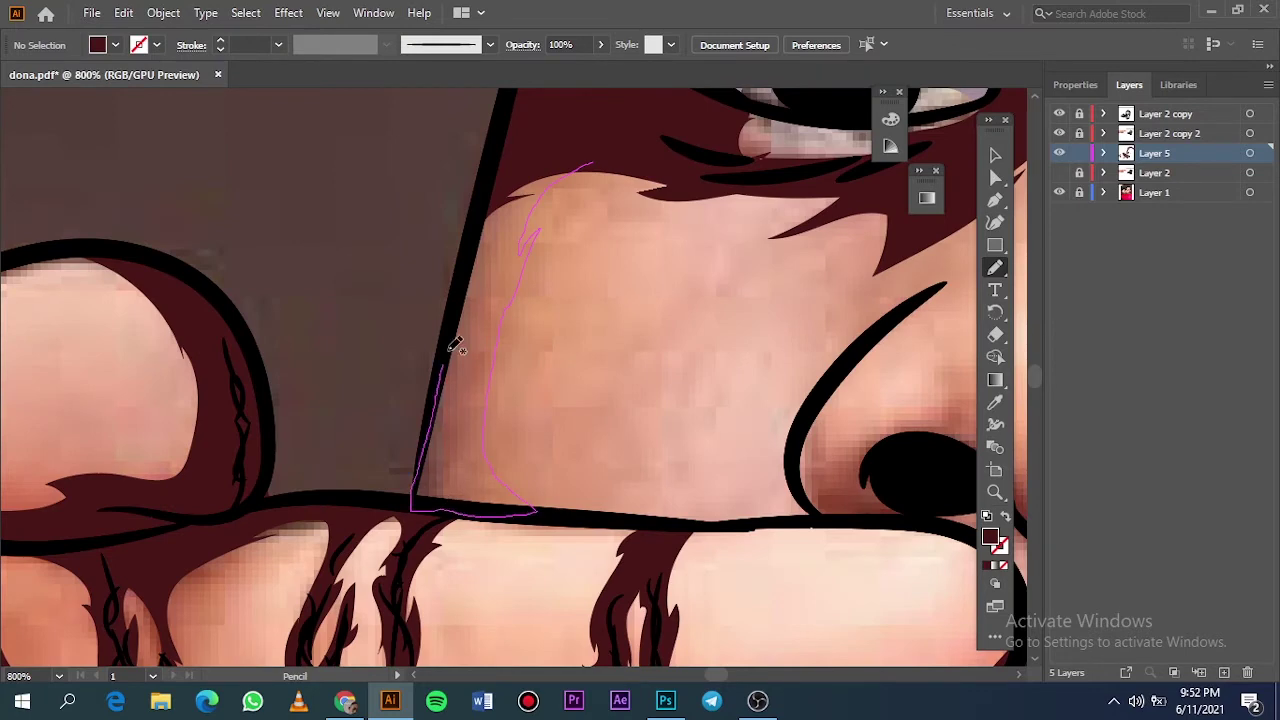
drag(532, 511, 595, 163)
key(ctrl+0)
click(1059, 192)
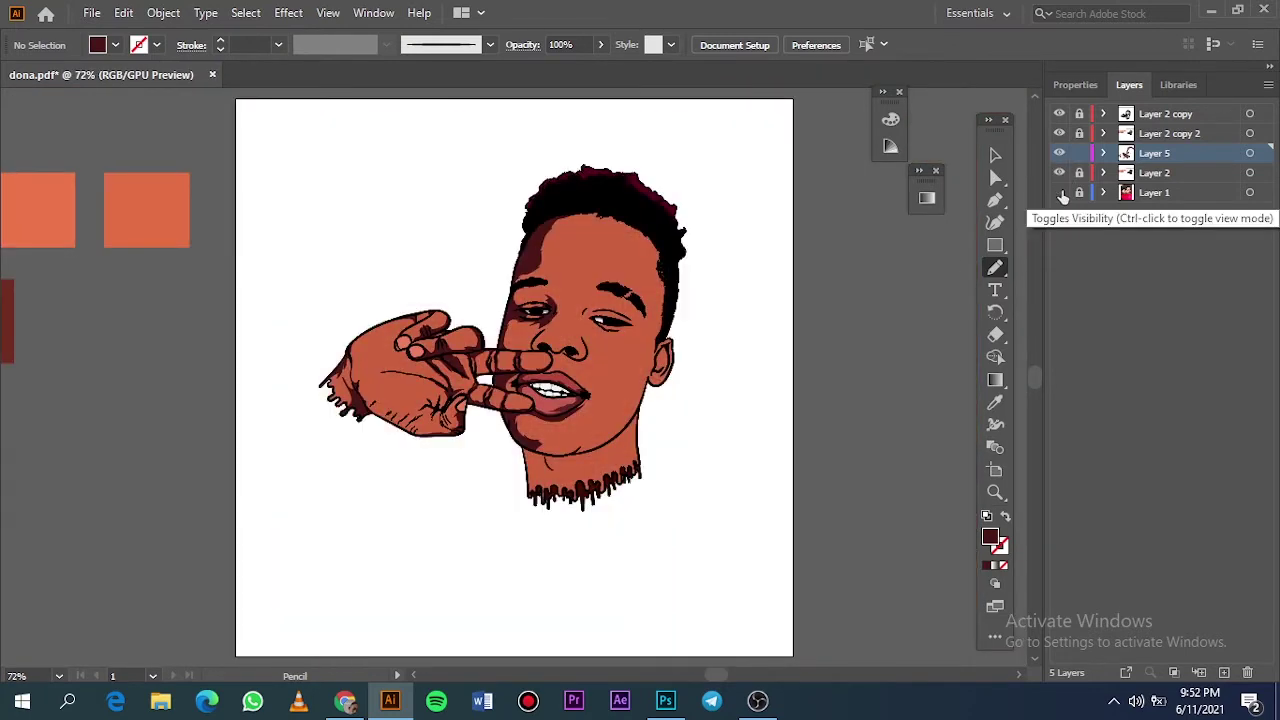
Step: Draw closed shadow shapes along the top and bottom of the nostrils
click(1059, 192)
scroll(580, 330, up, 4)
scroll(580, 330, up, 3)
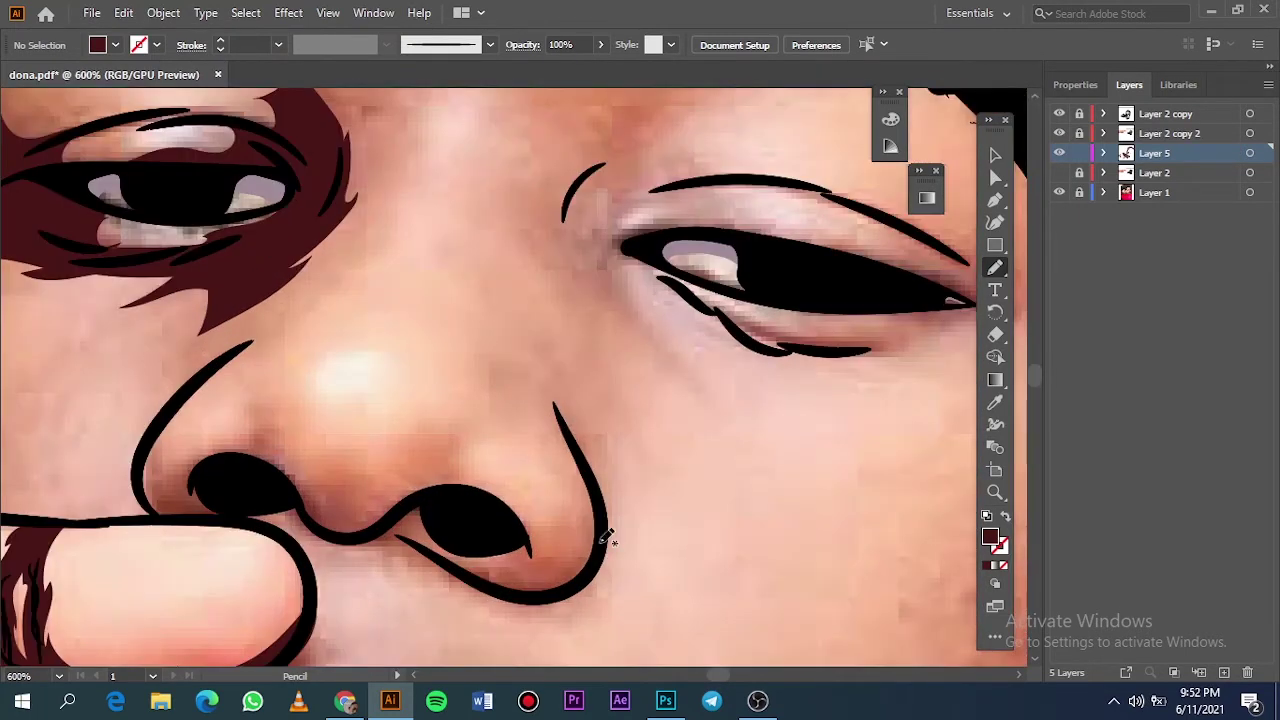
drag(397, 465, 291, 461)
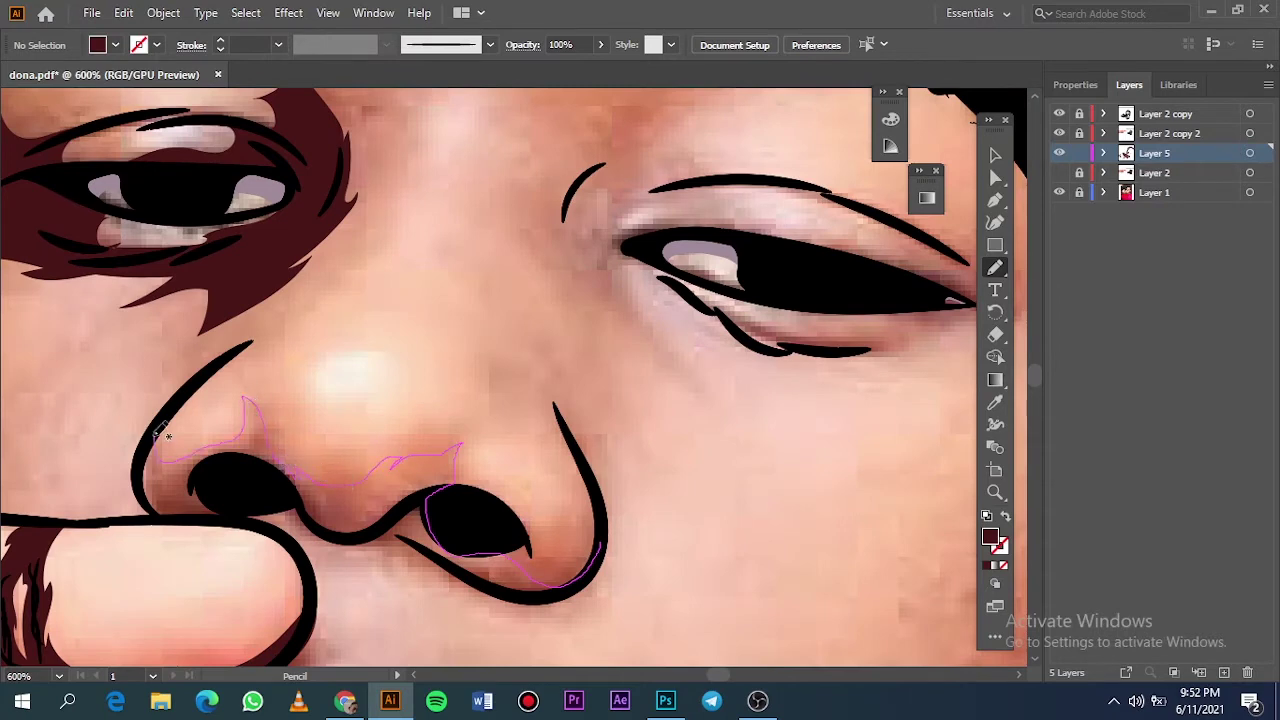
drag(610, 523, 607, 528)
mouse_move(518, 572)
mouse_down()
mouse_move(565, 567)
mouse_move(522, 565)
mouse_up()
key(ctrl+0)
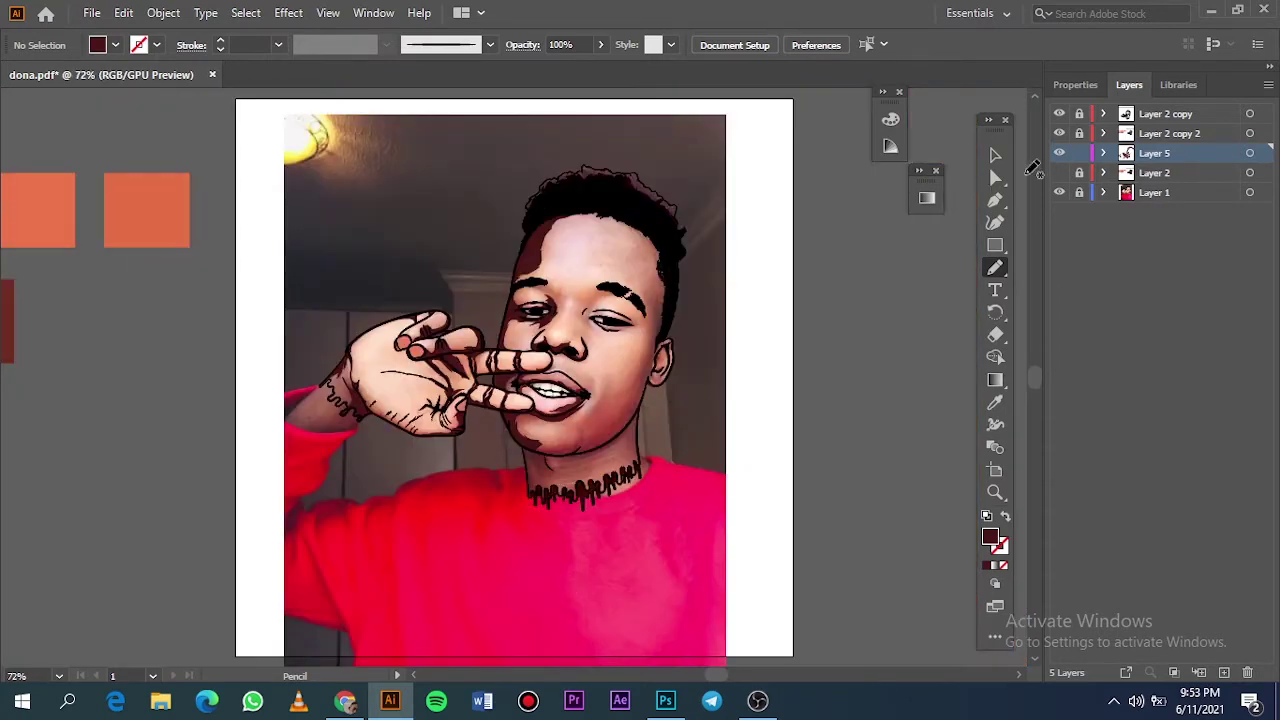
Step: Shade the neck's left edge and a collar drip, tracing up toward the chin
click(1059, 192)
click(1059, 192)
scroll(570, 462, up, 5)
scroll(566, 466, down, 3)
drag(318, 560, 321, 197)
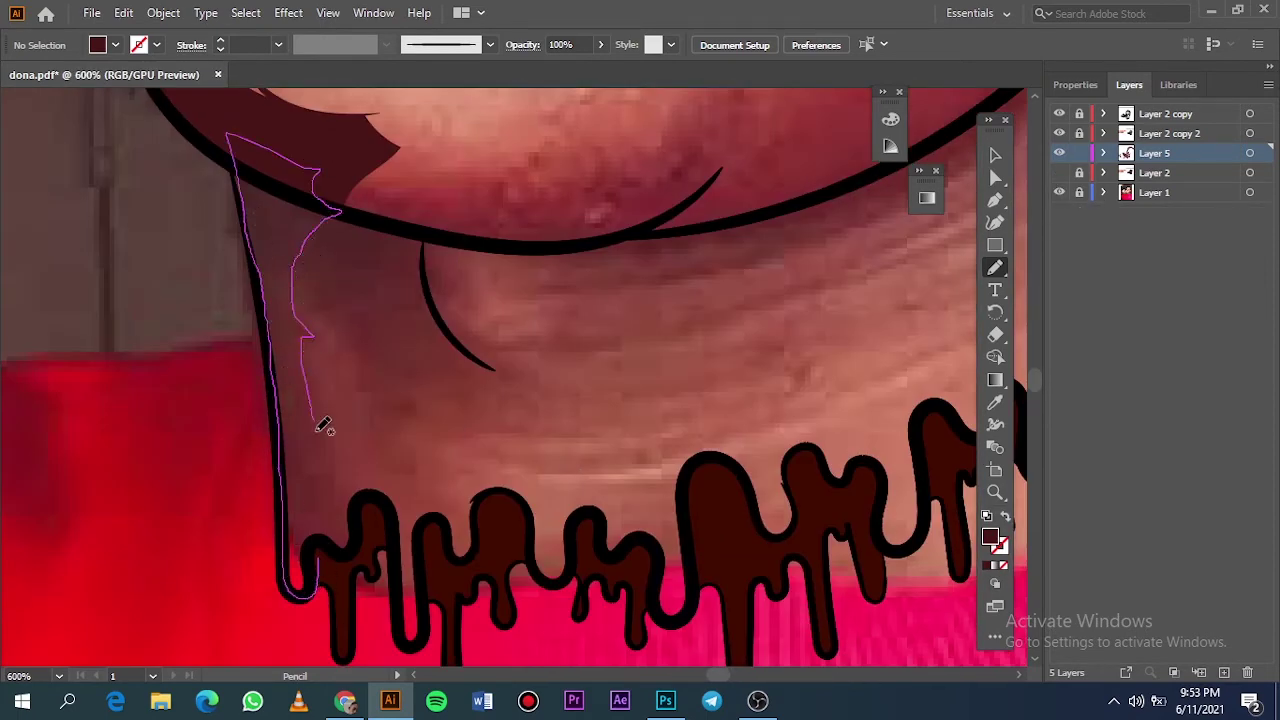
drag(365, 545, 436, 607)
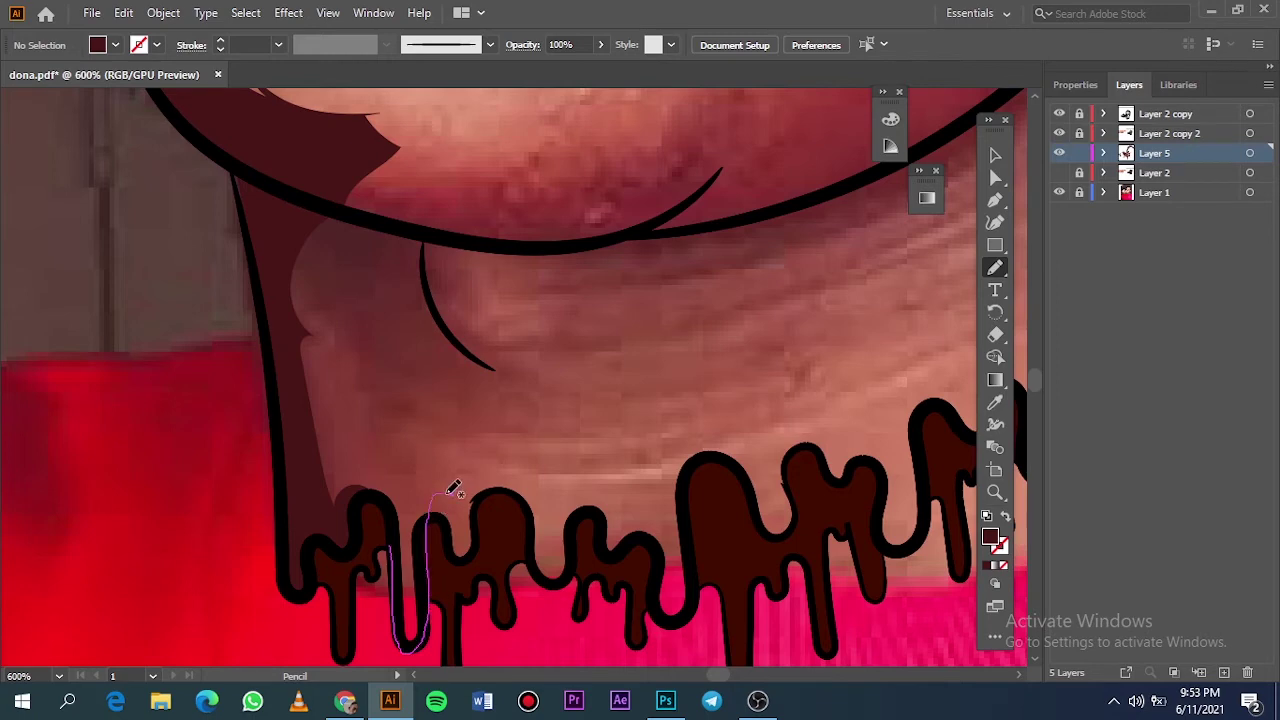
mouse_move(550, 410)
mouse_down()
mouse_move(428, 248)
mouse_move(287, 290)
mouse_up()
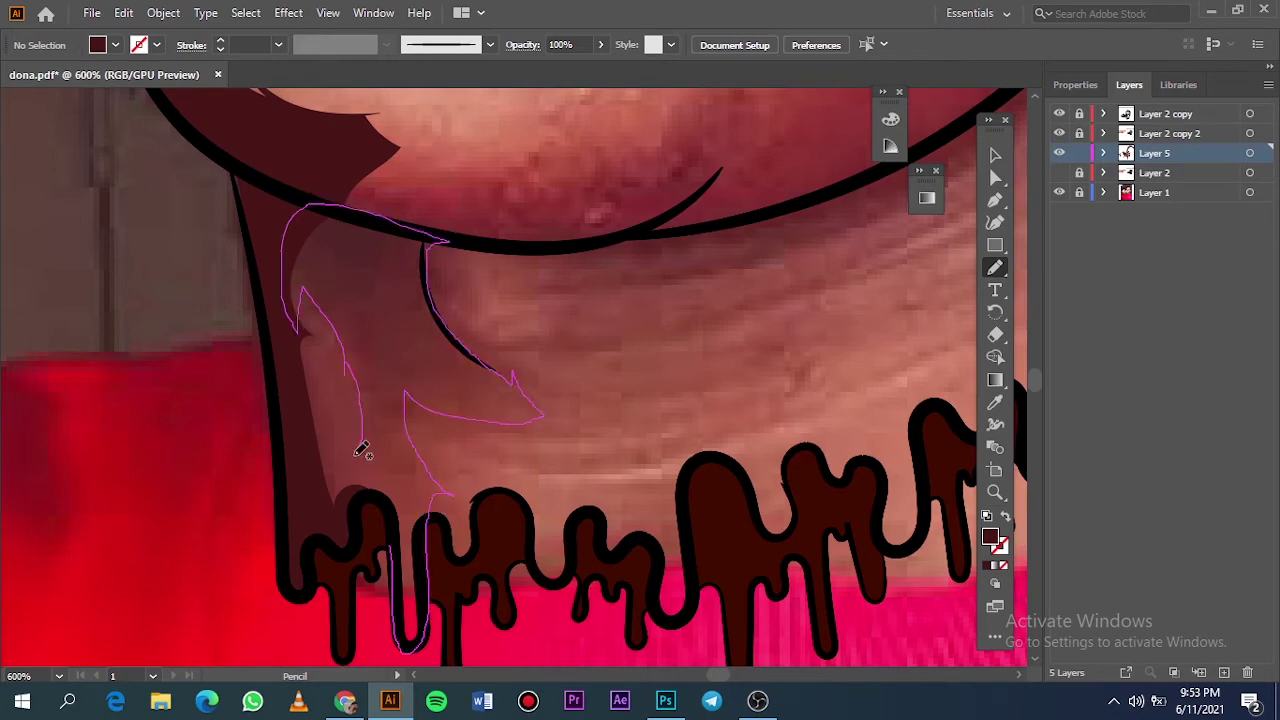
Step: Draw a shadow beneath the jaw line, extending it leftward
scroll(555, 385, down, 3)
scroll(555, 385, down, 3)
scroll(370, 470, up, 6)
drag(352, 467, 397, 516)
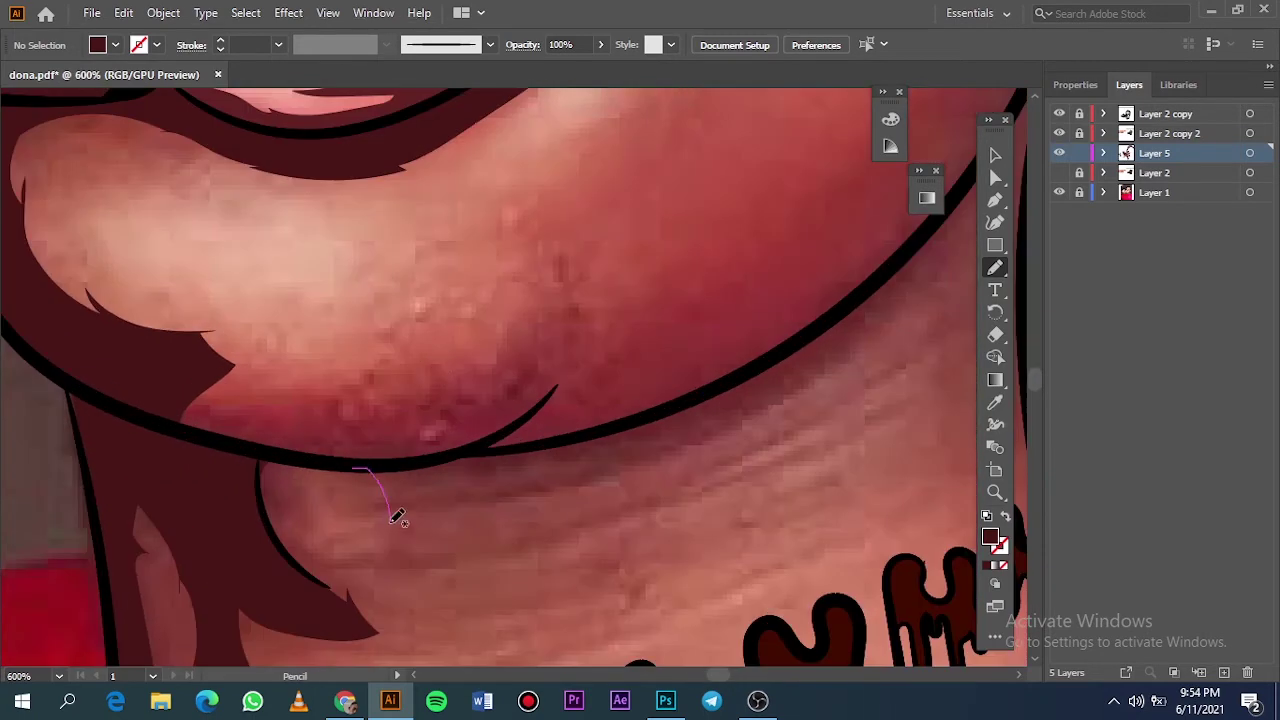
drag(745, 403, 363, 457)
key(ctrl+0)
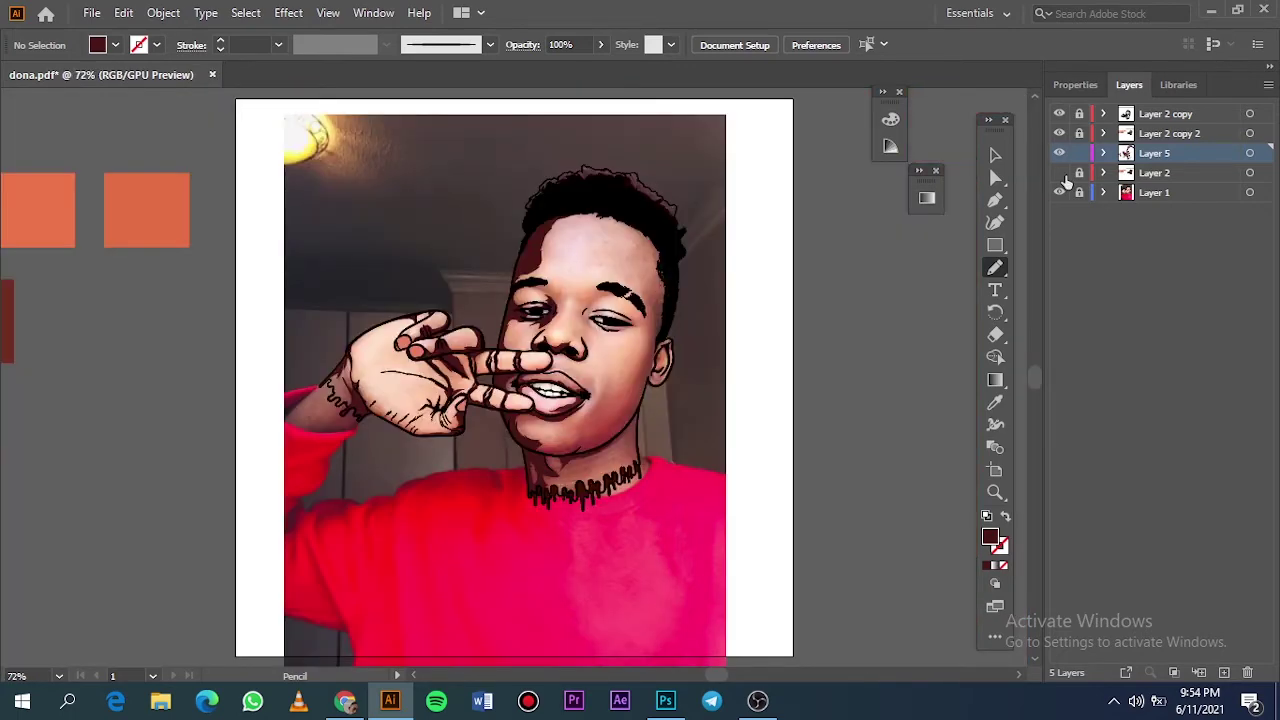
Step: Toggle Layer 1 and Layer 2 visibility to compare the artwork against the reference photo
click(1059, 172)
click(1060, 192)
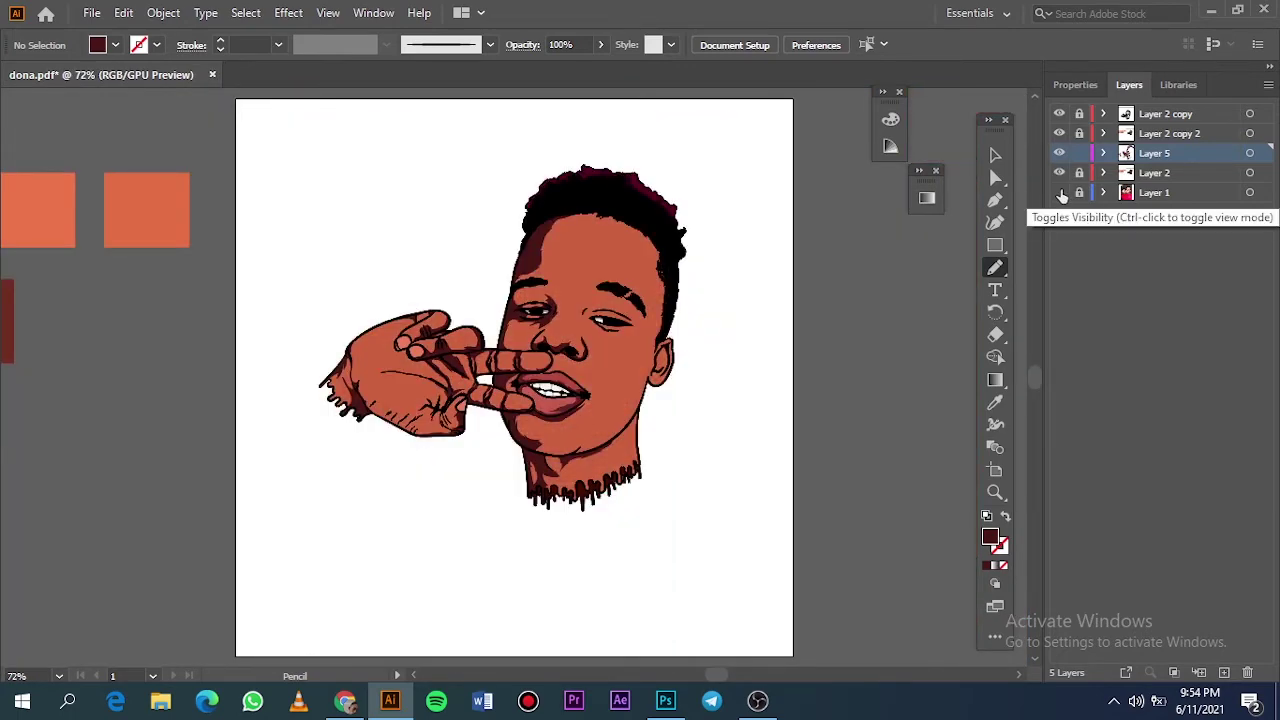
click(1060, 192)
click(1059, 172)
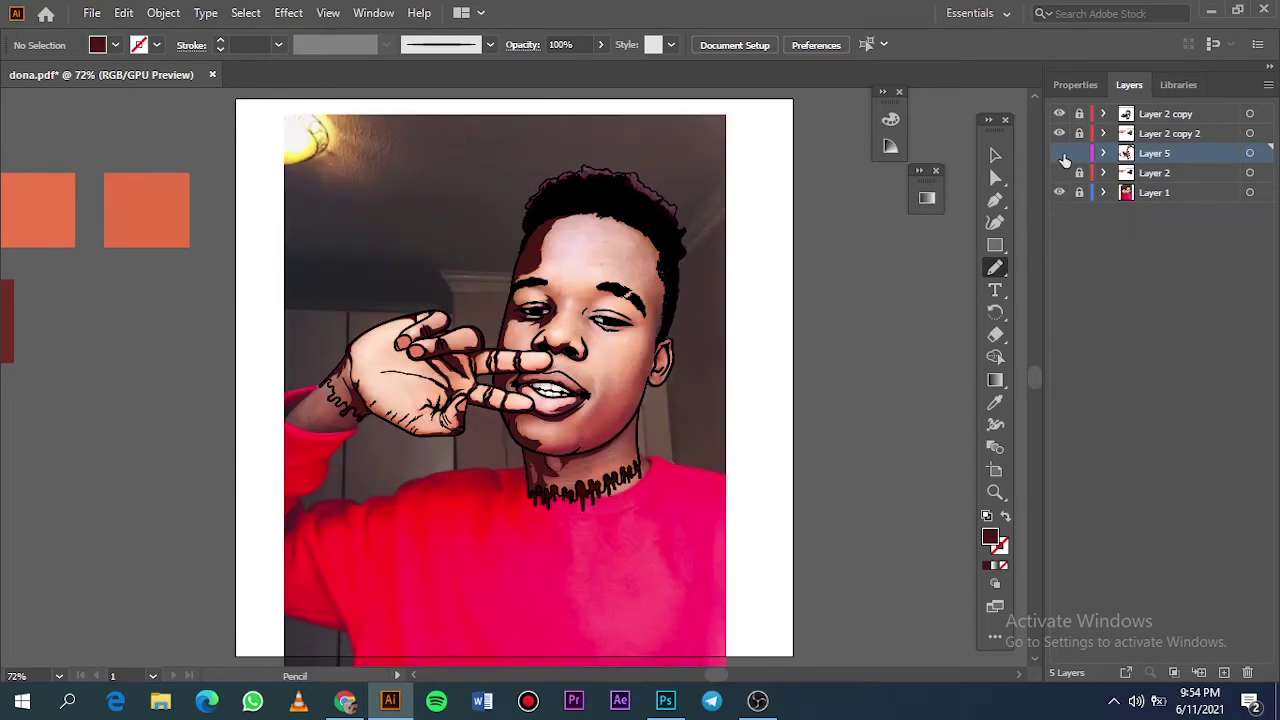
click(1059, 172)
click(1060, 192)
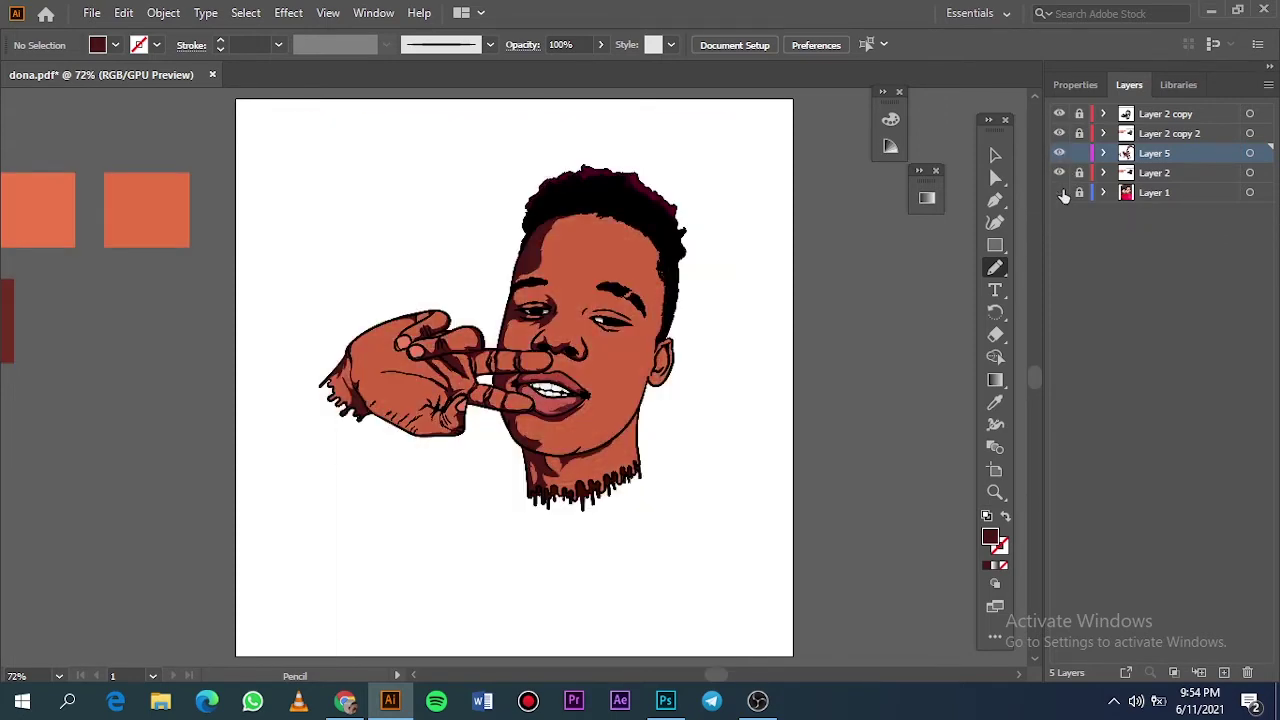
click(1060, 192)
click(1059, 172)
scroll(617, 449, up, 5)
scroll(646, 389, up, 2)
Step: Trace a closed shadow along the right neck edge beneath the jaw and check it
drag(410, 505, 614, 384)
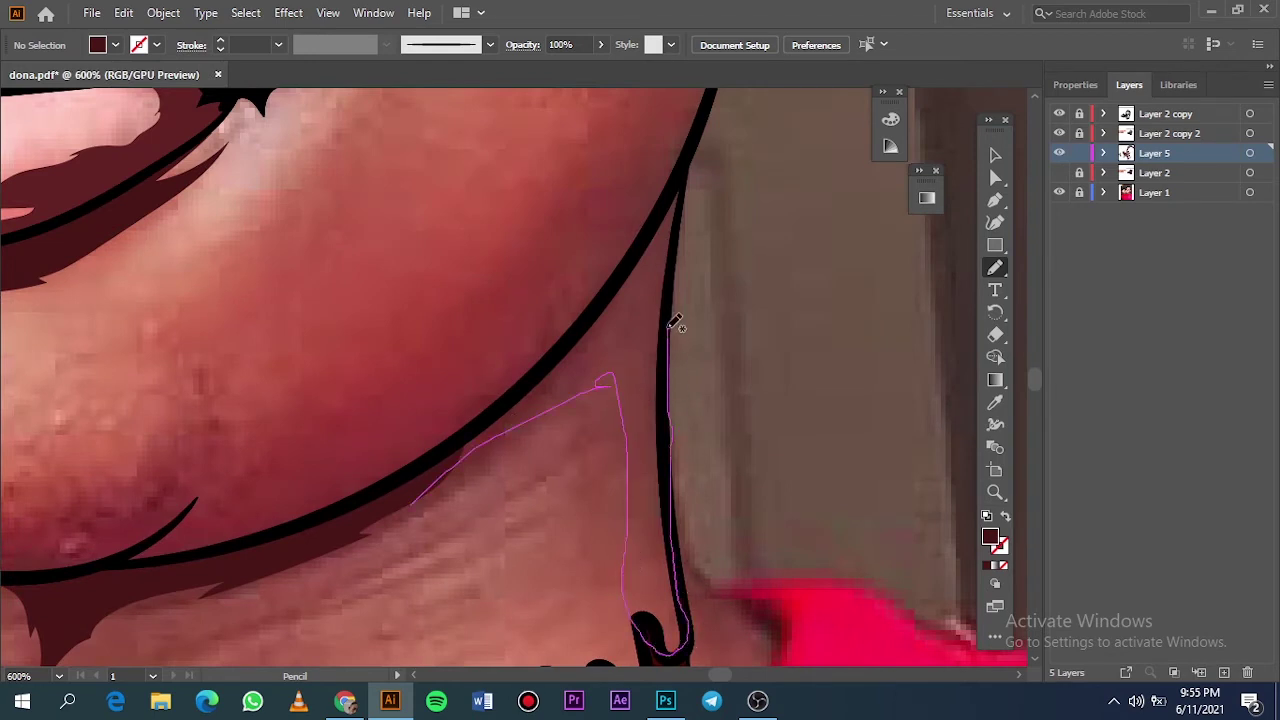
drag(696, 622, 419, 503)
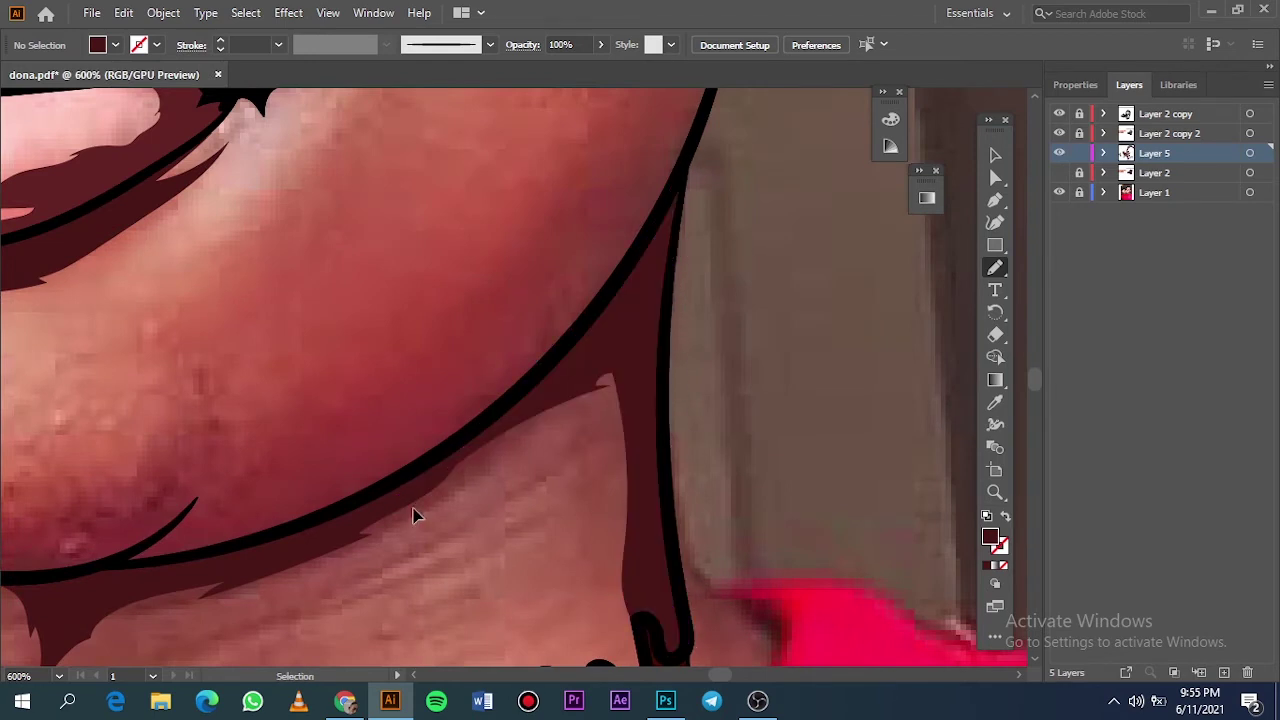
key(ctrl+0)
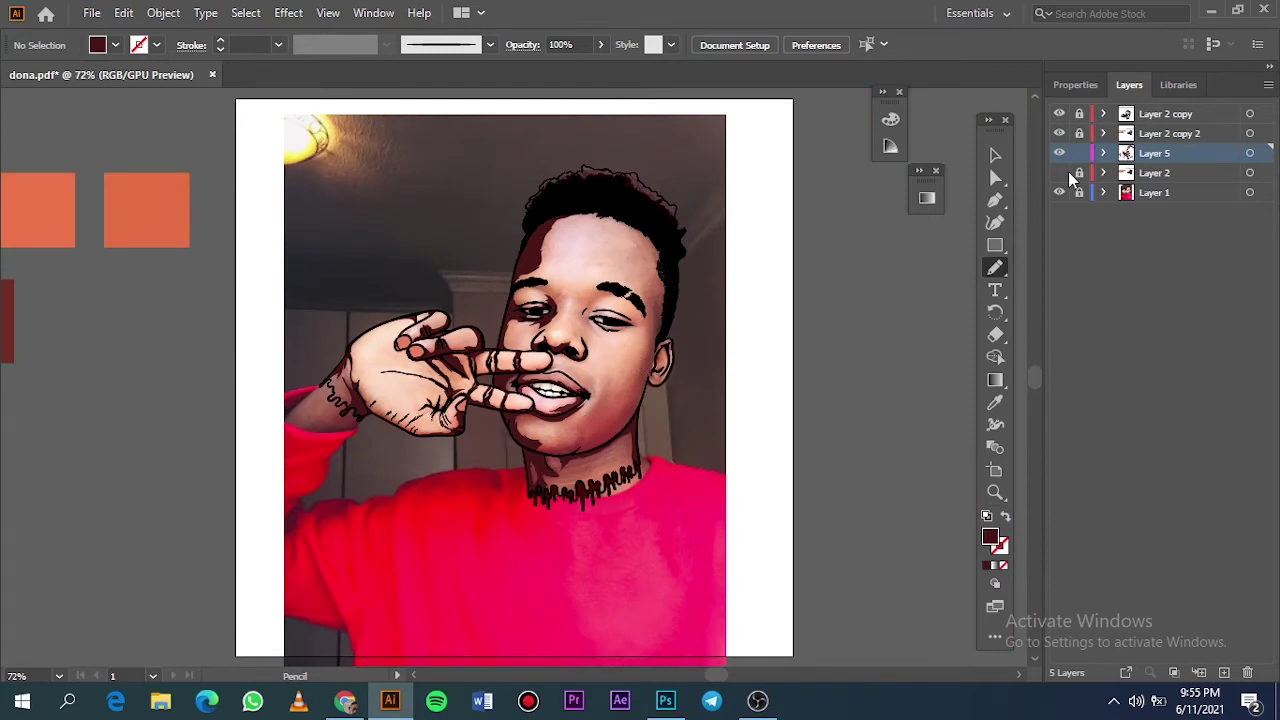
click(1059, 192)
click(1059, 192)
scroll(665, 250, up, 3)
scroll(665, 250, up, 1)
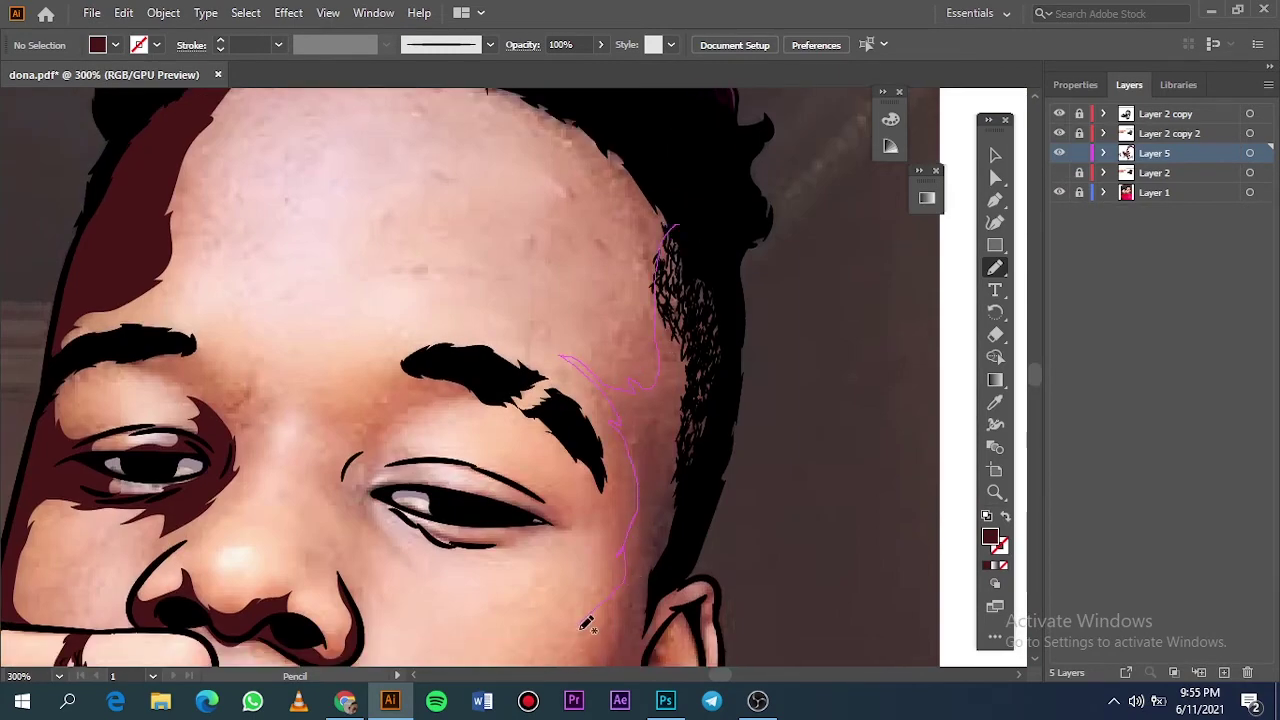
Step: Draw closed dark maroon shadows at the top, inside and left edge of the ear
drag(587, 624, 686, 214)
scroll(686, 214, down, 3)
scroll(709, 312, up, 2)
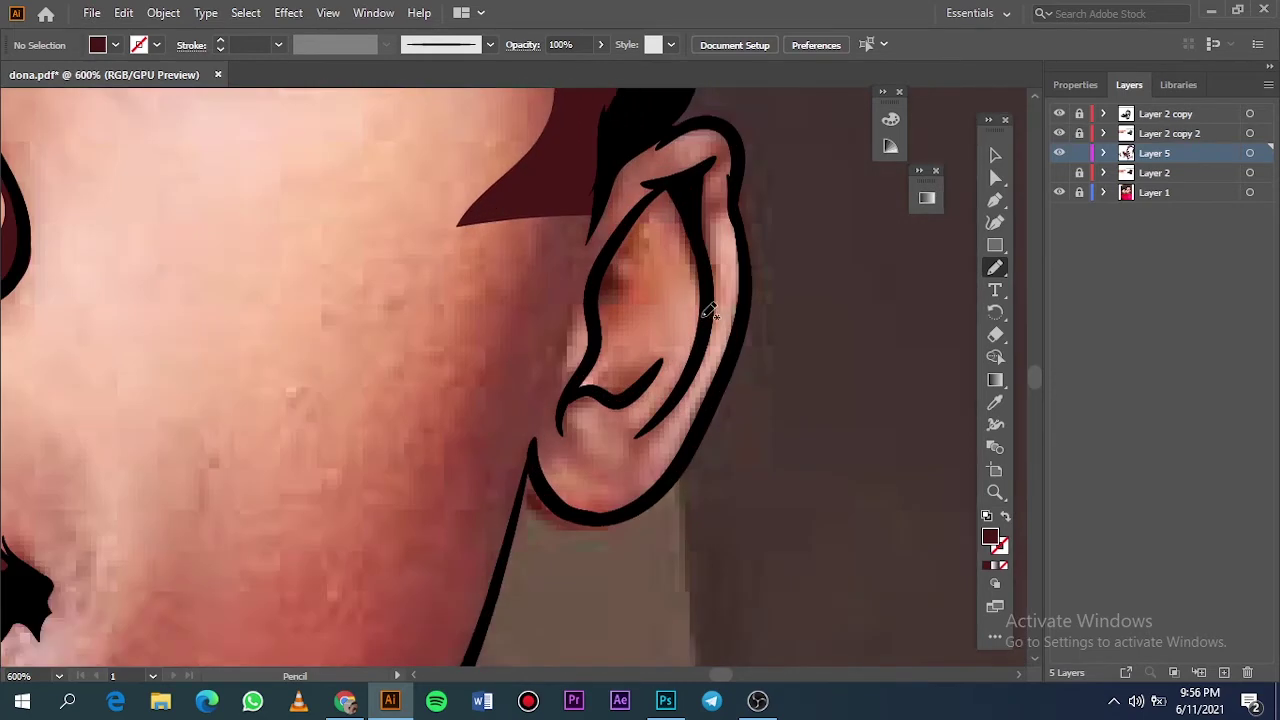
scroll(709, 312, up, 2)
drag(697, 310, 668, 240)
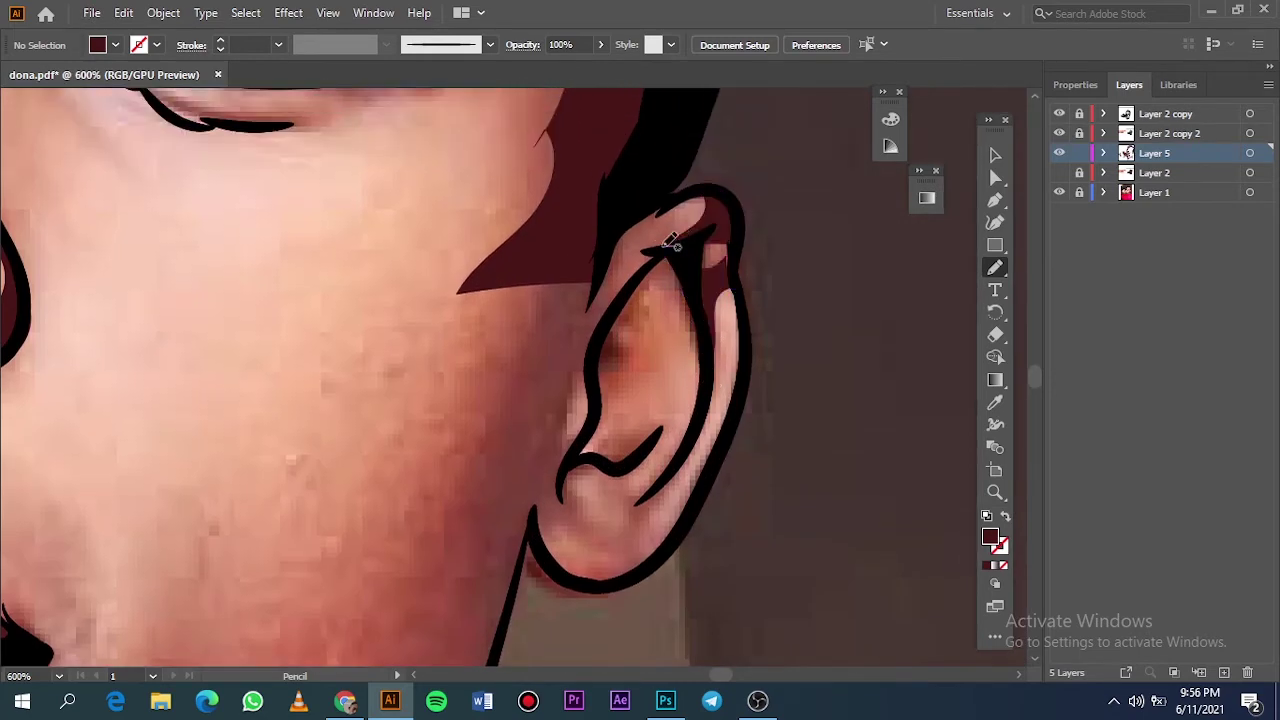
drag(703, 378, 657, 272)
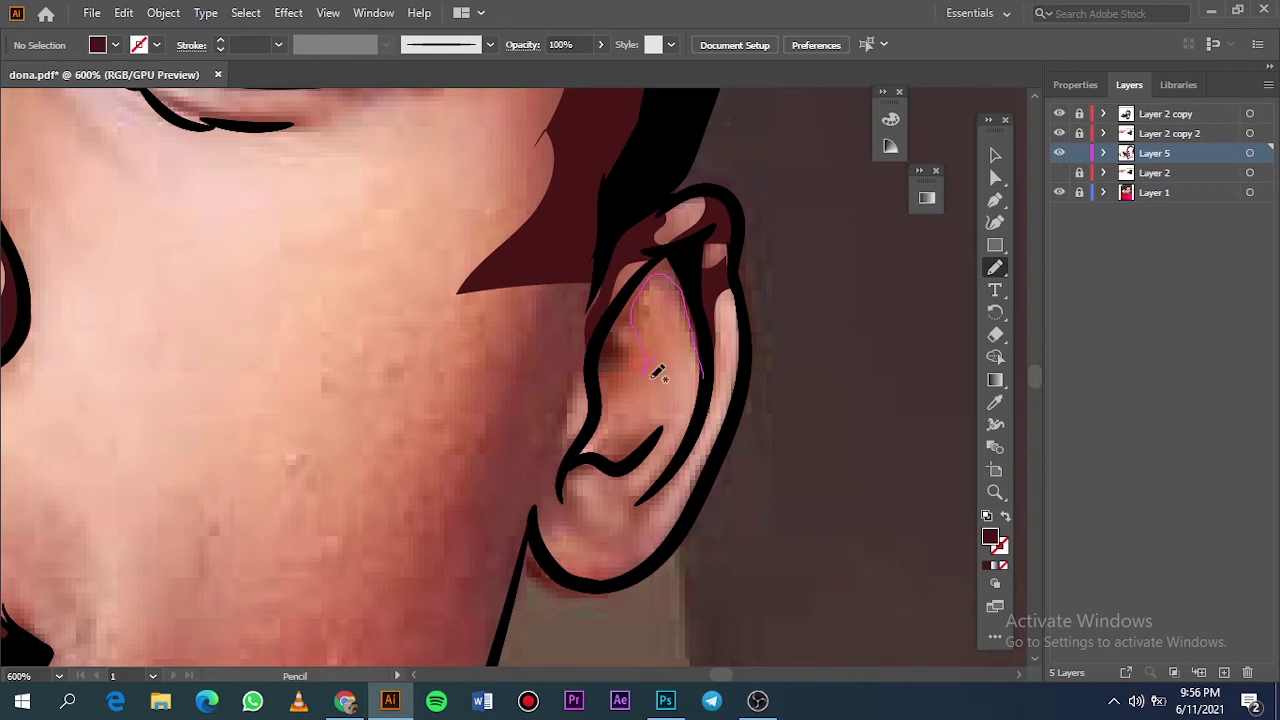
drag(657, 373, 693, 435)
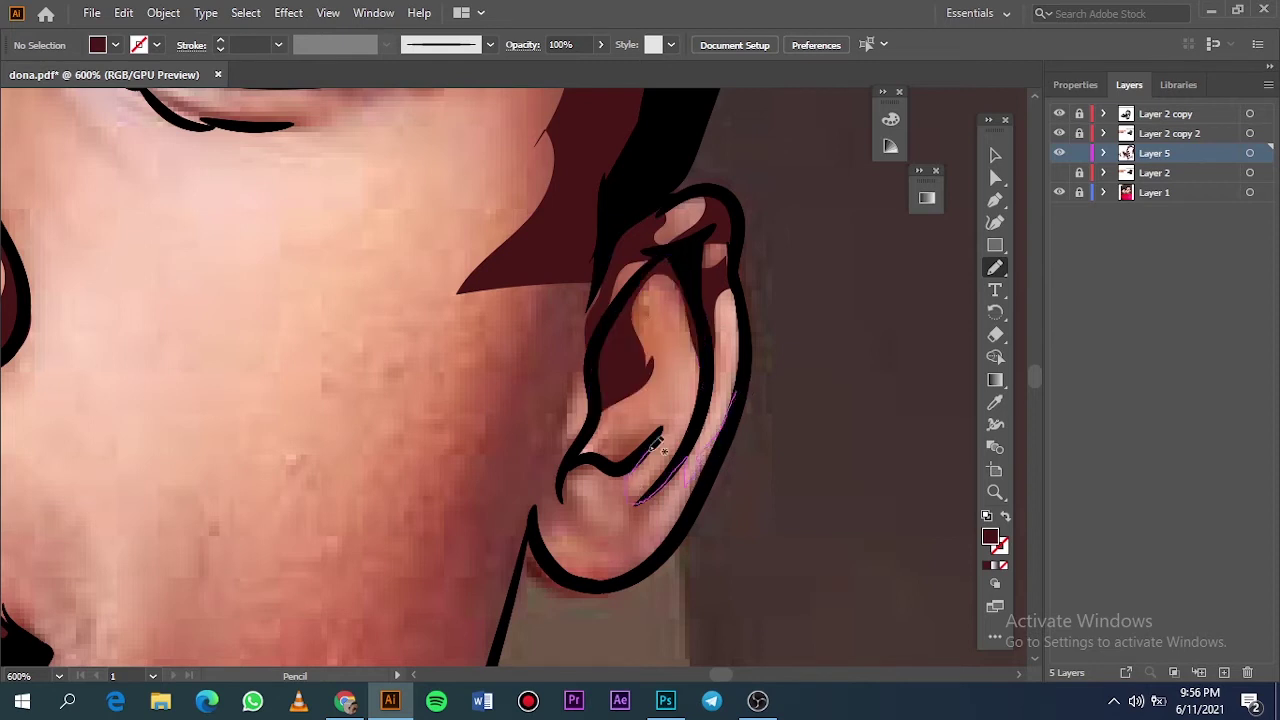
drag(558, 490, 571, 265)
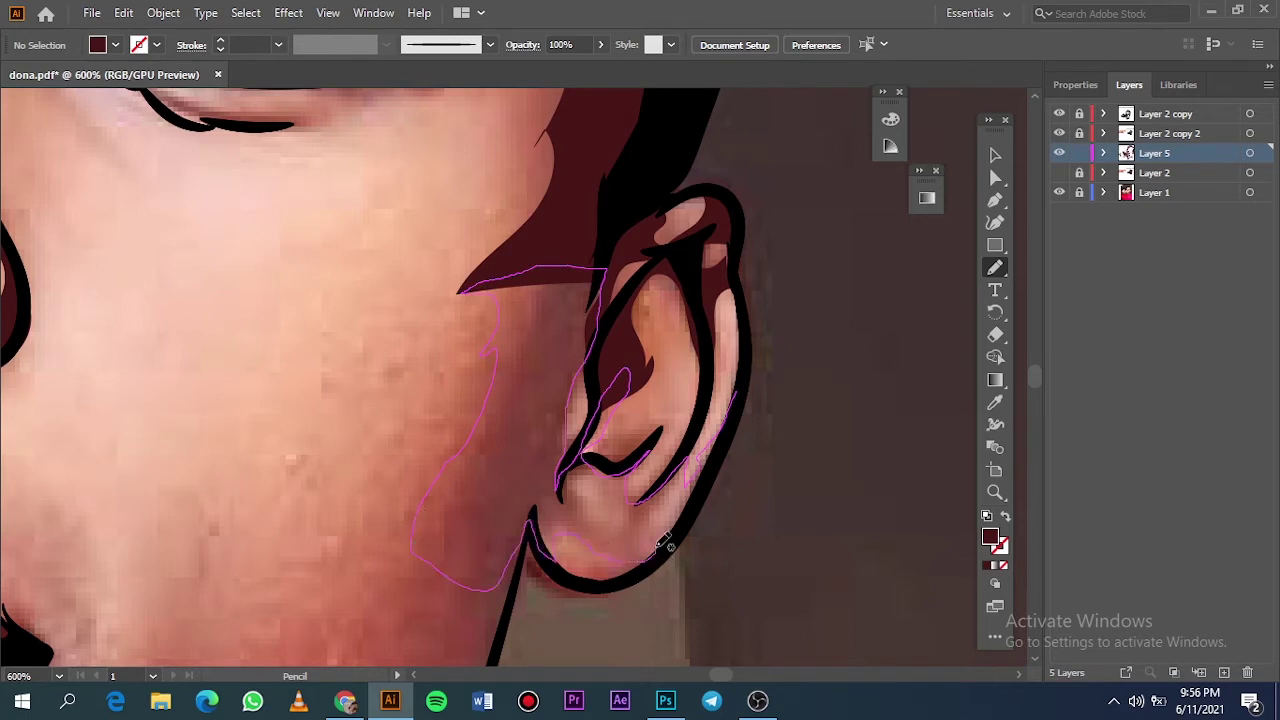
drag(742, 390, 742, 390)
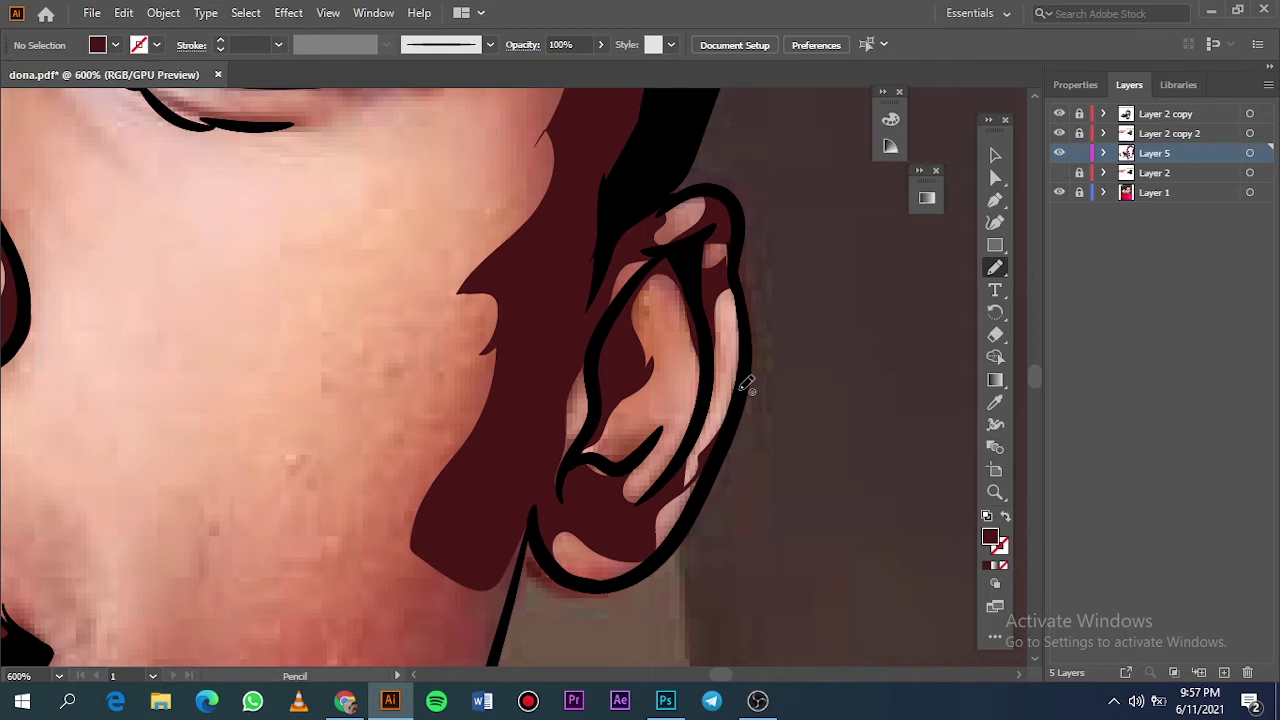
Step: Trace dark maroon shadow shapes along the jaw and around the lower jaw
scroll(745, 385, down, 2)
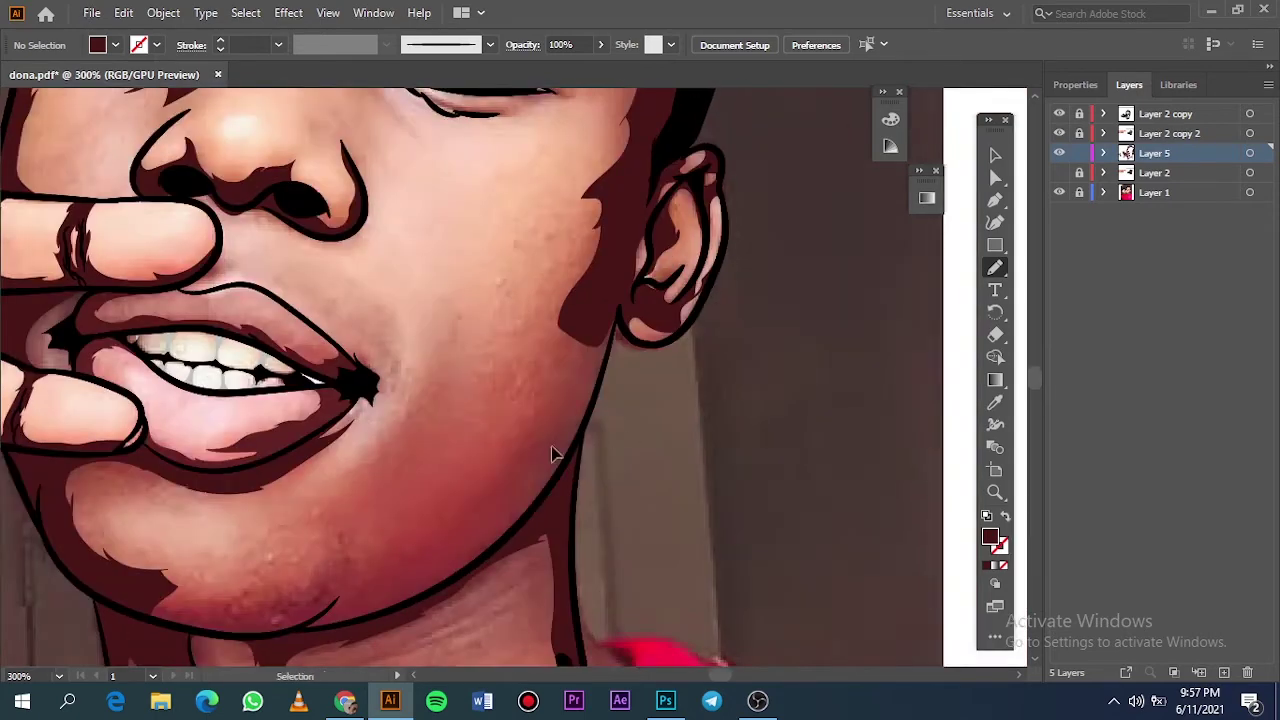
scroll(554, 451, up, 1)
drag(611, 422, 750, 240)
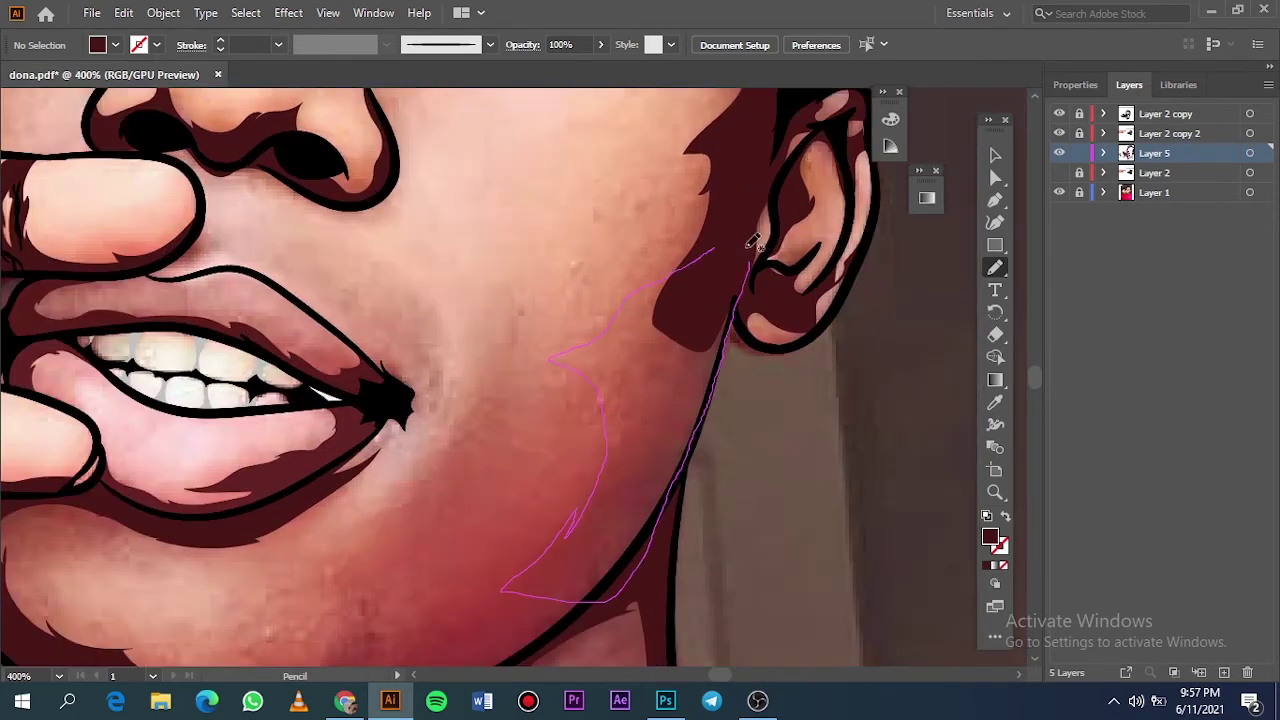
scroll(806, 374, down, 2)
scroll(806, 374, up, 1)
drag(872, 452, 668, 545)
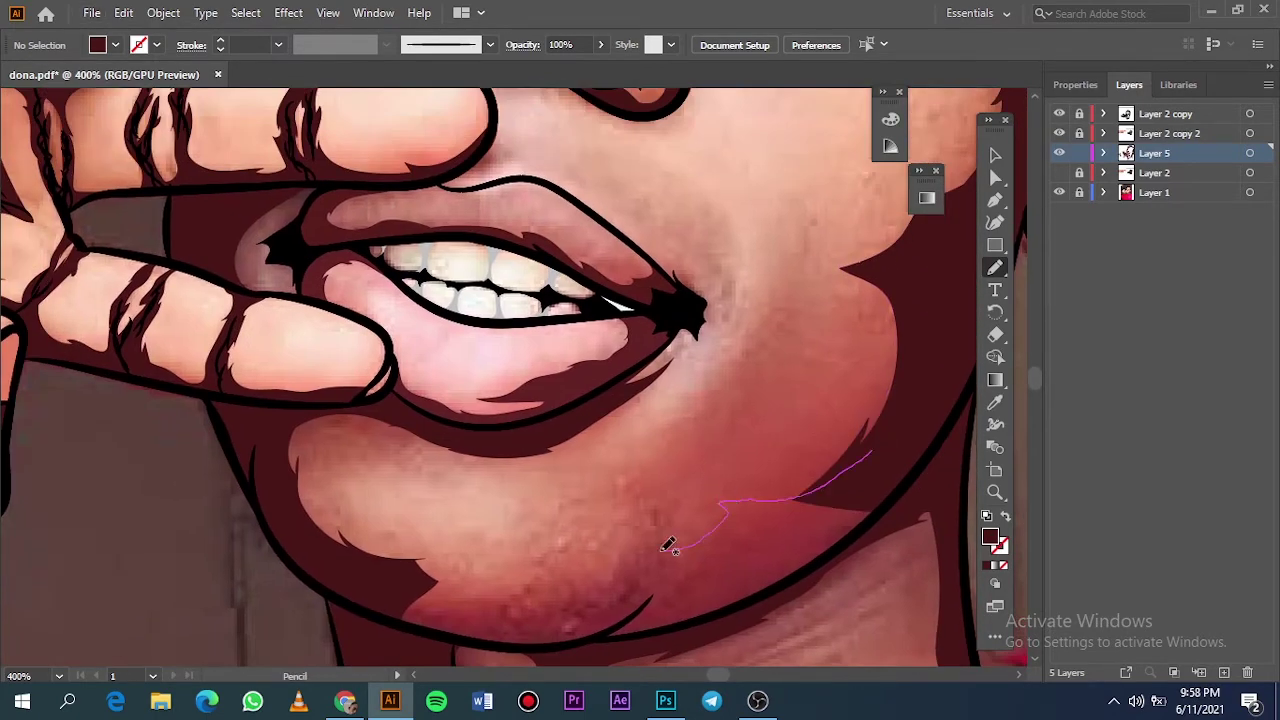
drag(452, 590, 871, 457)
scroll(871, 457, right, 2)
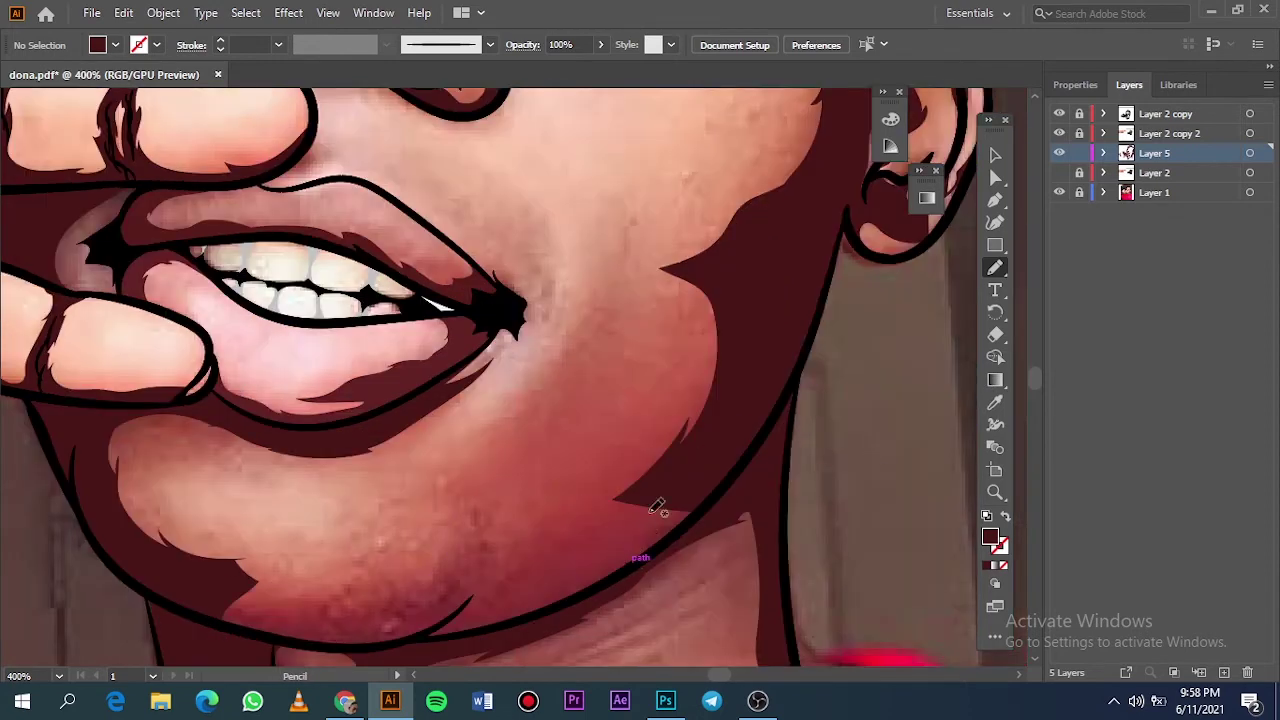
mouse_move(672, 490)
mouse_down()
mouse_move(560, 535)
mouse_move(705, 498)
mouse_up()
key(ctrl+0)
Step: Shade the second eye's inner corner, eyelid and underside, redoing one stray stroke
click(1060, 192)
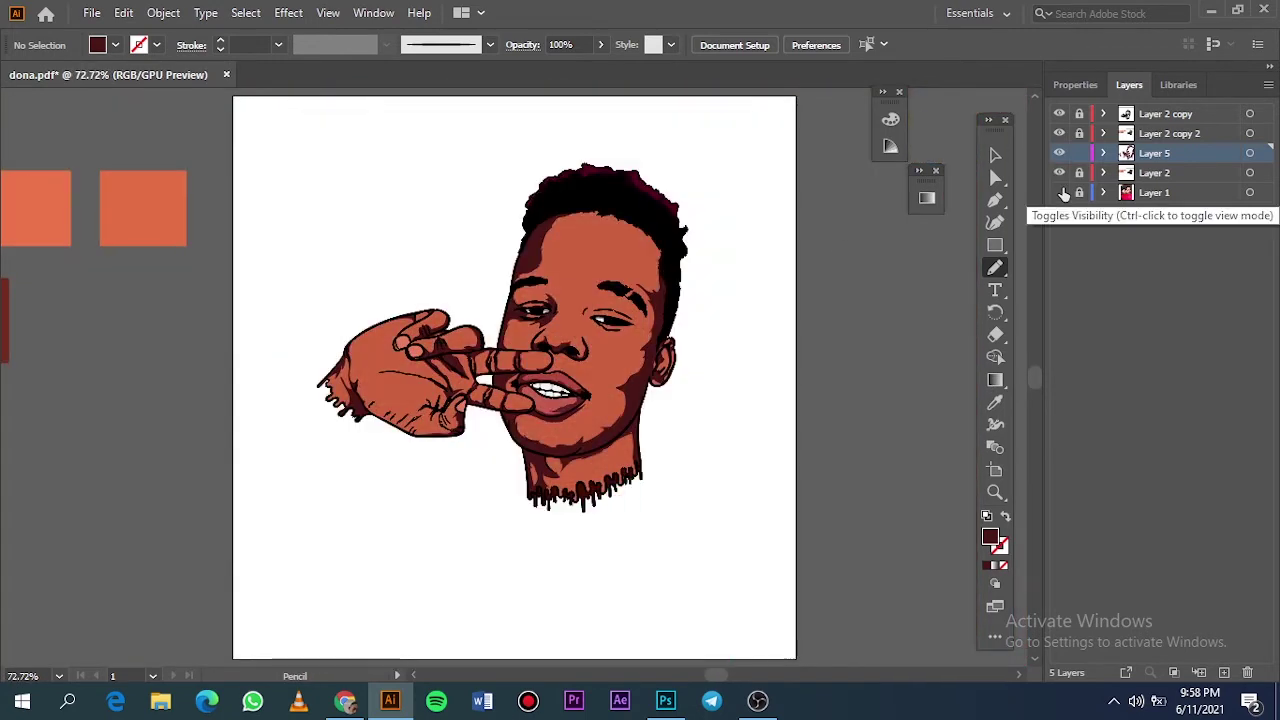
click(1060, 192)
click(1060, 172)
scroll(600, 320, up, 5)
drag(527, 348, 450, 232)
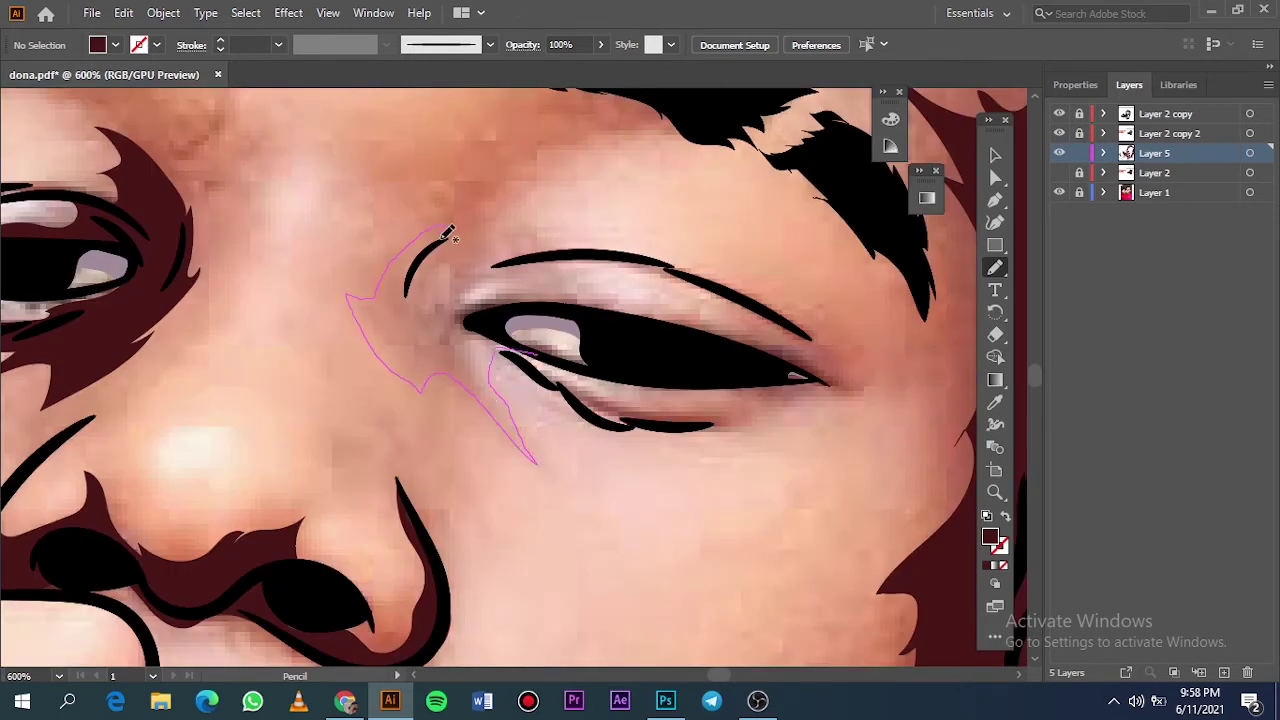
key(ctrl+z)
mouse_move(537, 245)
mouse_down()
mouse_move(517, 350)
mouse_move(493, 202)
mouse_up()
drag(408, 338, 517, 350)
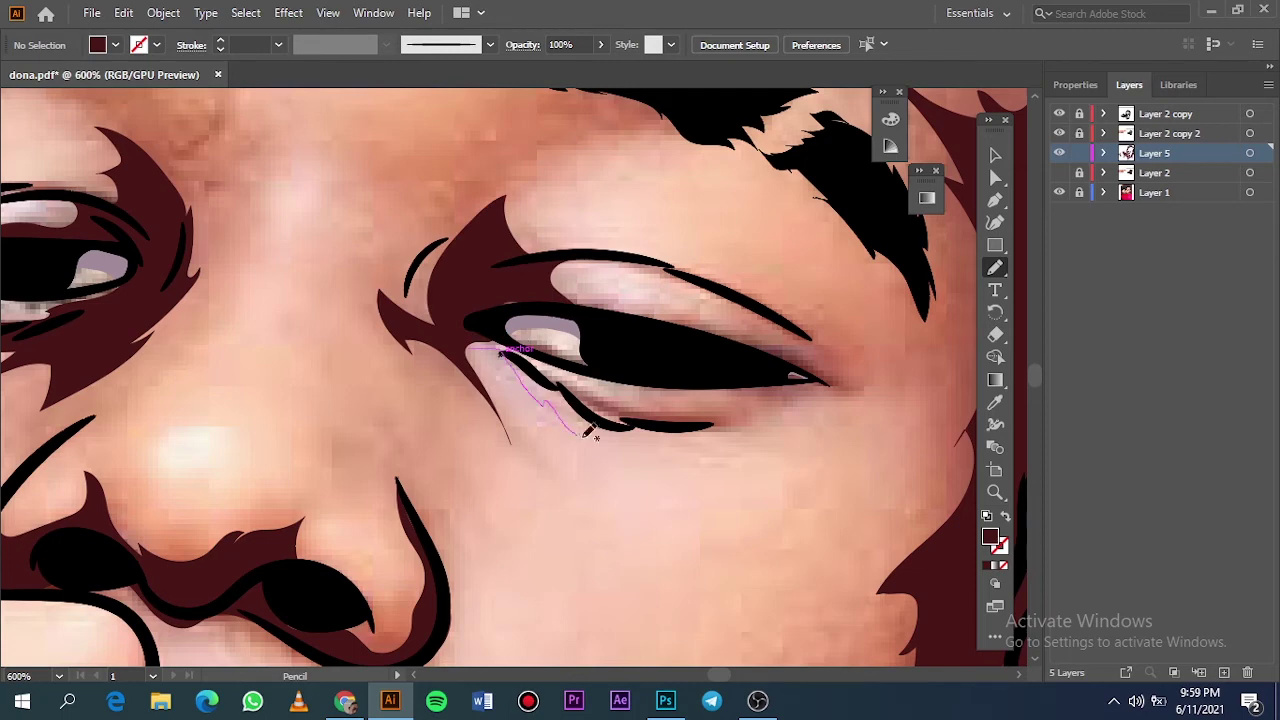
drag(601, 369, 493, 353)
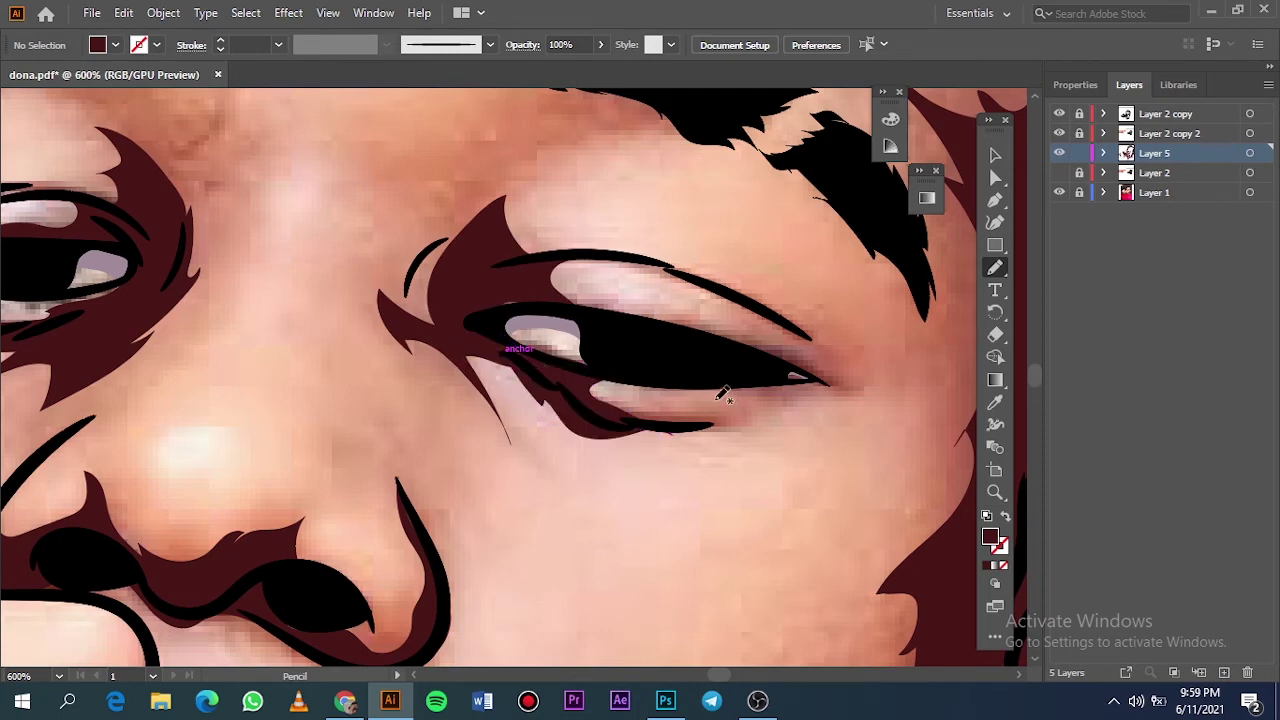
key(ctrl+0)
click(1059, 192)
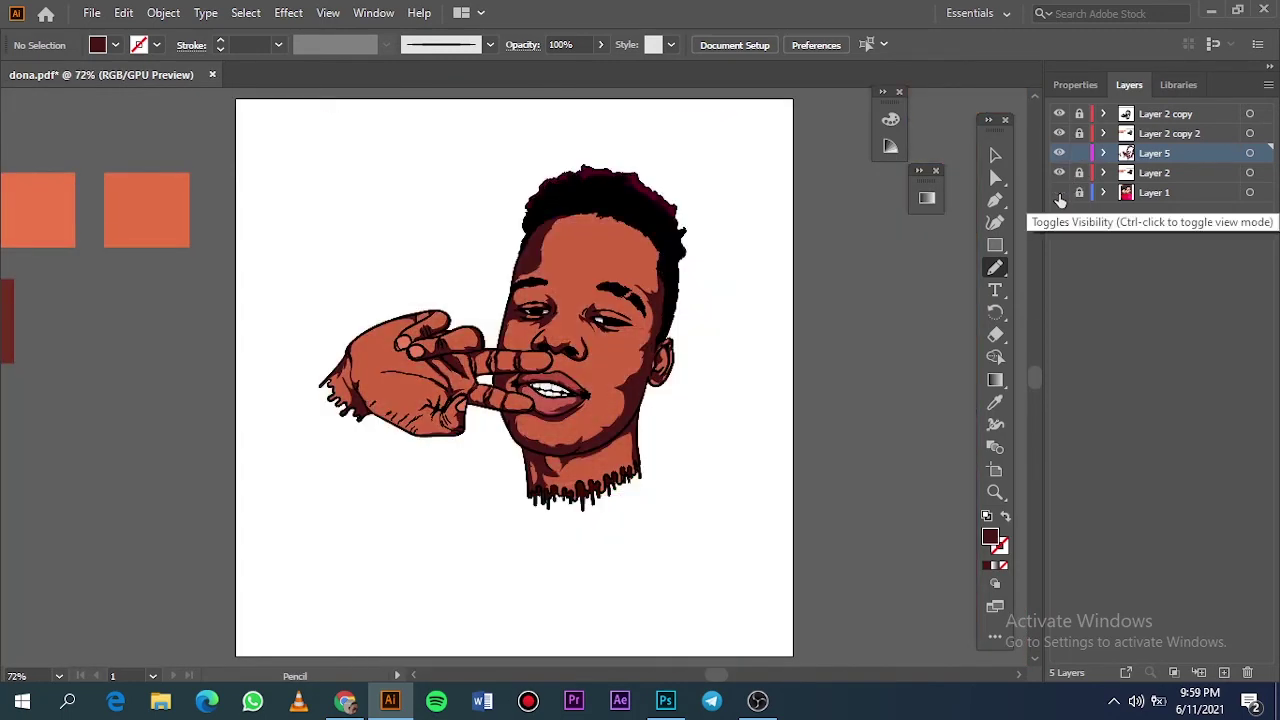
Step: Switch to the Eyedropper and toggle layers to reveal the reference photo
key(i)
click(1059, 172)
click(1059, 192)
scroll(686, 451, up, 3)
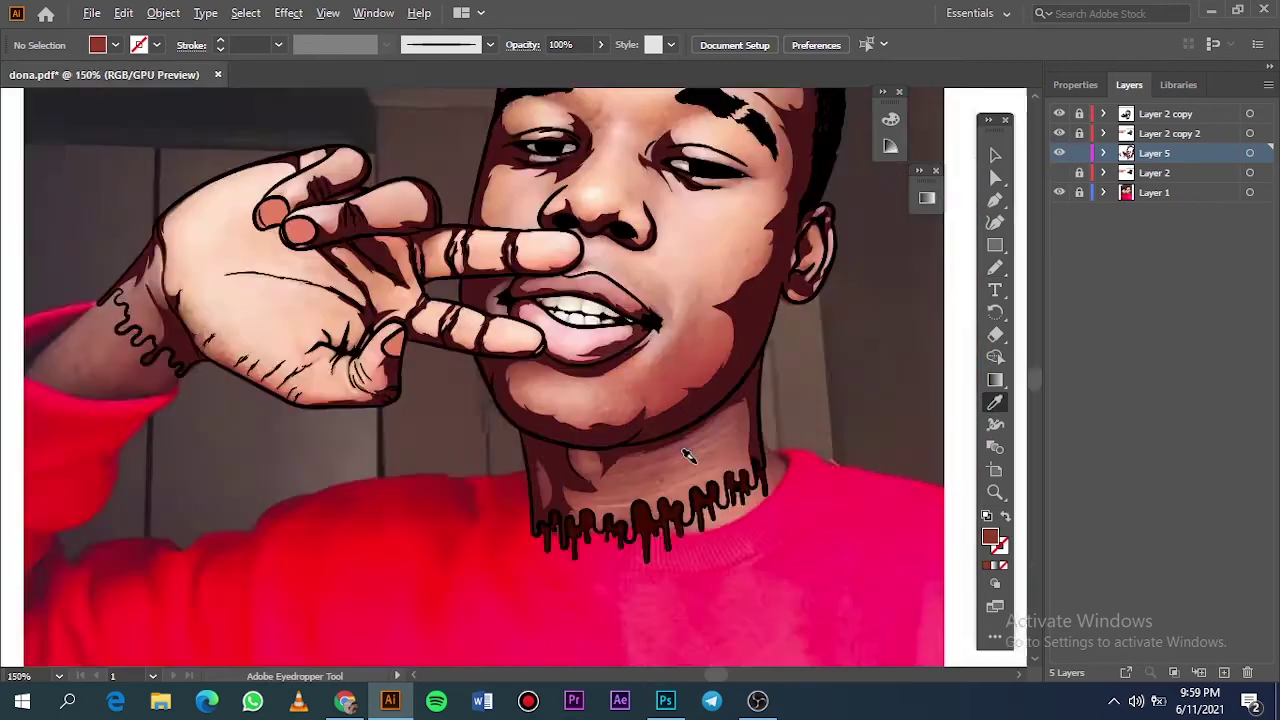
scroll(796, 416, up, 3)
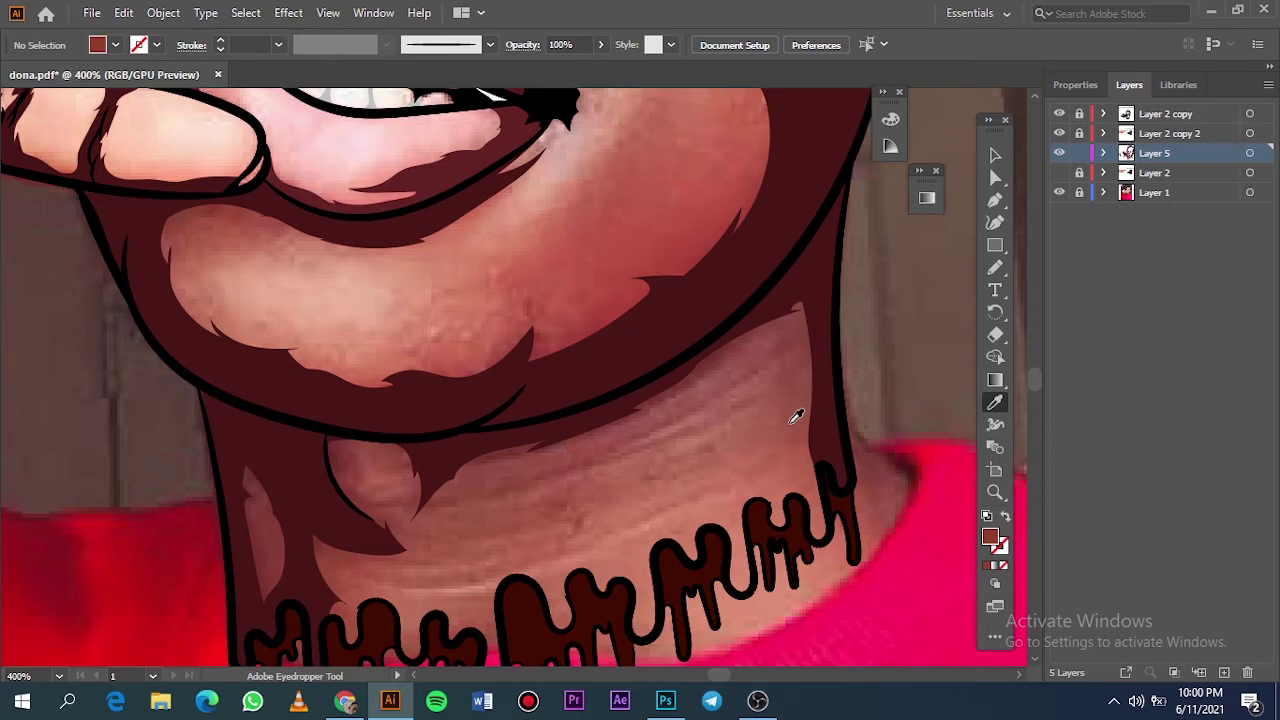
Step: Create Layer 6 and draw a reddish-brown mid-tone shape around the neck
key(n)
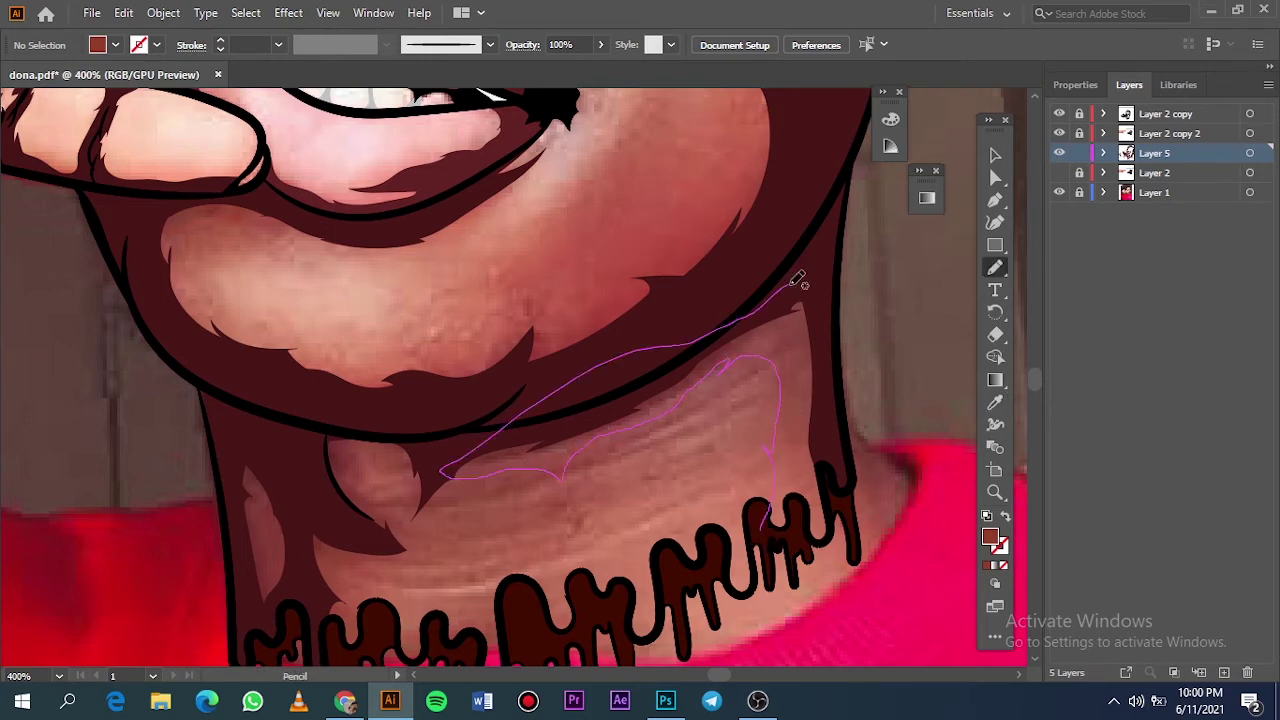
drag(540, 465, 770, 515)
click(1199, 672)
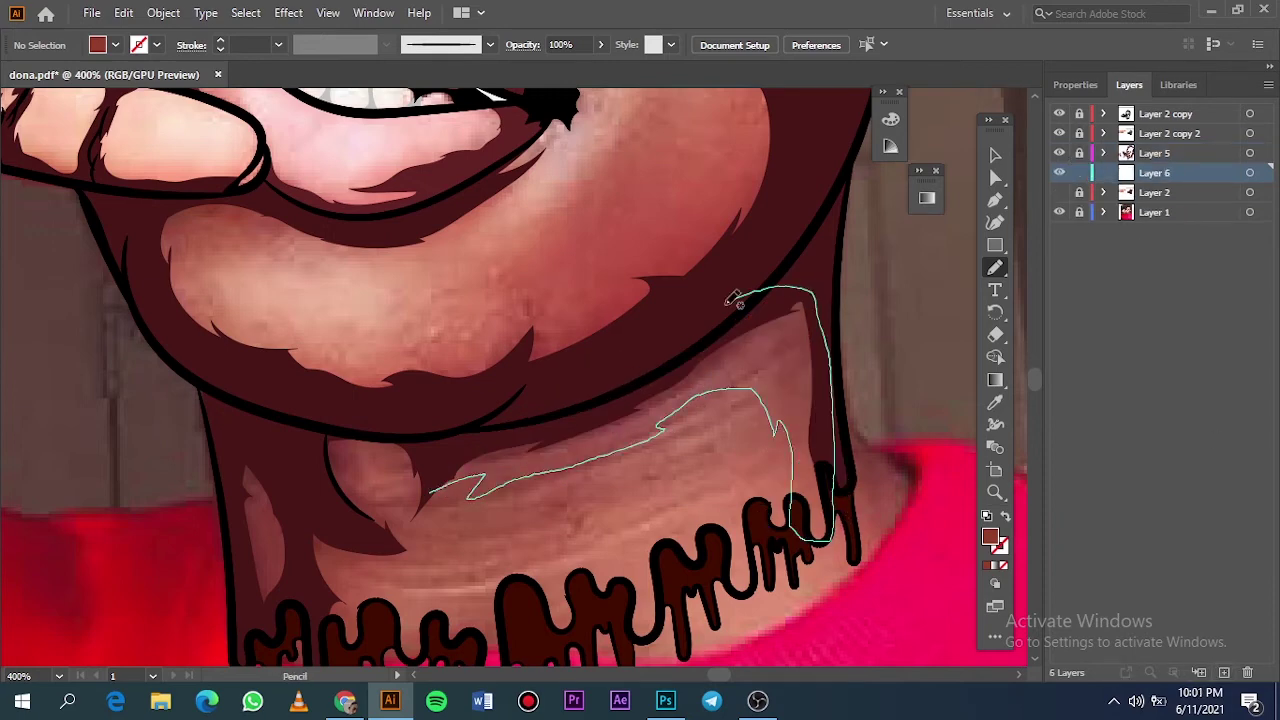
drag(475, 478, 430, 490)
key(ctrl+0)
click(1059, 192)
Step: Draw mid-tone shapes below the jaw and above the neck drips, comparing with the photo
click(1059, 212)
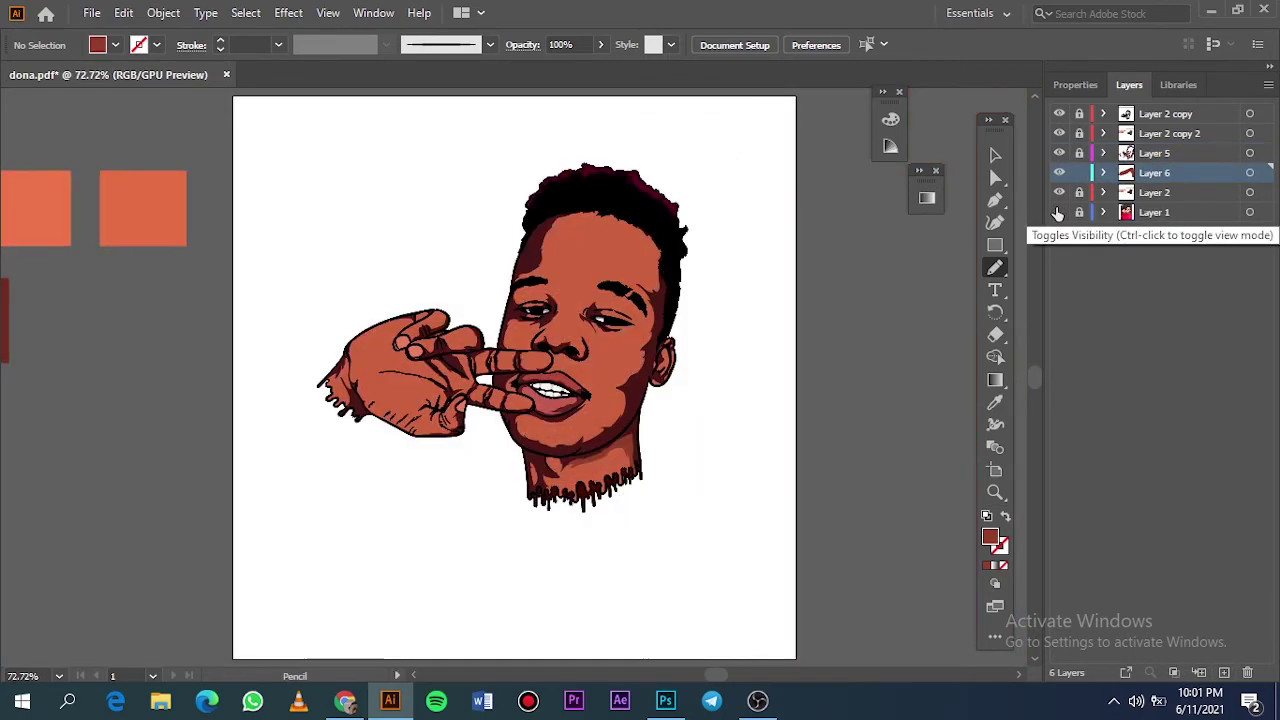
click(1059, 212)
click(1059, 192)
mouse_move(590, 366)
mouse_down()
mouse_move(491, 466)
mouse_move(406, 366)
mouse_move(620, 320)
mouse_up()
scroll(620, 320, down, 5)
drag(423, 409, 430, 292)
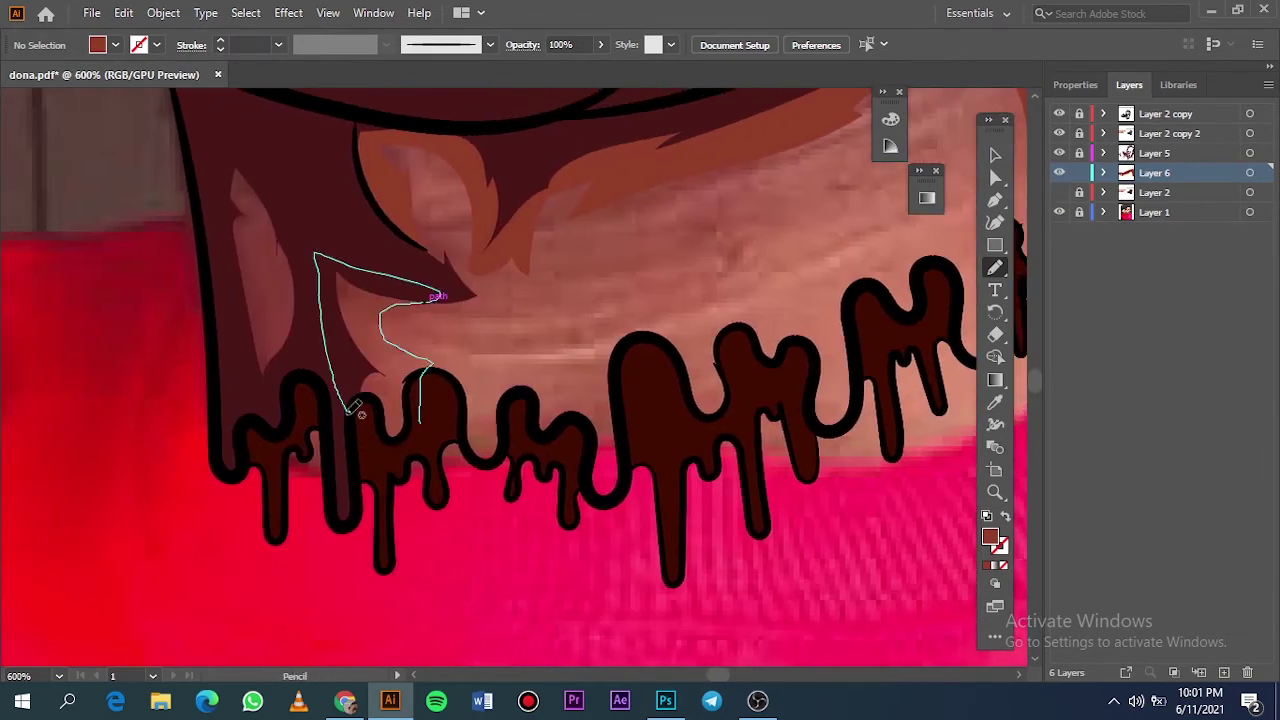
mouse_move(290, 395)
mouse_down()
mouse_move(283, 318)
mouse_move(290, 395)
mouse_up()
key(ctrl+0)
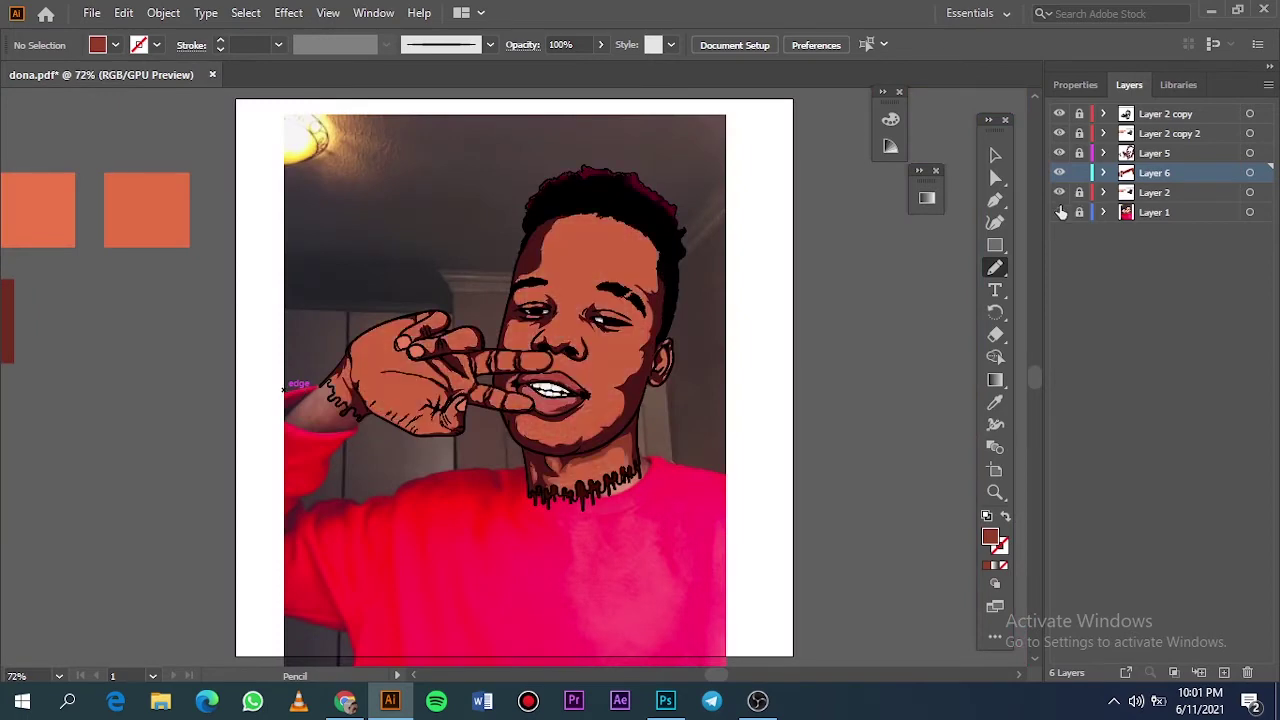
click(1061, 212)
Step: Pencil a dark-red forehead shape and a closed shape from cheek around the eye, then preview it
click(1061, 212)
scroll(560, 330, up, 4)
scroll(478, 320, up, 2)
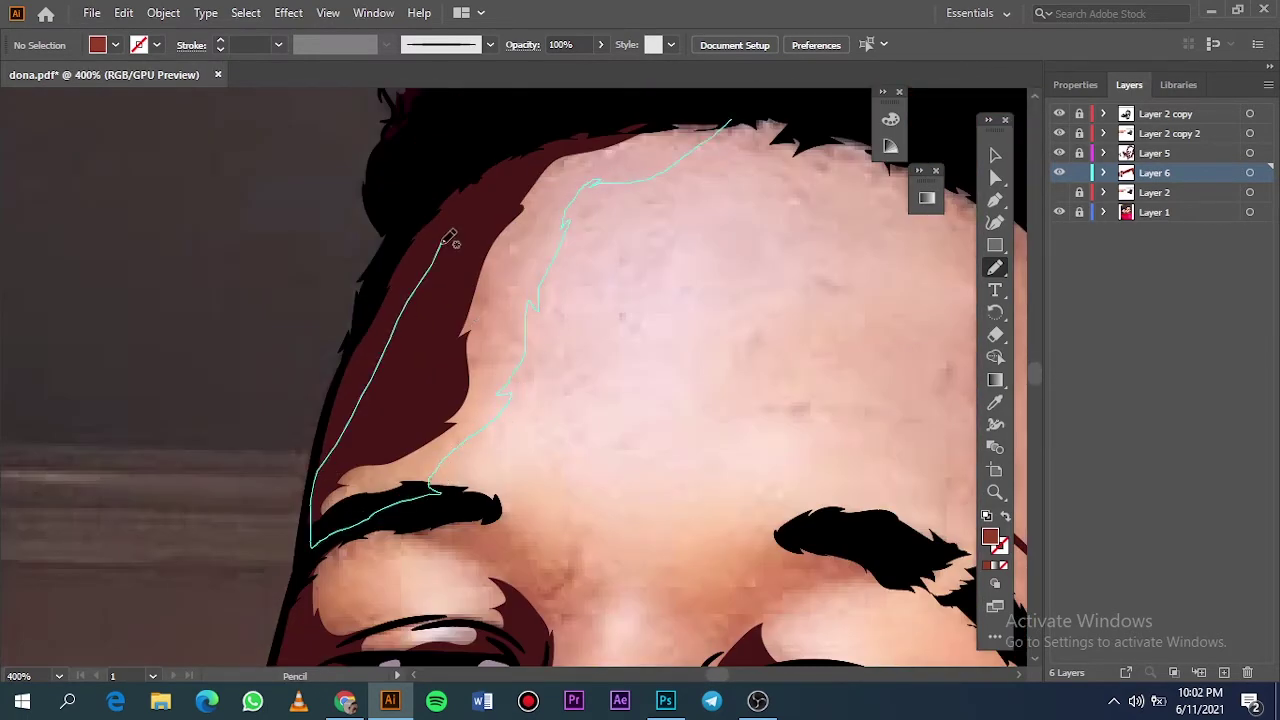
drag(441, 467, 735, 118)
scroll(627, 244, down, 5)
scroll(627, 244, up, 6)
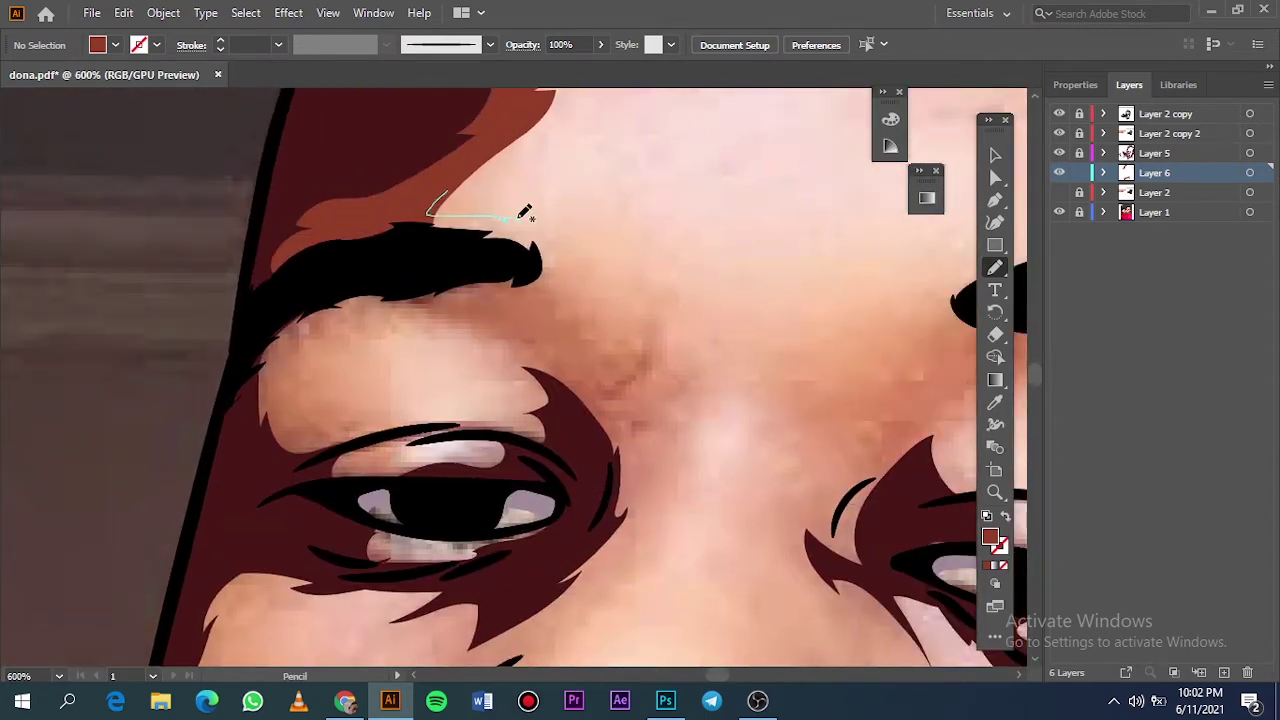
drag(586, 572, 510, 437)
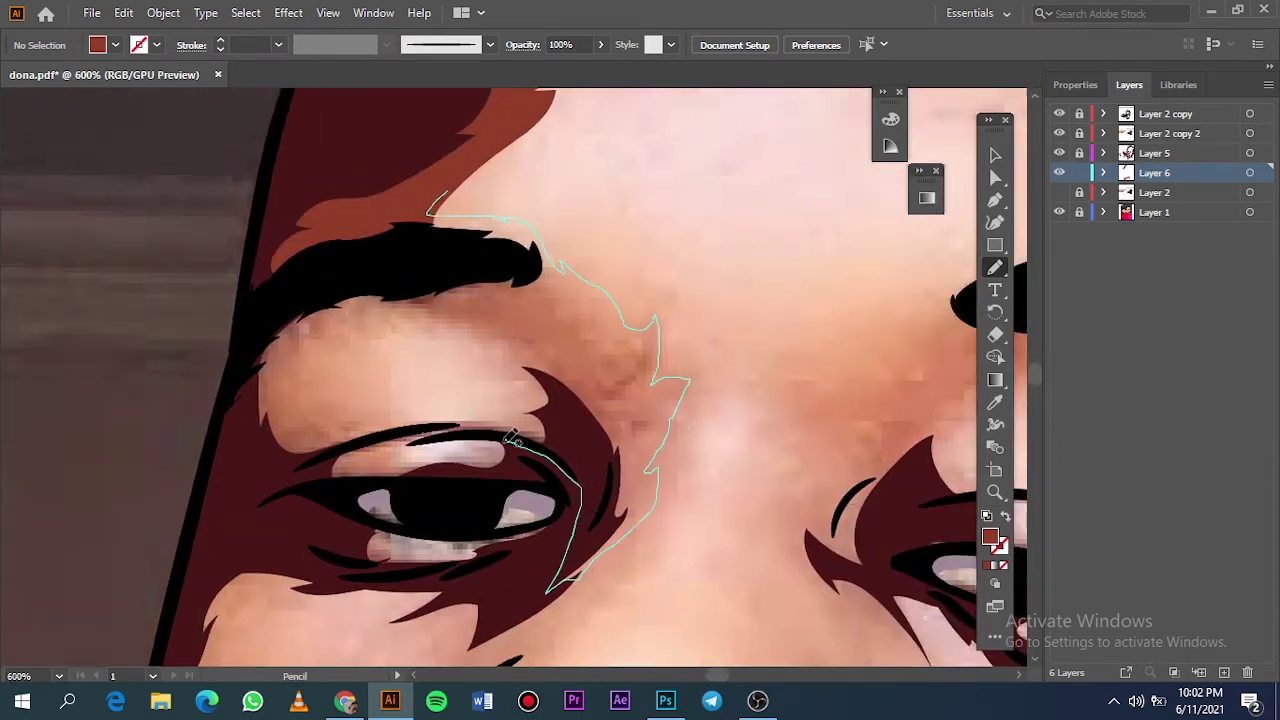
drag(494, 345, 448, 190)
key(ctrl+0)
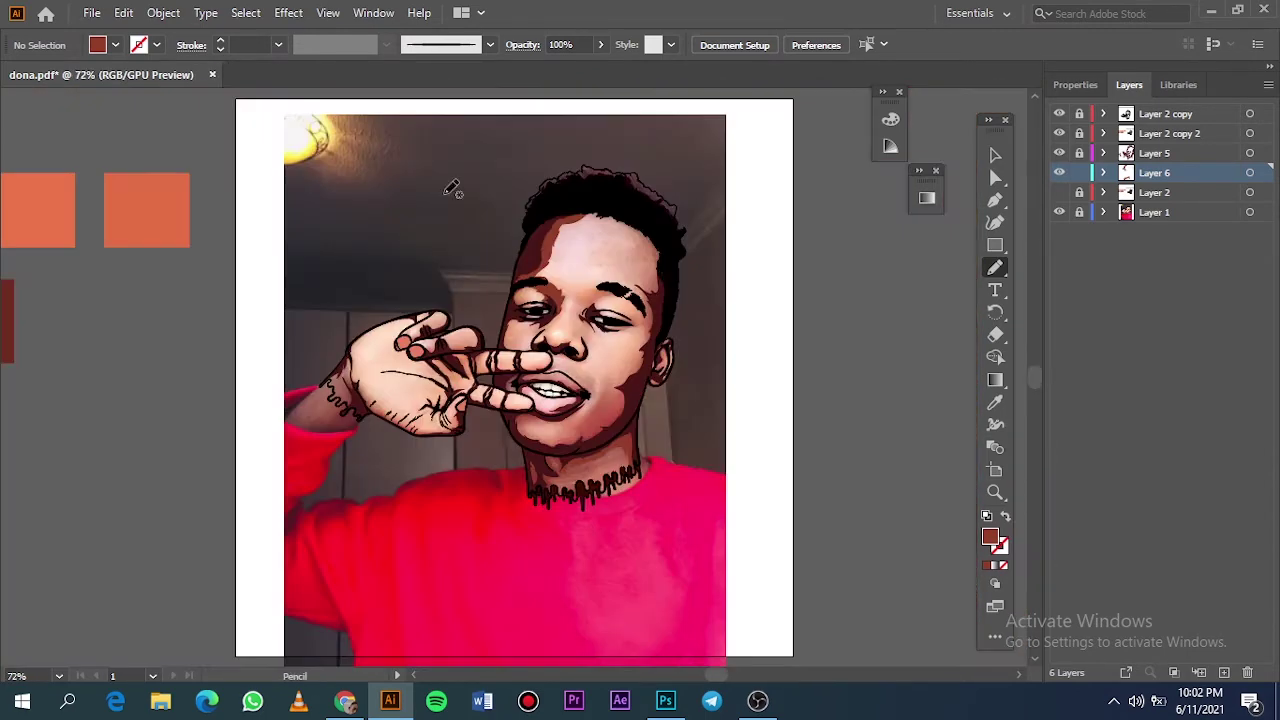
click(1059, 212)
click(1059, 212)
Step: Add dark-red shapes along the upper eyelid, across the cheek to the nose, and above the finger
scroll(600, 318, up, 10)
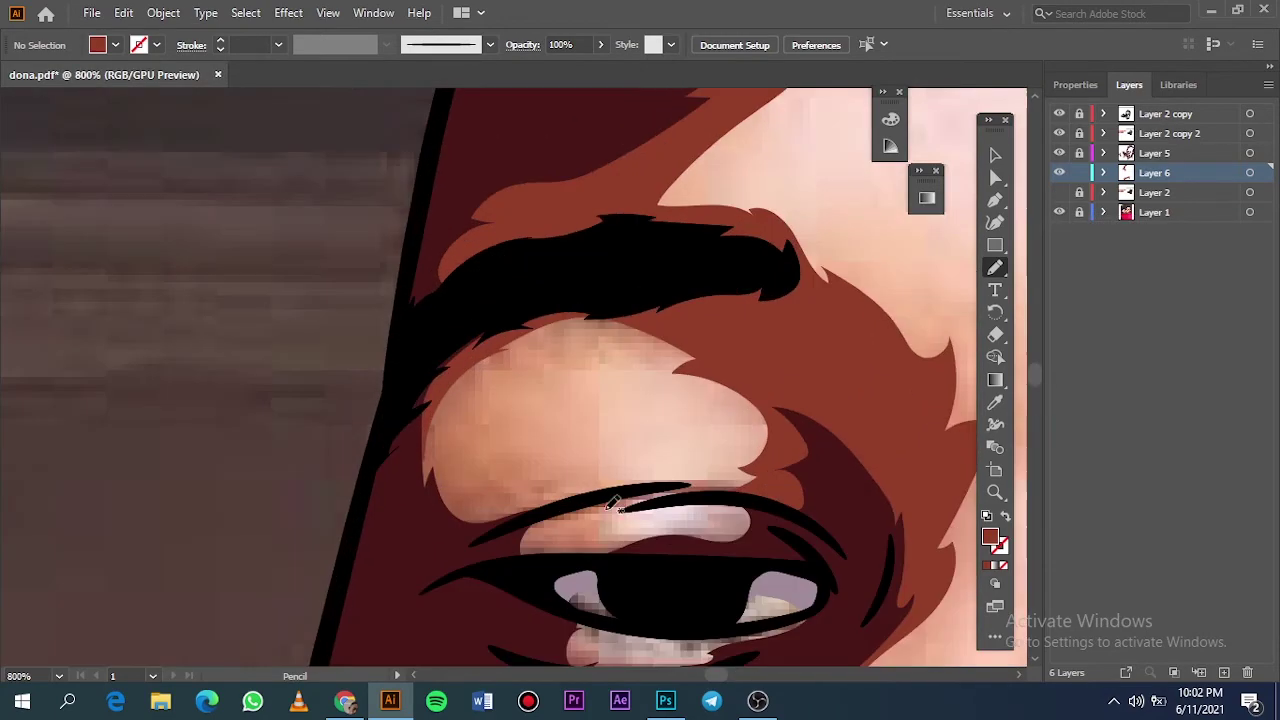
mouse_move(683, 546)
mouse_down()
mouse_move(511, 502)
mouse_move(686, 531)
mouse_up()
key(ctrl+0)
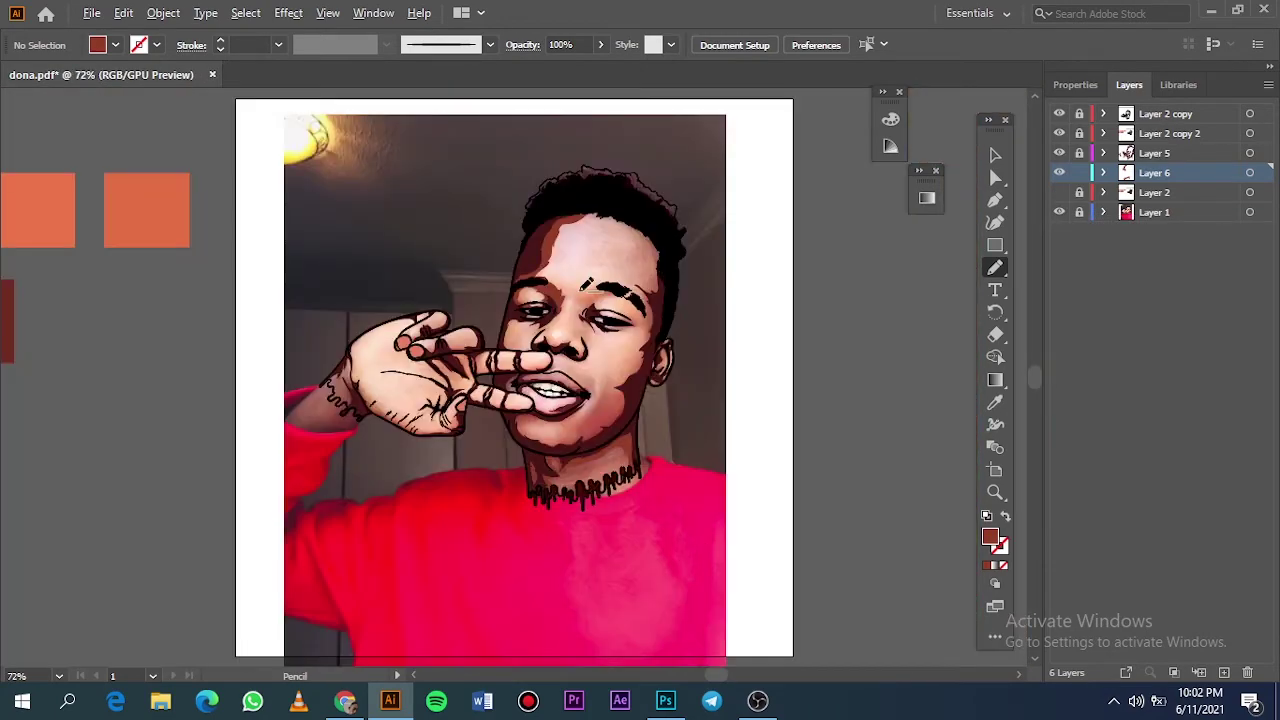
scroll(560, 405, up, 9)
mouse_move(456, 310)
mouse_down()
mouse_move(350, 380)
mouse_move(420, 508)
mouse_move(530, 265)
mouse_move(780, 180)
mouse_up()
drag(680, 368, 604, 452)
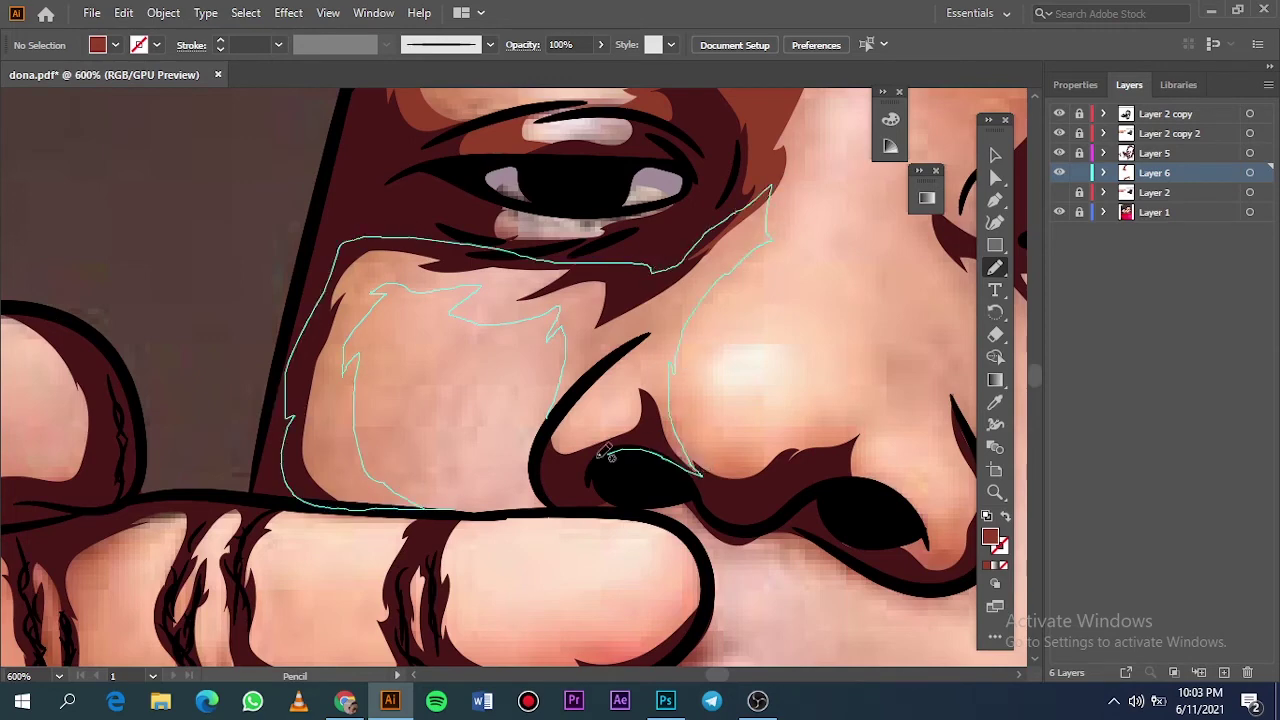
drag(640, 345, 560, 418)
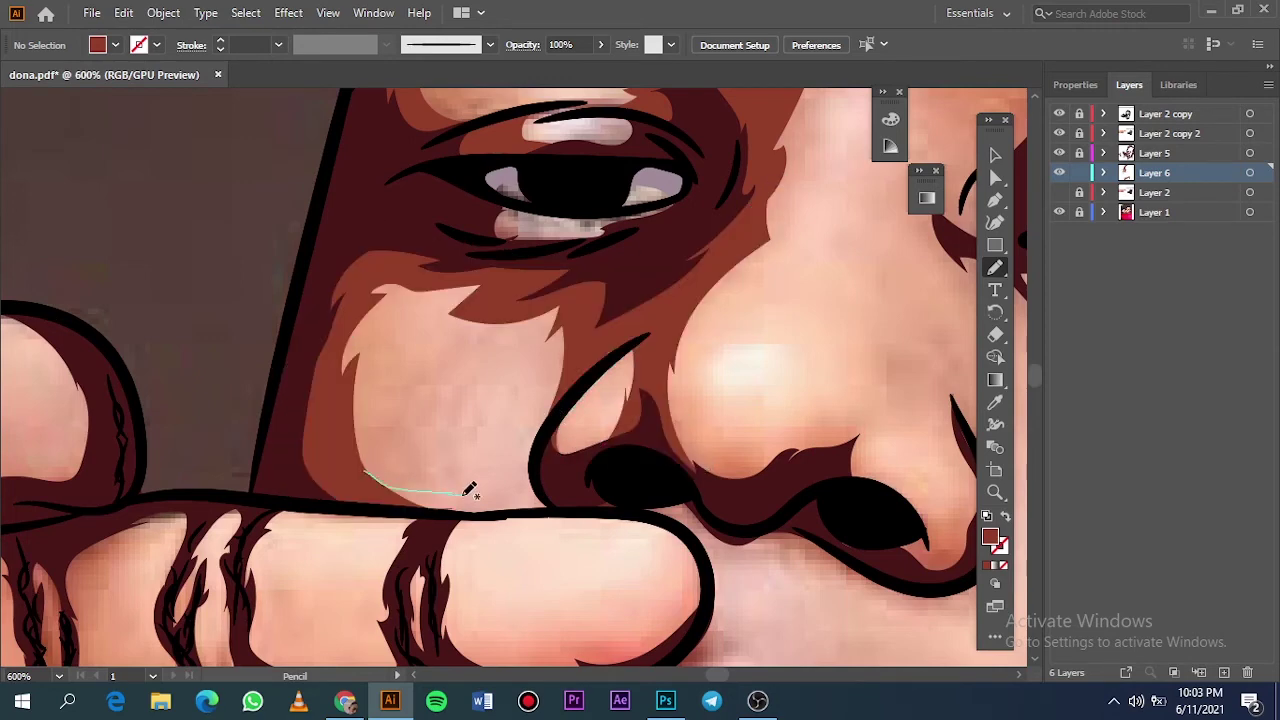
drag(469, 490, 528, 428)
key(ctrl+0)
click(1059, 212)
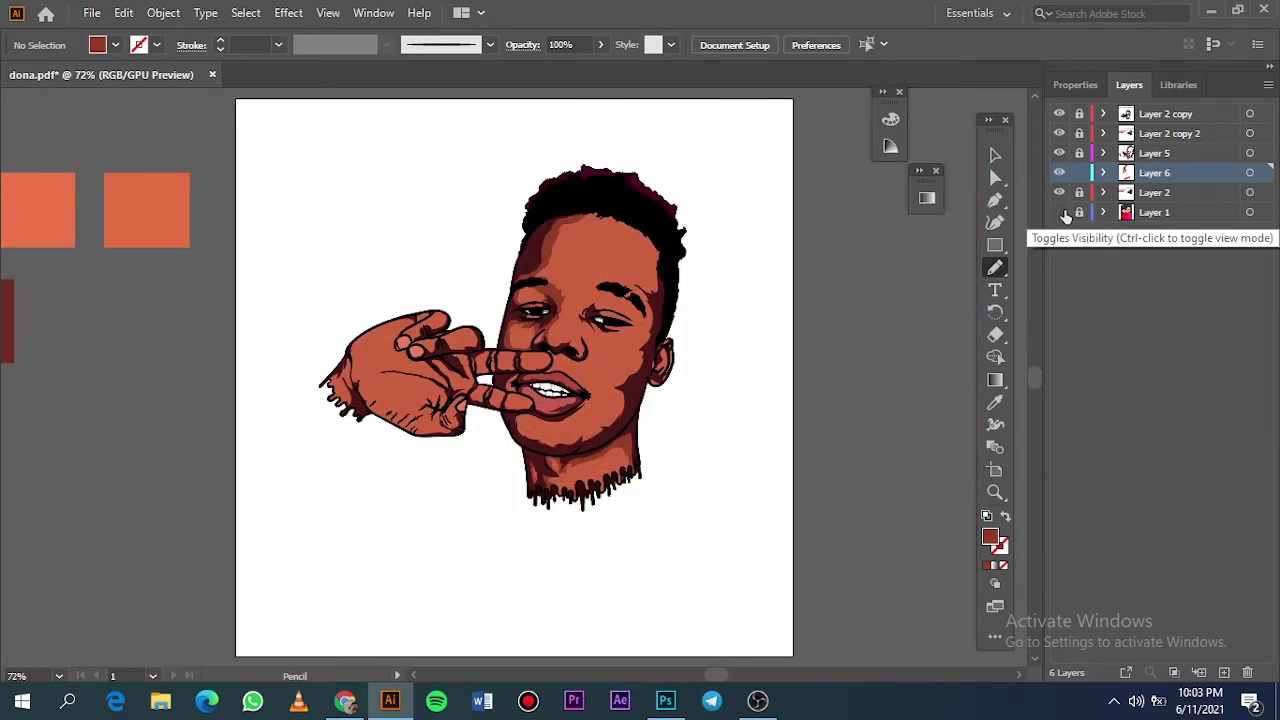
click(1062, 212)
Step: With Layer 2 hidden, draw shadows along the eyebrow, around the eye and beside the nose
scroll(644, 332, up, 6)
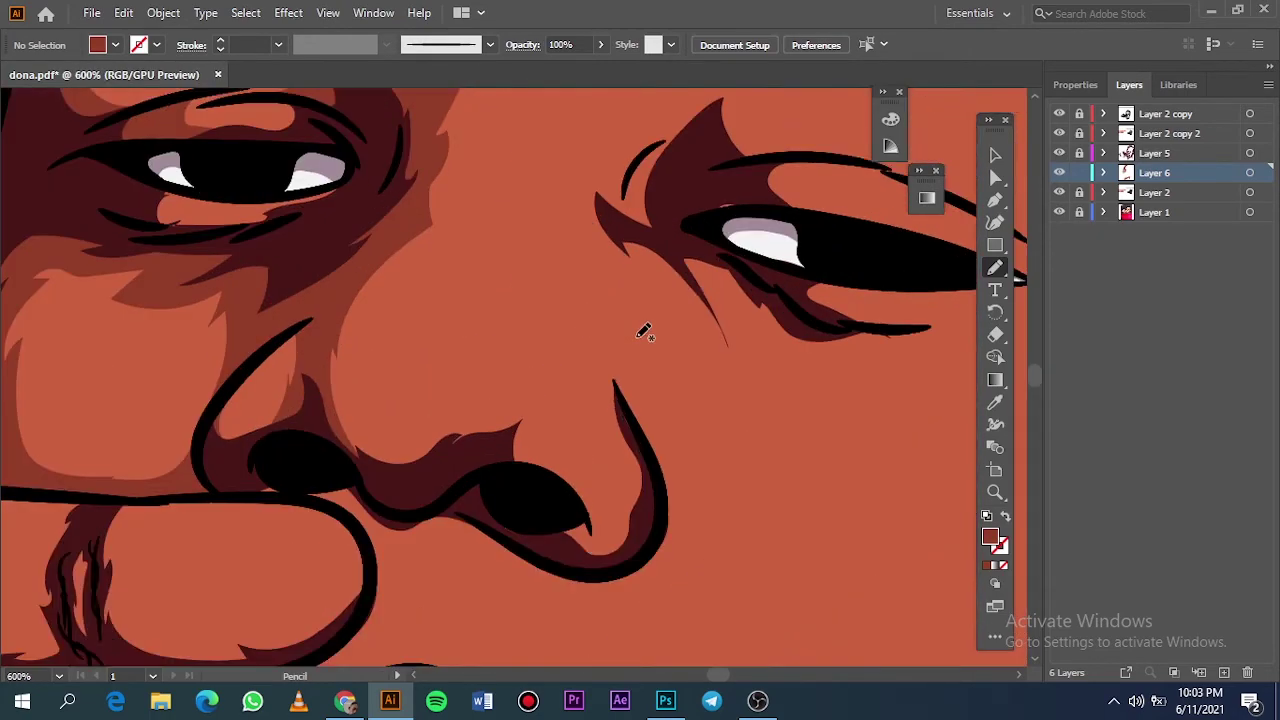
click(1059, 192)
scroll(760, 311, down, 2)
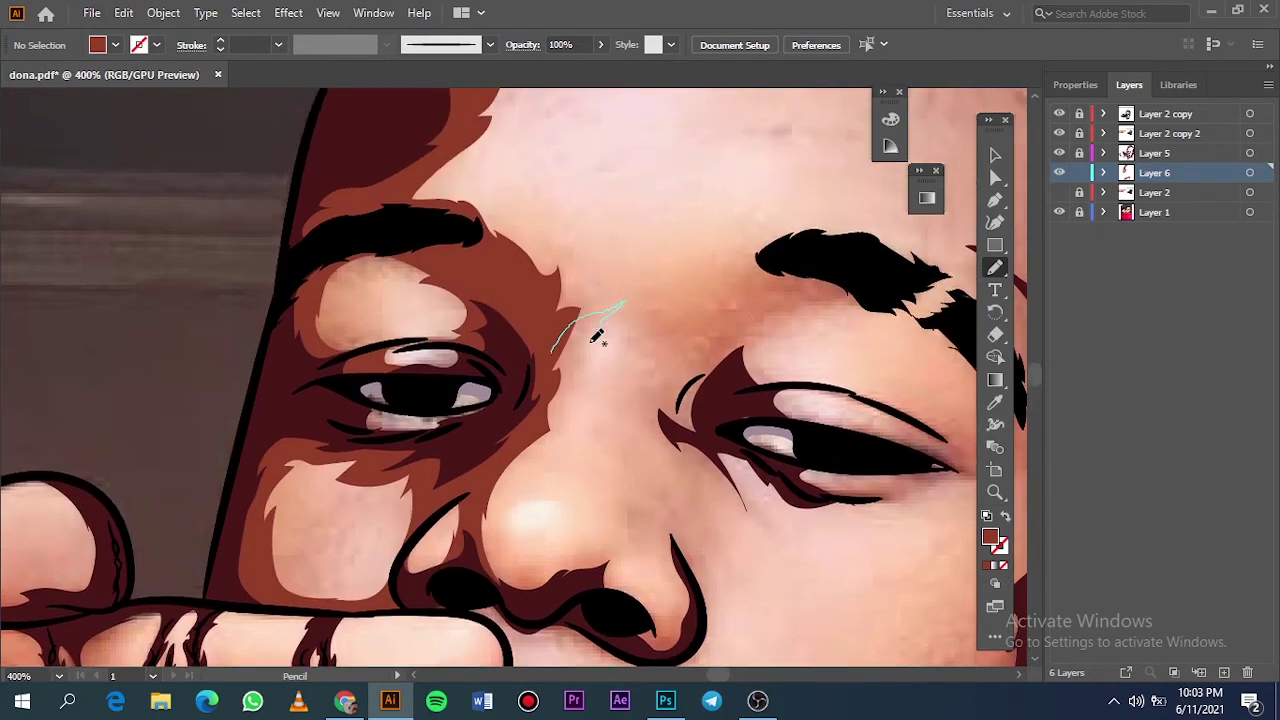
drag(592, 333, 555, 385)
drag(830, 270, 700, 321)
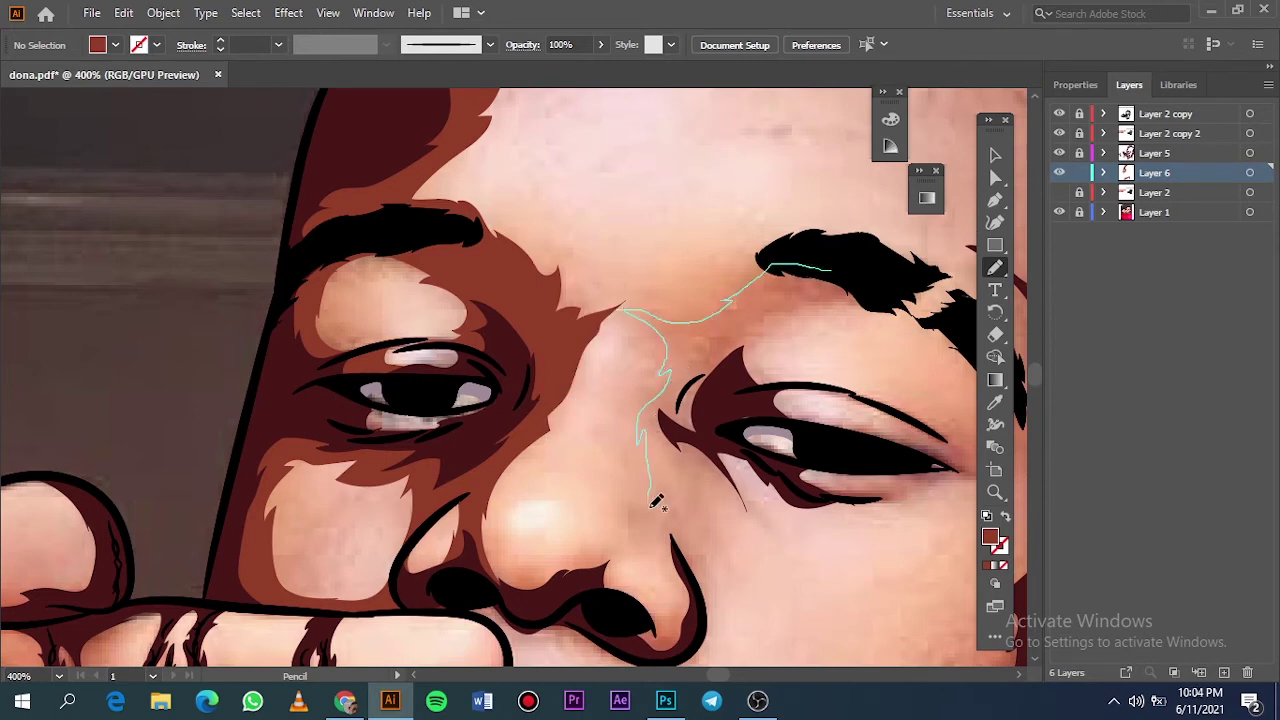
drag(744, 472, 762, 402)
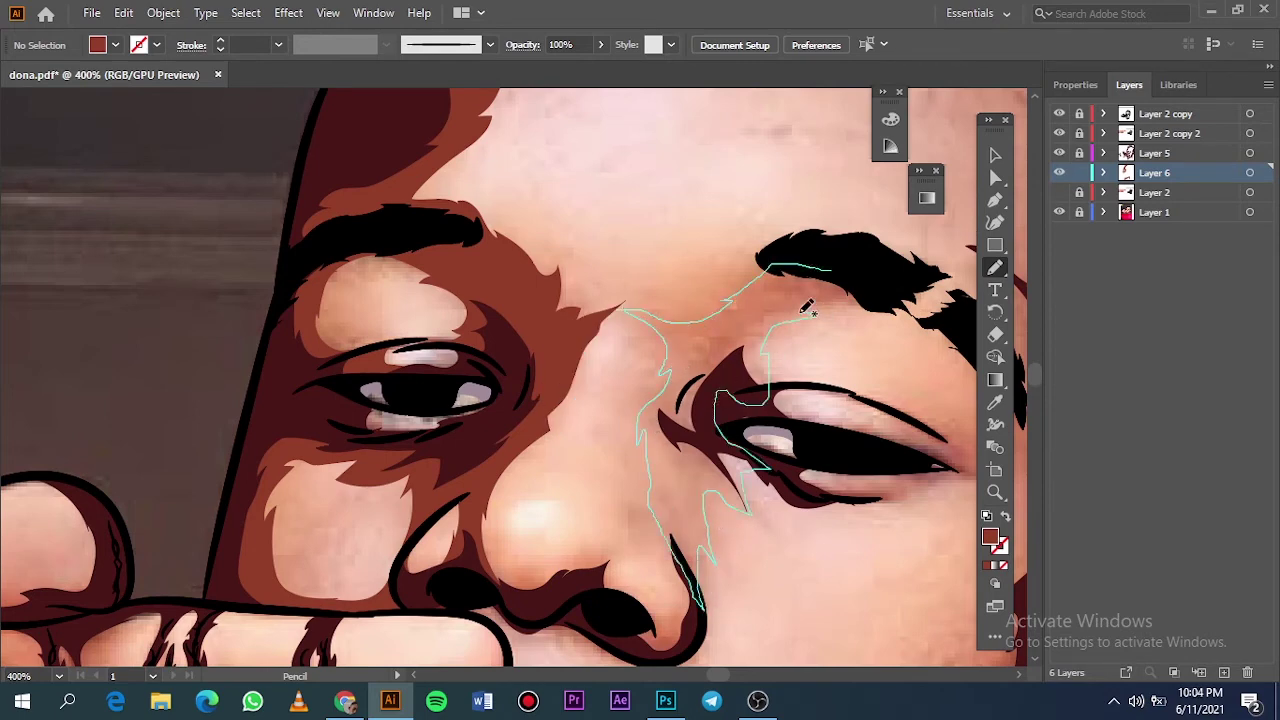
drag(808, 310, 828, 270)
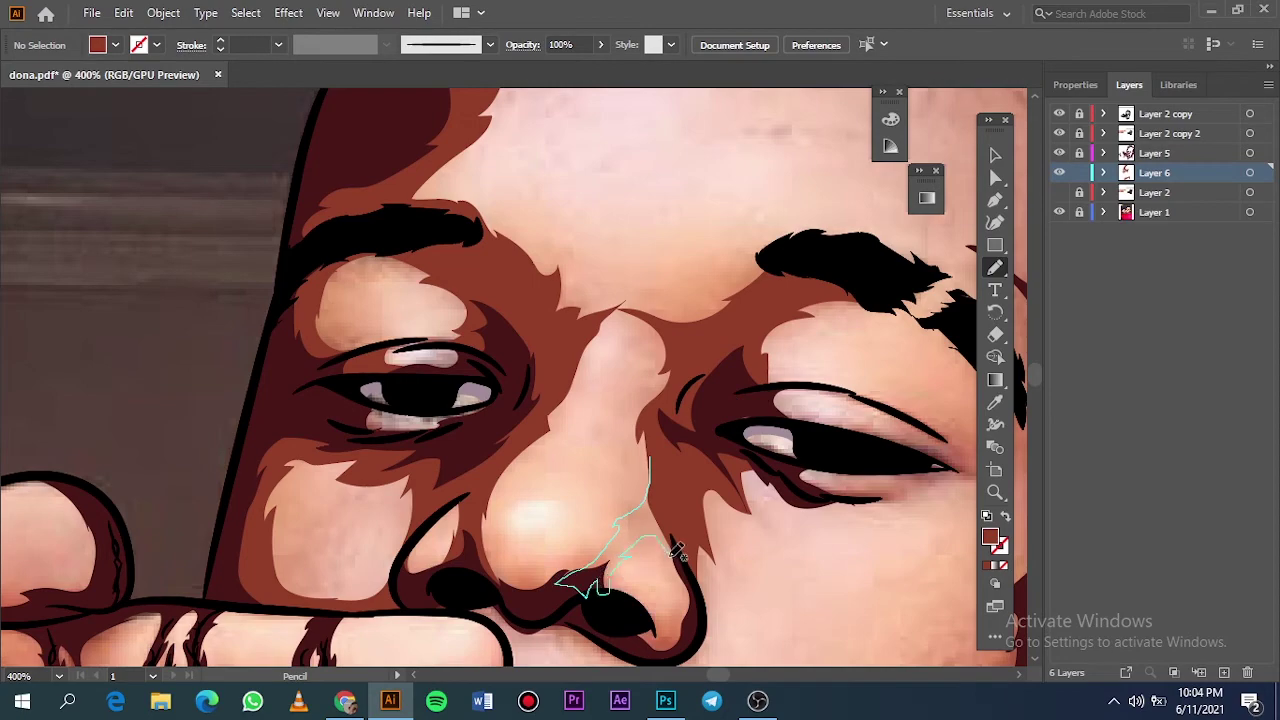
drag(628, 625, 640, 630)
key(ctrl+0)
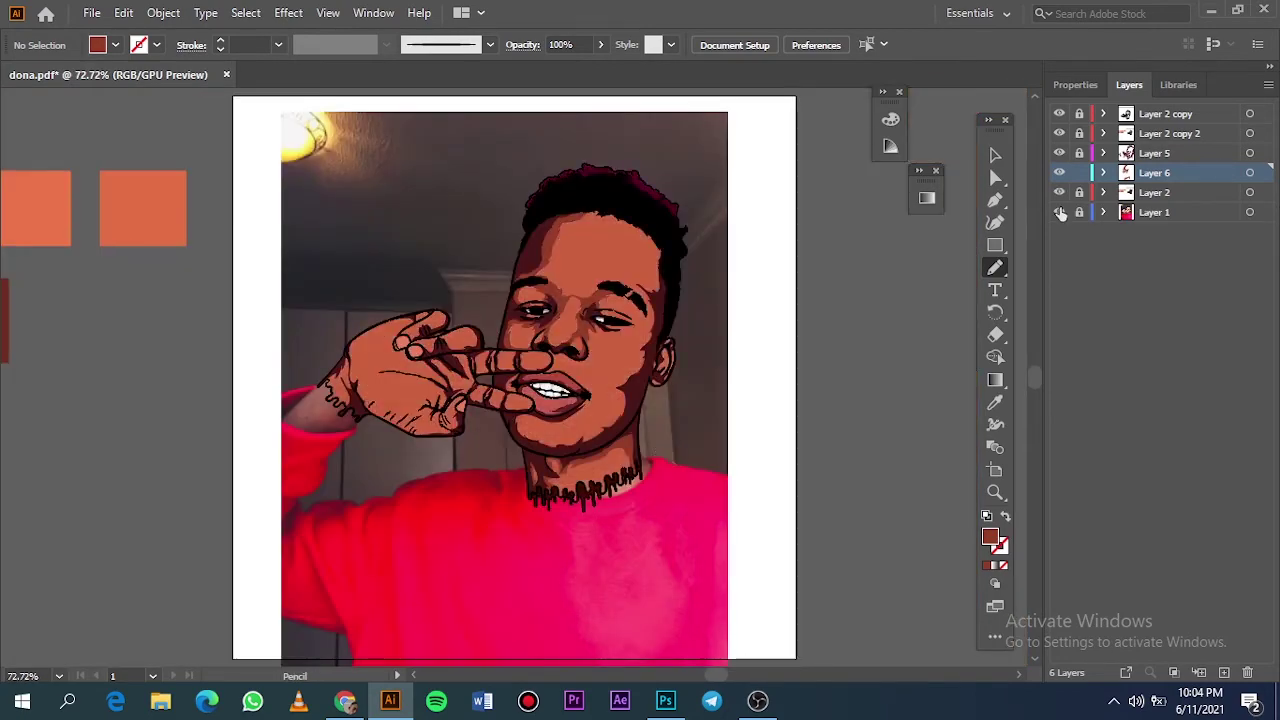
click(1059, 212)
click(1059, 212)
Step: Draw a brown shadow along the forehead edge, undoing a stray stroke
scroll(557, 426, up, 5)
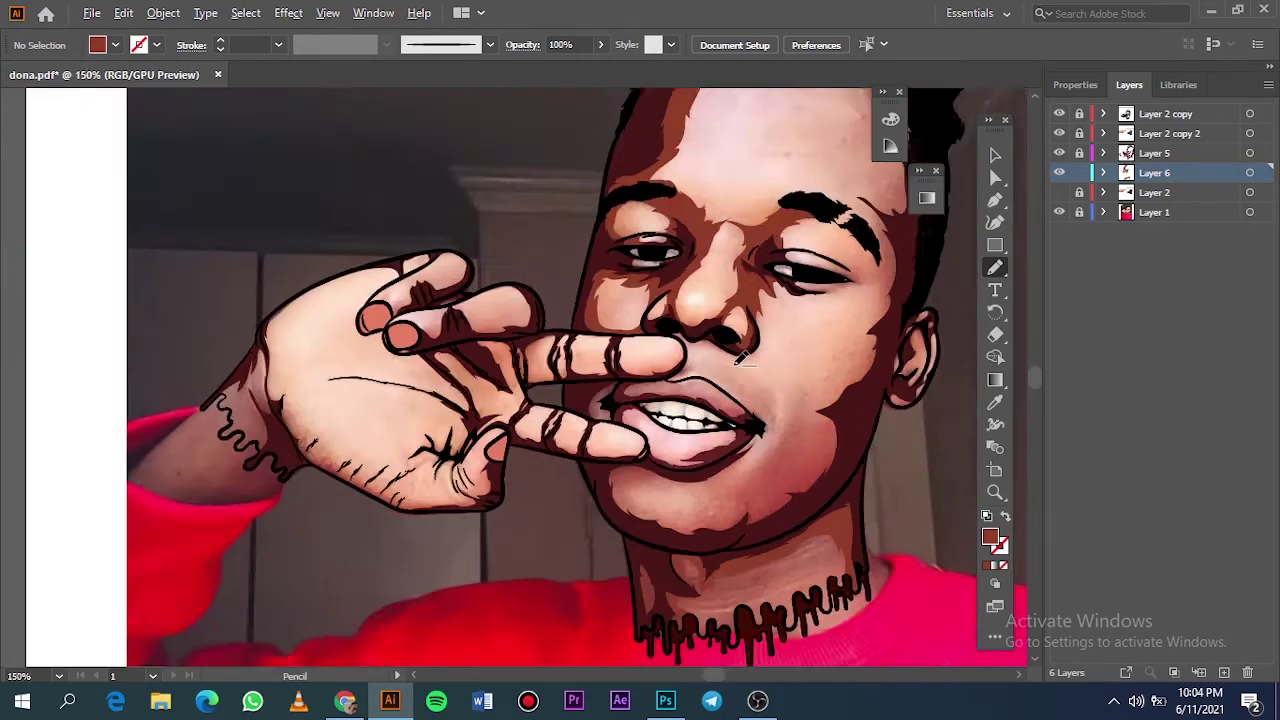
drag(637, 201, 690, 267)
drag(665, 376, 694, 486)
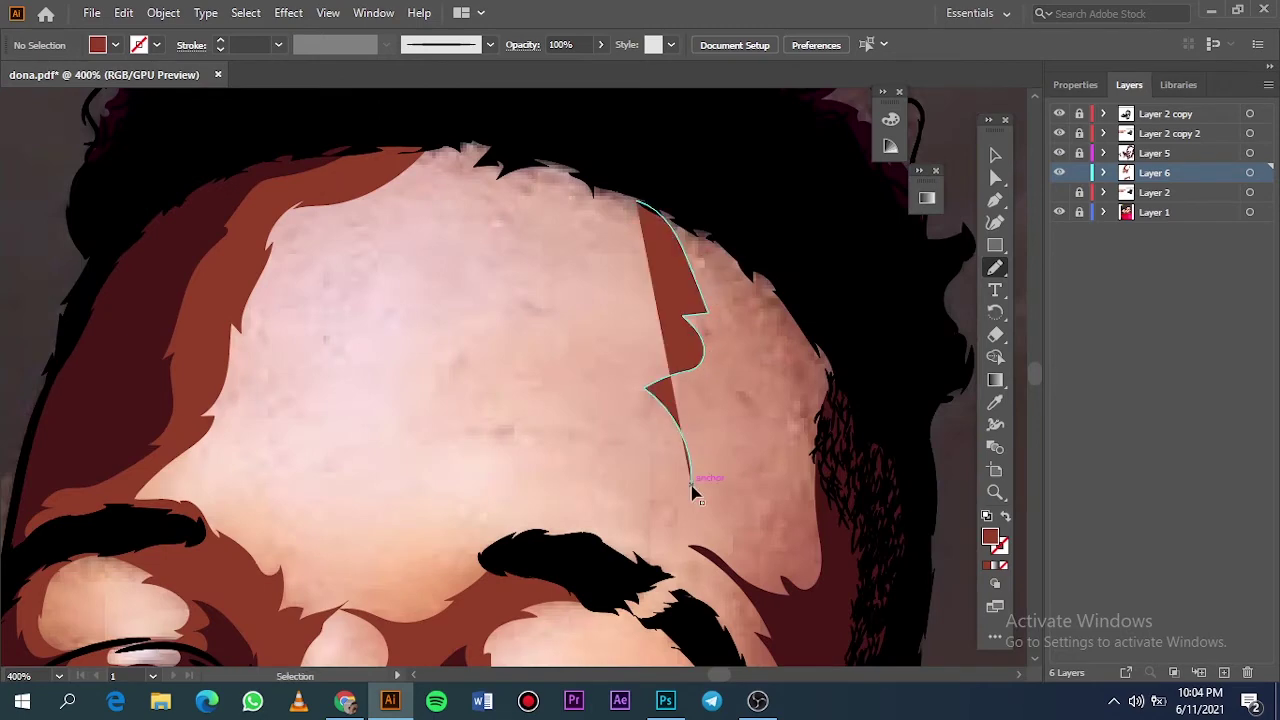
key(ctrl+z)
scroll(677, 300, down, 2)
mouse_move(680, 145)
mouse_down()
mouse_move(648, 455)
mouse_move(668, 137)
mouse_up()
key(ctrl+0)
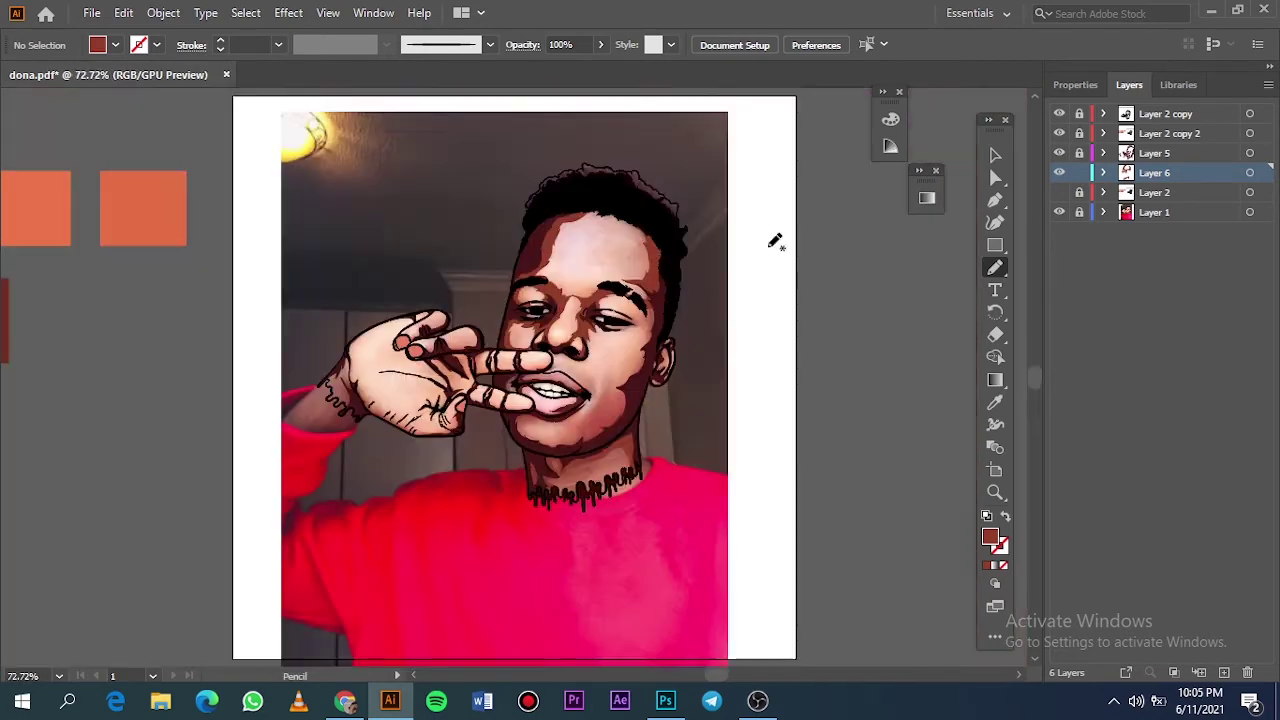
scroll(657, 257, up, 10)
Step: Add a closed shadow shape around the right eye and preview the shading
mouse_move(600, 196)
mouse_down()
mouse_move(510, 240)
mouse_move(484, 300)
mouse_up()
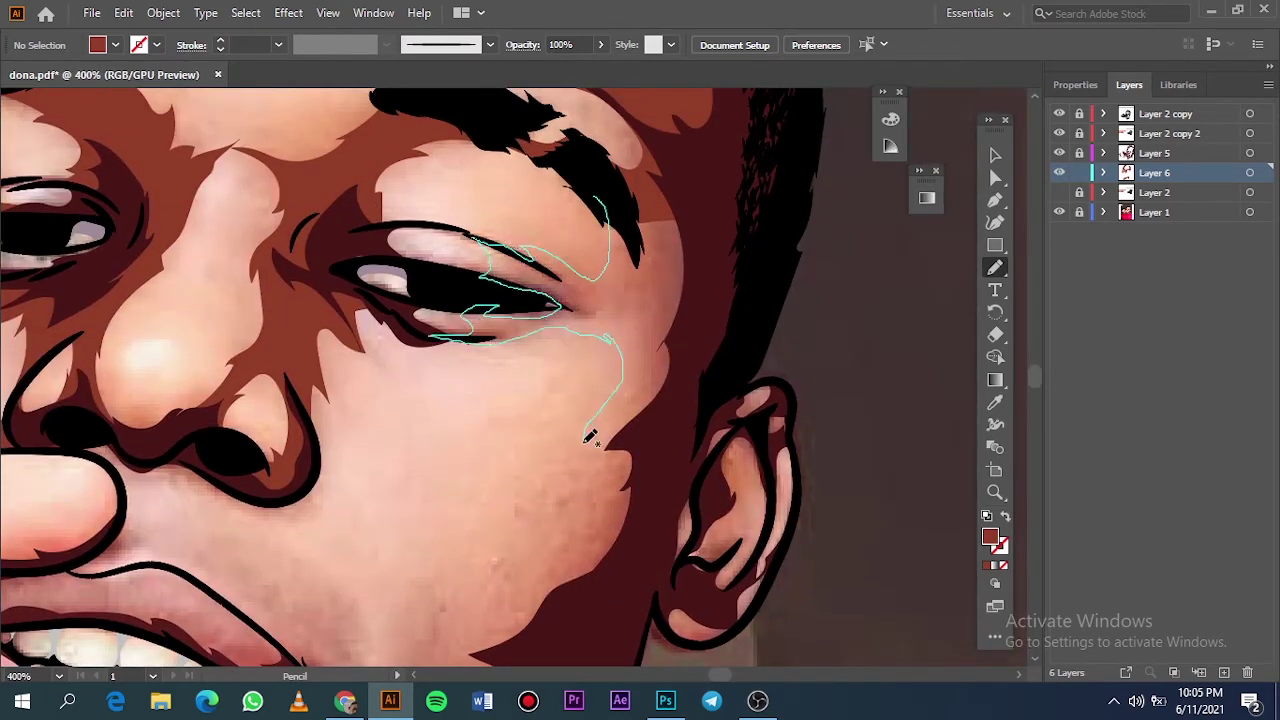
drag(590, 437, 720, 245)
drag(571, 283, 529, 314)
key(ctrl+0)
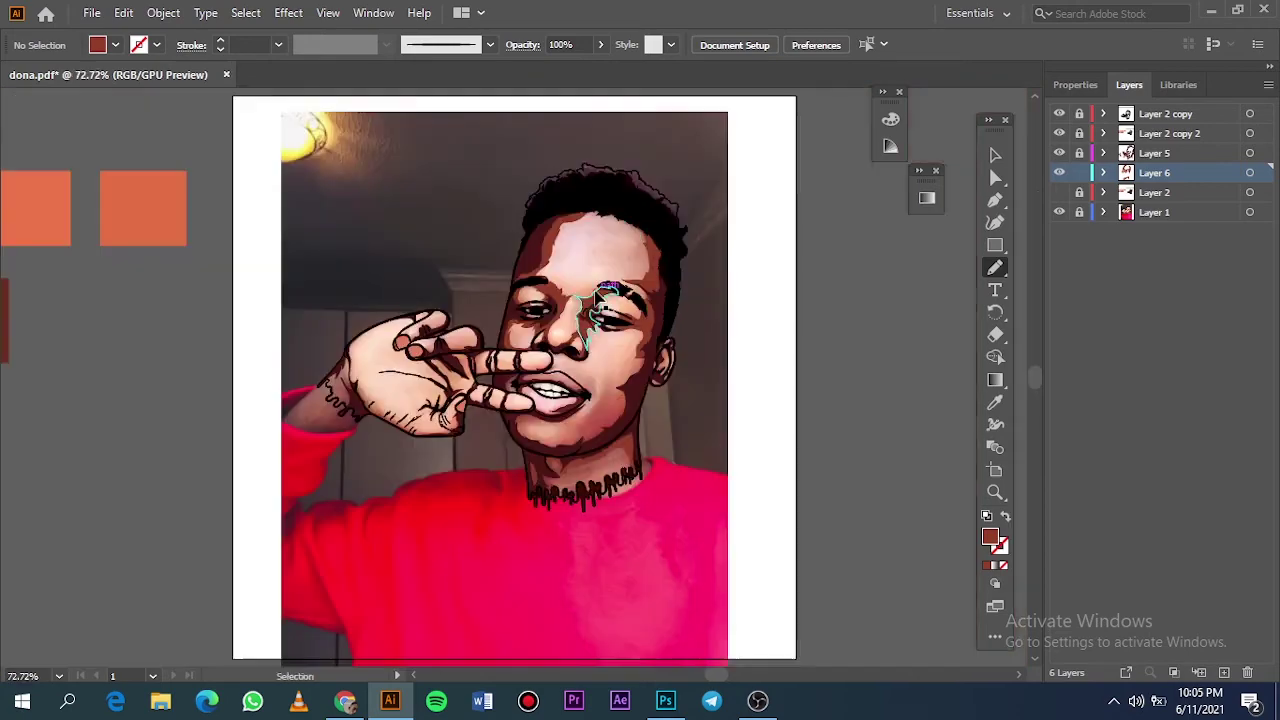
click(1059, 212)
click(1059, 212)
Step: Shade the cheek down toward the jaw and the area above the upper lip
scroll(676, 295, up, 5)
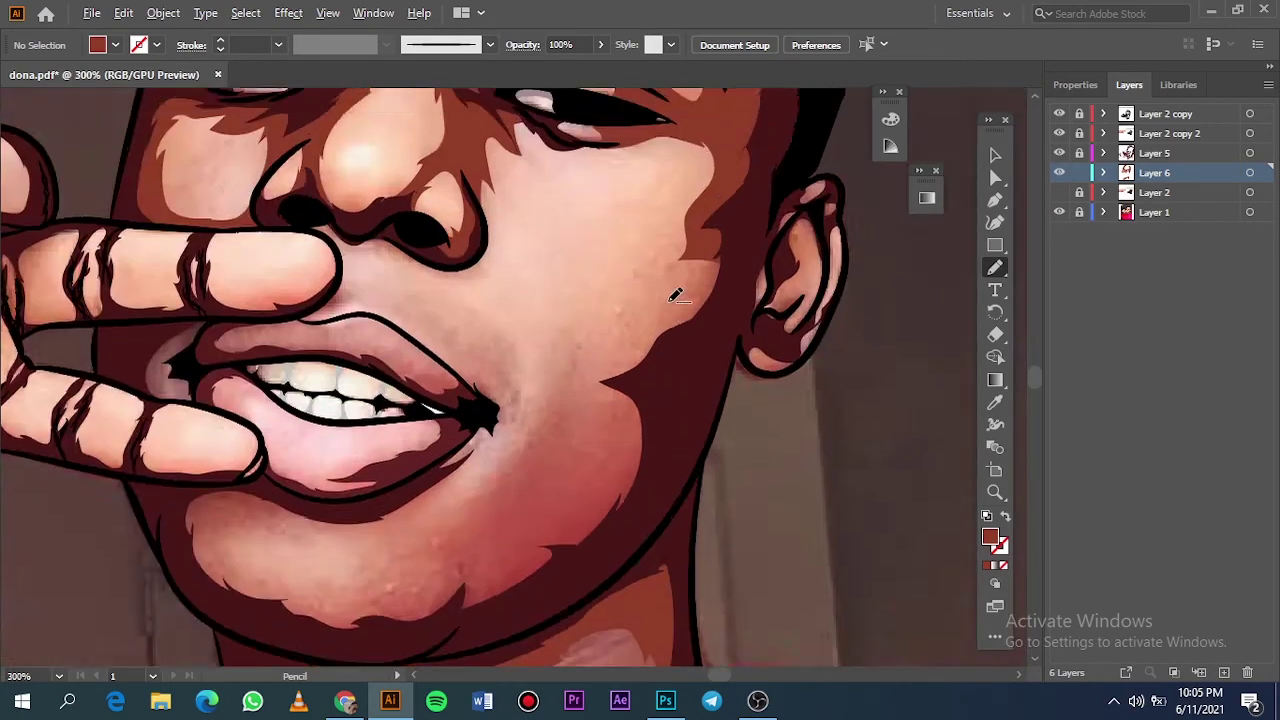
scroll(676, 295, up, 1)
drag(728, 240, 553, 336)
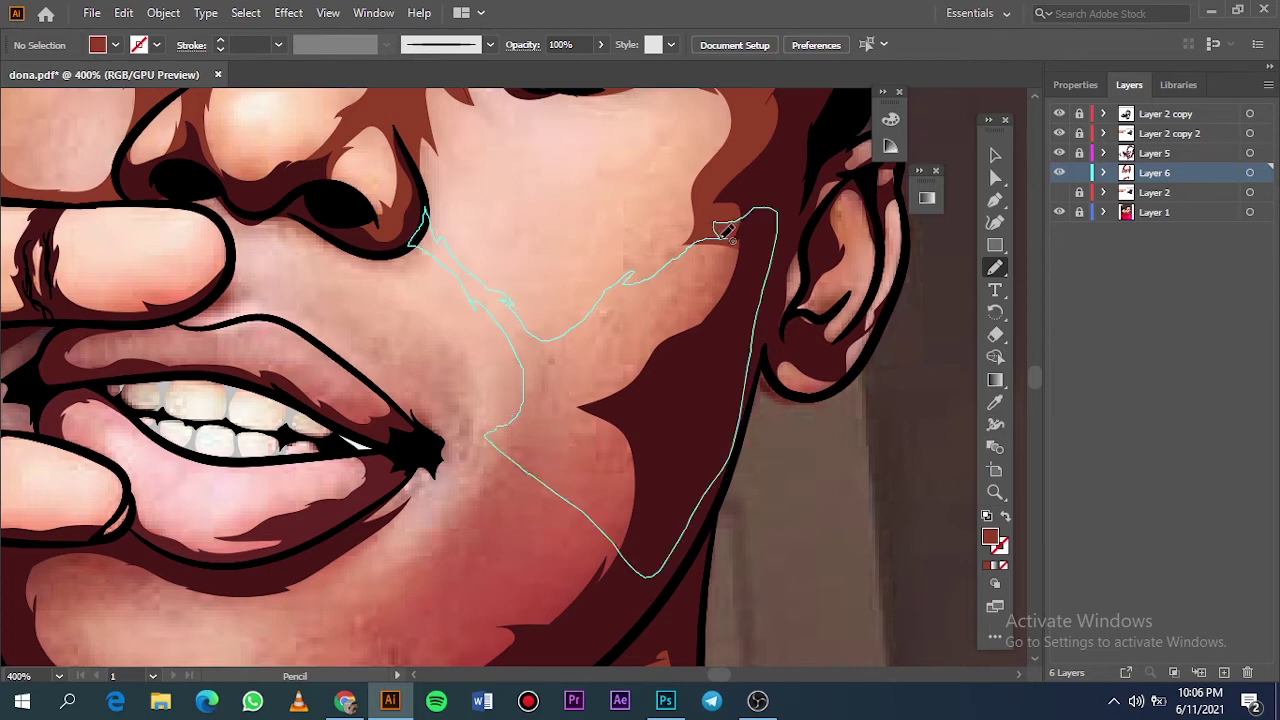
drag(536, 470, 725, 242)
drag(510, 444, 474, 390)
drag(252, 283, 220, 313)
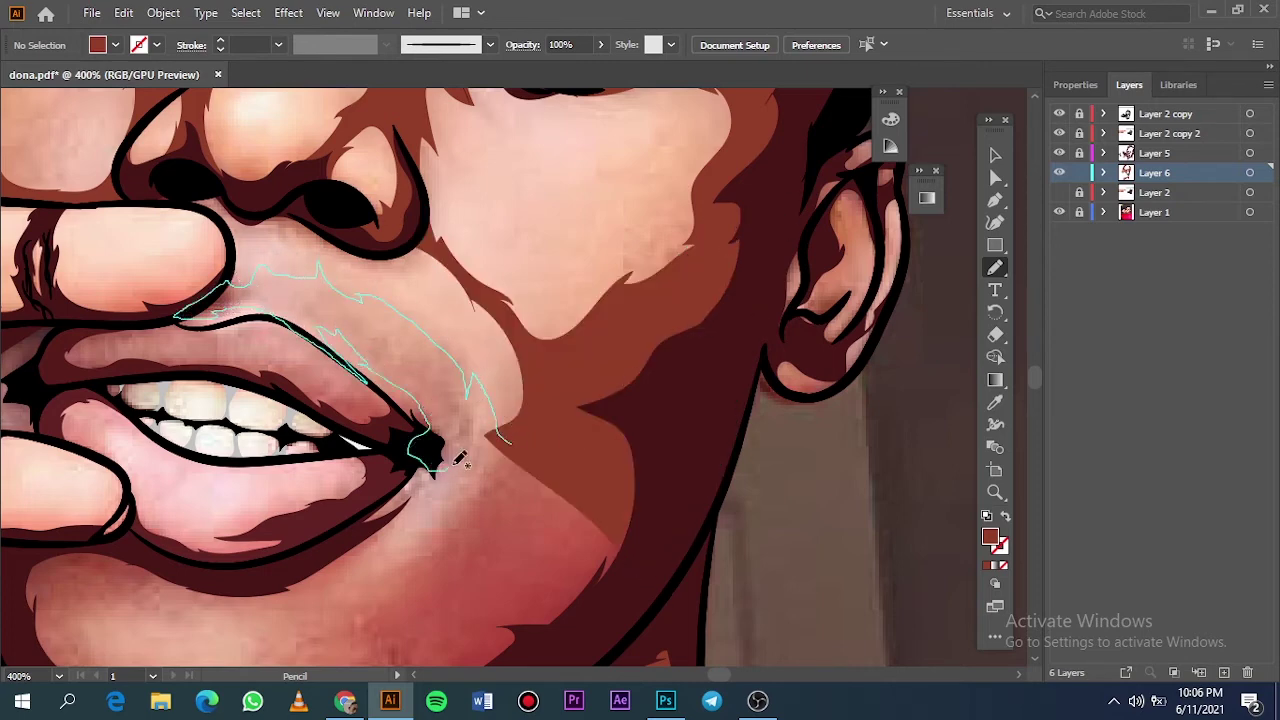
drag(462, 515, 619, 521)
key(ctrl+0)
click(1059, 212)
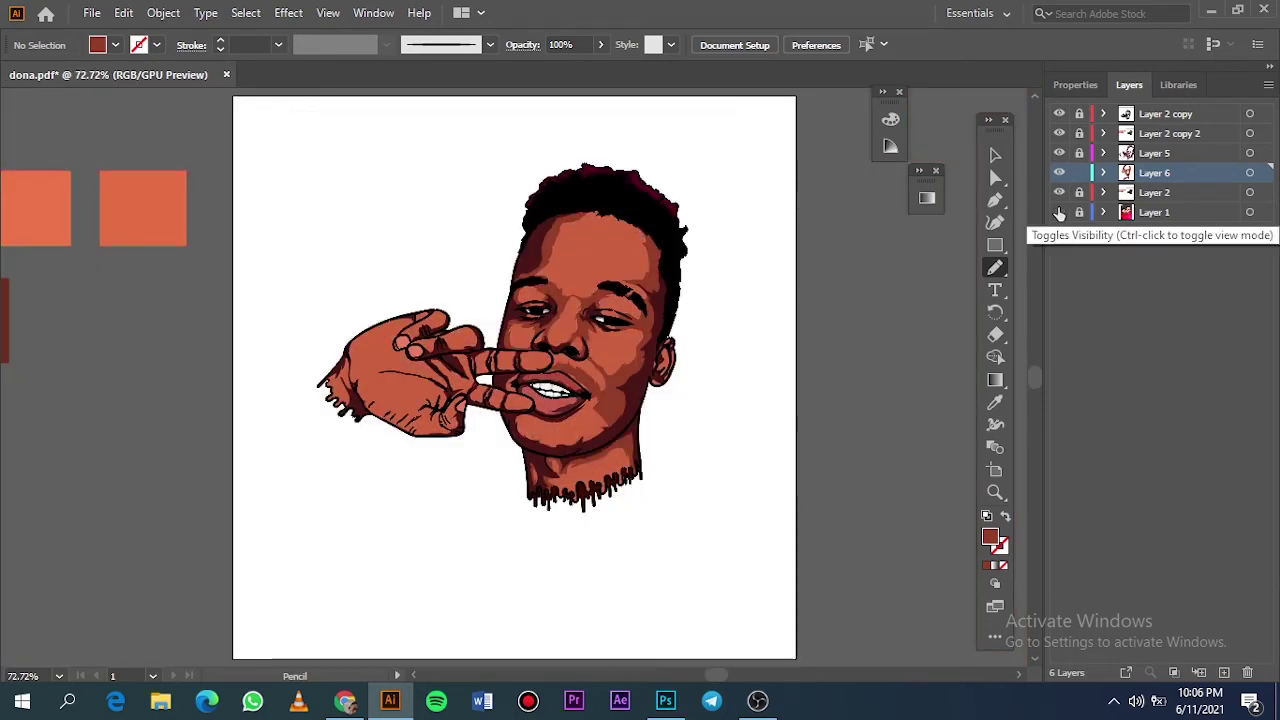
click(1059, 212)
Step: With another layer hidden, add cheek shadow strokes, a light cheek patch and a chin shadow
click(1059, 192)
scroll(614, 326, up, 5)
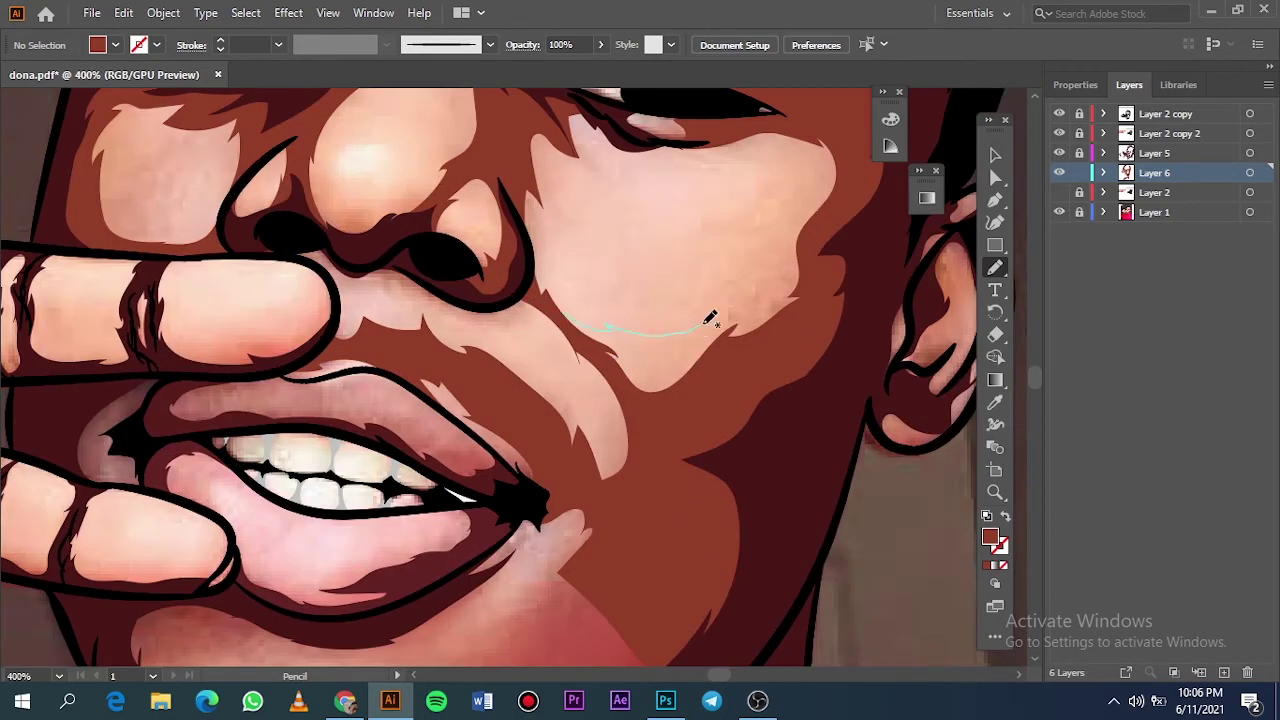
drag(710, 318, 610, 345)
drag(700, 357, 640, 400)
scroll(617, 403, down, 4)
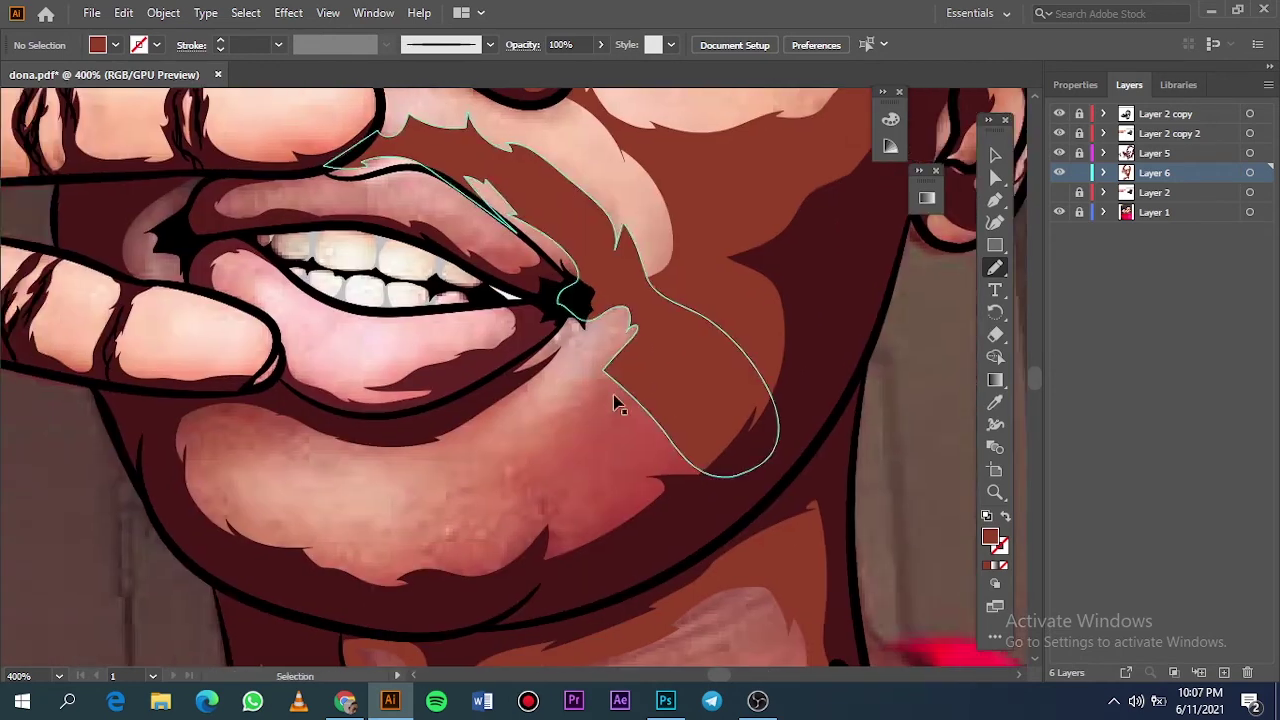
scroll(614, 403, left, 3)
mouse_move(720, 368)
mouse_down()
mouse_move(663, 391)
mouse_move(591, 523)
mouse_move(409, 529)
mouse_move(390, 440)
mouse_move(429, 406)
mouse_move(472, 586)
mouse_move(720, 368)
mouse_up()
mouse_move(634, 458)
mouse_down()
mouse_move(433, 455)
mouse_move(634, 457)
mouse_up()
key(ctrl+0)
click(1059, 212)
click(1059, 212)
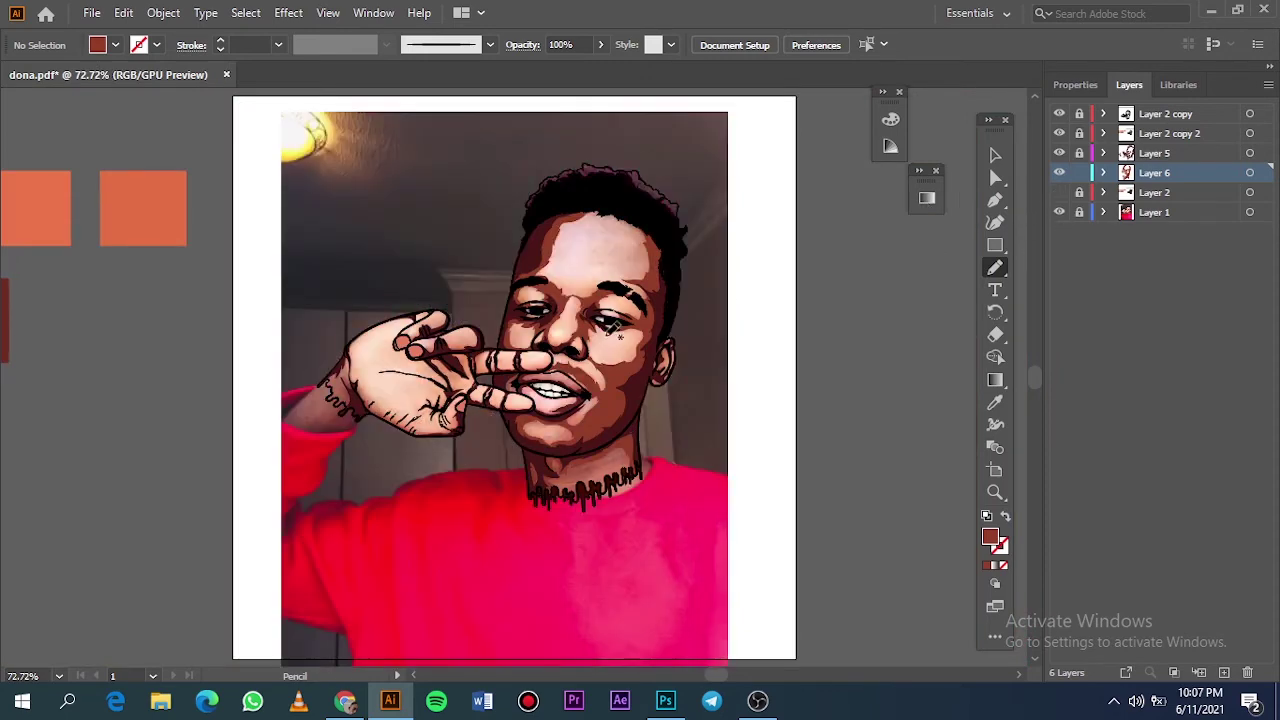
Step: Close the shadow shape by the nose and mouth, then preview the shading
scroll(585, 350, up, 6)
mouse_move(462, 327)
mouse_down()
mouse_move(443, 277)
mouse_move(829, 420)
mouse_up()
key(ctrl+0)
click(1059, 212)
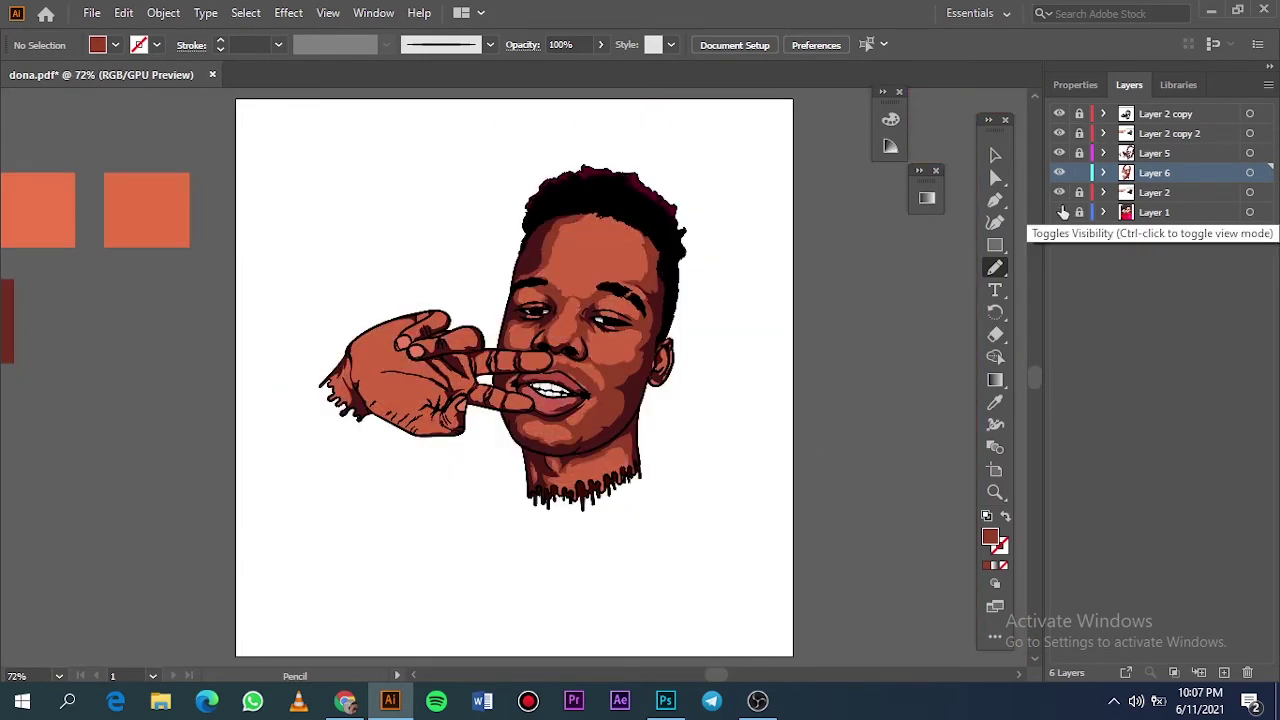
click(1059, 212)
Step: Draw a shadow up the wrist along the sleeve edge
scroll(568, 224, up, 3)
scroll(568, 224, down, 1)
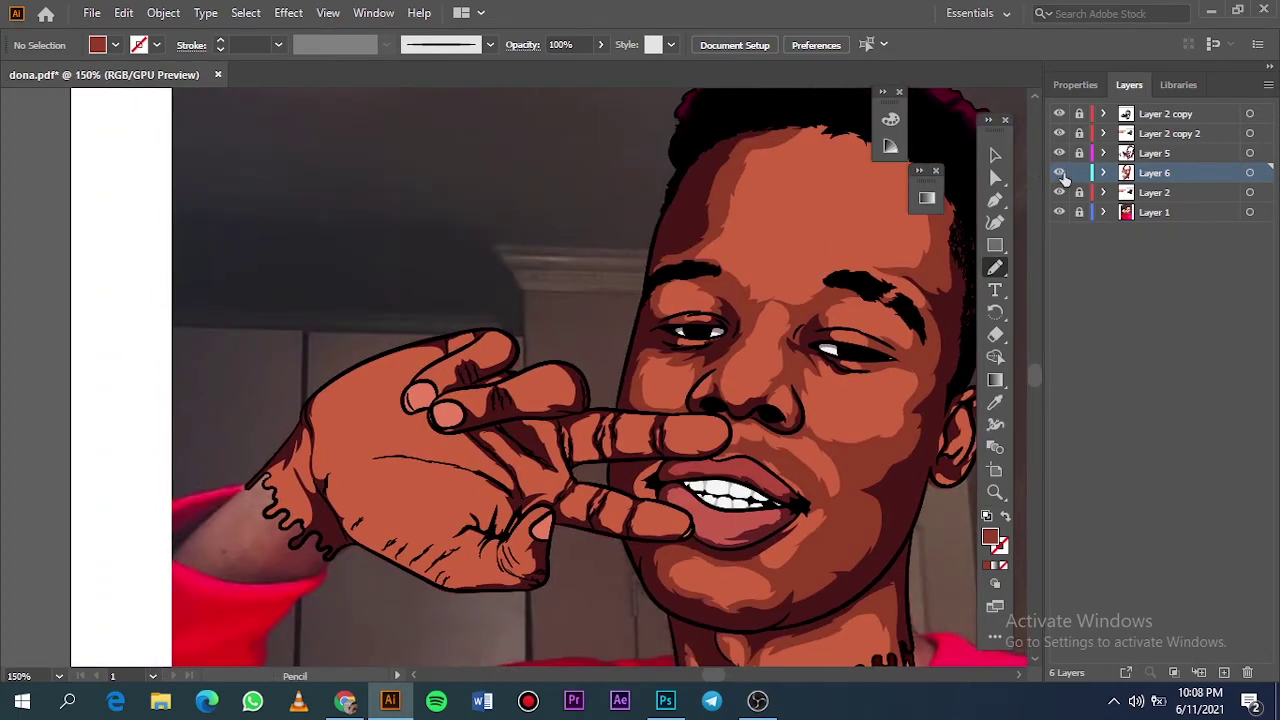
scroll(420, 530, up, 5)
mouse_move(390, 545)
mouse_down()
mouse_move(424, 374)
mouse_move(468, 560)
mouse_move(398, 578)
mouse_up()
mouse_move(252, 352)
mouse_down()
mouse_move(258, 405)
mouse_move(305, 458)
mouse_move(254, 350)
mouse_up()
Step: Draw a closed dark reddish-brown shadow along the top of the hand
key(ctrl+0)
click(1059, 212)
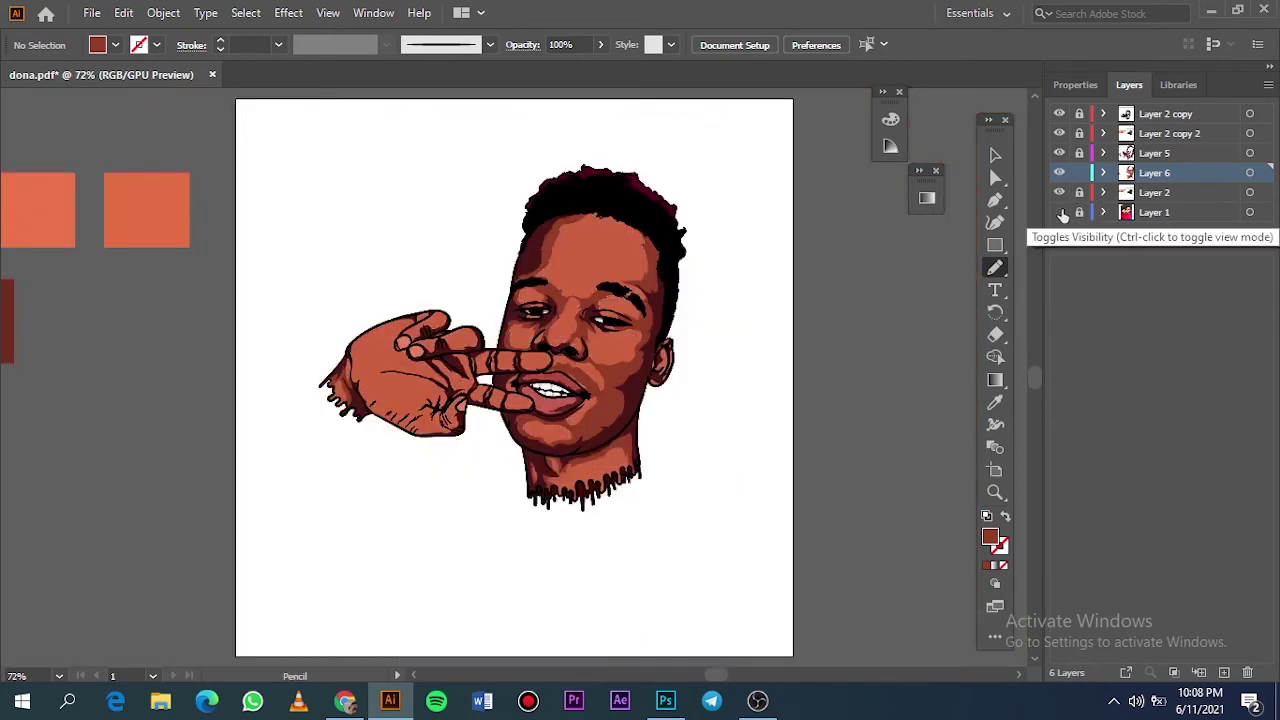
click(1059, 212)
scroll(420, 360, up, 6)
drag(351, 505, 388, 422)
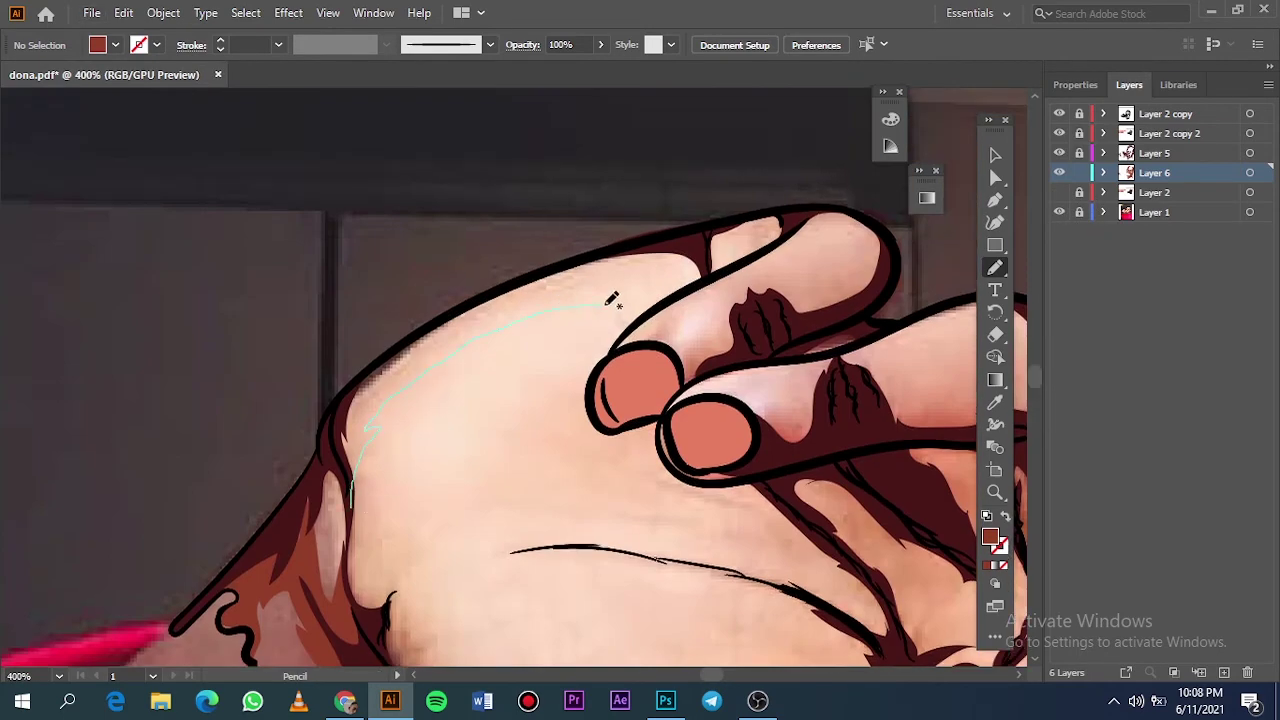
drag(620, 245, 352, 505)
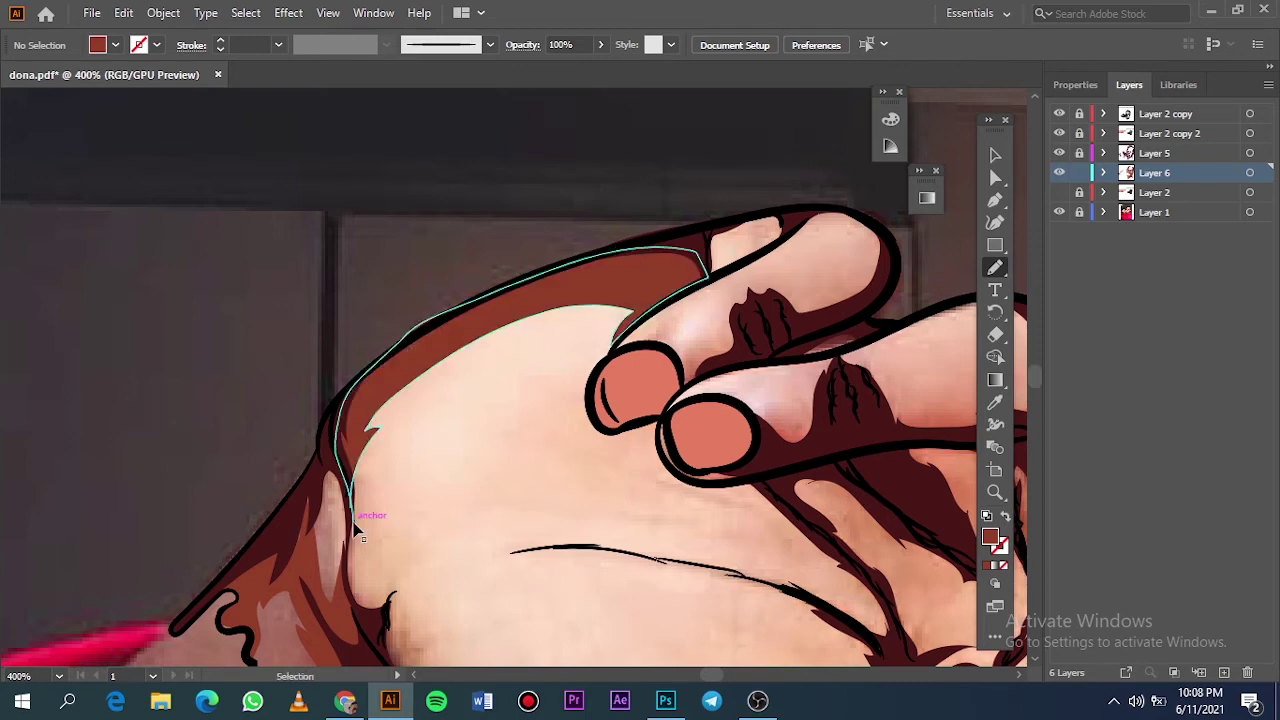
key(ctrl+0)
click(1059, 212)
click(1059, 212)
Step: Trace shadows up the hand and along its left edge
scroll(380, 375, up, 6)
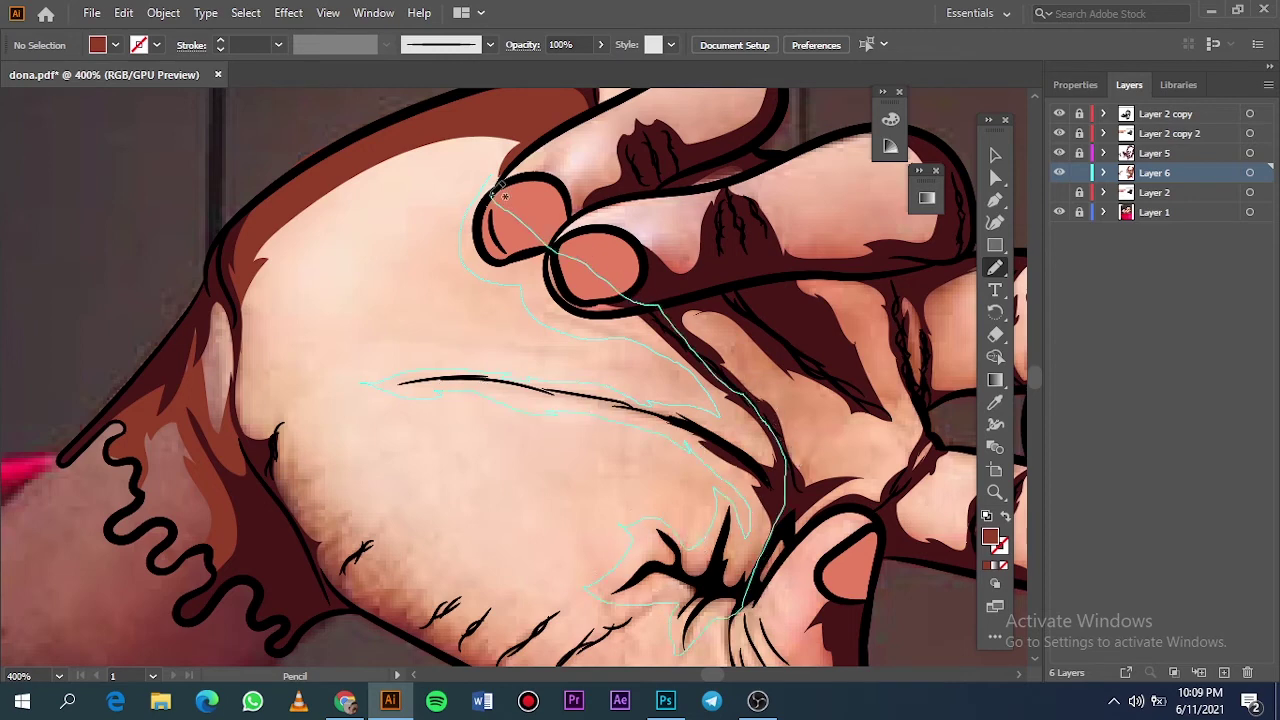
drag(680, 650, 505, 158)
key(ctrl+0)
click(1059, 212)
click(1059, 212)
scroll(383, 343, up, 3)
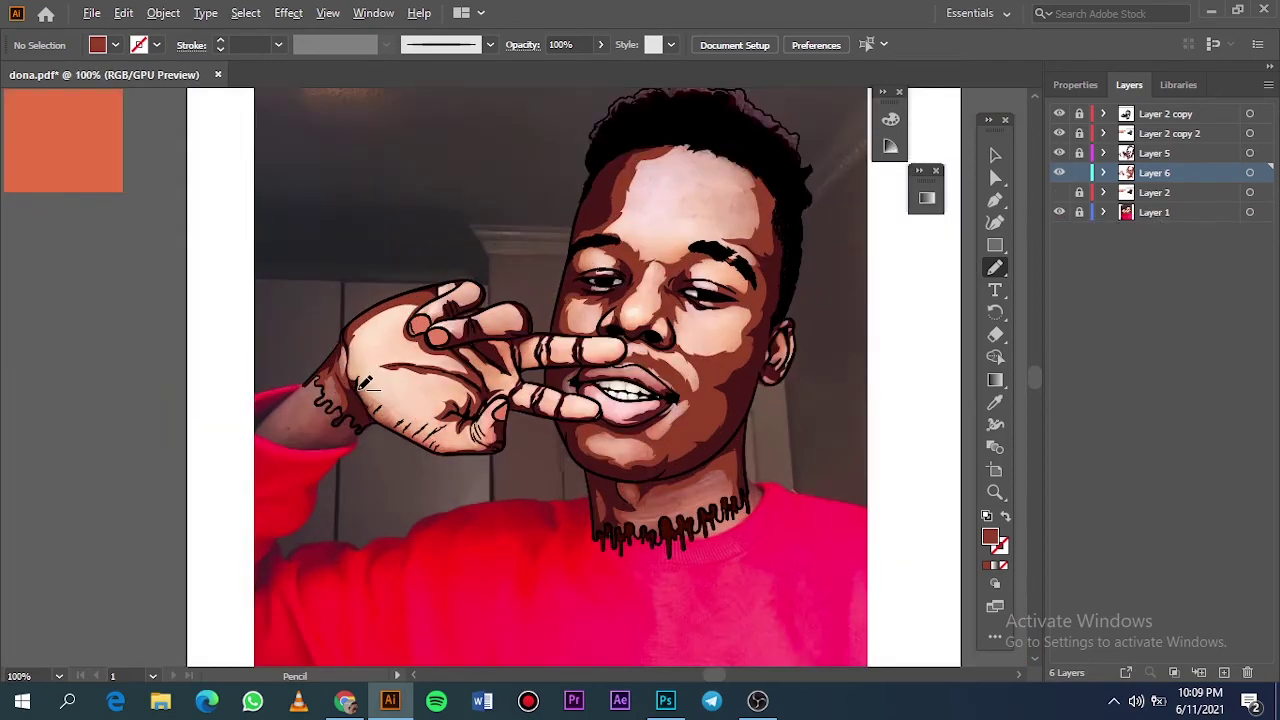
scroll(383, 343, up, 3)
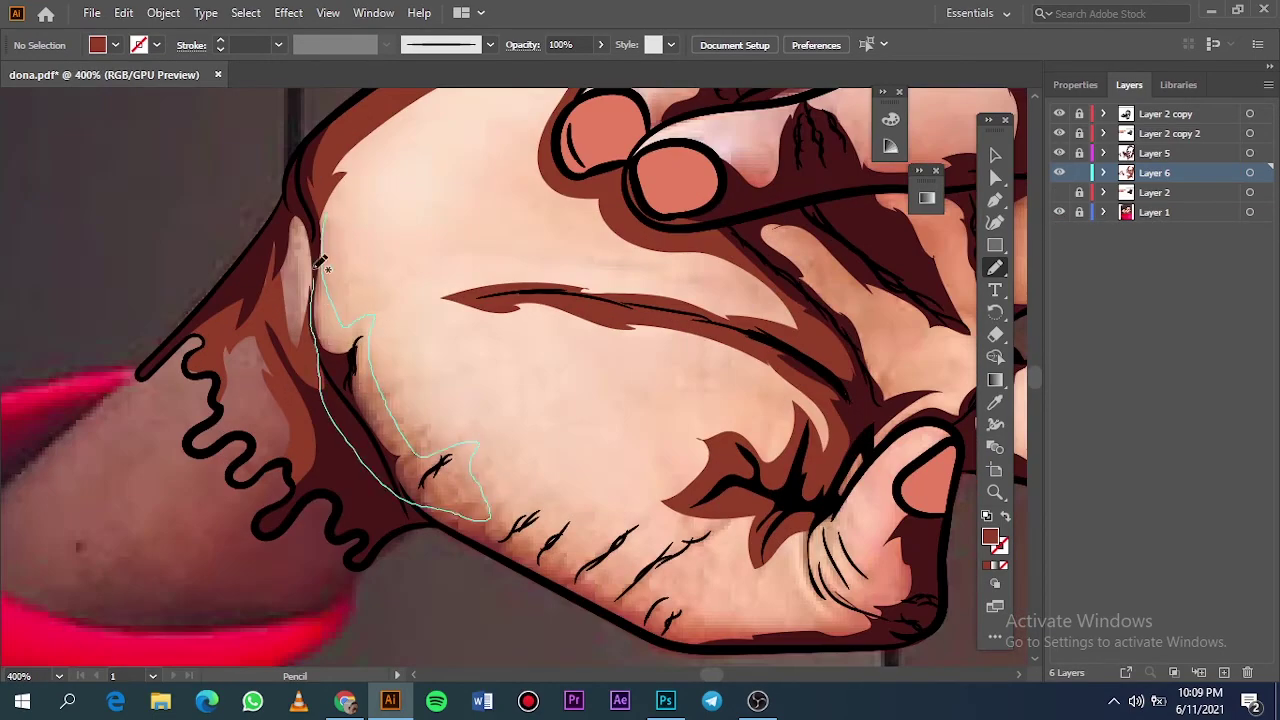
drag(489, 485, 328, 195)
Step: Add shadows at the knuckle creases and along the hand's lower edge
scroll(610, 300, up, 2)
scroll(610, 300, up, 1)
mouse_move(355, 325)
mouse_down()
mouse_move(170, 258)
mouse_move(85, 110)
mouse_up()
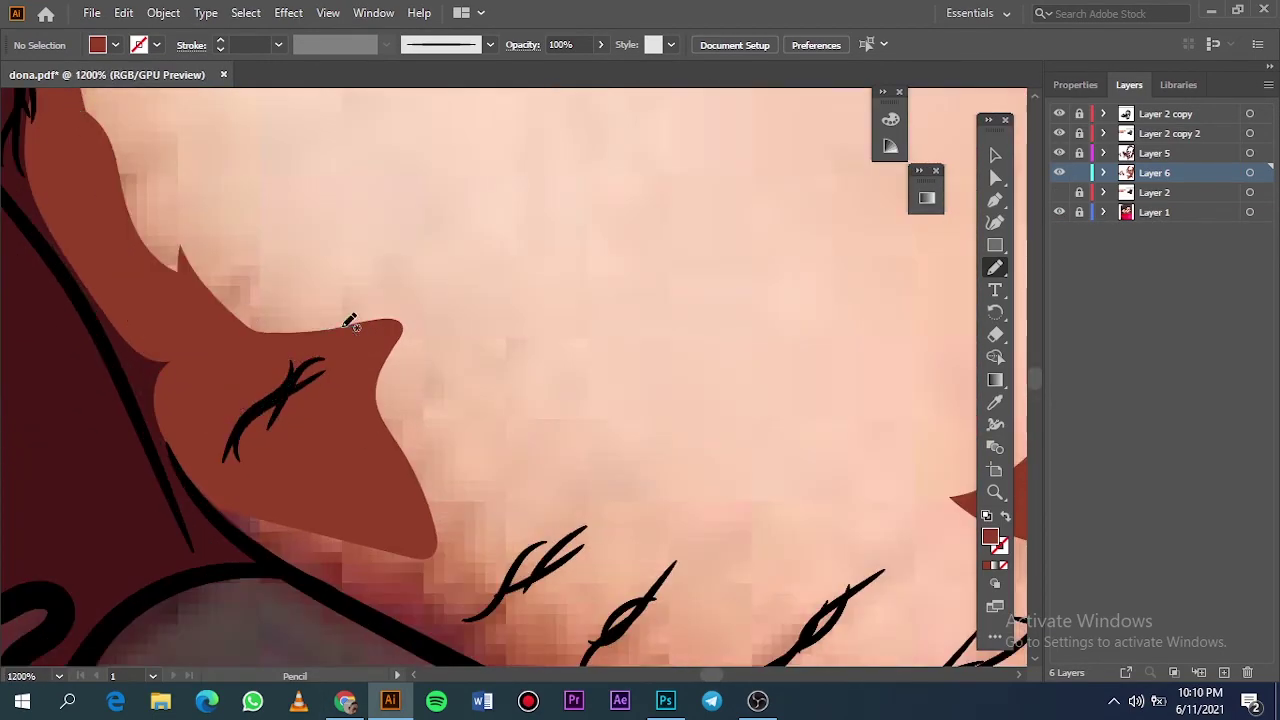
scroll(838, 325, down, 2)
drag(769, 521, 552, 577)
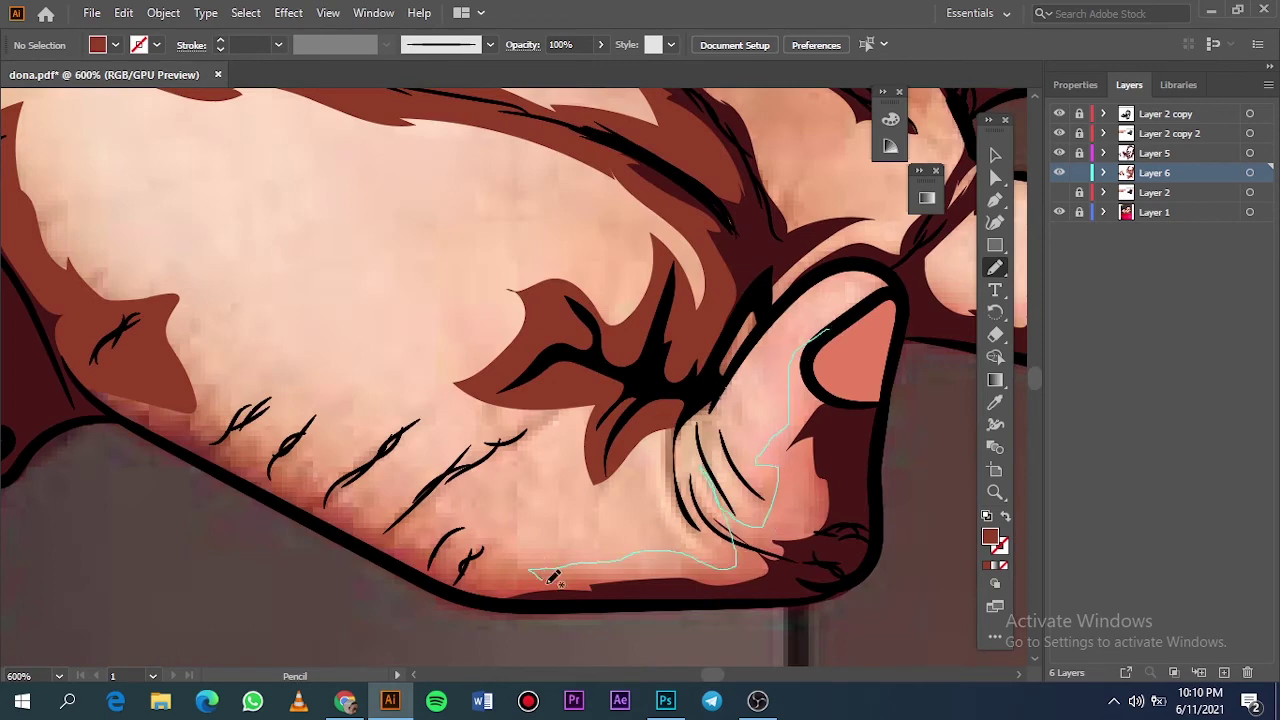
drag(338, 408, 857, 328)
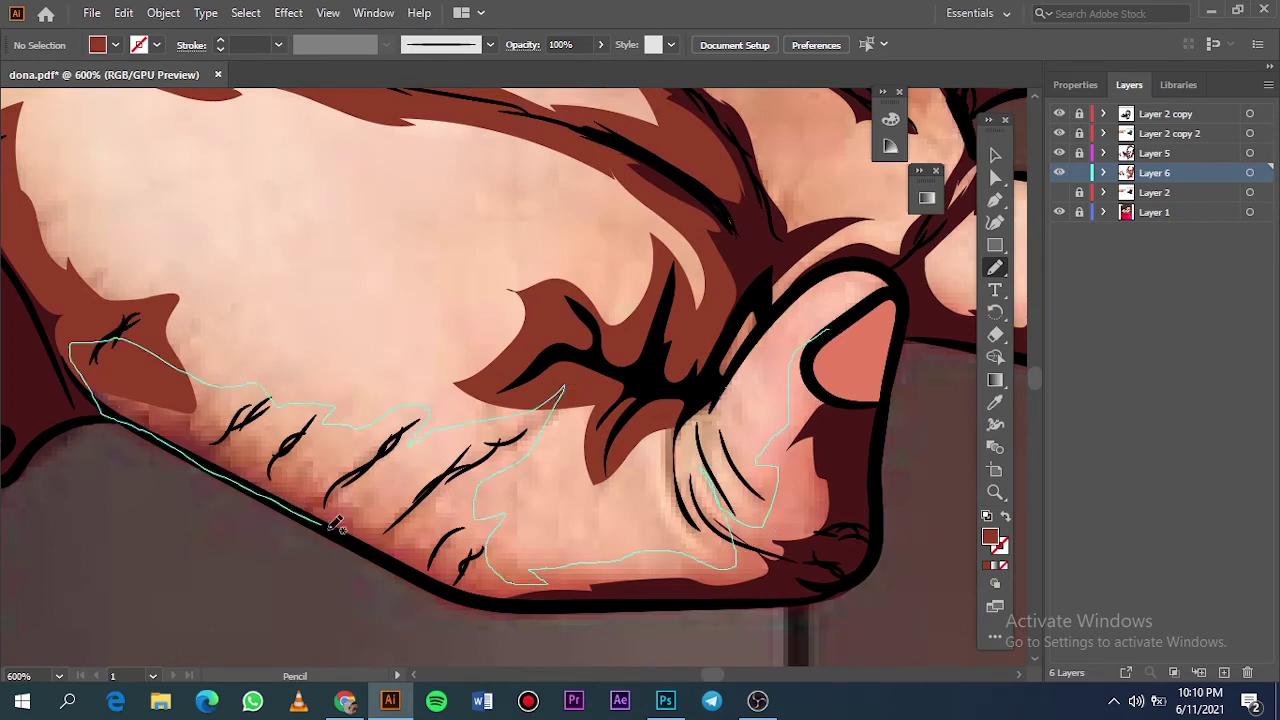
scroll(840, 329, down, 10)
click(1059, 212)
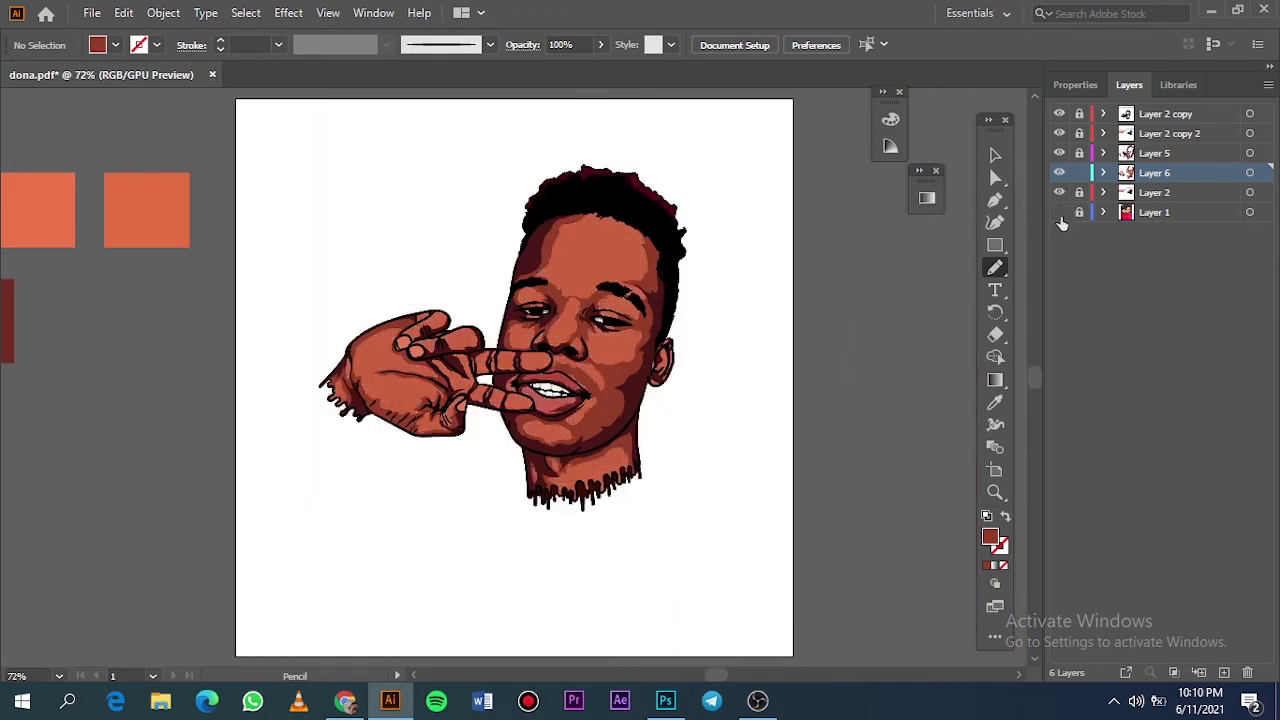
click(1059, 212)
Step: Shade between and around the left and right fingertips, then preview without the reference
scroll(420, 332, up, 10)
drag(584, 182, 506, 237)
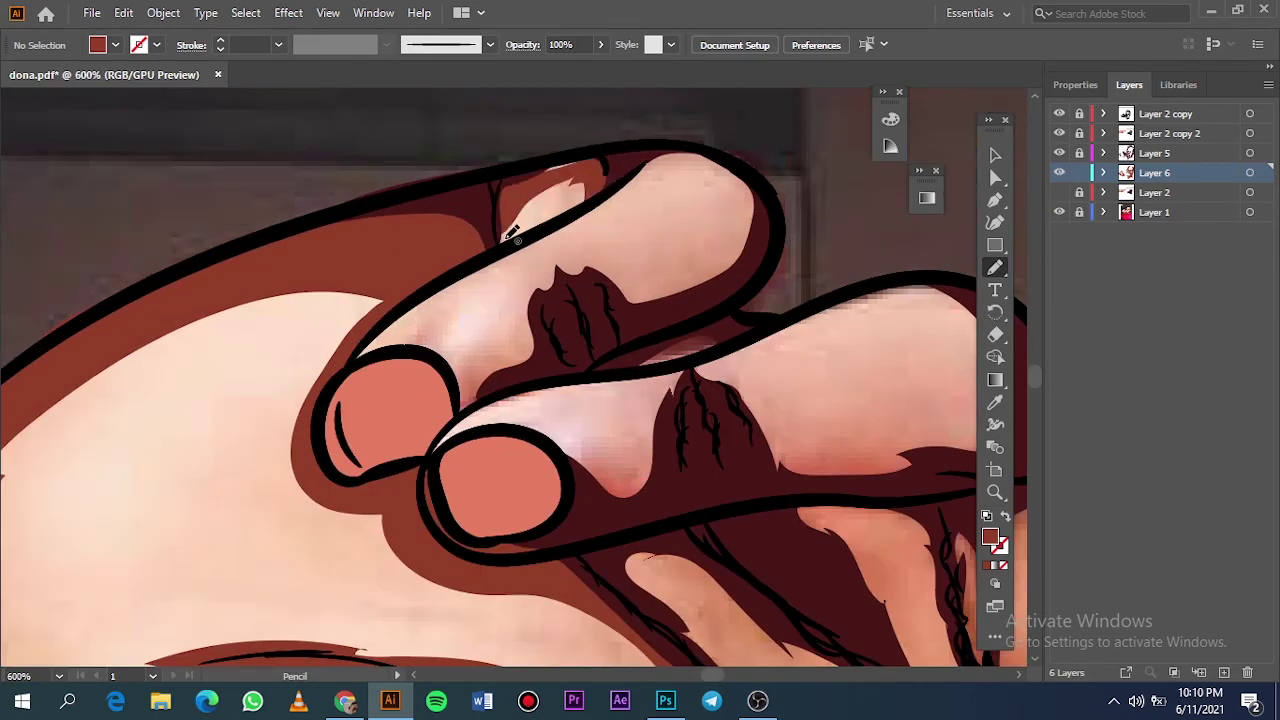
key(ctrl+z)
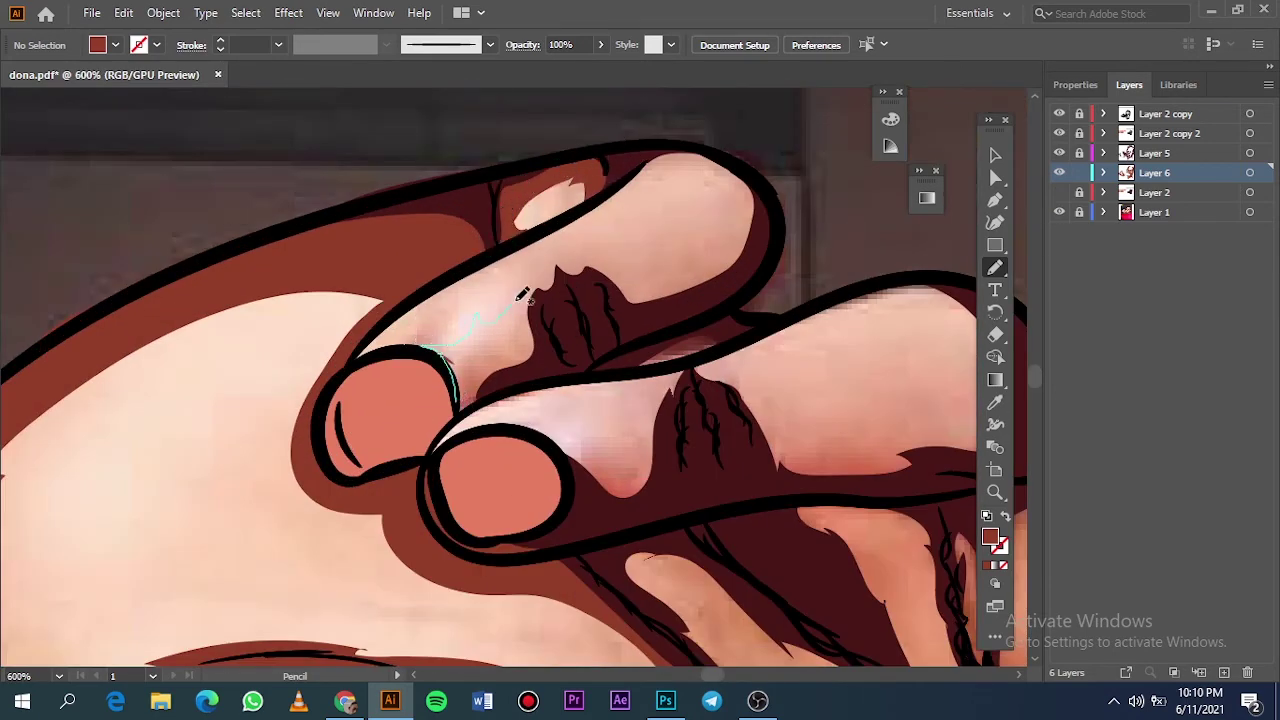
drag(617, 252, 455, 395)
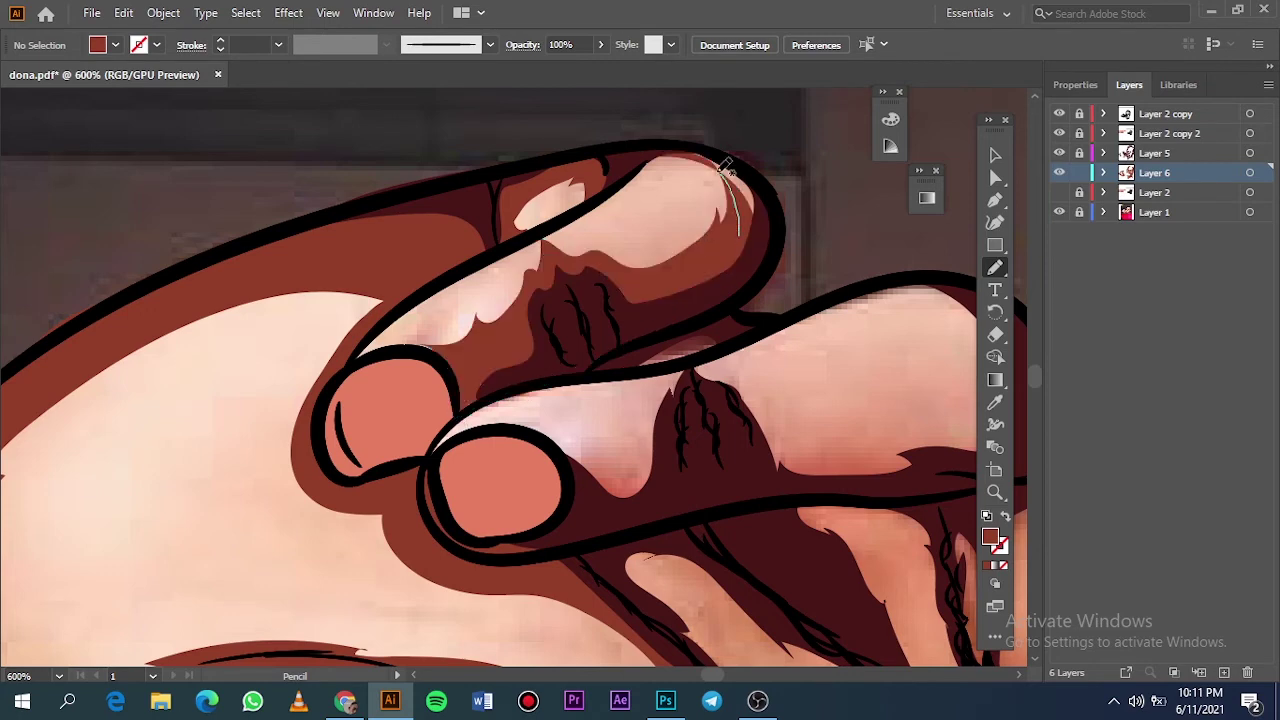
drag(741, 214, 722, 168)
drag(748, 214, 588, 214)
drag(727, 287, 577, 369)
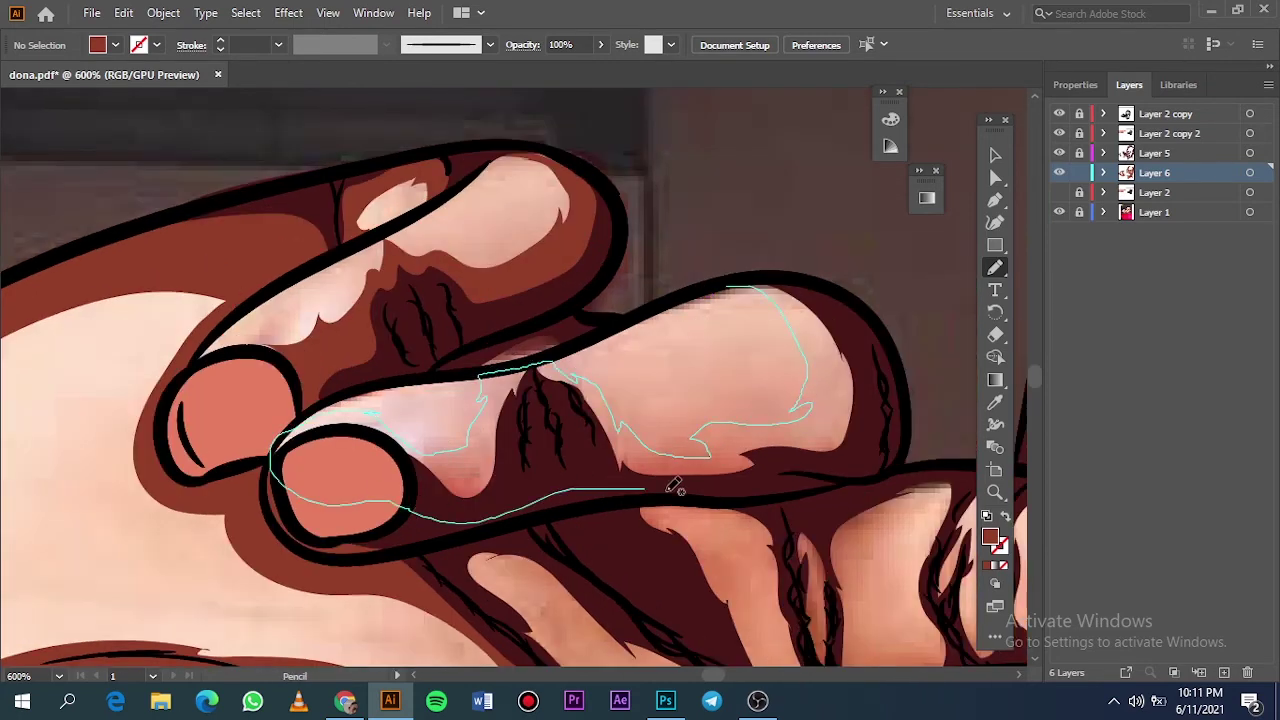
drag(335, 408, 730, 287)
key(ctrl+0)
click(1059, 192)
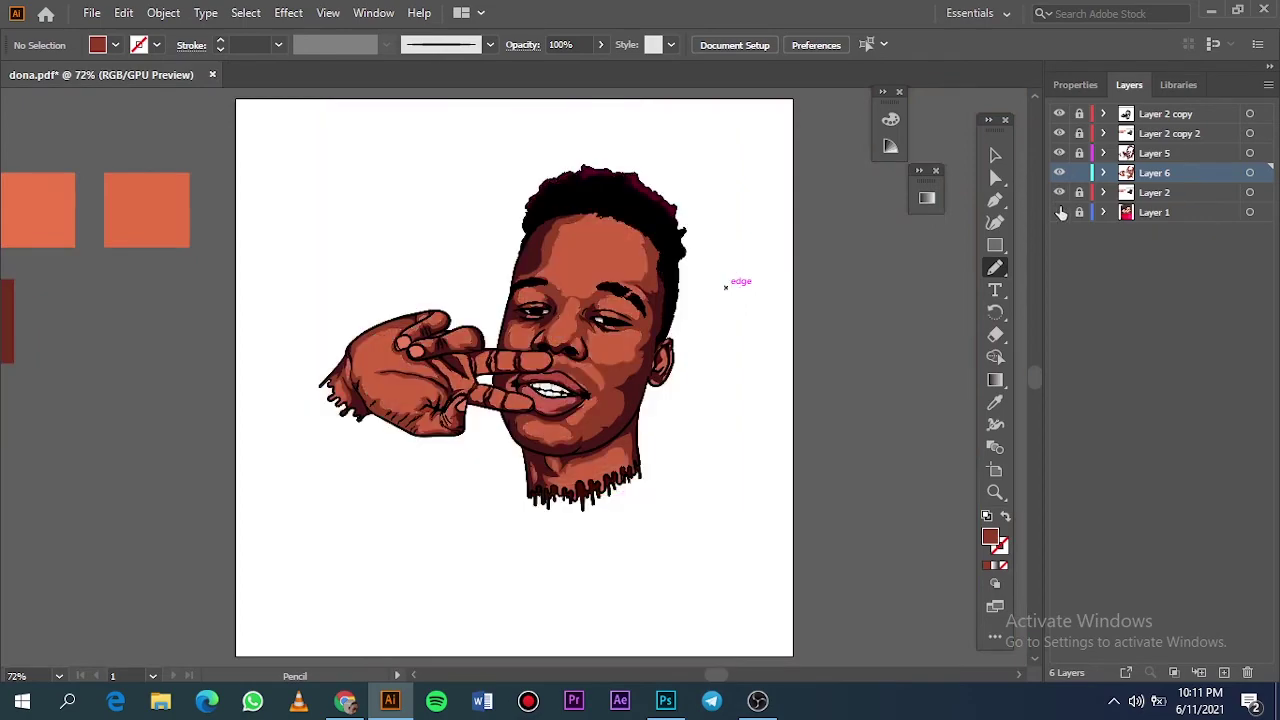
Step: With the reference photo shown, trace dark-brown shadows on the fingertip rim and the finger section to its left
click(1059, 212)
click(1059, 192)
scroll(846, 271, up, 5)
scroll(594, 377, up, 2)
mouse_move(566, 468)
mouse_down()
mouse_move(528, 330)
mouse_move(557, 457)
mouse_up()
scroll(612, 443, down, 2)
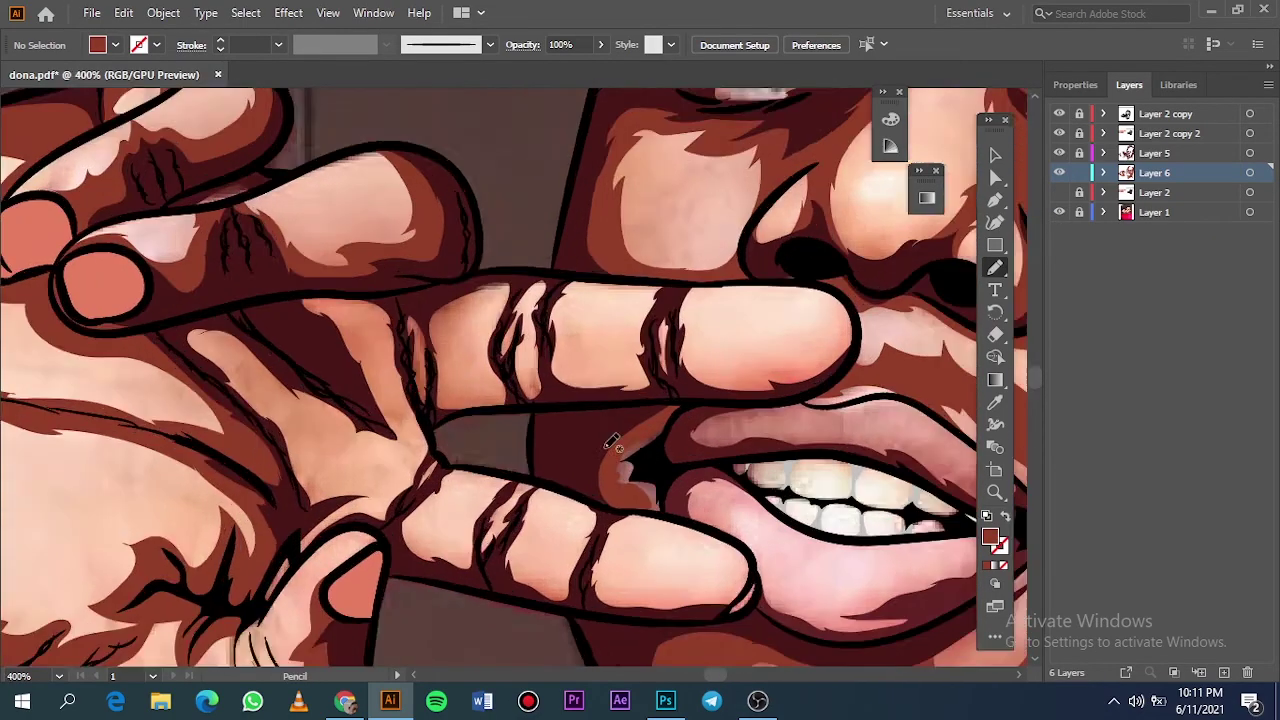
scroll(820, 335, up, 1)
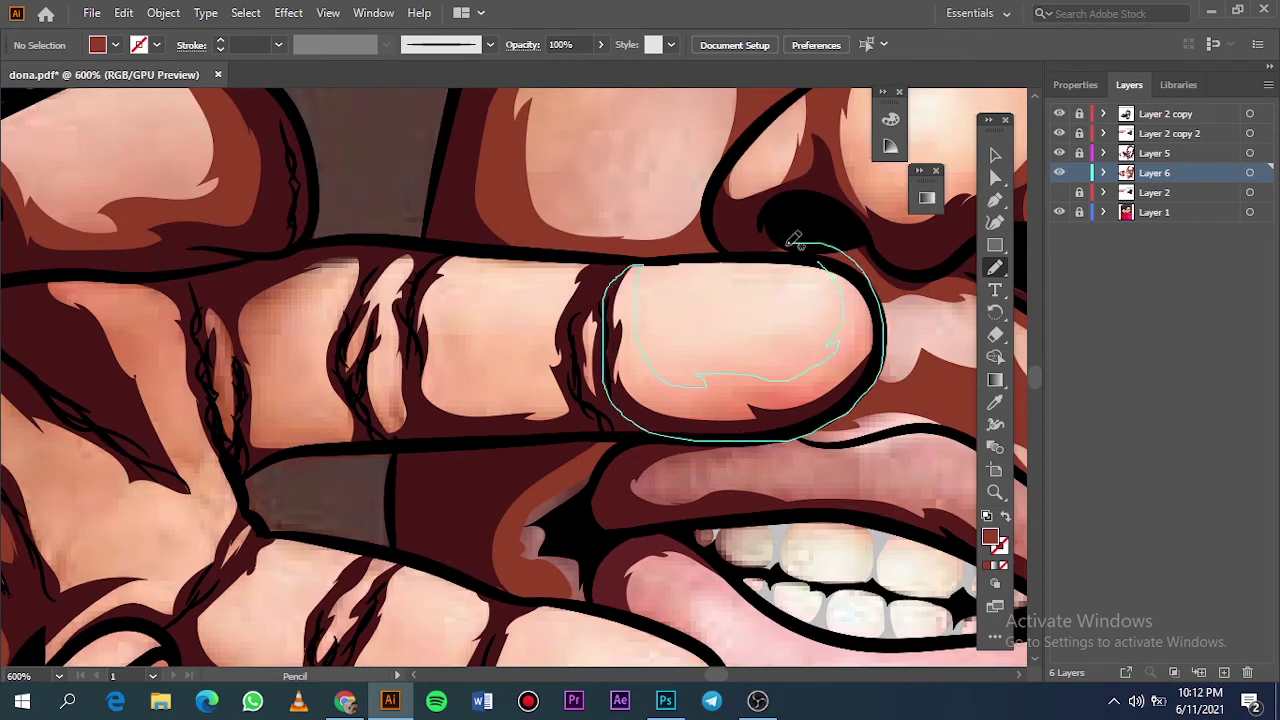
drag(648, 343, 822, 262)
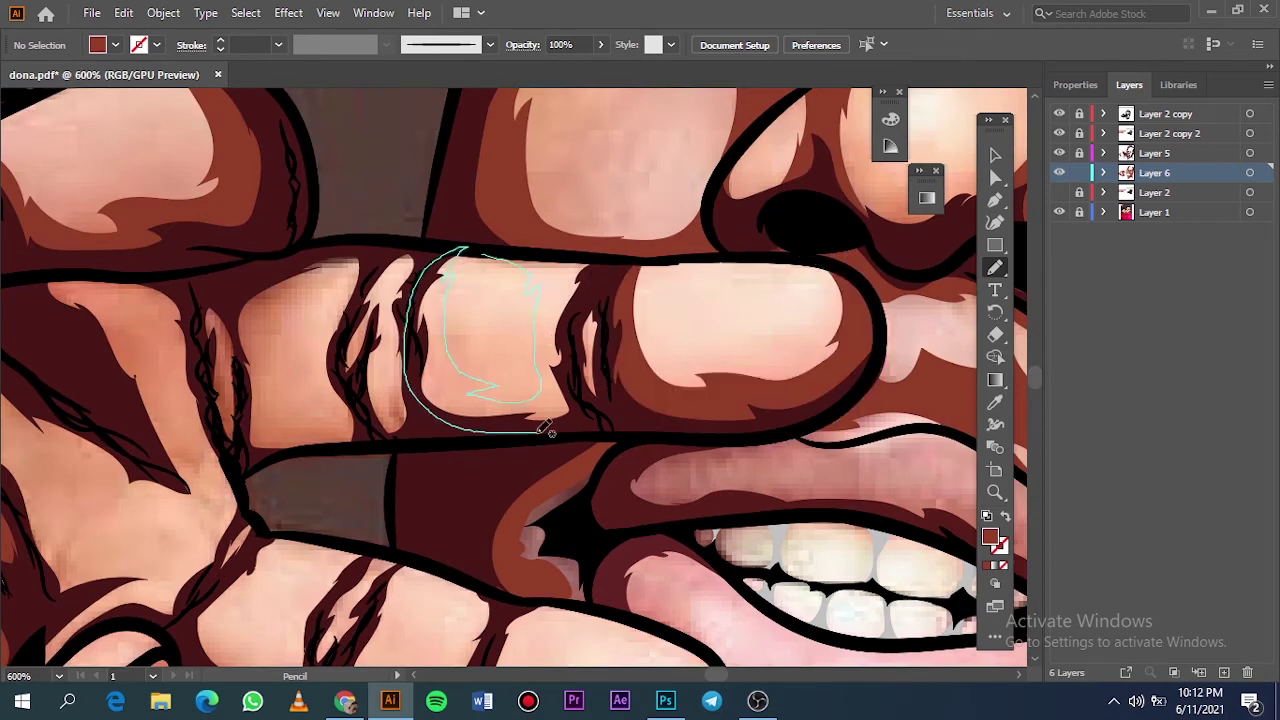
drag(450, 276, 619, 275)
mouse_move(405, 300)
mouse_down()
mouse_move(400, 425)
mouse_move(411, 376)
mouse_up()
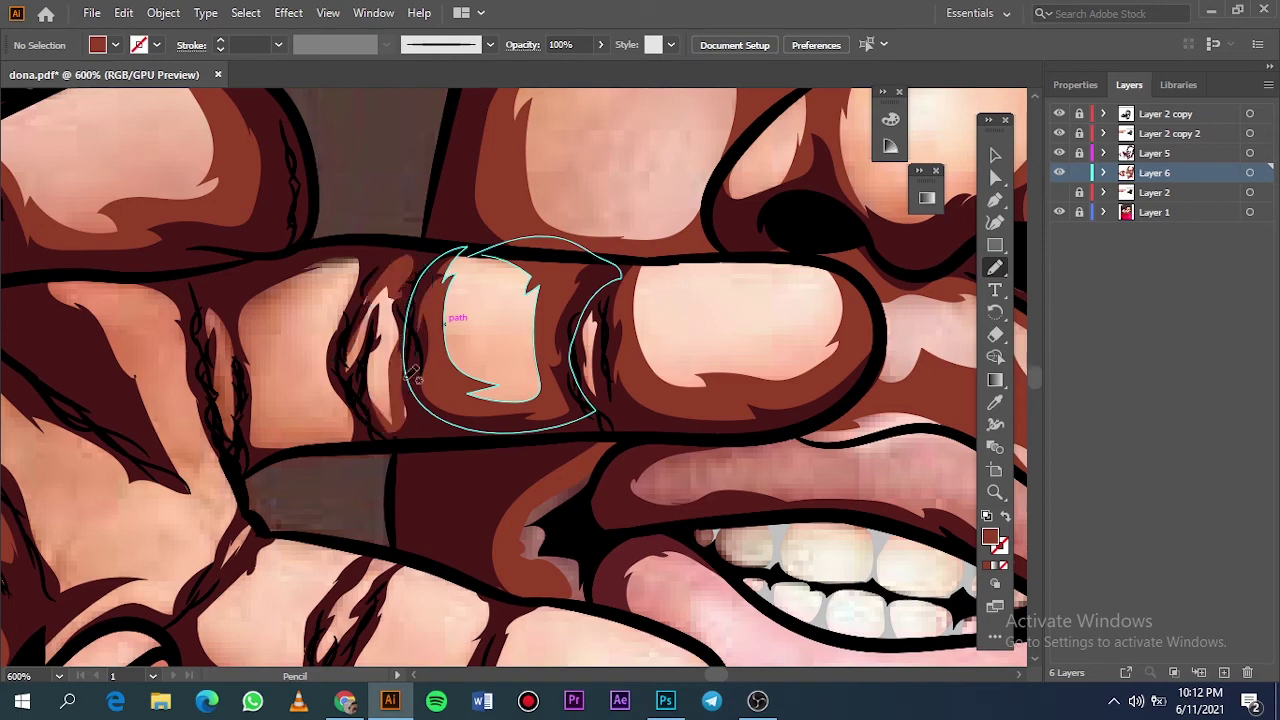
drag(345, 405, 385, 450)
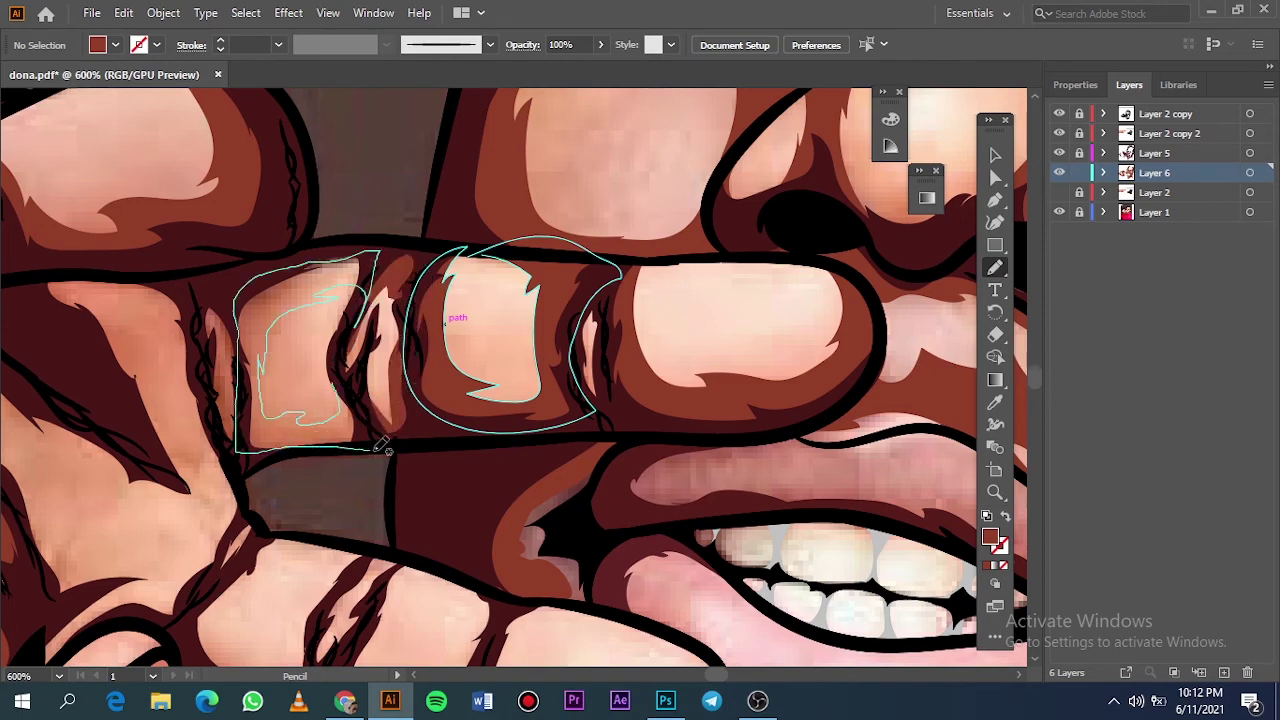
Step: Close the fingertip shadow, add one along the fingernail's right edge, and shade the next finger segments
key(ctrl+0)
click(1059, 212)
click(1059, 212)
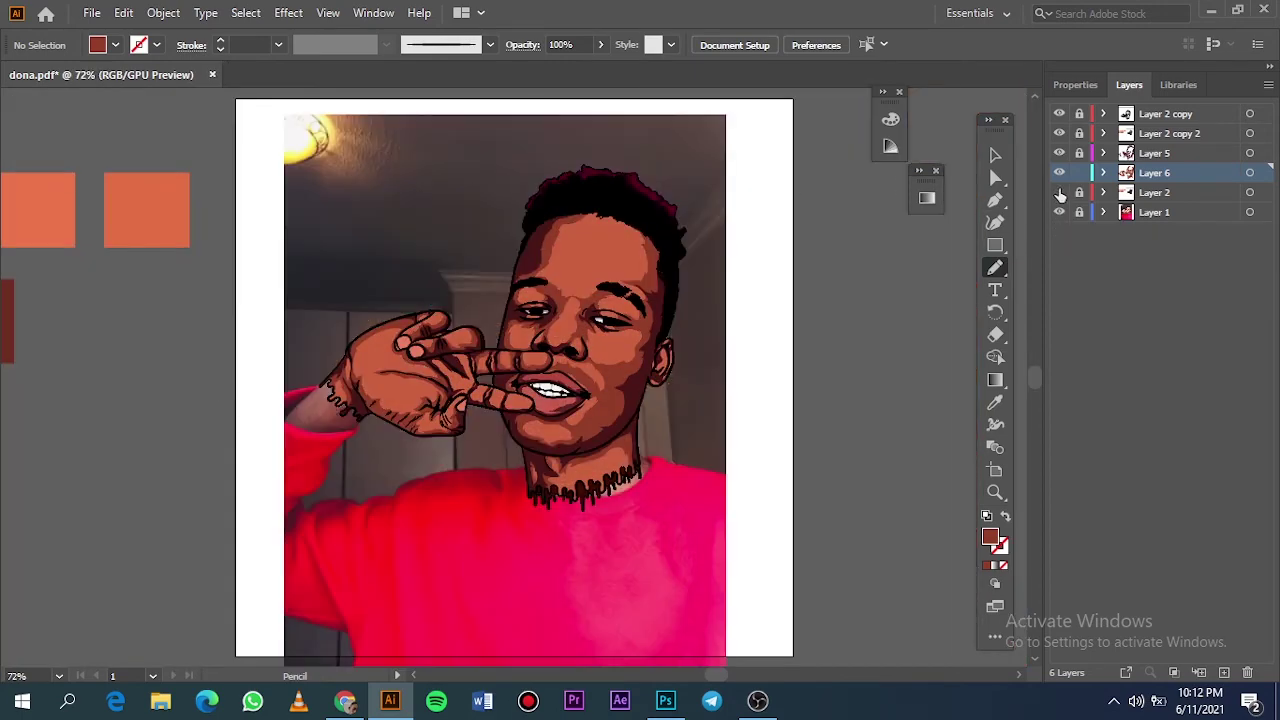
scroll(582, 320, up, 5)
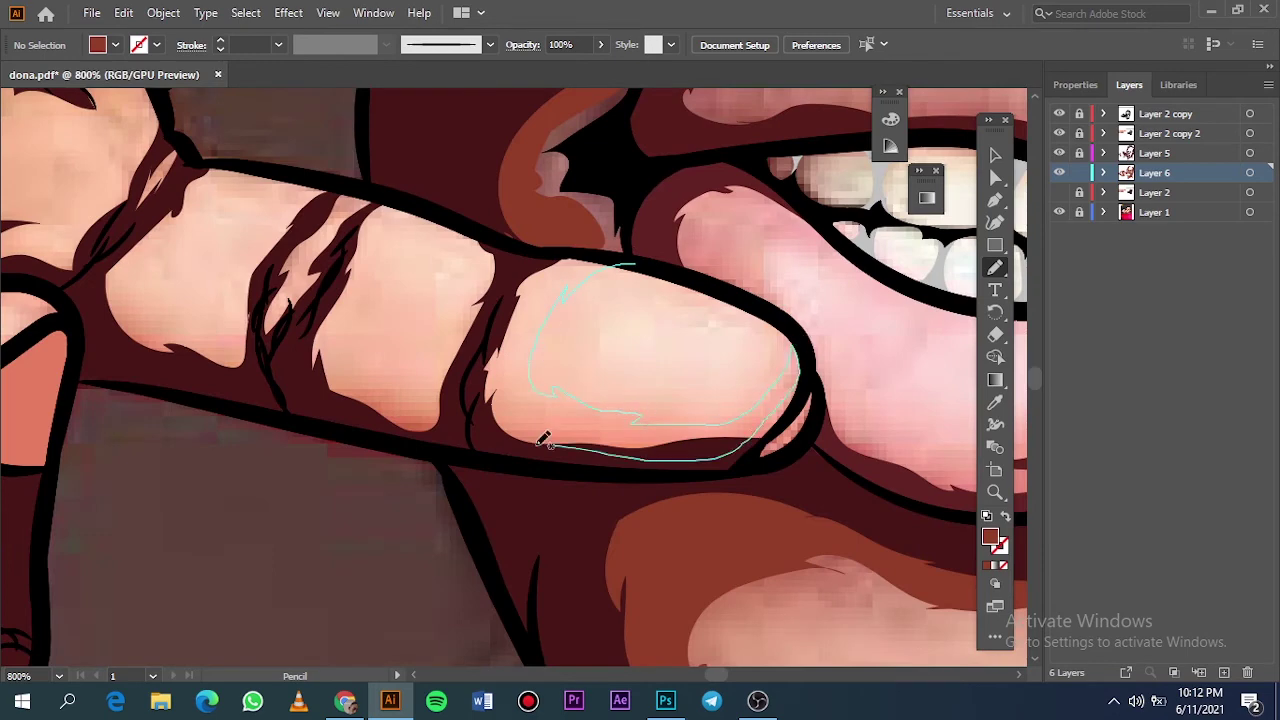
drag(695, 418, 618, 262)
drag(820, 352, 760, 448)
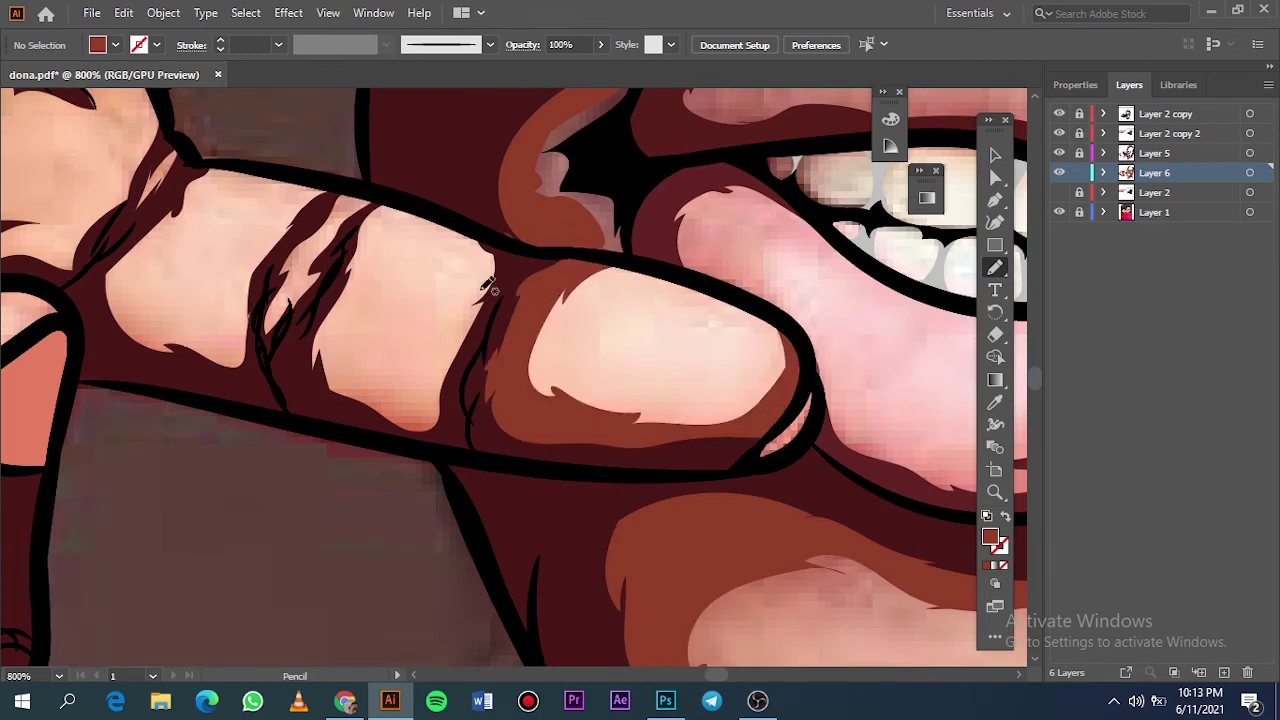
drag(343, 327, 471, 220)
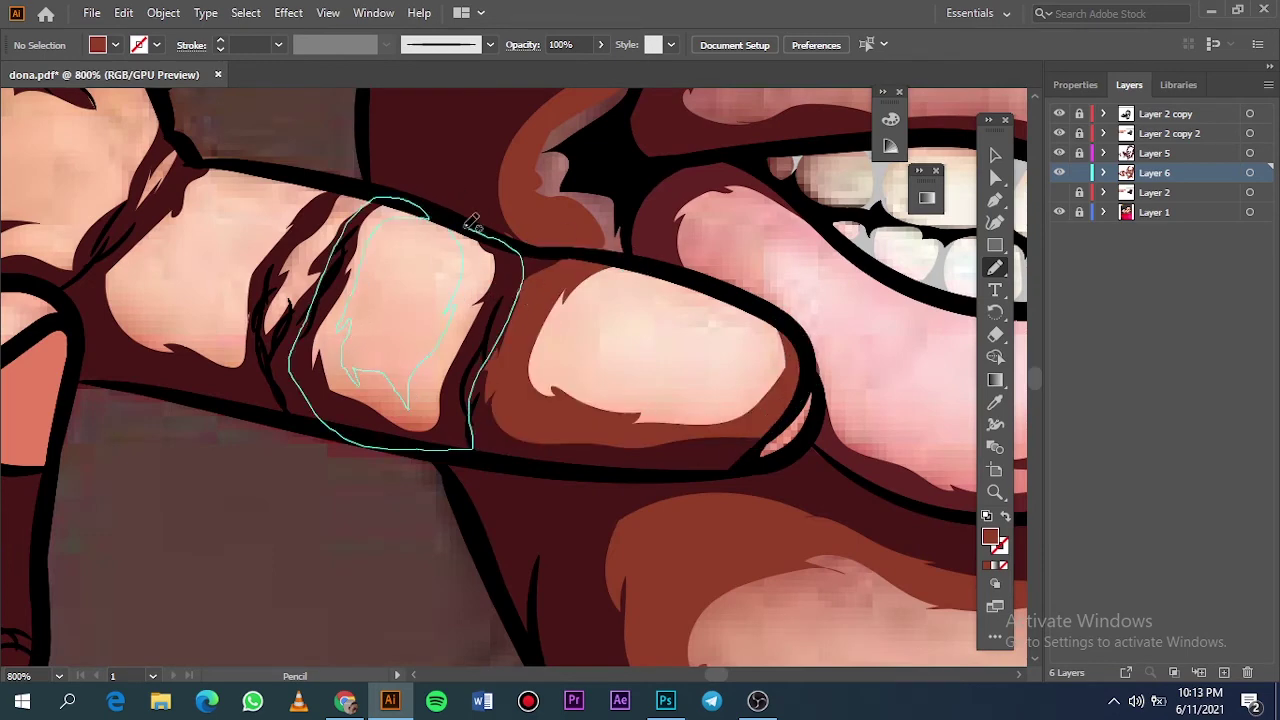
mouse_move(250, 352)
mouse_down()
mouse_move(178, 235)
mouse_move(260, 300)
mouse_up()
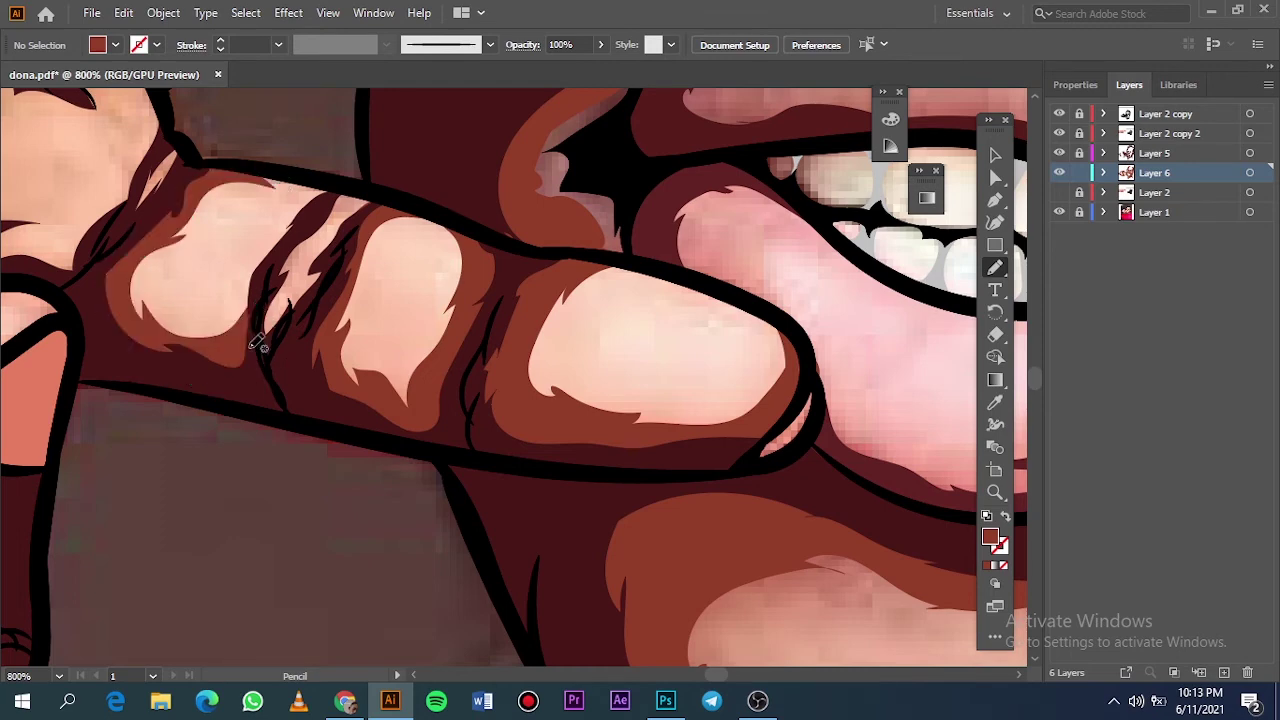
Step: Trace dark-brown shadow shapes inside the ear and along its right edge, comparing against the reference photo
key(ctrl+0)
click(1060, 212)
click(1062, 212)
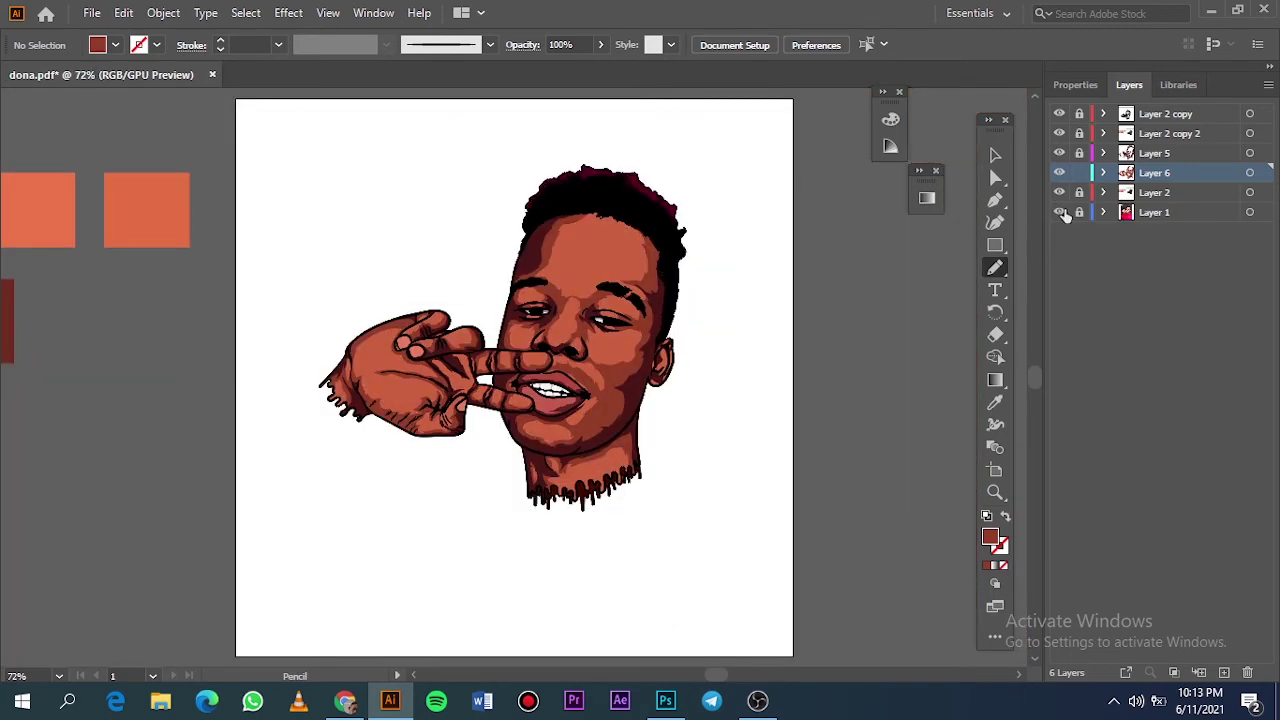
scroll(731, 297, up, 3)
scroll(724, 433, up, 2)
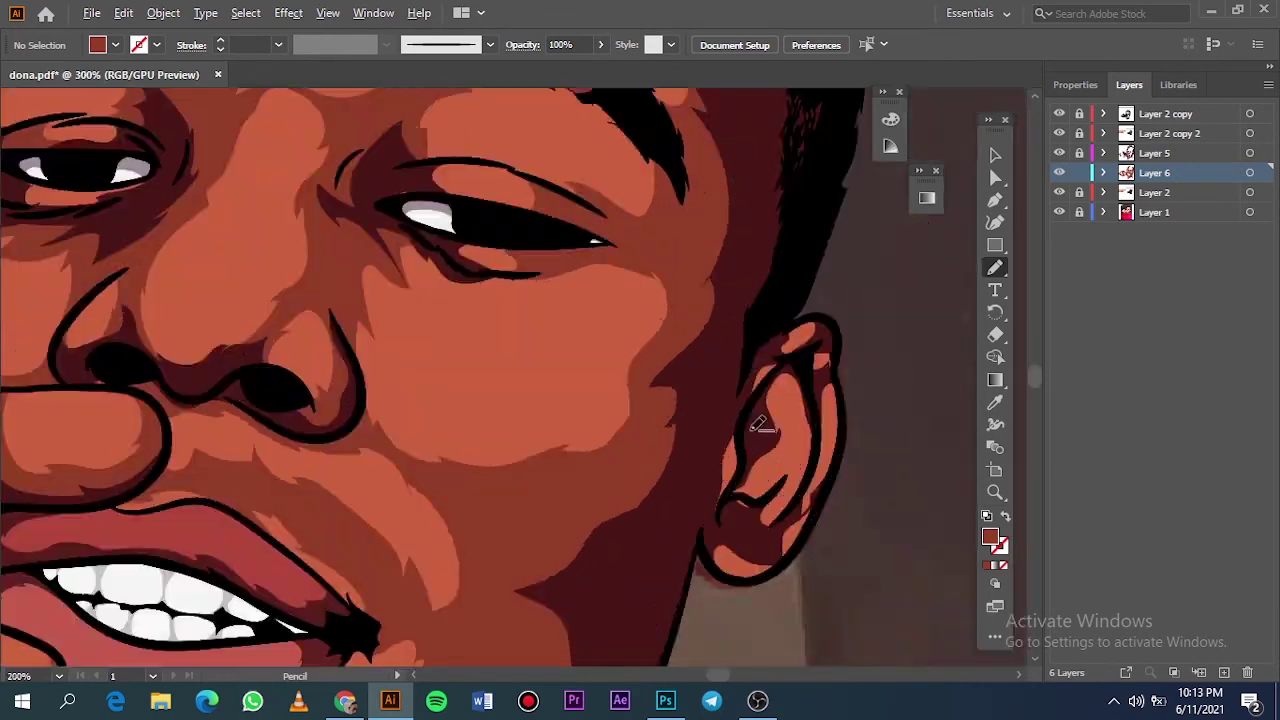
scroll(763, 423, up, 3)
drag(630, 482, 640, 362)
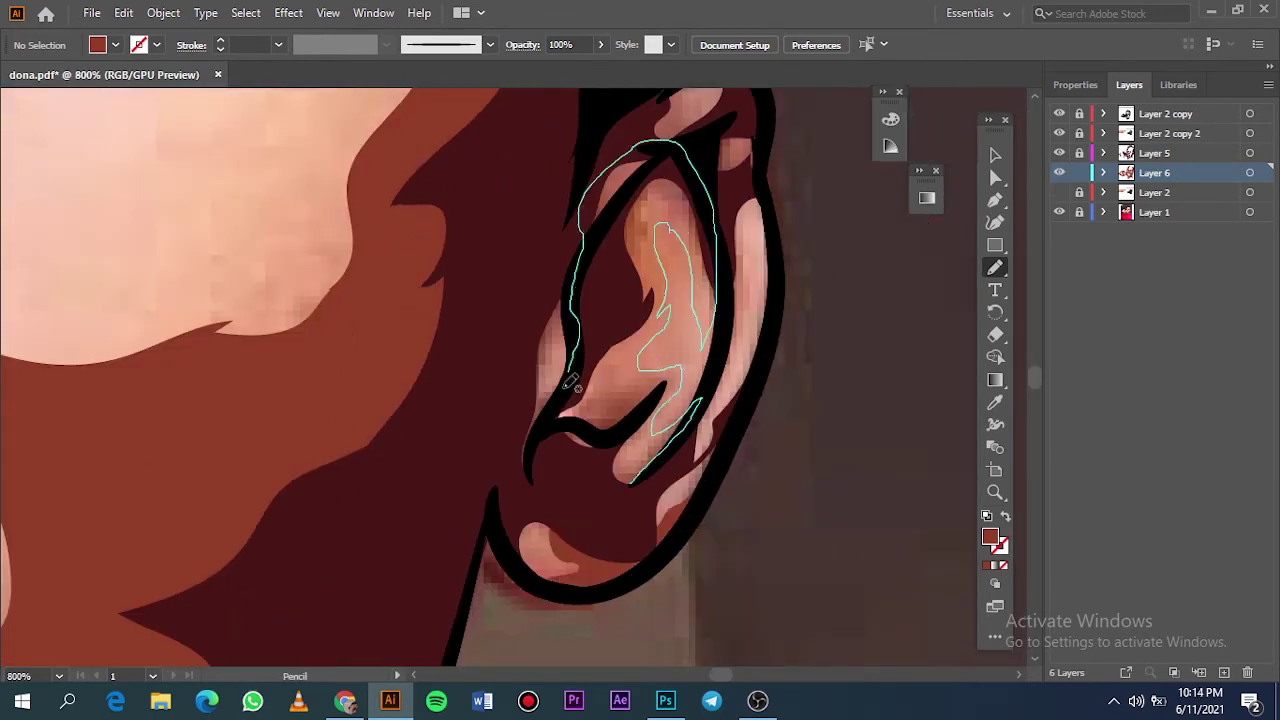
drag(676, 224, 566, 390)
scroll(621, 397, up, 3)
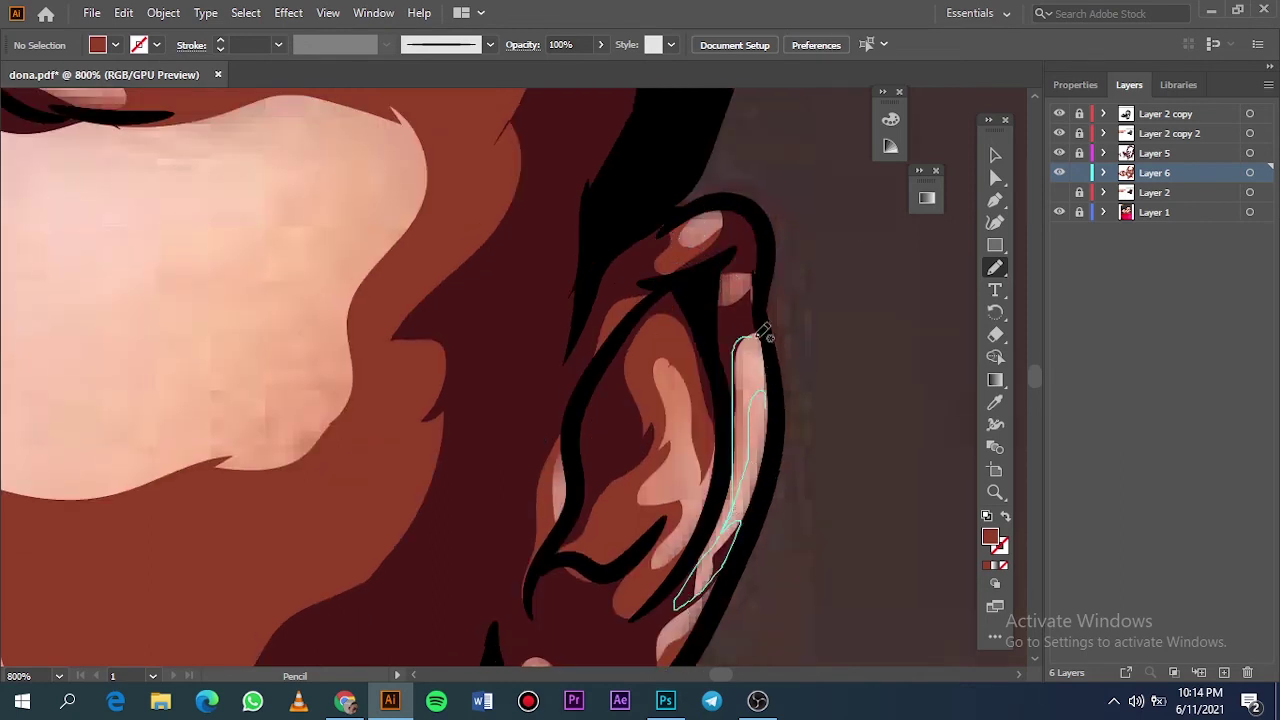
drag(750, 515, 728, 525)
key(ctrl+0)
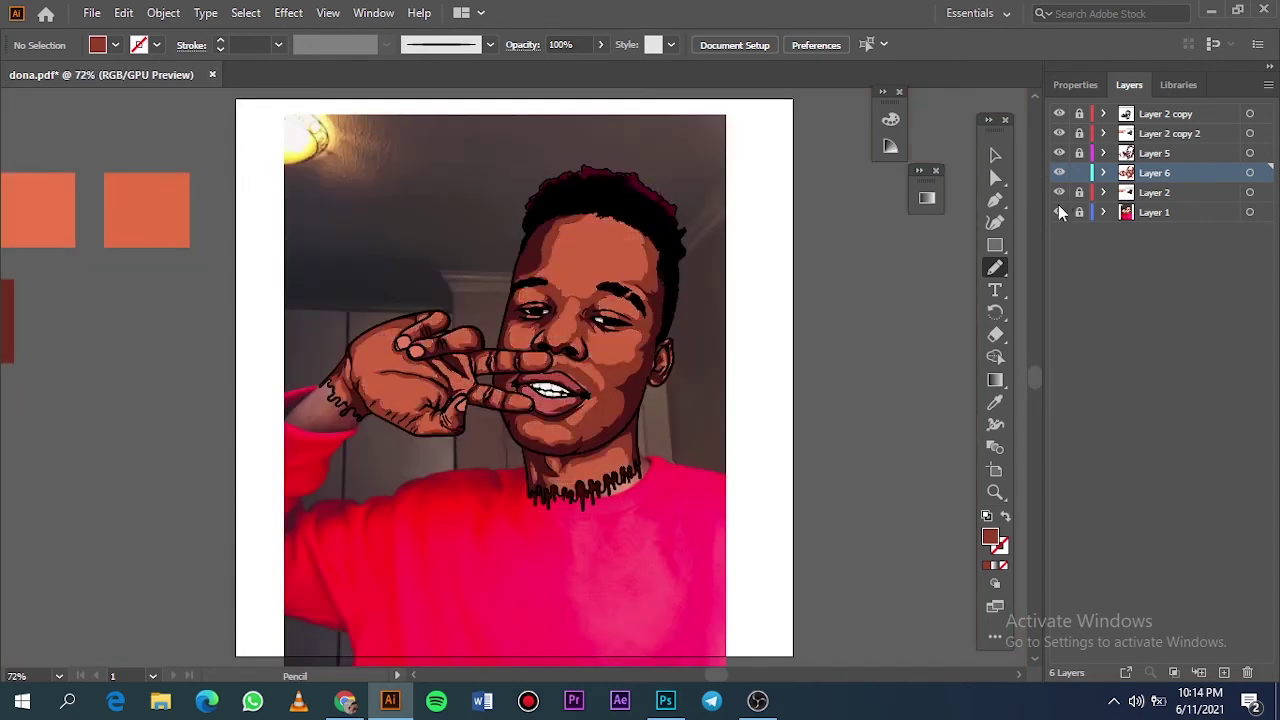
click(1059, 211)
Step: Compare the traced artwork against the photo and set a near-black fill colour
click(1059, 211)
click(1059, 192)
click(1059, 192)
click(1059, 192)
click(1059, 192)
scroll(646, 180, up, 6)
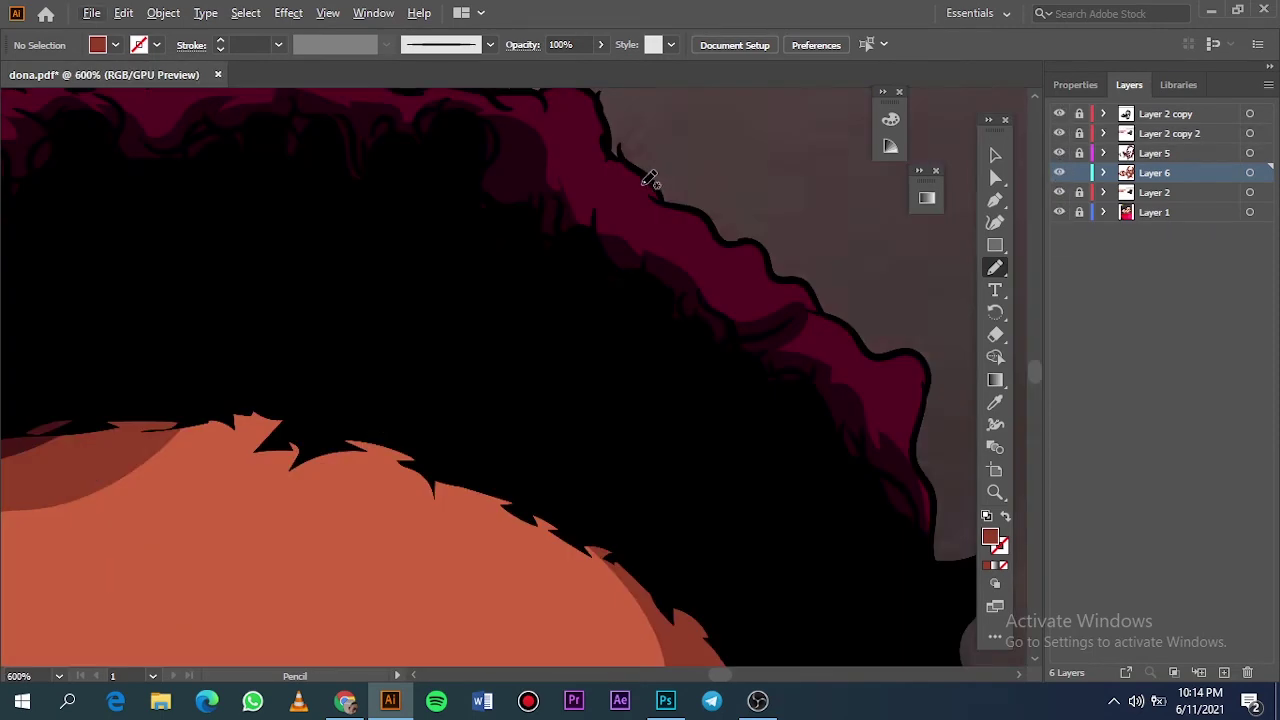
double_click(990, 537)
click(1107, 106)
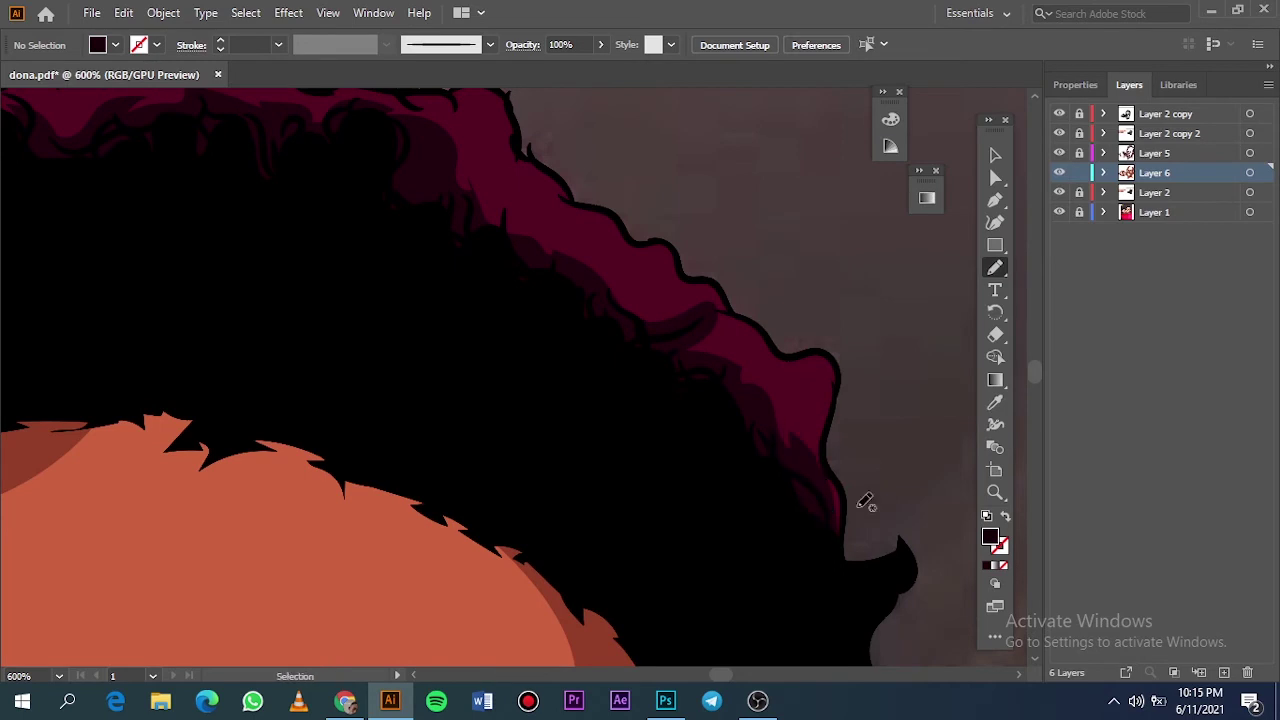
double_click(990, 537)
click(1103, 106)
Step: Trace a dark shape along the hair's edge, right side and top
mouse_move(840, 517)
mouse_down()
mouse_move(818, 404)
mouse_move(697, 503)
mouse_up()
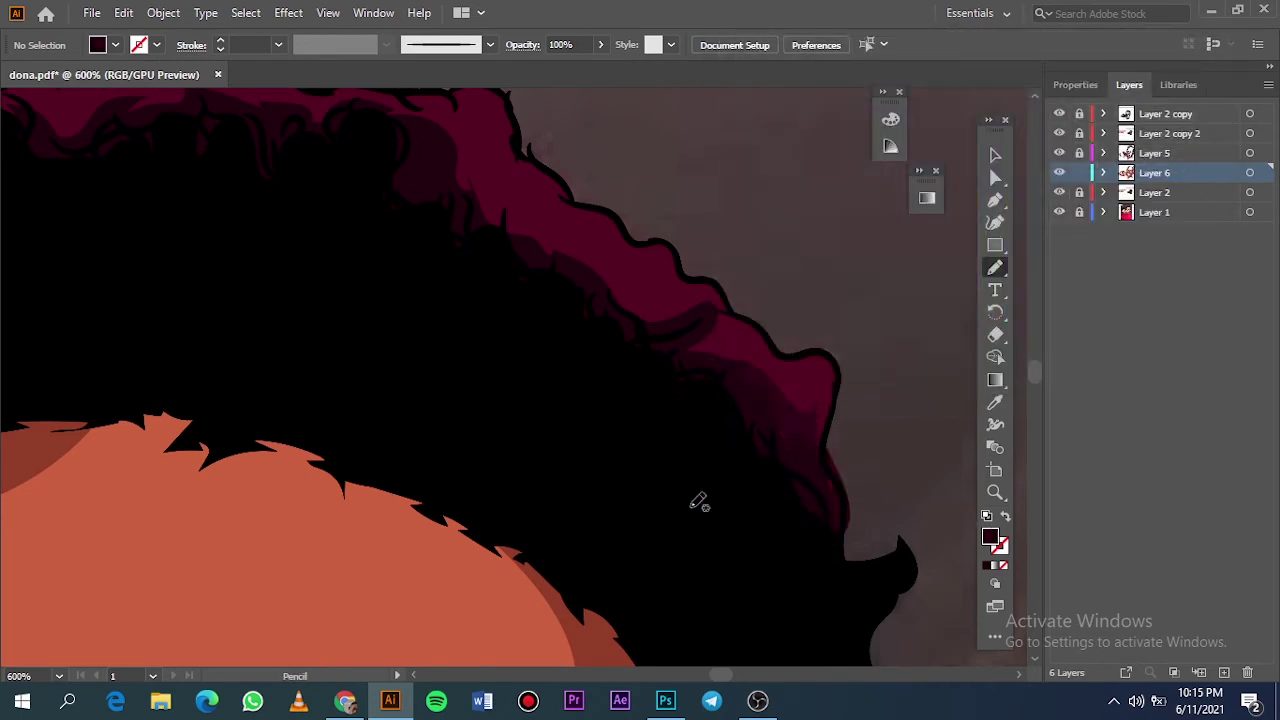
scroll(697, 503, up, 3)
drag(868, 552, 878, 583)
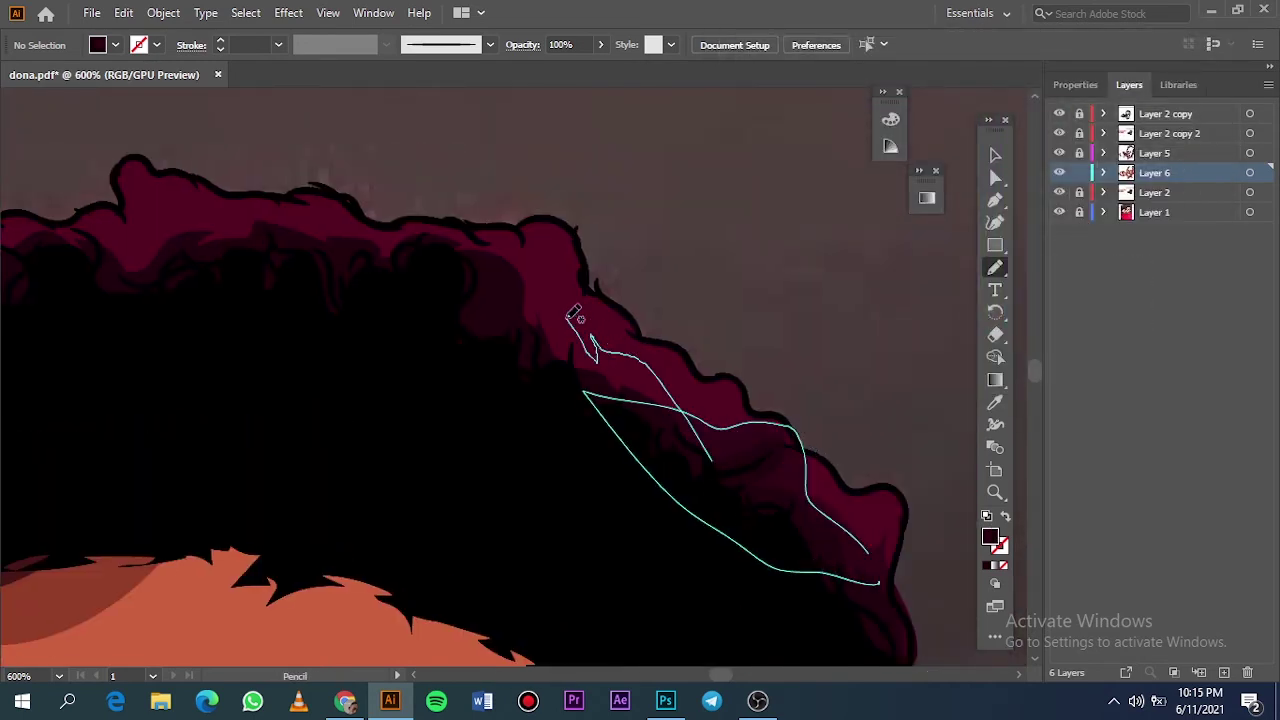
drag(749, 444, 371, 229)
scroll(700, 457, up, 2)
scroll(768, 430, up, 2)
drag(768, 430, 515, 458)
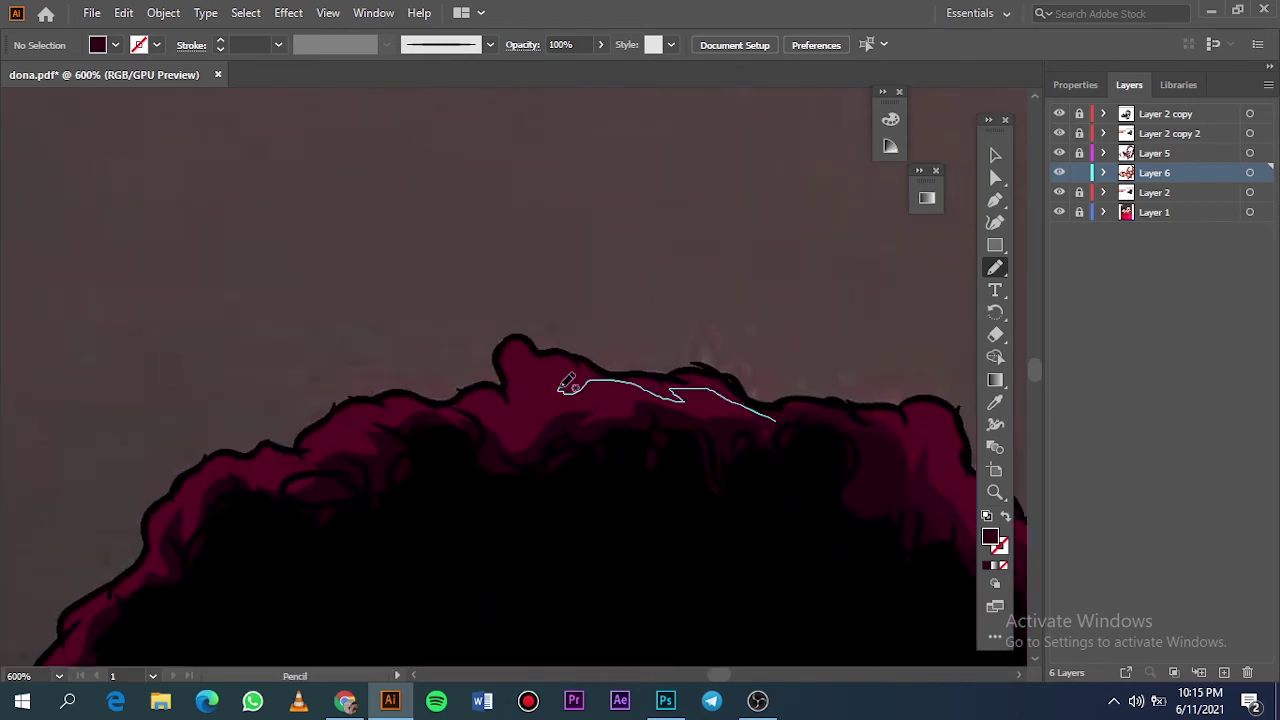
scroll(463, 537, left, 3)
drag(752, 372, 540, 450)
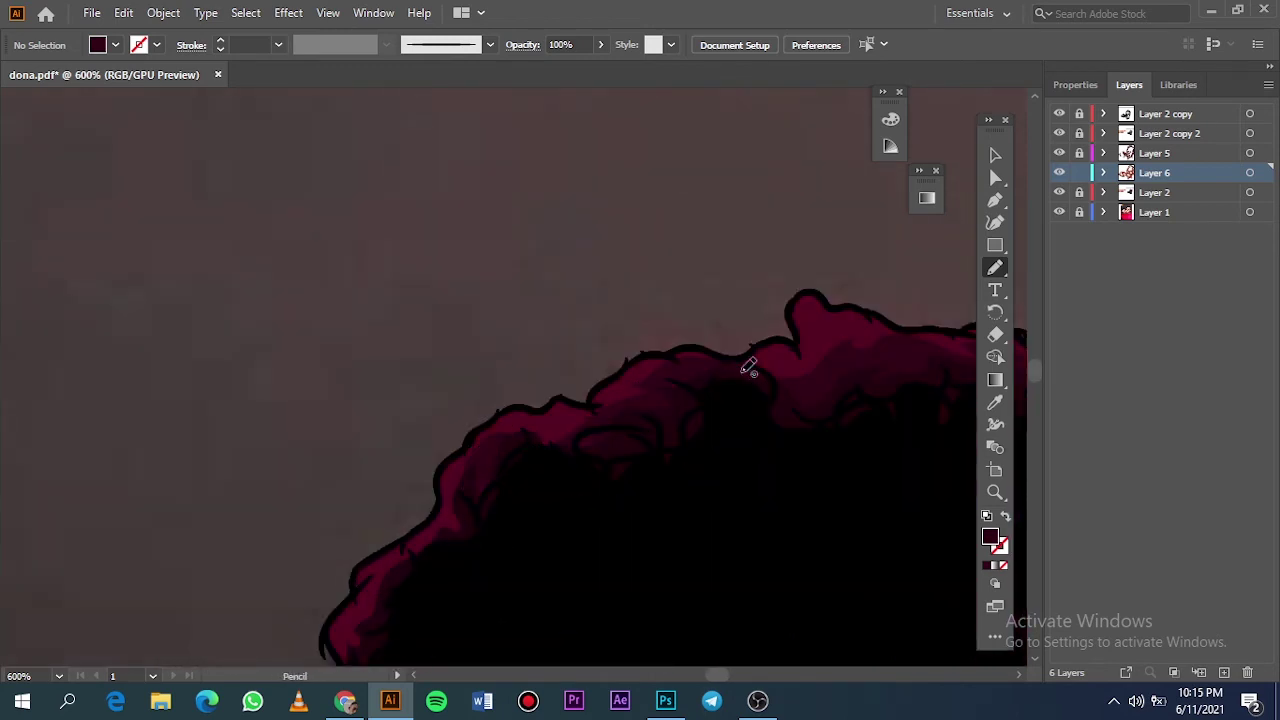
scroll(749, 366, down, 3)
drag(343, 450, 357, 486)
Step: Sample the lip colour from the artwork and choose a darker lip shade as the fill
key(ctrl+0)
click(1059, 212)
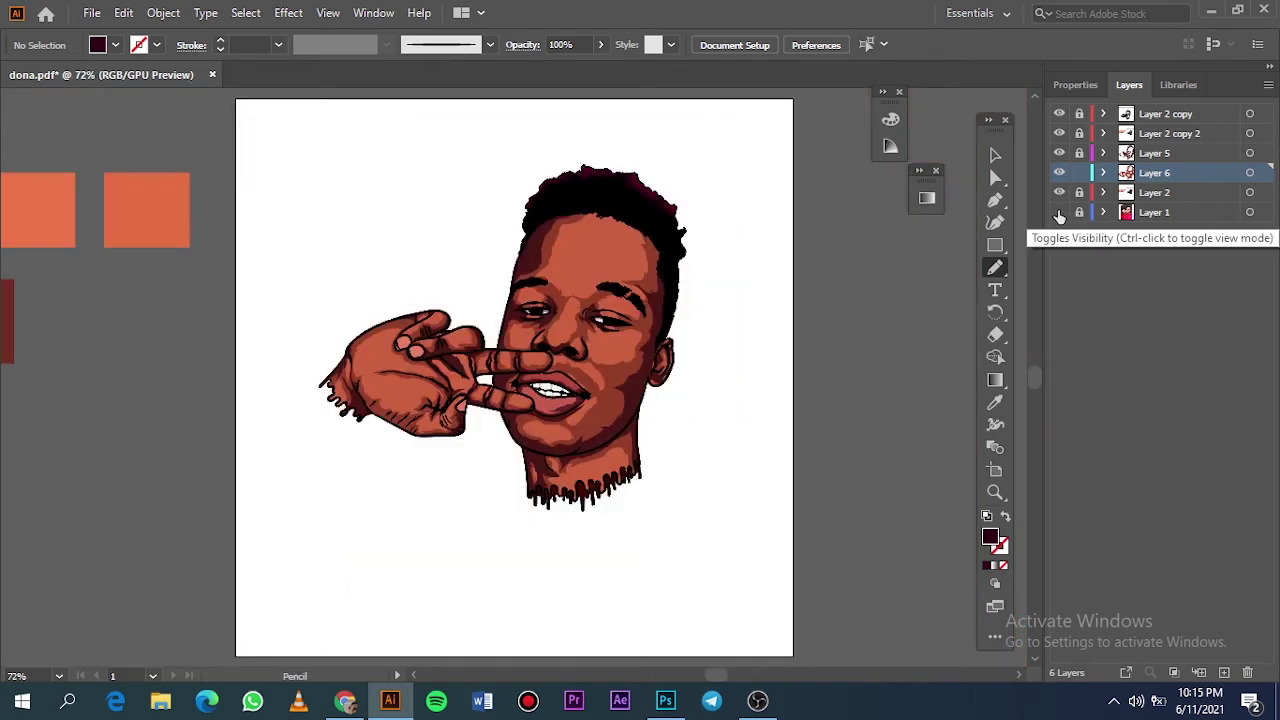
key(i)
scroll(540, 390, up, 5)
scroll(540, 400, up, 2)
click(539, 540)
double_click(990, 537)
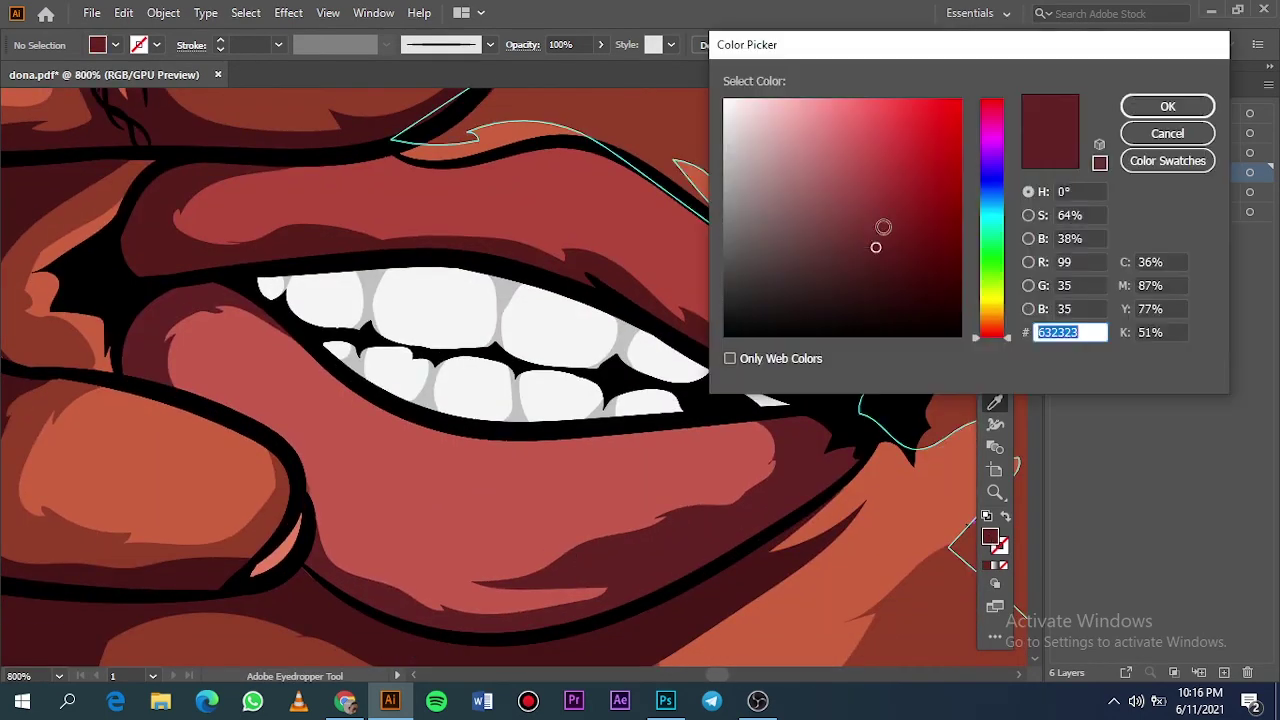
click(1166, 106)
Step: Draw dark shadow shapes on the lower lip, toggling the artwork and photo layers to check
click(1059, 192)
click(1059, 212)
key(n)
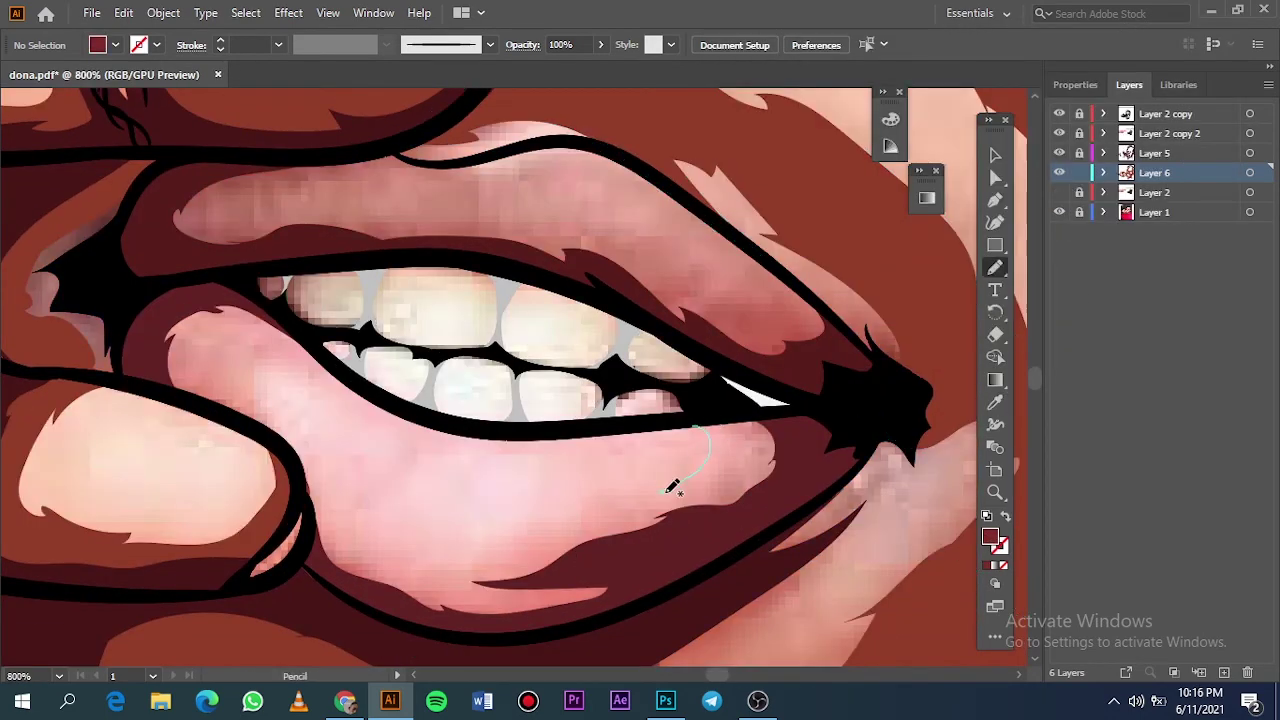
drag(378, 590, 380, 592)
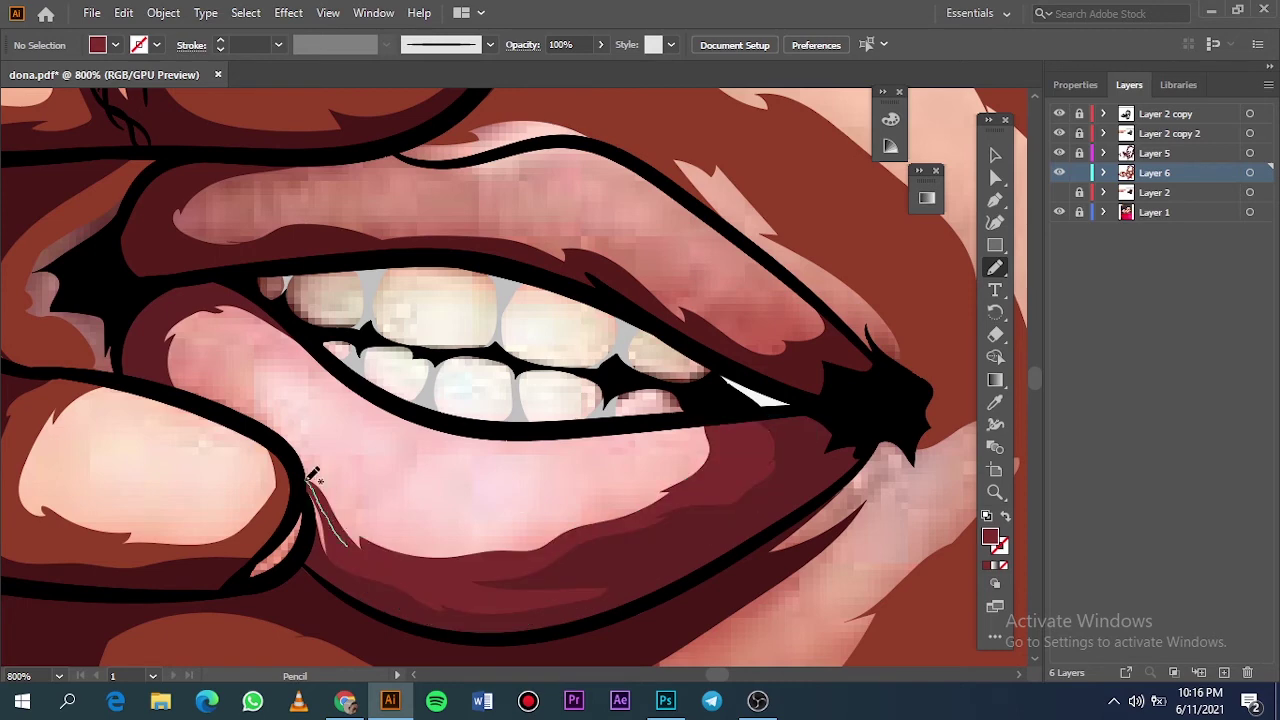
click(1059, 192)
click(1059, 212)
click(1059, 192)
click(1059, 212)
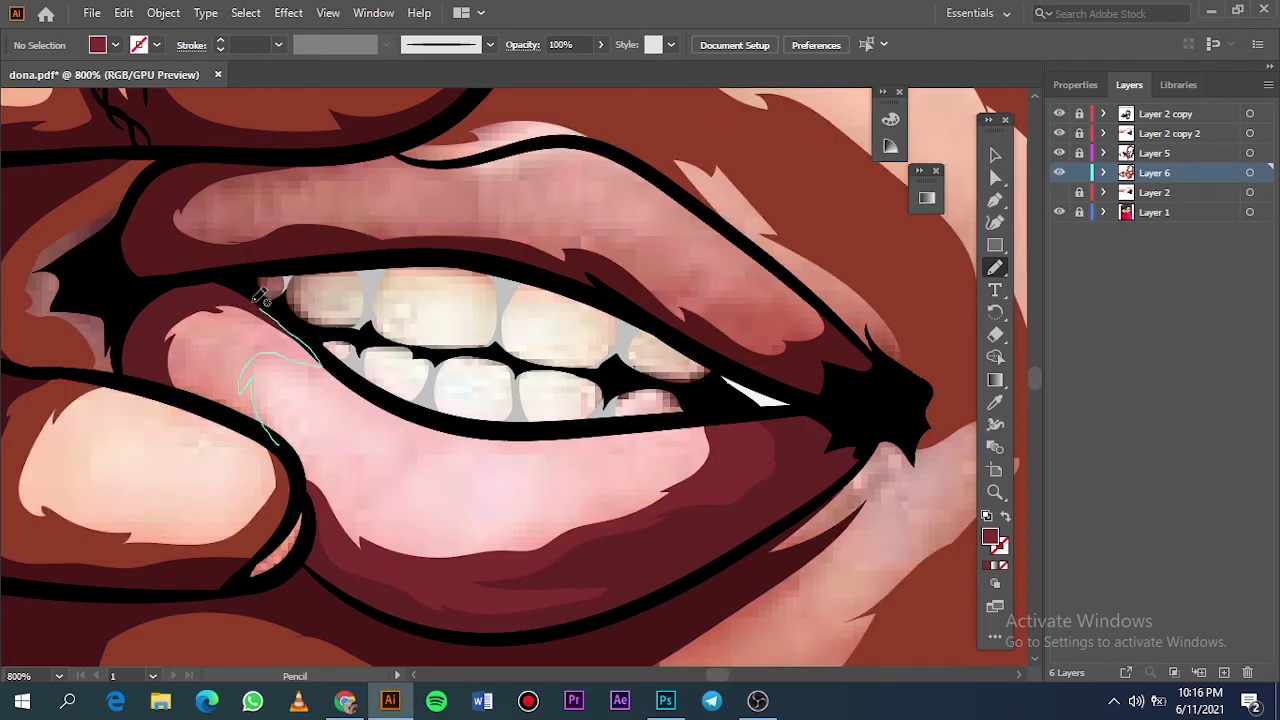
drag(260, 297, 300, 443)
click(1059, 192)
scroll(786, 466, up, 2)
Step: Pick a new fill colour and draw the pale highlight shape along the upper lip
key(i)
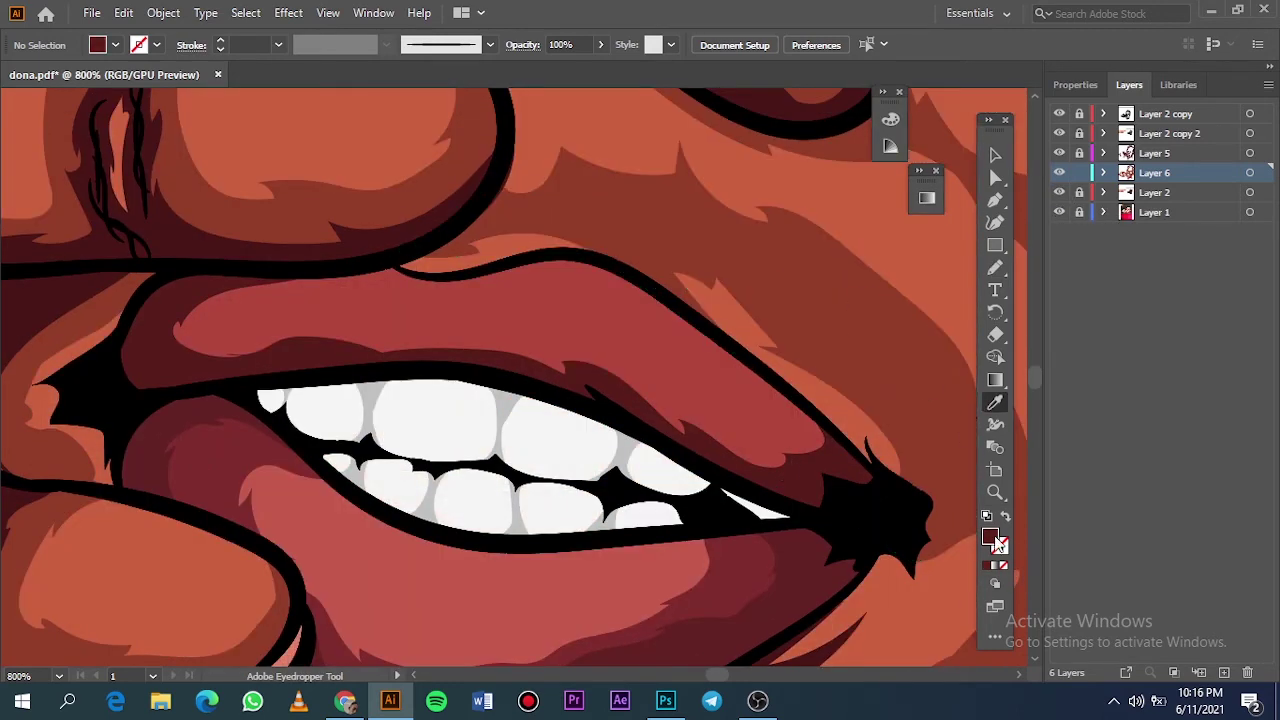
double_click(998, 543)
click(1163, 106)
click(1059, 192)
key(n)
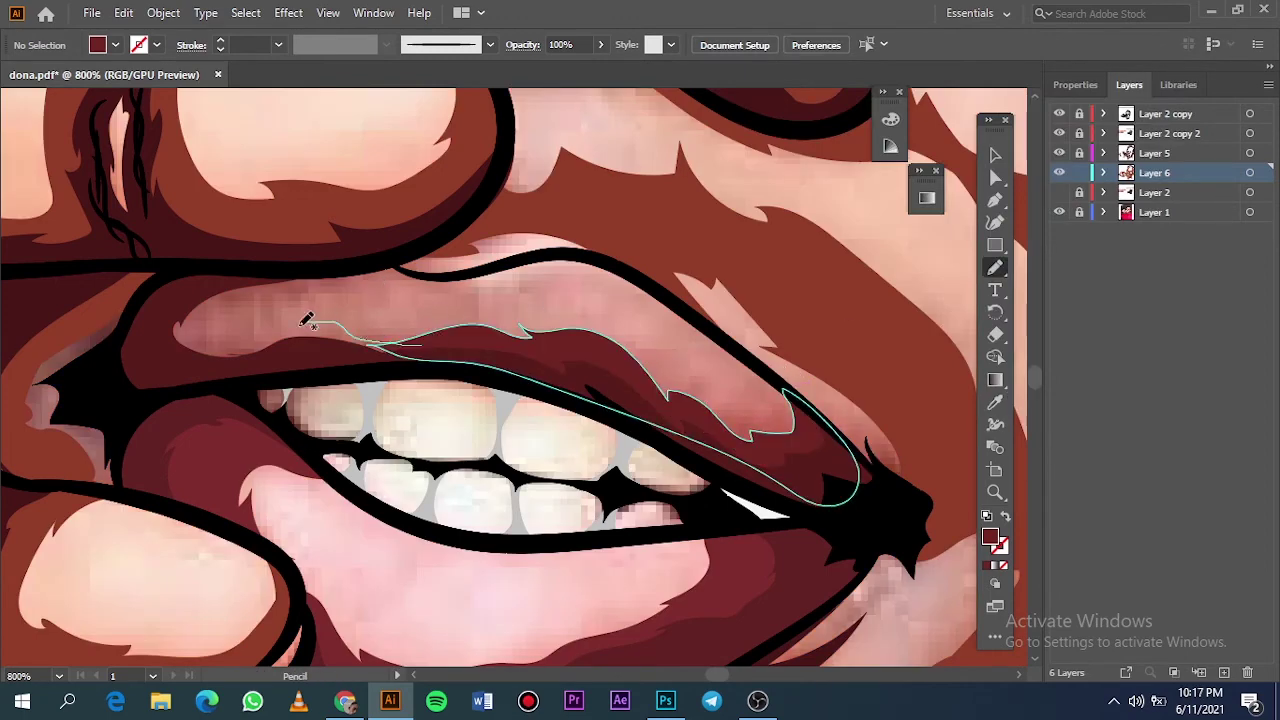
drag(380, 340, 171, 357)
key(ctrl+0)
click(1059, 192)
Step: Add a new mid-tone layer and eyedrop the orange swatch as the fill colour
click(1059, 212)
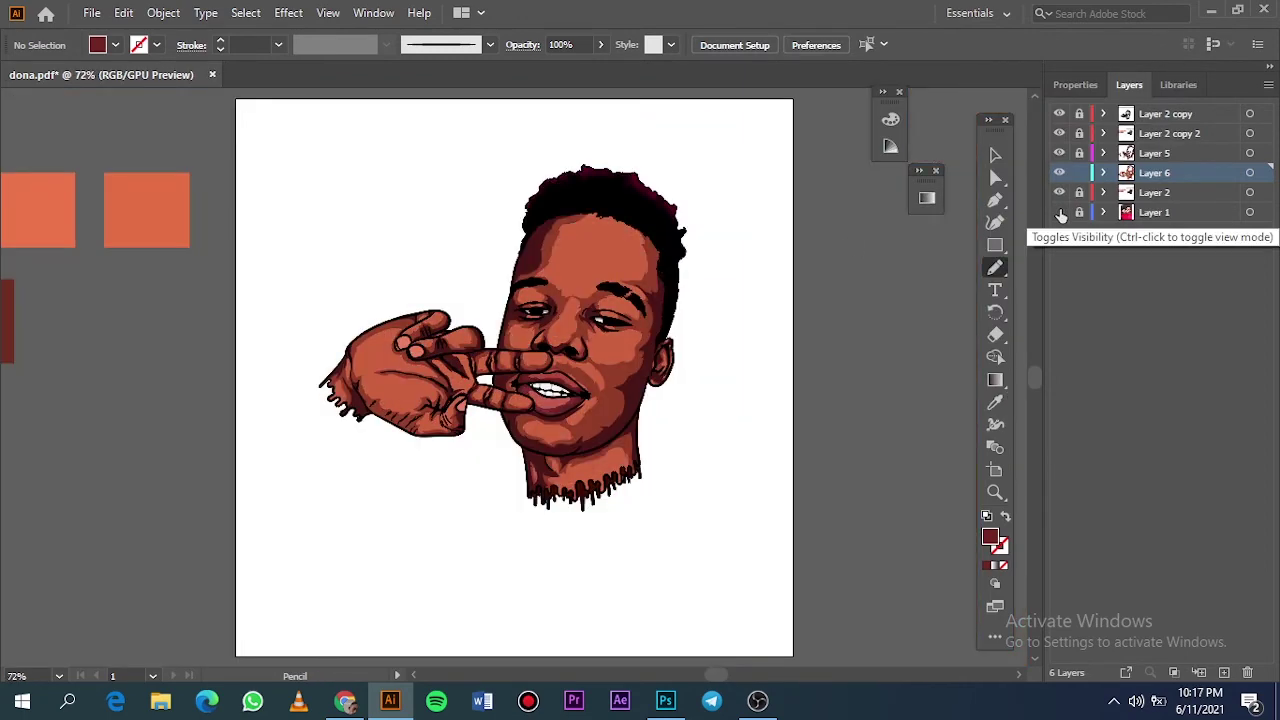
key(ctrl+l)
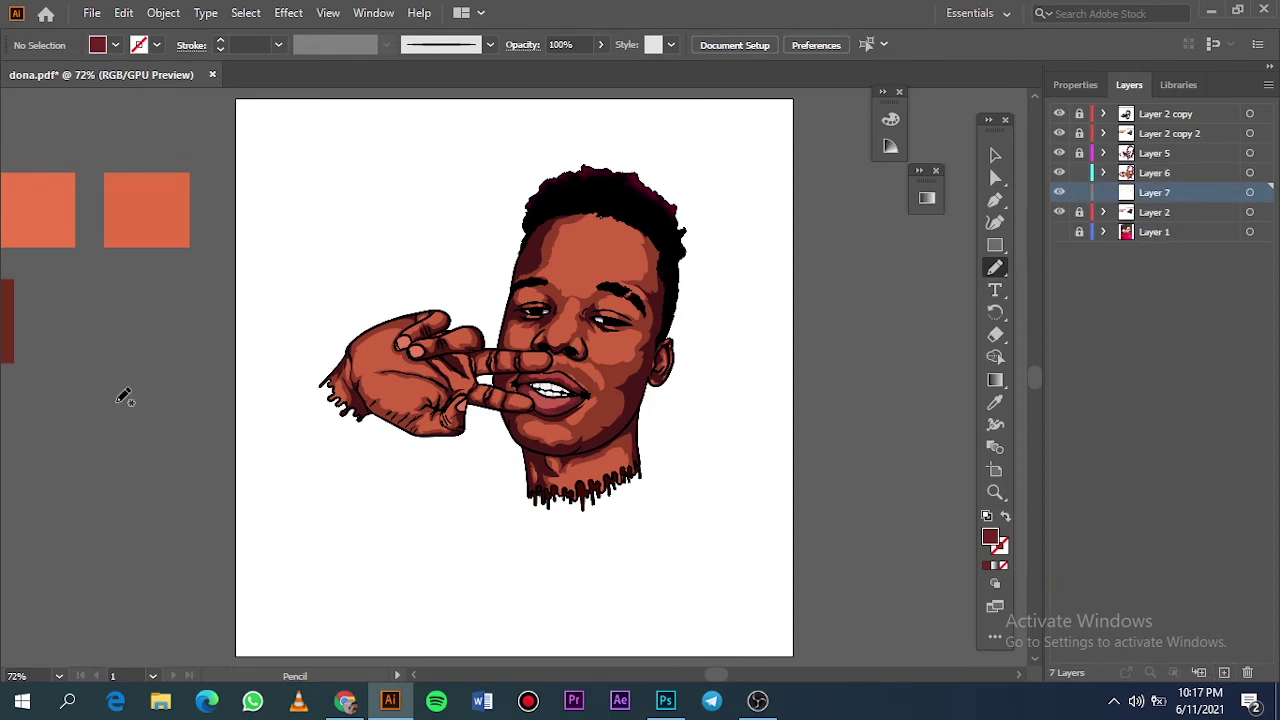
scroll(123, 394, left, 5)
key(i)
click(406, 190)
click(1059, 232)
click(1059, 212)
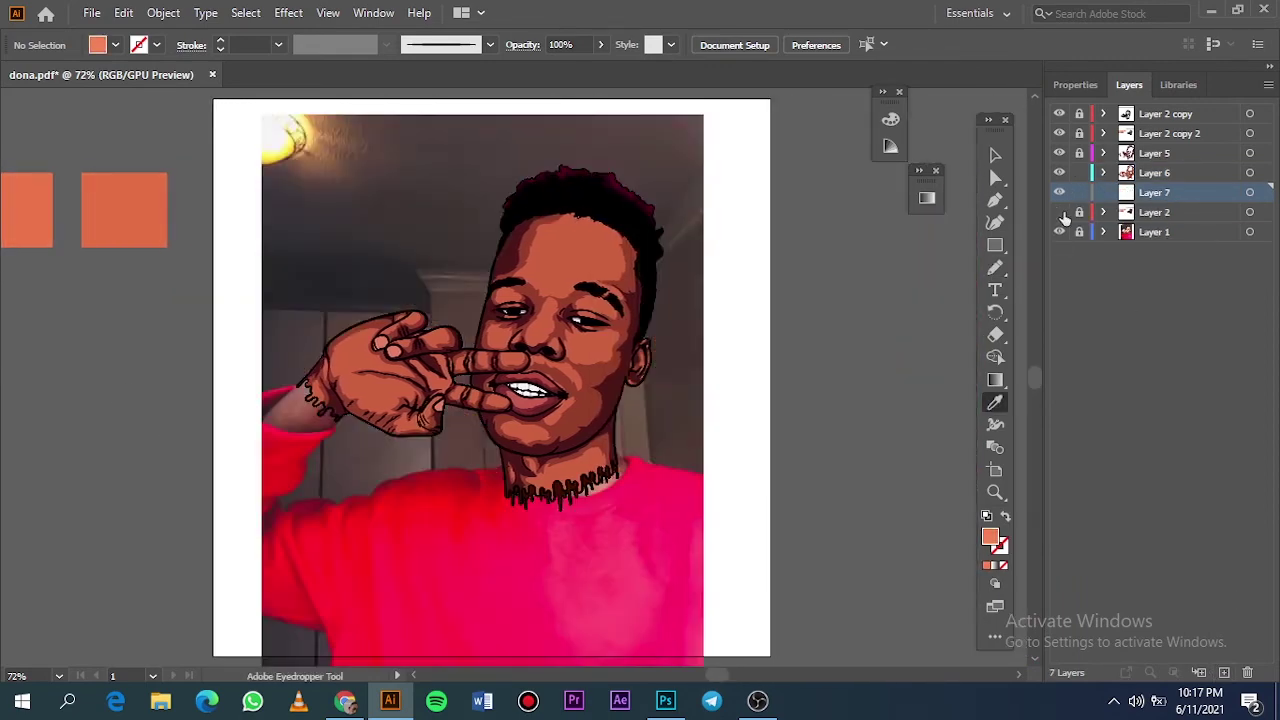
scroll(674, 328, up, 5)
key(n)
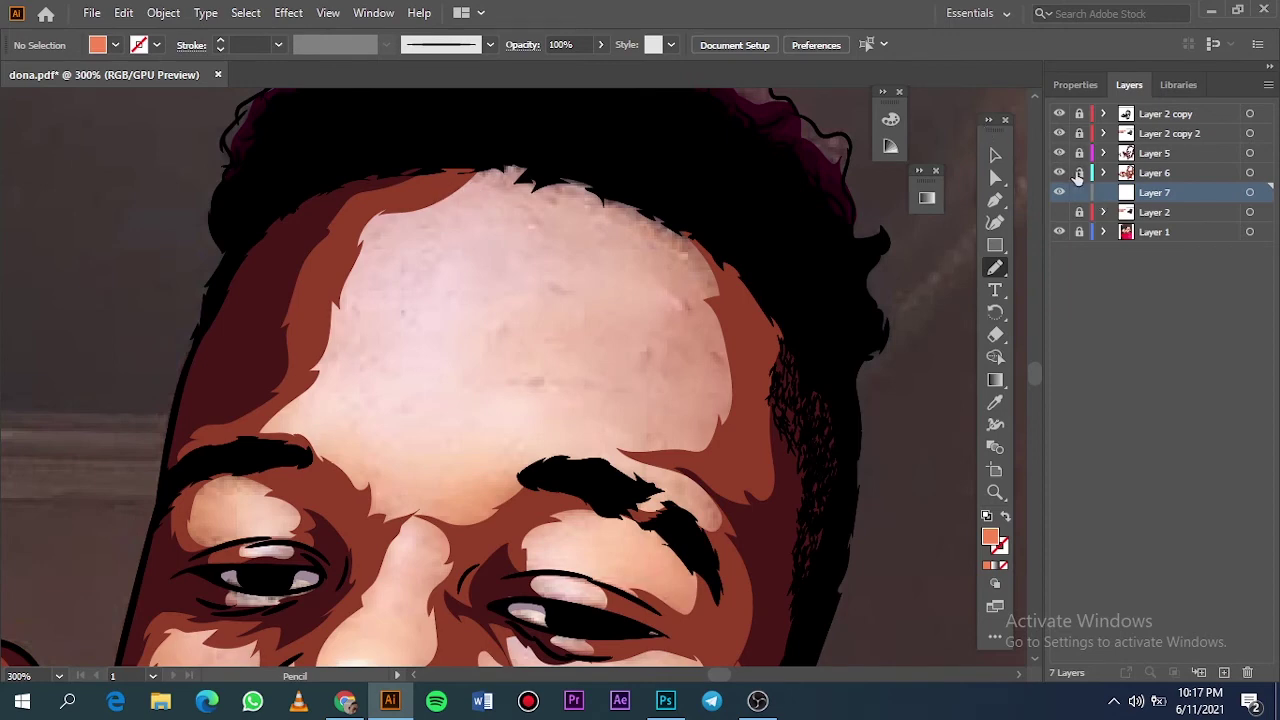
Step: Trace a closed orange mid-tone shape across the forehead and check it against the photo
drag(737, 383, 519, 508)
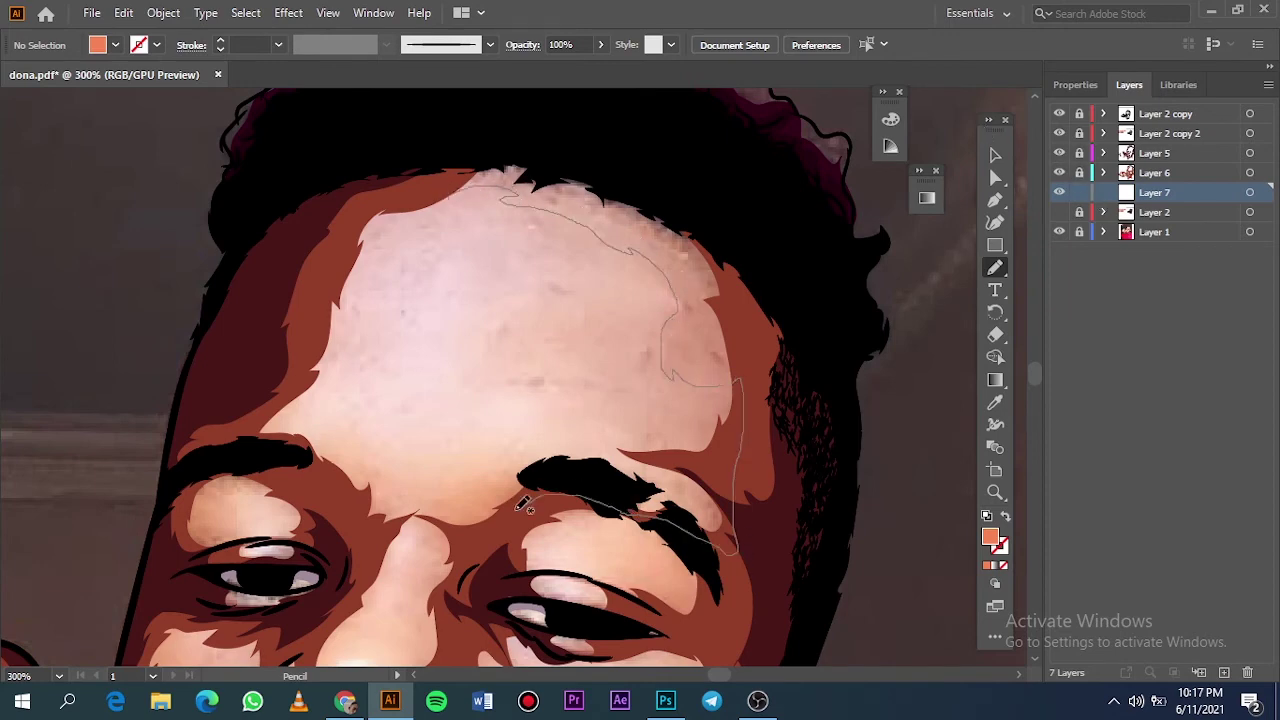
drag(330, 441, 340, 450)
scroll(330, 441, down, 5)
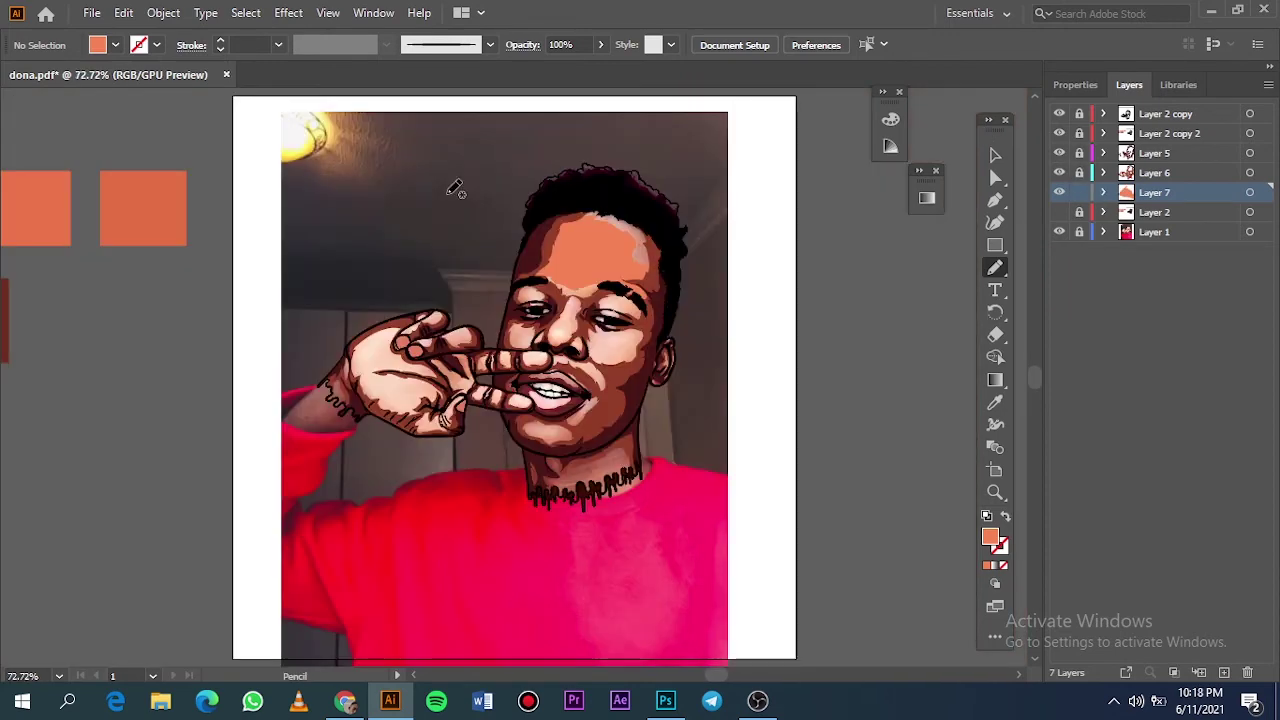
click(1059, 212)
key(v)
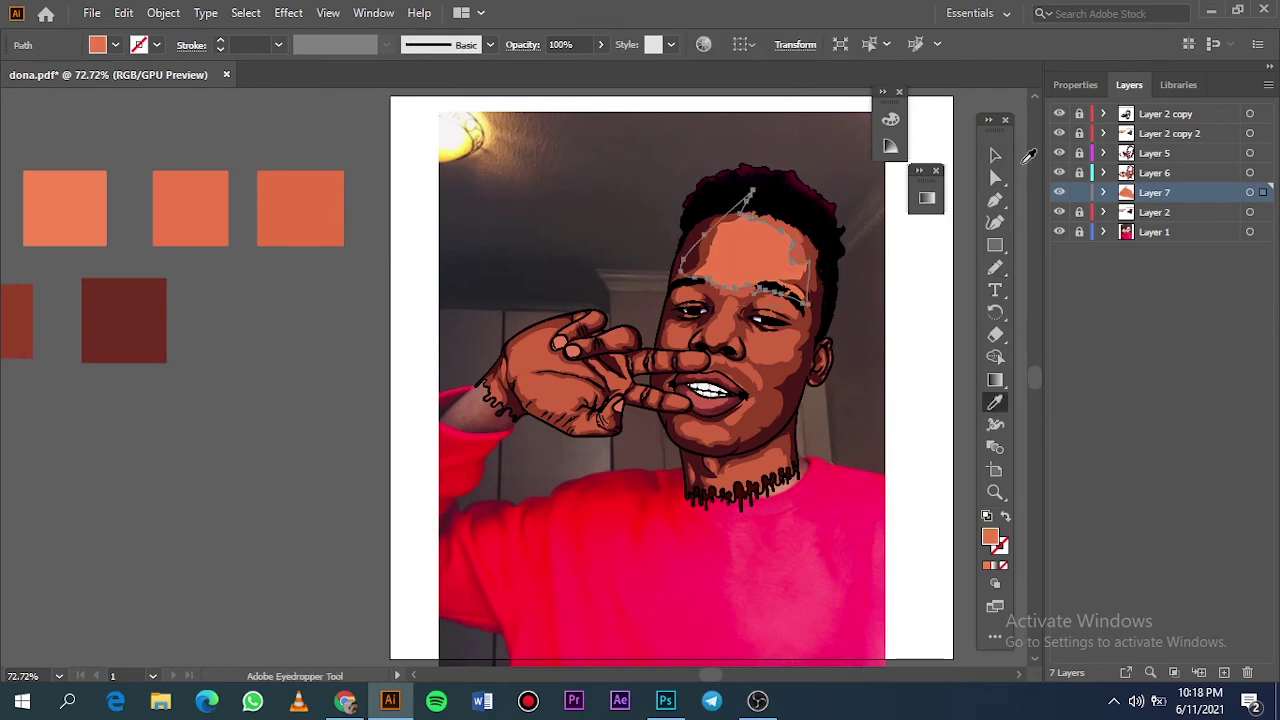
click(1059, 232)
click(1059, 212)
scroll(798, 355, up, 5)
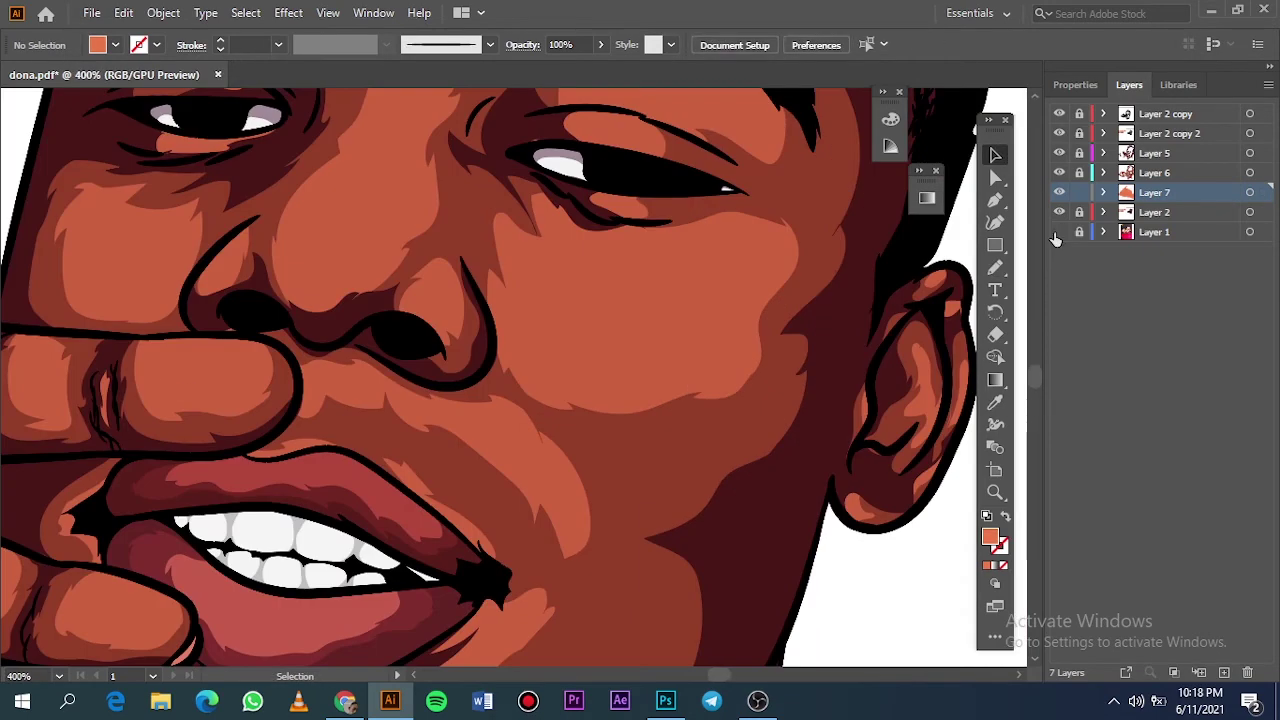
click(1059, 232)
key(n)
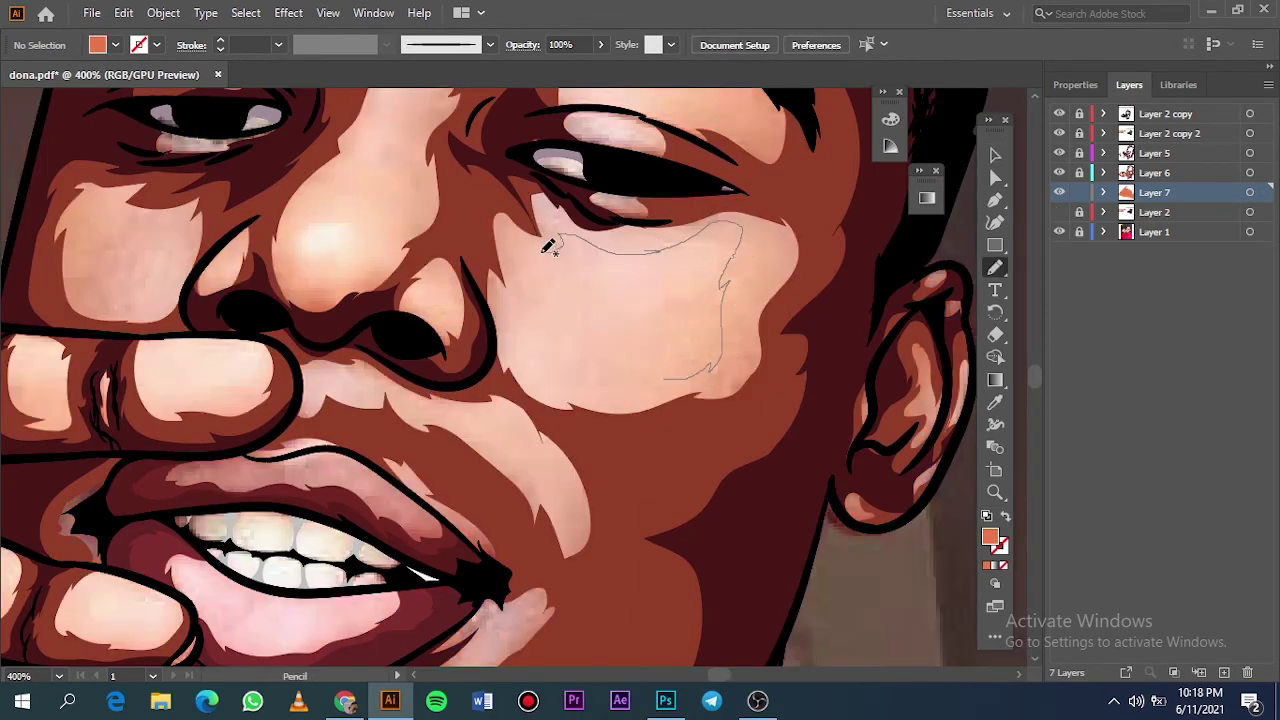
Step: Add orange mid-tone shapes on the right cheek and beside the nose
drag(549, 367, 545, 372)
scroll(498, 413, up, 3)
scroll(498, 413, left, 3)
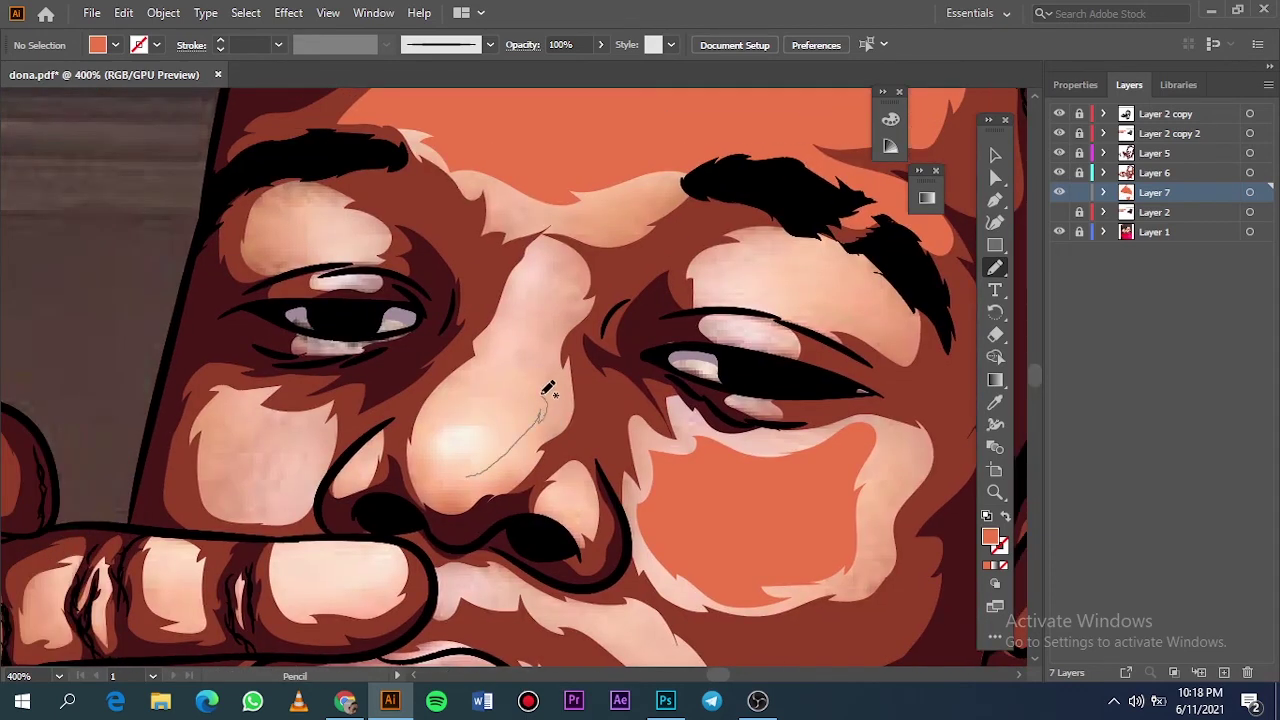
drag(485, 476, 465, 487)
mouse_move(257, 502)
mouse_down()
mouse_move(307, 484)
mouse_move(257, 506)
mouse_up()
key(ctrl+0)
click(1059, 232)
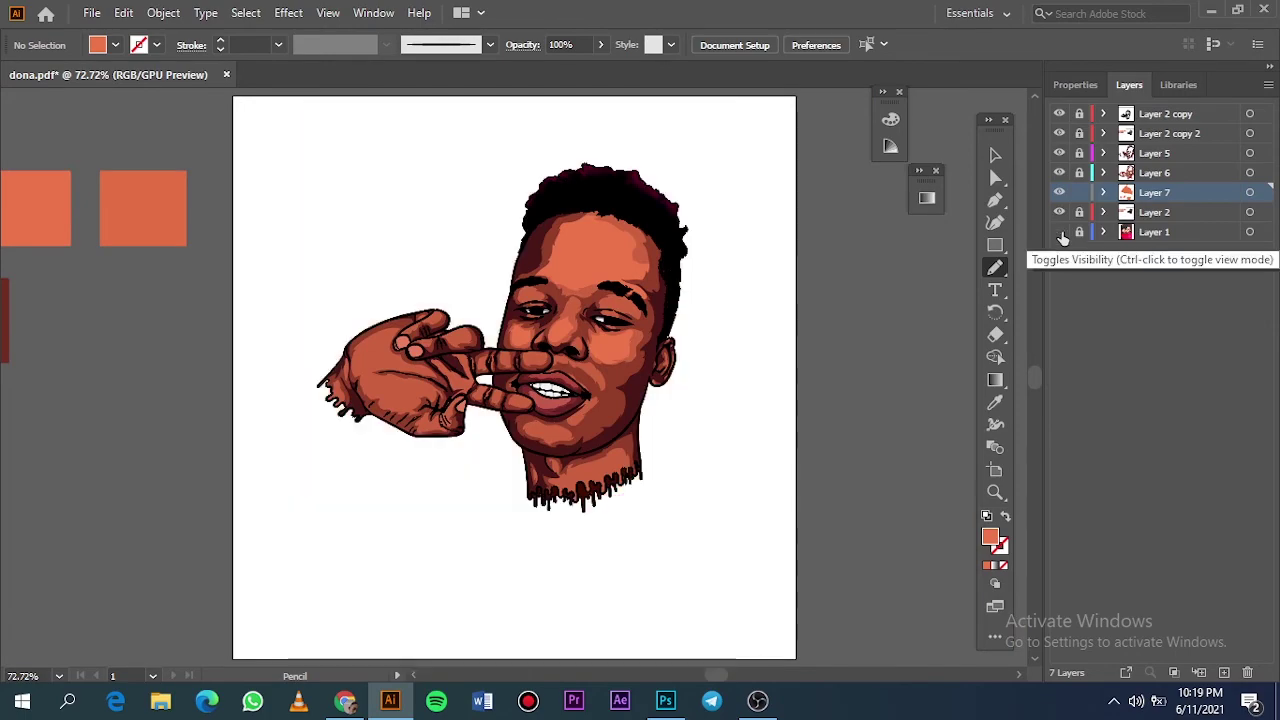
click(1059, 232)
click(1059, 212)
scroll(543, 396, up, 5)
Step: Add orange mid-tone shapes beside the mouth corner, on the chin, and on the neck under the jaw
drag(796, 371, 802, 374)
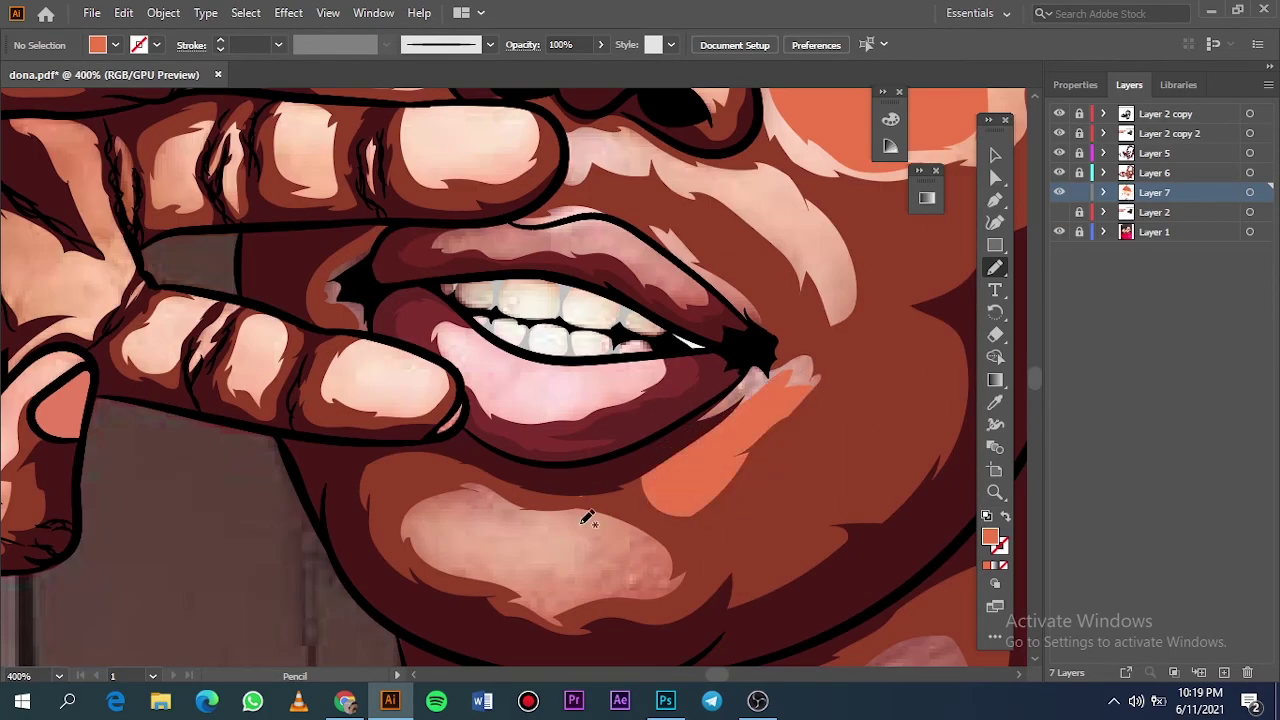
drag(583, 588, 425, 525)
key(ctrl+0)
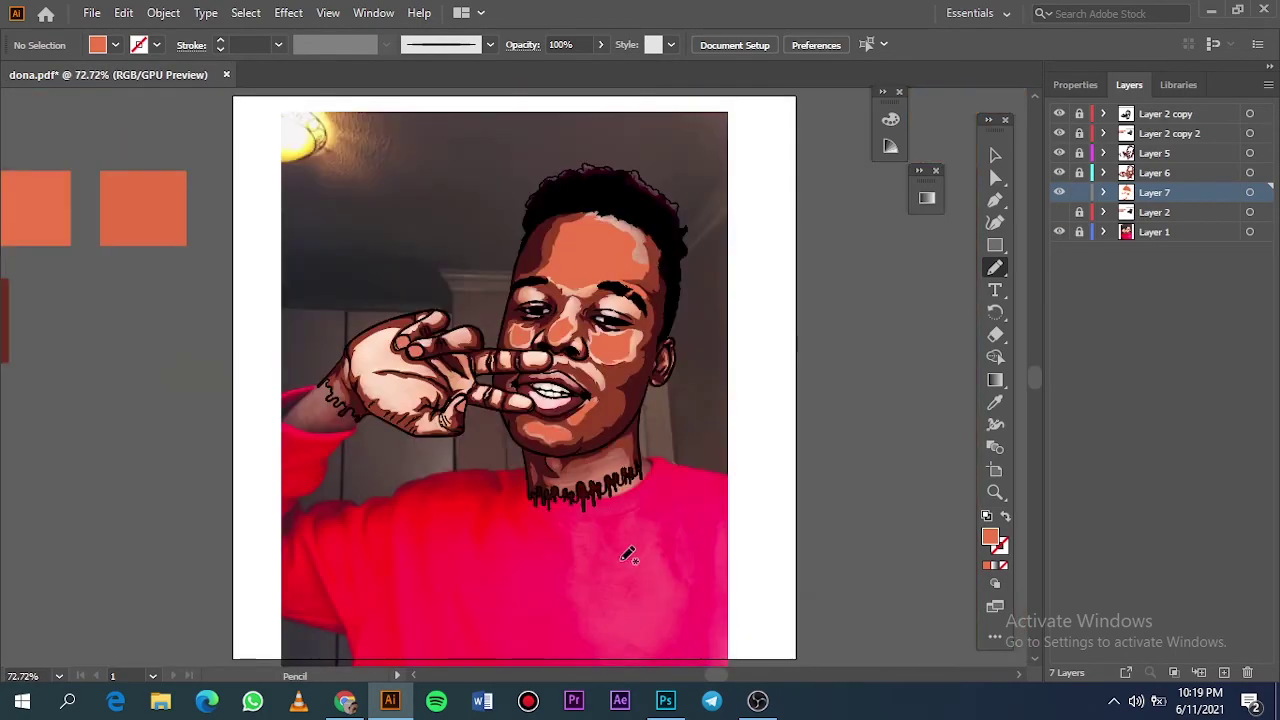
scroll(623, 551, up, 8)
drag(432, 590, 416, 535)
drag(440, 382, 814, 458)
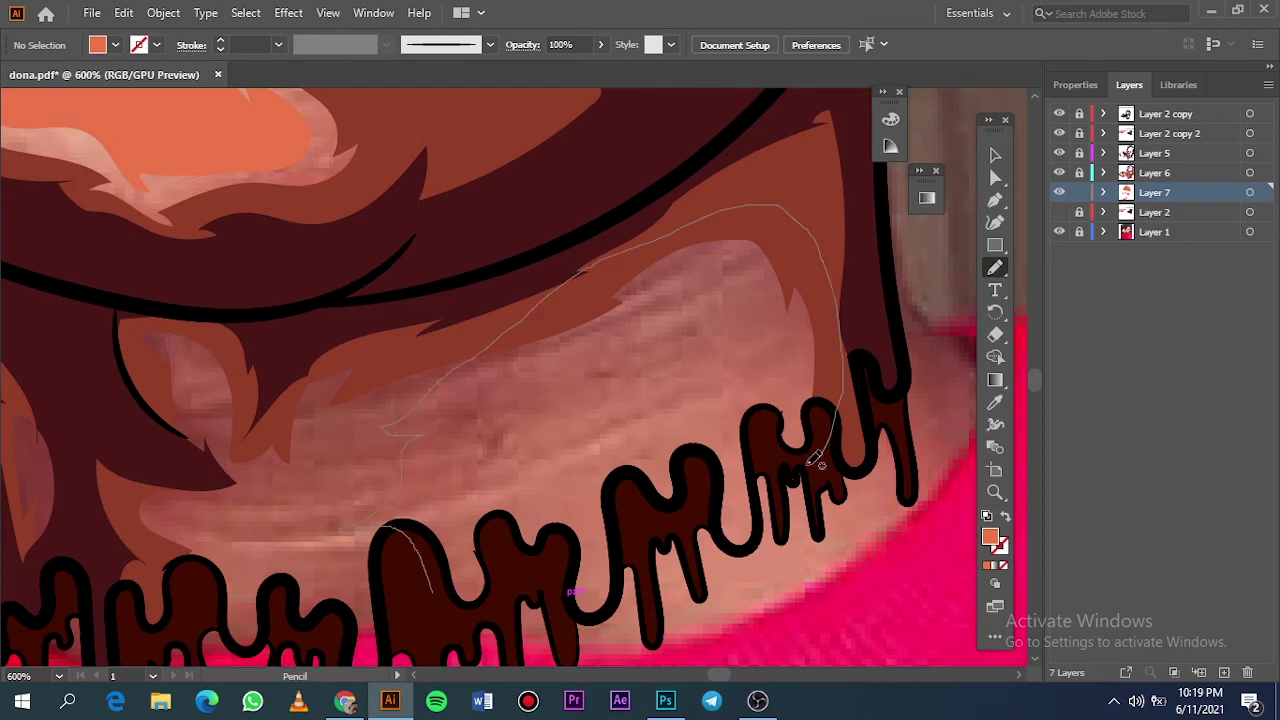
drag(541, 577, 447, 595)
key(ctrl+0)
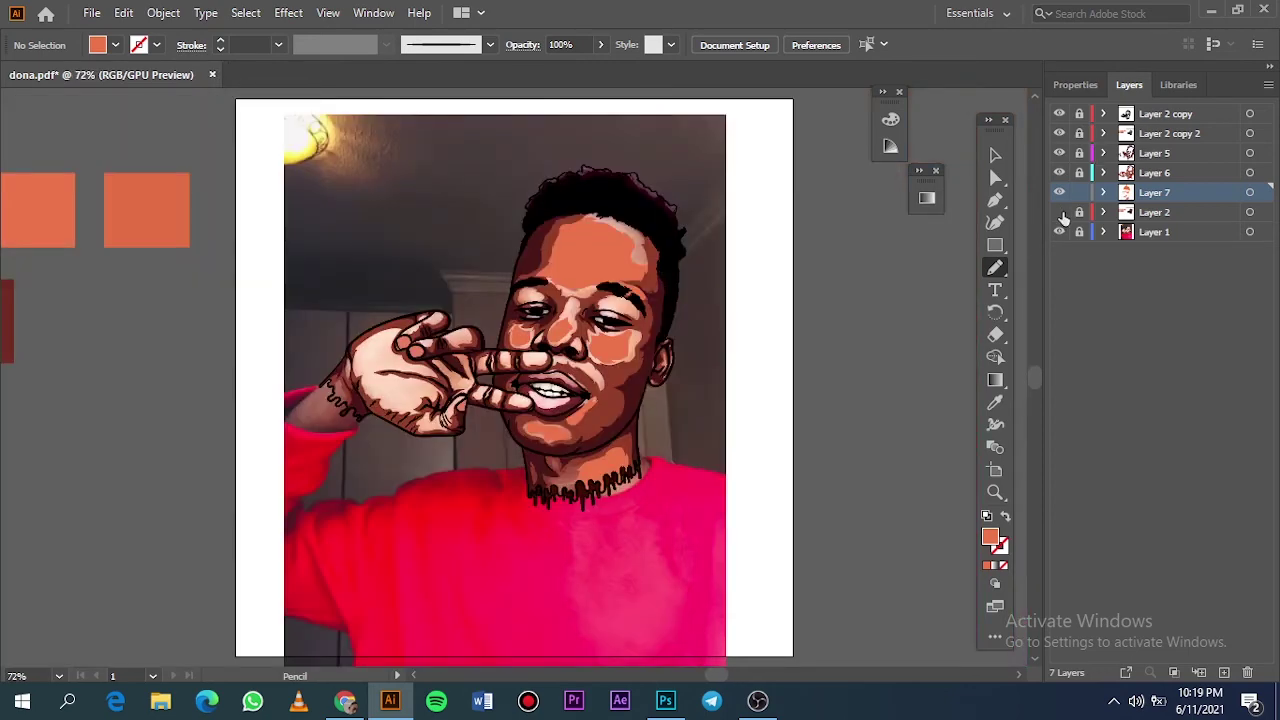
Step: Add orange mid-tone shapes on the back of the hand, lower on the hand, and along the wrist edge
click(1058, 231)
click(1058, 231)
click(1058, 212)
scroll(363, 358, up, 5)
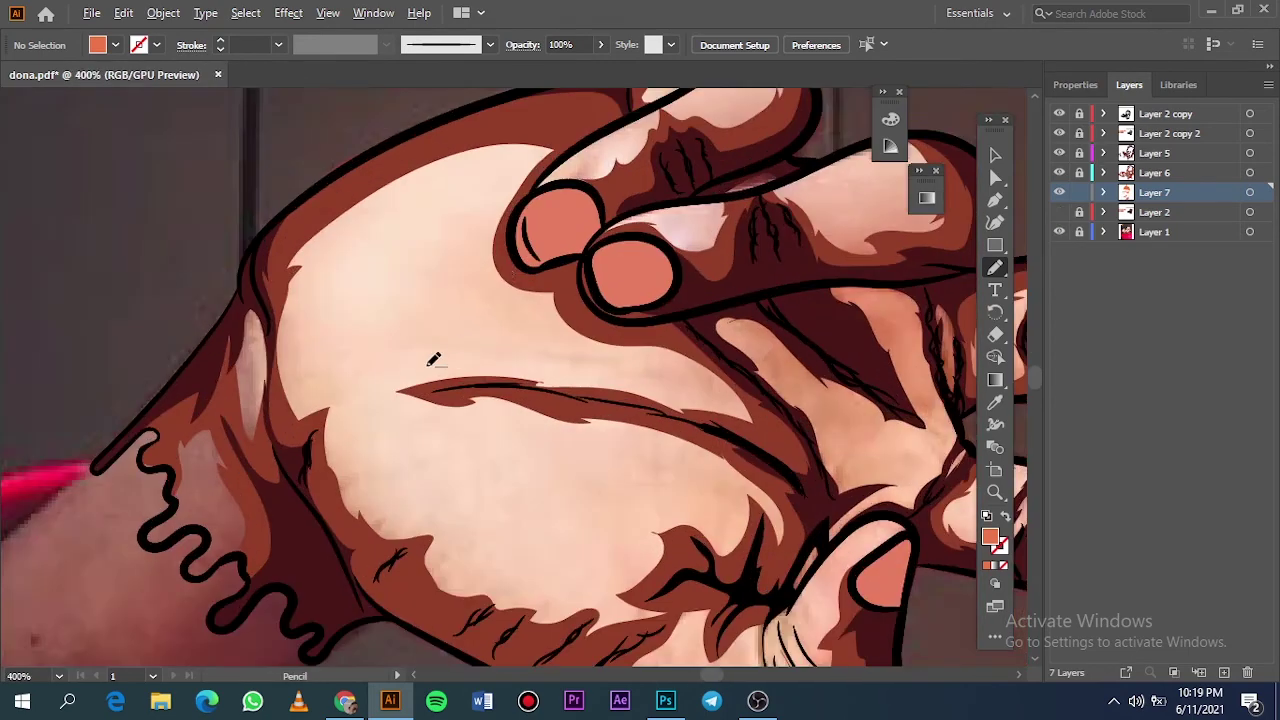
mouse_move(314, 376)
mouse_down()
mouse_move(610, 392)
mouse_move(520, 236)
mouse_up()
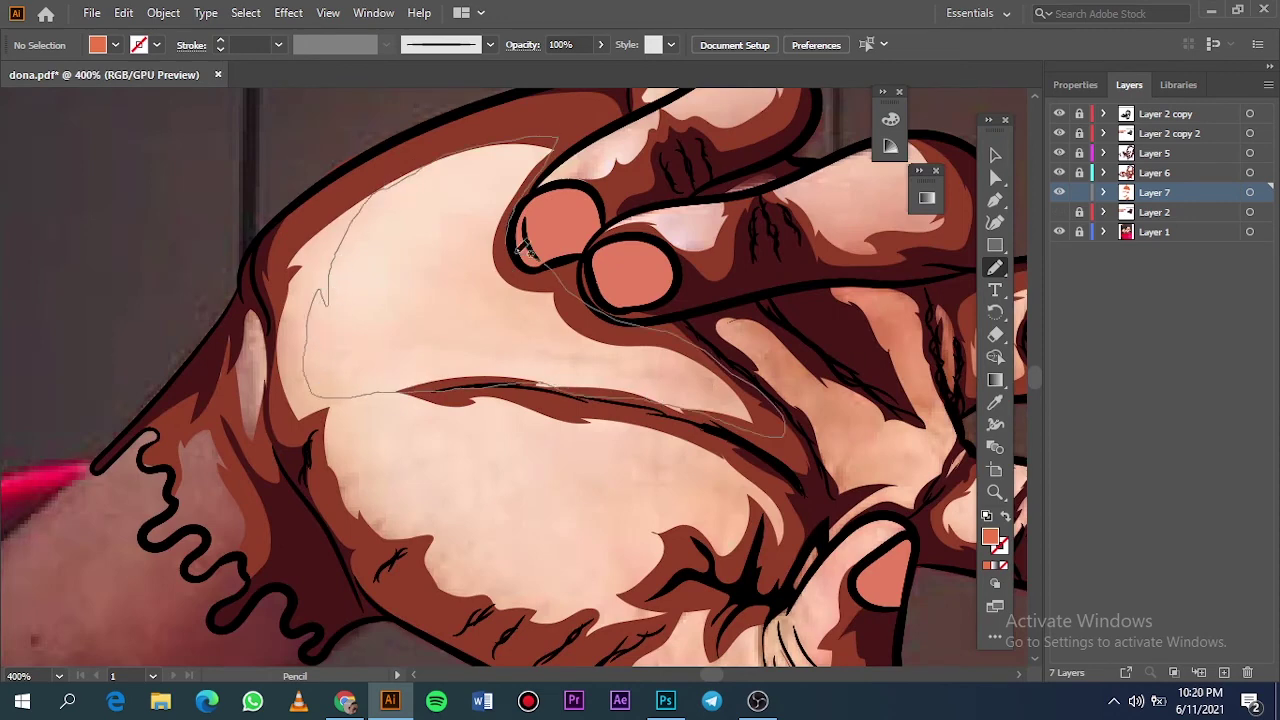
drag(618, 573, 785, 425)
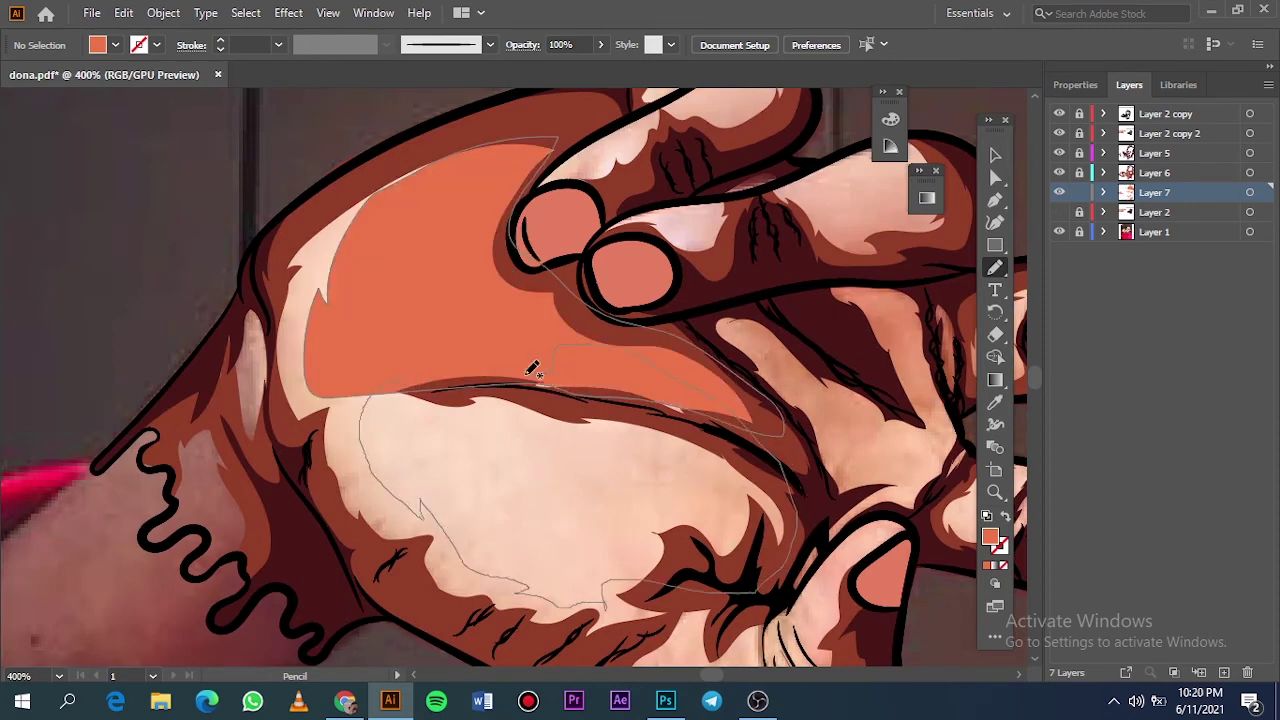
scroll(560, 393, down, 5)
scroll(335, 390, up, 6)
drag(497, 505, 457, 237)
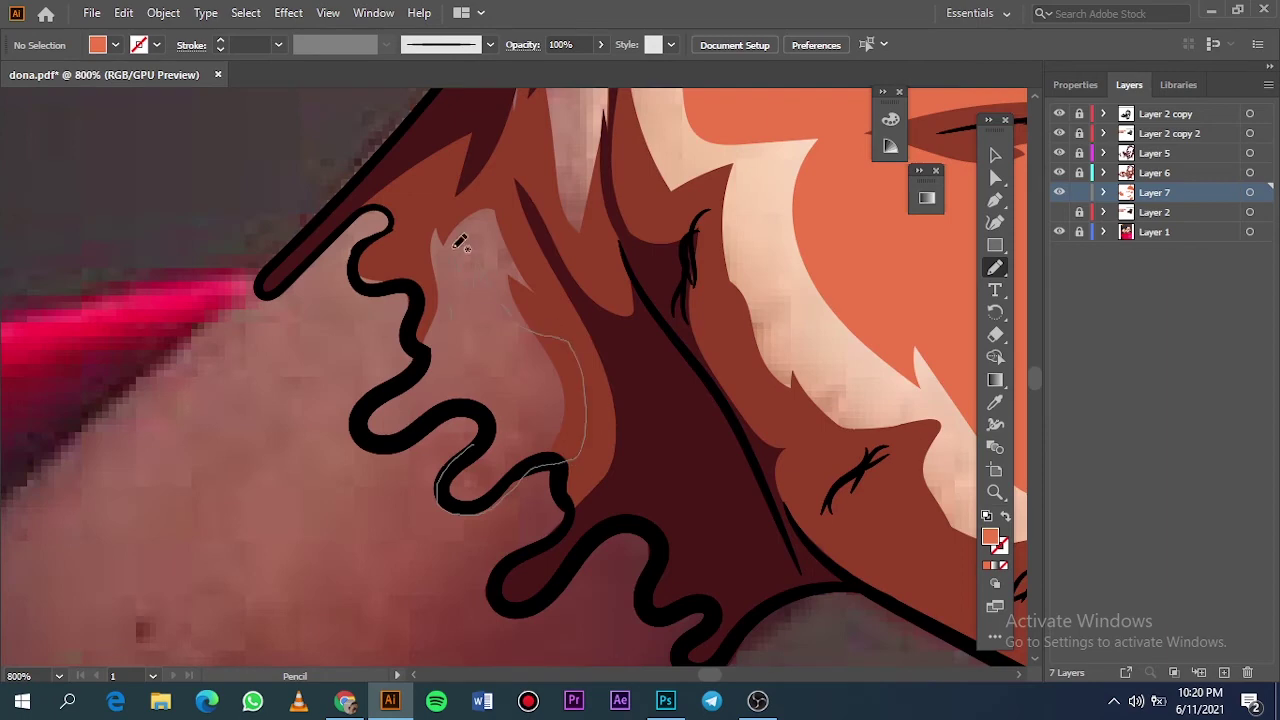
key(ctrl+0)
Step: Hide the reference photo, add a new layer and switch to the Pencil tool
click(1059, 231)
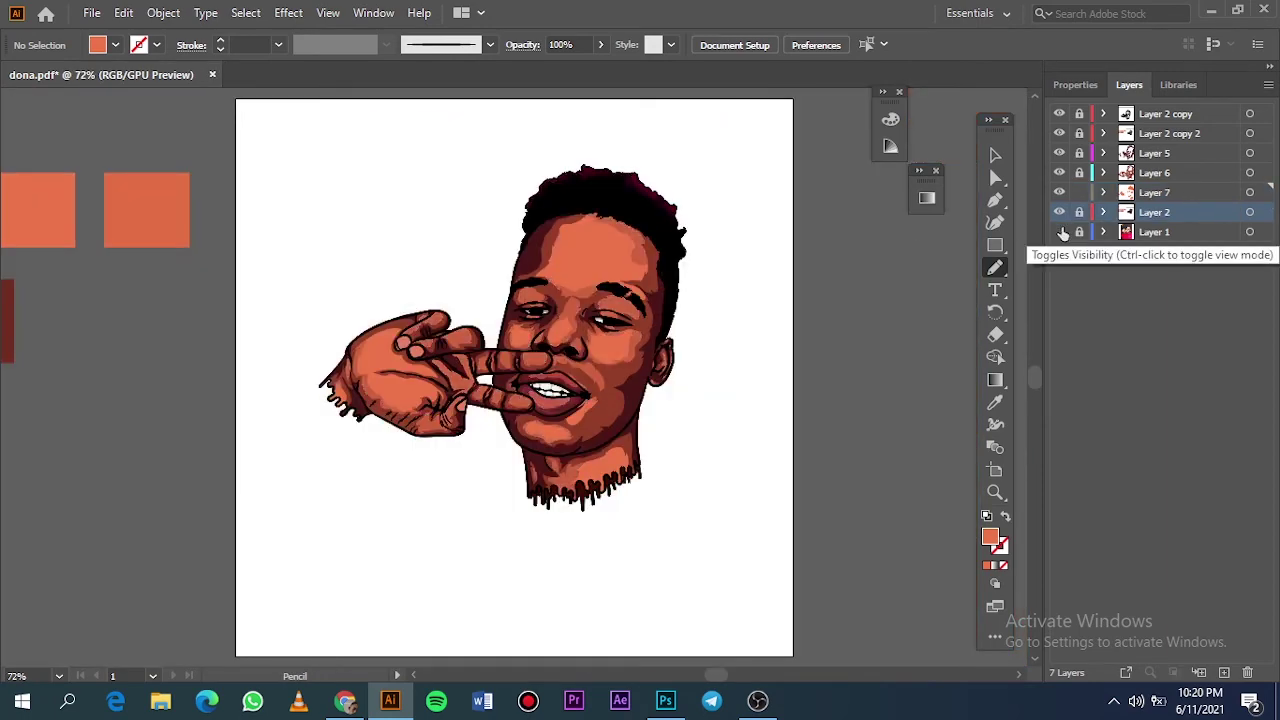
click(1224, 672)
scroll(333, 335, left, 3)
scroll(333, 335, left, 3)
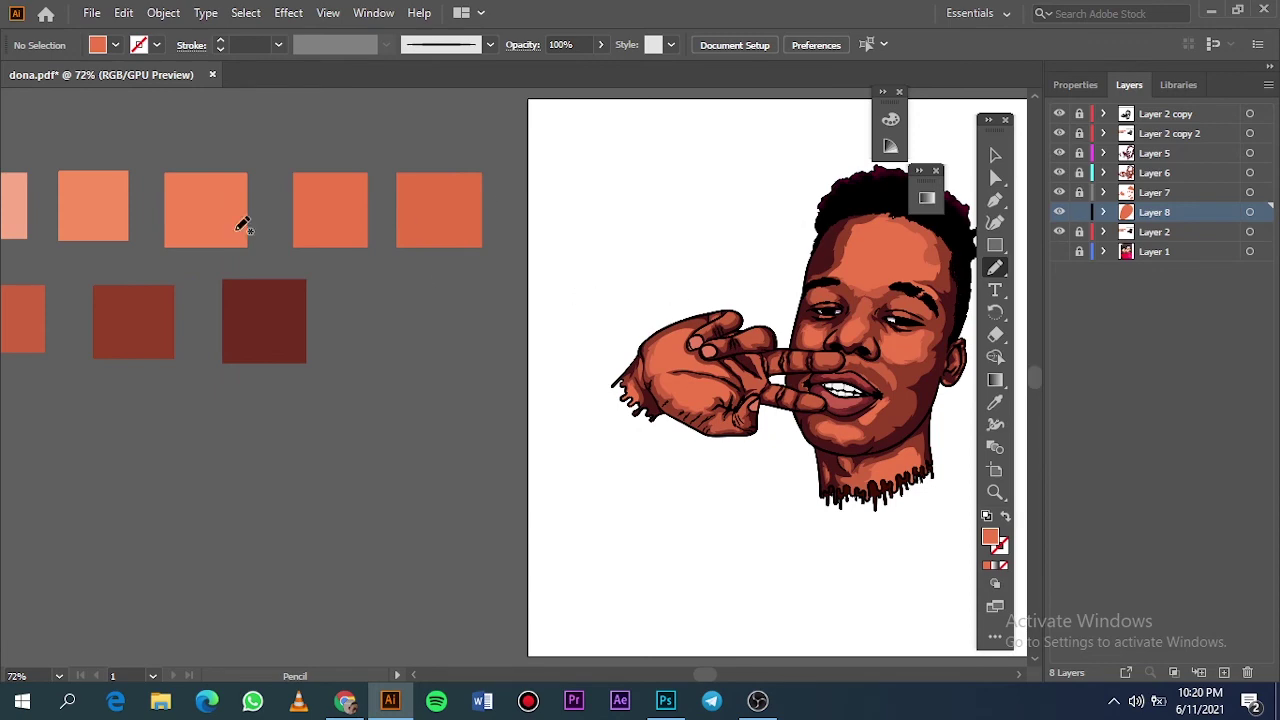
key(i)
scroll(240, 230, left, 1)
scroll(450, 250, right, 5)
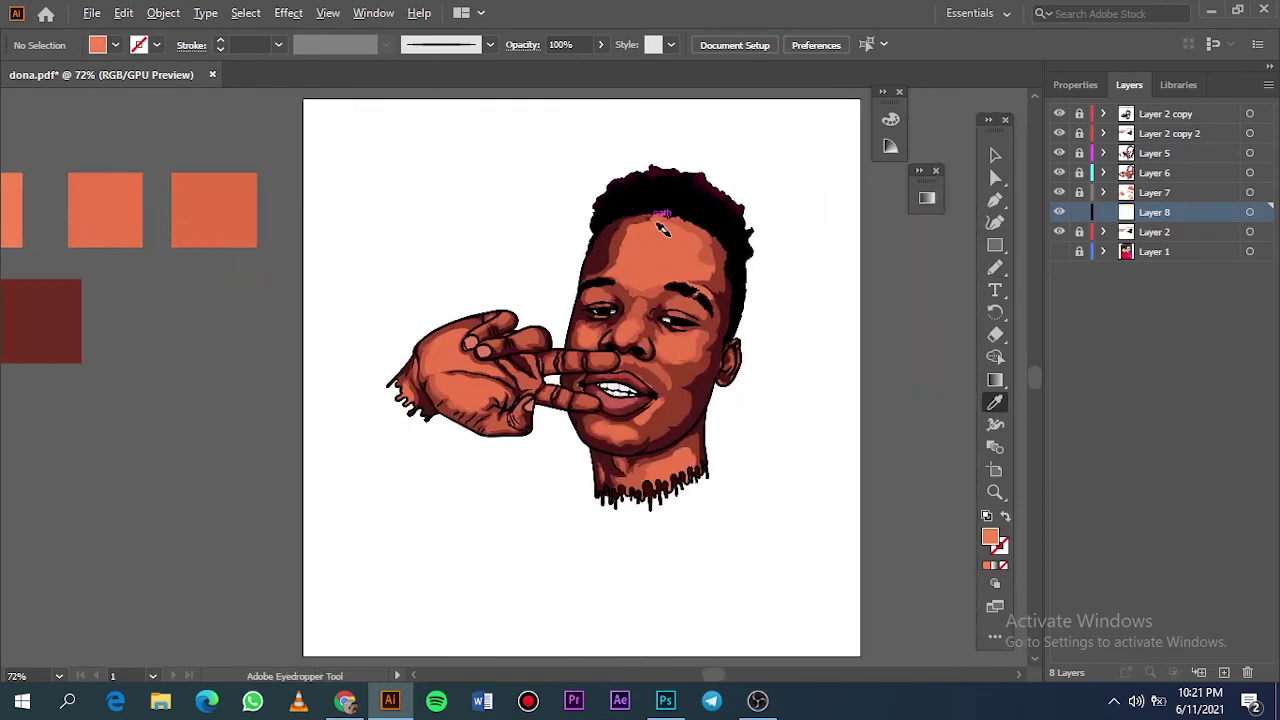
scroll(660, 228, up, 5)
key(n)
Step: With the photo showing and the mid-tone layer hidden, draw a lighter forehead shape
click(1059, 251)
click(1059, 192)
click(1059, 231)
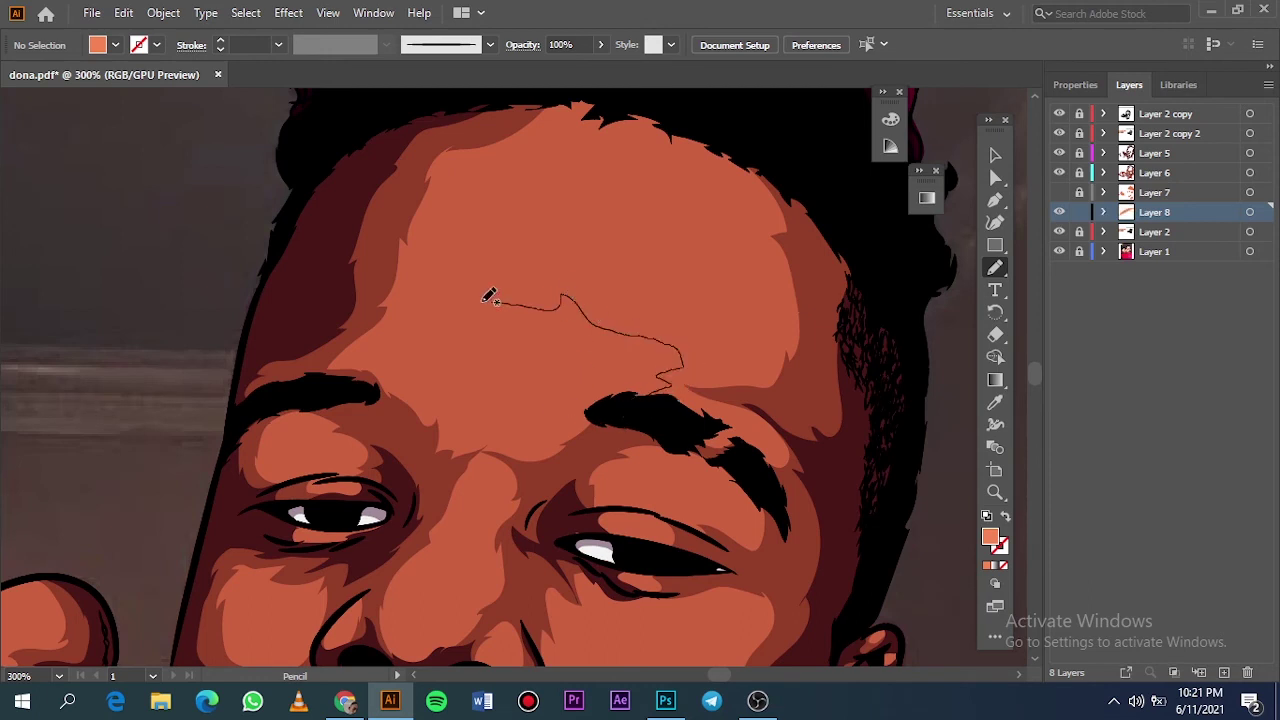
drag(490, 298, 694, 412)
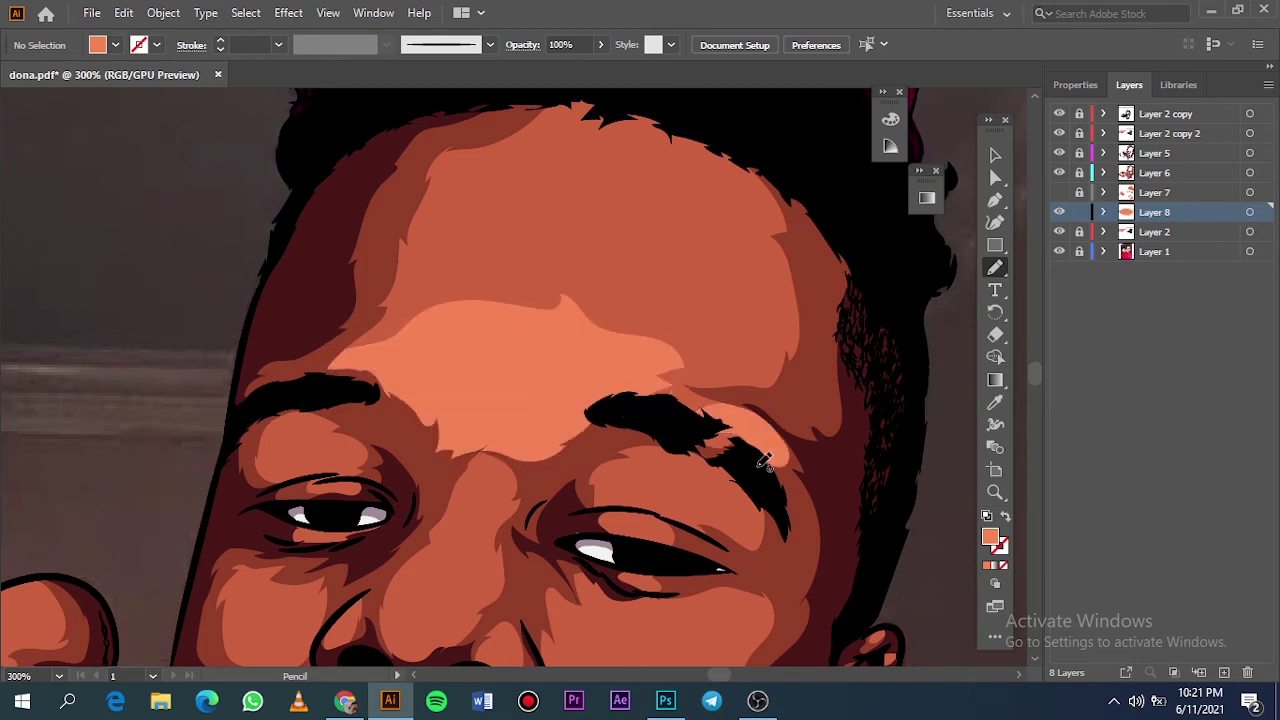
key(ctrl+0)
Step: Move the forehead shape onto Layer 6 and add a layer above Layer 5
click(1059, 251)
click(1249, 212)
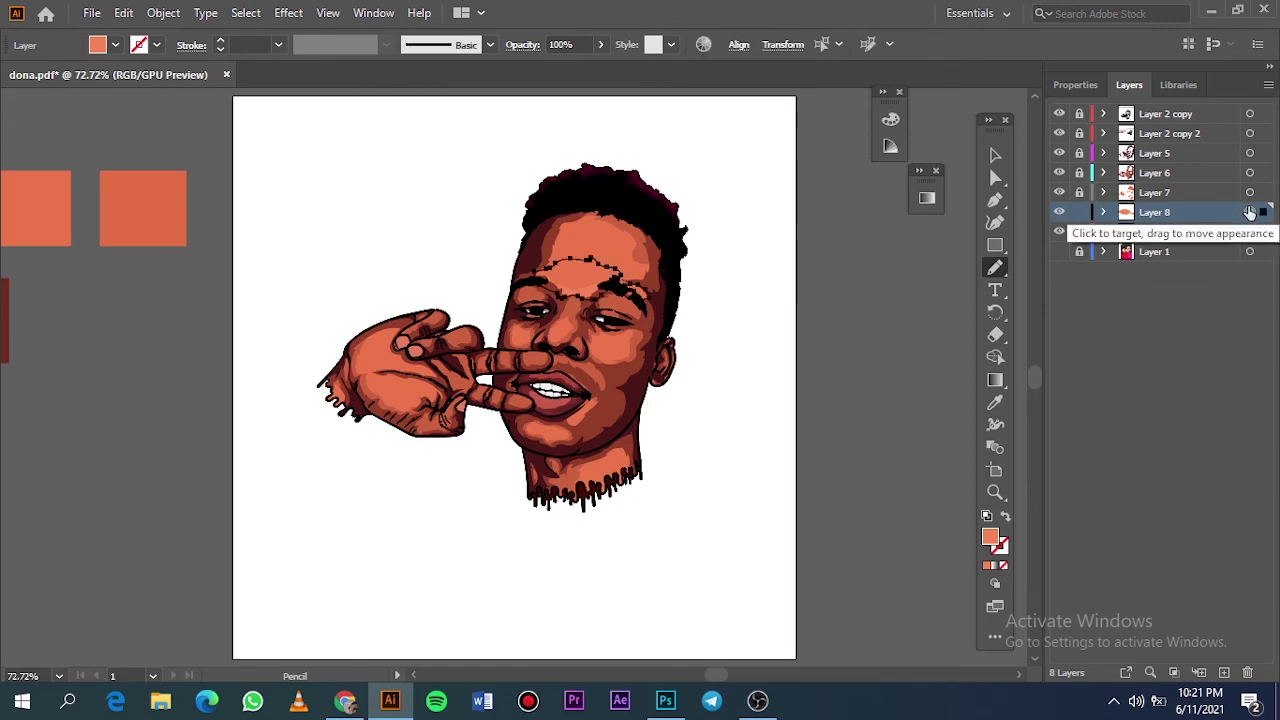
drag(1249, 212, 1250, 174)
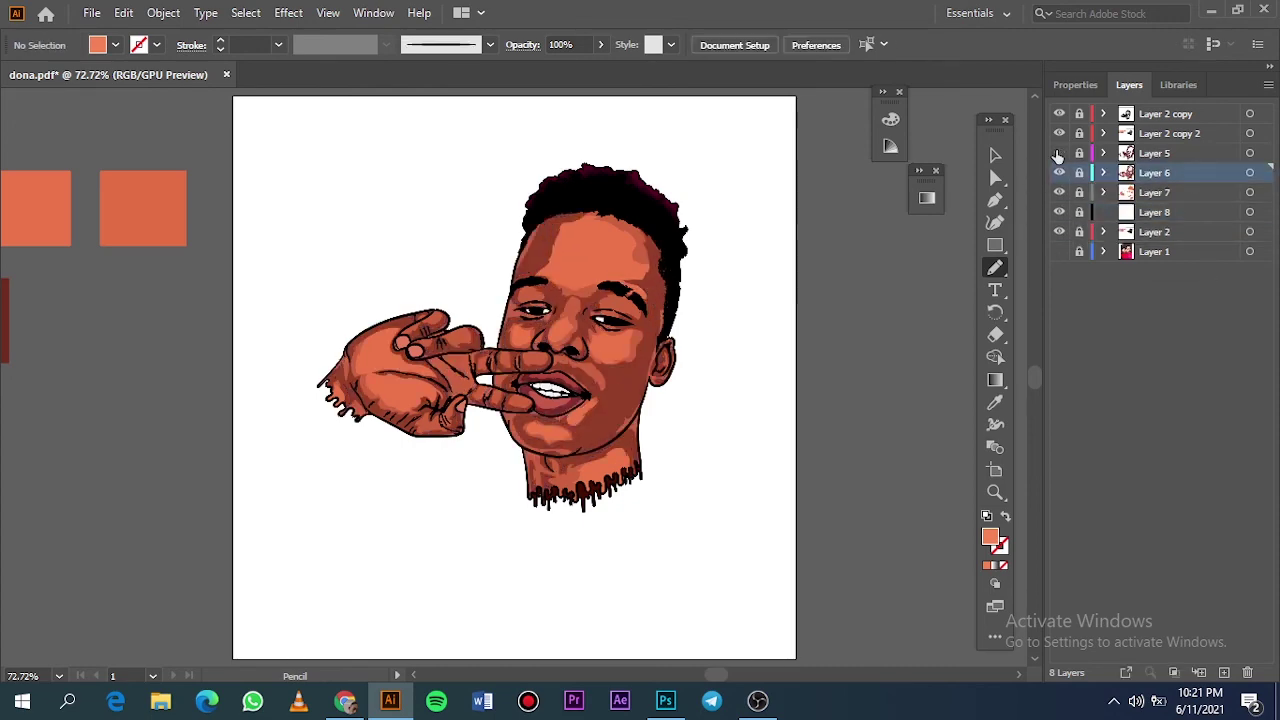
click(1059, 153)
click(1154, 153)
key(ctrl+l)
key(ctrl+equal)
key(ctrl+equal)
key(ctrl+equal)
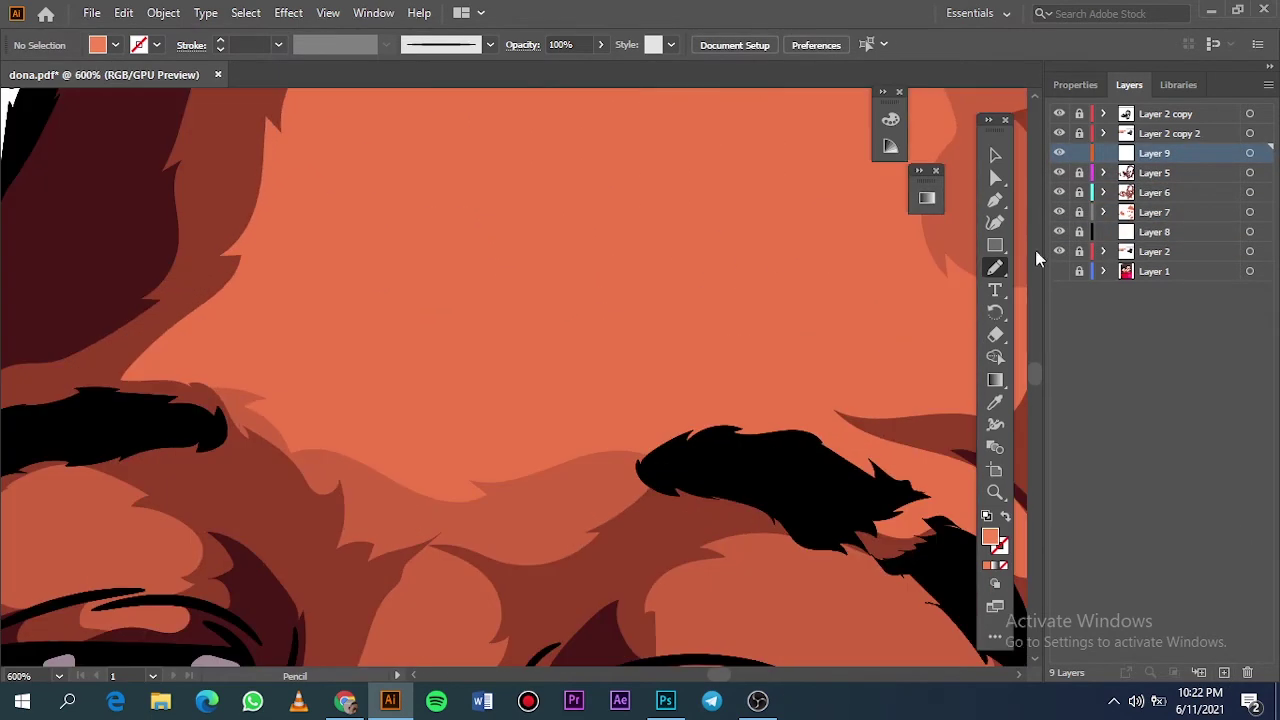
Step: Remove the leftover layers so a single empty Layer 8 sits above Layer 5
key(ctrl+minus)
key(ctrl+minus)
key(ctrl+minus)
click(1247, 672)
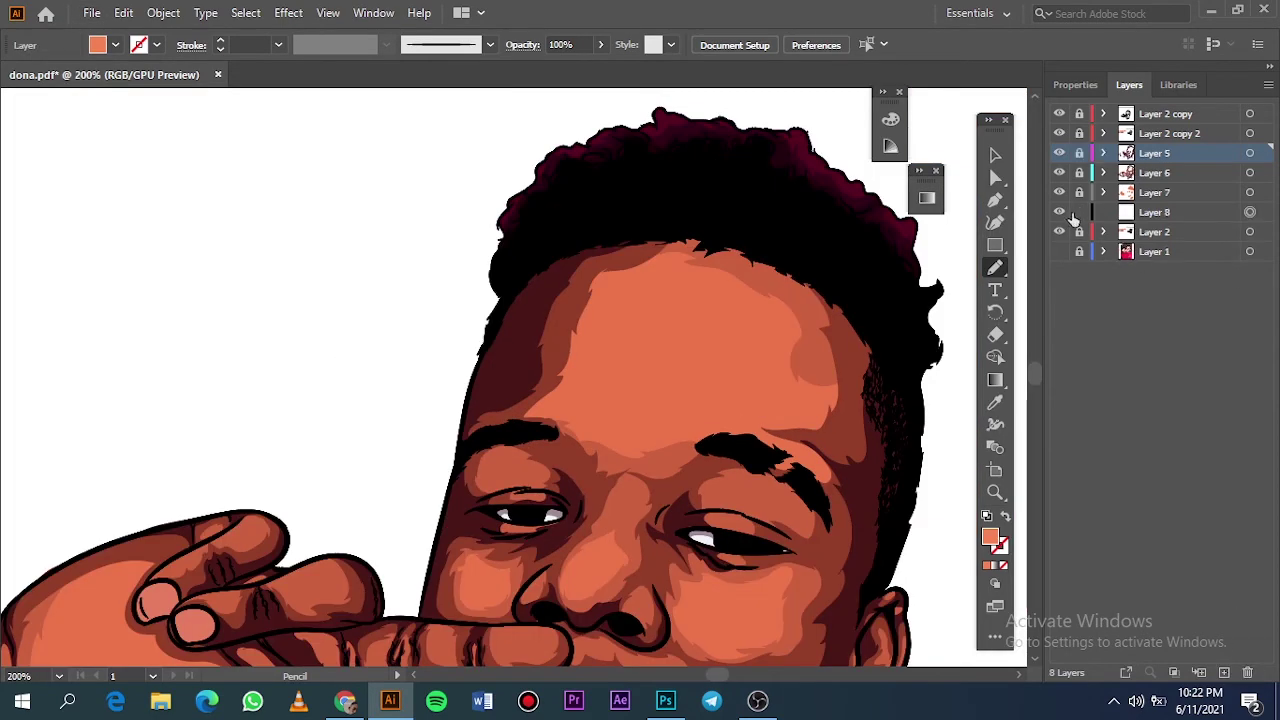
key(ctrl+minus)
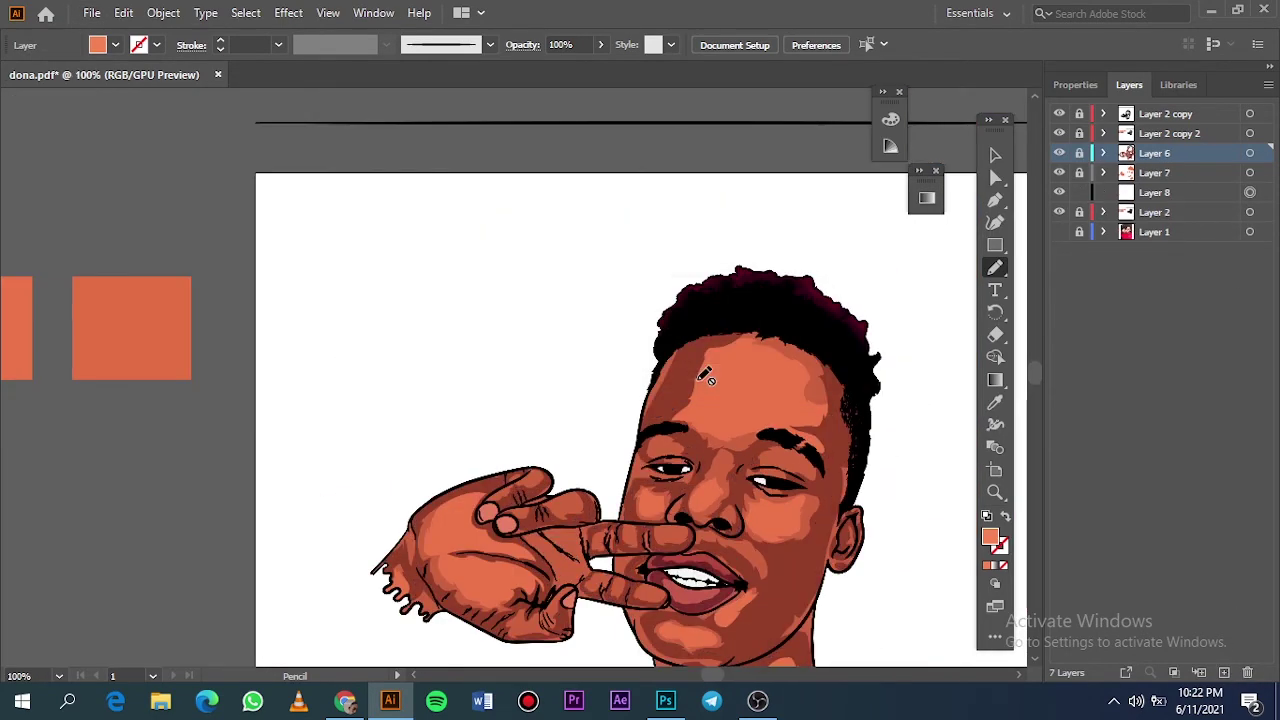
click(1100, 176)
click(1154, 212)
click(1247, 672)
click(1154, 153)
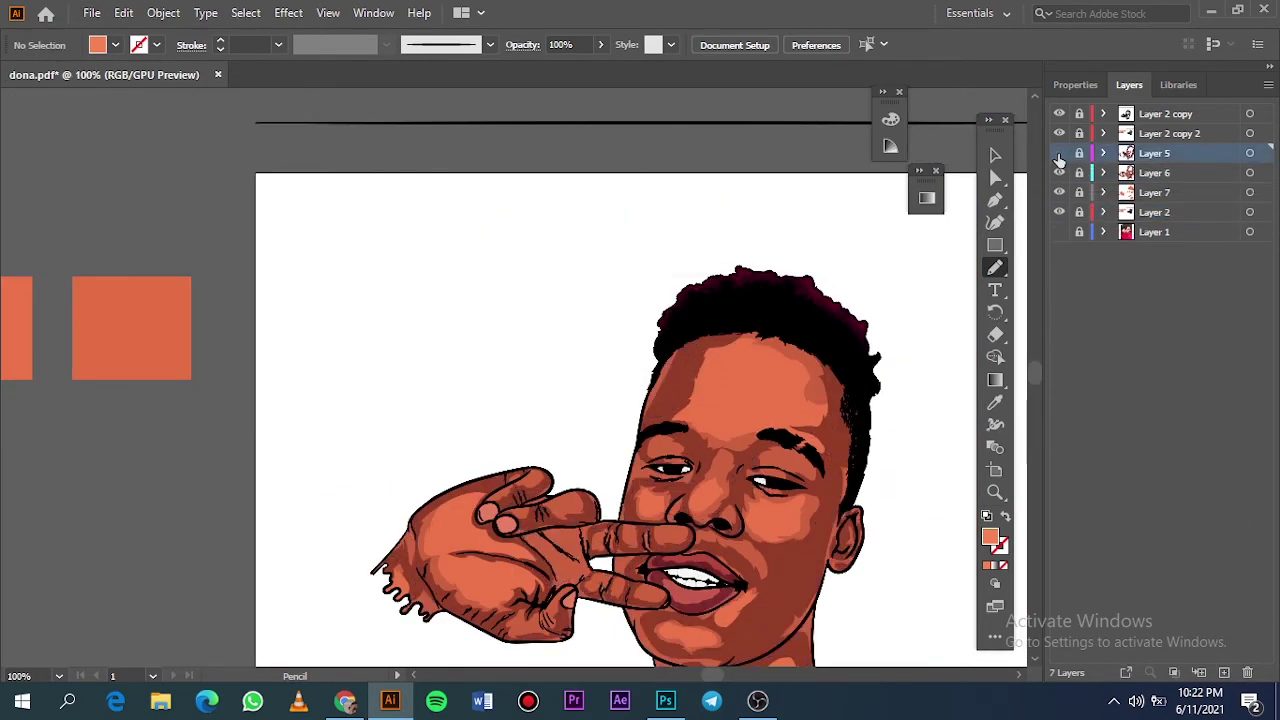
key(ctrl+z)
key(ctrl+z)
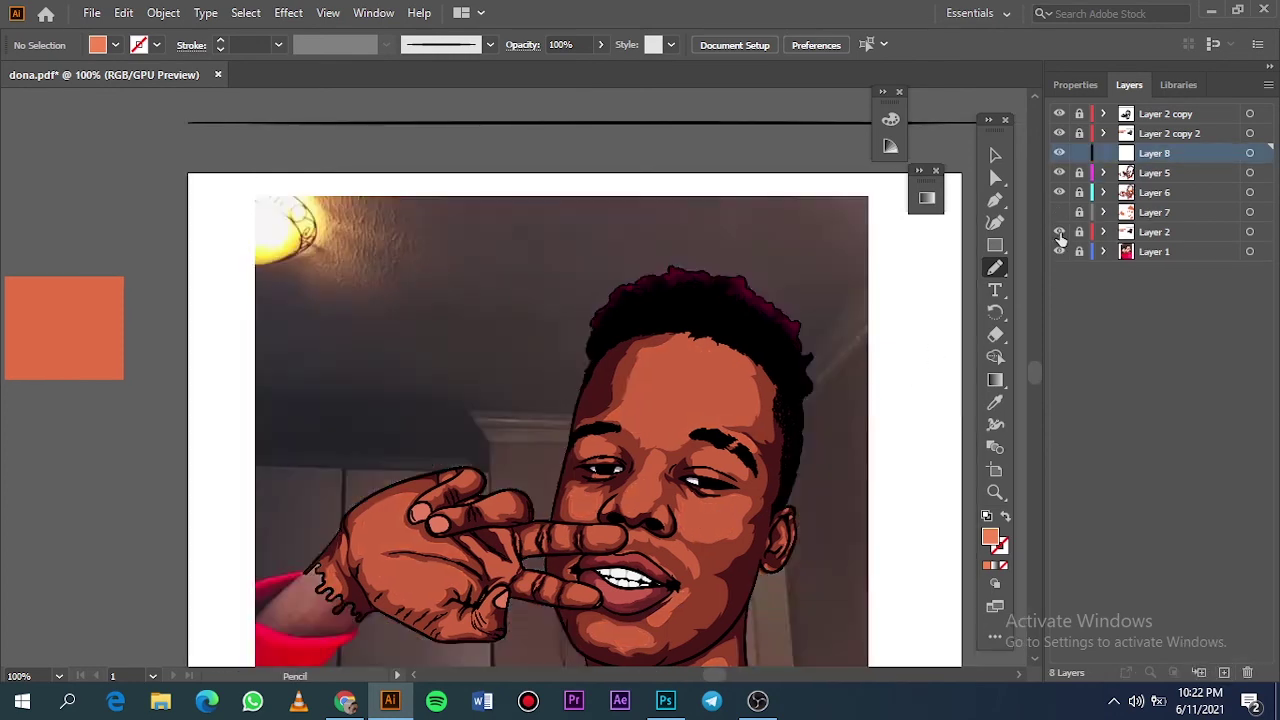
Step: Draw orange mid-tone patches above the right eyebrow and across the forehead
alt+scroll(790, 420, up, 4)
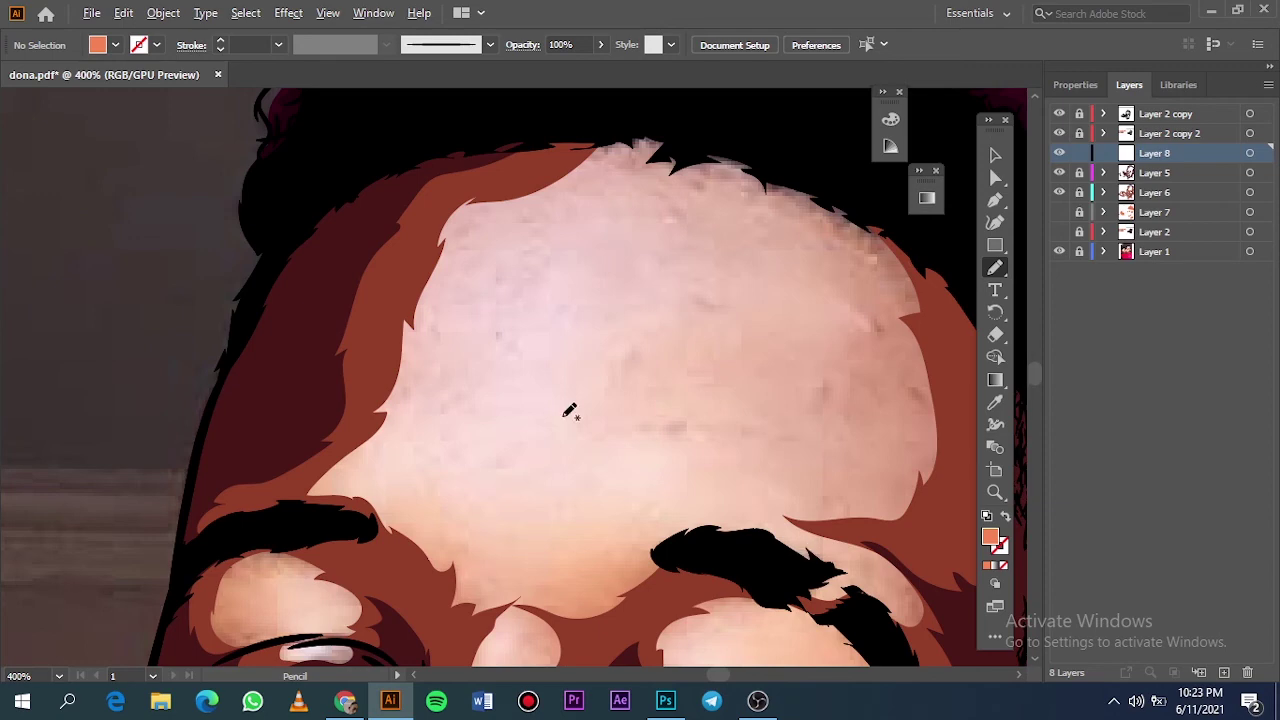
scroll(570, 410, down, 2)
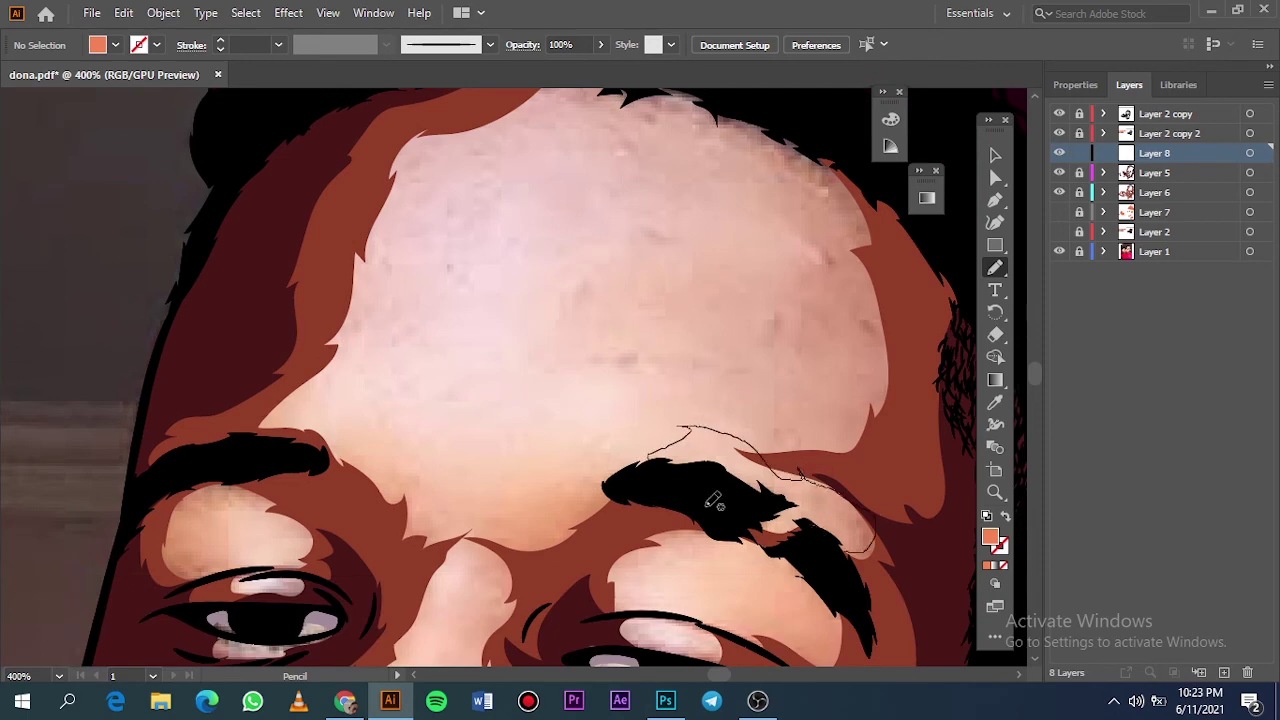
drag(713, 503, 688, 436)
drag(688, 436, 631, 381)
drag(469, 286, 259, 450)
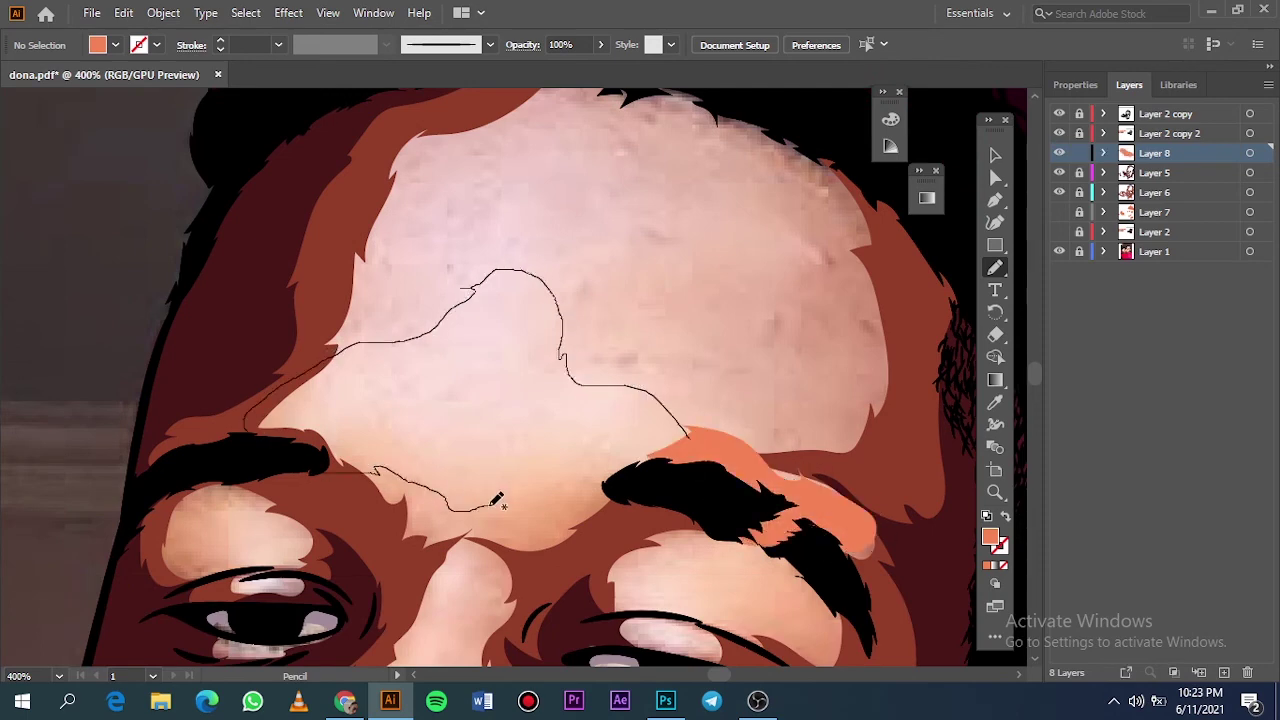
drag(697, 430, 689, 436)
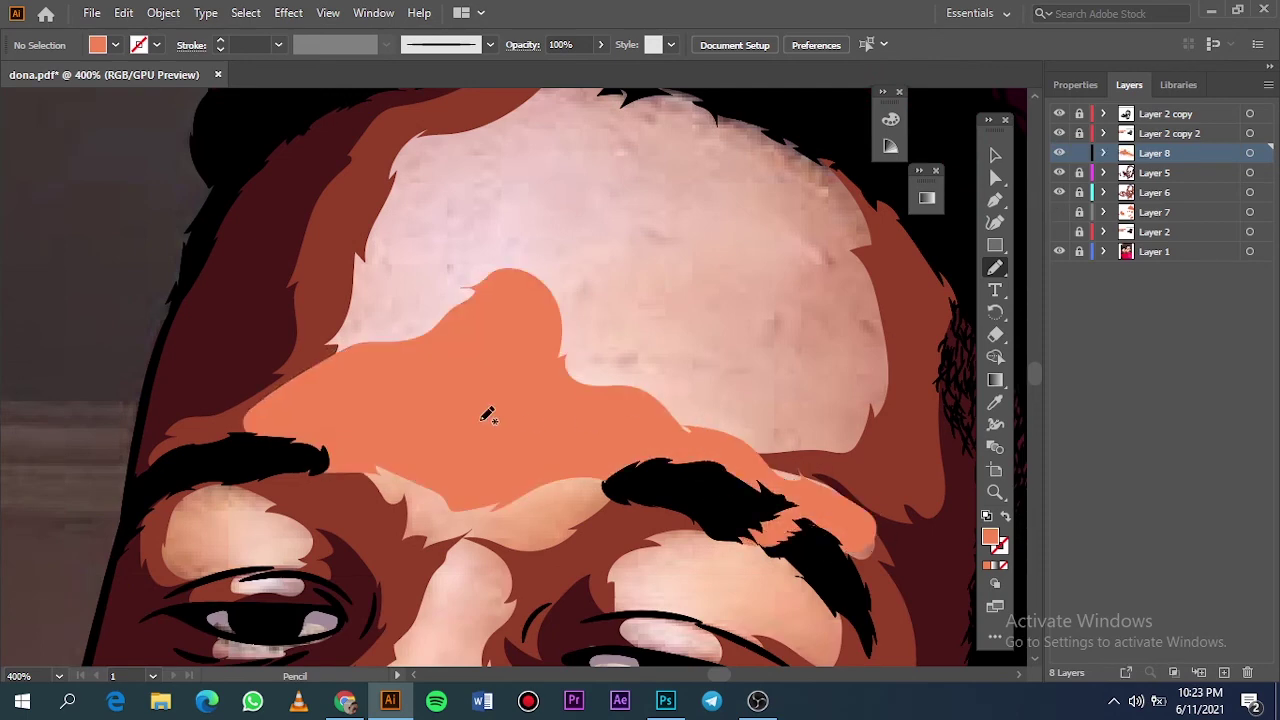
Step: Move Layer 8 below Layer 6 and hide Layer 7's shading
drag(1155, 153, 1055, 210)
key(ctrl+0)
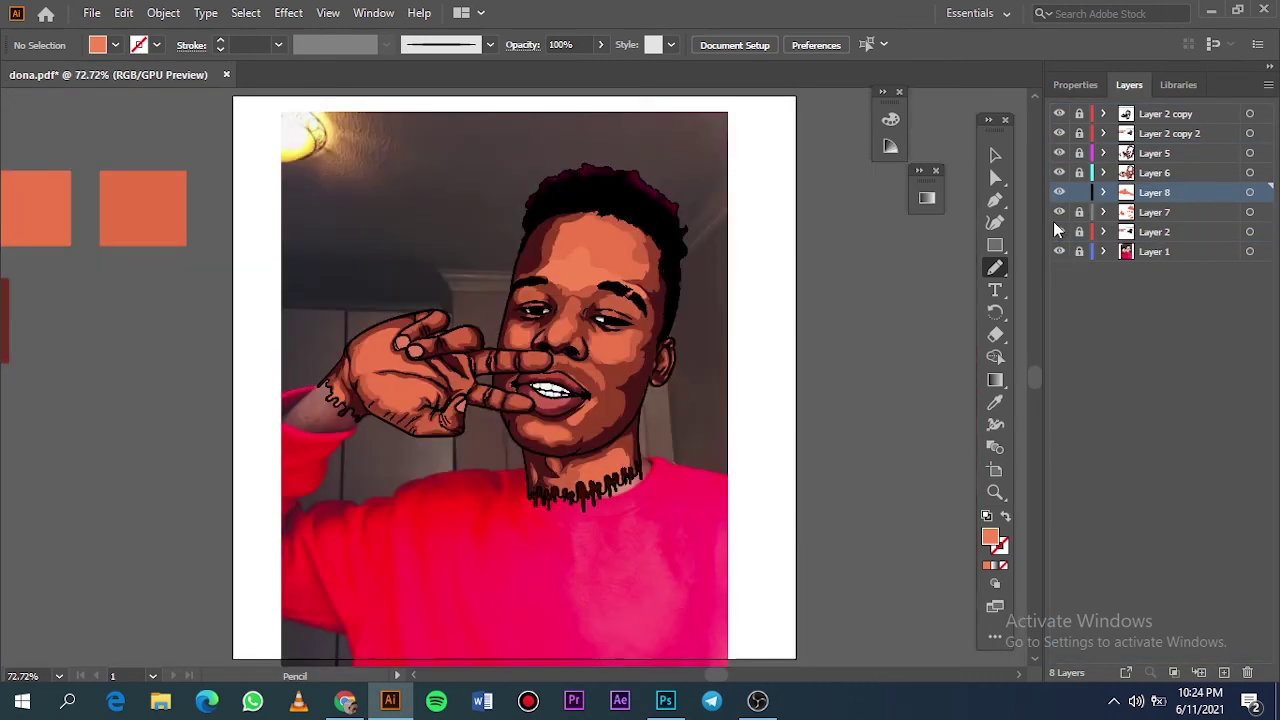
click(1059, 251)
click(1059, 251)
click(1059, 212)
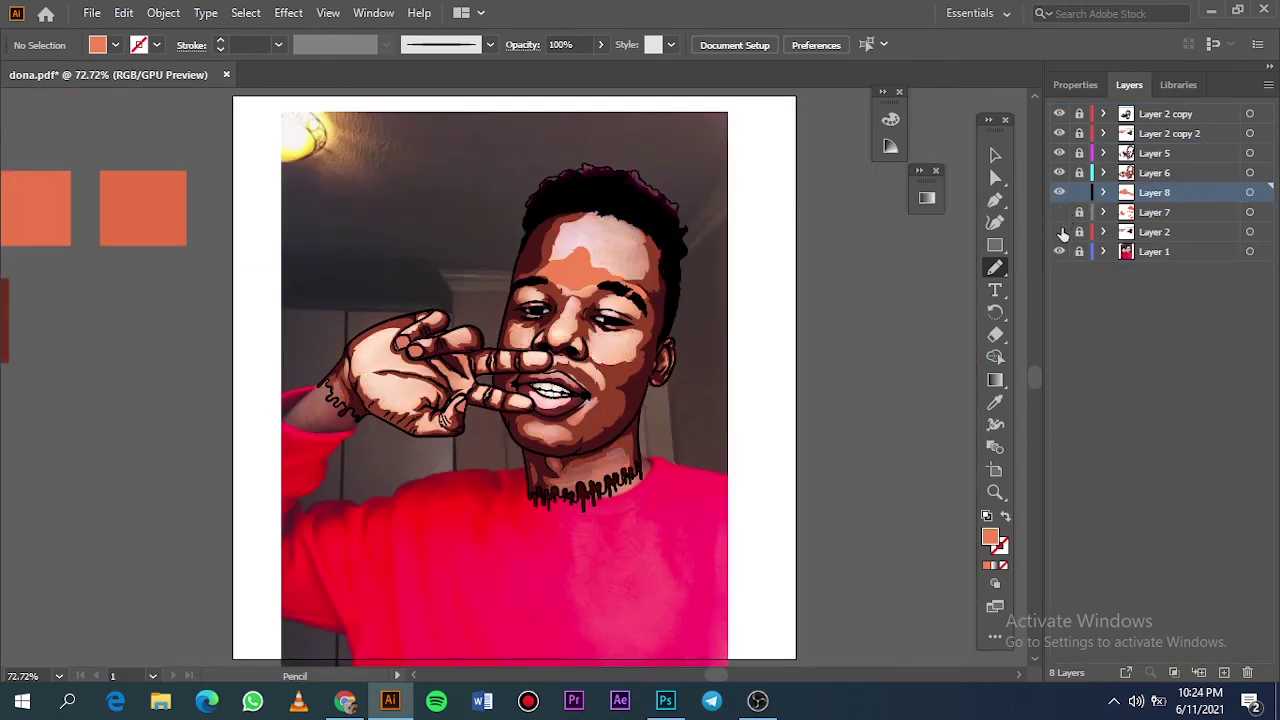
scroll(543, 366, up, 10)
Step: Add orange patches on the forehead, nostril and along the nose
mouse_move(555, 247)
mouse_down()
mouse_move(351, 354)
mouse_move(500, 565)
mouse_move(720, 266)
mouse_up()
scroll(531, 251, down, 3)
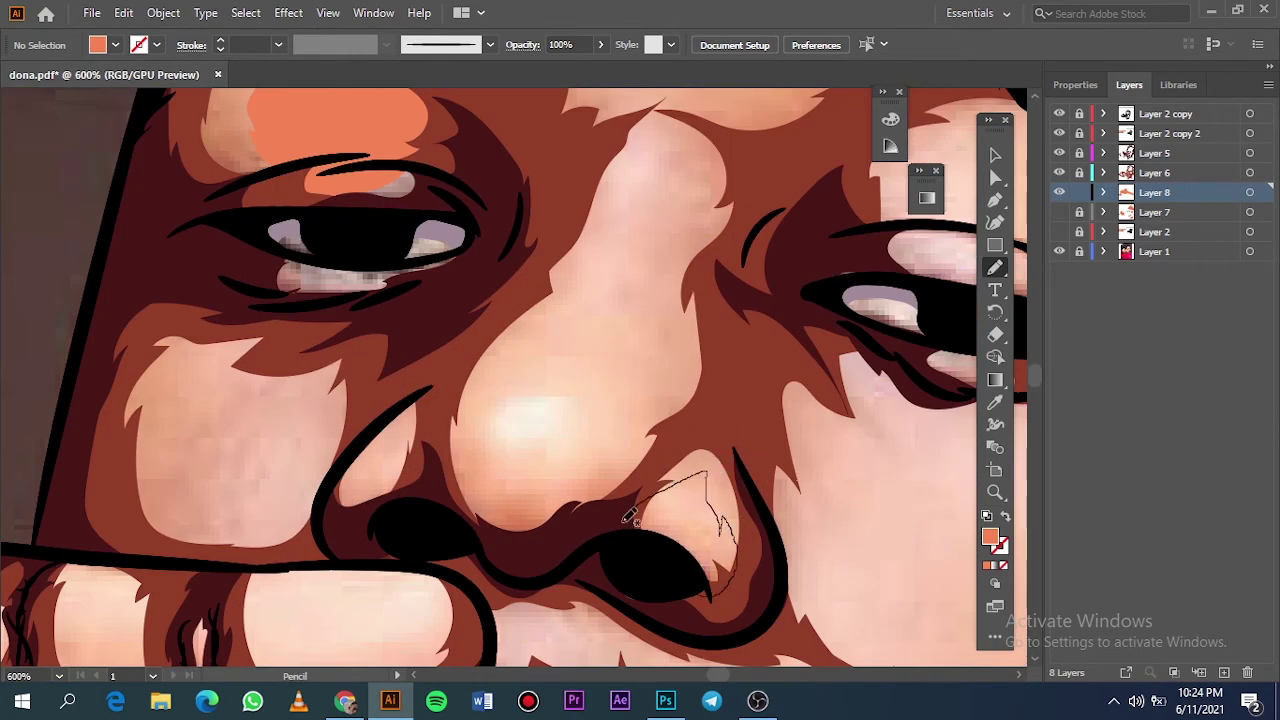
drag(625, 520, 632, 508)
mouse_move(360, 504)
mouse_down()
mouse_move(366, 489)
mouse_move(365, 510)
mouse_up()
drag(575, 500, 493, 397)
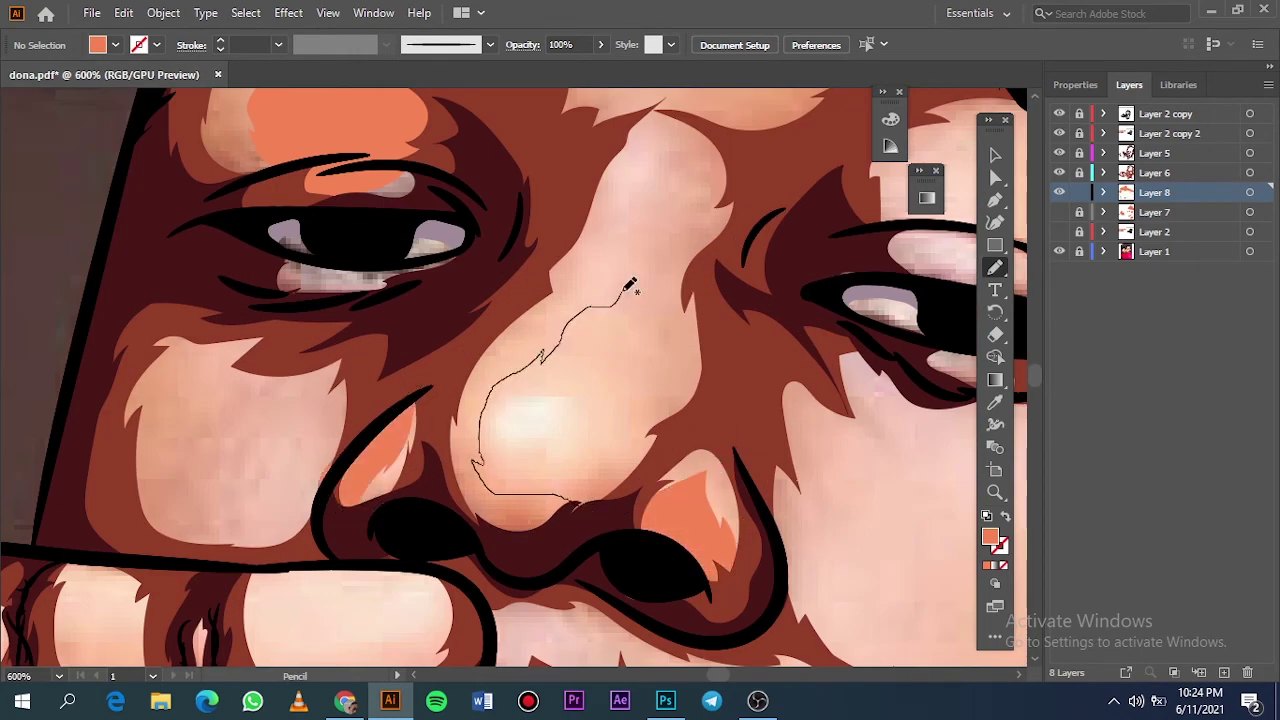
drag(625, 290, 604, 464)
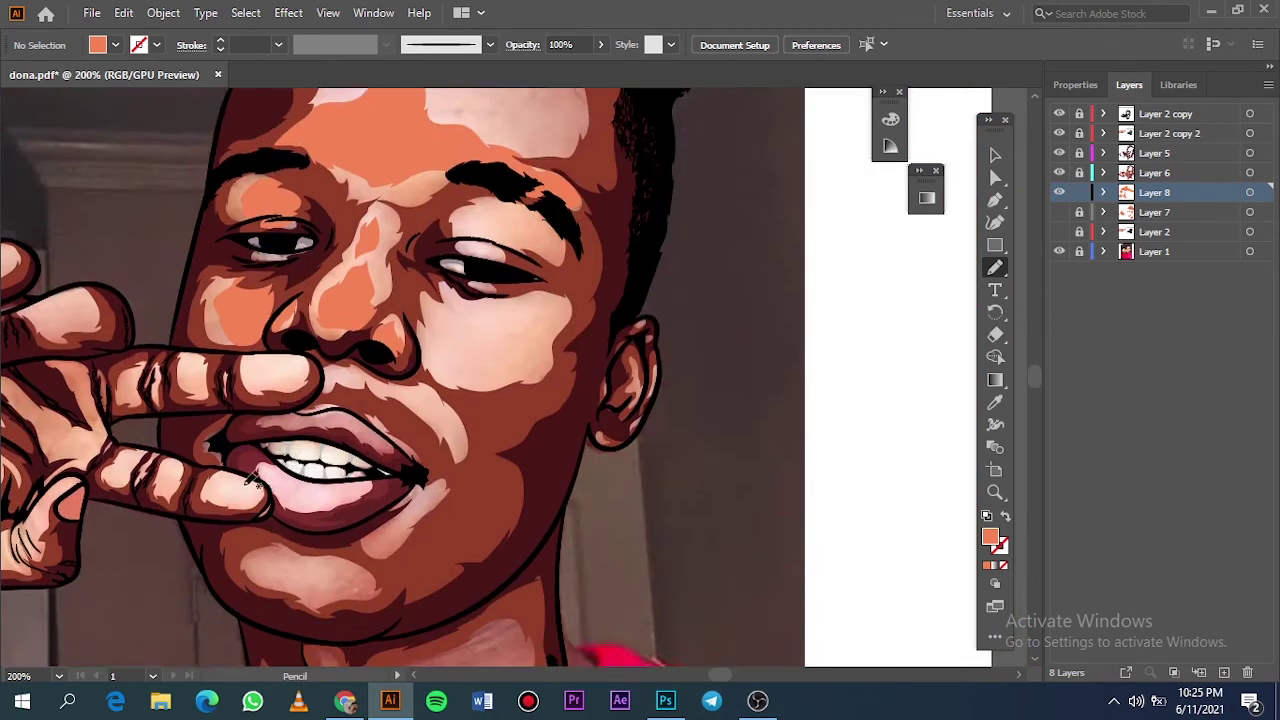
Step: Add orange patches on the chin, neck and cheek by the mouth, showing Layer 7 again
drag(318, 527, 240, 512)
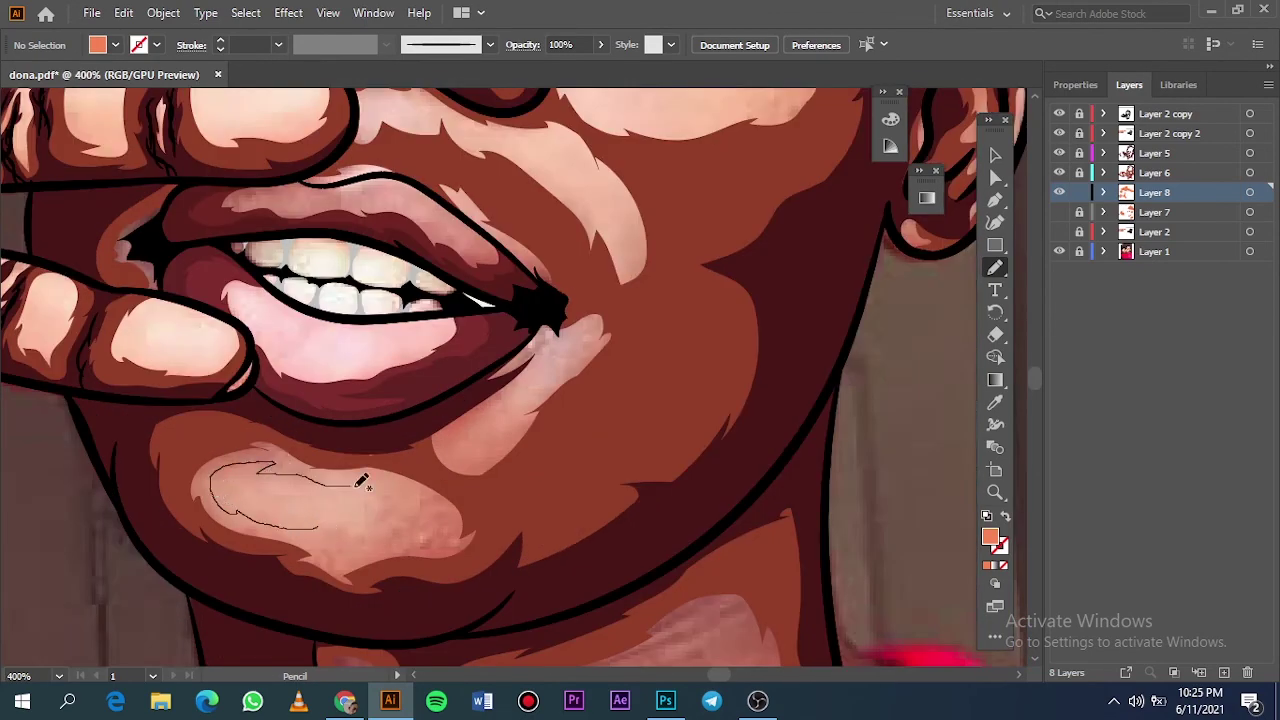
drag(320, 527, 322, 529)
drag(520, 392, 505, 440)
scroll(600, 320, down, 3)
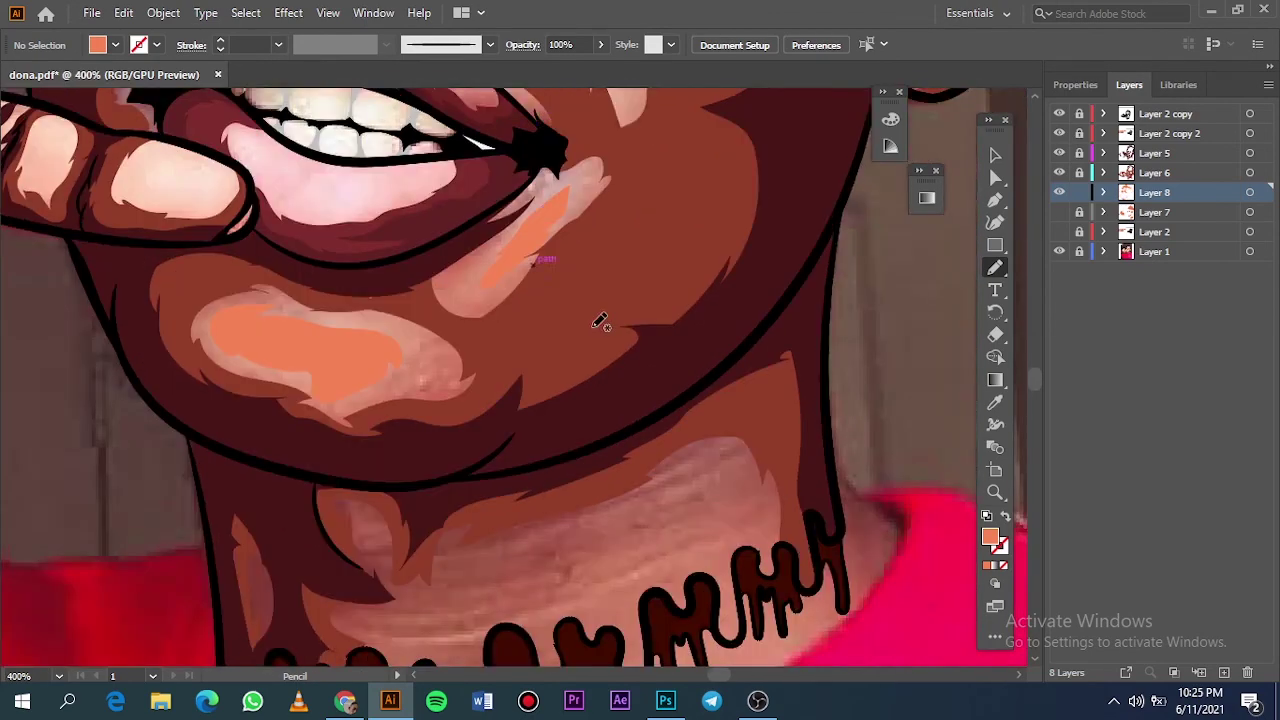
scroll(600, 320, down, 3)
click(1060, 212)
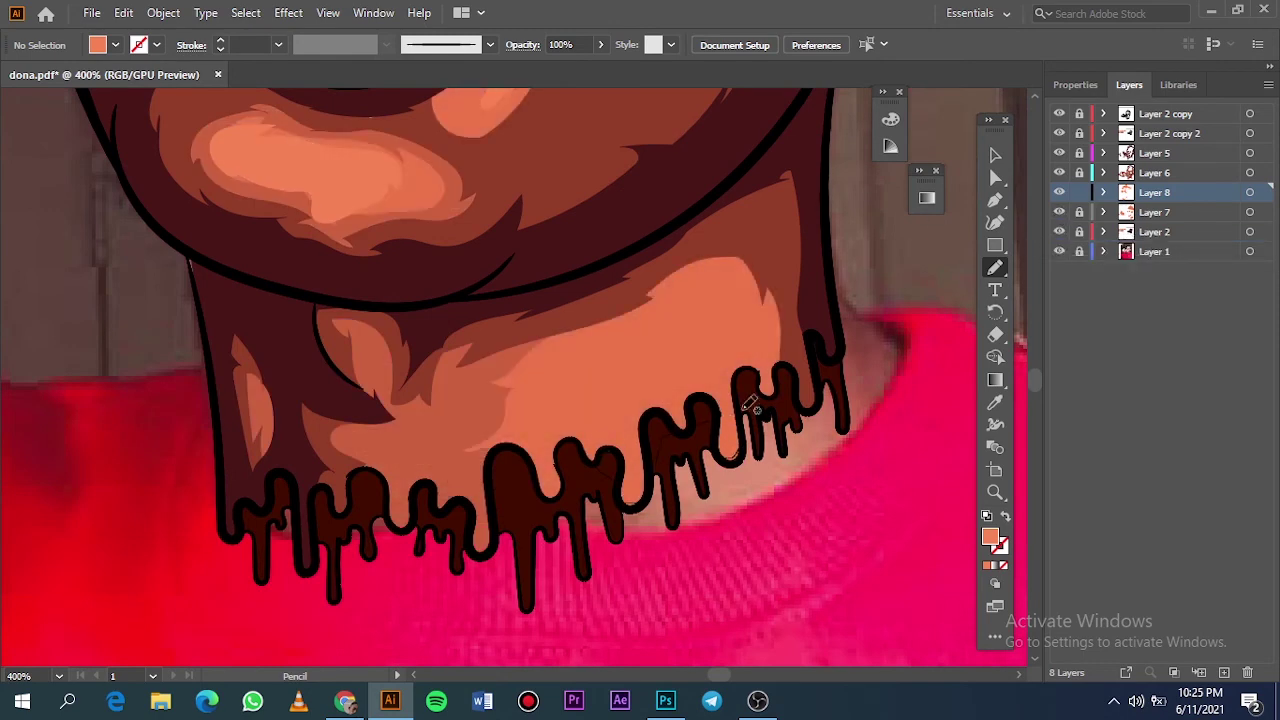
drag(585, 453, 585, 455)
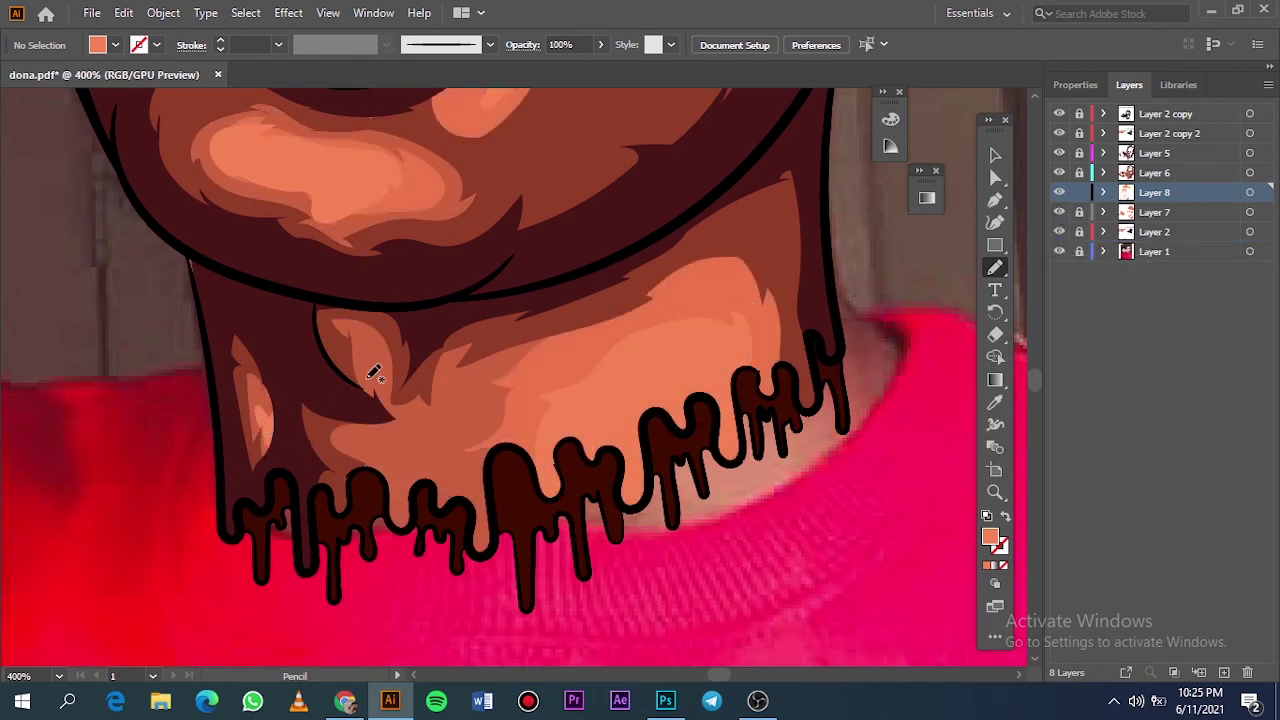
scroll(490, 268, up, 5)
mouse_move(490, 268)
mouse_down()
mouse_move(486, 286)
mouse_move(488, 274)
mouse_up()
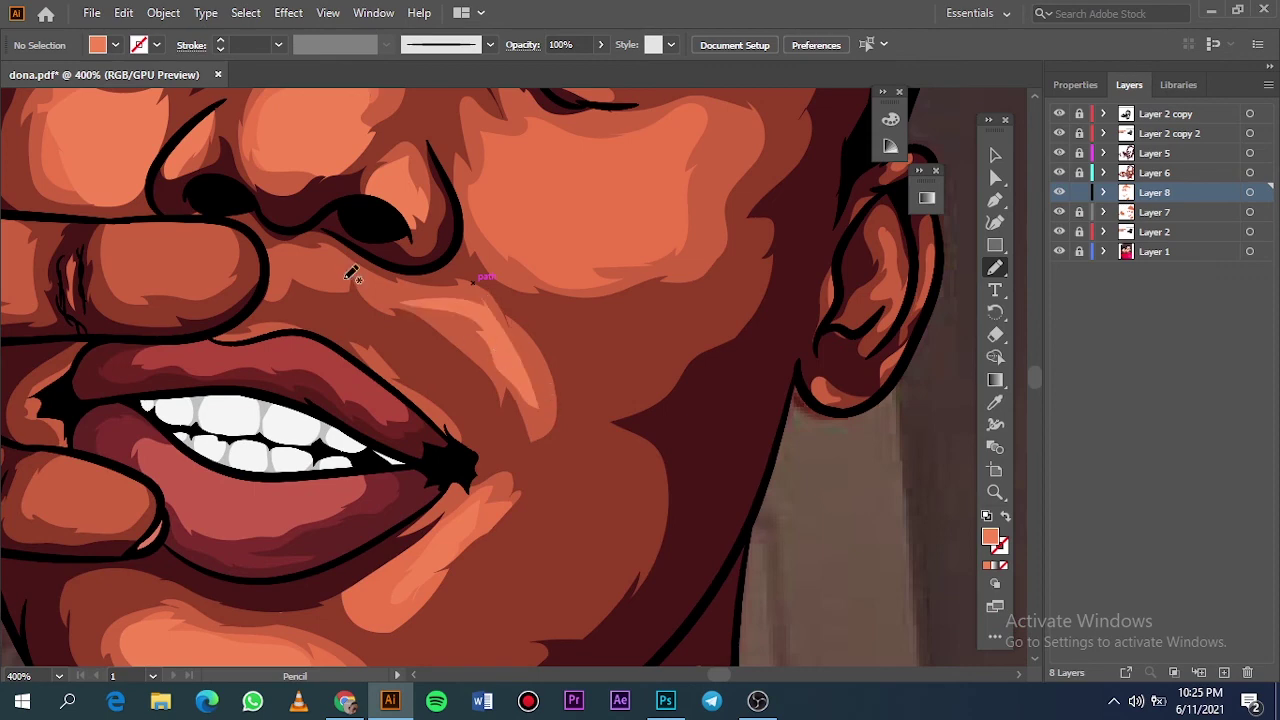
Step: Draw orange patches on the cheek below the eye and under the brow
key(ctrl+0)
scroll(663, 314, up, 5)
scroll(611, 368, up, 2)
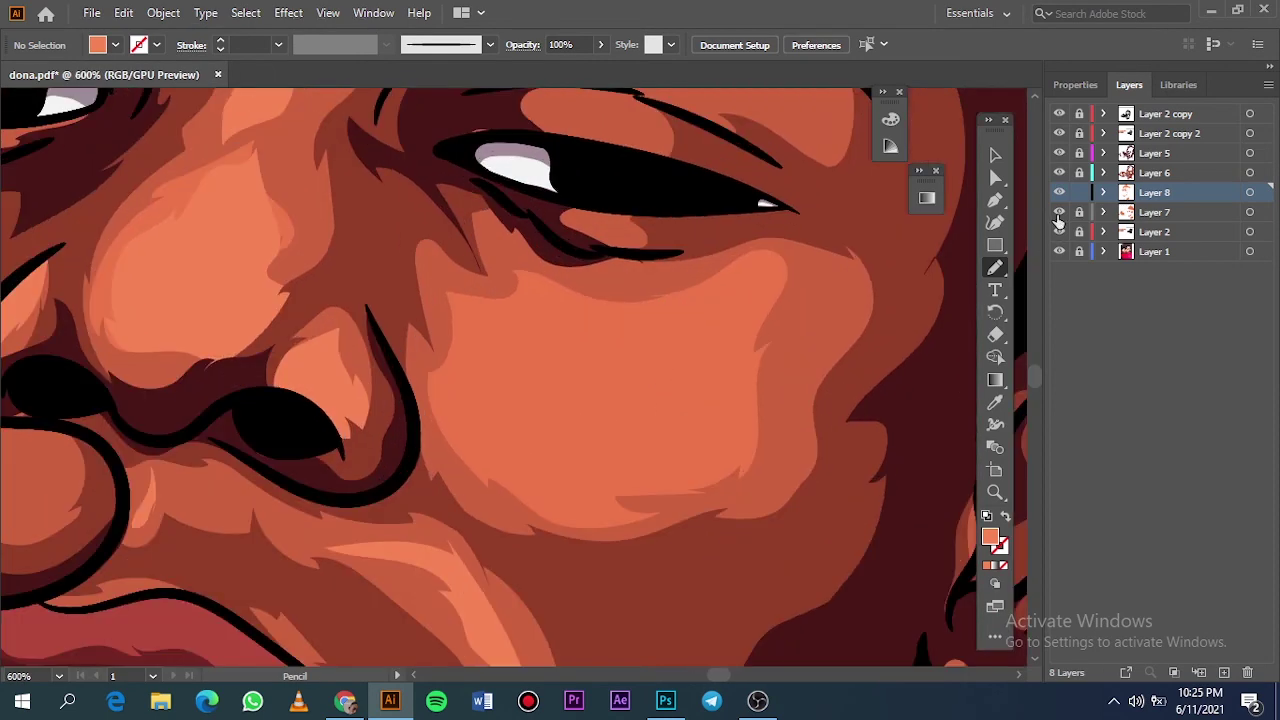
mouse_move(466, 448)
mouse_down()
mouse_move(626, 478)
mouse_move(620, 312)
mouse_up()
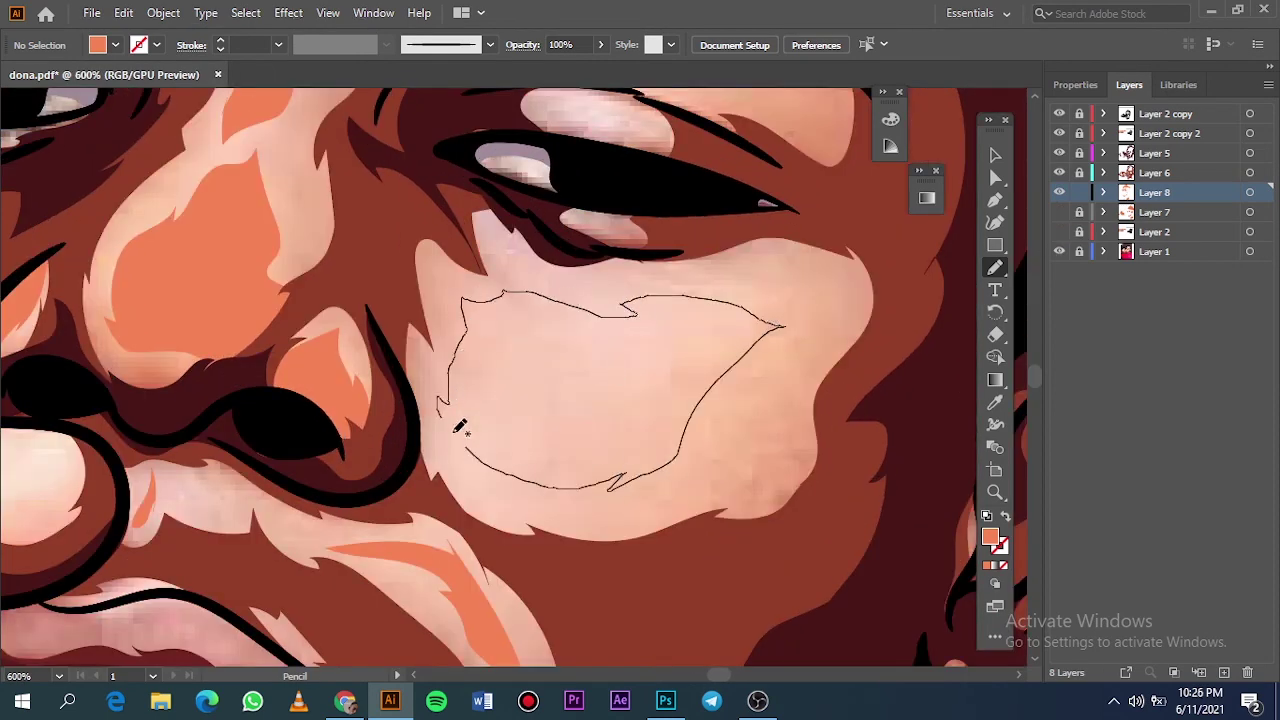
drag(460, 427, 464, 445)
scroll(622, 250, up, 5)
drag(527, 335, 665, 325)
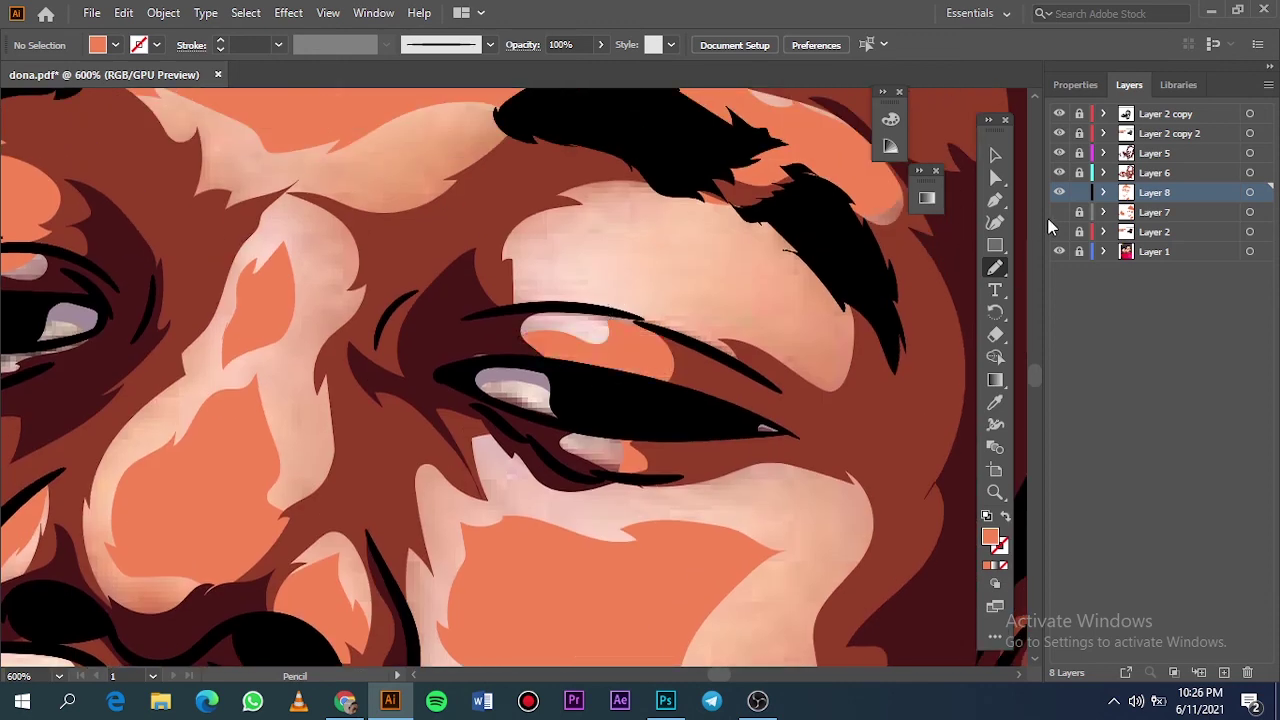
mouse_move(648, 187)
mouse_down()
mouse_move(552, 262)
mouse_move(716, 194)
mouse_up()
Step: With the reference photo visible, draw two orange patches on the back of the hand
key(ctrl+0)
click(1058, 233)
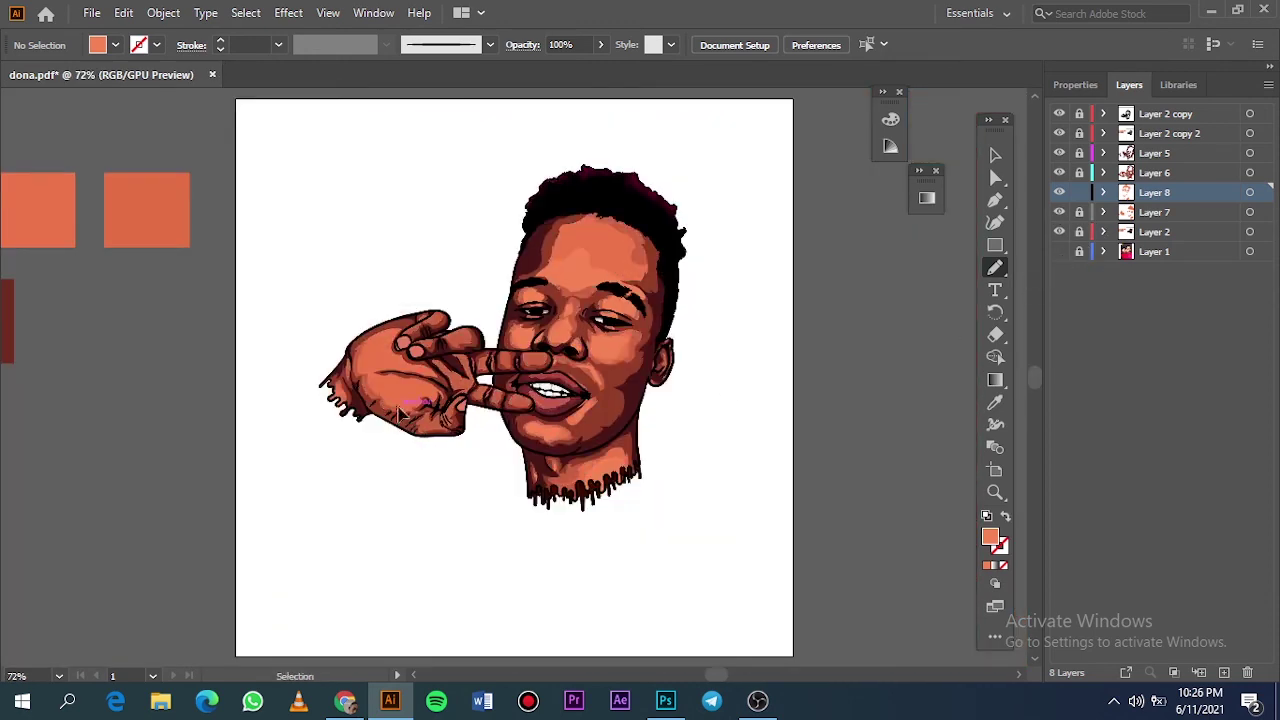
scroll(404, 414, up, 5)
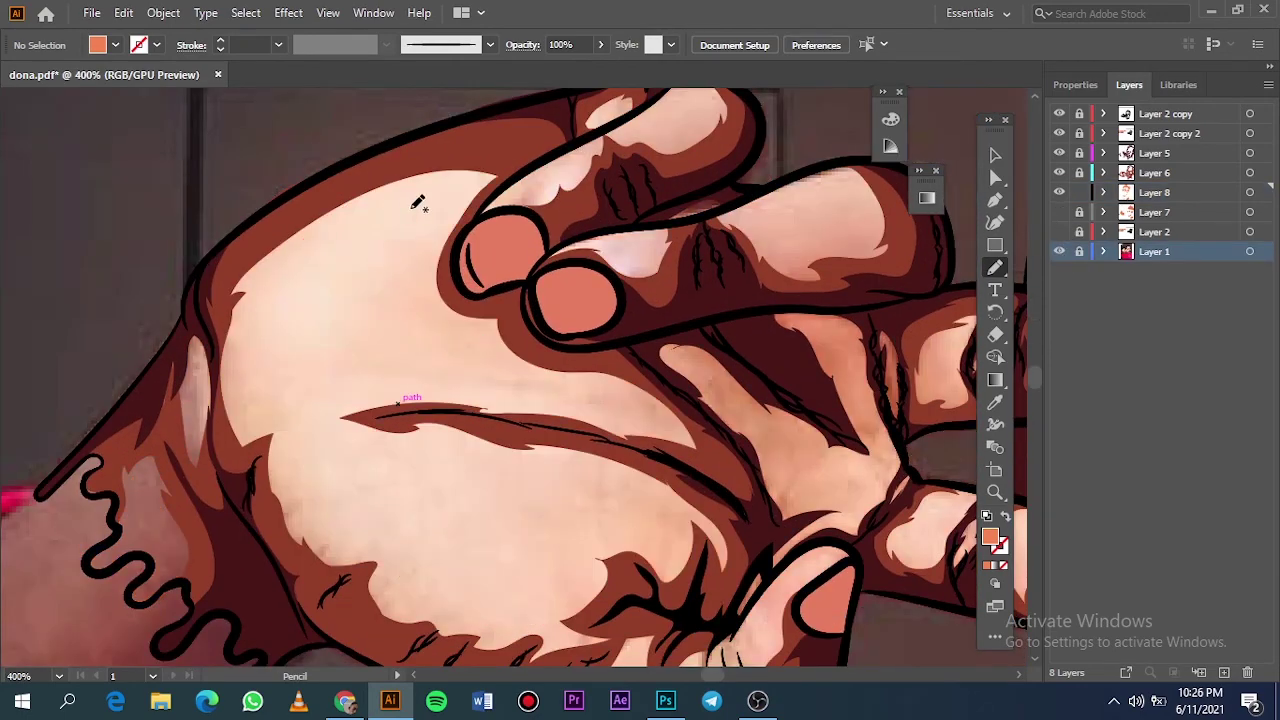
scroll(418, 203, up, 1)
drag(397, 272, 274, 430)
drag(397, 318, 396, 276)
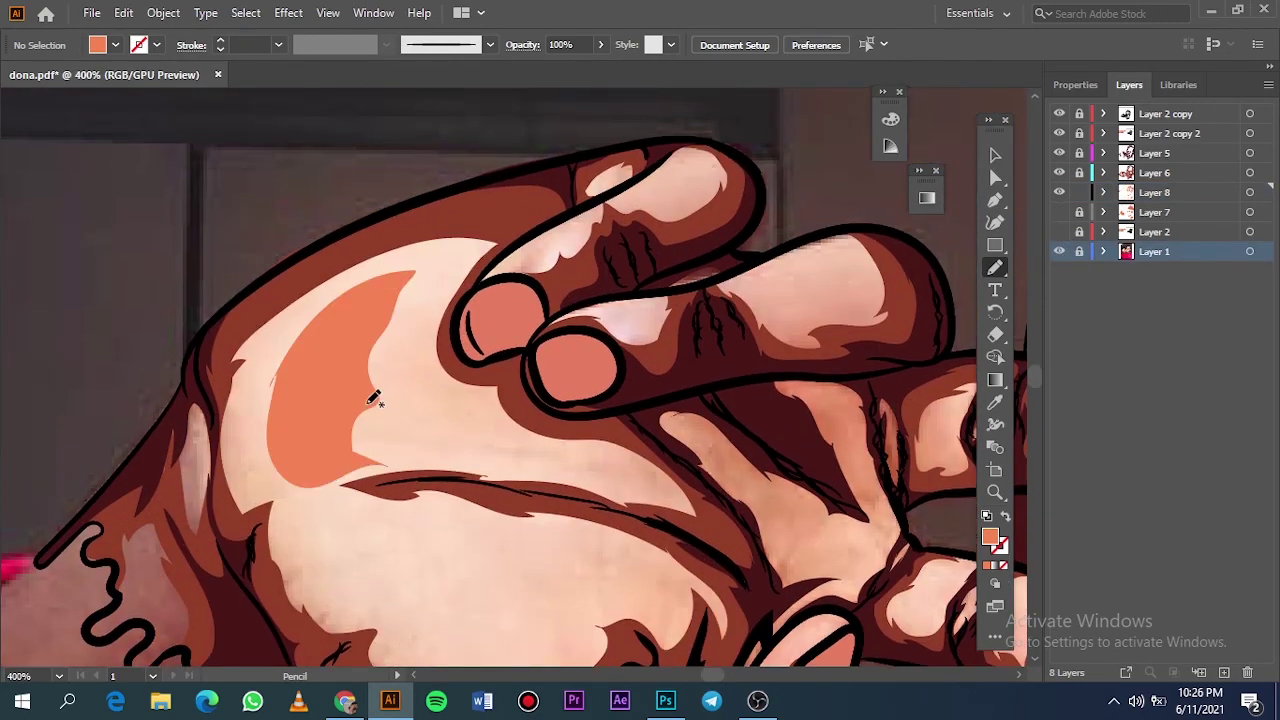
scroll(371, 394, down, 3)
drag(343, 328, 336, 362)
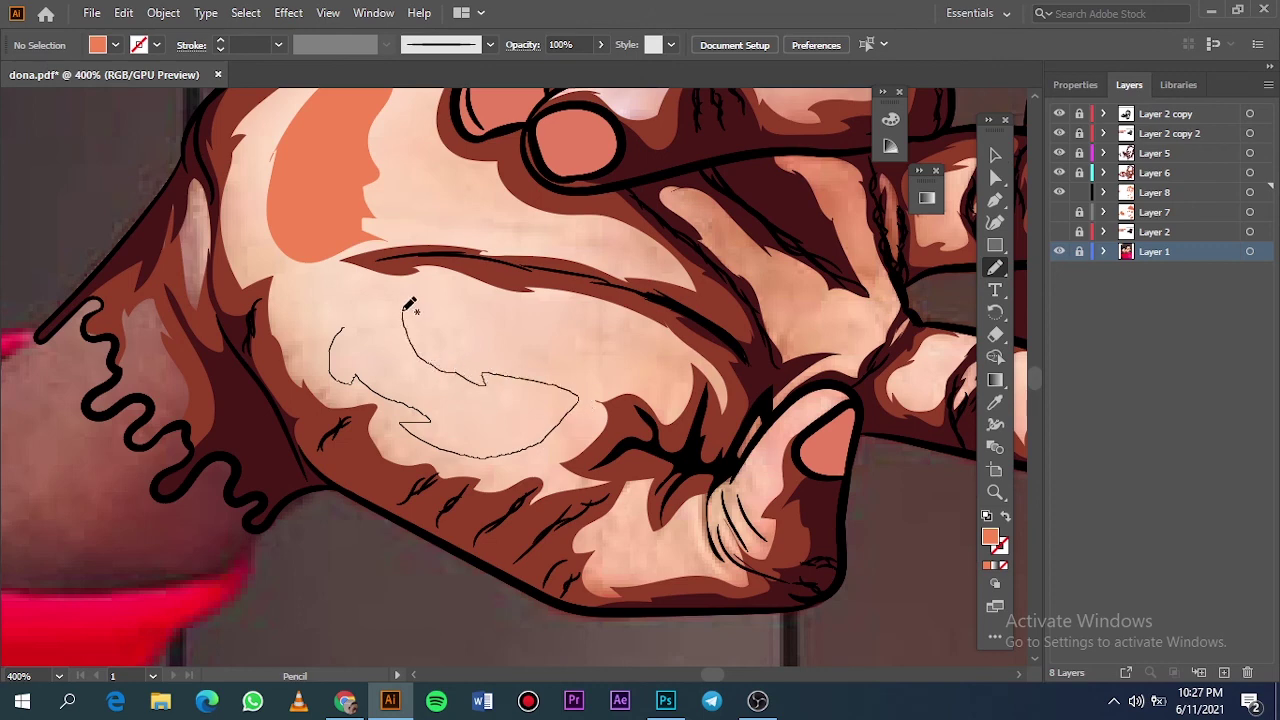
drag(405, 310, 312, 360)
Step: Hide the reference photo and create Layer 9 above Layer 8
key(ctrl+0)
click(1059, 251)
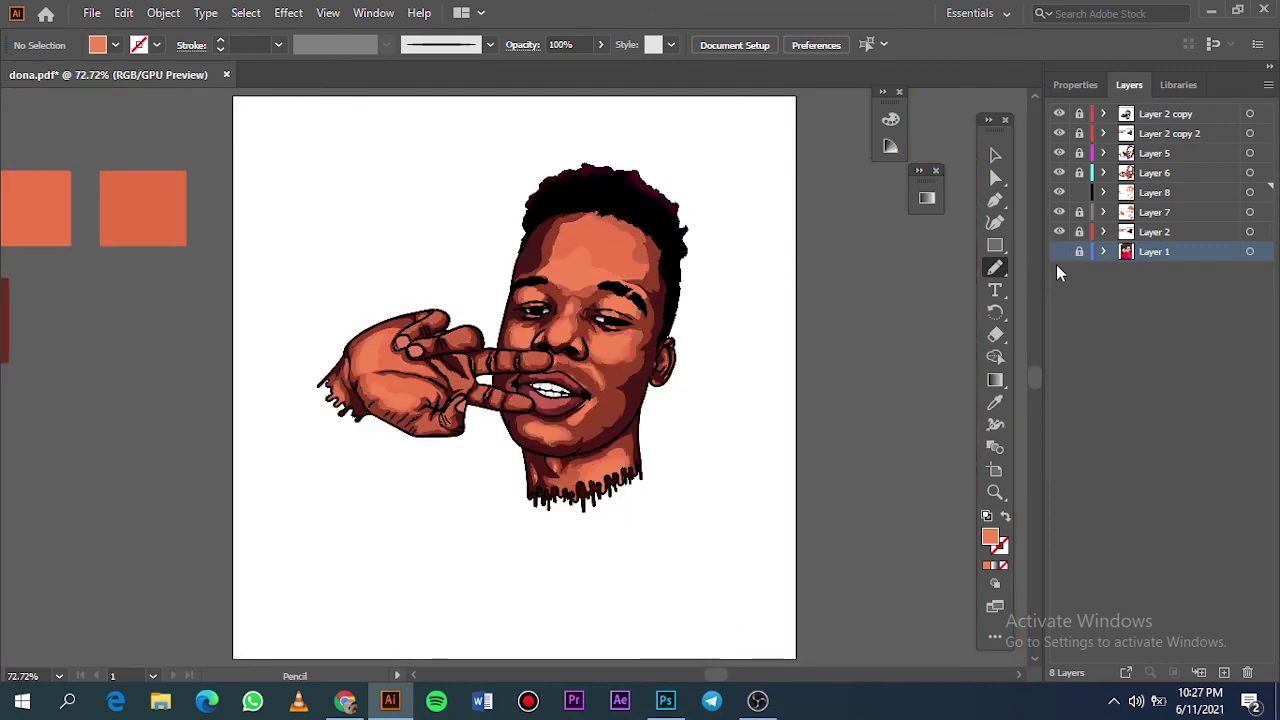
scroll(411, 369, left, 2)
scroll(411, 369, left, 2)
click(1155, 192)
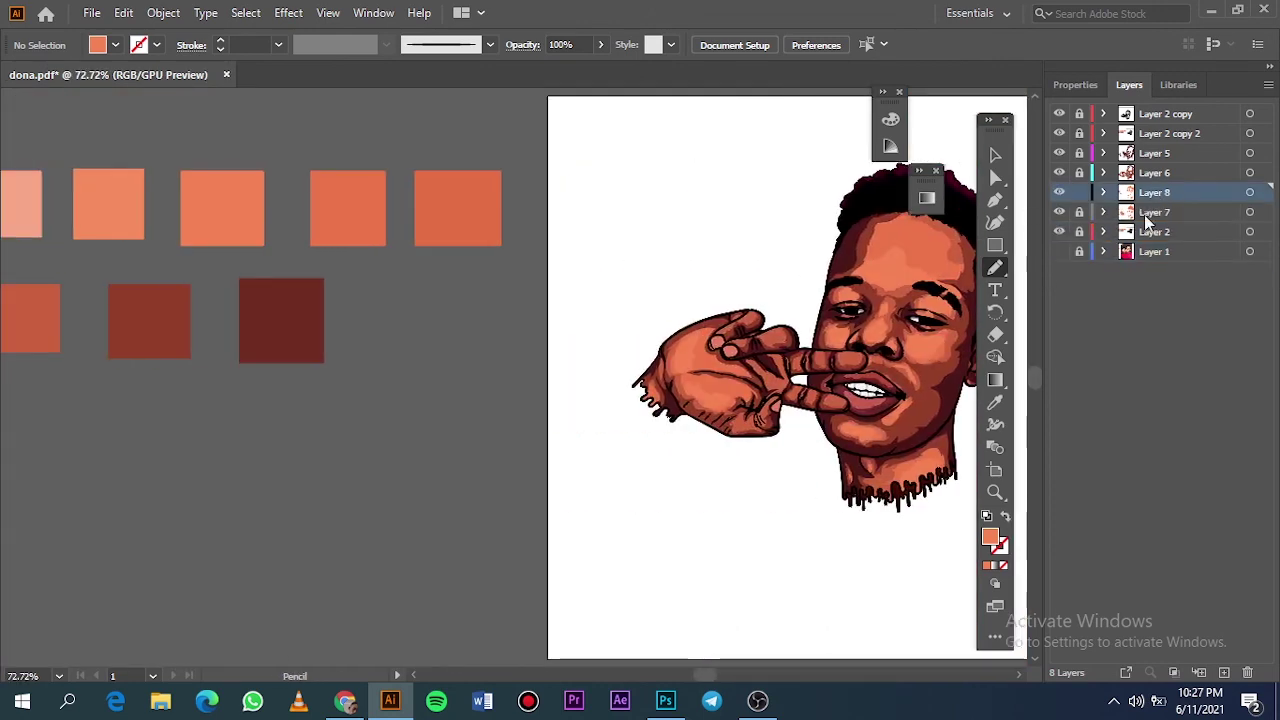
key(ctrl+l)
Step: Draw pale highlight patches on the hand and finger
scroll(143, 280, up, 2)
scroll(654, 430, up, 5)
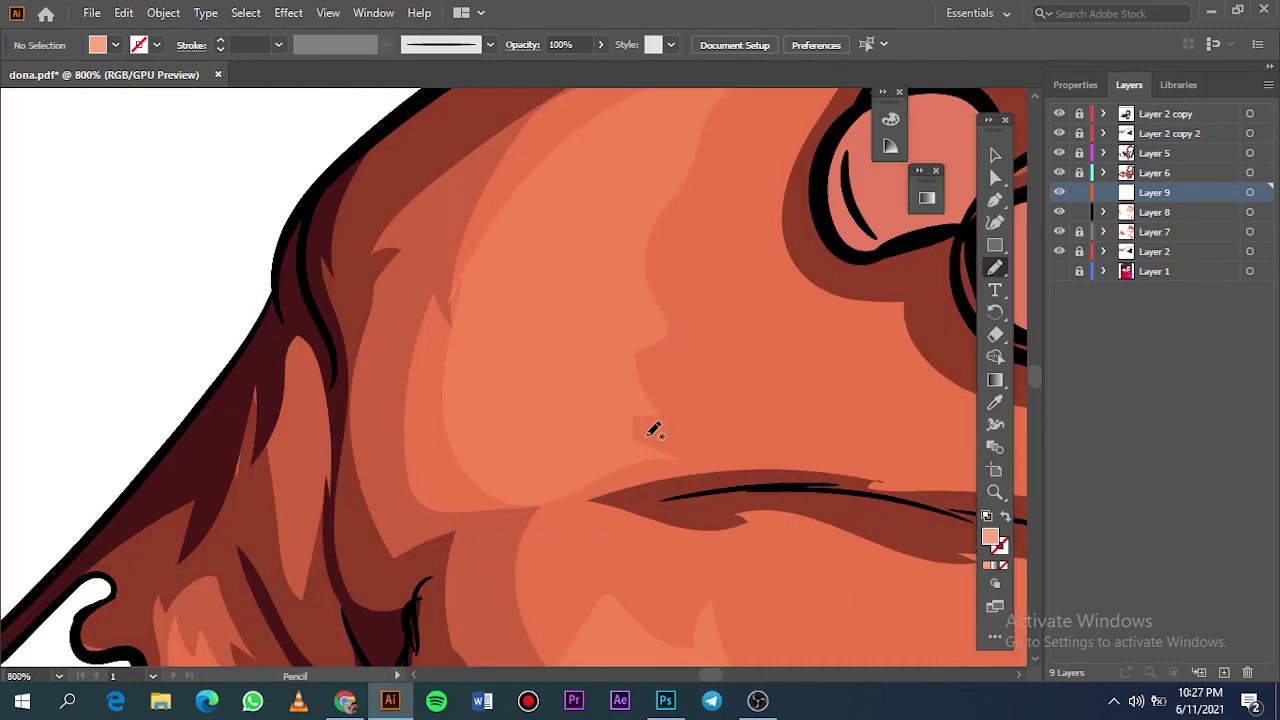
drag(593, 400, 512, 468)
key(ctrl+0)
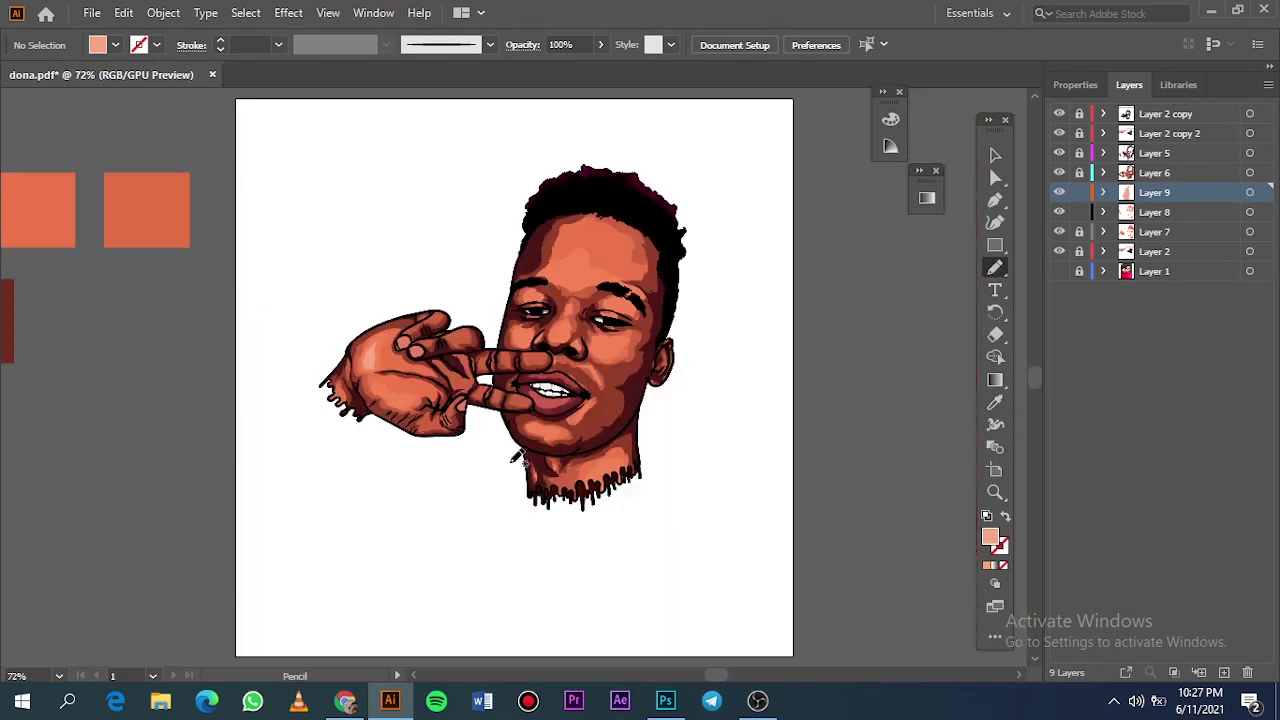
scroll(411, 397, up, 5)
drag(255, 297, 250, 292)
key(ctrl+0)
scroll(259, 465, up, 5)
drag(297, 498, 290, 490)
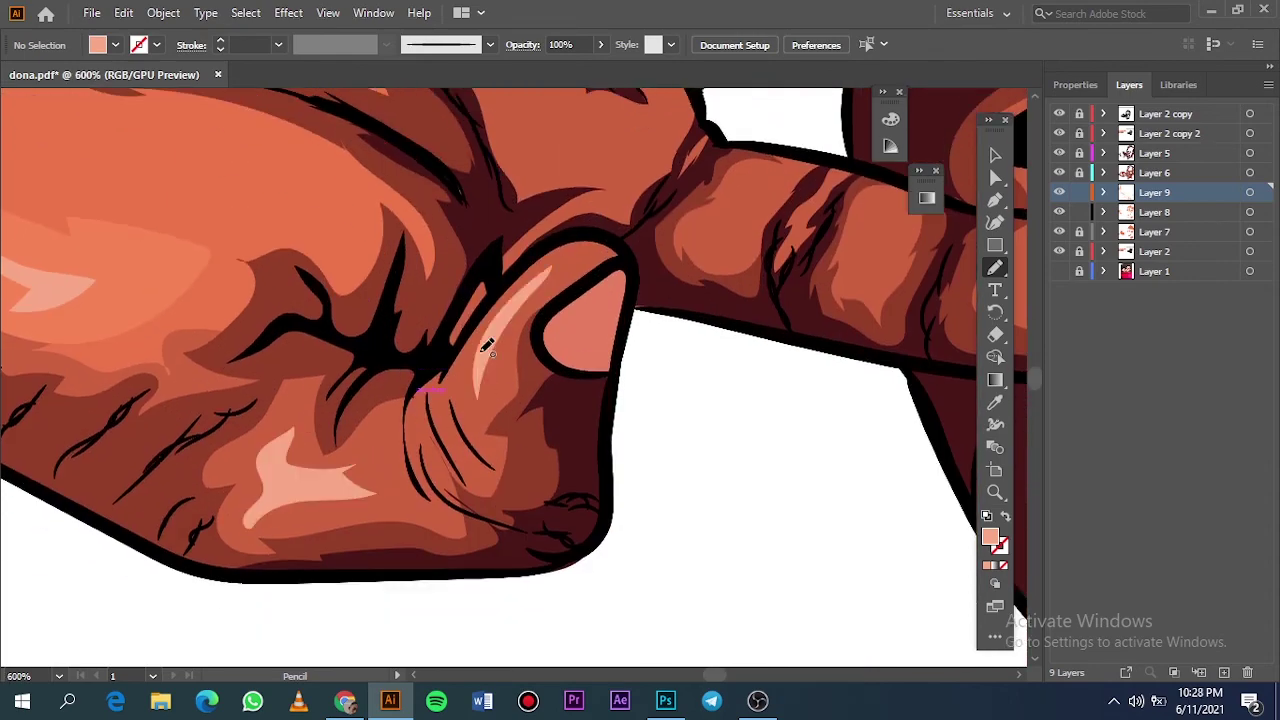
key(ctrl+0)
scroll(600, 490, up, 3)
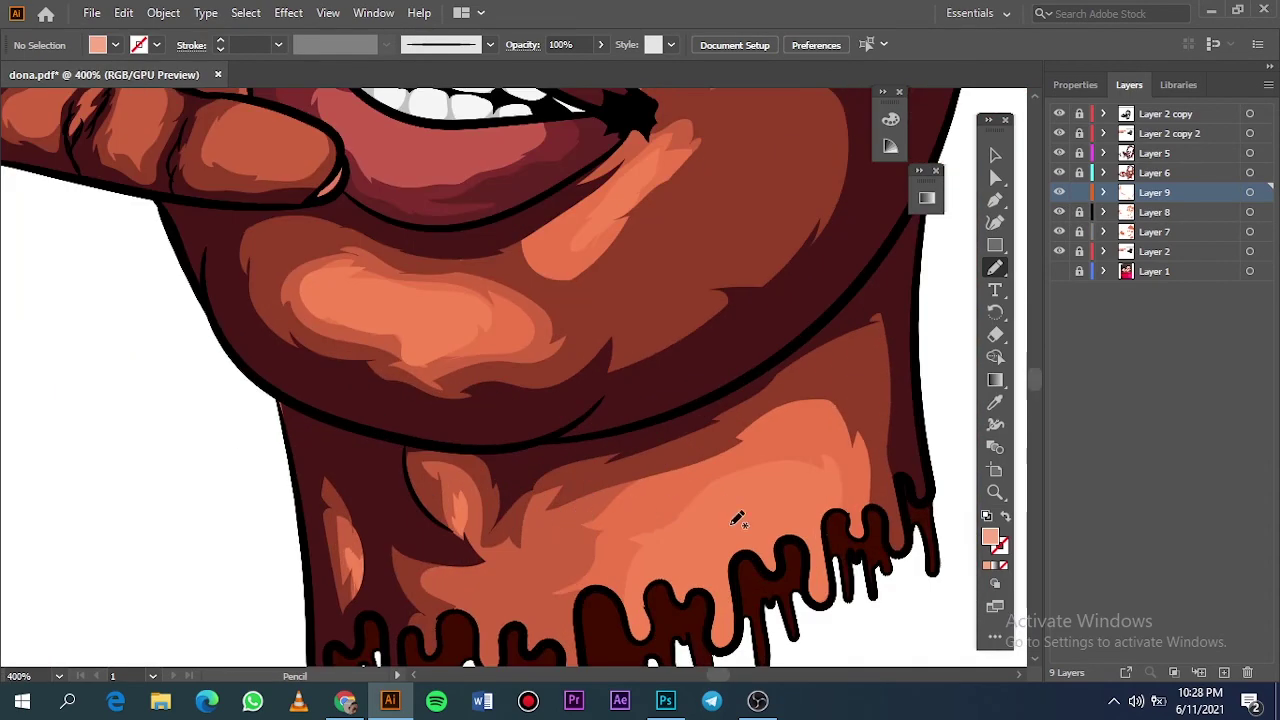
scroll(737, 517, up, 2)
Step: Add pale highlights on the neck and ear
drag(676, 437, 674, 438)
scroll(676, 437, down, 3)
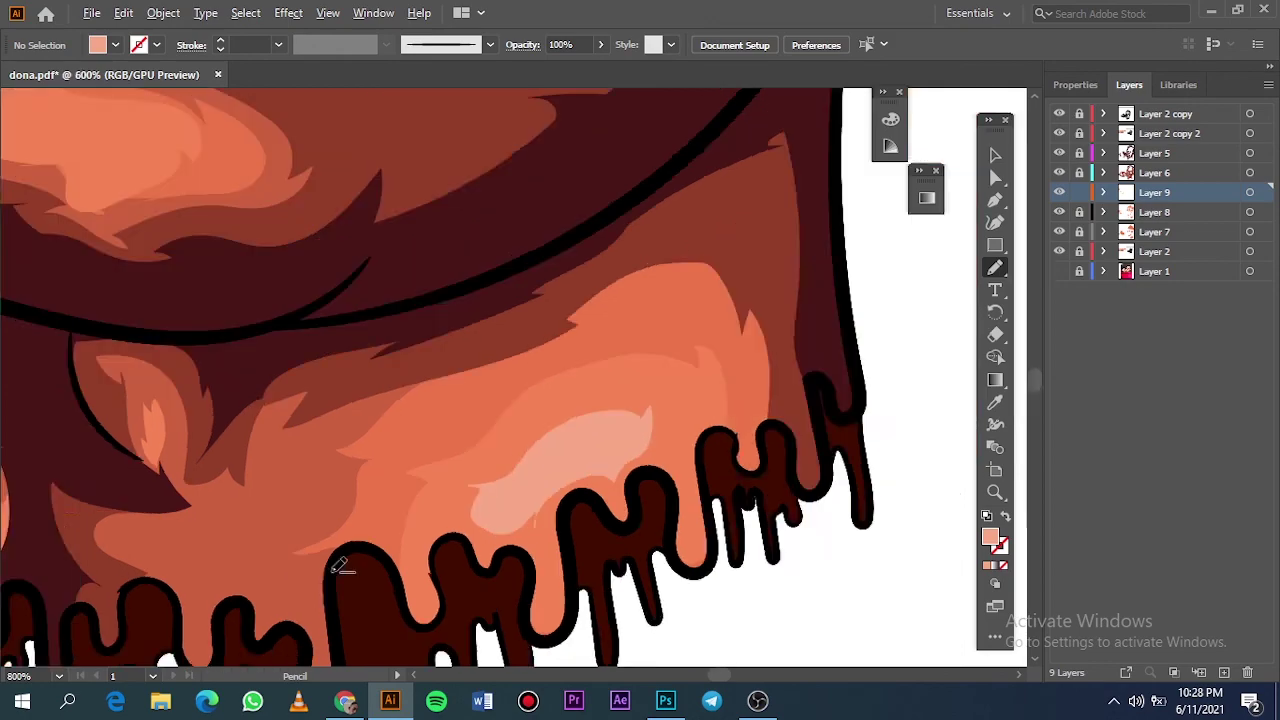
scroll(492, 442, up, 5)
drag(495, 320, 496, 322)
scroll(496, 322, down, 3)
scroll(137, 440, up, 3)
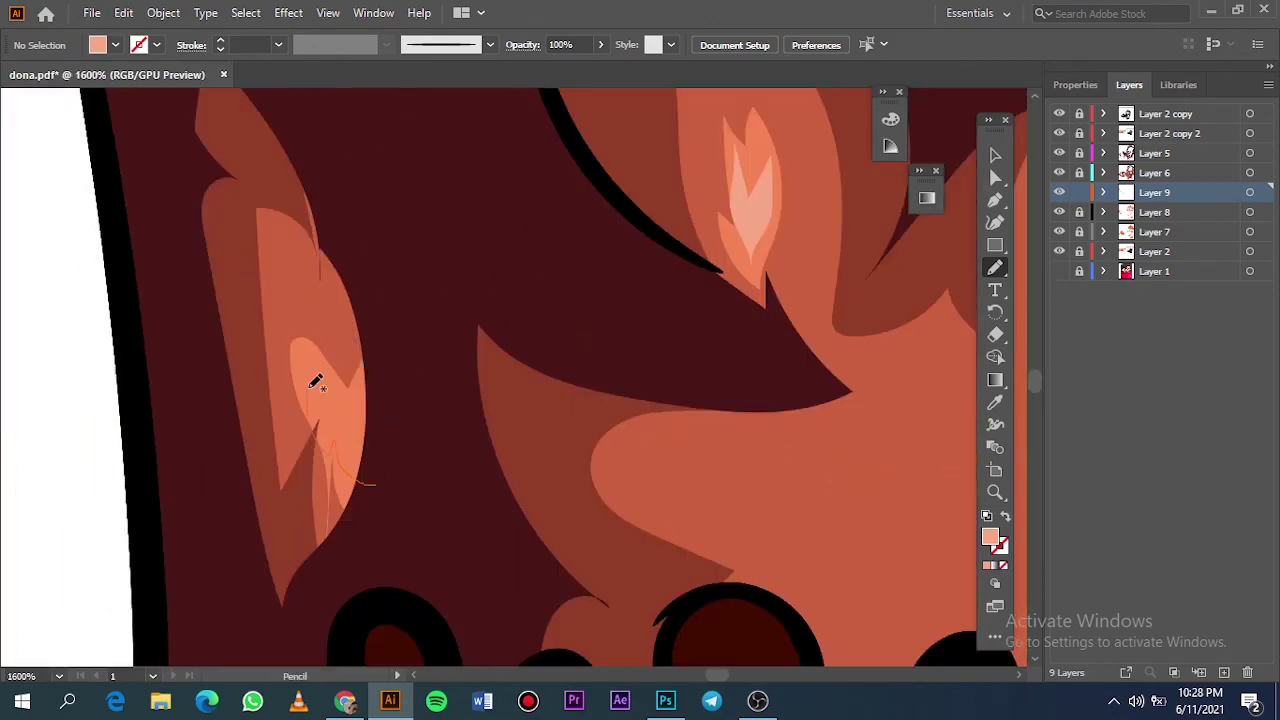
drag(316, 382, 320, 388)
key(ctrl+0)
scroll(564, 348, up, 5)
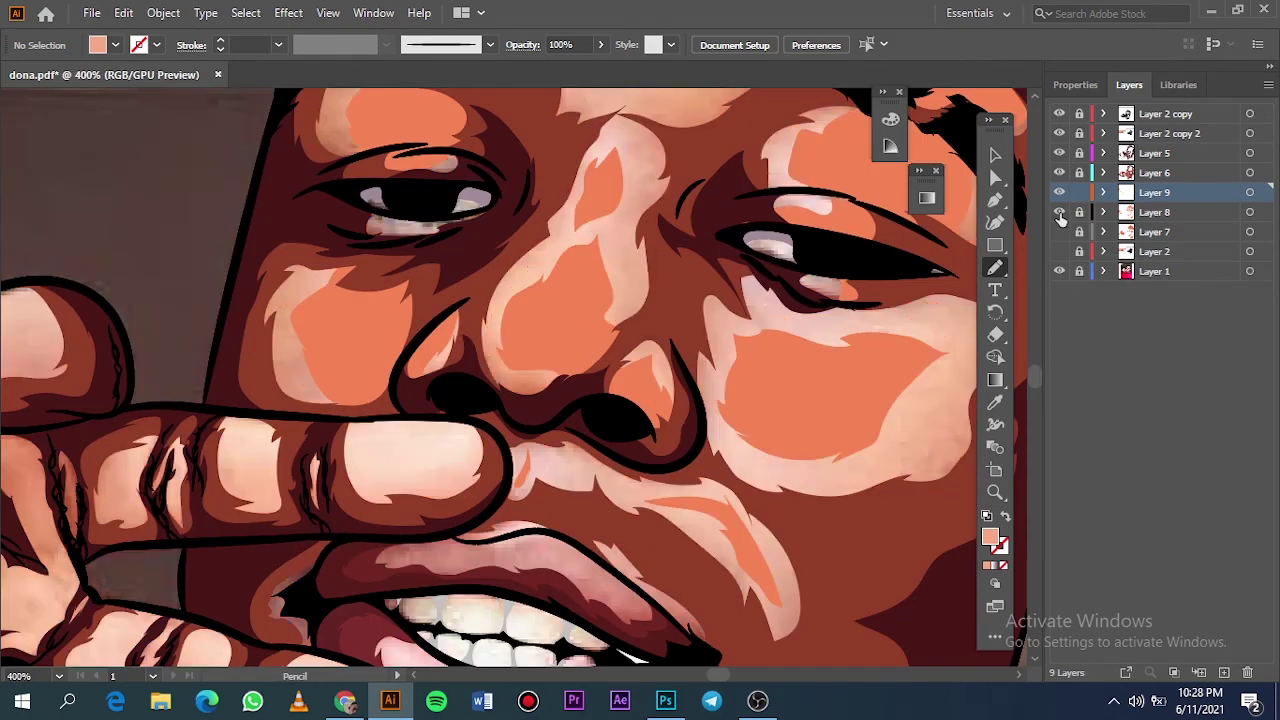
scroll(564, 348, up, 3)
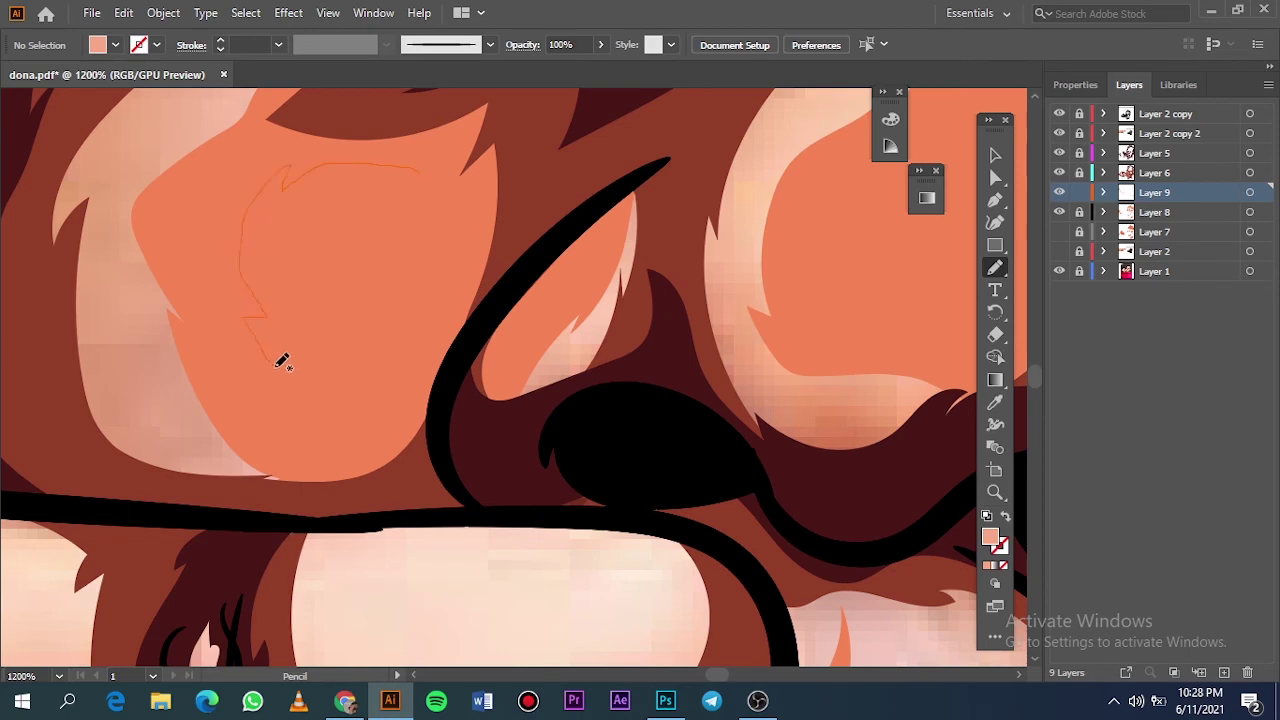
Step: Add highlight shapes near the nose and on the cheek by the mouth
drag(391, 170, 300, 166)
key(ctrl+0)
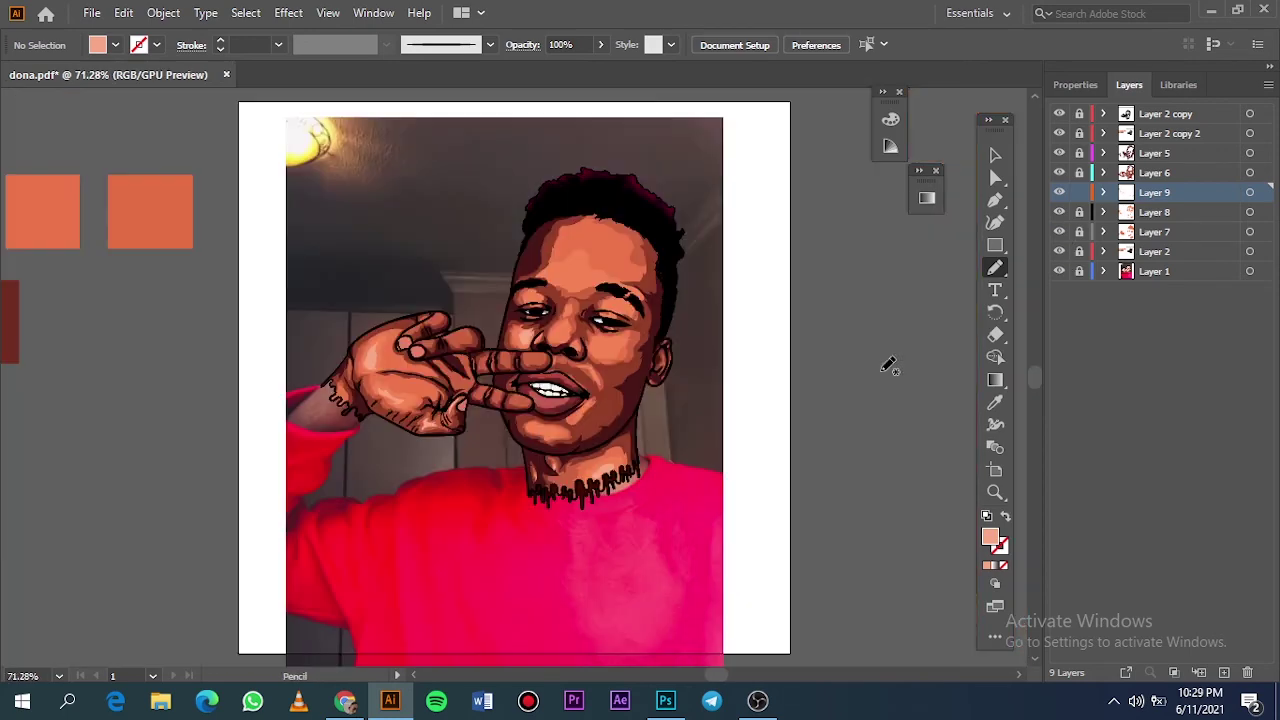
scroll(470, 463, up, 5)
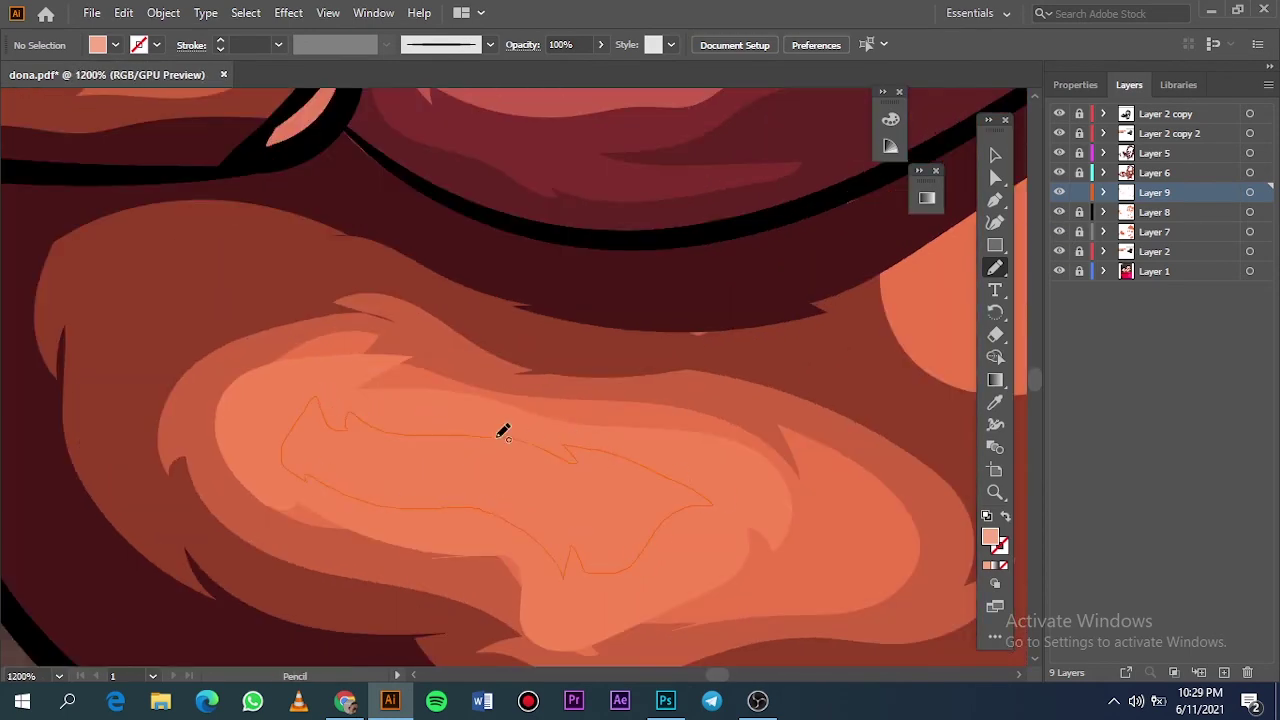
key(ctrl+0)
mouse_move(503, 431)
mouse_down()
mouse_move(605, 440)
mouse_move(545, 430)
mouse_up()
scroll(651, 517, up, 5)
scroll(514, 548, up, 2)
scroll(543, 443, up, 5)
scroll(543, 443, right, 2)
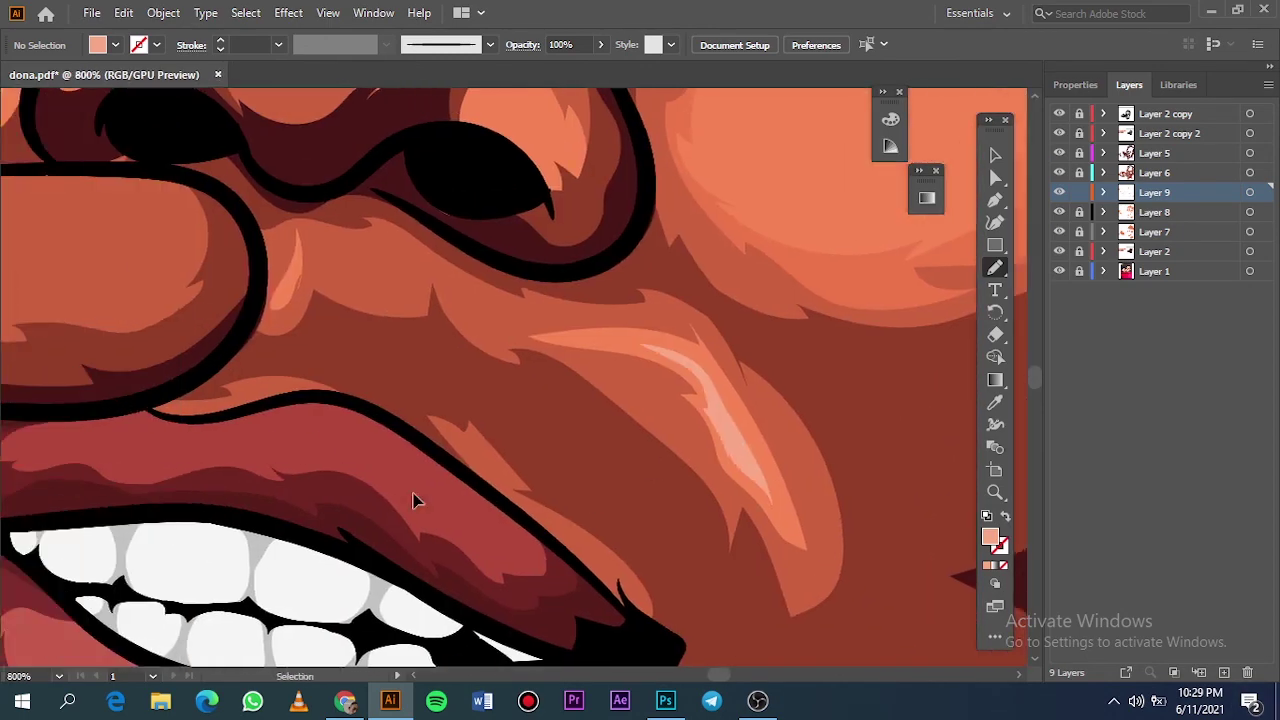
scroll(414, 500, up, 4)
scroll(460, 297, down, 5)
scroll(579, 312, up, 3)
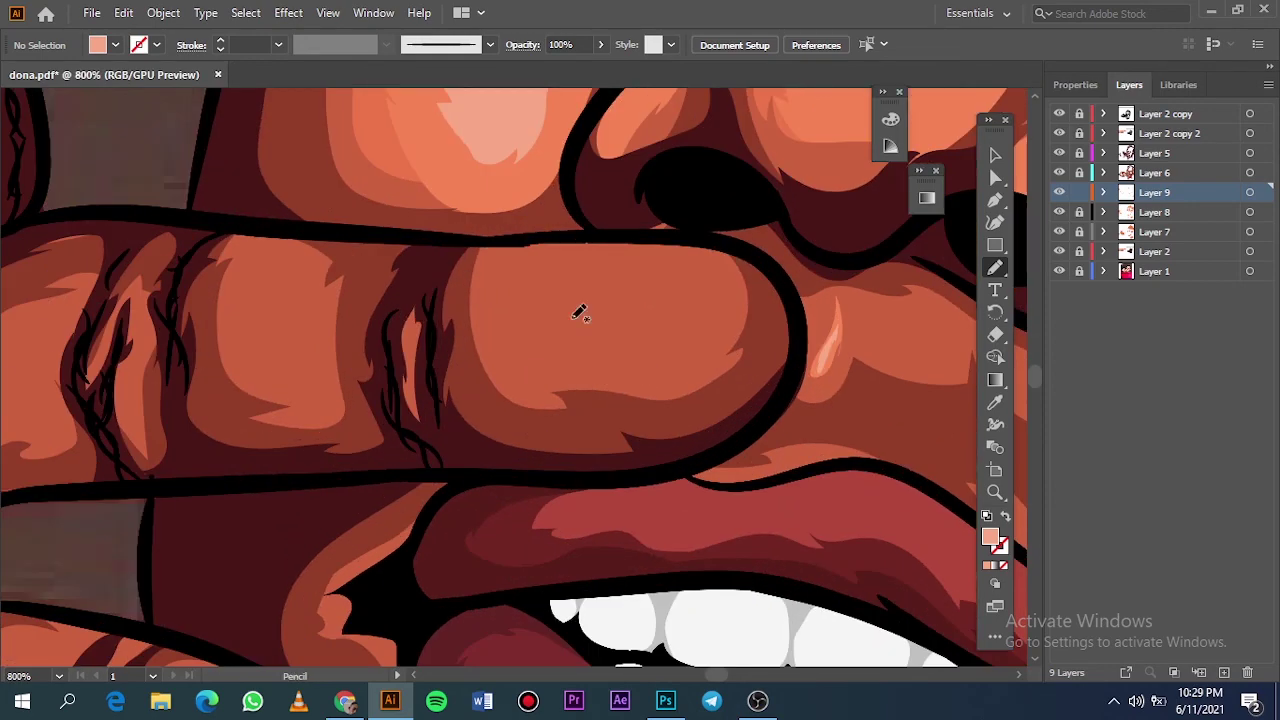
Step: Add highlights on the finger, beside and along the nose, and on the cheek
drag(683, 262, 690, 268)
scroll(690, 268, down, 5)
scroll(358, 403, up, 5)
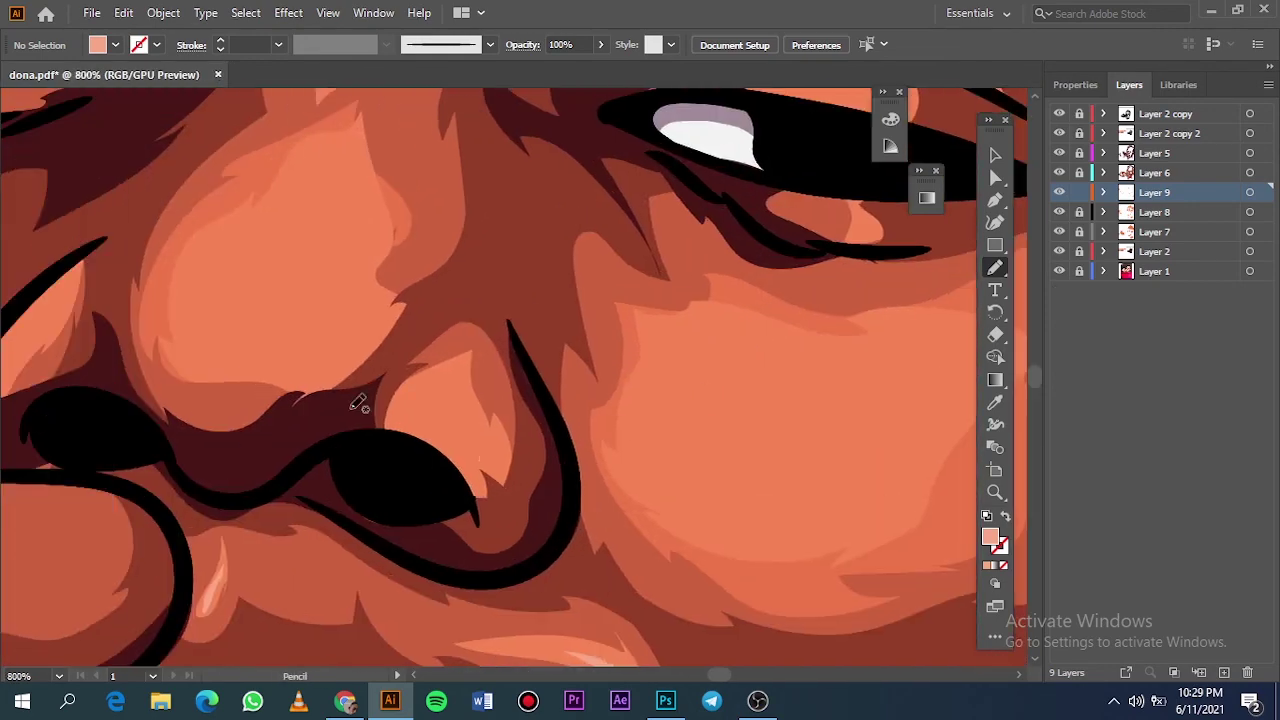
drag(430, 450, 425, 447)
scroll(214, 397, left, 3)
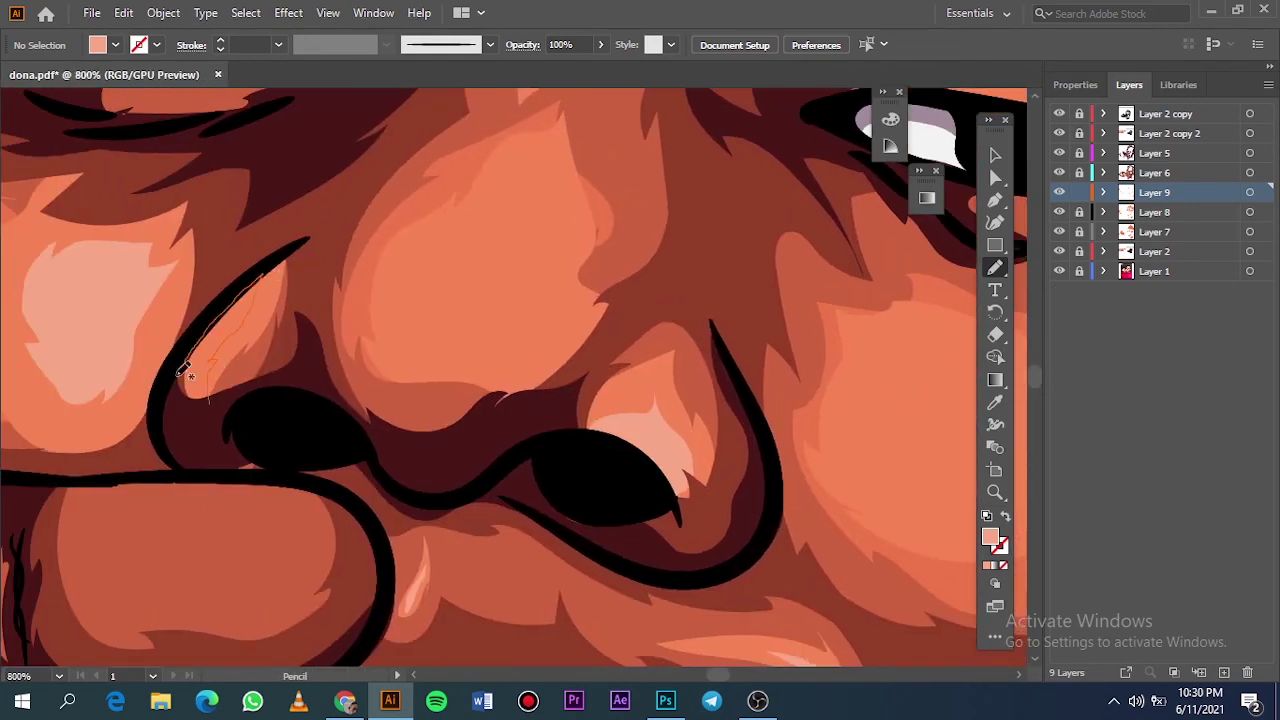
drag(516, 318, 429, 354)
scroll(429, 354, up, 4)
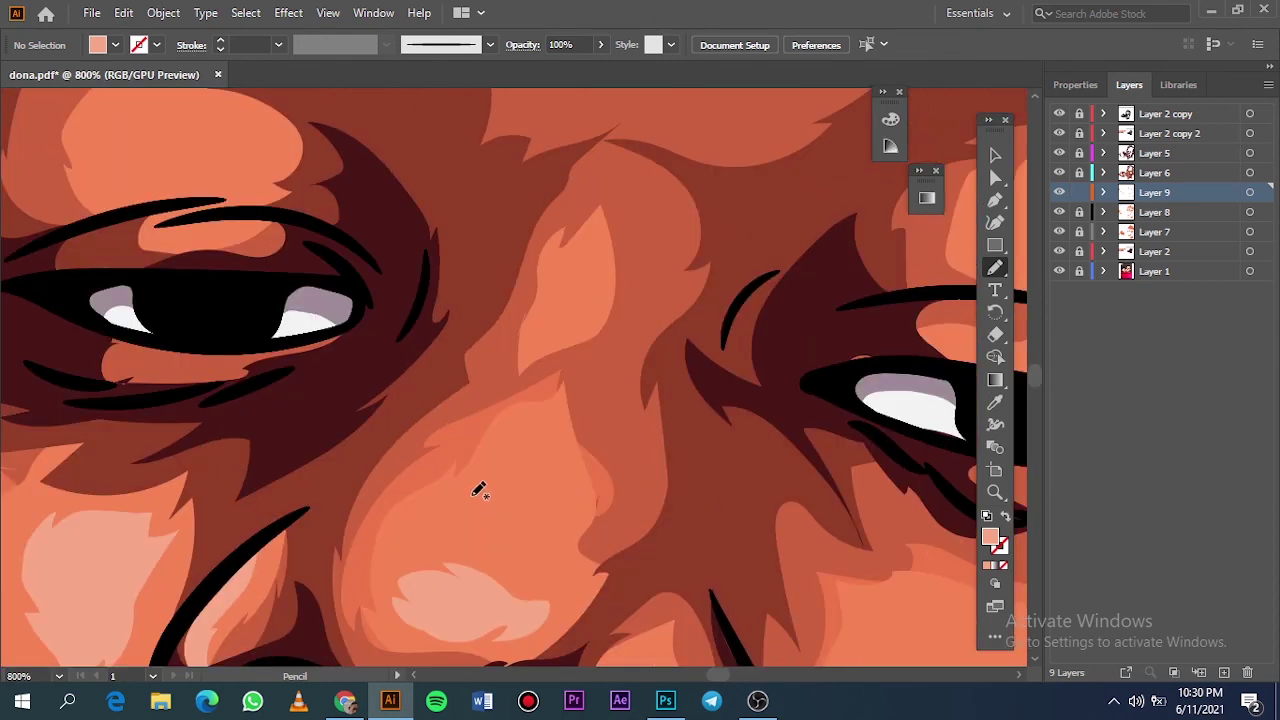
drag(494, 507, 474, 494)
Step: Outline and close a pale highlight shape on the cheek
key(ctrl+0)
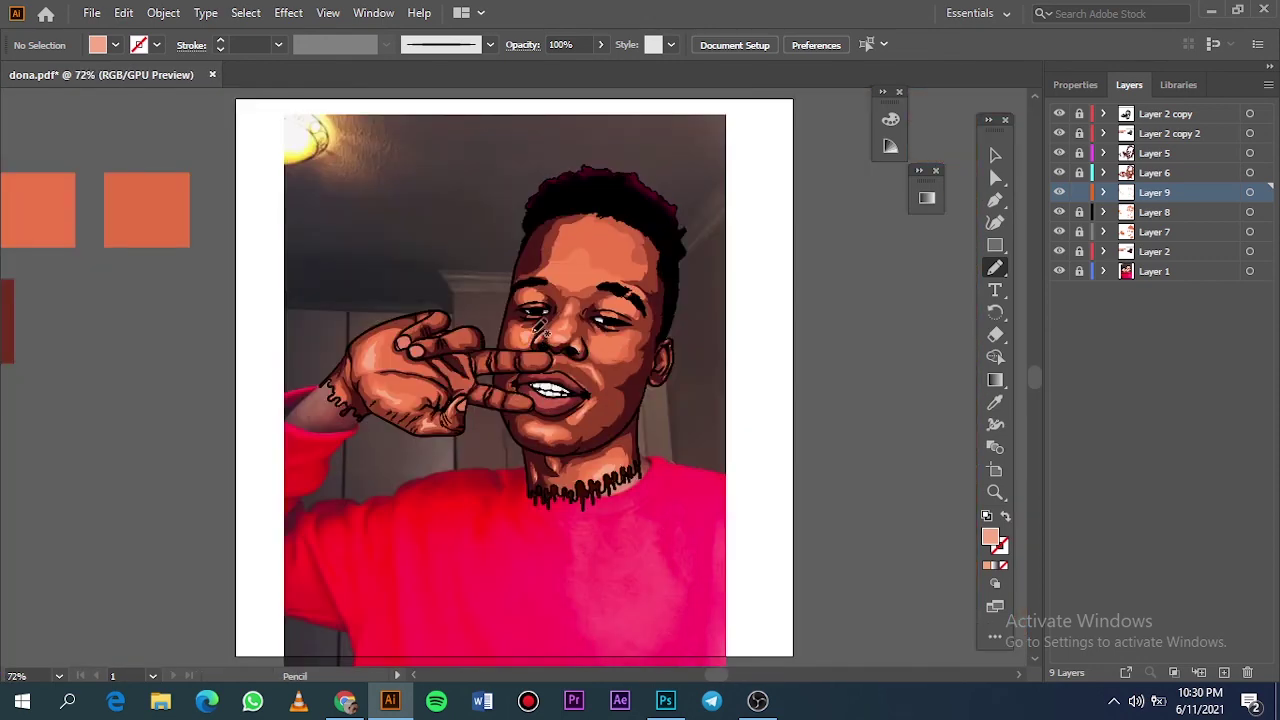
scroll(480, 271, up, 5)
scroll(325, 397, down, 1)
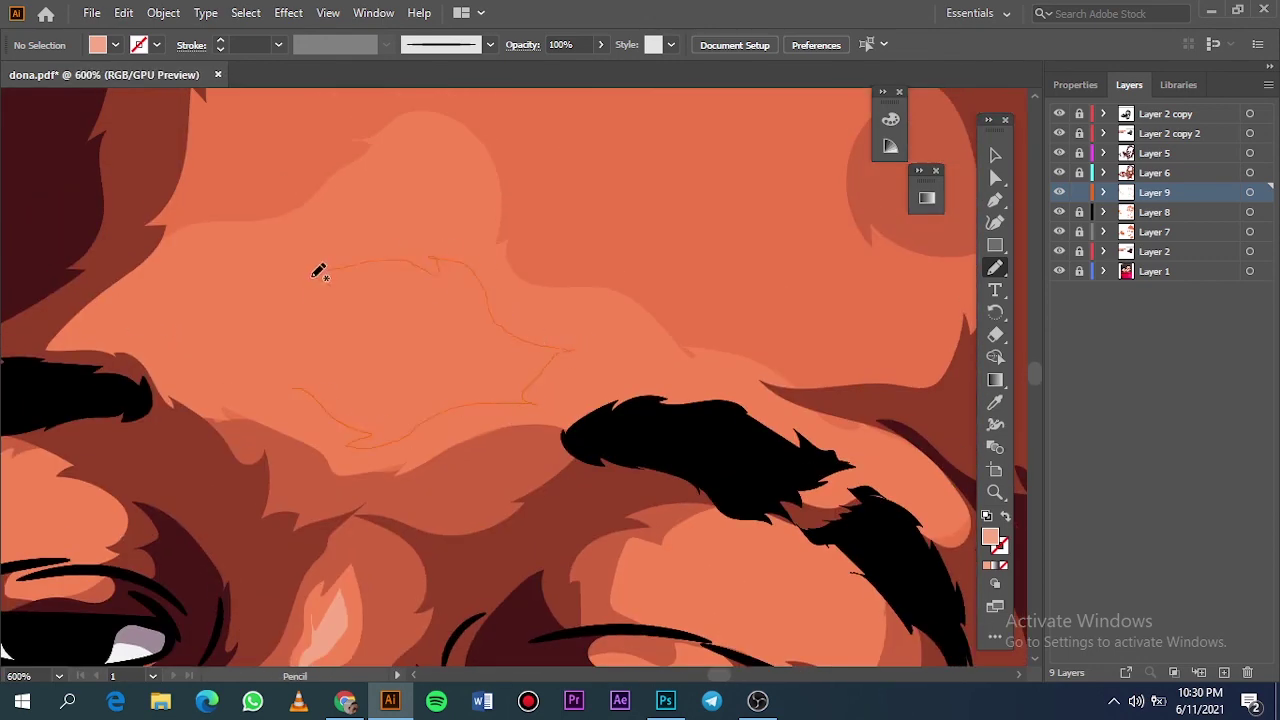
scroll(314, 400, right, 3)
scroll(330, 395, down, 3)
scroll(330, 395, right, 2)
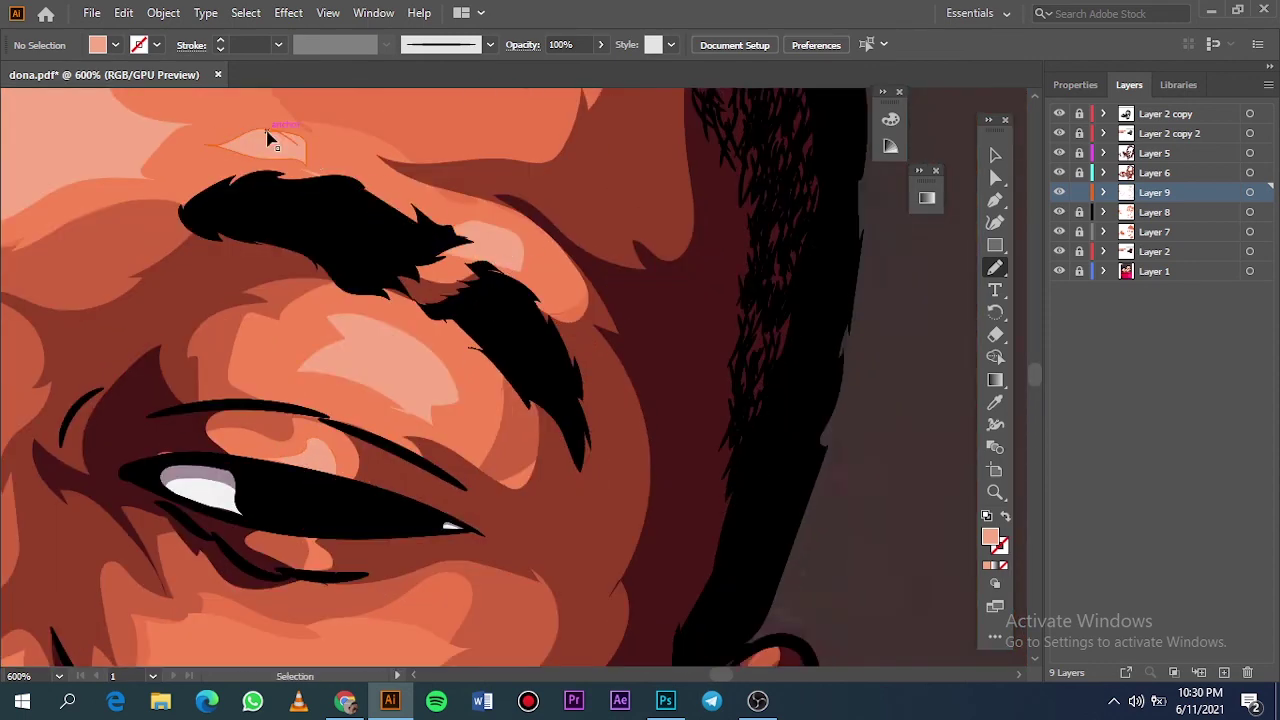
key(ctrl+0)
scroll(526, 283, up, 5)
drag(457, 282, 494, 228)
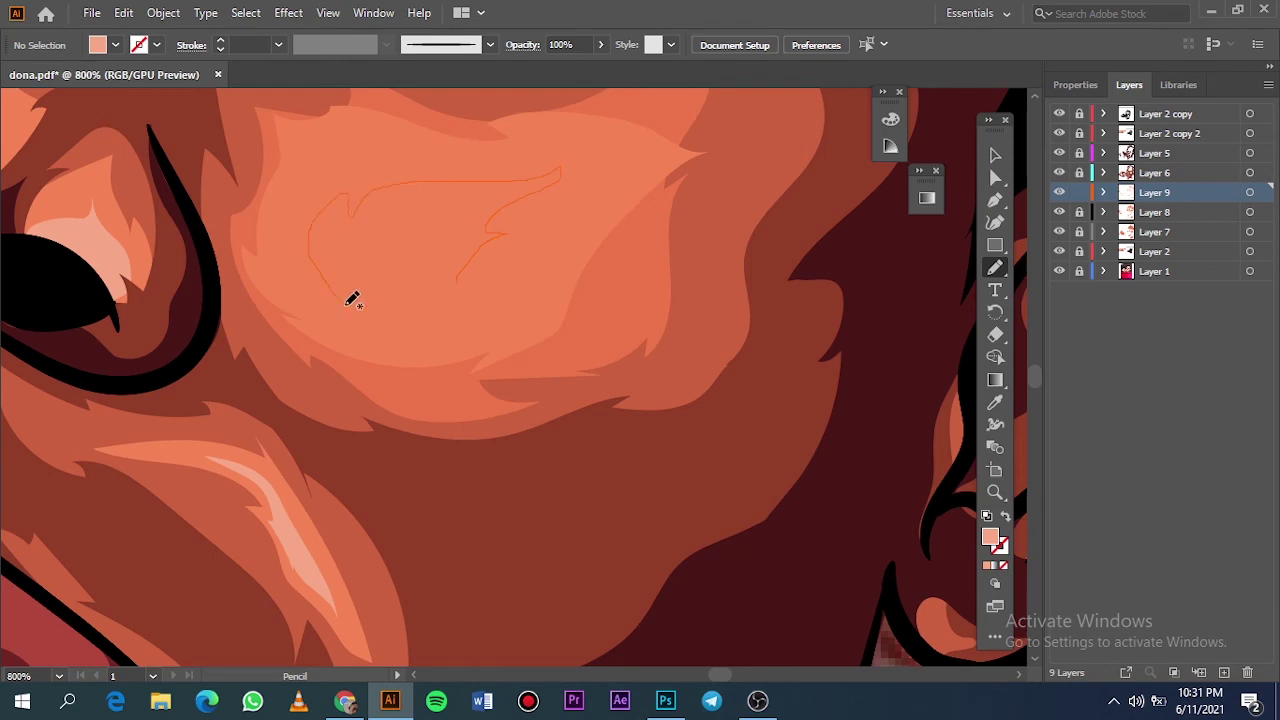
drag(352, 299, 459, 282)
key(ctrl+0)
Step: Draw a highlight on the ear with Layer 2 hidden, then hide the reference photo layer
click(1060, 273)
click(1060, 273)
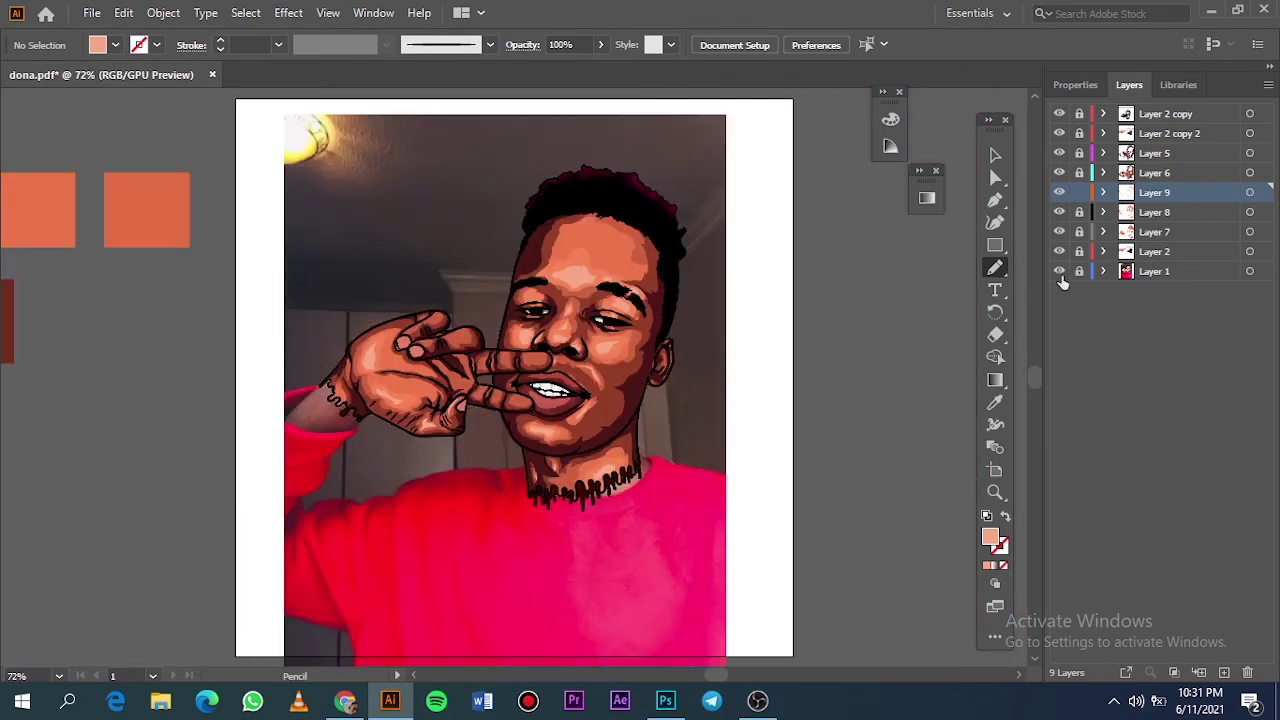
click(1060, 251)
scroll(663, 360, up, 5)
drag(636, 422, 694, 271)
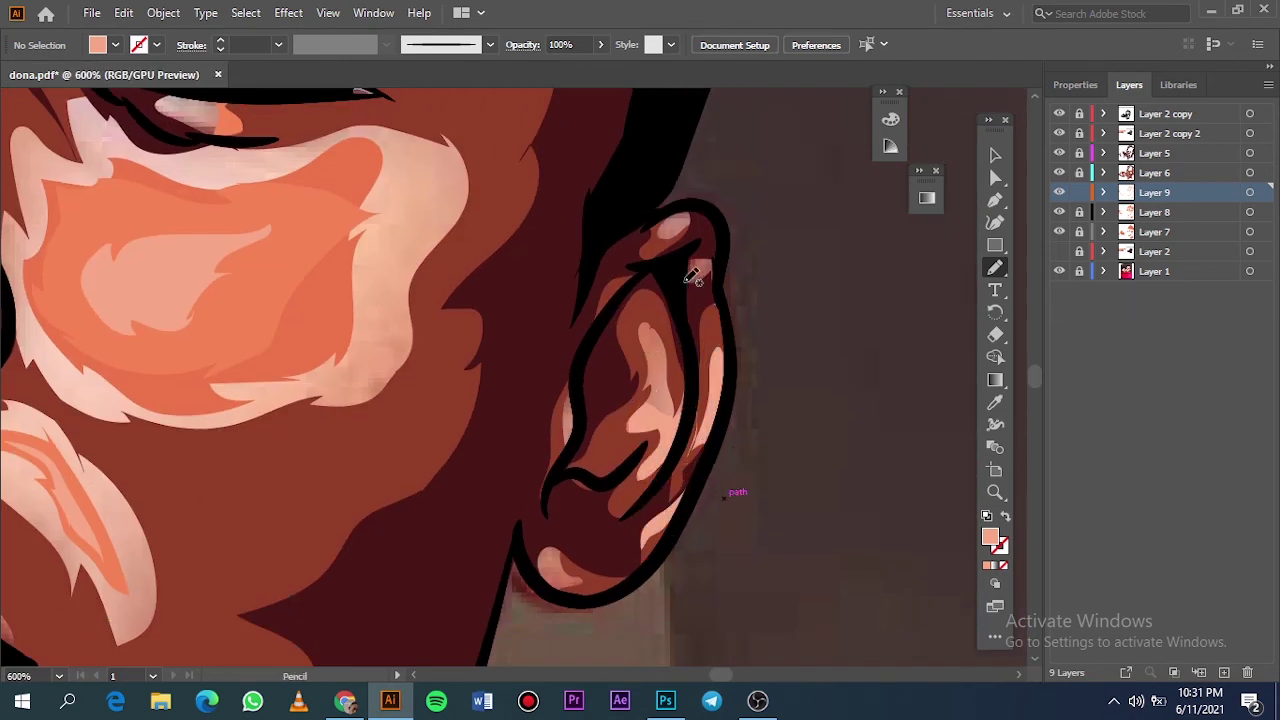
key(ctrl+0)
click(1060, 251)
click(1060, 271)
Step: Sample the pale highlight swatch and pencil a highlight shape across the forehead
key(i)
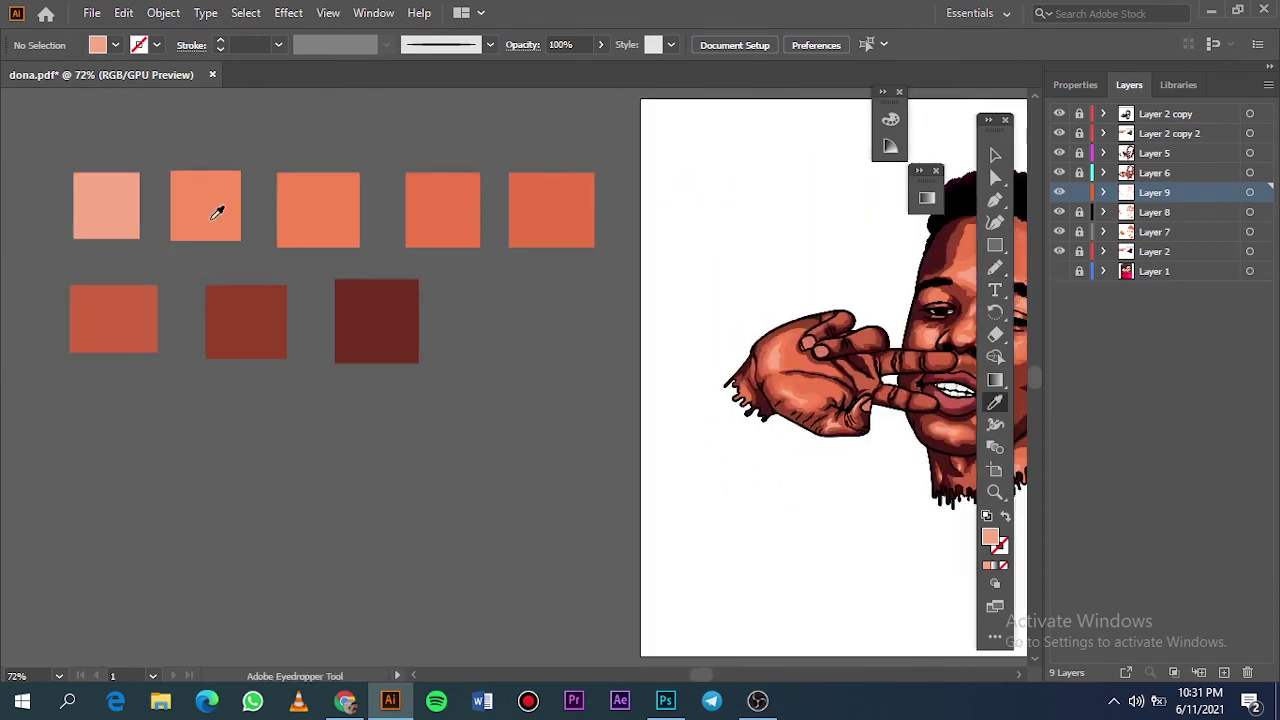
scroll(863, 306, up, 5)
click(1224, 672)
scroll(838, 311, up, 2)
key(n)
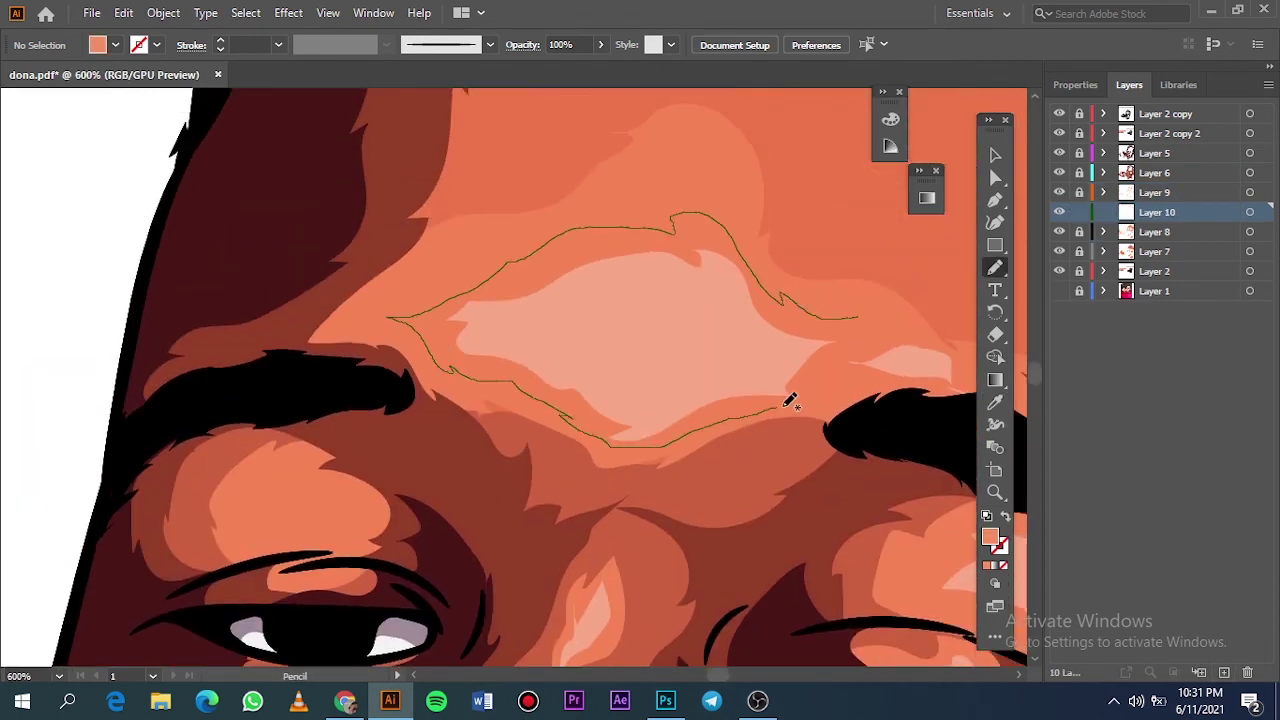
drag(940, 337, 857, 306)
key(ctrl+0)
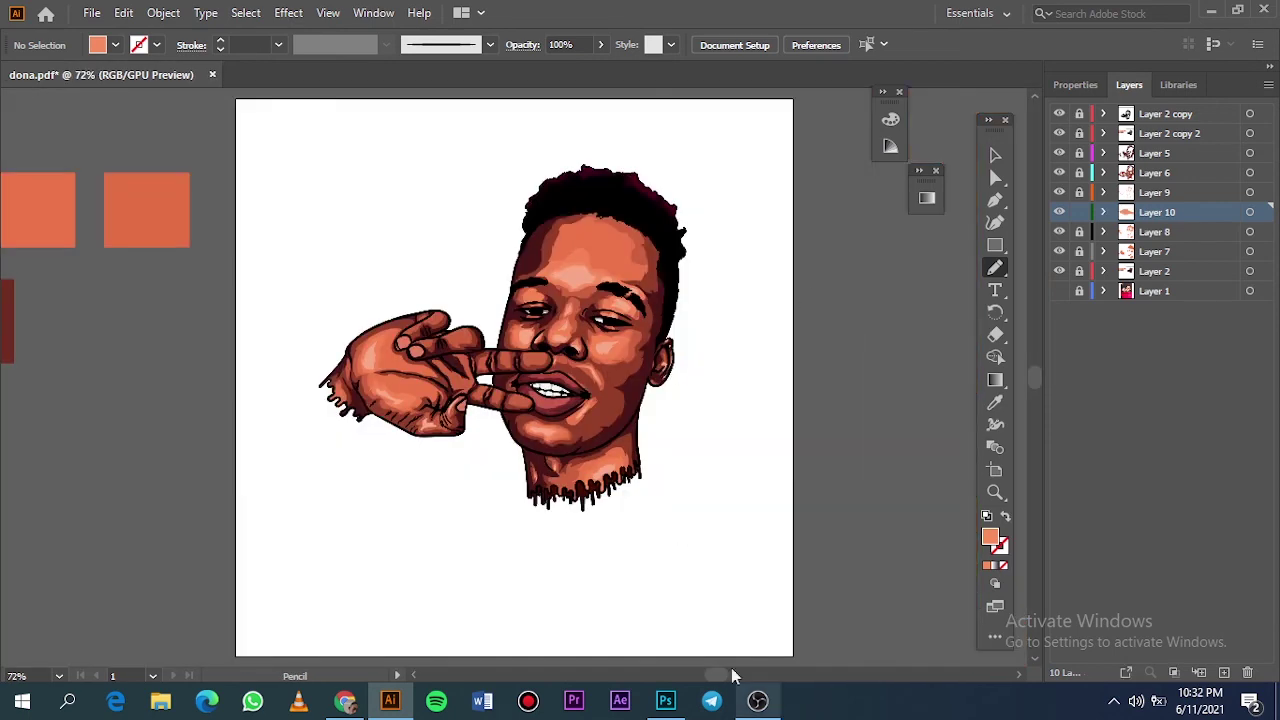
key(ctrl+equal)
key(ctrl+equal)
key(ctrl+equal)
Step: Add a new catchlight layer with the 5 pt. Round brush and a white fill
click(1199, 114)
key(ctrl+l)
scroll(491, 263, up, 3)
scroll(491, 263, up, 4)
click(445, 44)
click(429, 108)
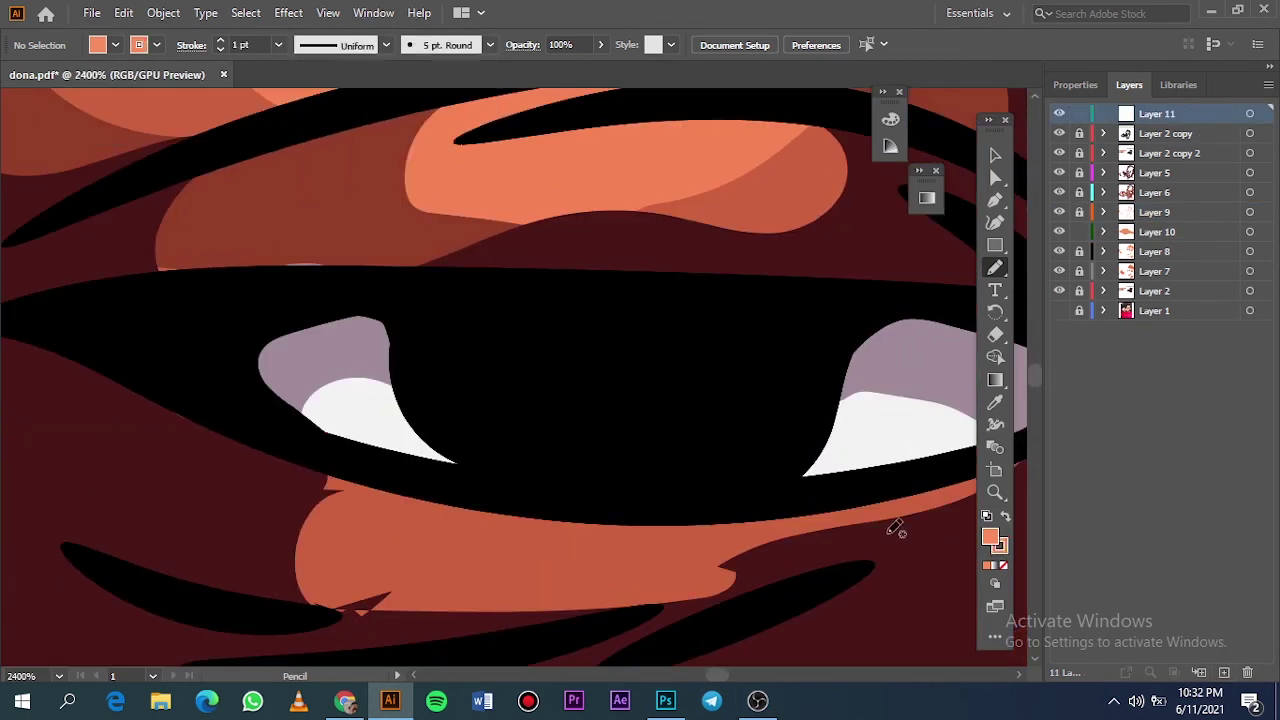
double_click(990, 538)
click(1166, 103)
Step: Hide the vector artwork layers and paint a white catchlight dot on the pupil
drag(1059, 133, 1059, 310)
key(ctrl+minus)
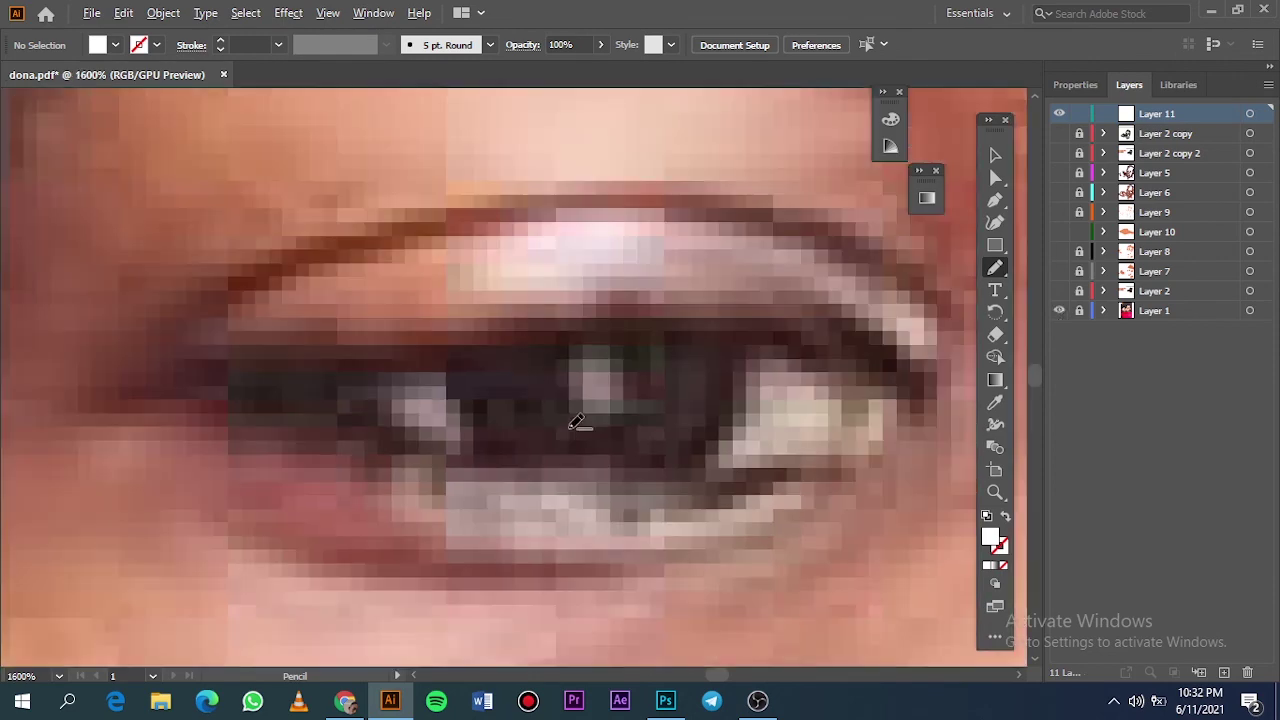
key(b)
click(607, 368)
key(ctrl+minus)
key(ctrl+minus)
scroll(806, 409, right, 2)
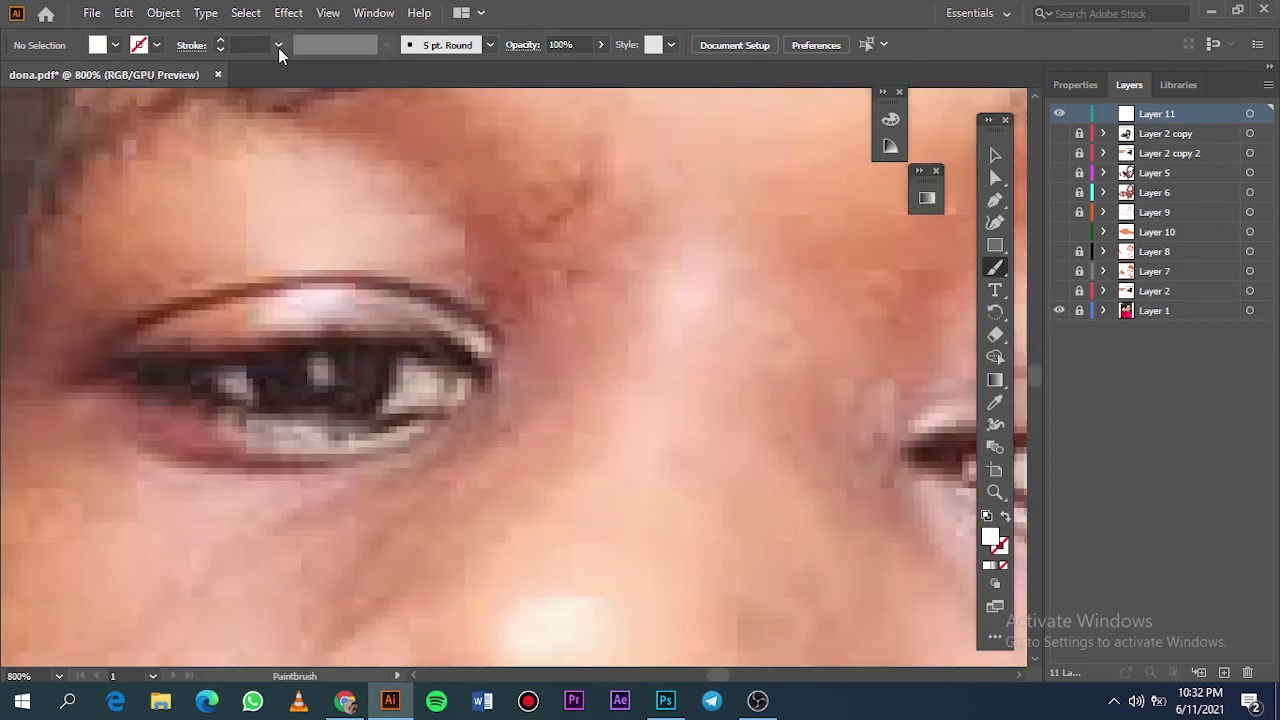
key(ctrl+plus)
Step: Set the brush stroke to 0.25 pt and paint three more white catchlight dots
click(278, 44)
click(288, 62)
click(640, 452)
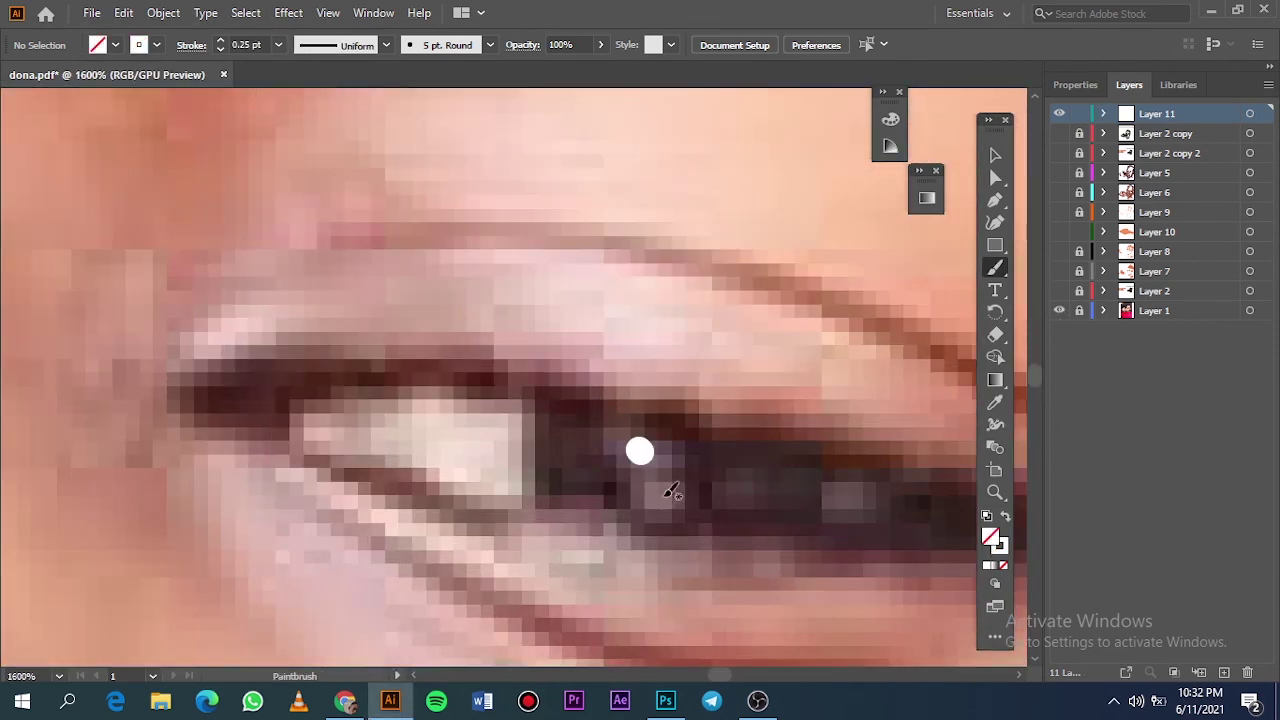
click(663, 497)
click(859, 500)
key(ctrl+0)
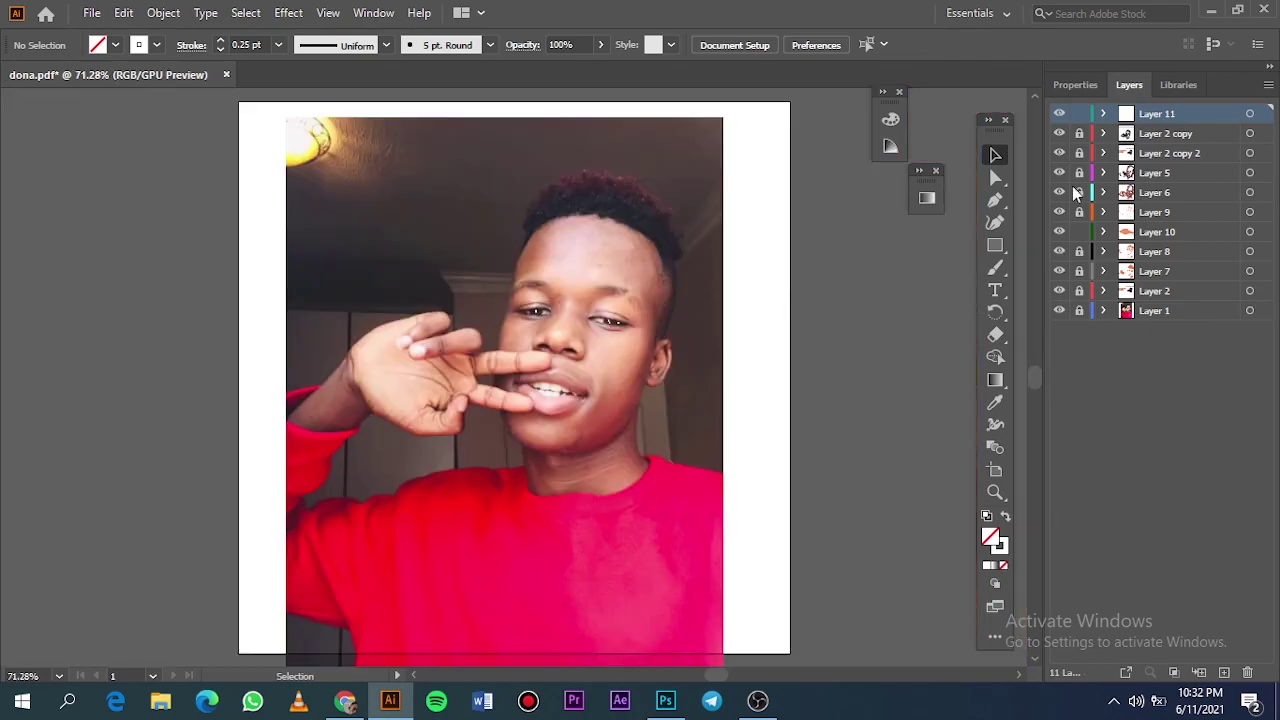